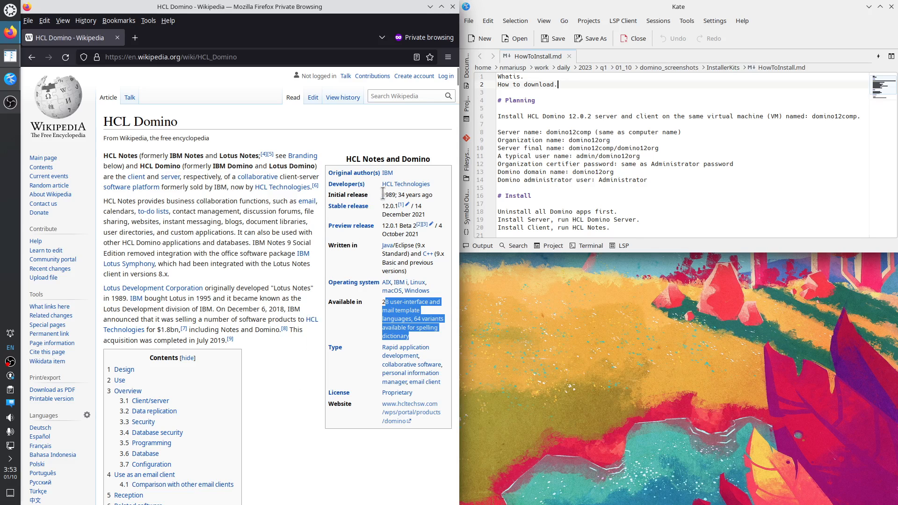
Highlight 1989, 12.0.1, 2018 and 2019 in the HCL Domino article, then scroll to Design.
drag(384, 193, 395, 195)
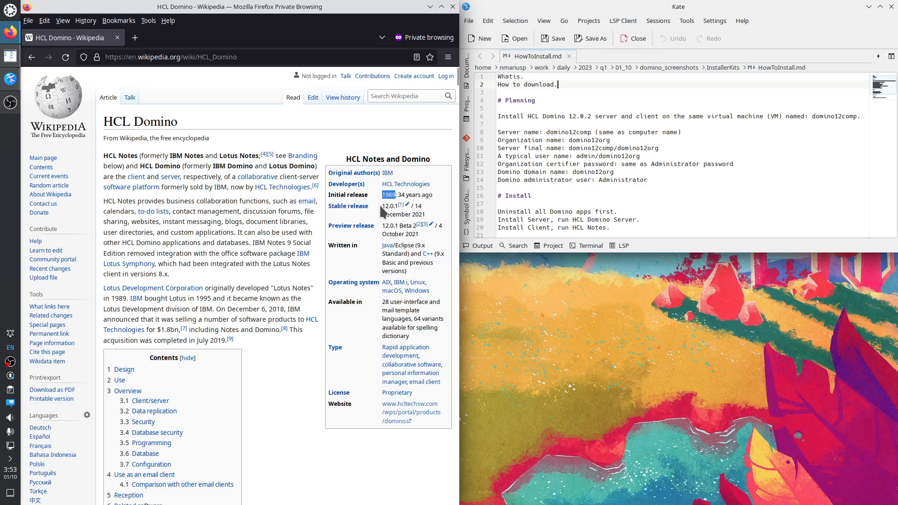
drag(383, 206, 398, 206)
click(270, 308)
drag(270, 307, 284, 308)
drag(210, 340, 224, 340)
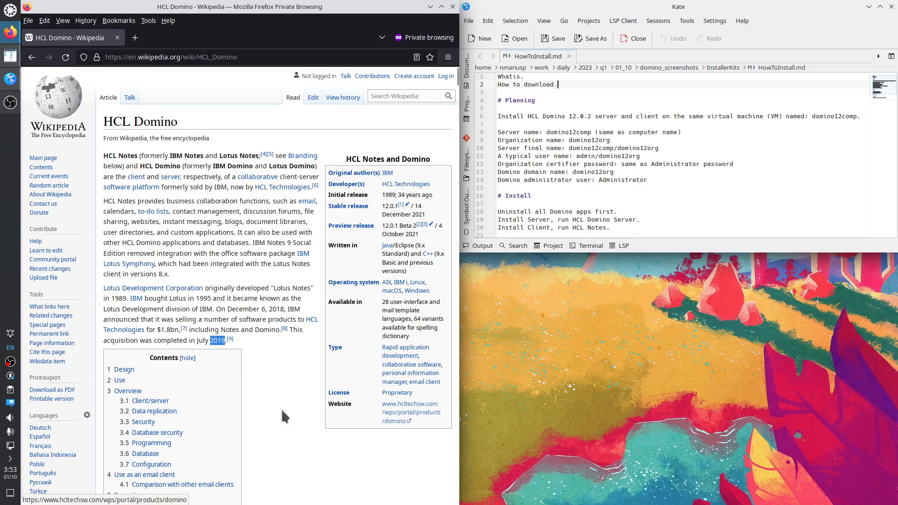
scroll(282, 408, down, 7)
scroll(234, 337, down, 4)
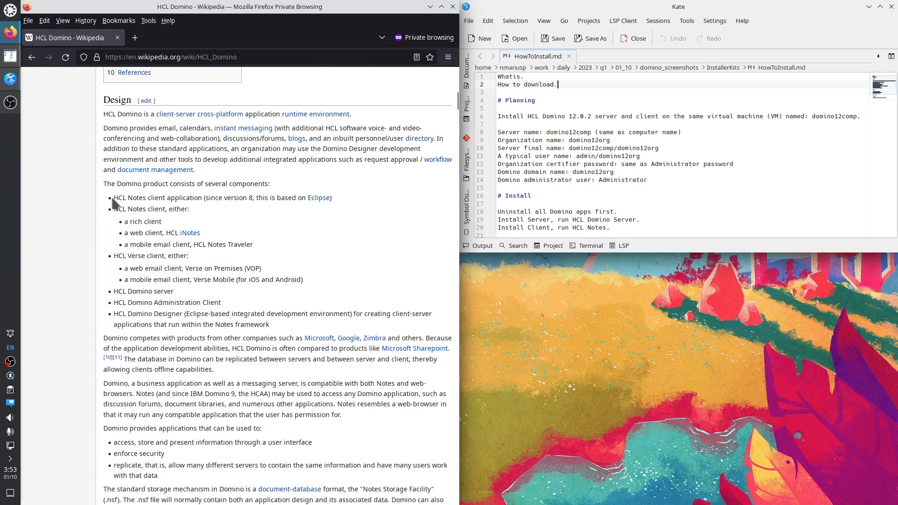
drag(114, 197, 146, 198)
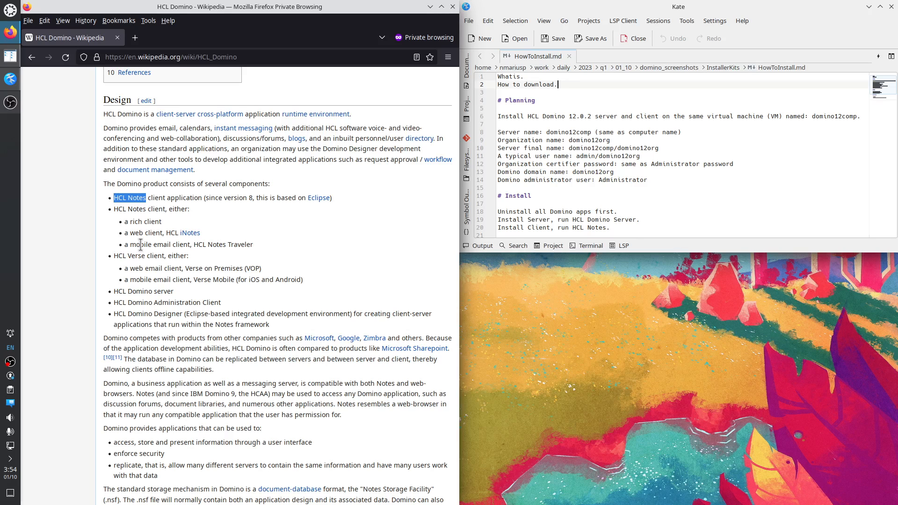
drag(206, 233, 176, 234)
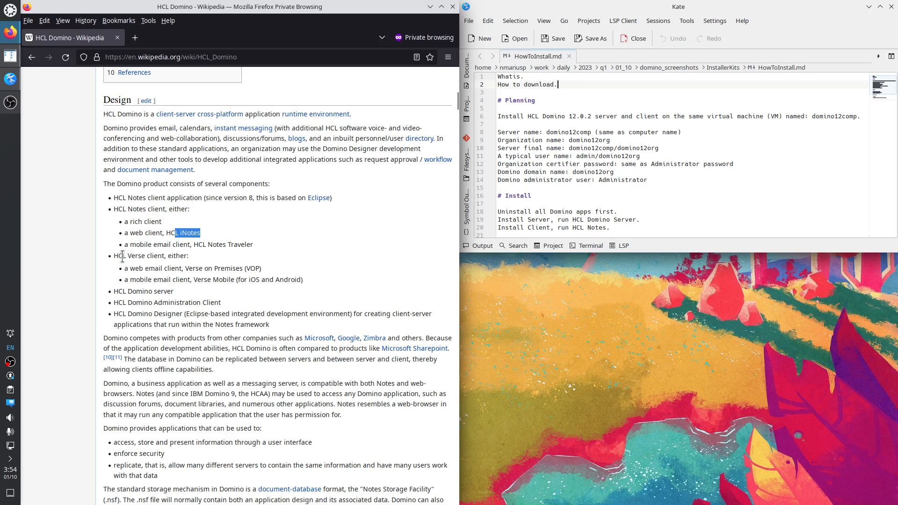
drag(114, 257, 173, 256)
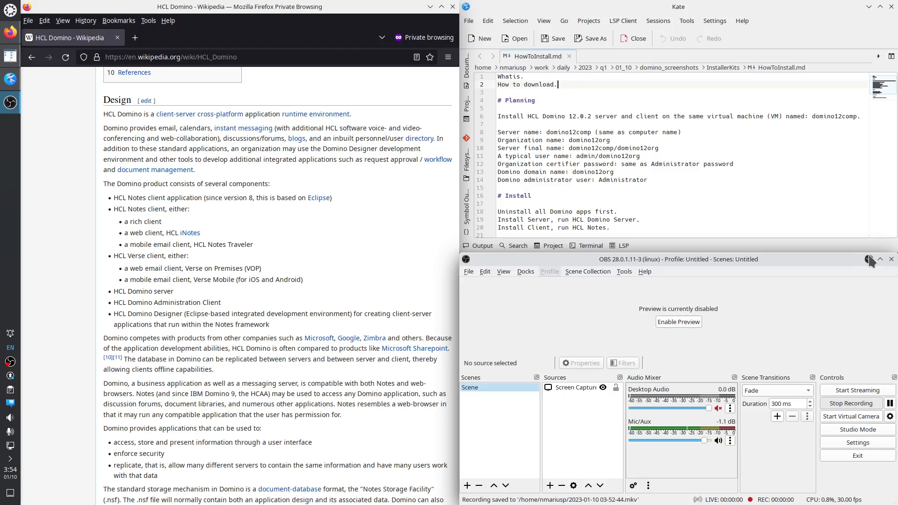
click(869, 259)
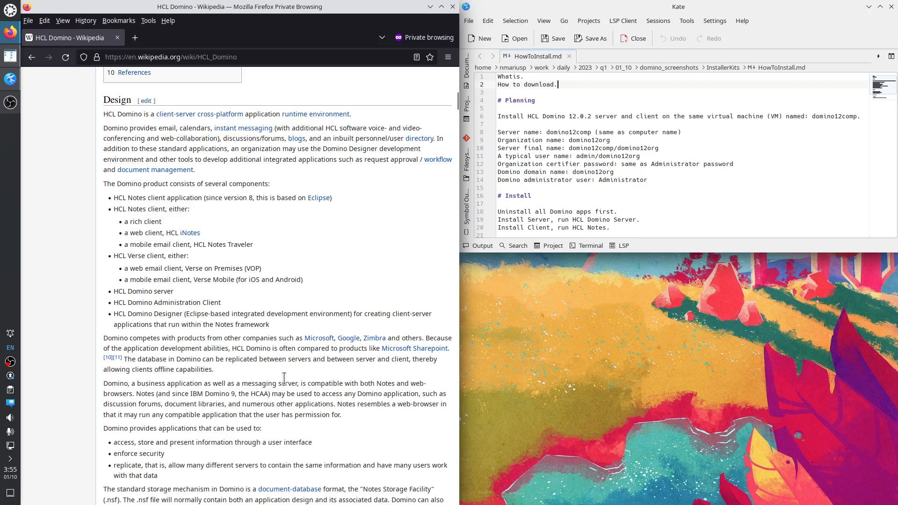
scroll(273, 409, down, 3)
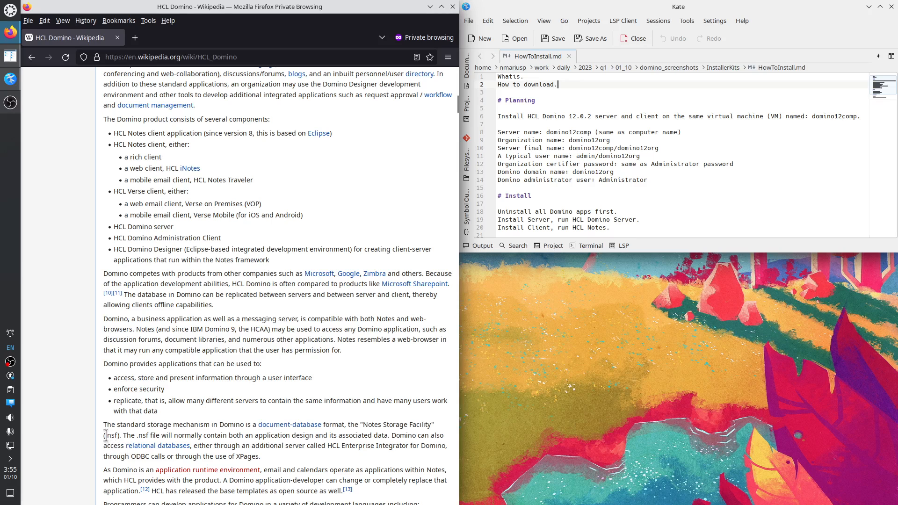
Highlight .nsf and Notes Storage Facility, scroll through Use and Overview, then scroll back up.
drag(107, 436, 118, 437)
drag(363, 424, 430, 425)
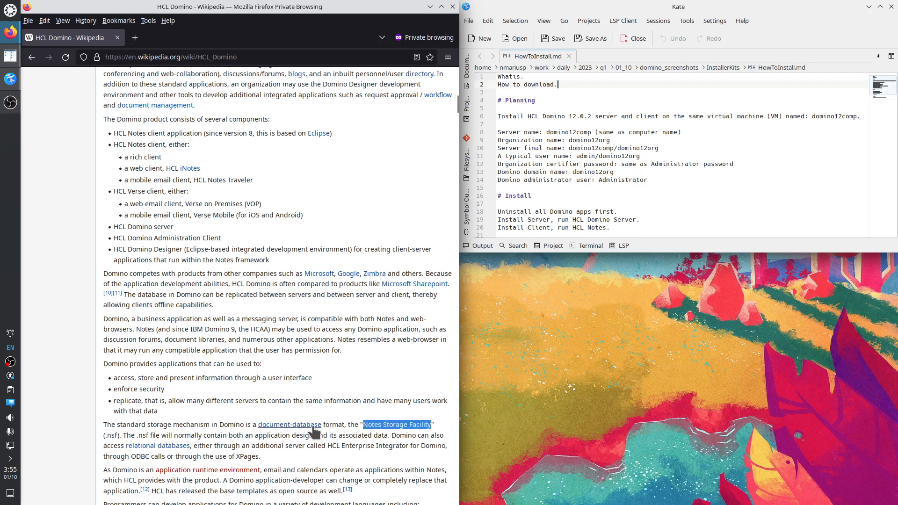
scroll(284, 465, down, 1)
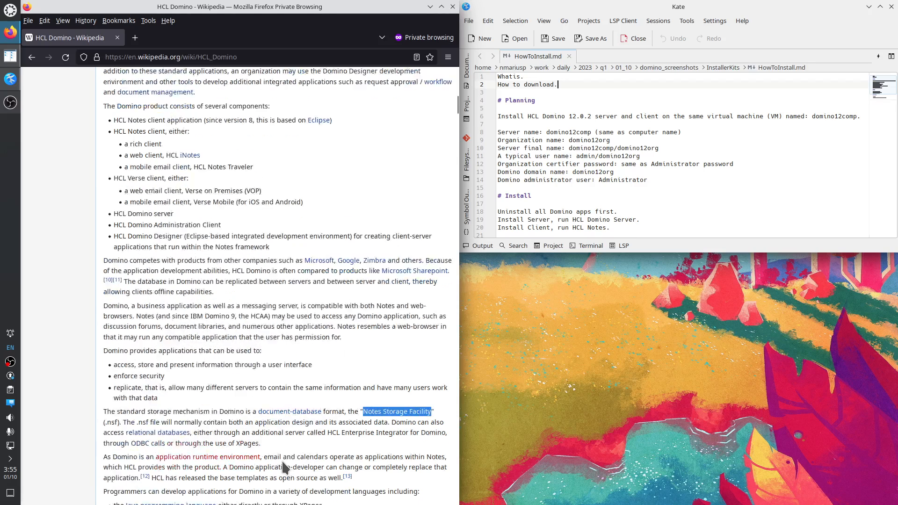
scroll(281, 461, down, 4)
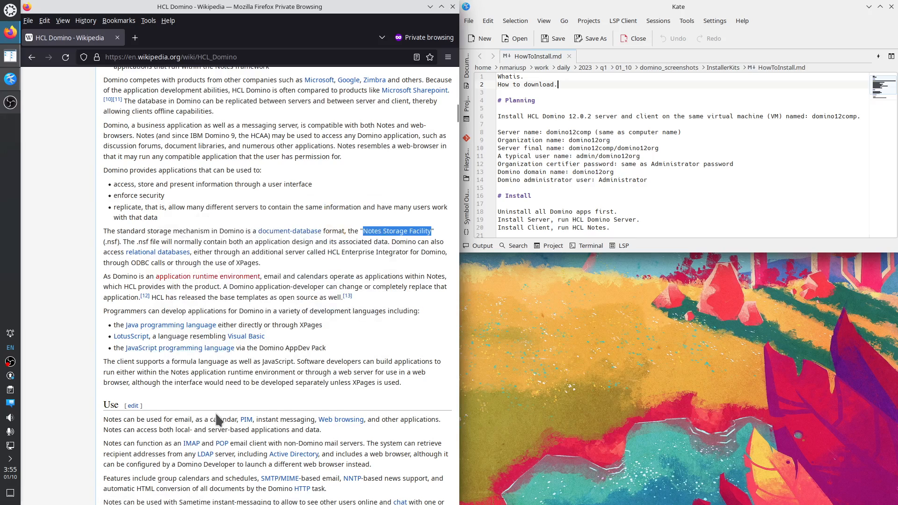
scroll(216, 417, down, 5)
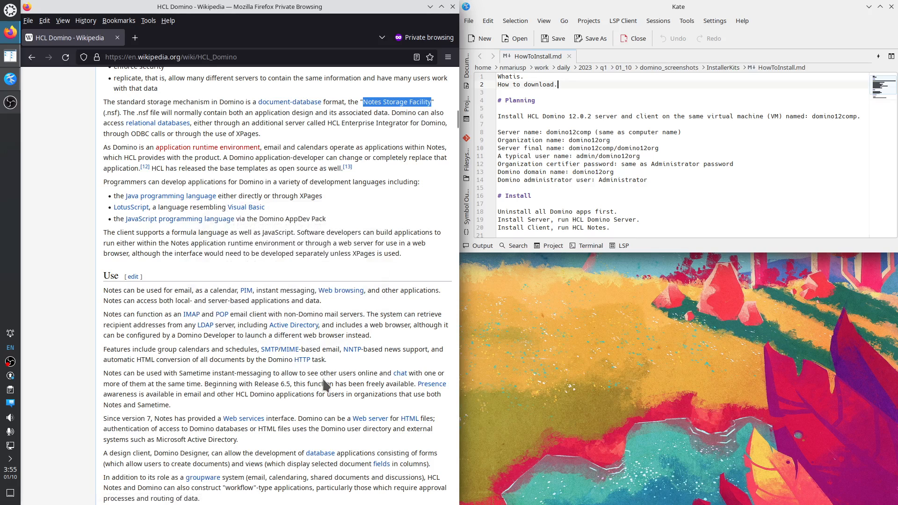
scroll(385, 330, down, 3)
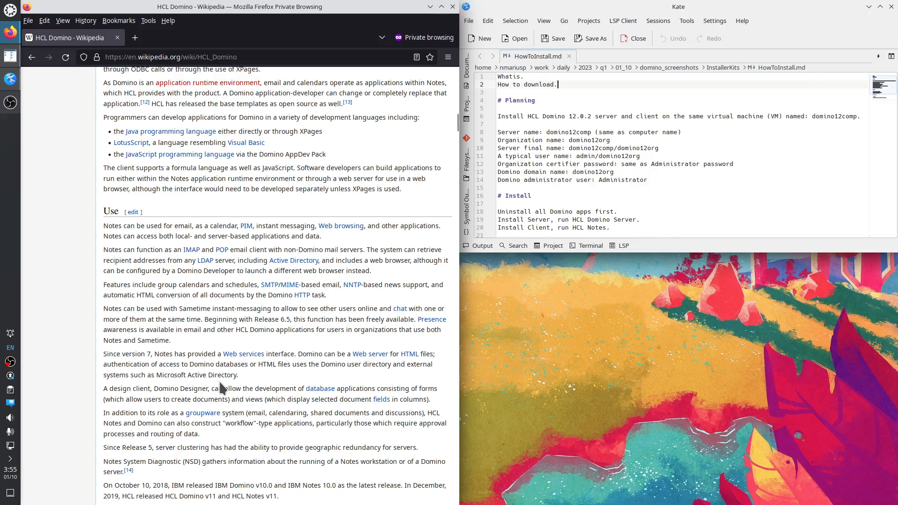
scroll(220, 386, down, 5)
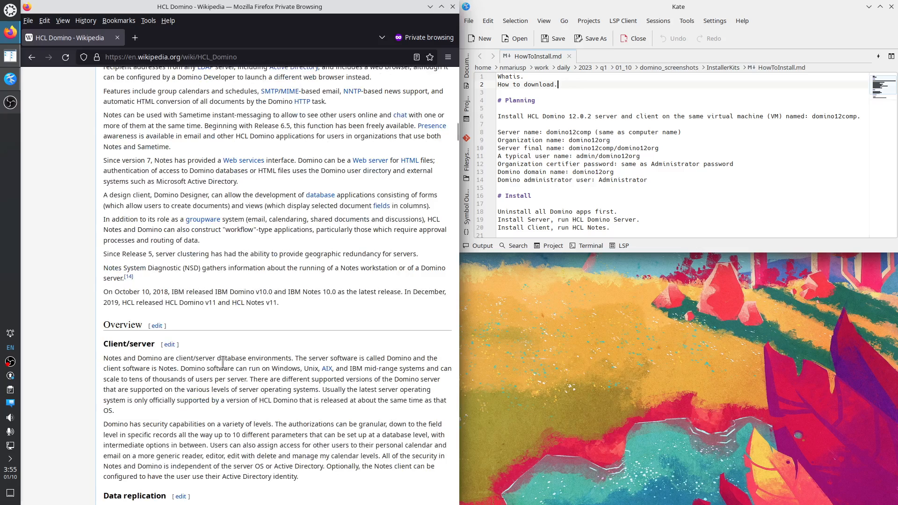
scroll(223, 361, up, 20)
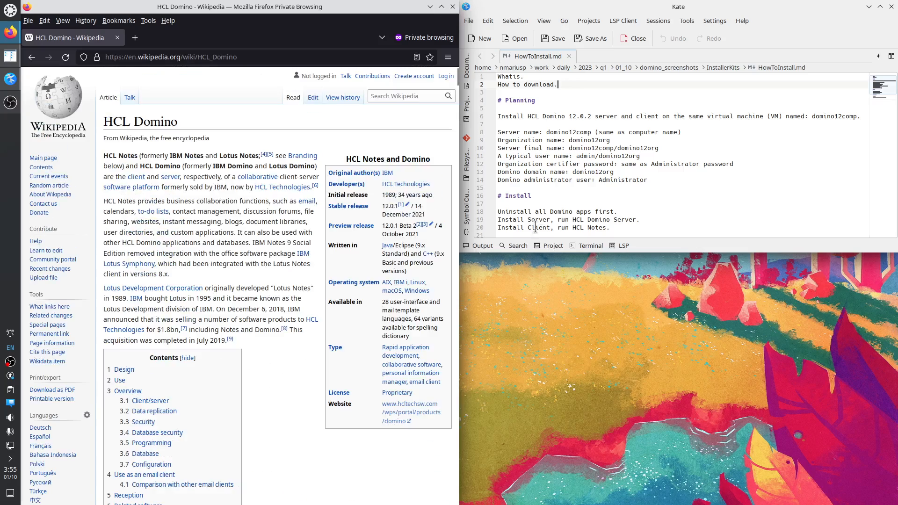
Mark domino12comp, domino12org, admin and Administrator in HowToInstall.md, then bring up the KDE launcher.
click(570, 156)
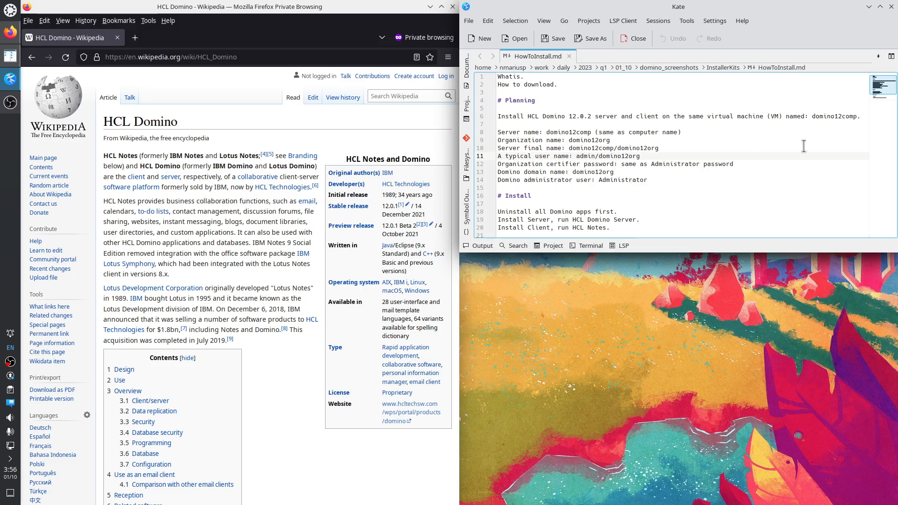
double_click(823, 116)
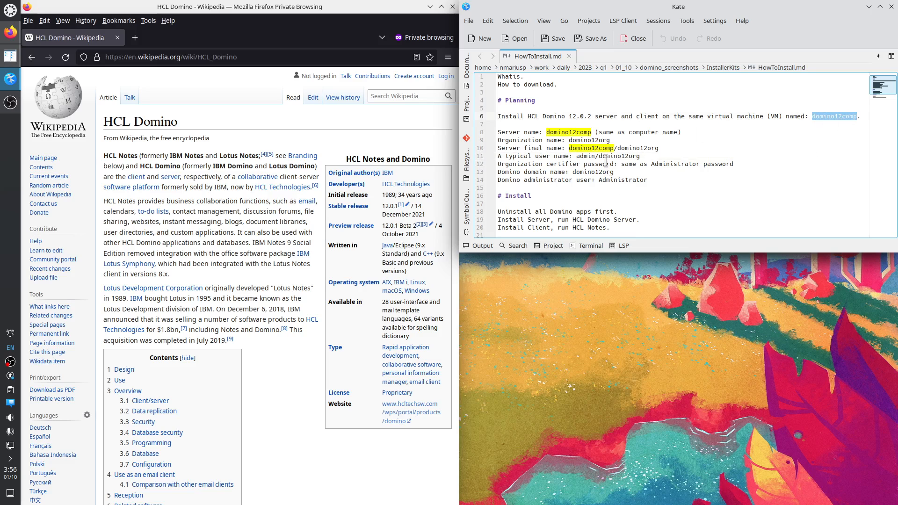
double_click(577, 140)
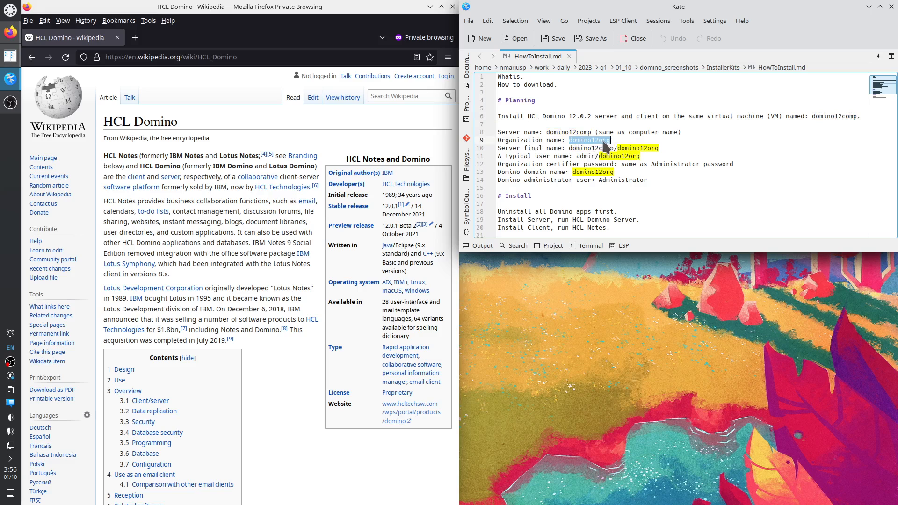
double_click(584, 156)
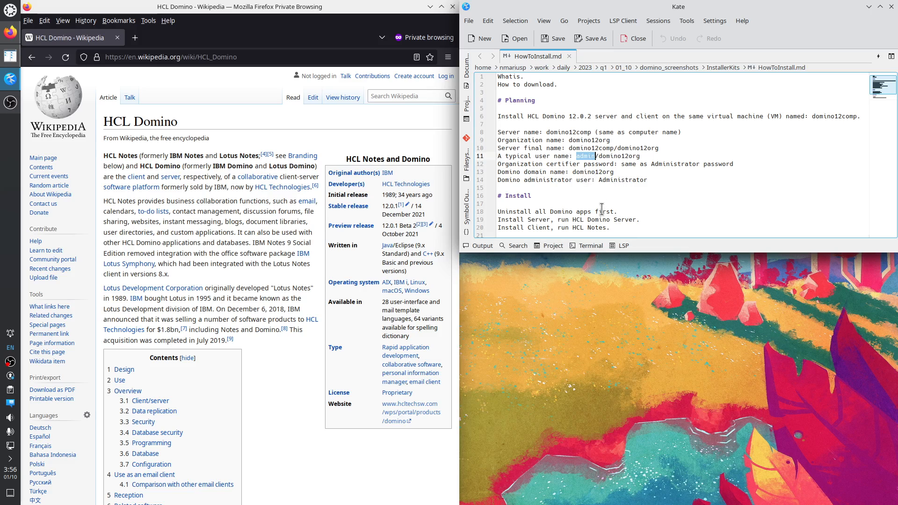
double_click(658, 164)
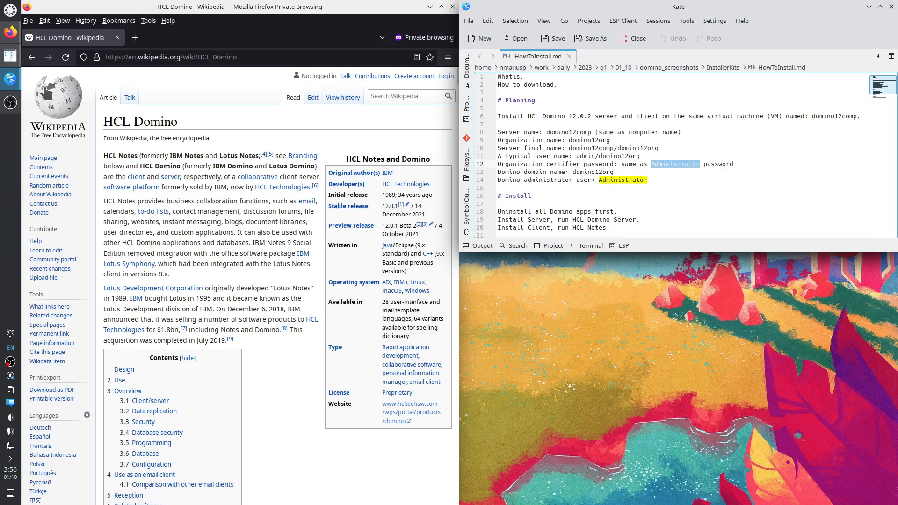
click(12, 14)
Launch Virtual Machine Manager by searching 'virt' and snap it into the top-left quarter.
text(virt)
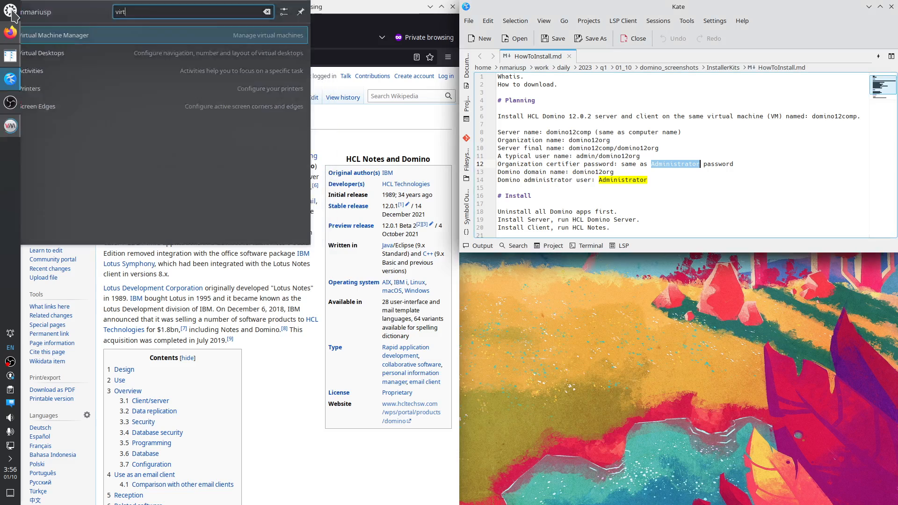
key(Return)
drag(367, 124, 1, 1)
Start a new VM from local media using Win10_22H2_English_x64.iso from the work iso folder.
click(30, 20)
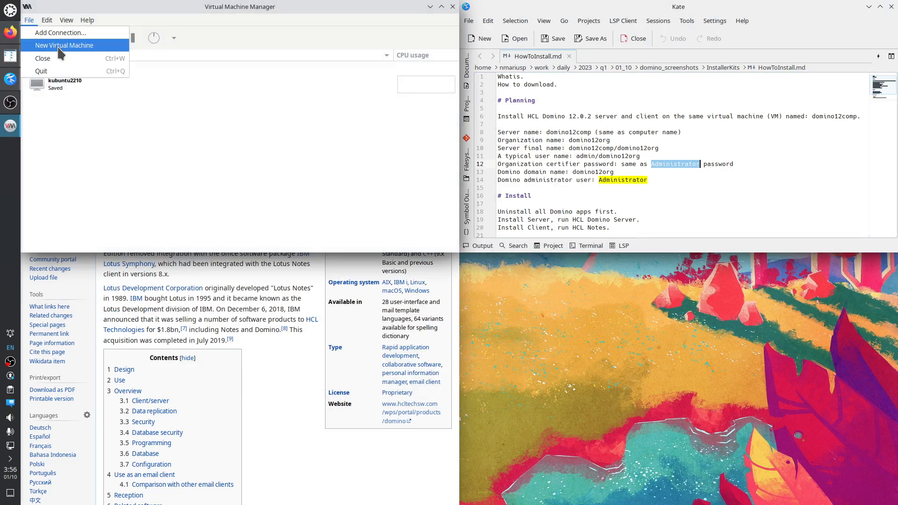
click(49, 43)
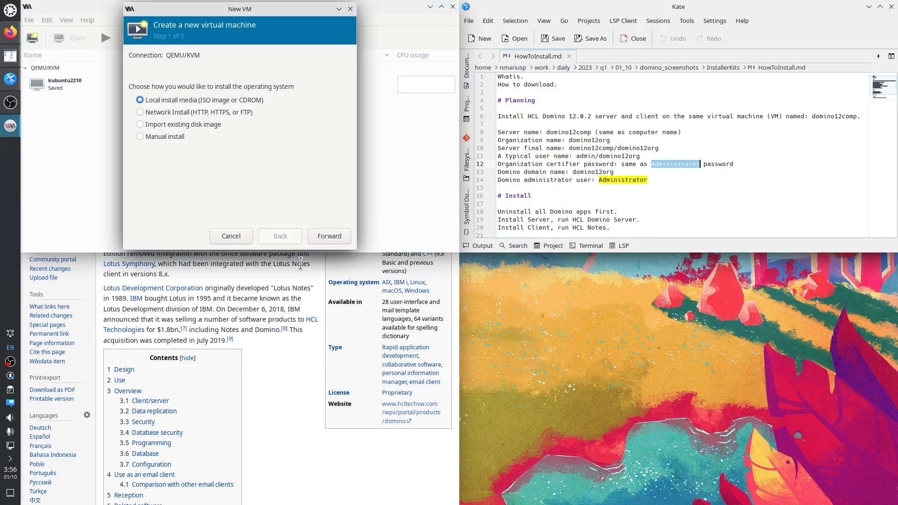
click(329, 240)
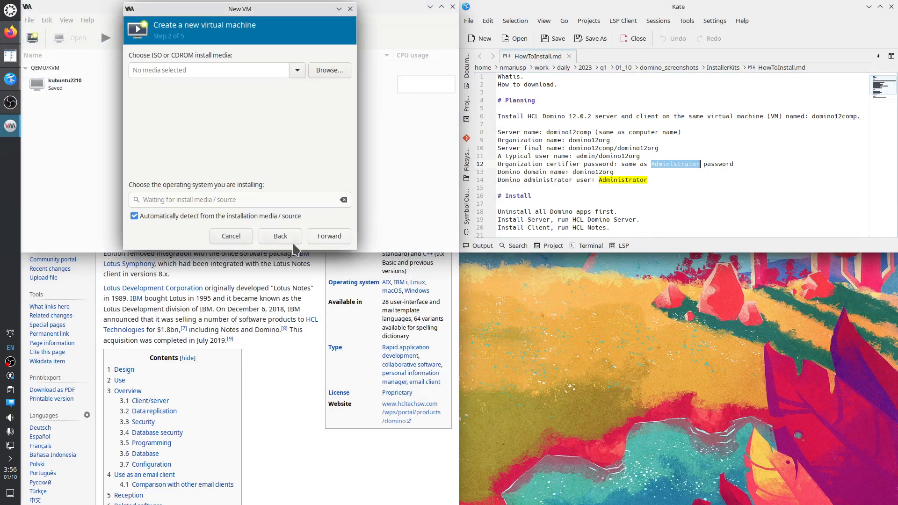
click(330, 69)
click(119, 51)
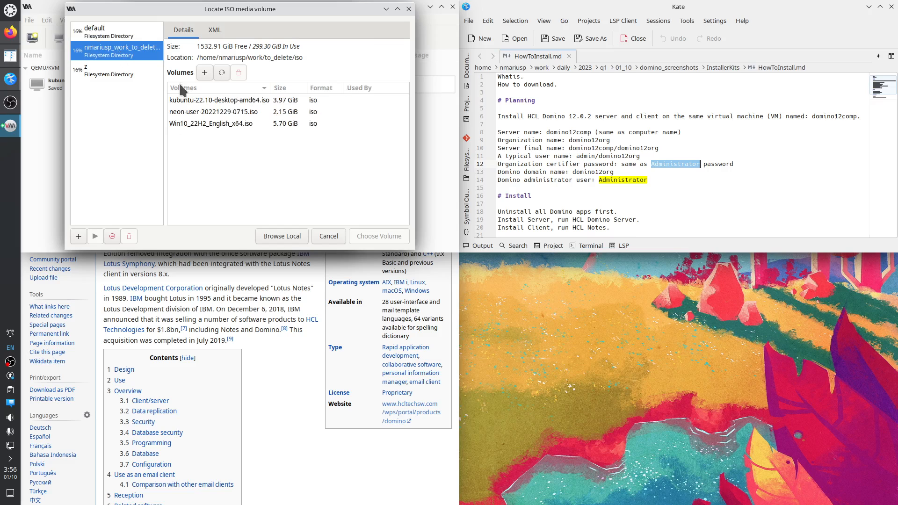
click(223, 123)
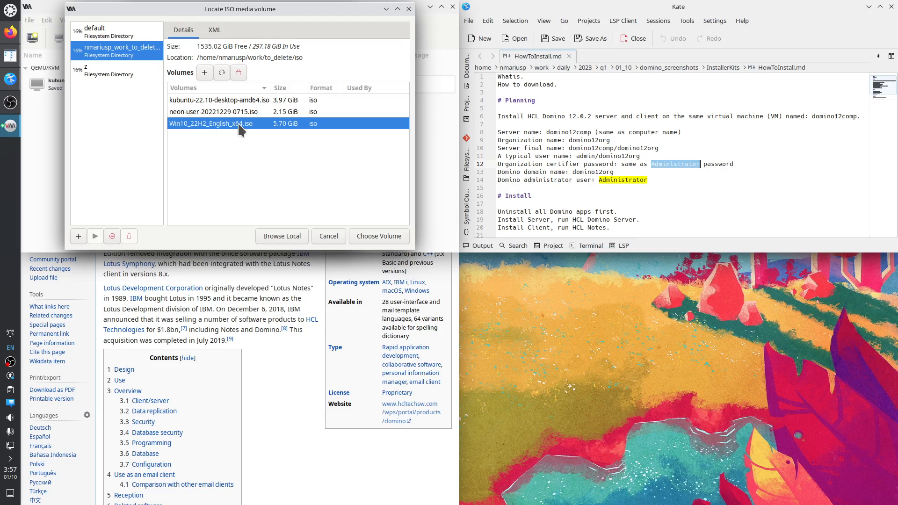
click(373, 236)
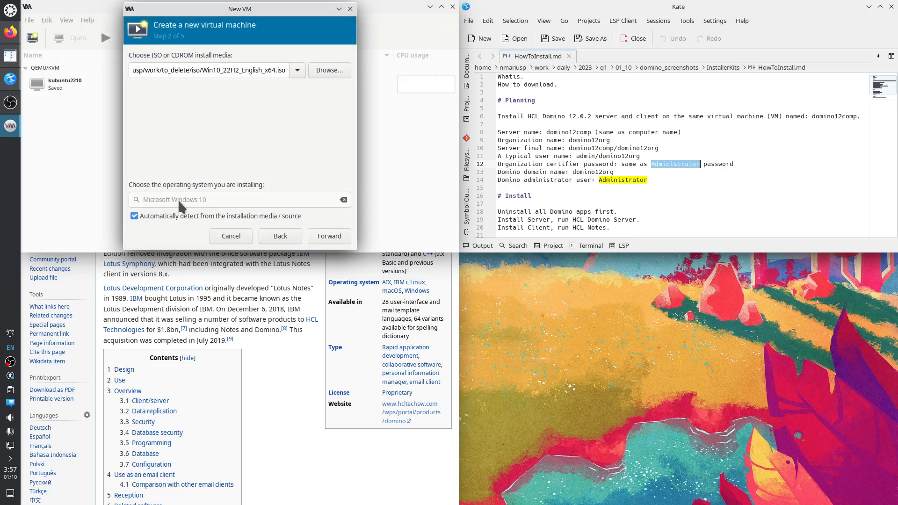
Give the new VM 10240 MiB of memory and 15 CPUs.
click(329, 236)
drag(181, 73, 134, 73)
text(10)
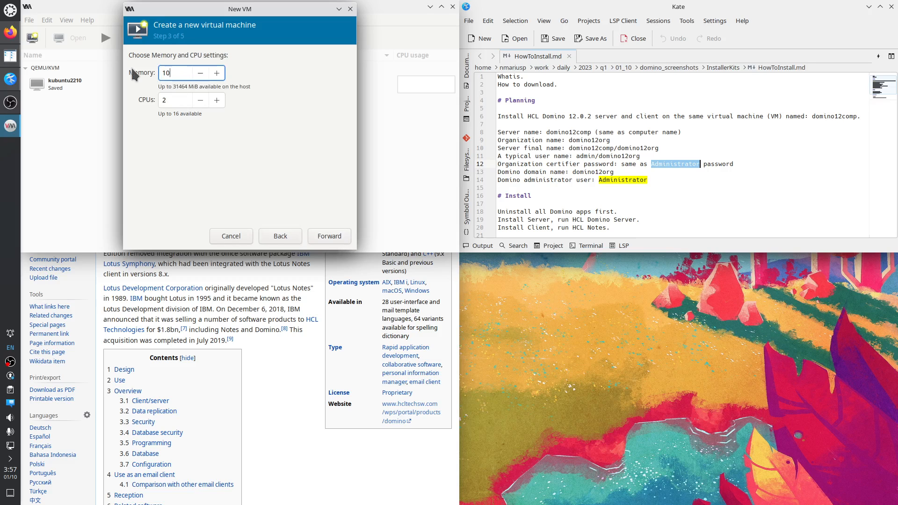
text(240)
key(Tab)
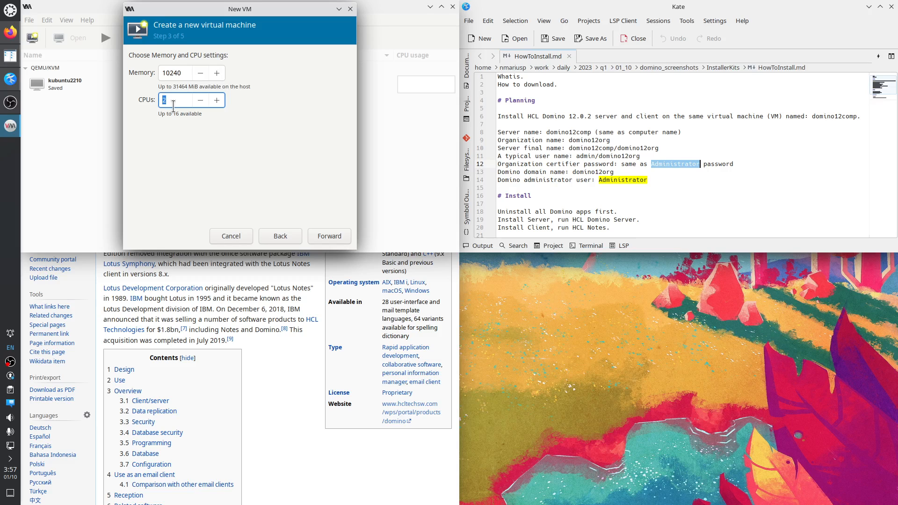
text(15)
Change the disk size from 40.0 to 250 GiB and reach the final review step.
click(327, 239)
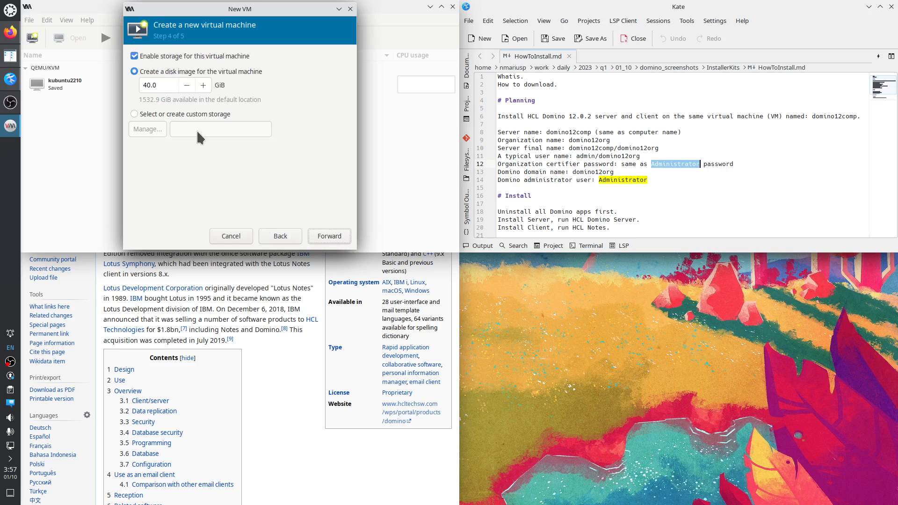
double_click(164, 85)
text(250)
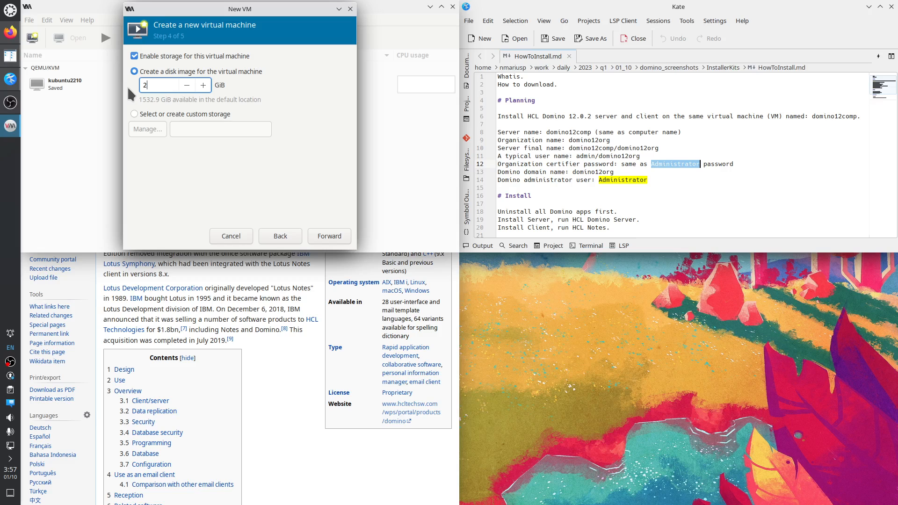
click(325, 238)
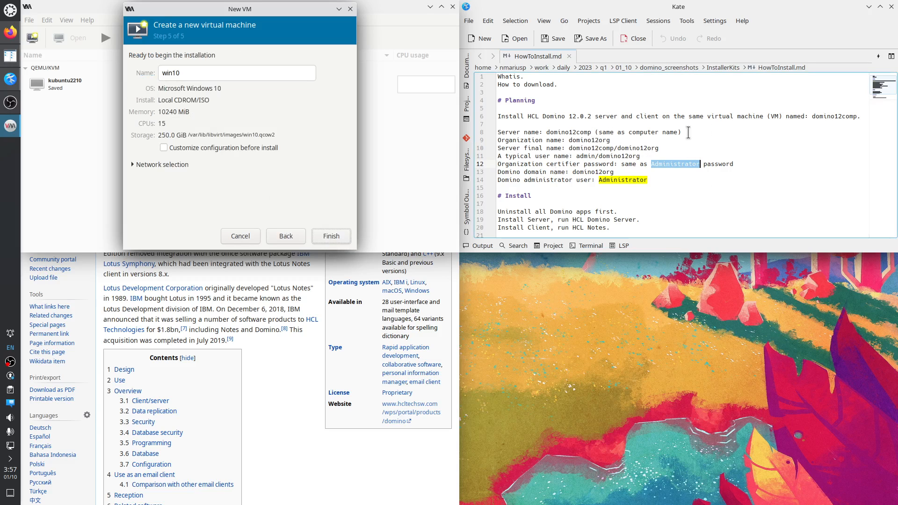
Rename the VM from win10 to domino12comp, copying the name from the Kate notes.
double_click(582, 133)
key(ctrl+c)
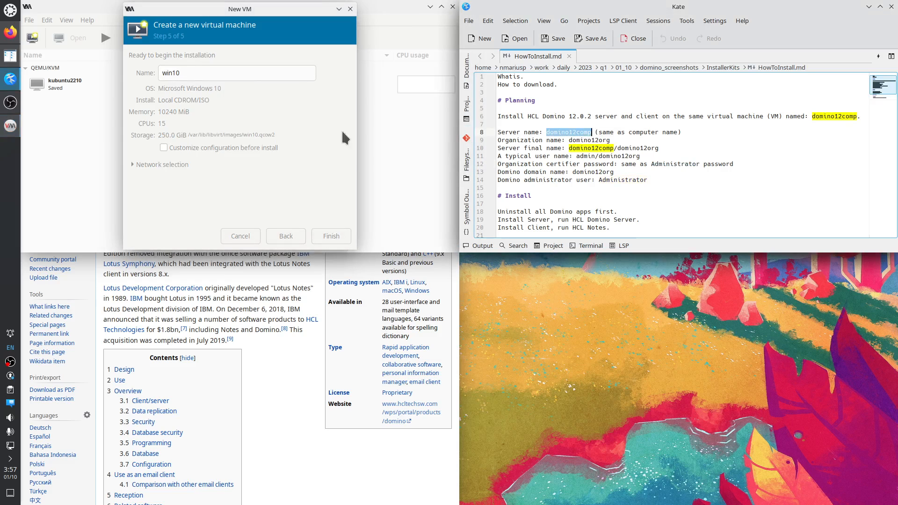
double_click(192, 73)
key(ctrl+v)
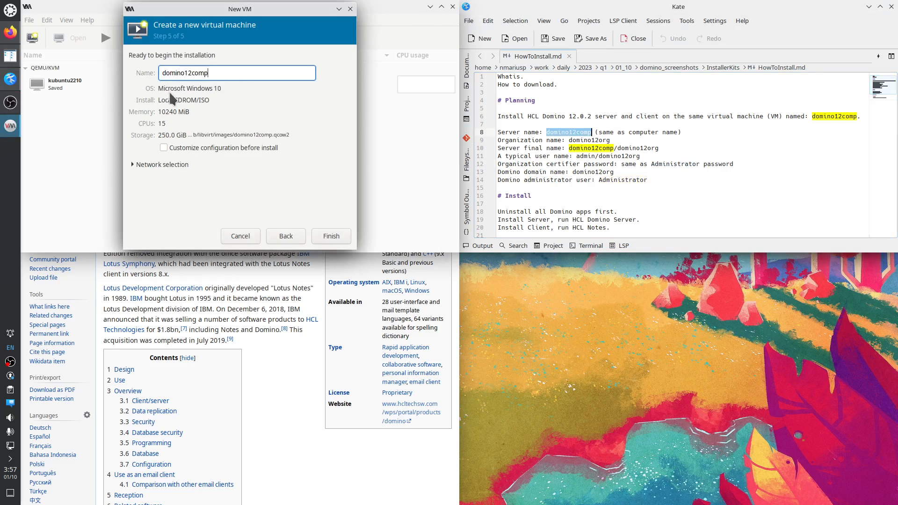
Enable customize-before-install, keep the default NAT network, finish, and start the inactive network.
click(167, 148)
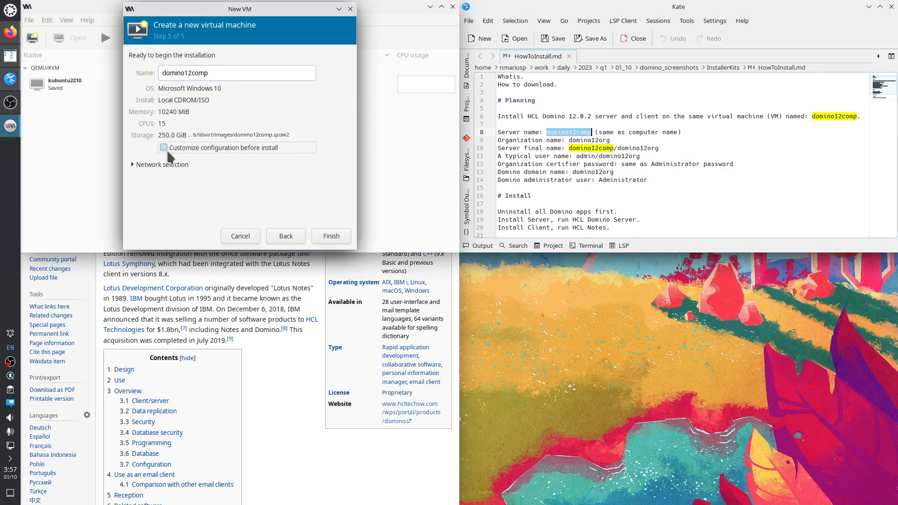
click(132, 164)
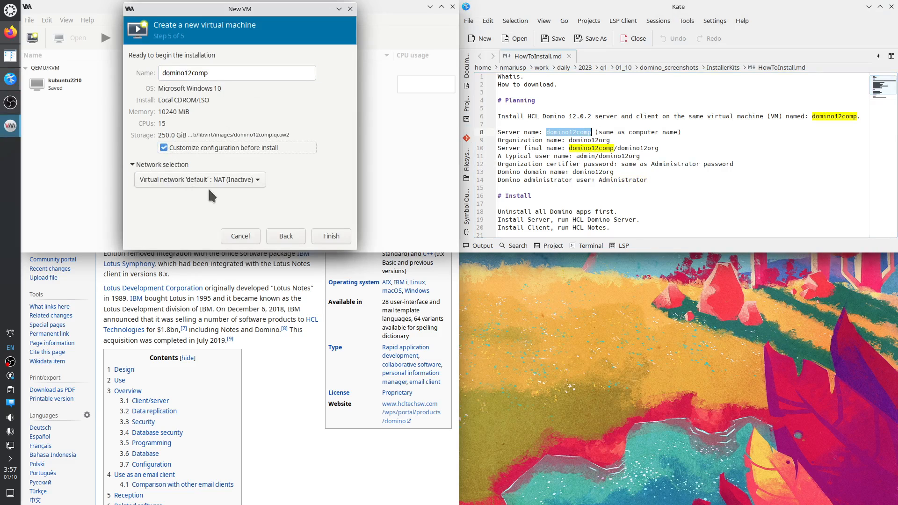
click(257, 180)
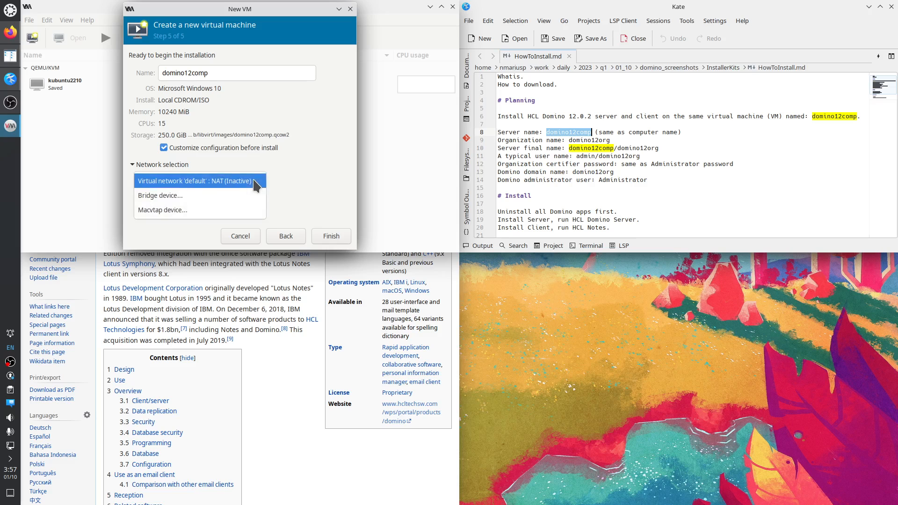
click(293, 182)
click(333, 237)
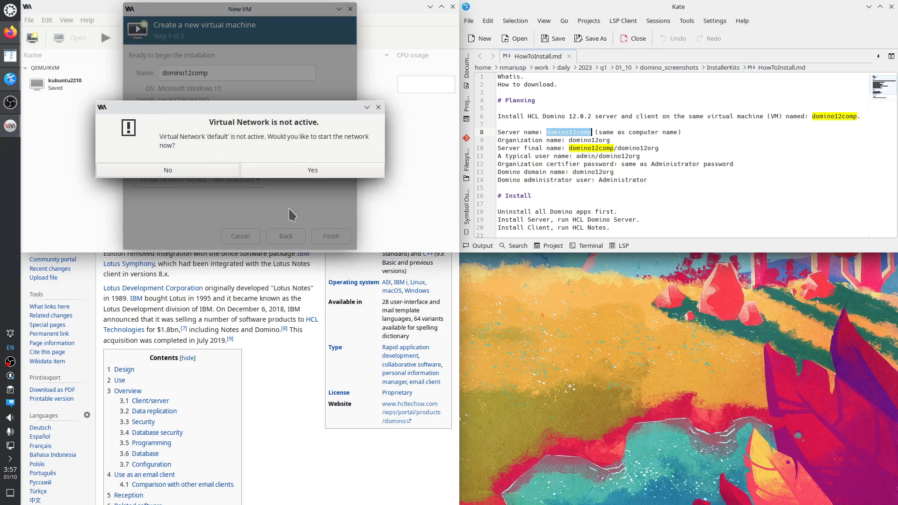
click(293, 170)
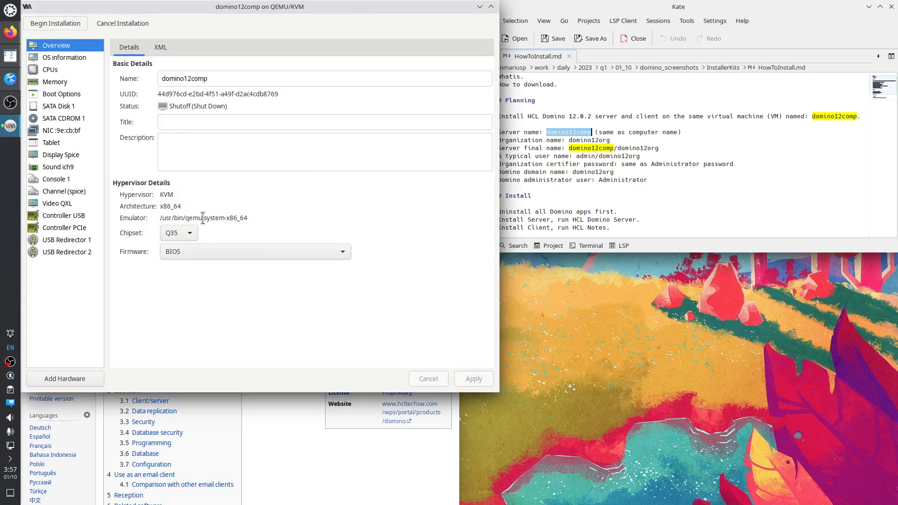
Keep BIOS firmware and the Q35 chipset in the overview settings.
click(189, 249)
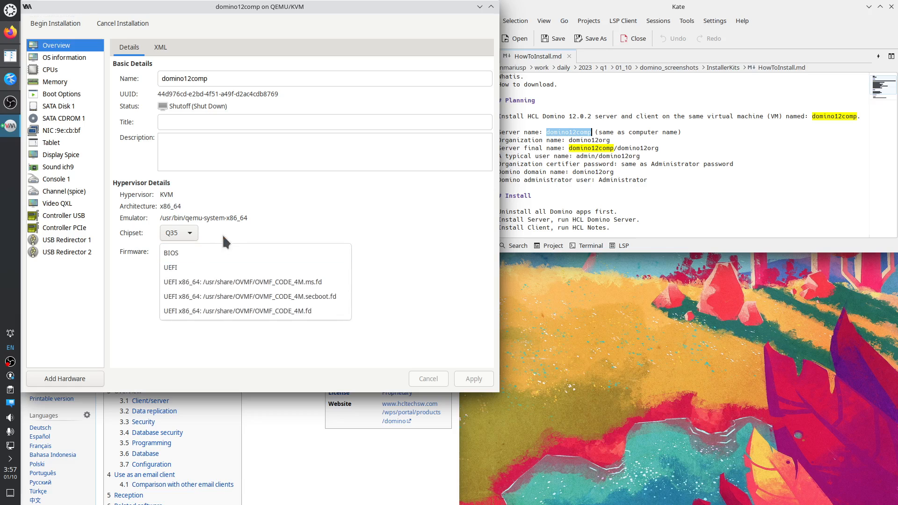
click(190, 230)
click(220, 227)
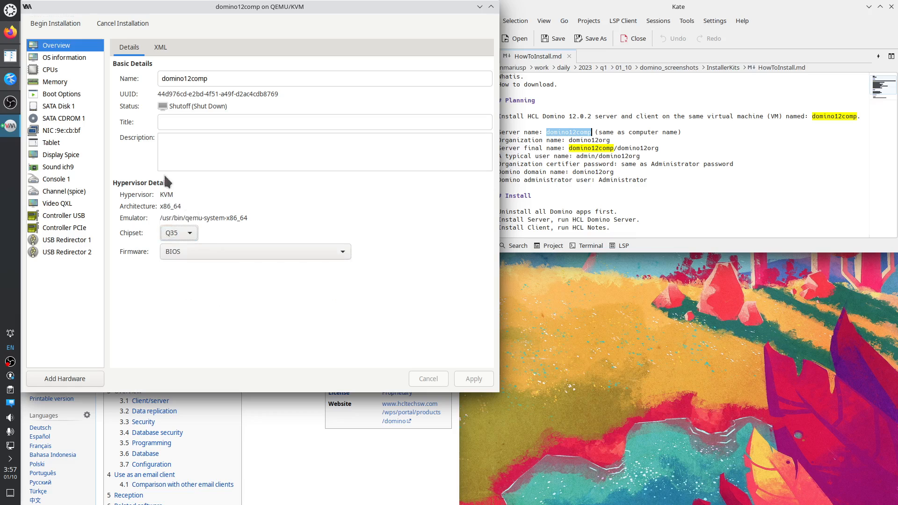
Review the OS, CPU, memory, boot order, main disk and CD-ROM ISO settings.
click(64, 59)
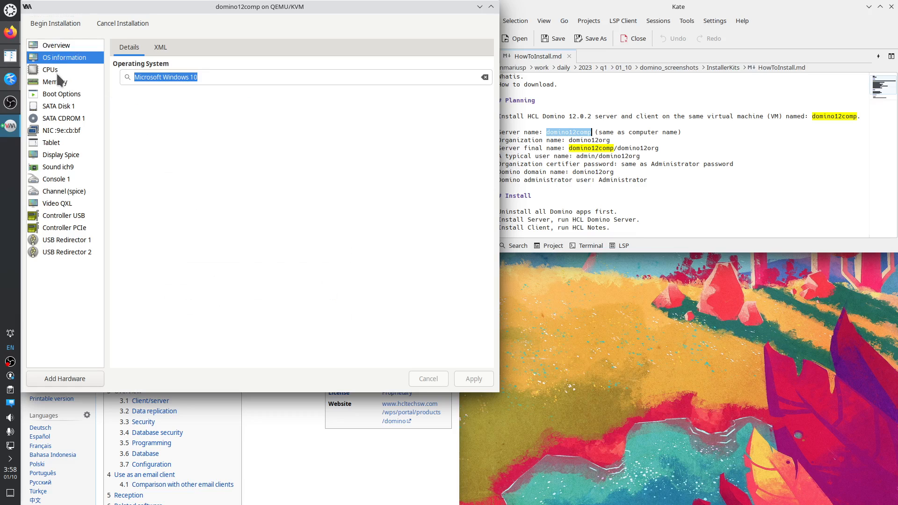
click(54, 70)
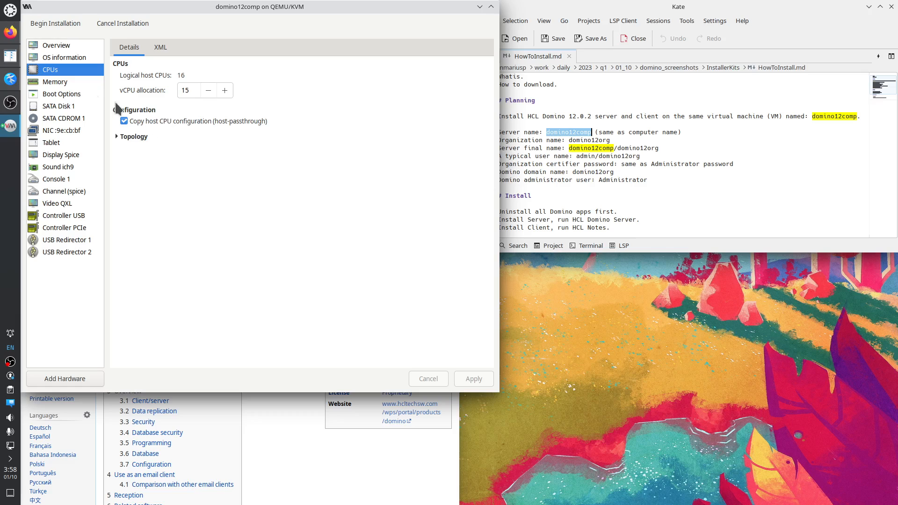
click(62, 83)
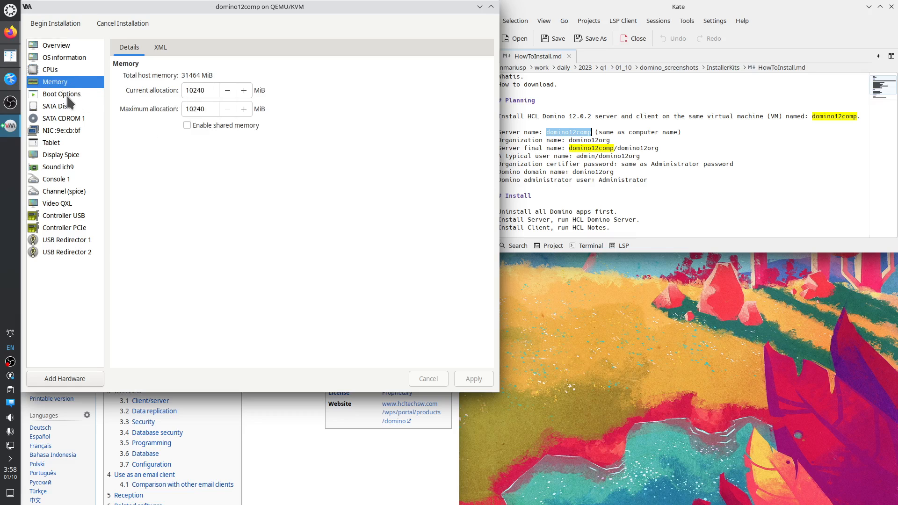
click(68, 98)
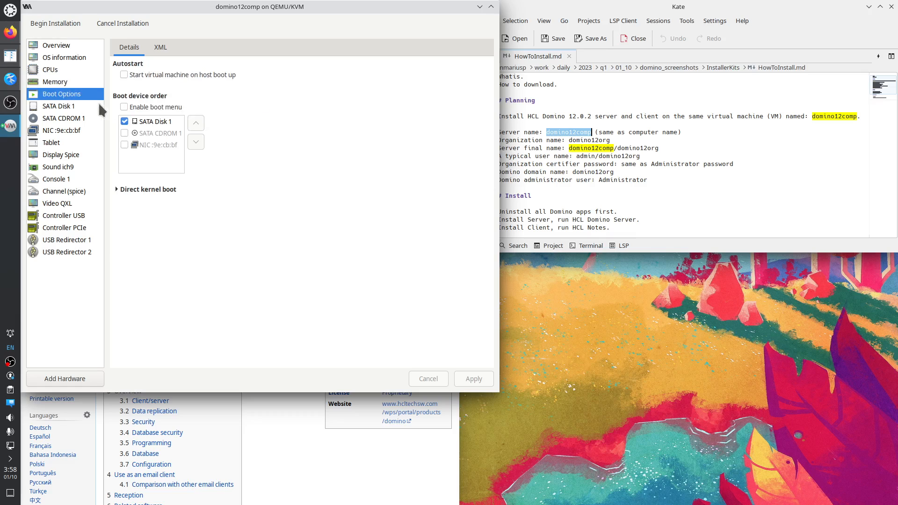
click(75, 107)
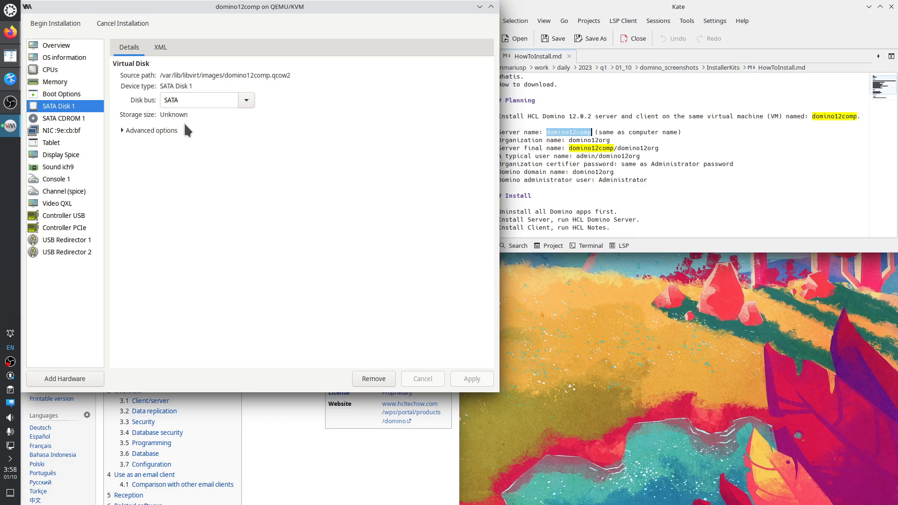
click(61, 120)
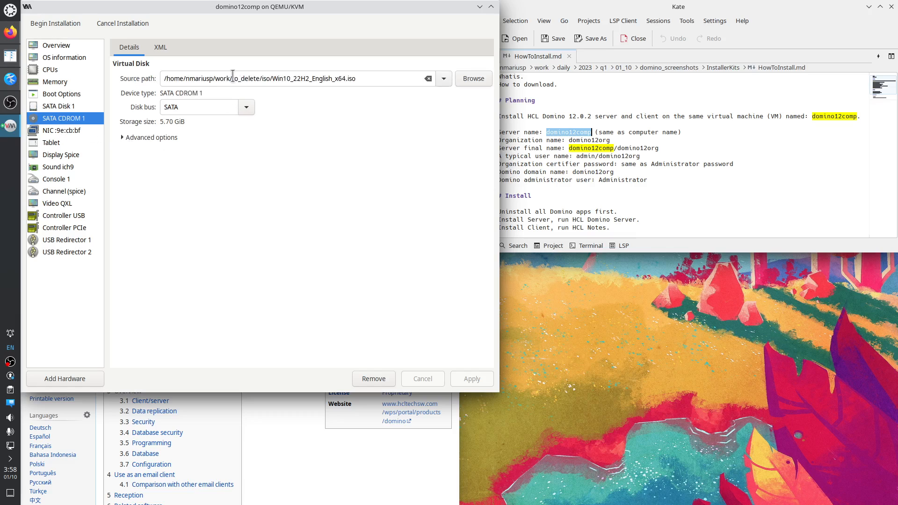
click(71, 109)
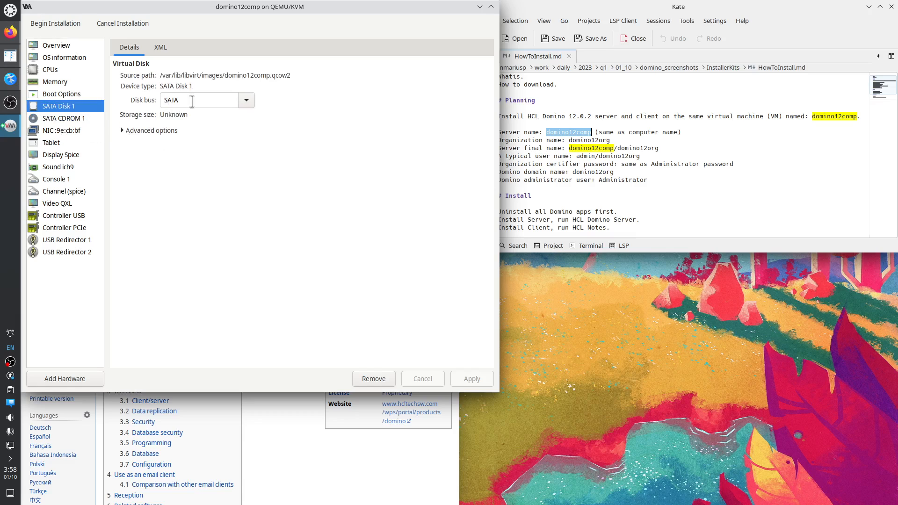
click(77, 119)
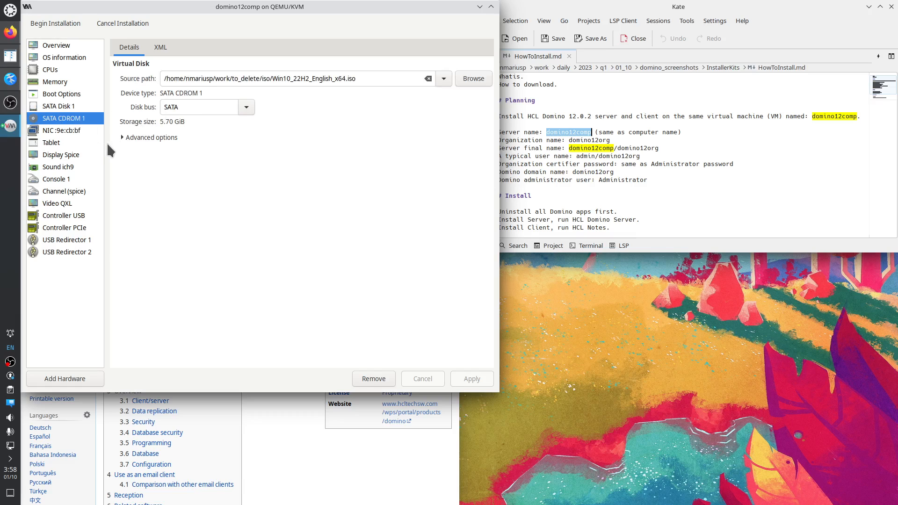
Check the NIC, tablet, display, sound, video, USB and redirector devices, then begin installation.
click(75, 130)
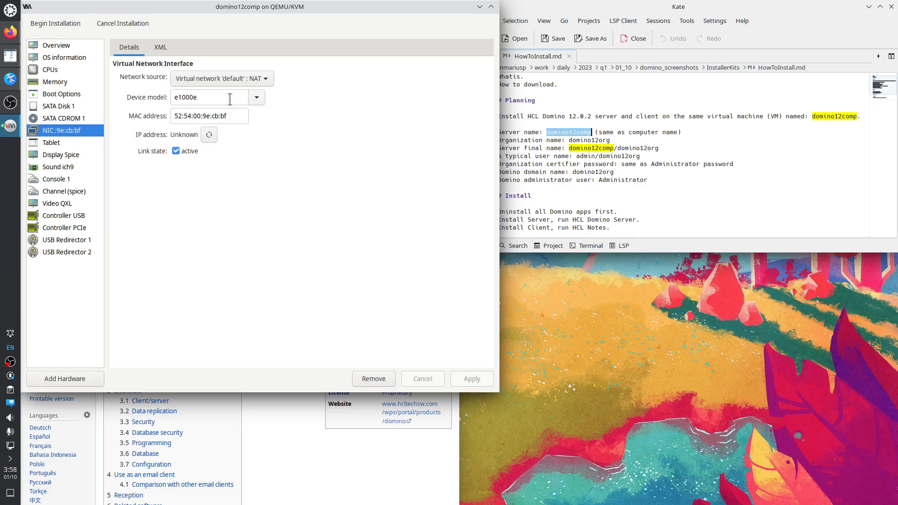
click(75, 143)
click(79, 156)
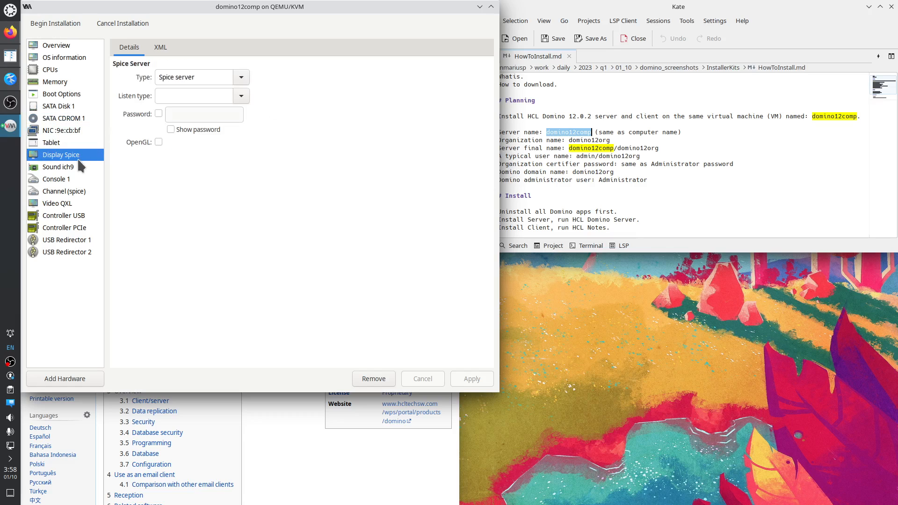
click(78, 168)
click(75, 180)
click(73, 192)
click(74, 204)
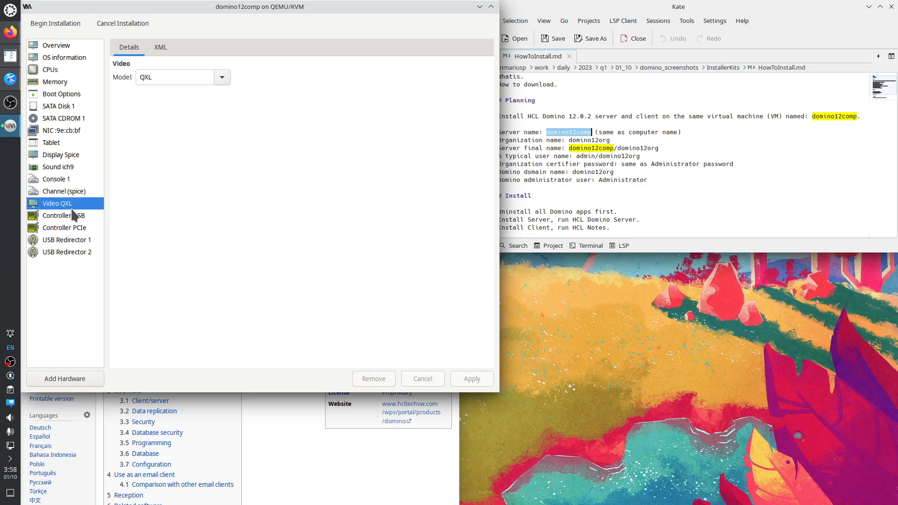
click(75, 216)
click(76, 229)
click(78, 240)
click(79, 252)
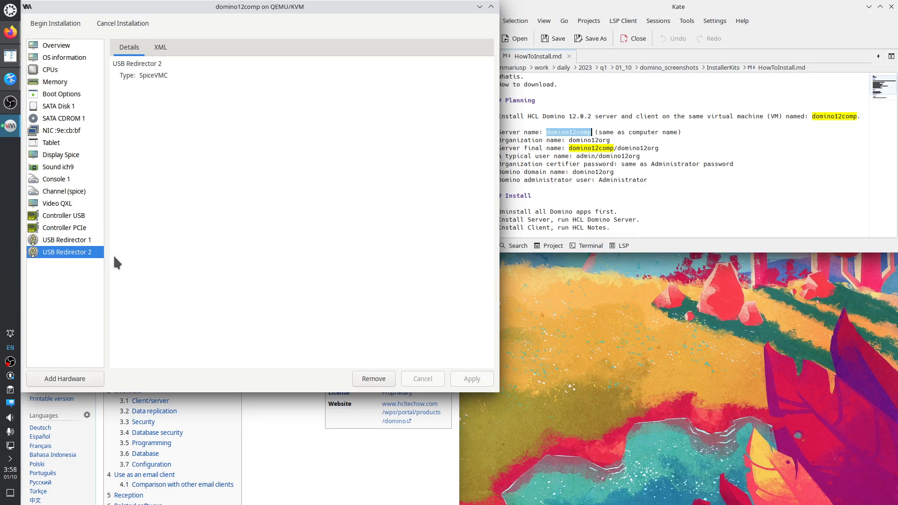
click(55, 23)
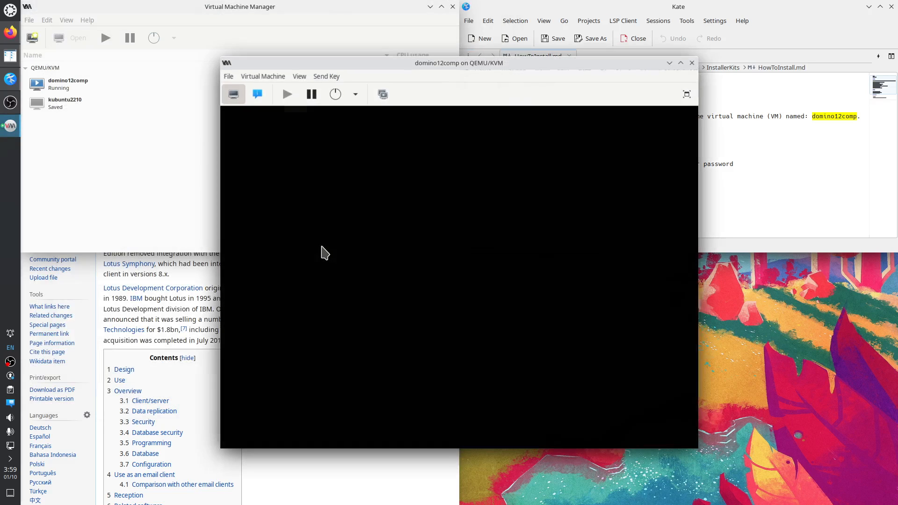
Close the main manager window and place the domino12comp console top-left beside the notes.
drag(362, 64, 226, 38)
click(452, 8)
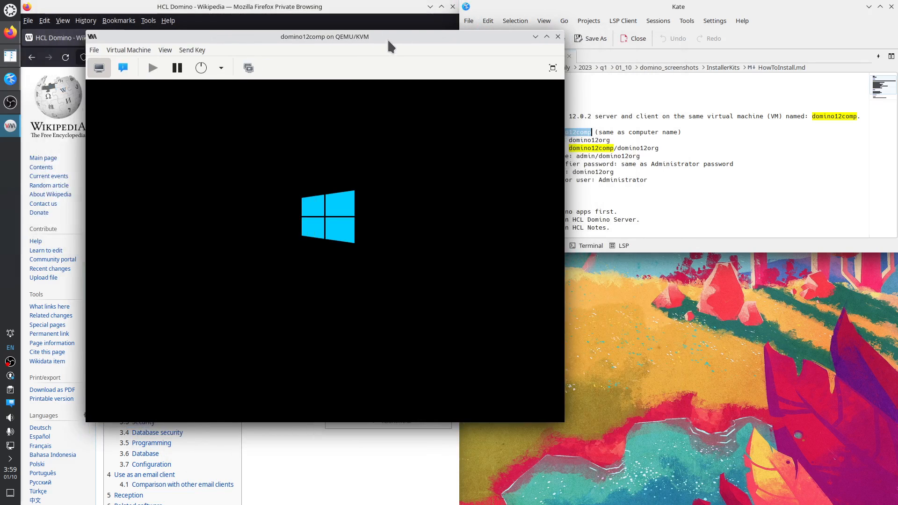
drag(388, 39, 324, 6)
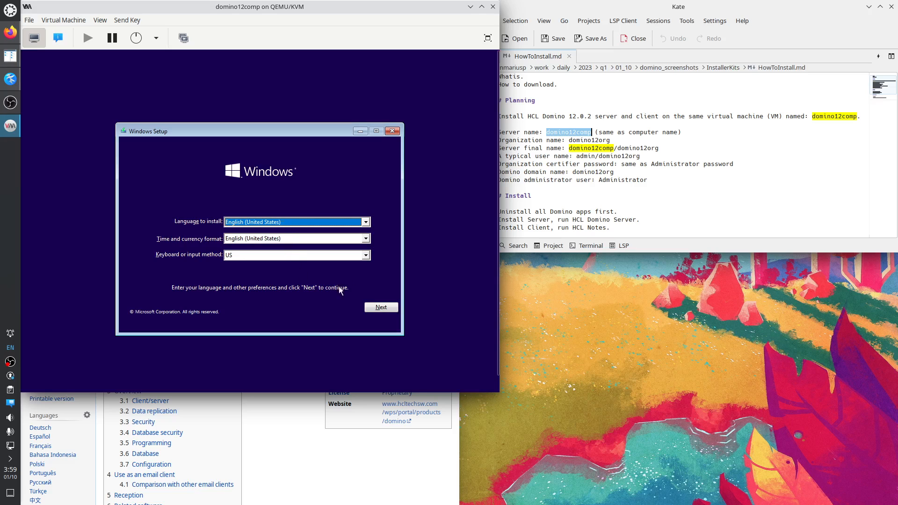
Start Windows Setup with default language and keyboard, skipping the product key.
click(382, 307)
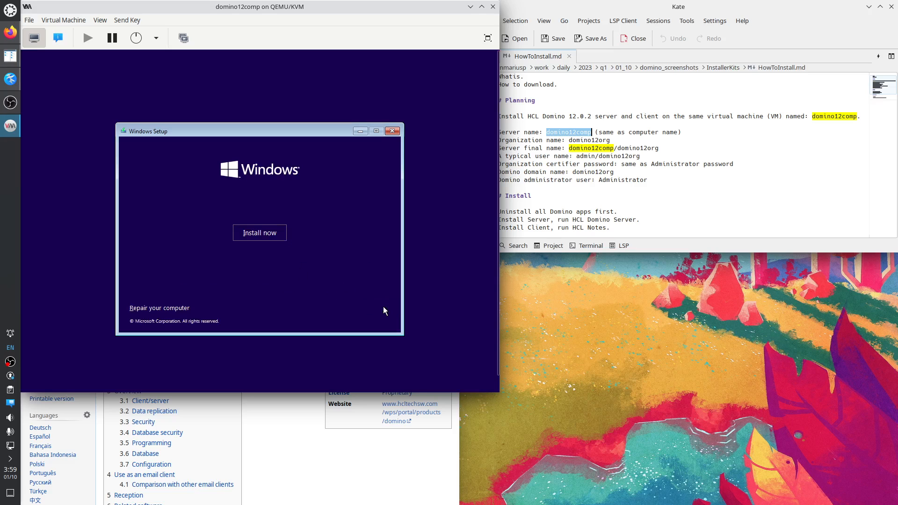
click(261, 235)
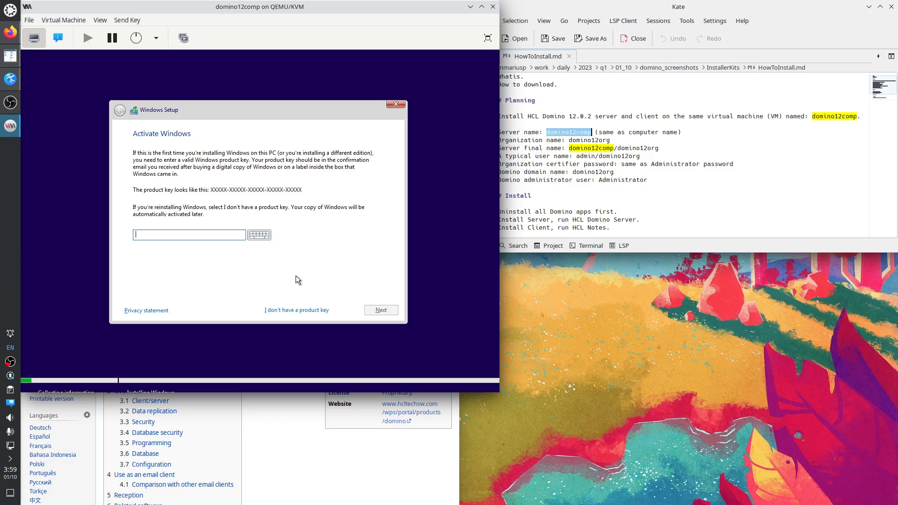
click(298, 311)
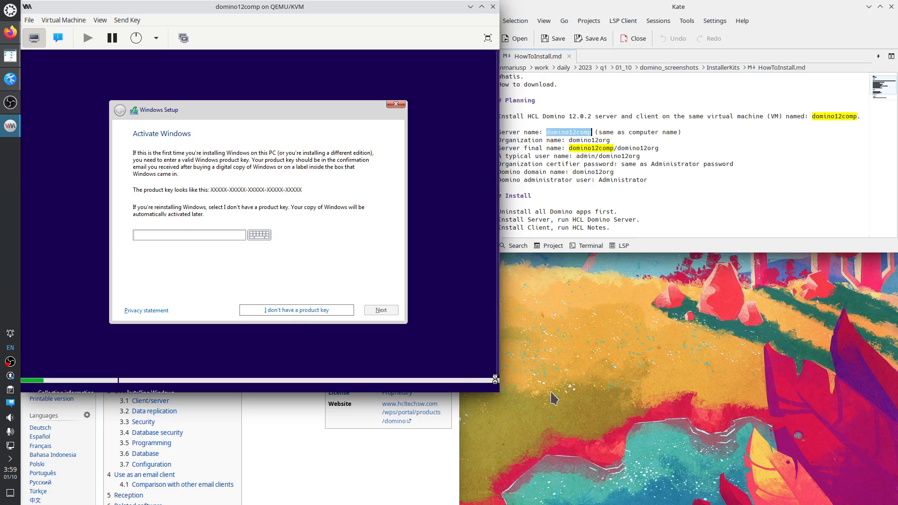
Enlarge the console and select Windows 10 Pro as the edition to install.
drag(498, 393, 515, 424)
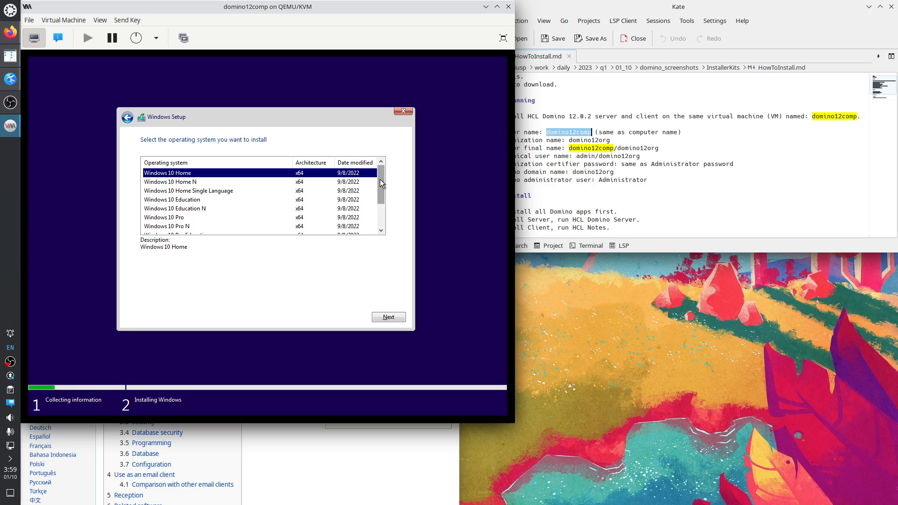
drag(381, 180, 379, 201)
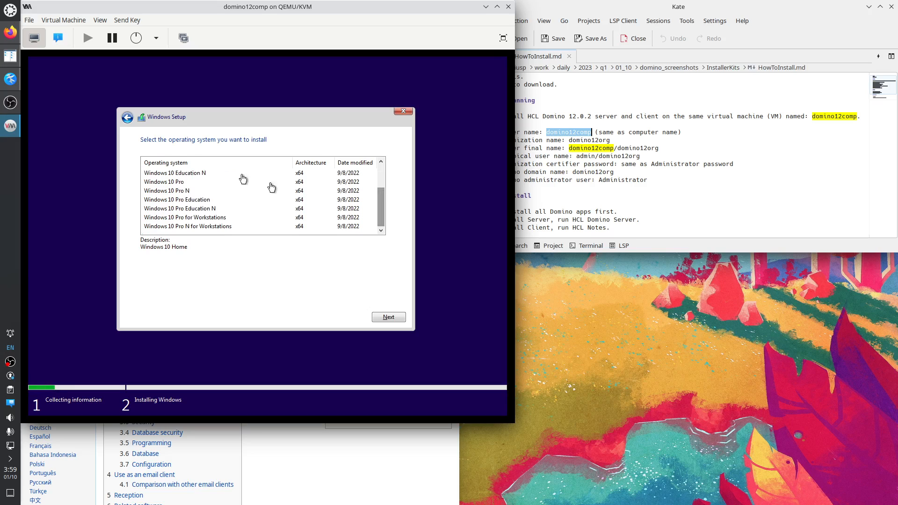
click(179, 184)
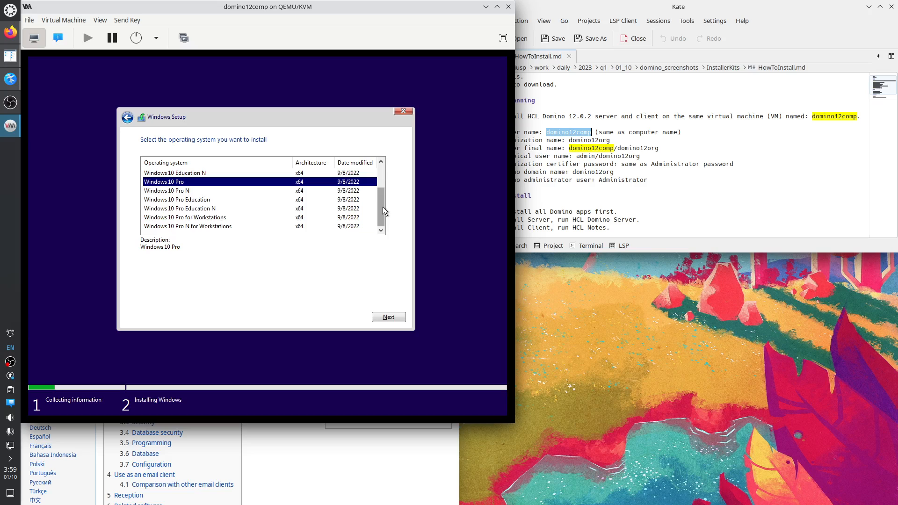
drag(383, 207, 383, 183)
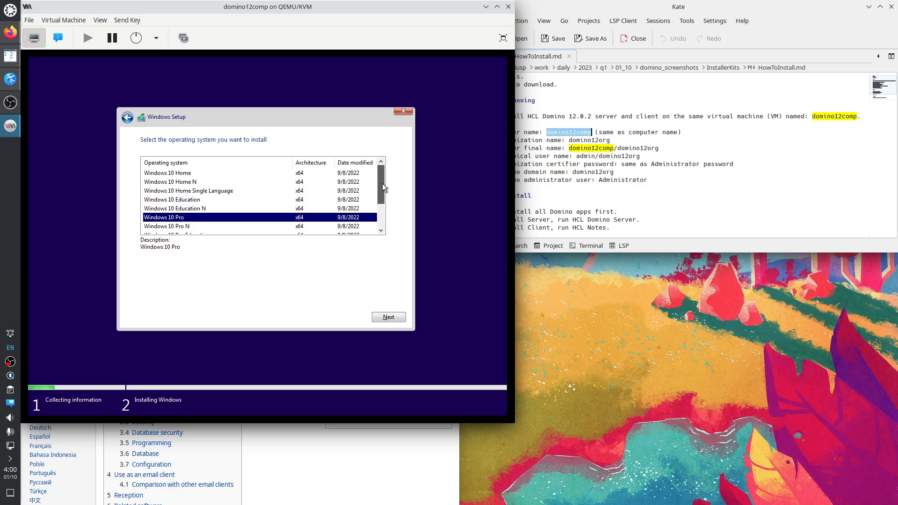
drag(383, 183, 387, 209)
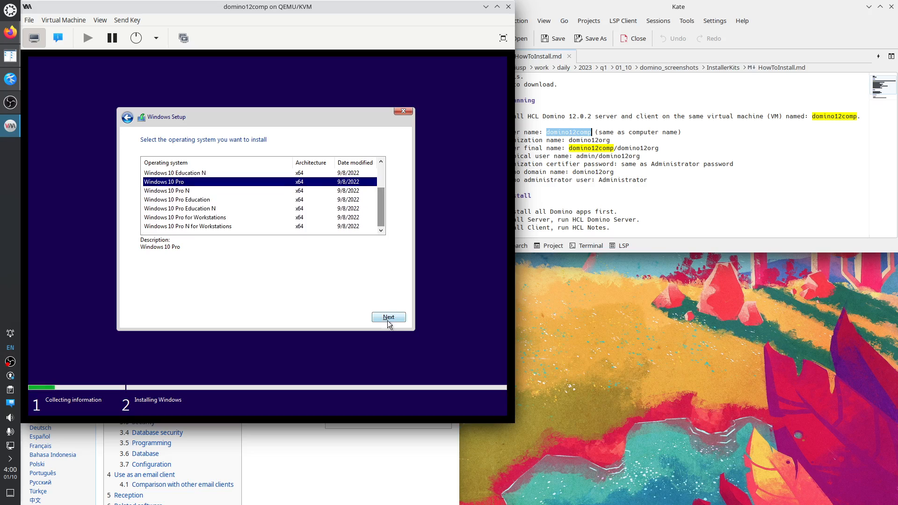
click(388, 318)
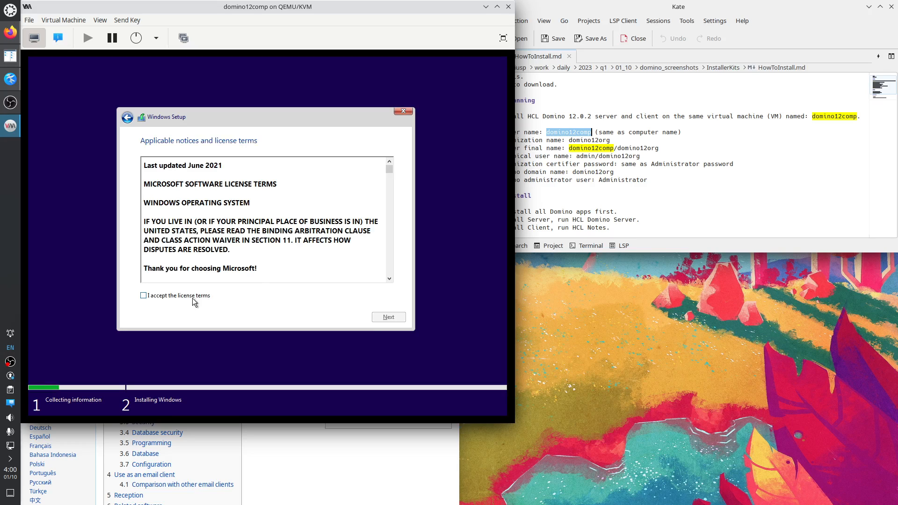
Accept the license and custom-install Windows onto the 250 GB unallocated Drive 0.
click(192, 297)
click(387, 318)
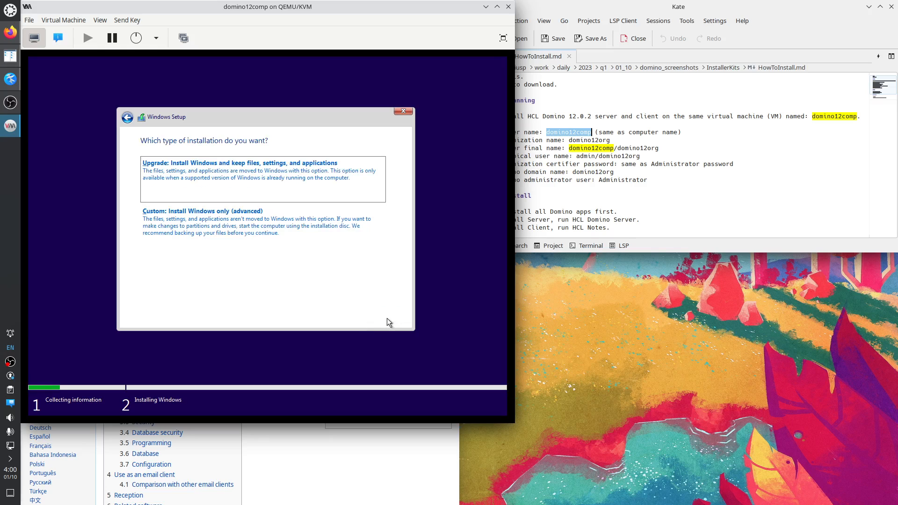
click(216, 229)
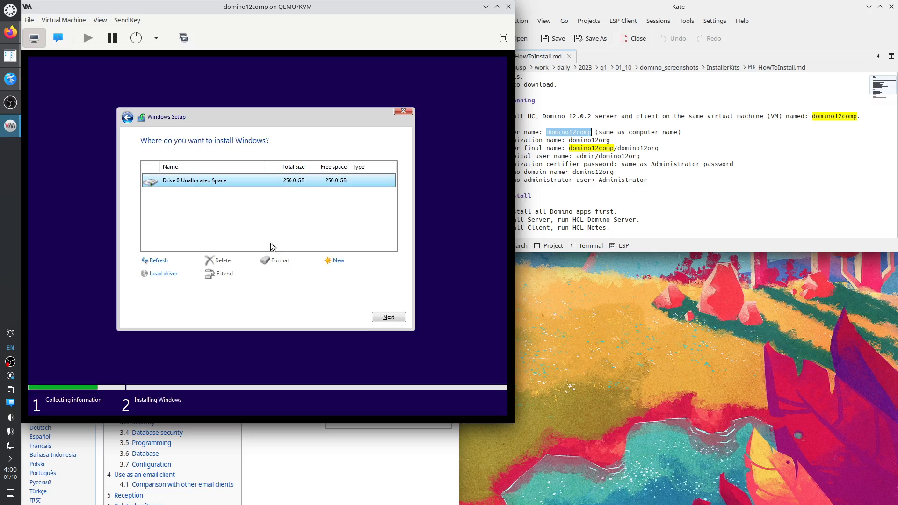
click(386, 318)
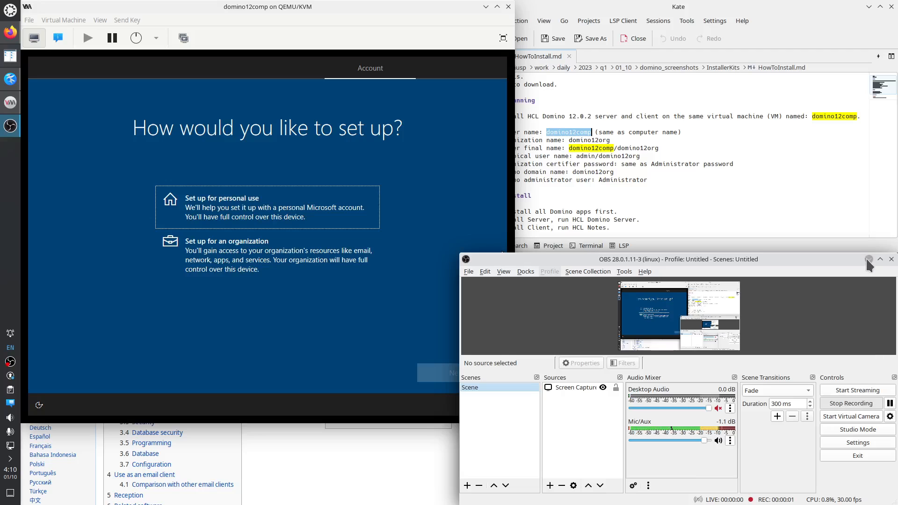
click(868, 255)
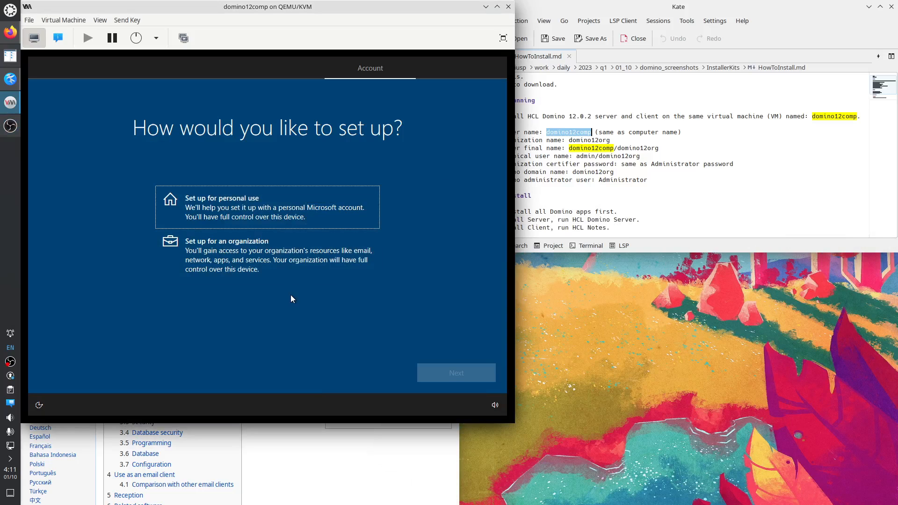
Choose personal-use setup, then an offline account with limited experience.
click(273, 211)
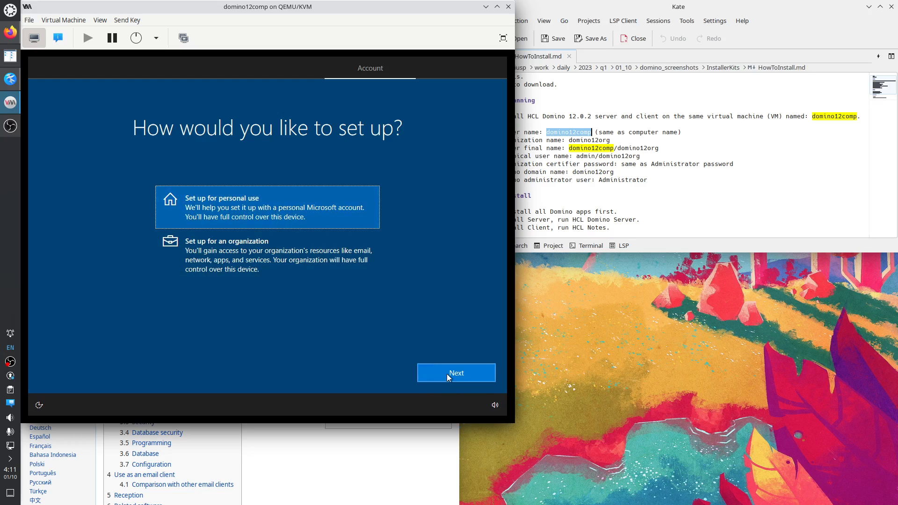
click(448, 373)
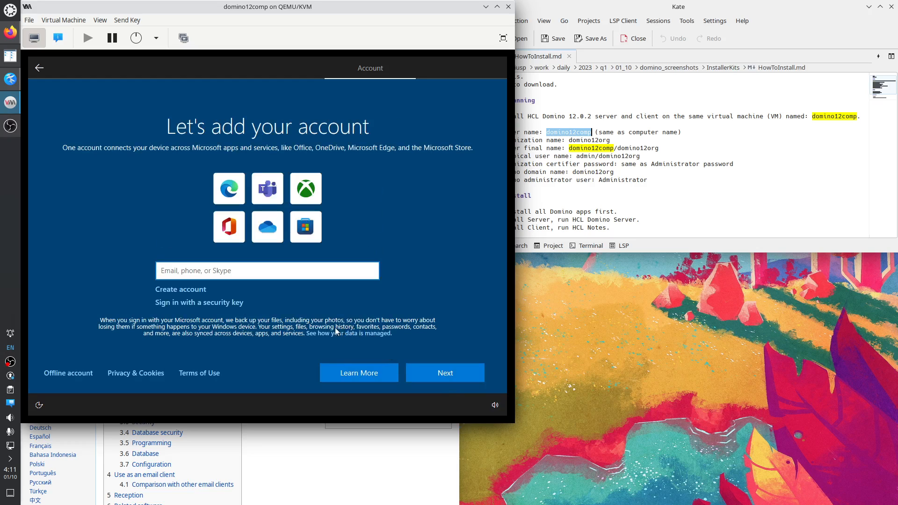
click(60, 374)
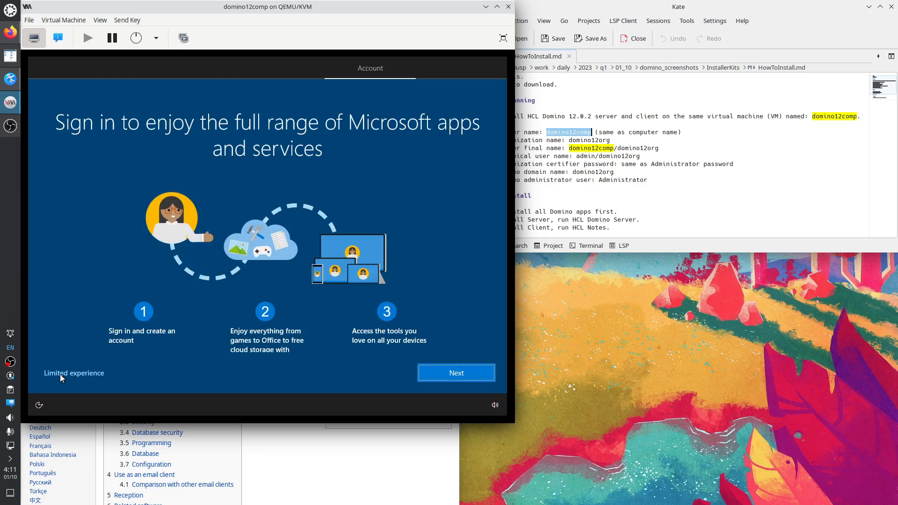
click(59, 375)
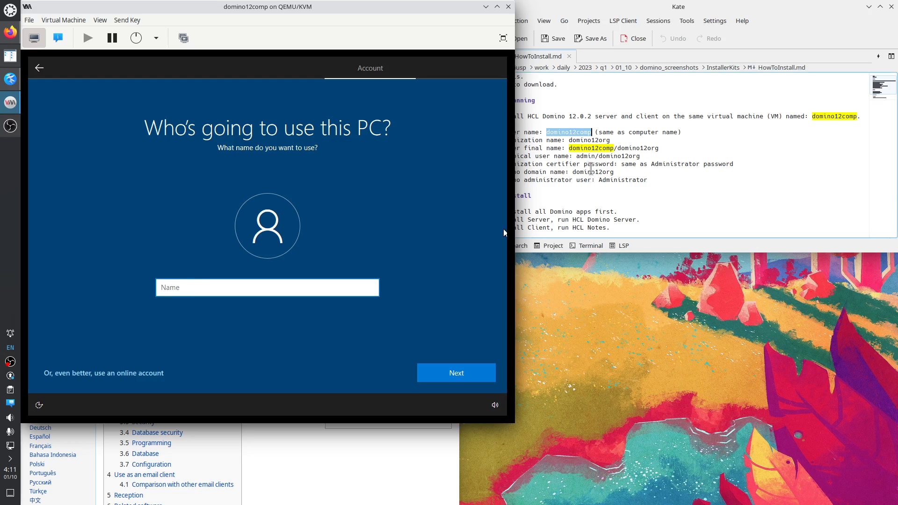
Name the local account 'admin', then enter and confirm its password.
click(586, 156)
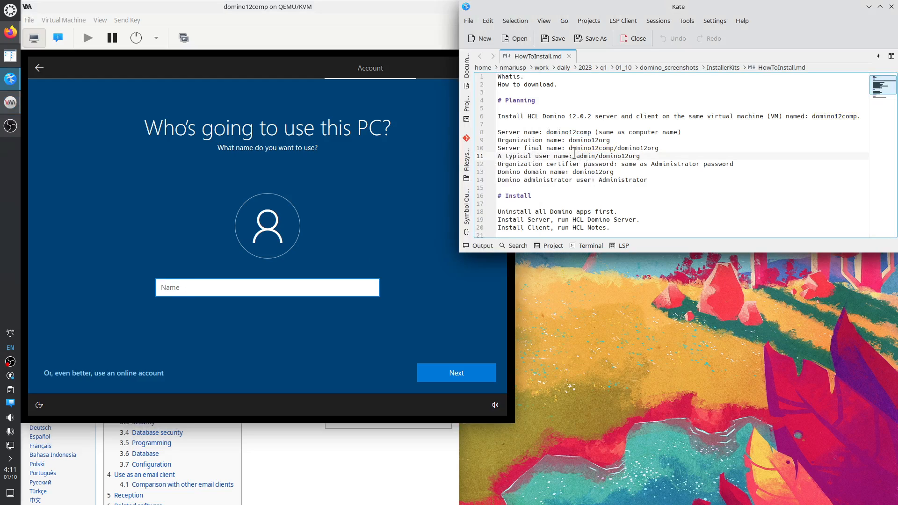
click(190, 293)
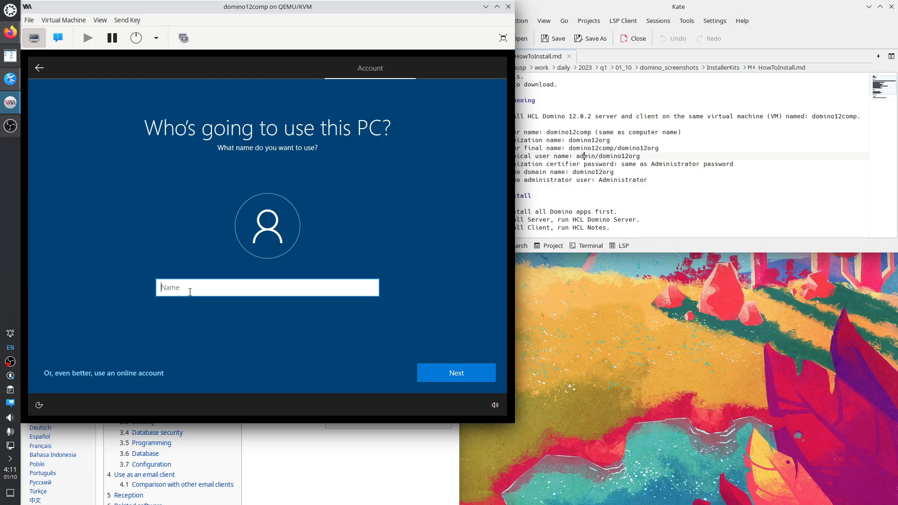
text(admin)
click(465, 372)
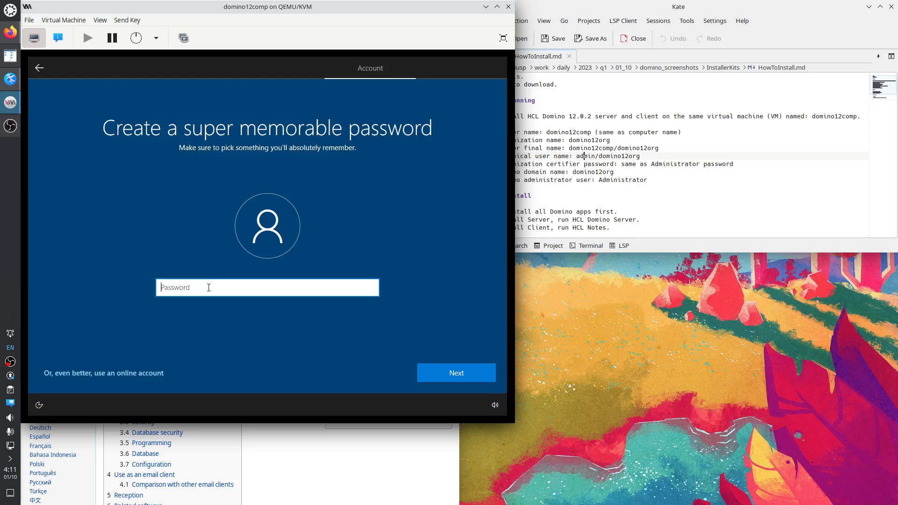
text(a*****)
key(BackSpace)
key(BackSpace)
key(BackSpace)
key(BackSpace)
key(BackSpace)
key(BackSpace)
text(*******)
click(447, 371)
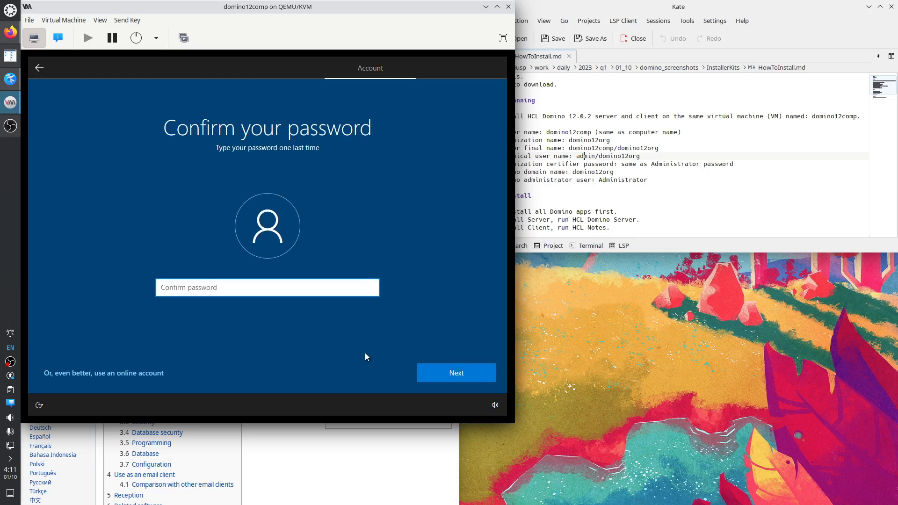
text(*******)
click(456, 375)
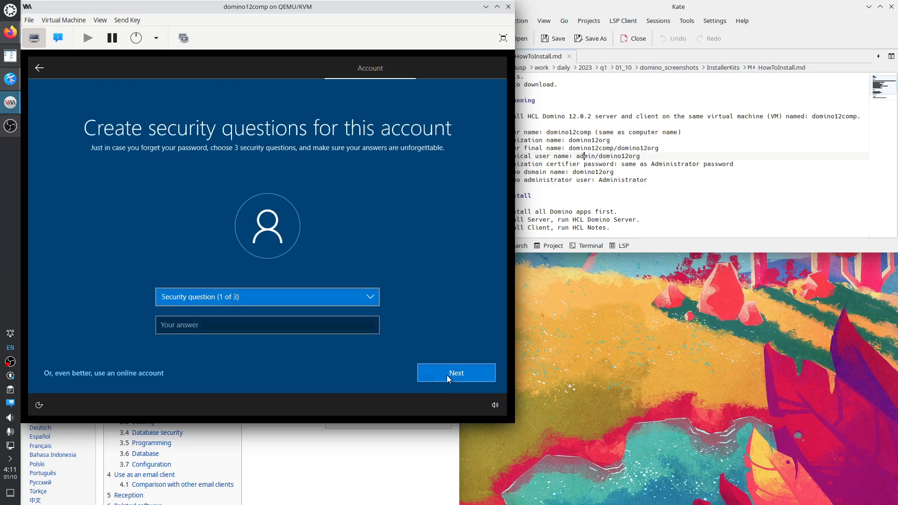
Pick the city-where-you-were-born security question and enter its answer.
click(246, 300)
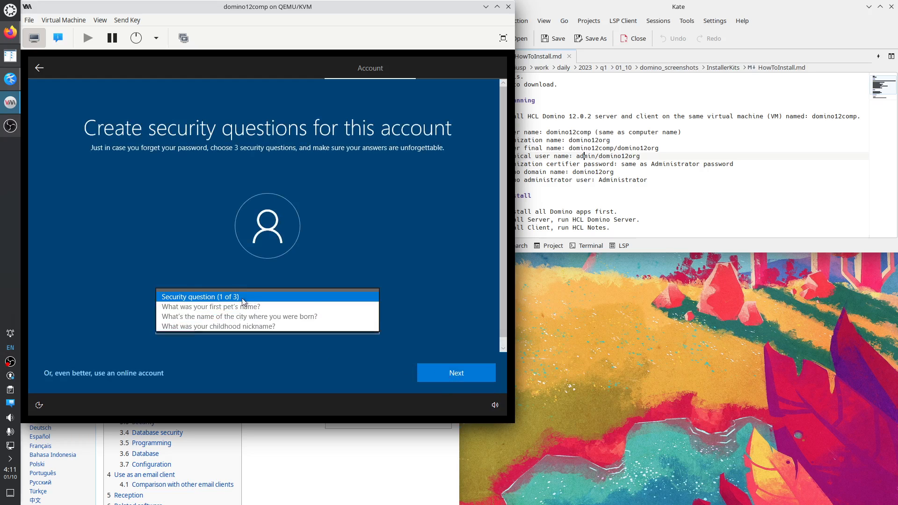
click(222, 315)
click(224, 328)
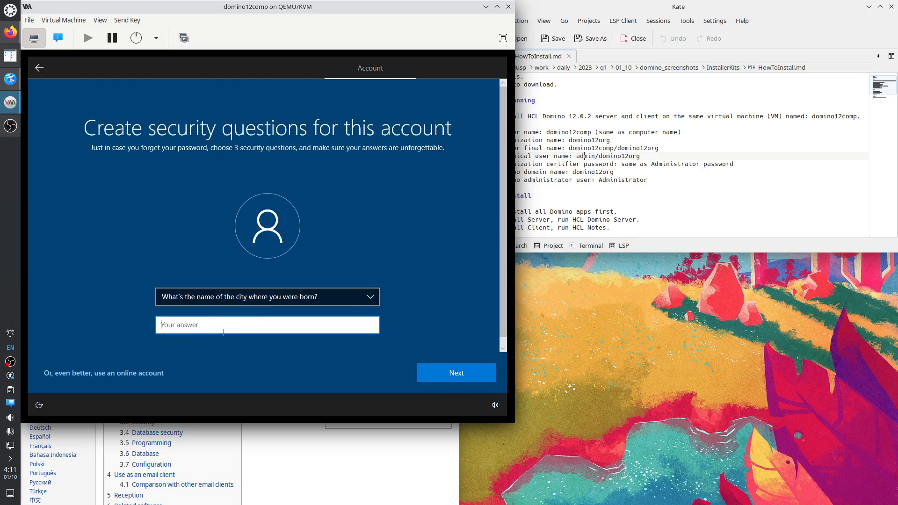
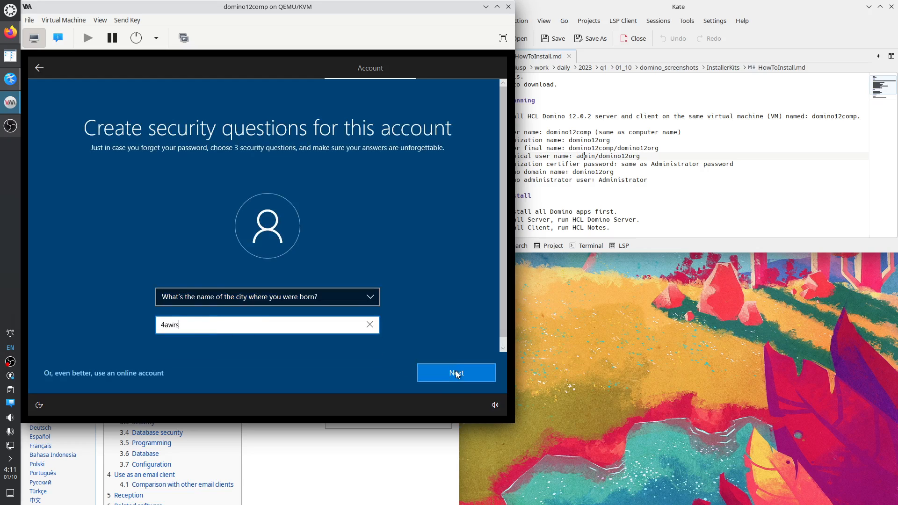
click(455, 373)
Answer the oldest-cousin and city-where-parents-met security questions and continue.
click(292, 299)
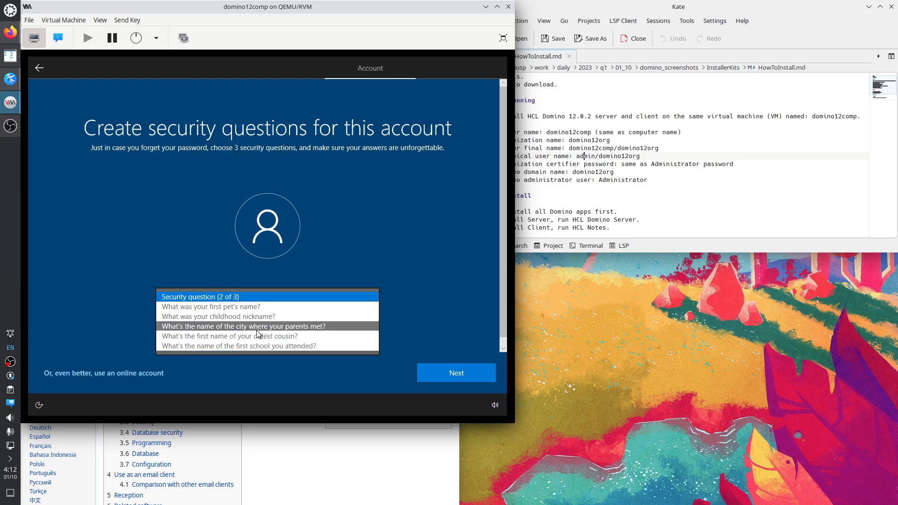
click(256, 335)
click(233, 323)
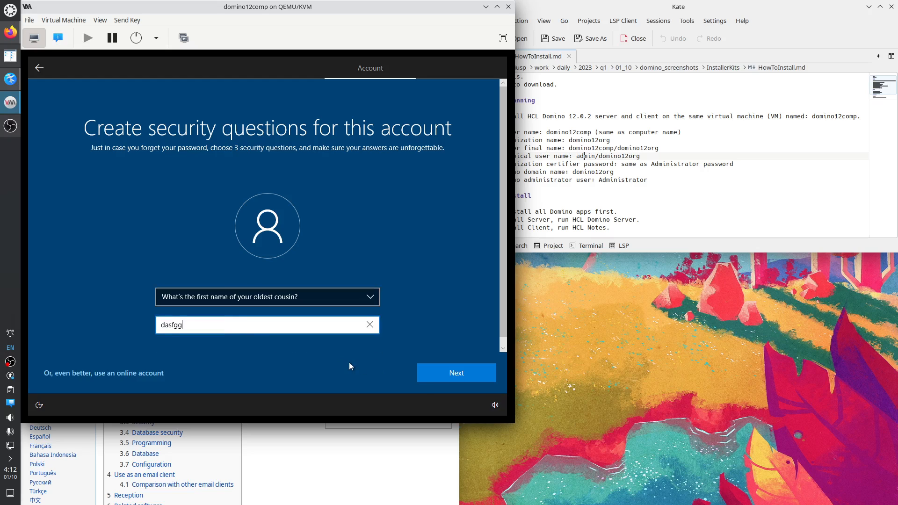
click(451, 375)
click(260, 297)
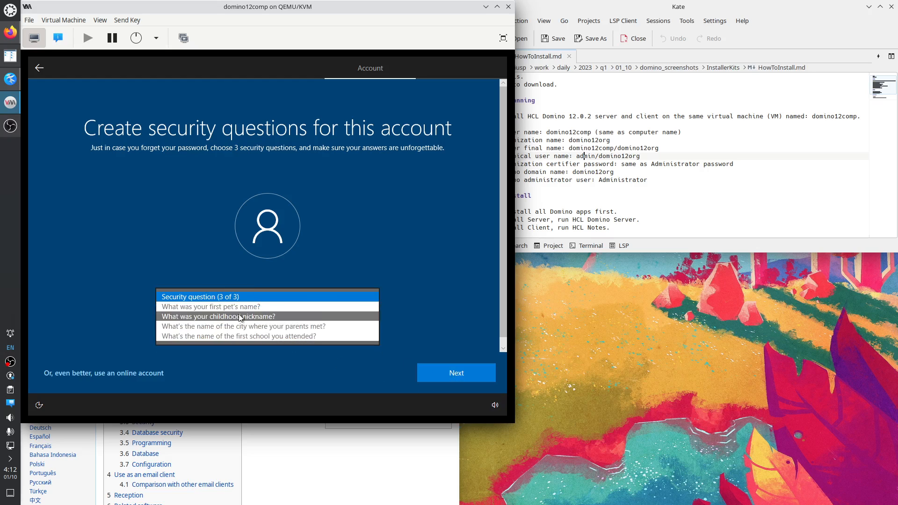
click(239, 326)
click(232, 327)
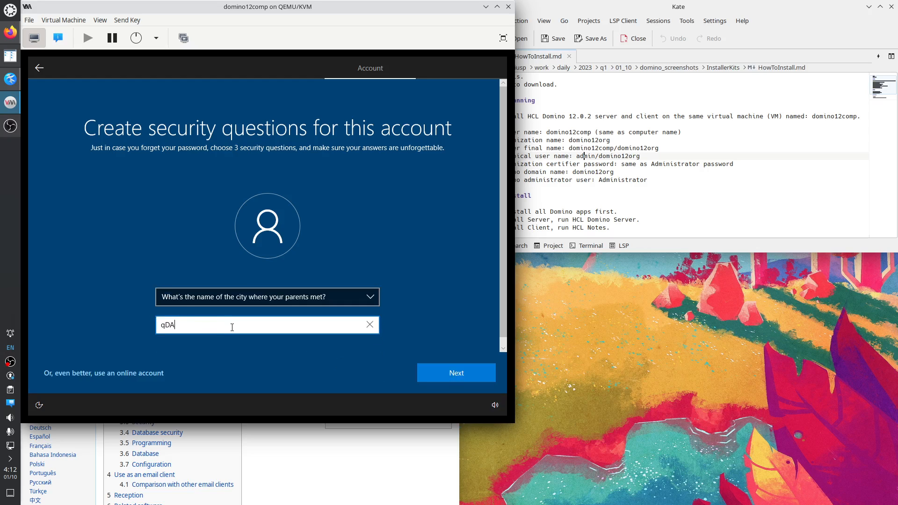
click(456, 375)
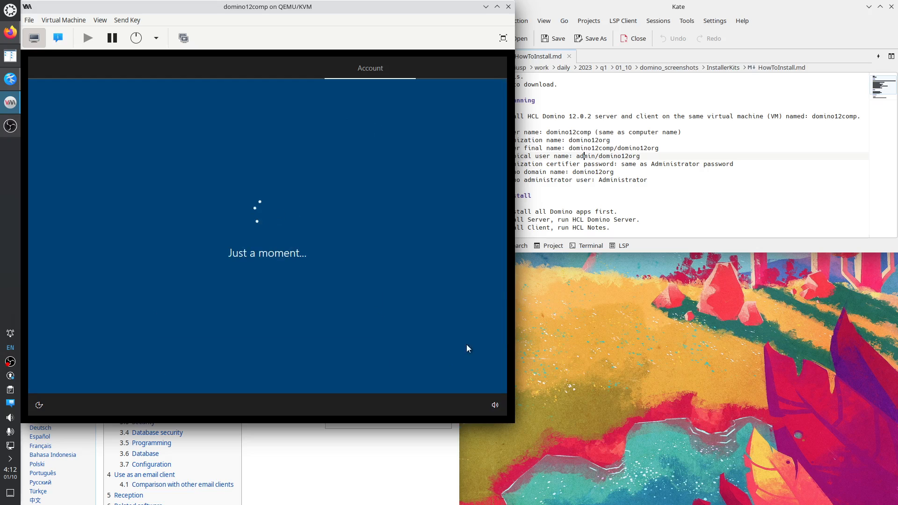
Bring the Kate install notes forward and select 'domino12comp' on line 6.
click(587, 179)
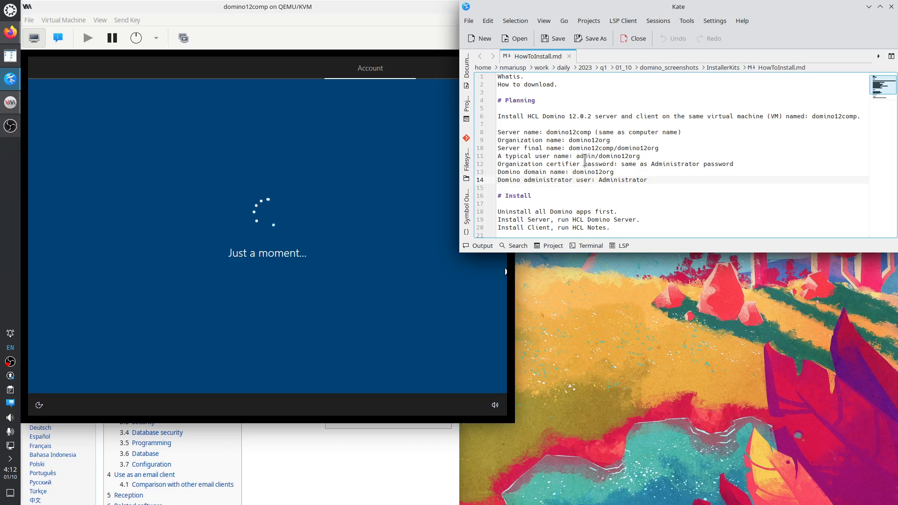
click(836, 118)
double_click(836, 118)
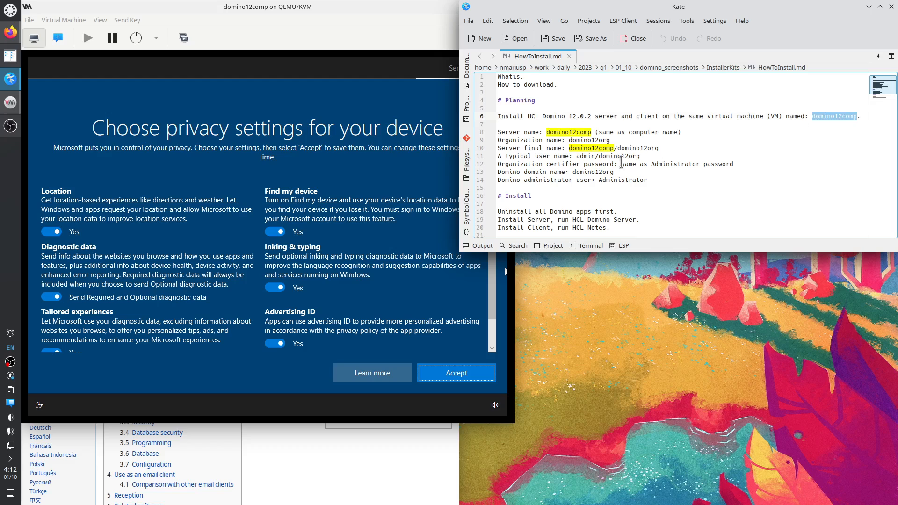
Set Location, Diagnostic data, Tailored experiences, Find my device, Inking & typing and Advertising ID to No, then accept.
double_click(583, 156)
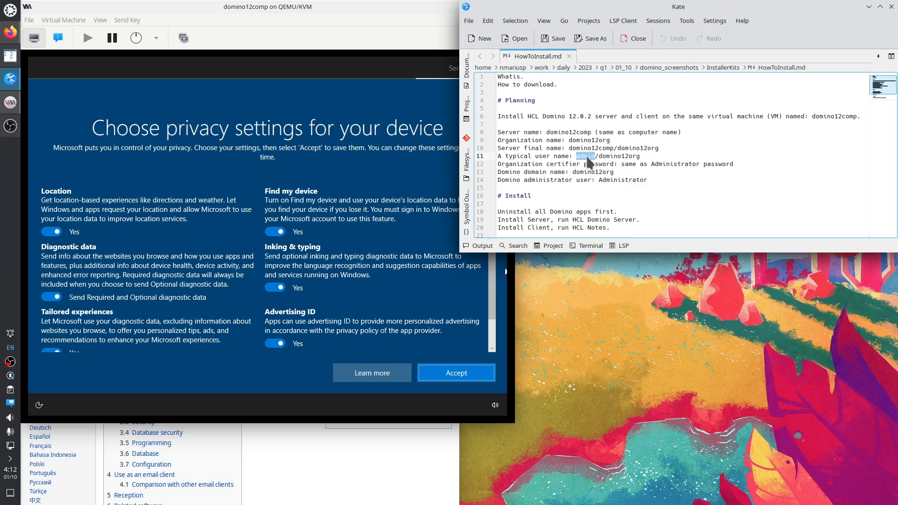
click(52, 231)
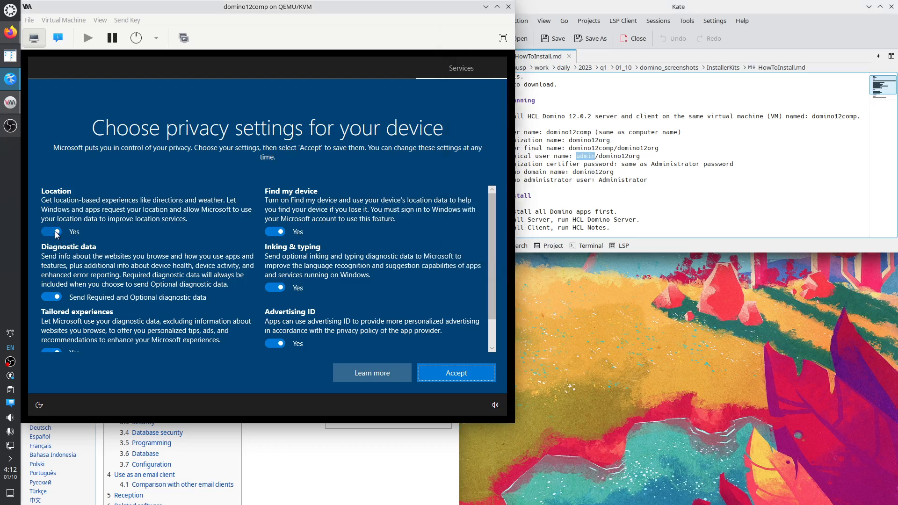
click(51, 297)
click(51, 350)
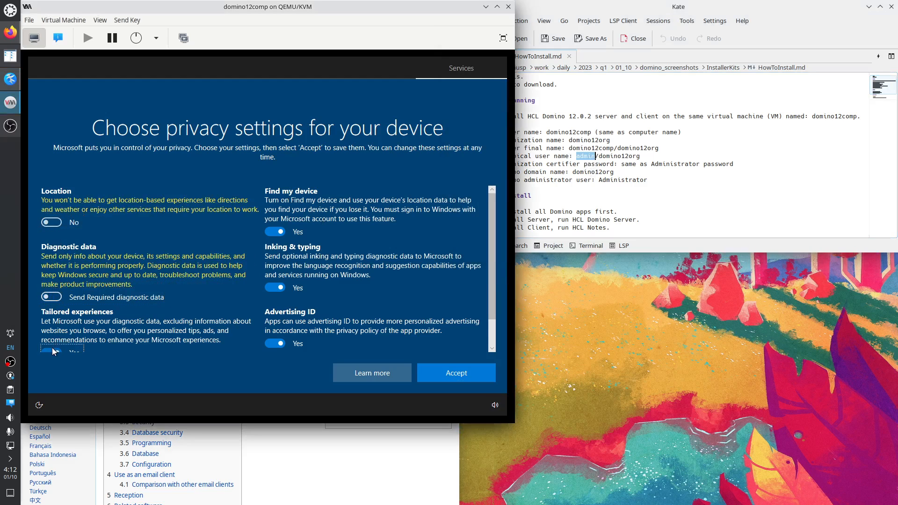
click(277, 226)
click(278, 276)
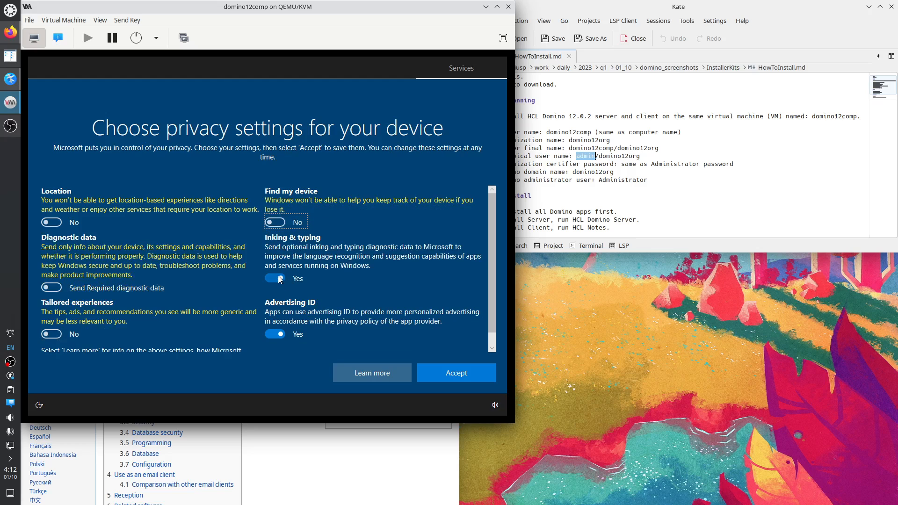
click(279, 336)
scroll(253, 328, down, 1)
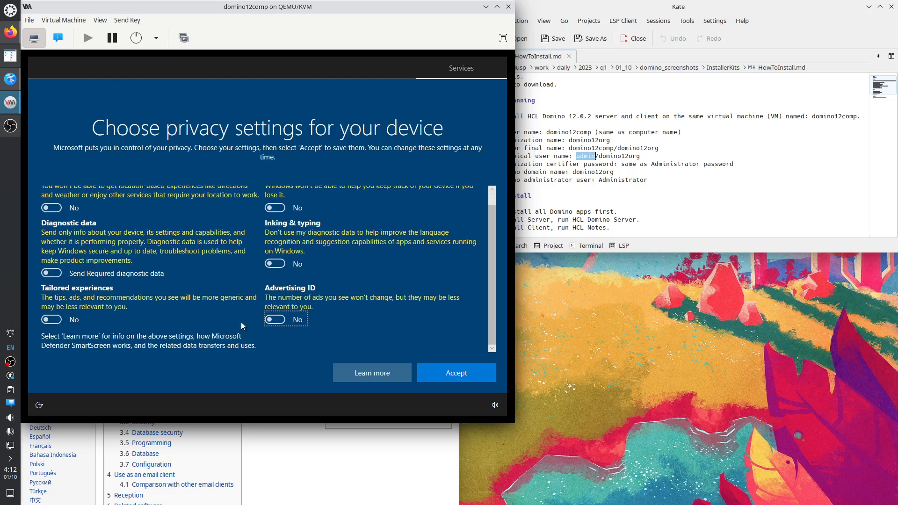
click(455, 374)
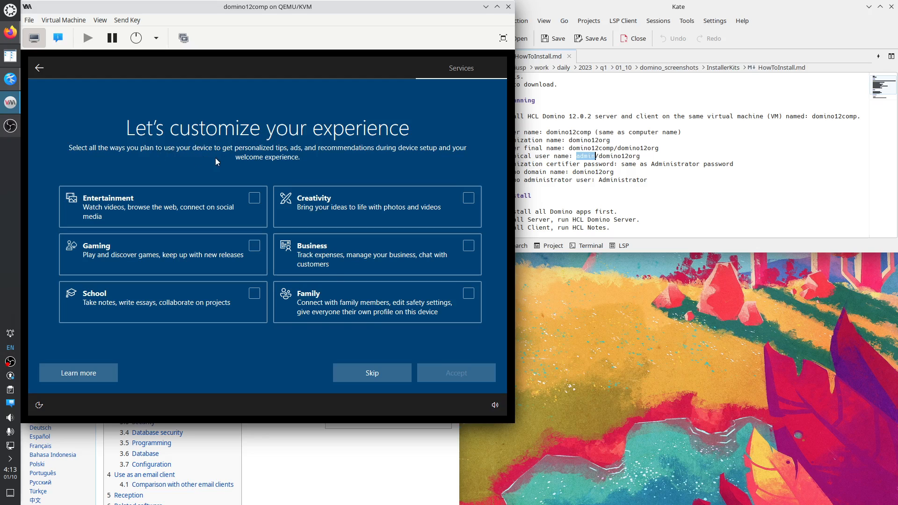
Skip experience customization, decline Cortana with Not now, and bring the install notes forward.
click(376, 374)
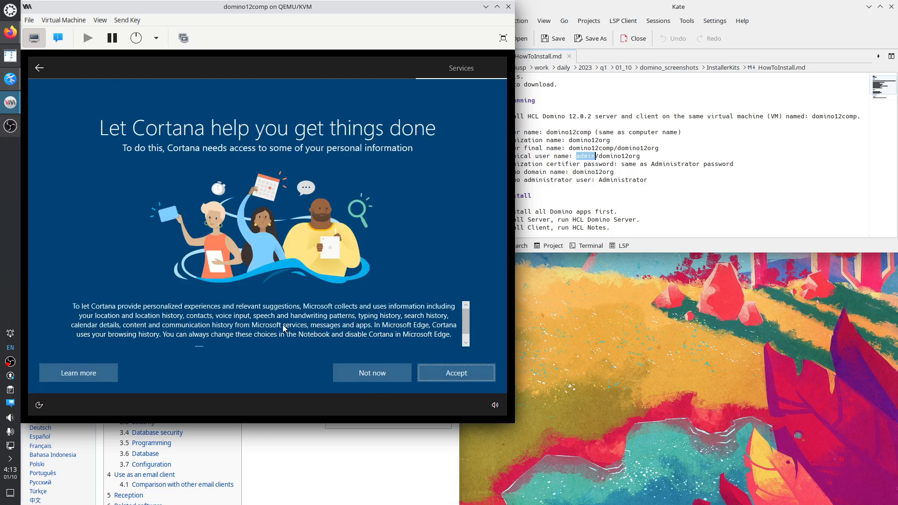
click(375, 375)
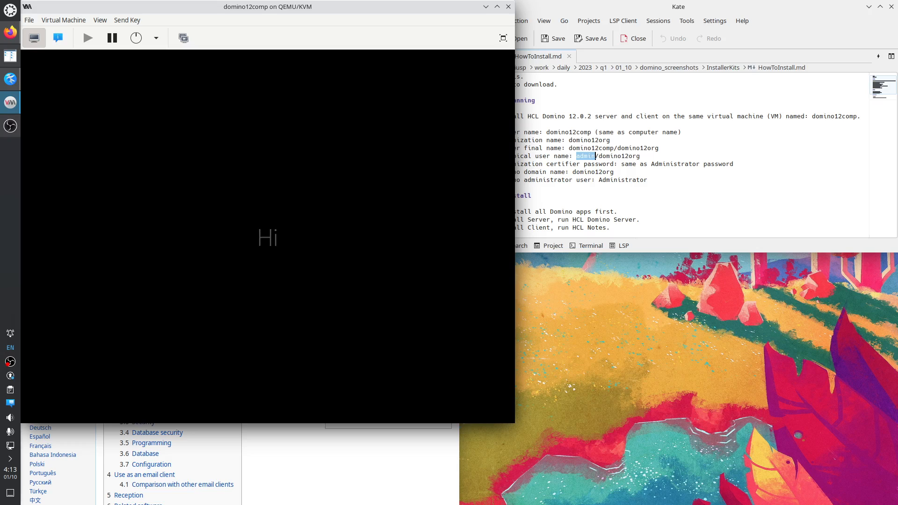
click(605, 182)
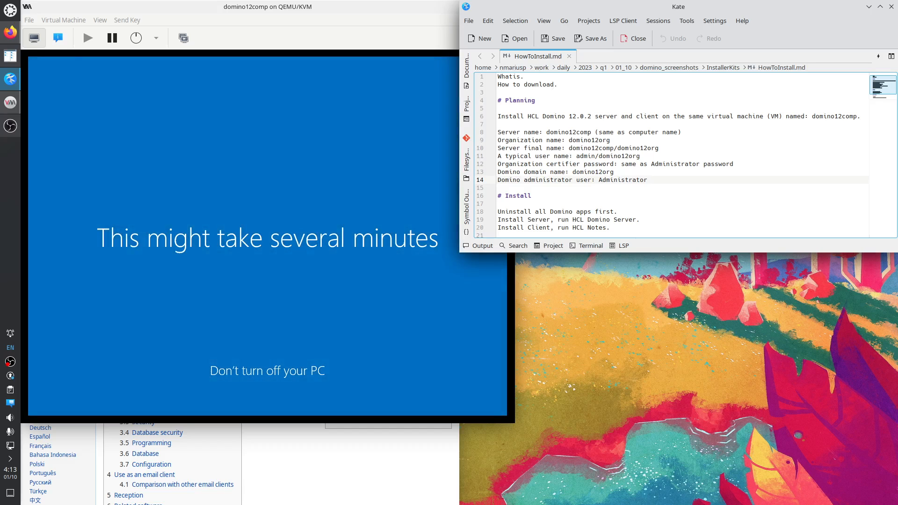
In Krusader's domino_screenshots folder, open 1_LookingForSignIn_Google.png in Gwenview full screen.
click(11, 55)
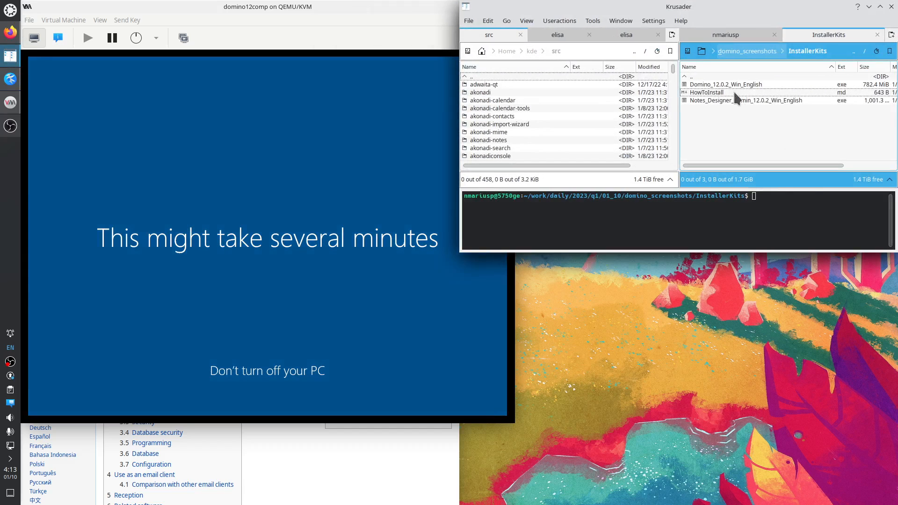
key(BackSpace)
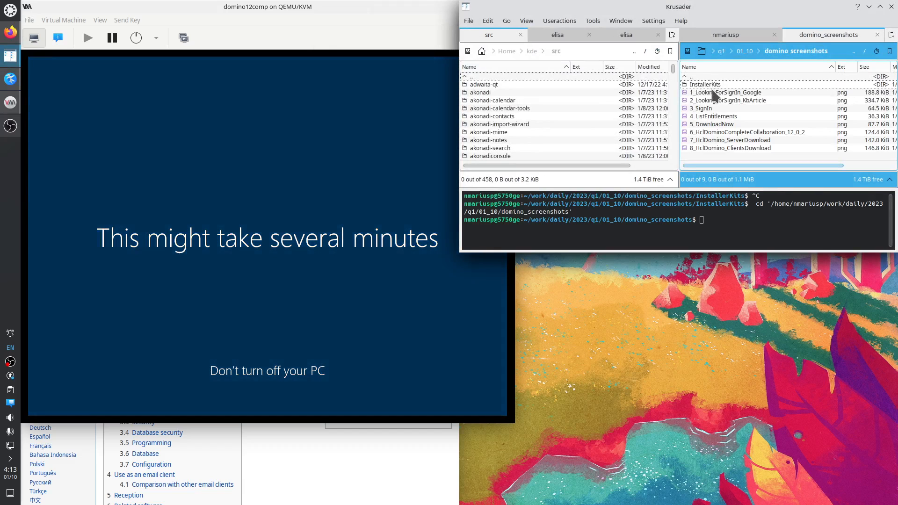
double_click(714, 92)
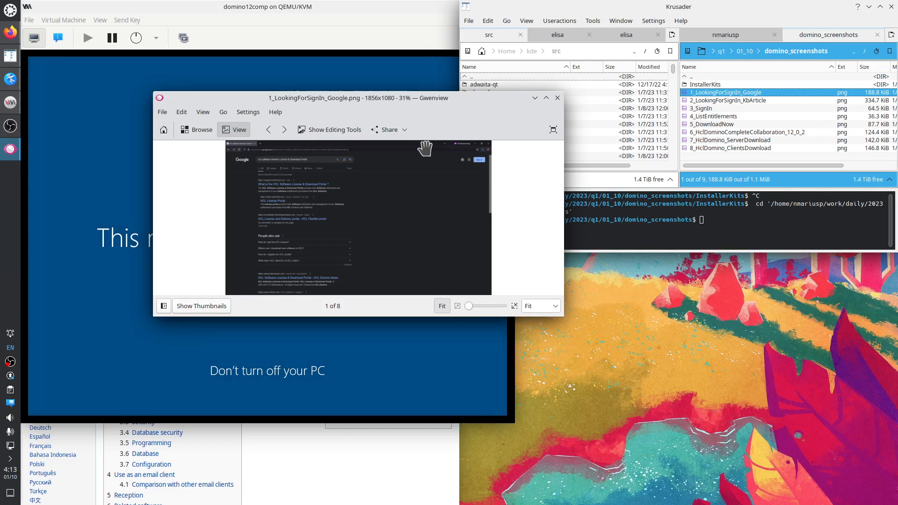
click(554, 130)
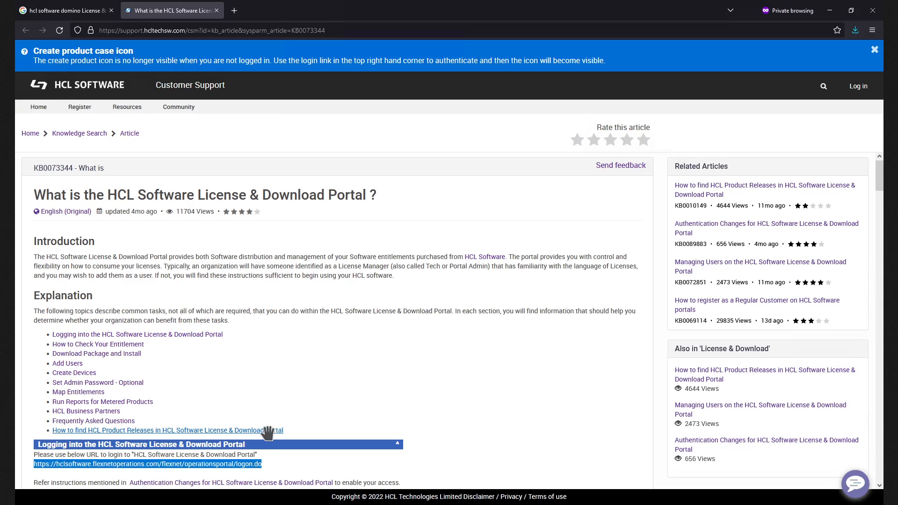
key(ctrl+w)
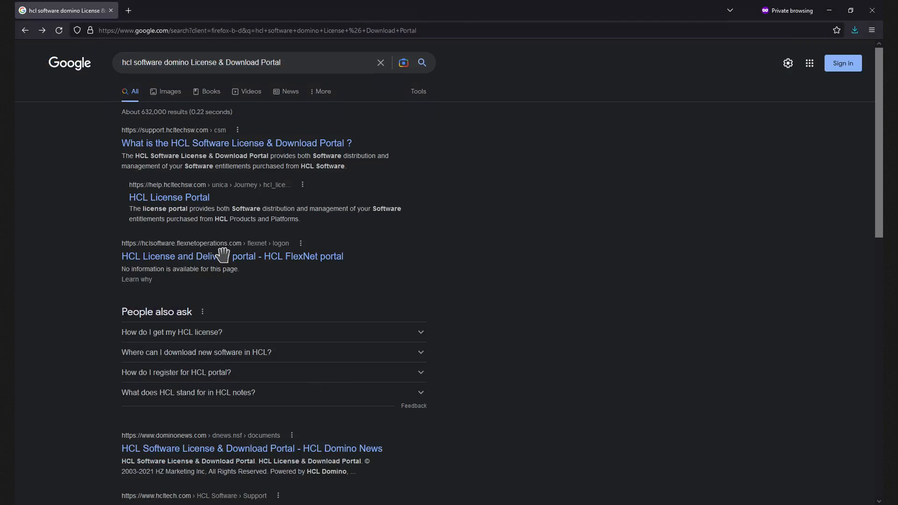
Step through the screenshots to the HCL Domino Complete Collaboration 12.0.2 downloads image.
key(ctrl+shift+t)
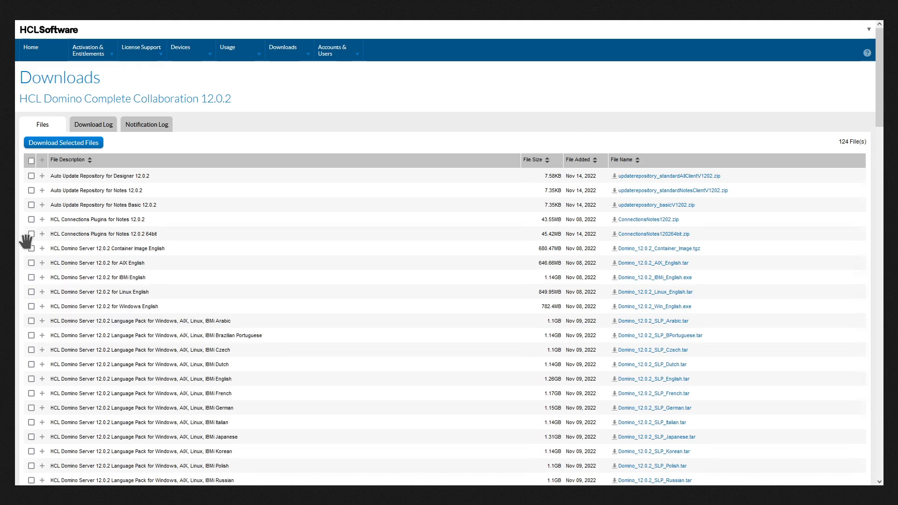
key(Right)
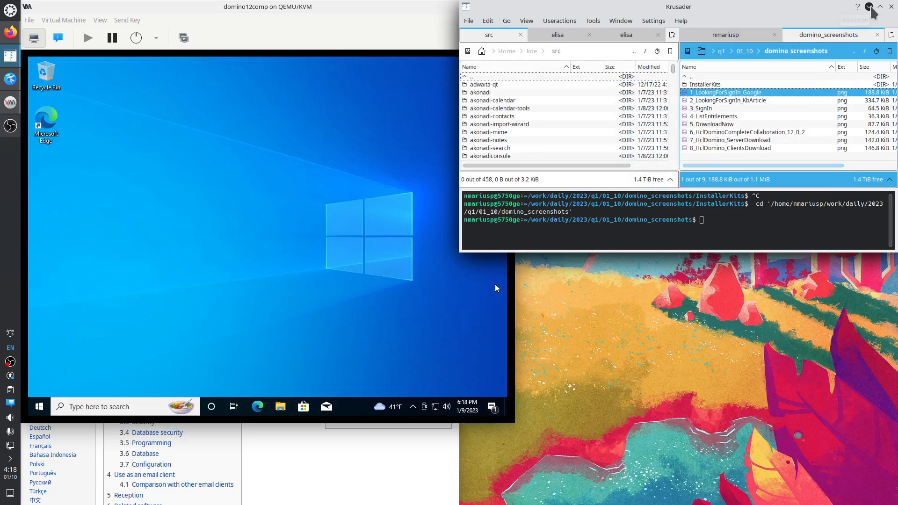
Minimize Krusader and raise the domino12comp VM window showing the Windows 10 desktop.
click(870, 7)
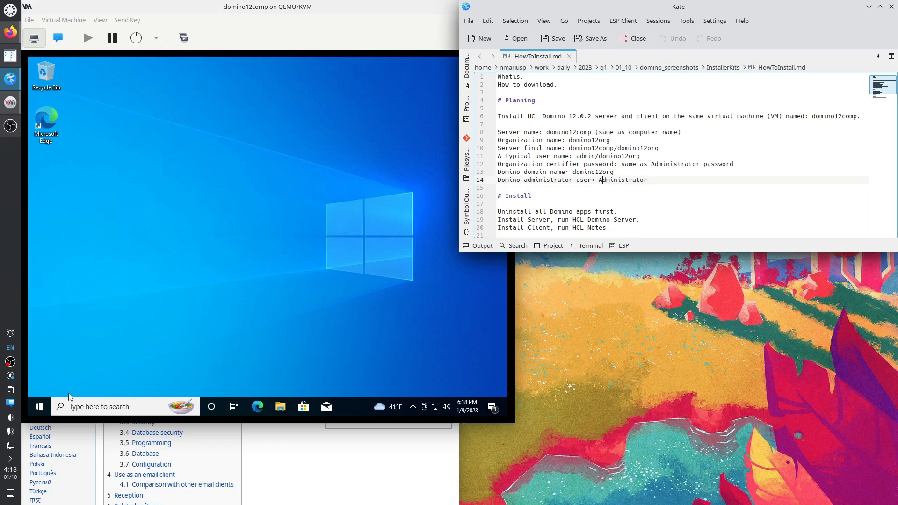
click(162, 353)
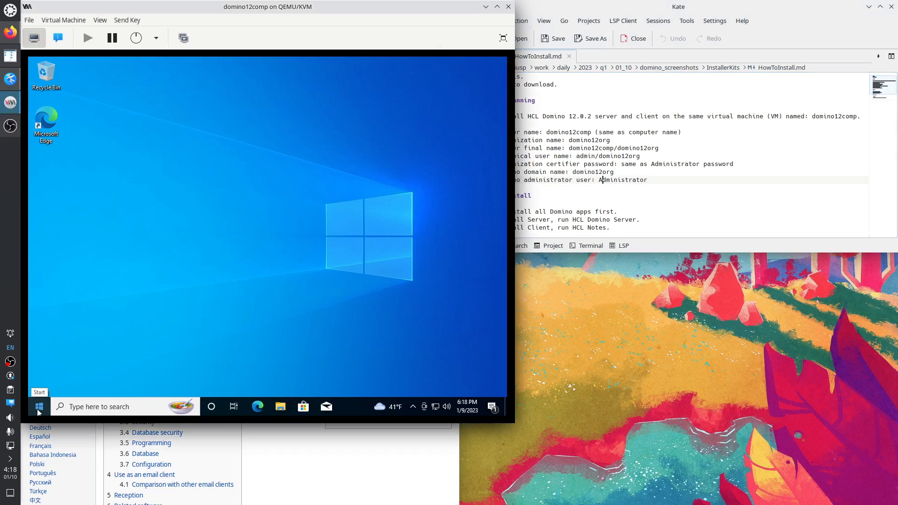
Move the Windows taskbar to the left edge and lock it there.
click(39, 411)
click(40, 296)
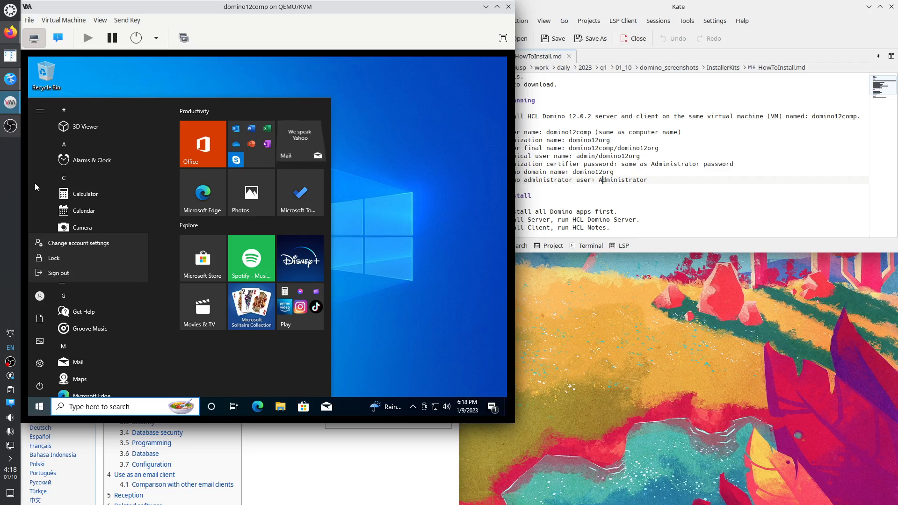
mouse_move(44, 296)
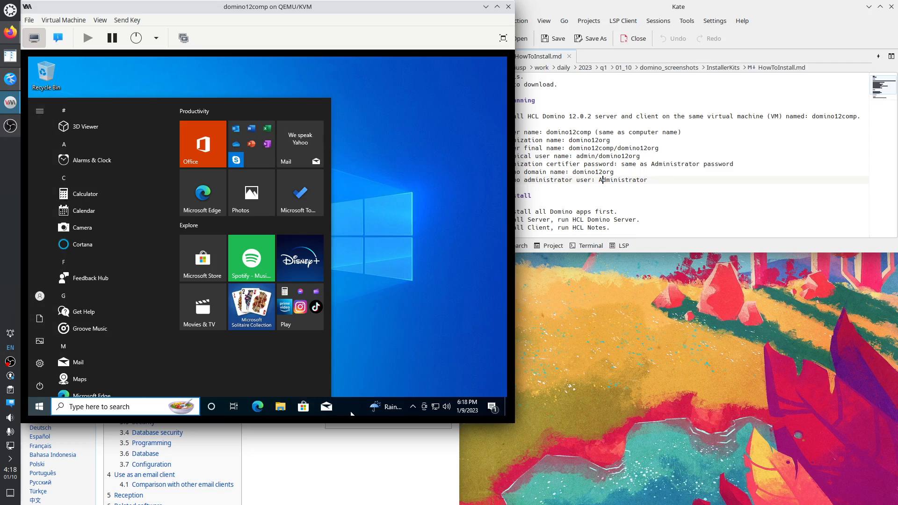
right_click(352, 413)
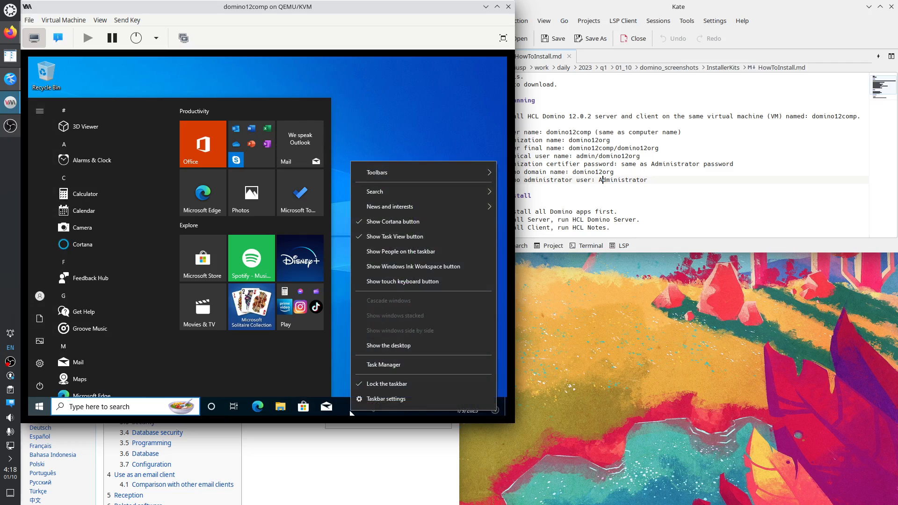
click(387, 384)
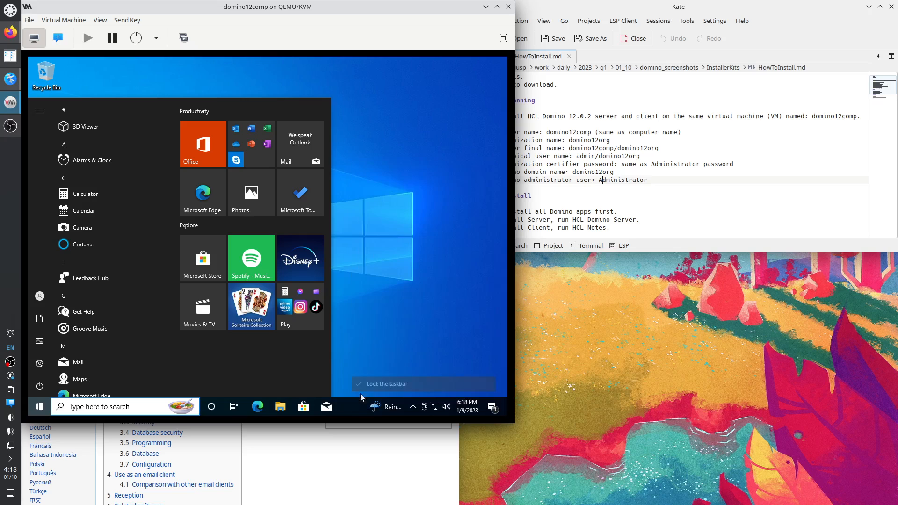
drag(350, 407, 30, 388)
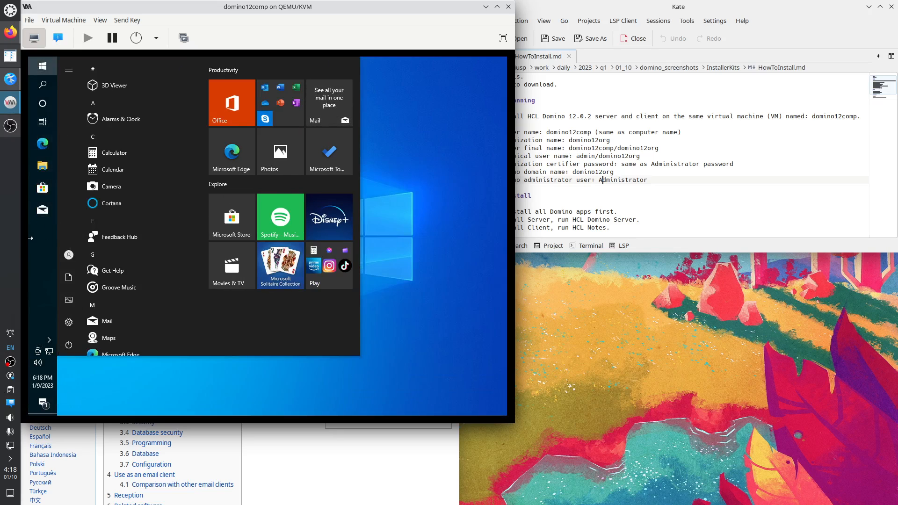
right_click(43, 249)
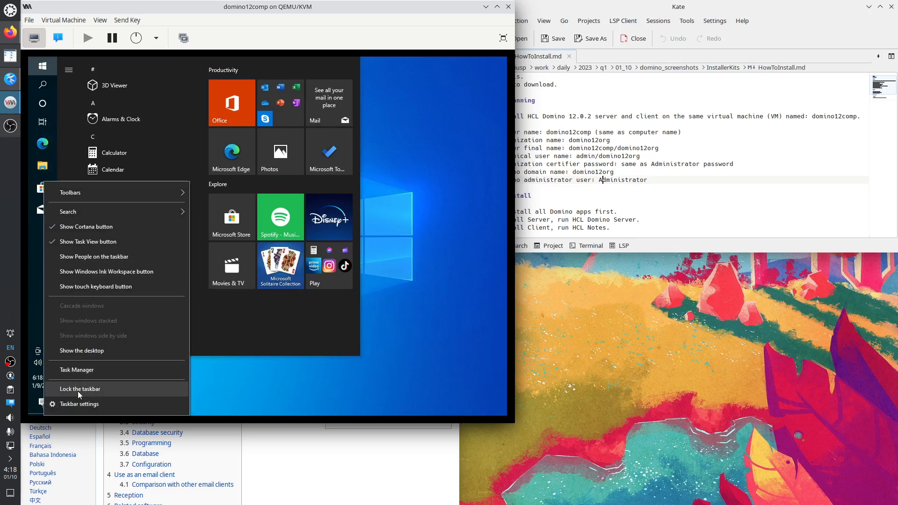
click(78, 390)
Hide the Cortana button, search box and Task View button from the taskbar.
right_click(42, 256)
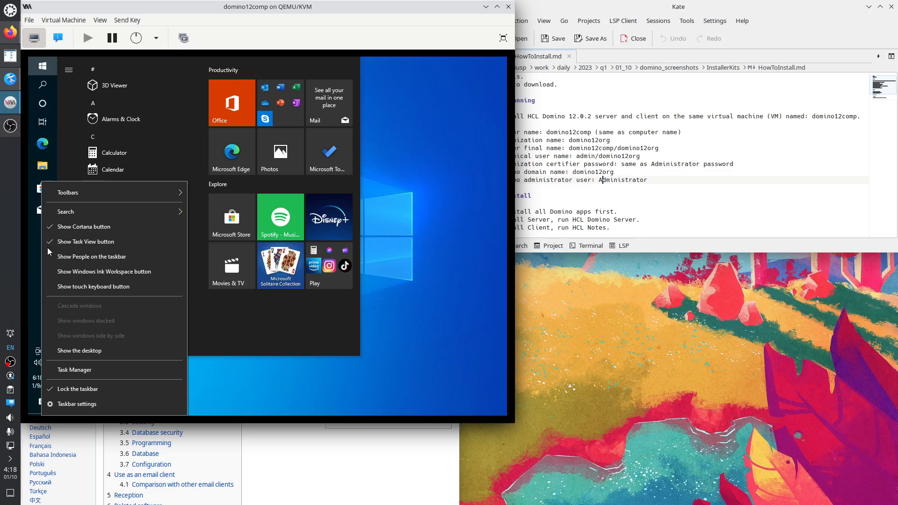
click(92, 227)
right_click(42, 231)
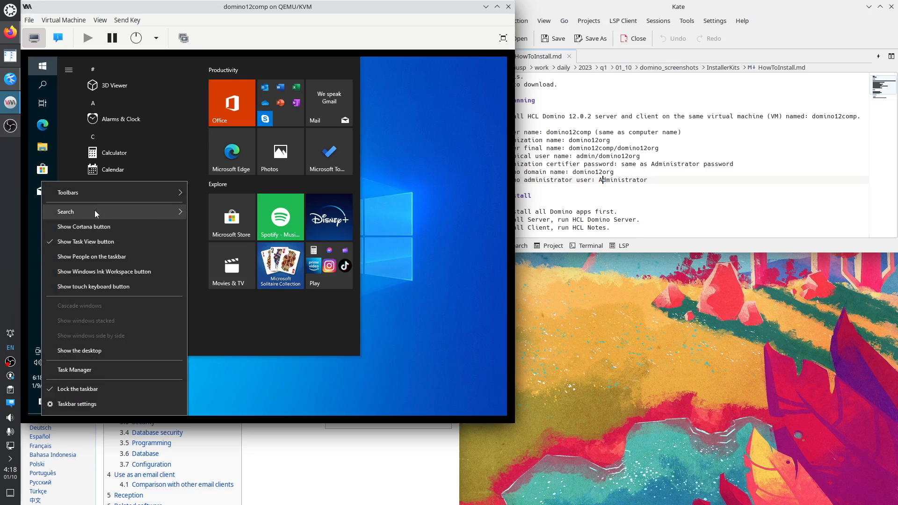
mouse_move(161, 211)
click(207, 214)
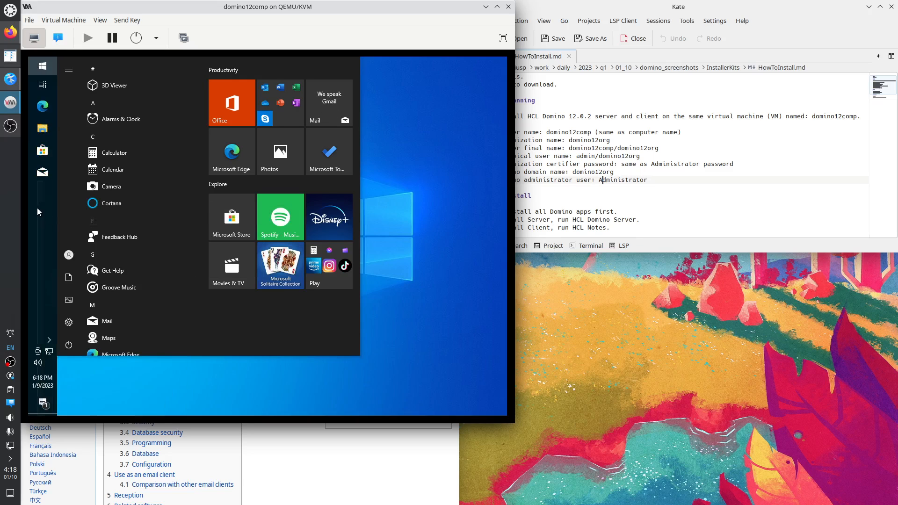
right_click(37, 208)
click(78, 242)
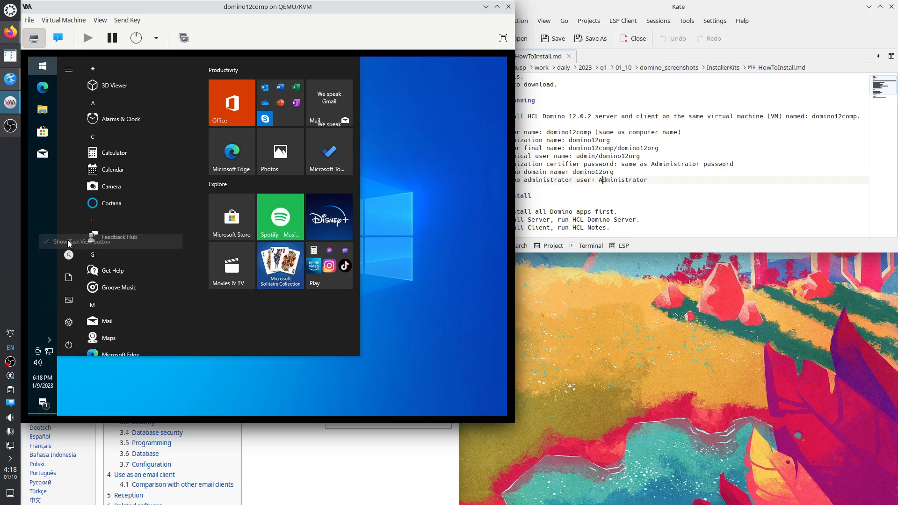
right_click(40, 200)
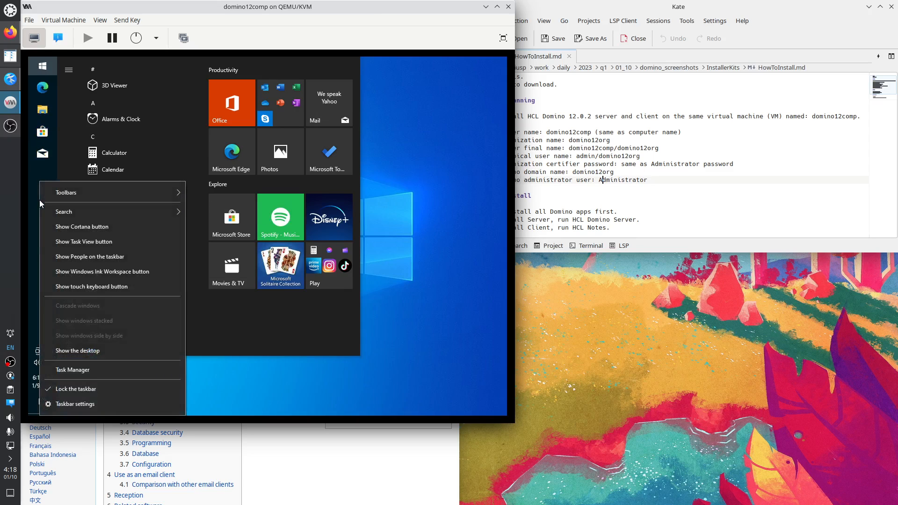
Unpin Mail, Microsoft Store, File Explorer and Microsoft Edge from the taskbar.
right_click(43, 158)
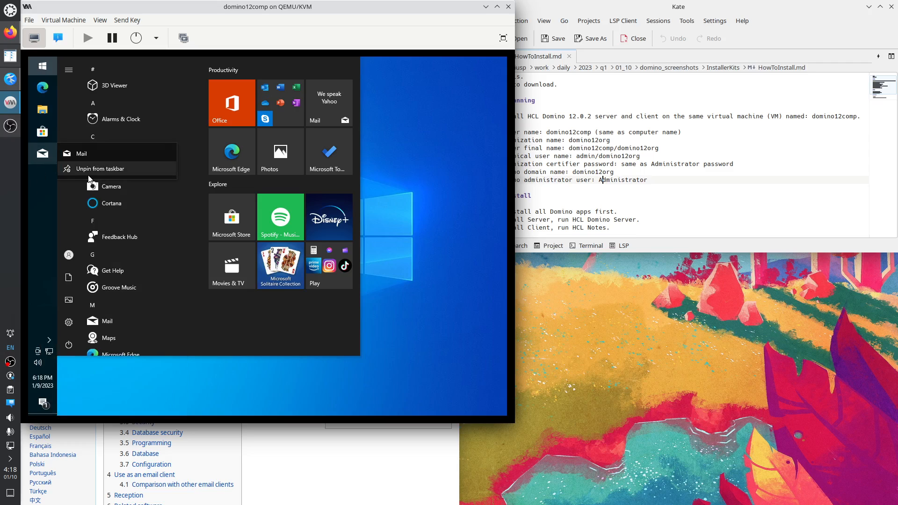
click(77, 166)
right_click(43, 133)
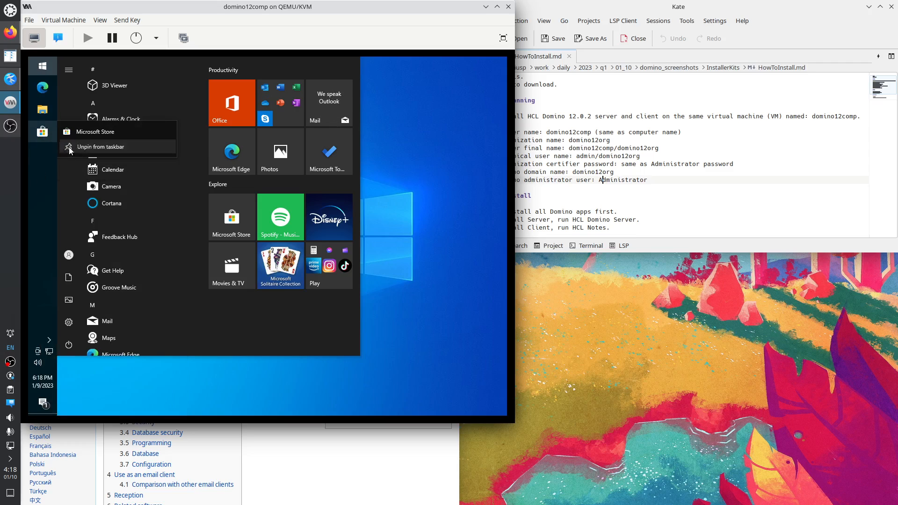
click(69, 147)
right_click(42, 115)
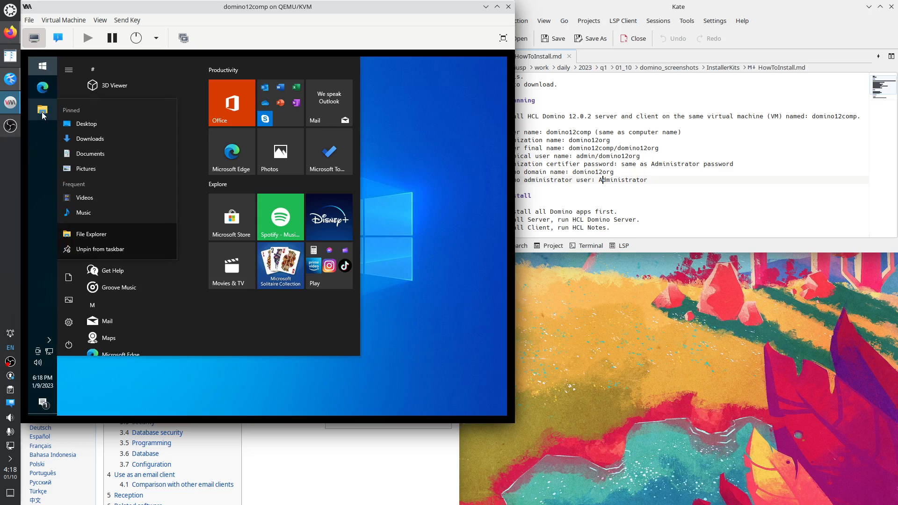
click(106, 251)
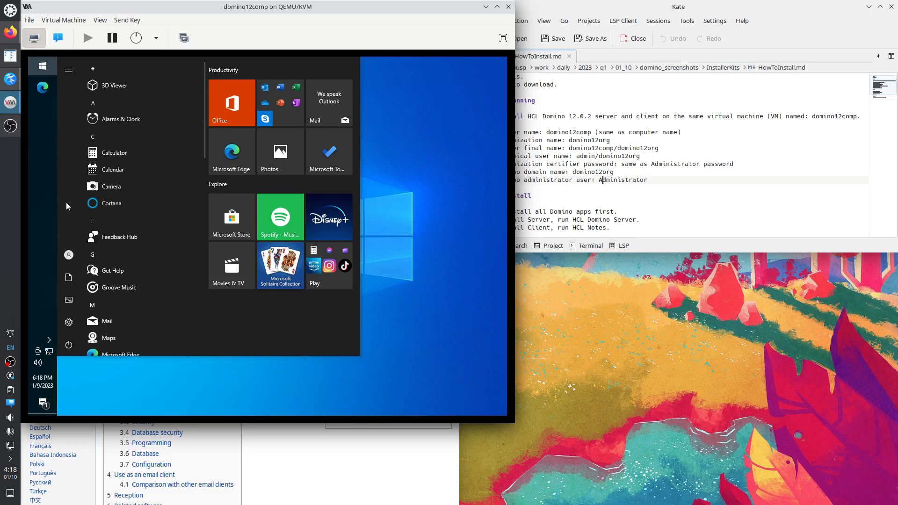
right_click(43, 94)
click(106, 154)
click(48, 70)
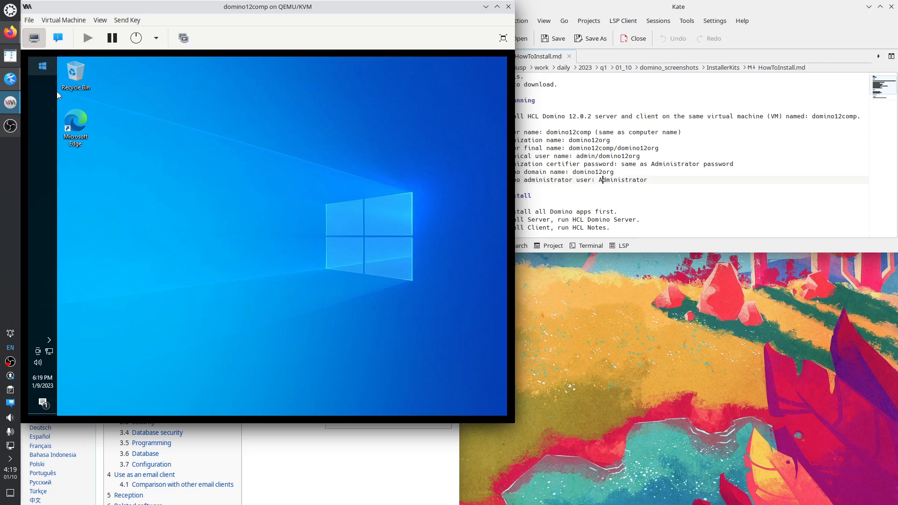
Launch Edge, skip sign-in sync and data import, and opt out of sharing browsing data.
double_click(75, 123)
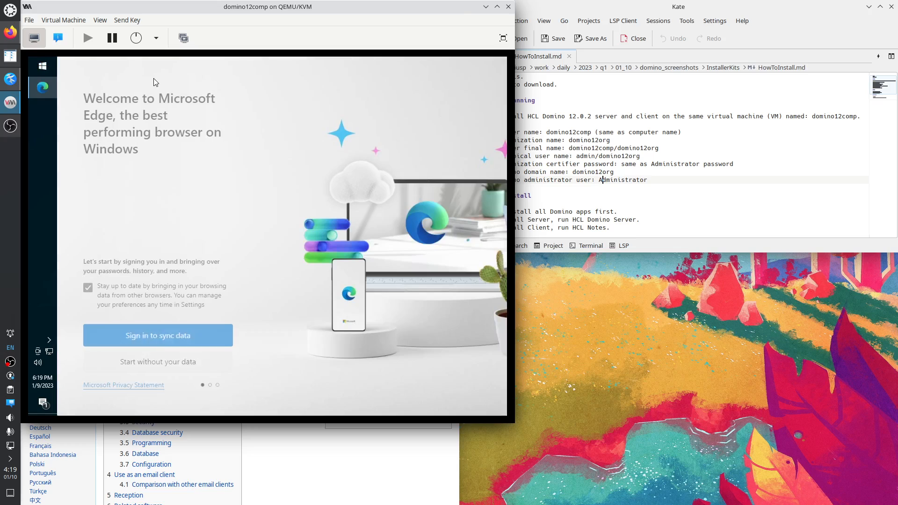
click(164, 366)
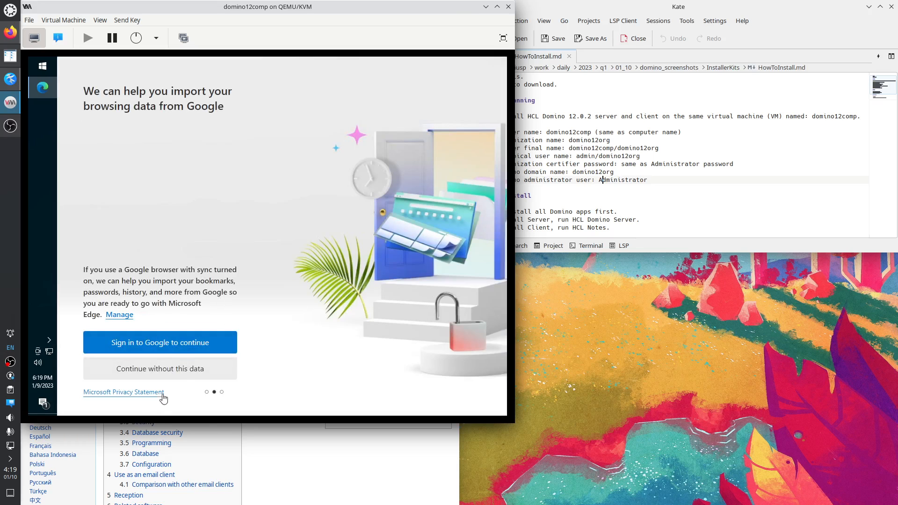
click(162, 370)
click(145, 367)
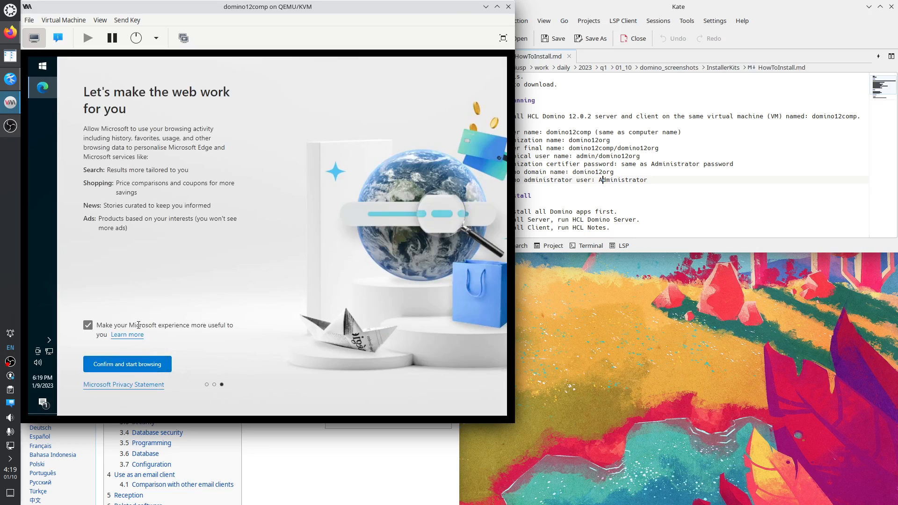
click(108, 324)
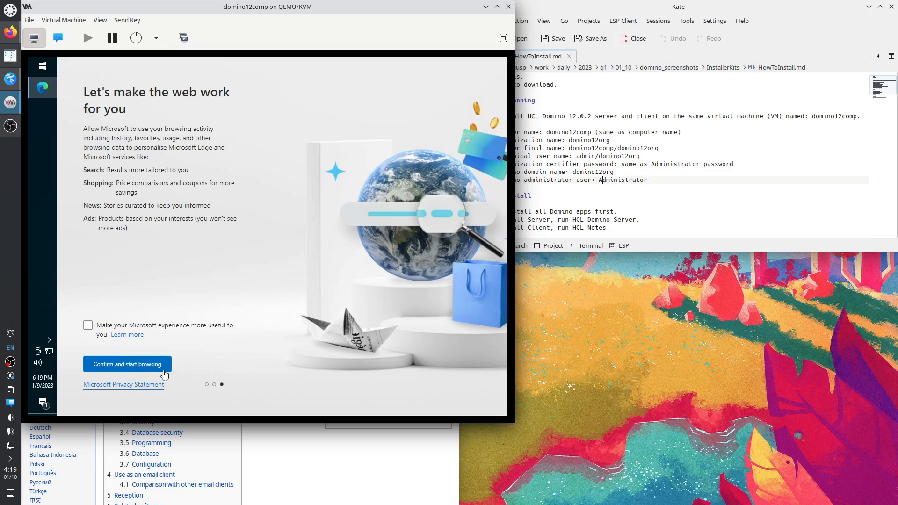
click(87, 362)
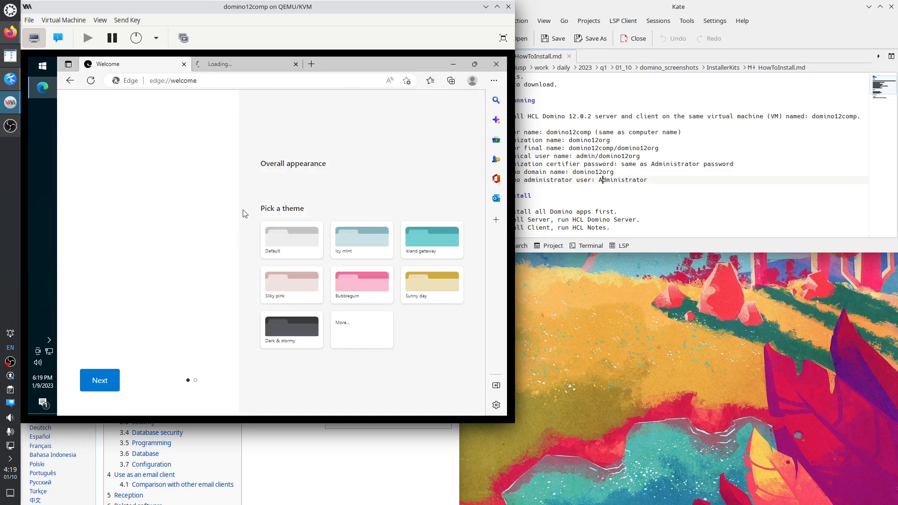
Search Bing for firefox in Edge and start downloading Firefox Installer.exe from Mozilla's Windows page.
click(215, 81)
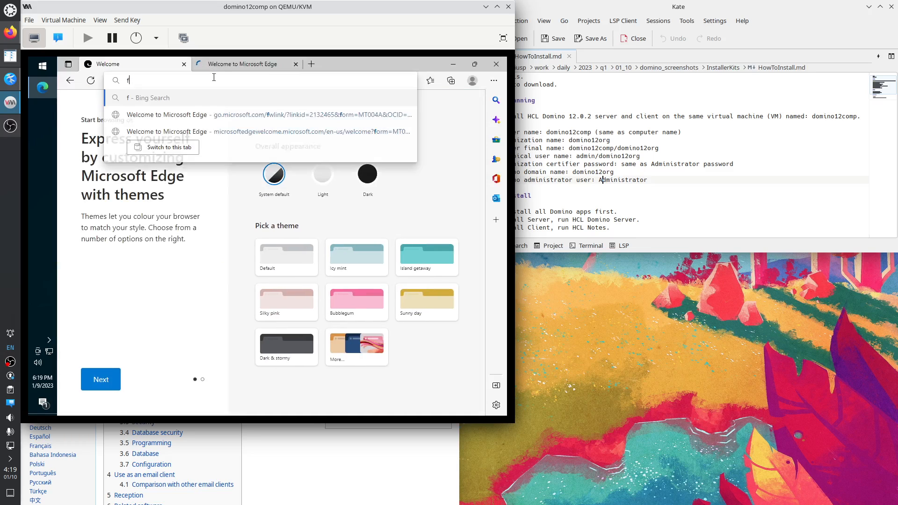
text(firefox)
key(Return)
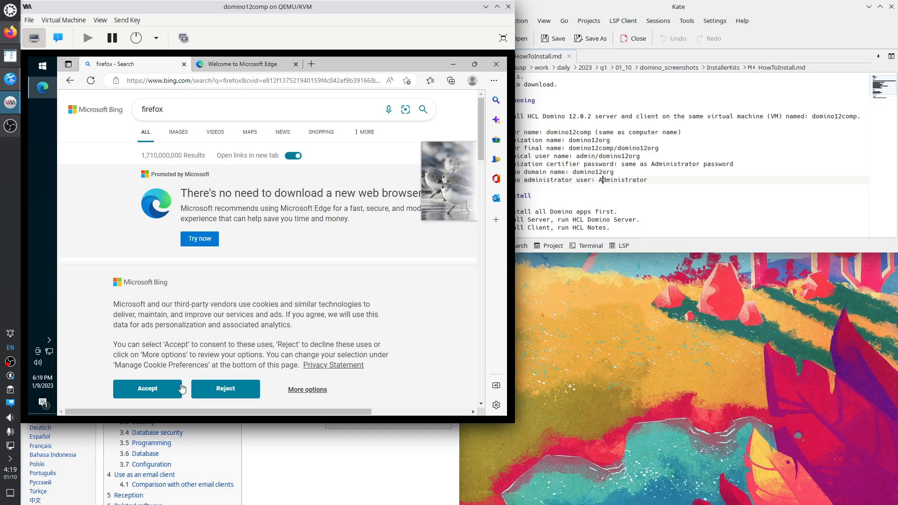
click(161, 387)
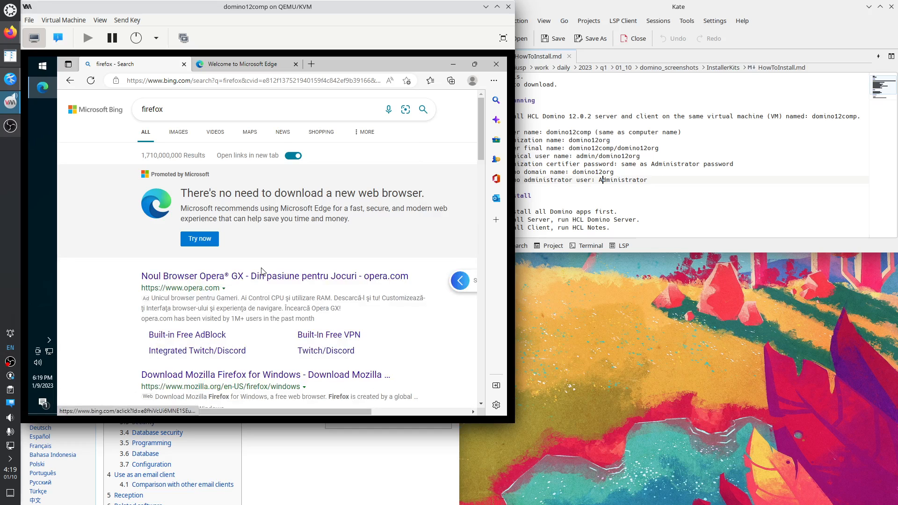
scroll(262, 272, down, 1)
scroll(262, 272, down, 1)
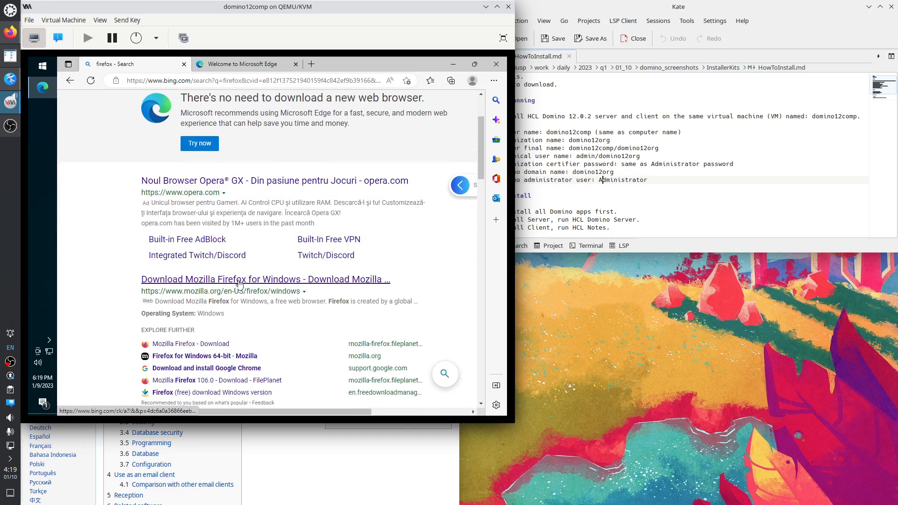
click(240, 282)
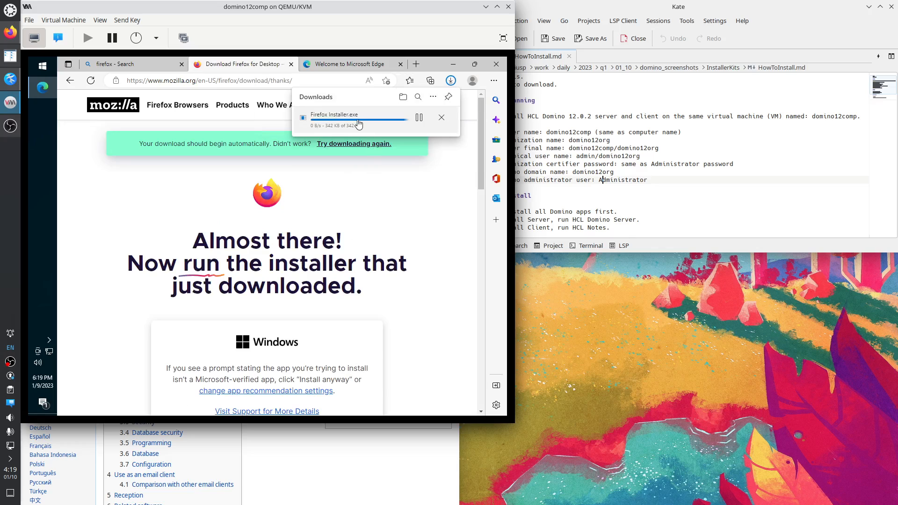
Run the downloaded Firefox Installer.exe, allow it to make changes, and close Edge.
click(344, 118)
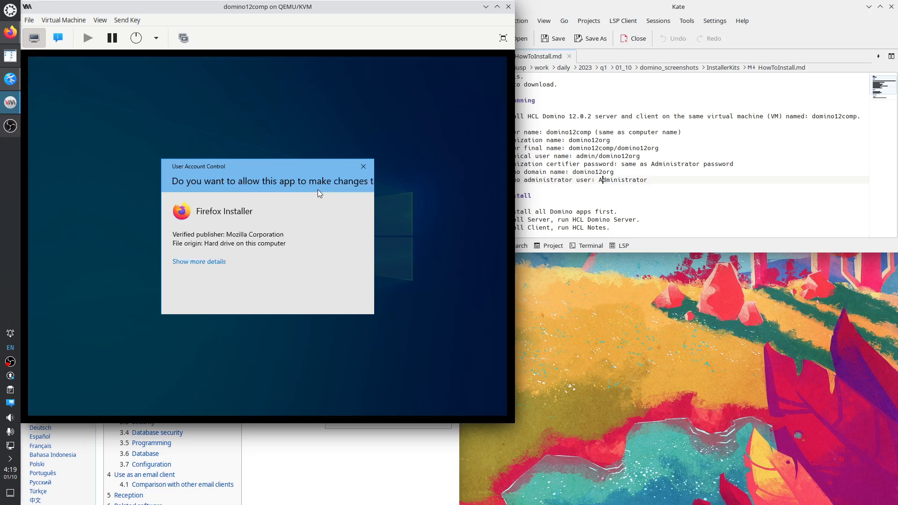
click(248, 294)
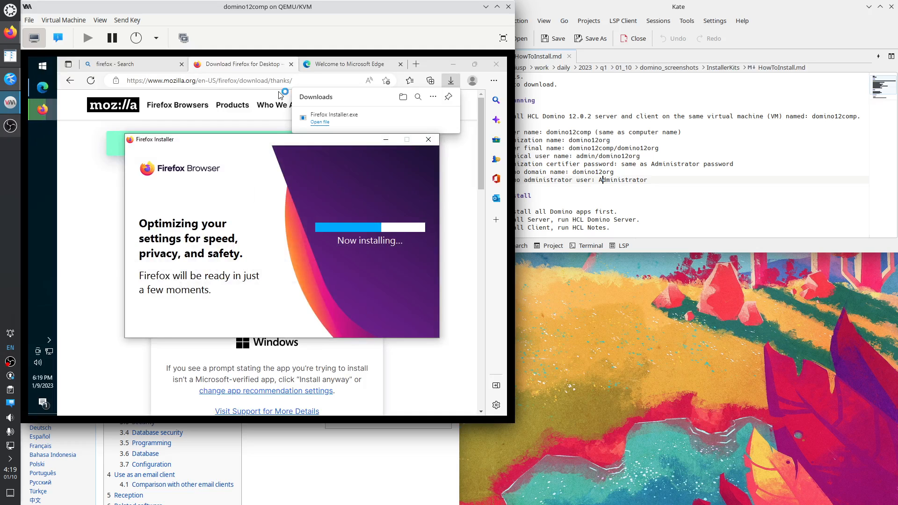
click(496, 64)
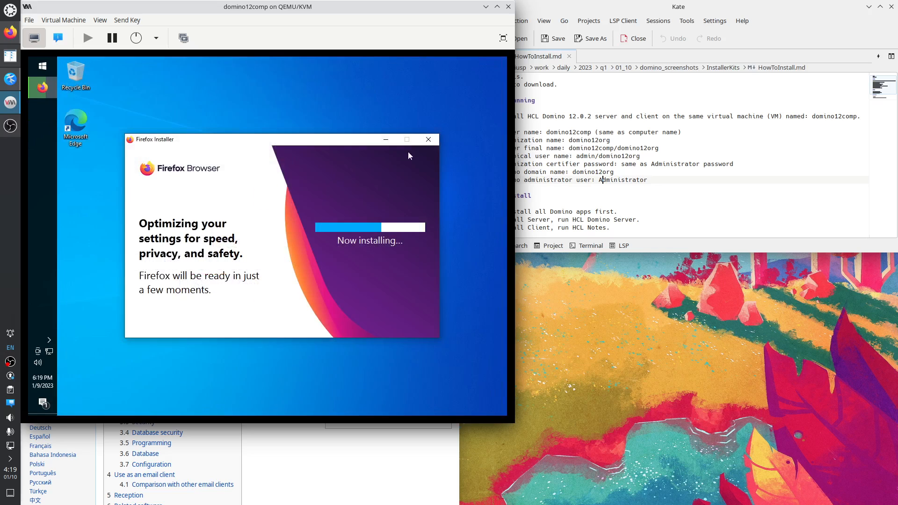
Permanently delete the Microsoft Edge shortcut from the desktop.
click(85, 135)
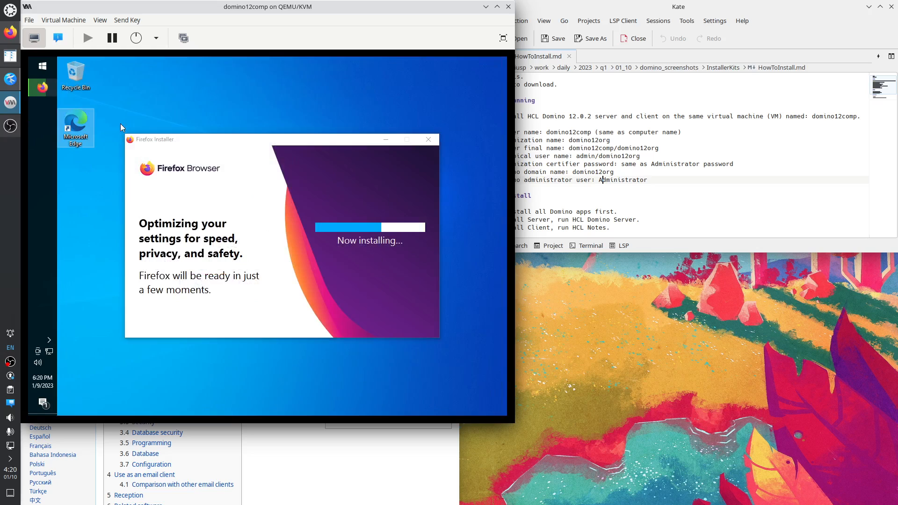
key(shift+Delete)
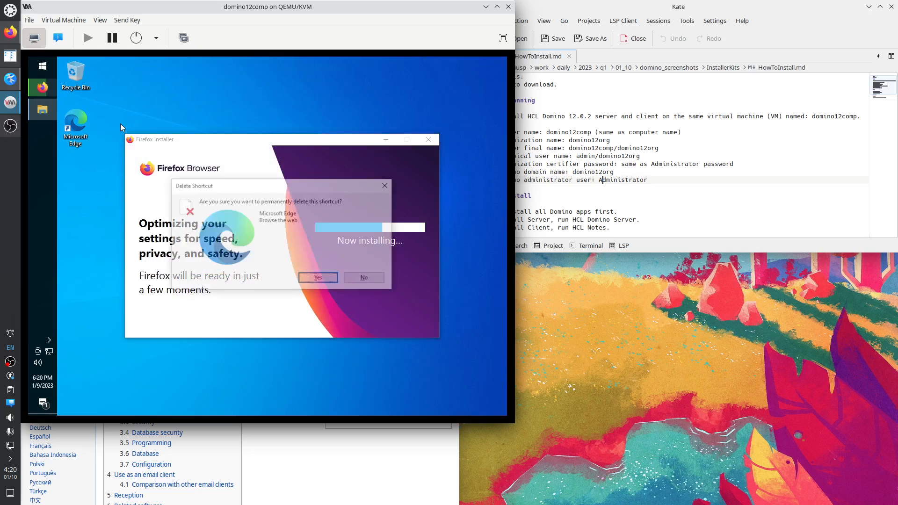
key(Return)
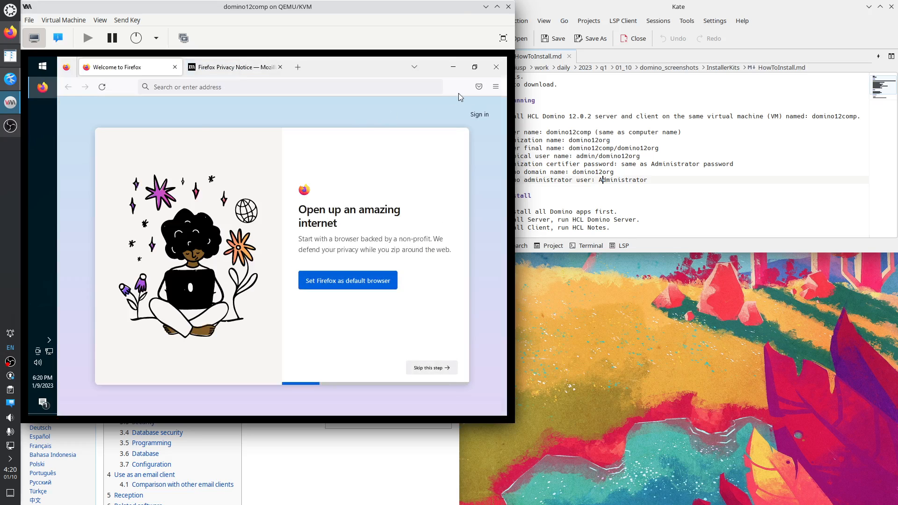
Skip the default-browser, Edge import, theme and phone sync onboarding steps, then start browsing.
click(424, 368)
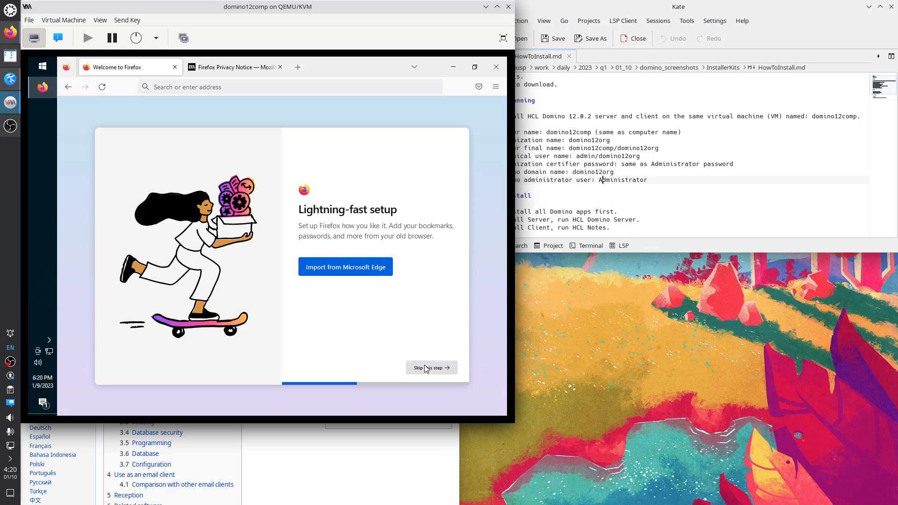
click(424, 368)
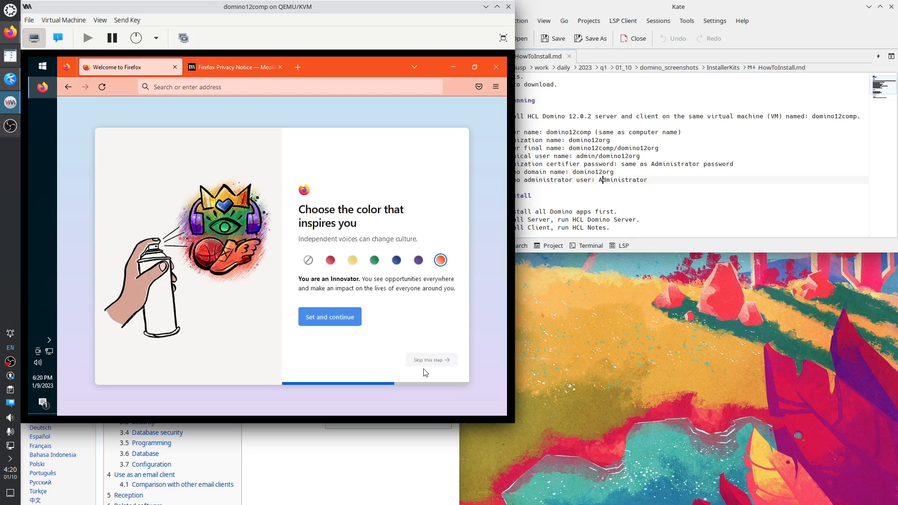
click(423, 373)
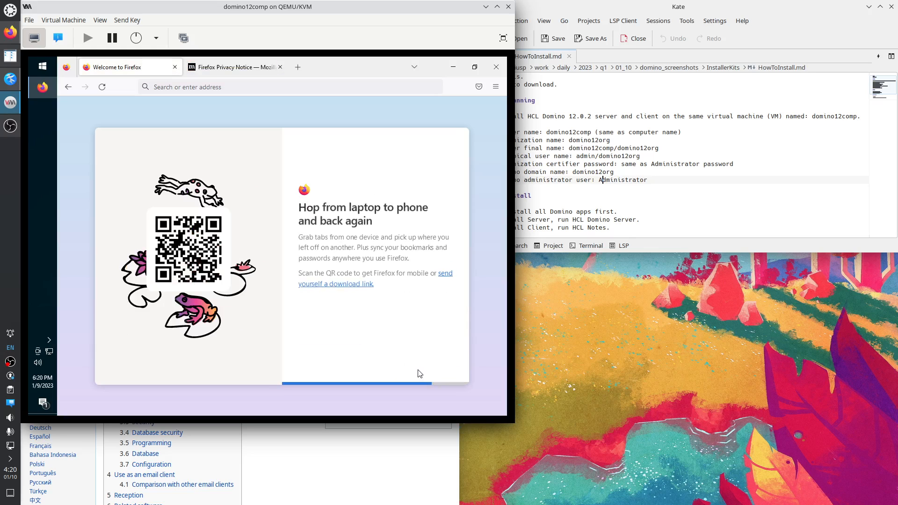
click(429, 368)
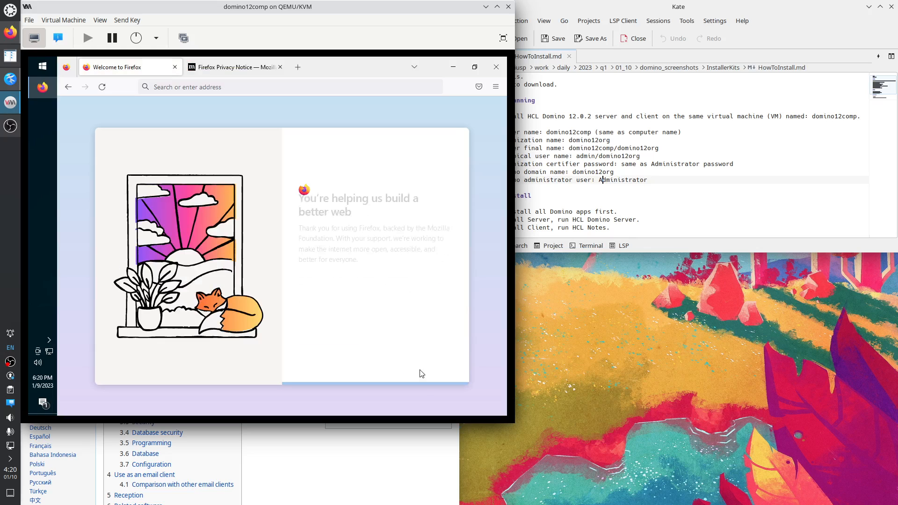
click(434, 369)
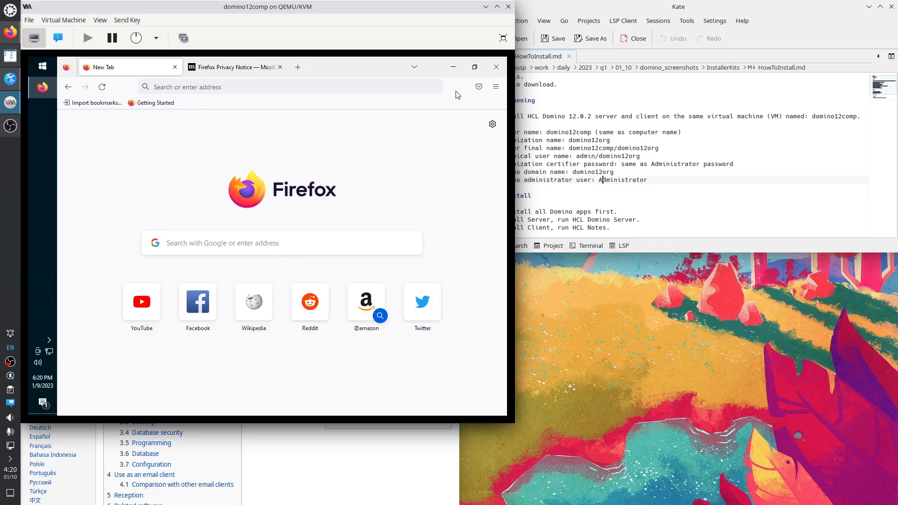
right_click(458, 95)
In Customize Toolbar, drag both flexible spaces, the Pocket icon and the account icon to the palette.
click(459, 129)
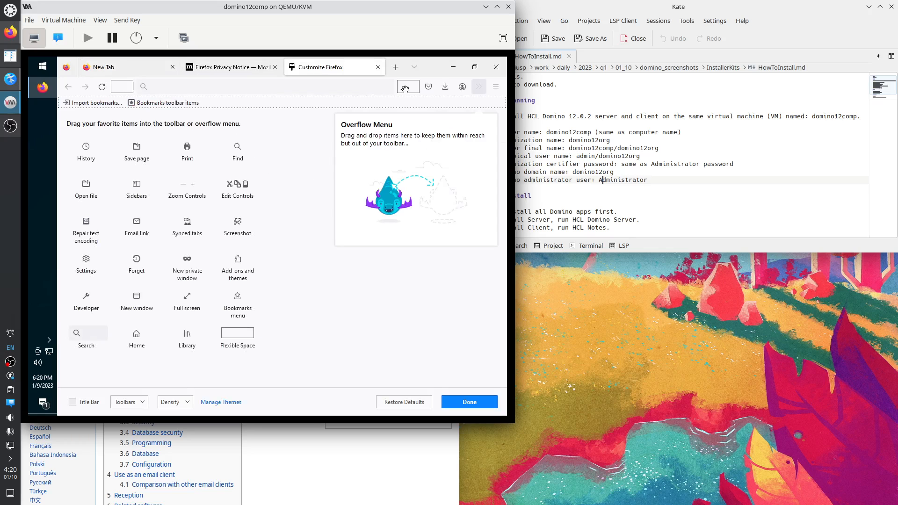
drag(405, 89, 306, 151)
drag(123, 88, 285, 164)
drag(429, 86, 304, 176)
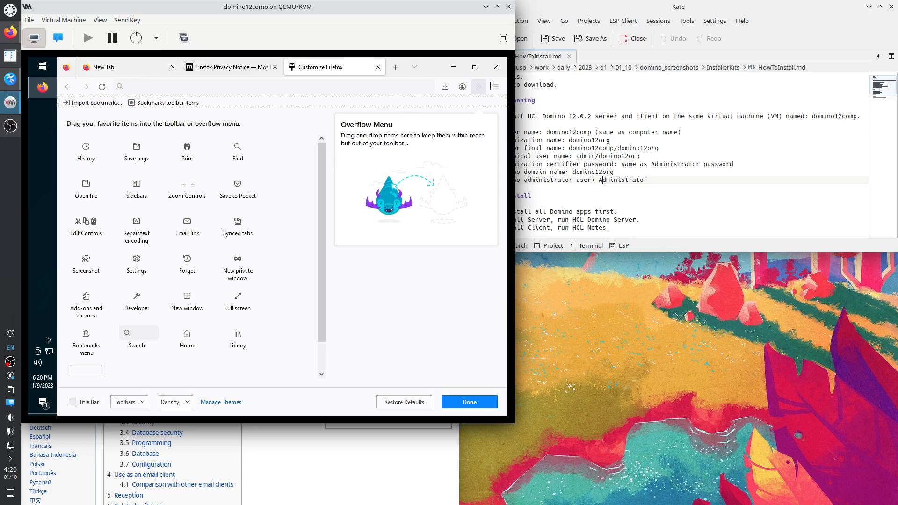
drag(459, 89, 291, 227)
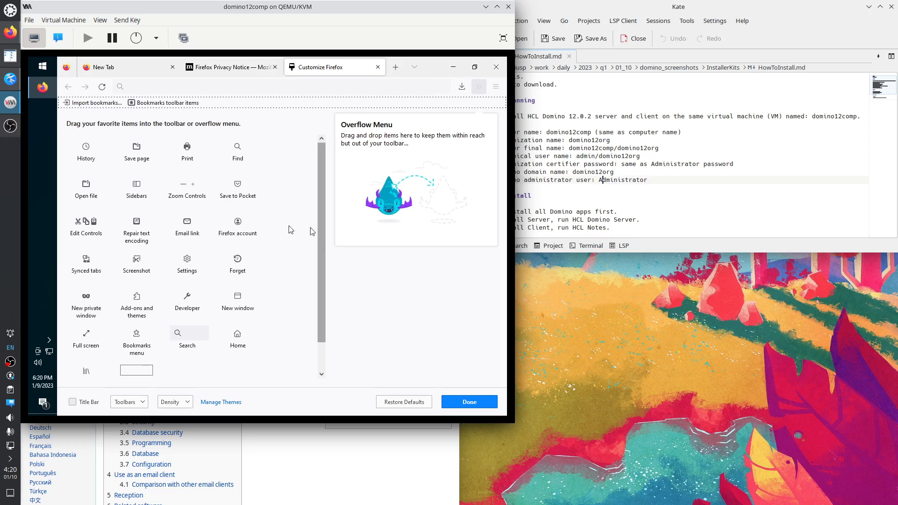
Set the Bookmarks Toolbar to Never Show and finish customizing.
click(134, 403)
mouse_move(178, 386)
click(219, 377)
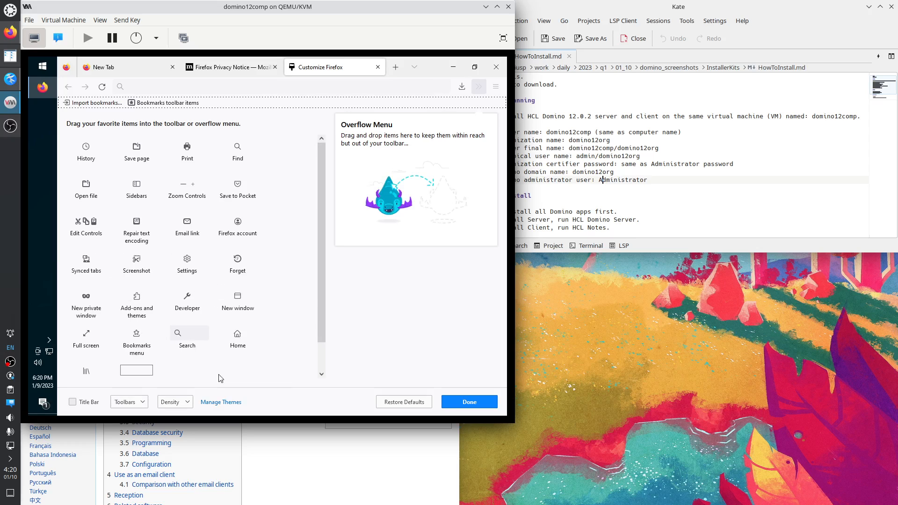
click(129, 401)
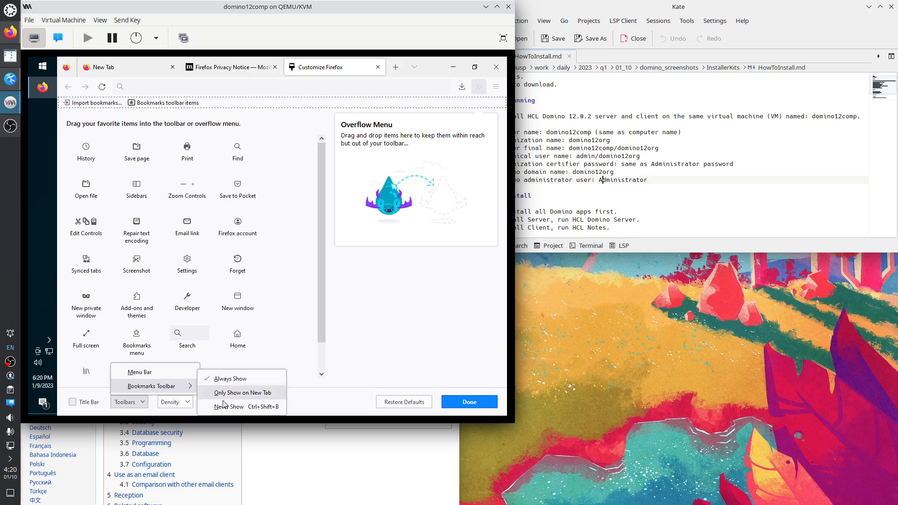
click(249, 410)
click(470, 402)
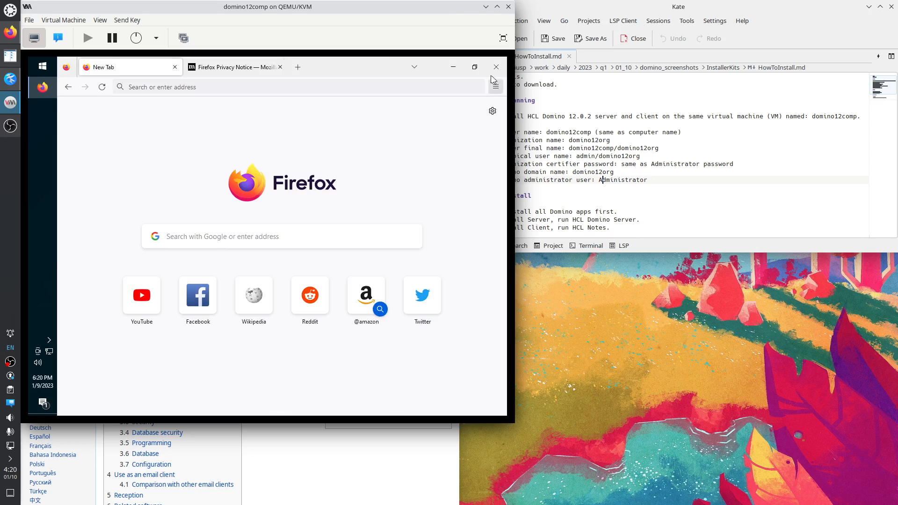
click(498, 88)
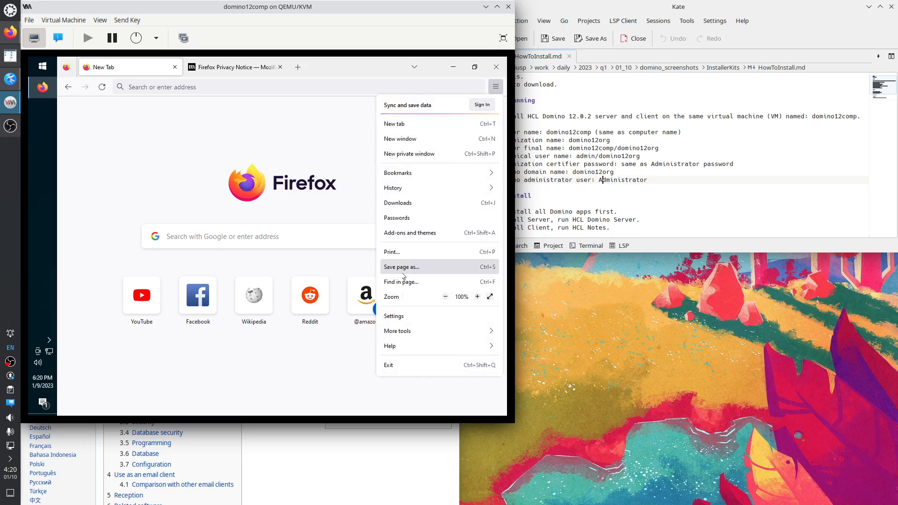
In Firefox settings, make downloads always ask where to save files.
click(401, 318)
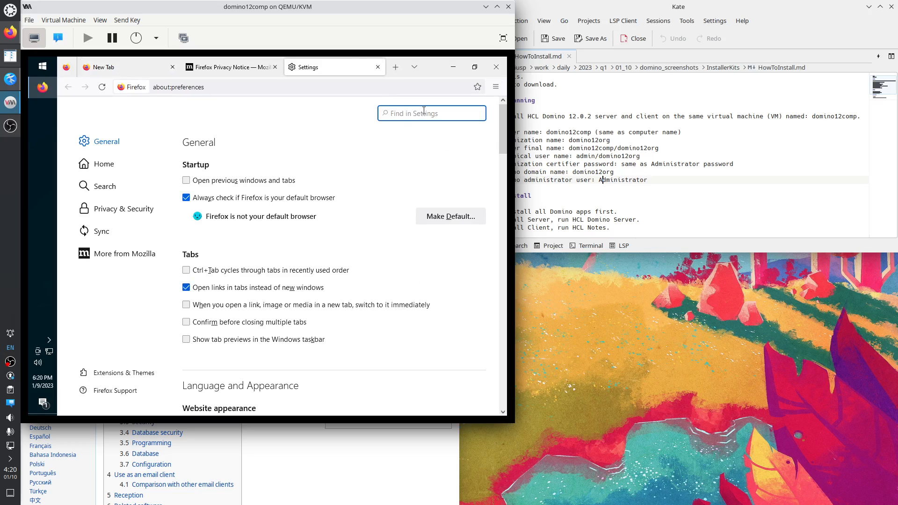
text(dow)
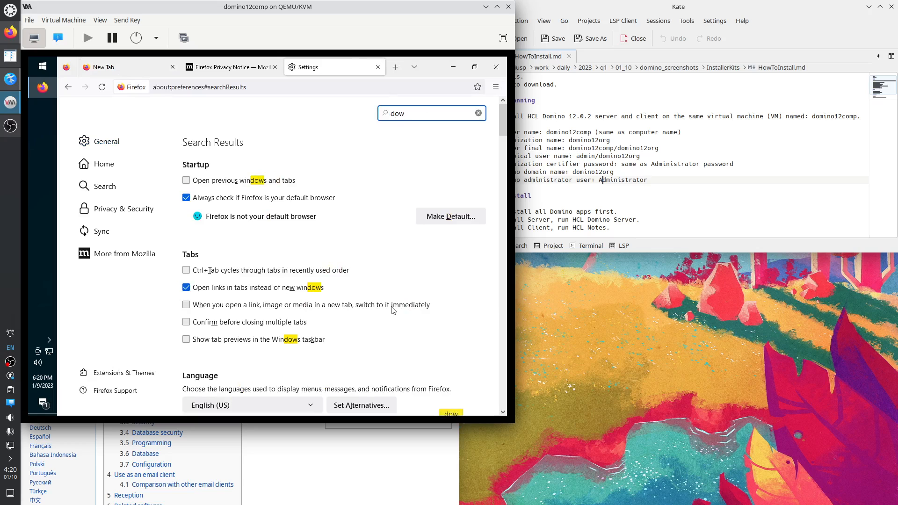
scroll(399, 322, down, 3)
click(264, 354)
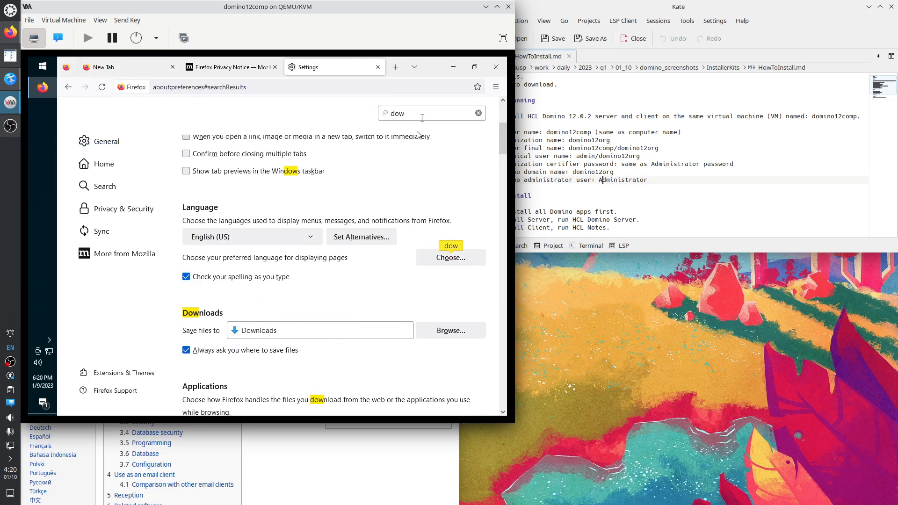
Set both new windows and new tabs to open a Blank Page.
key(ctrl+f)
text(tabs)
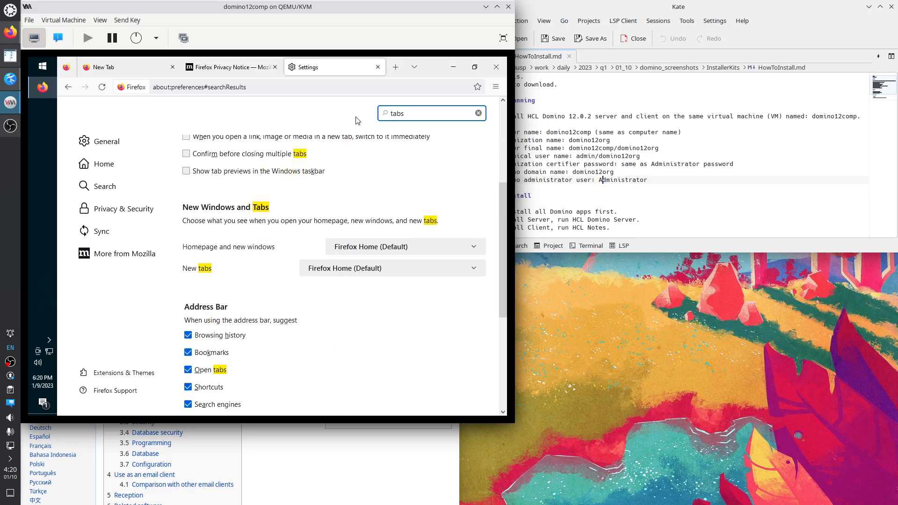
click(355, 249)
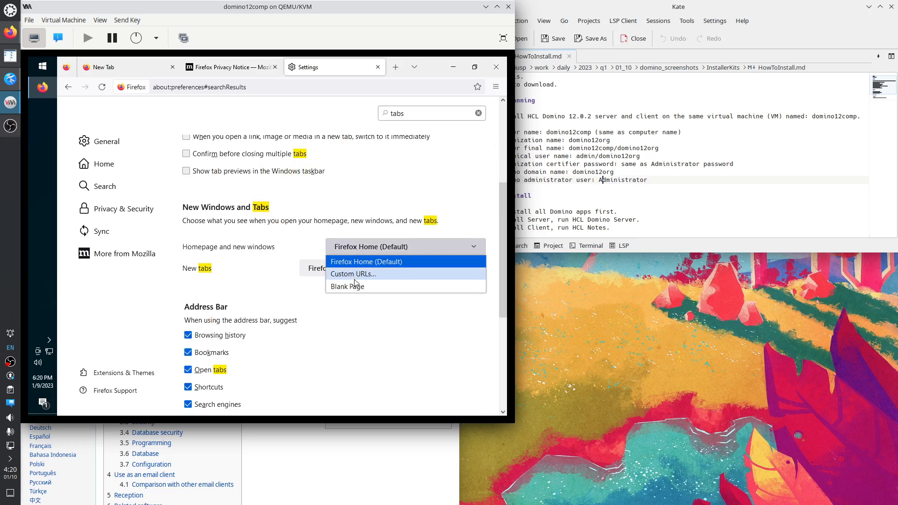
click(354, 284)
click(355, 269)
click(341, 295)
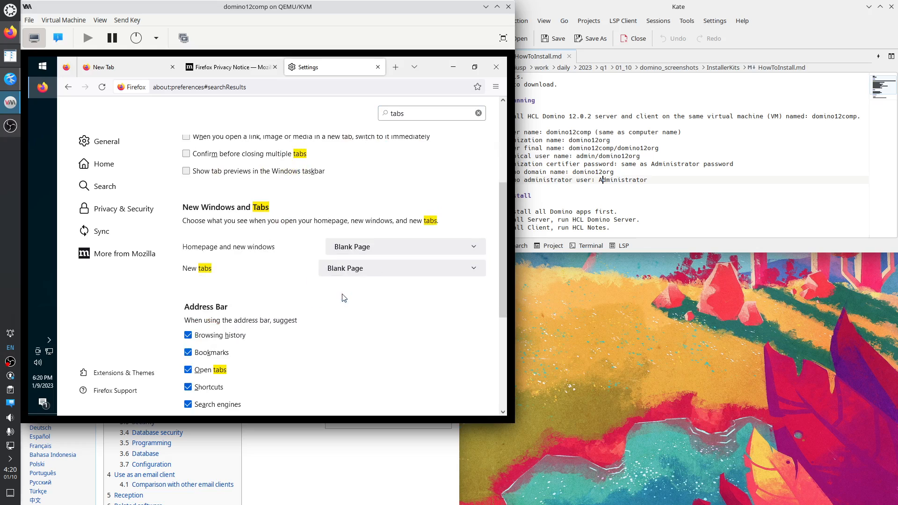
Open a new private window and close the regular Firefox window.
click(496, 86)
click(438, 154)
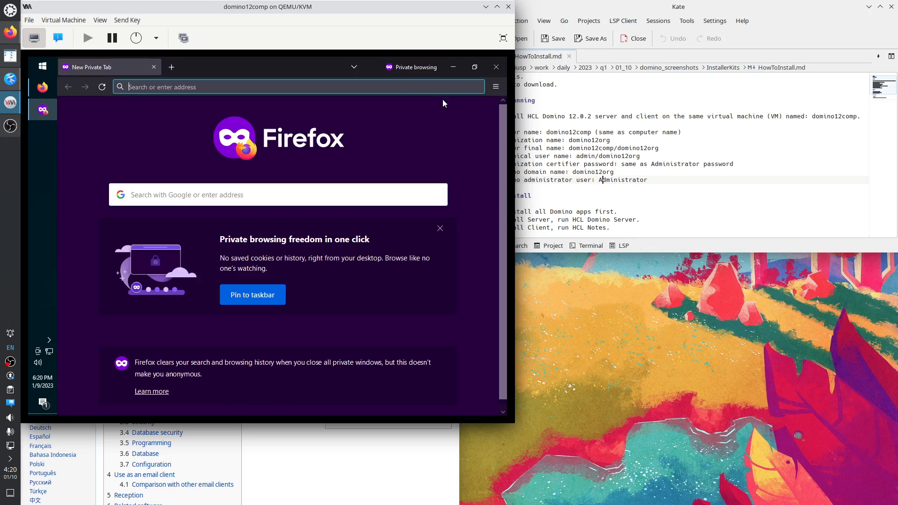
click(33, 91)
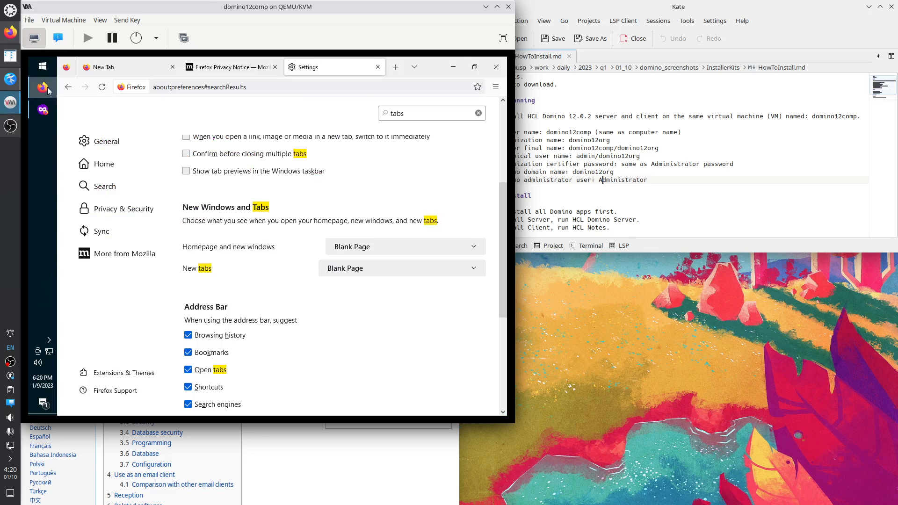
click(496, 65)
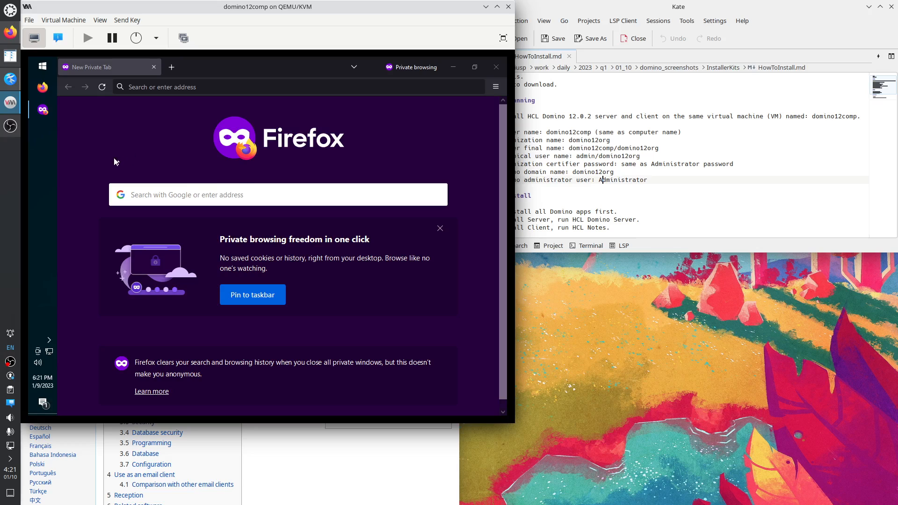
right_click(35, 68)
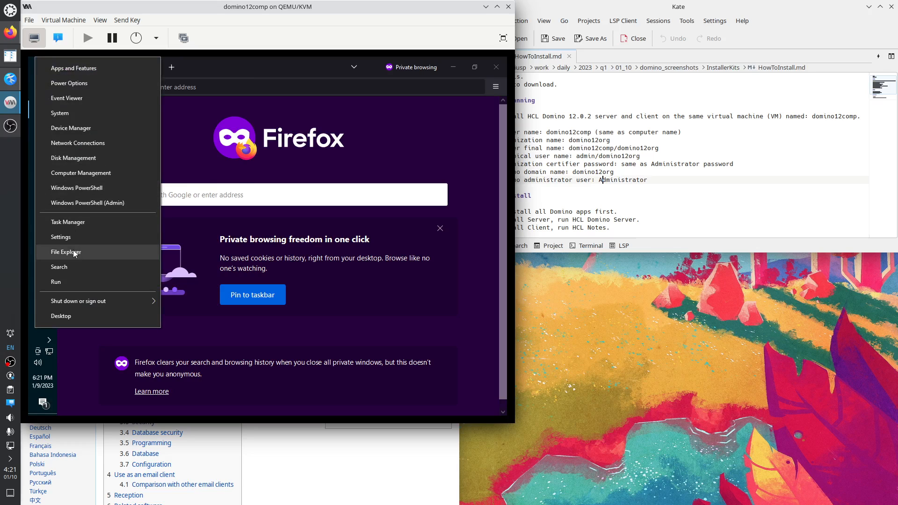
Open This PC's properties from File Explorer and reach the advanced rename settings for DESKTOP-AQ6K0EN.
click(132, 251)
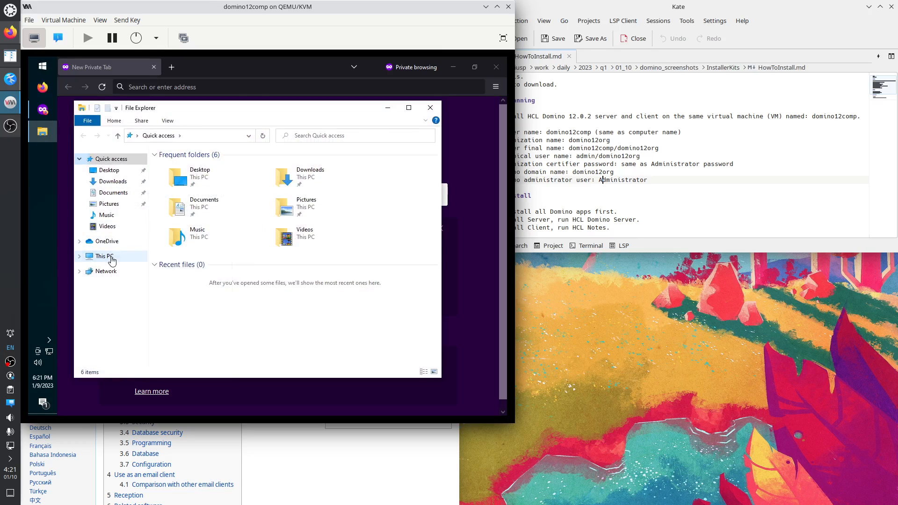
right_click(110, 257)
click(143, 380)
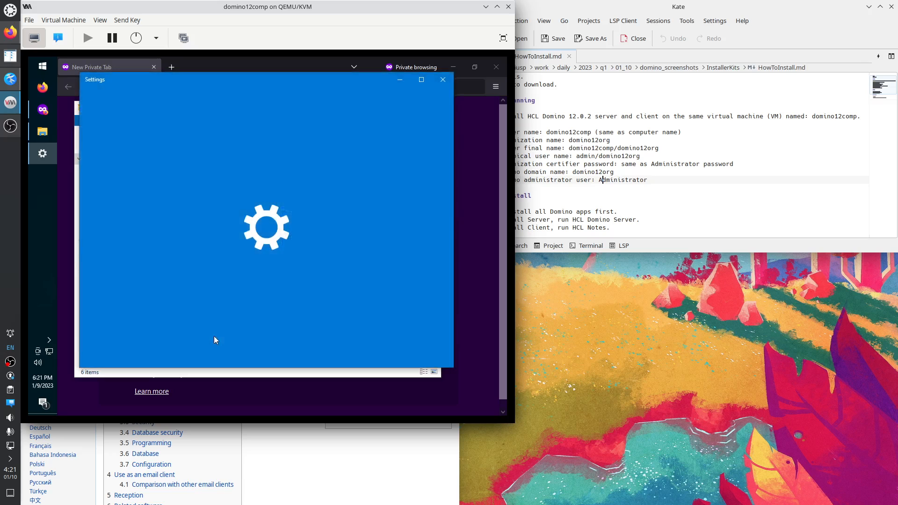
scroll(322, 300, down, 10)
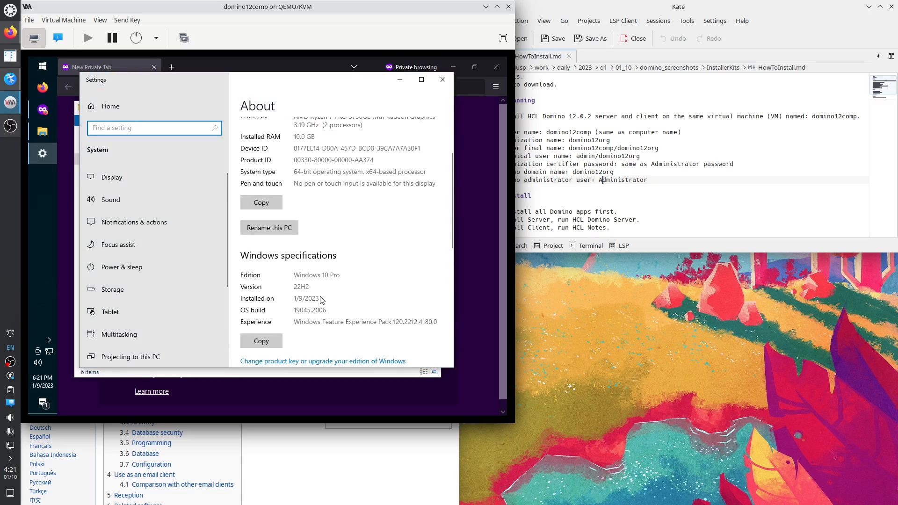
scroll(335, 319, down, 1)
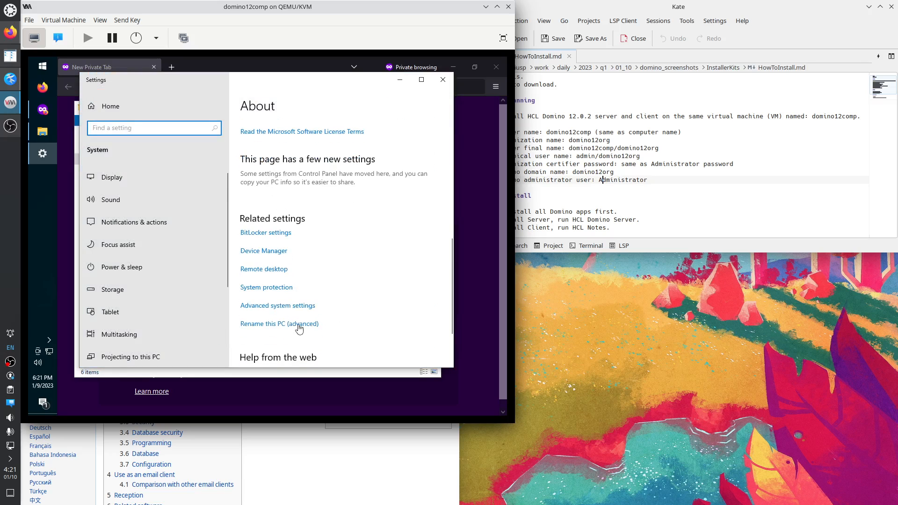
click(293, 325)
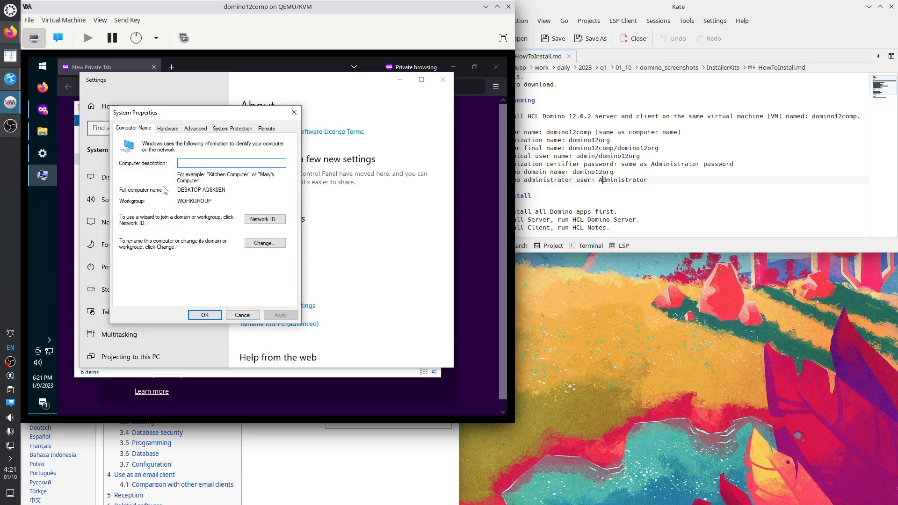
Replace the computer name with domino12comp from the notes and acknowledge the restart notice.
click(257, 244)
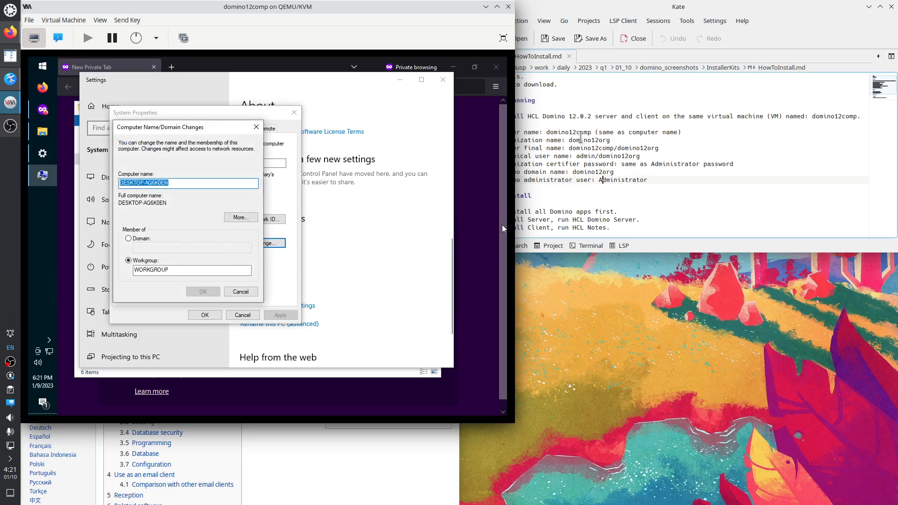
double_click(574, 133)
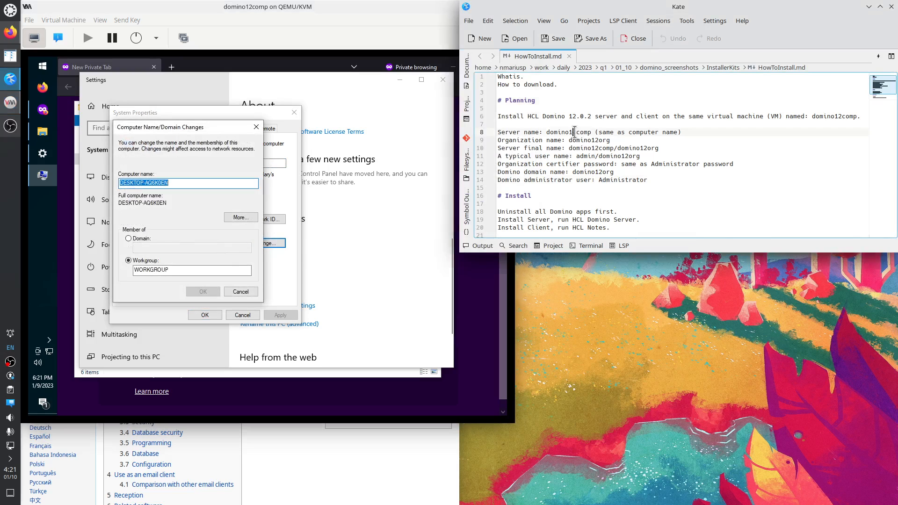
click(170, 185)
key(ctrl+a)
key(BackSpace)
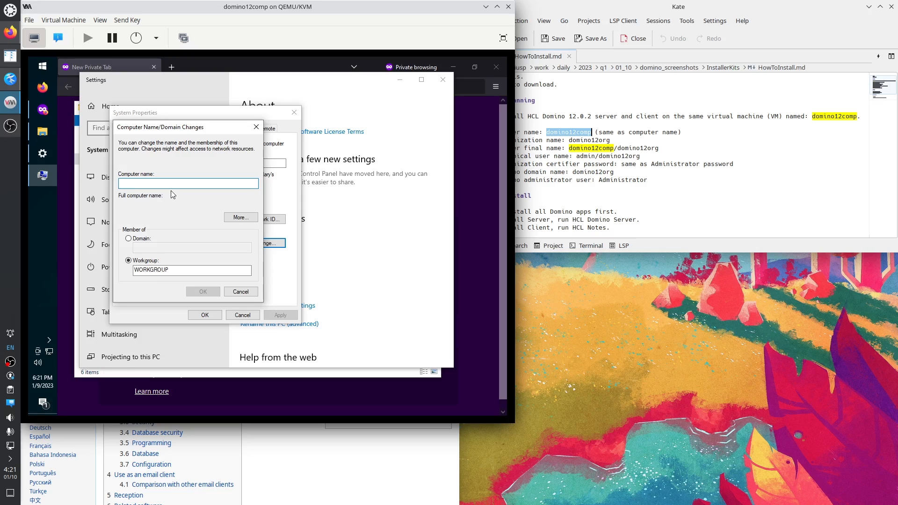
text(domino12comp)
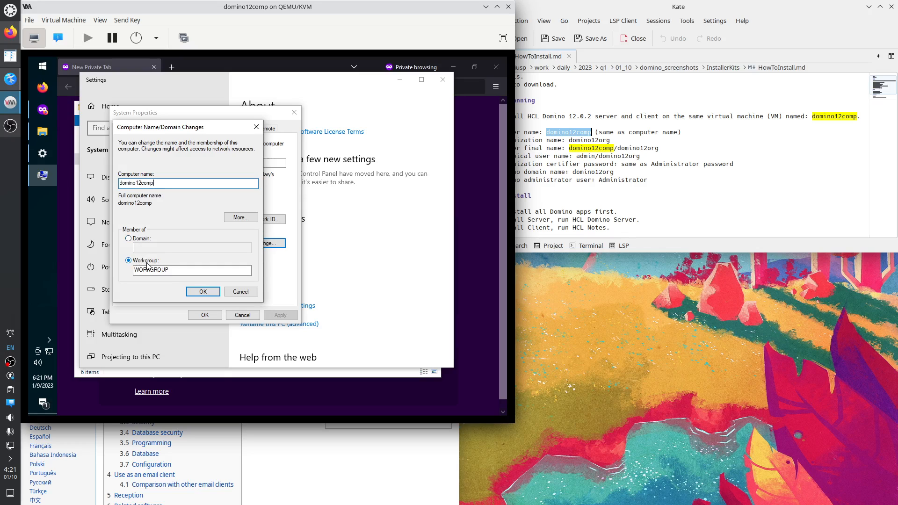
click(204, 292)
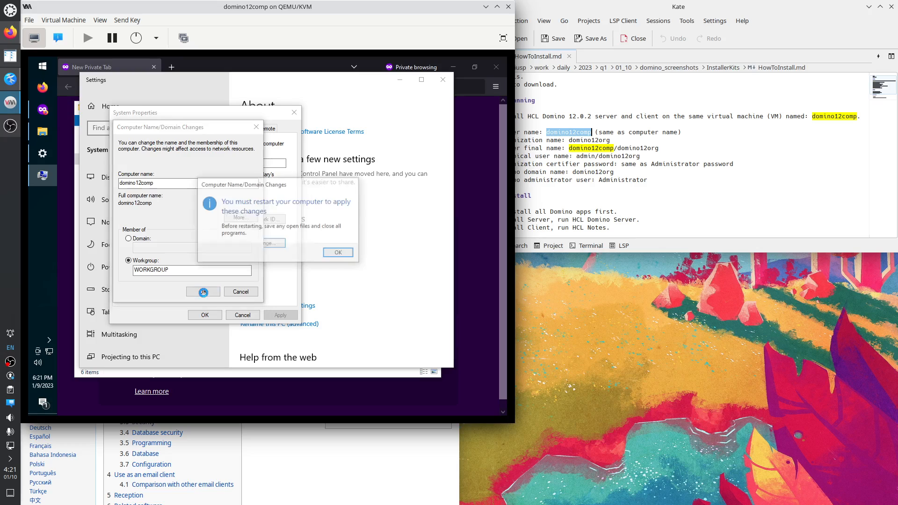
click(340, 253)
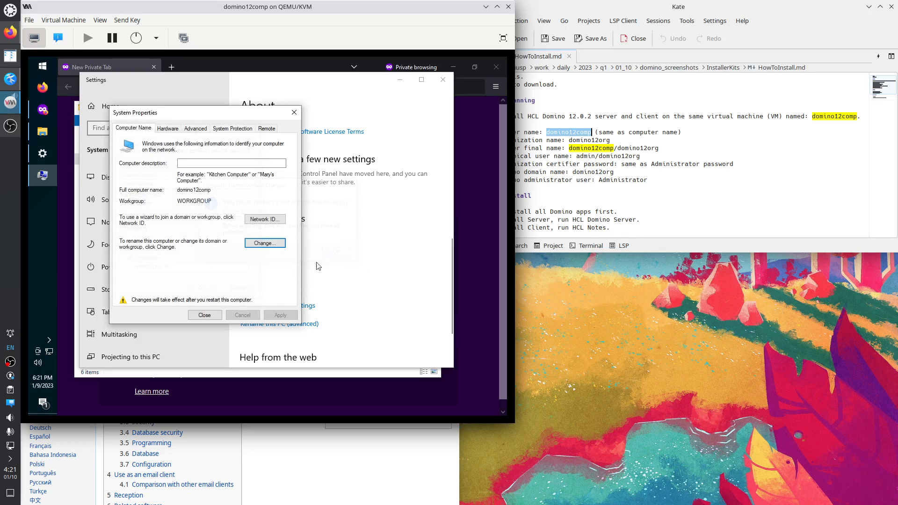
click(175, 132)
Scan for hardware changes in Device Manager, then close it.
click(228, 176)
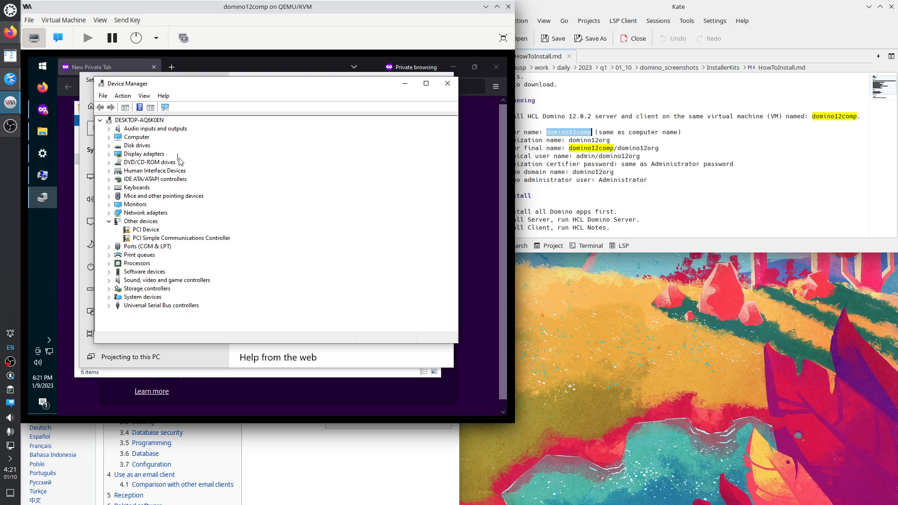
right_click(158, 121)
click(172, 127)
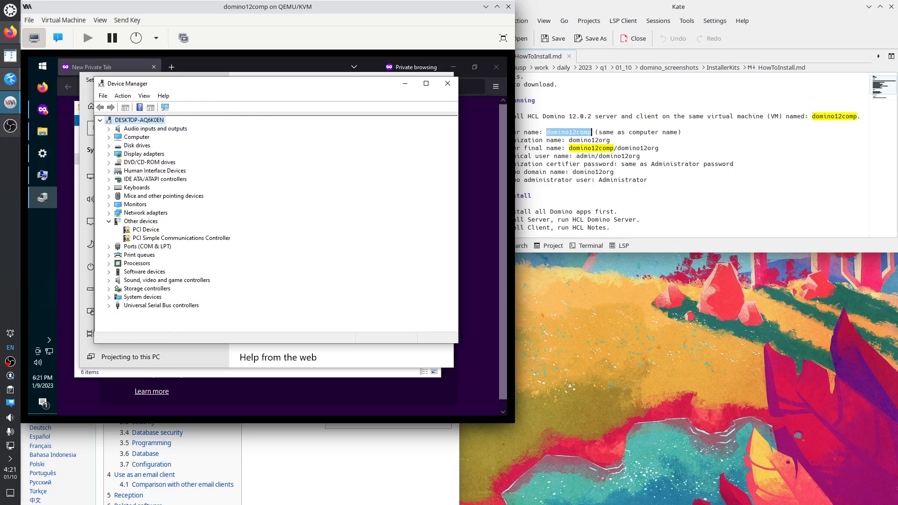
click(446, 86)
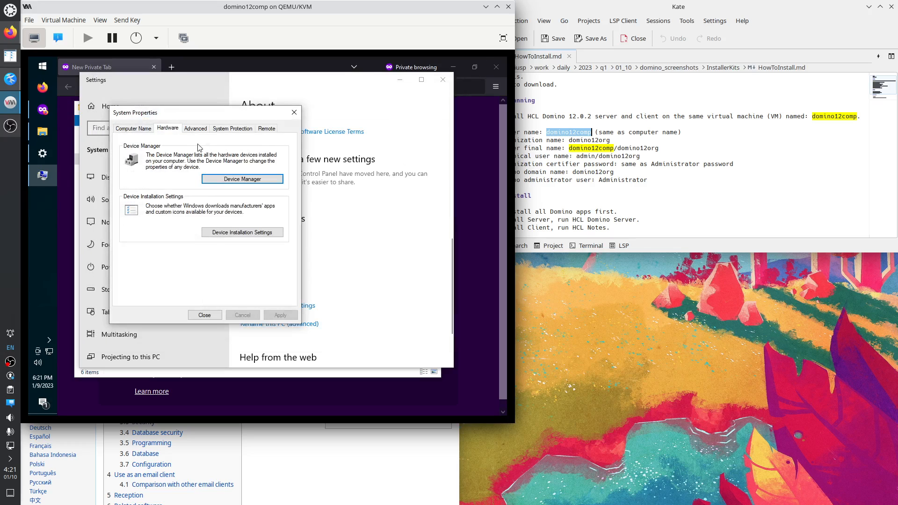
Review the Performance, Data Execution Prevention, Startup and Recovery, and System Protection settings.
click(196, 129)
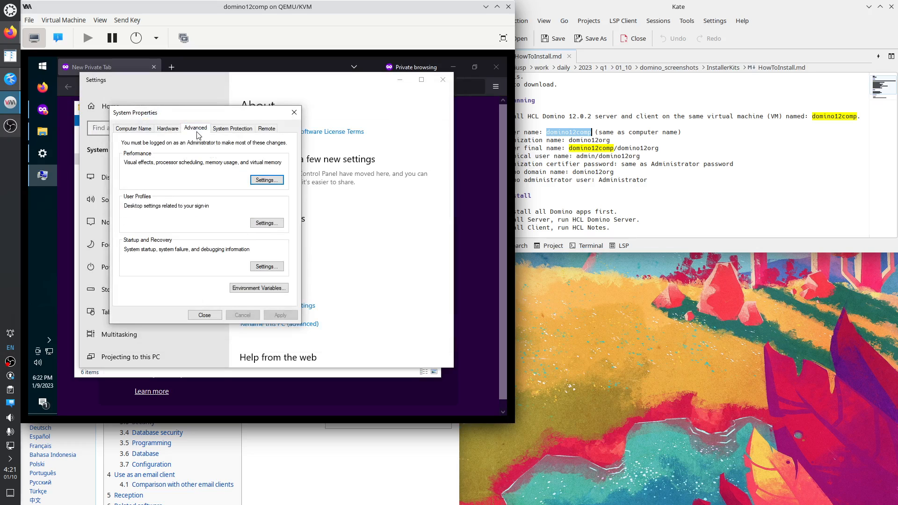
click(255, 181)
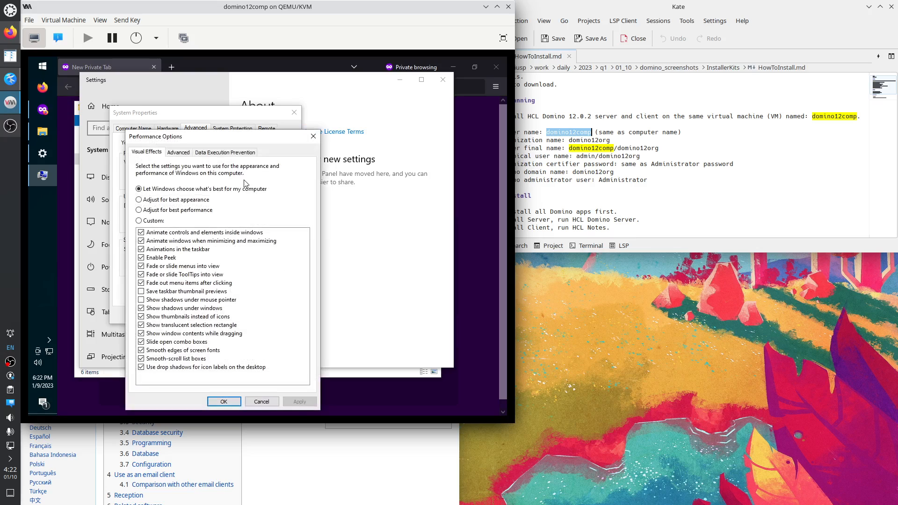
click(187, 153)
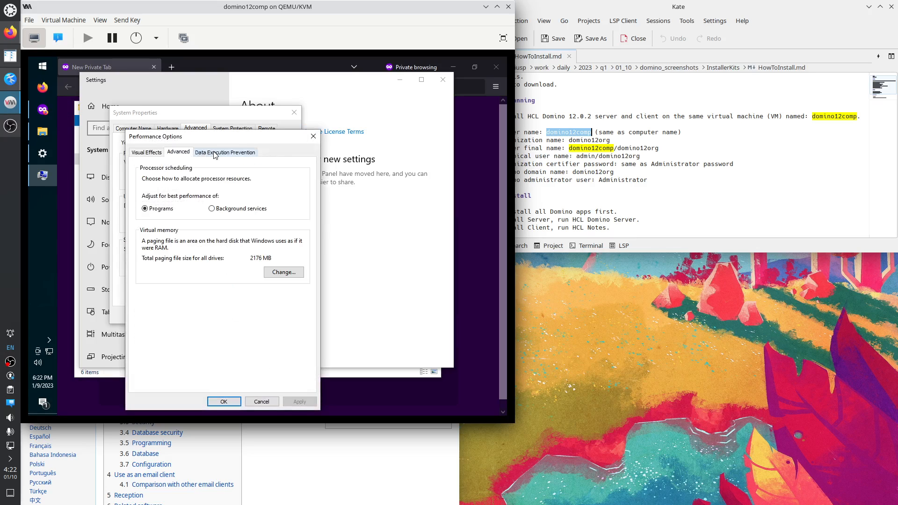
click(215, 153)
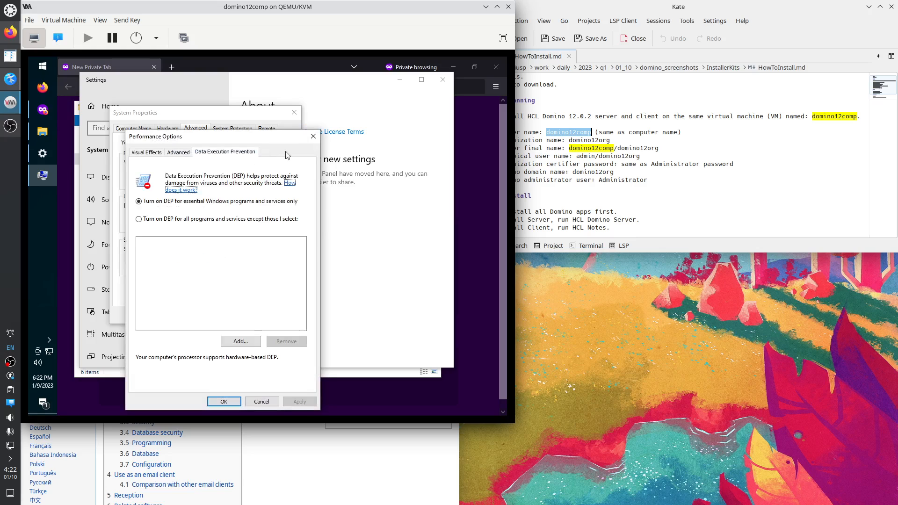
click(313, 136)
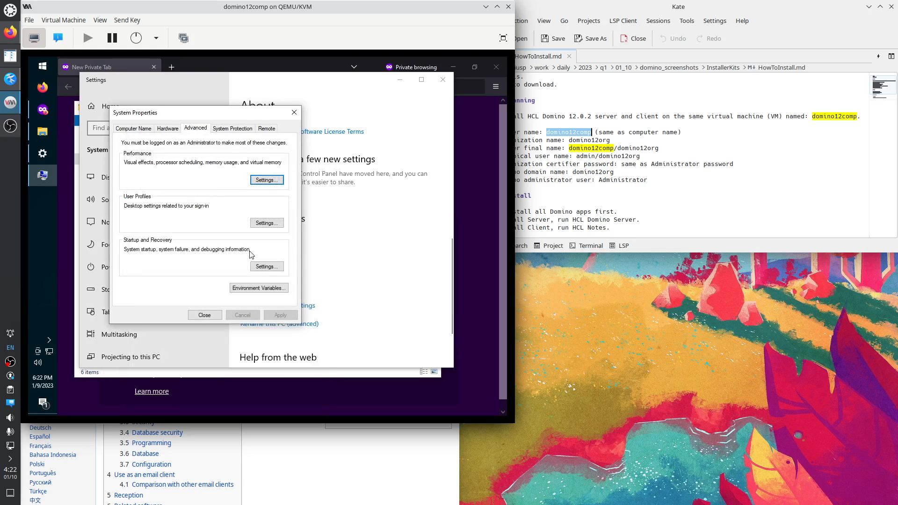
click(270, 267)
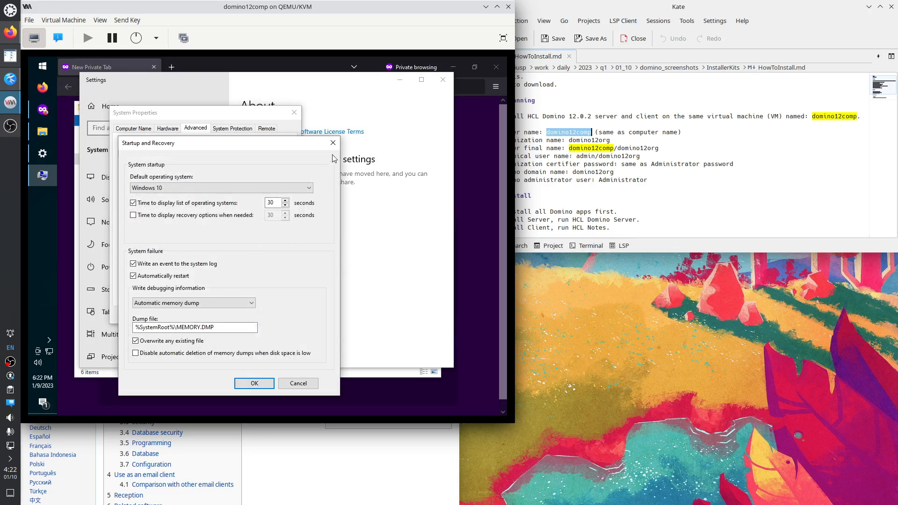
click(333, 145)
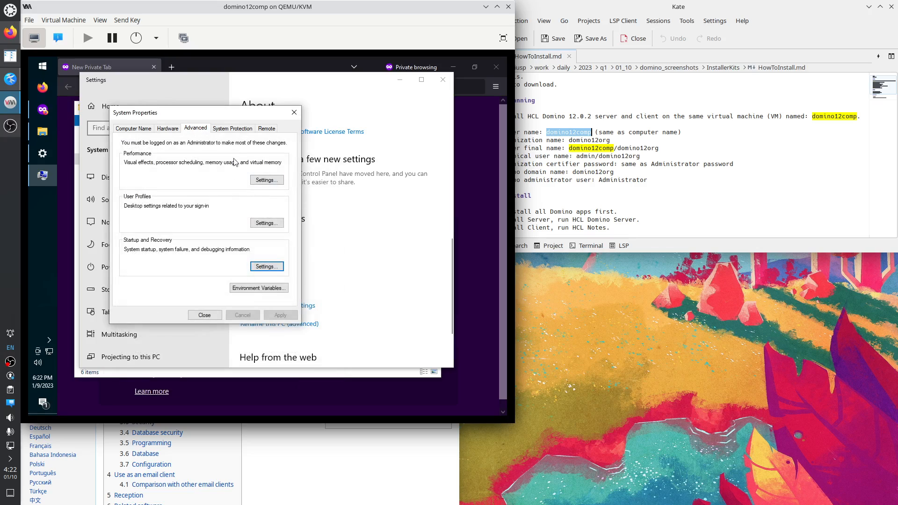
click(237, 129)
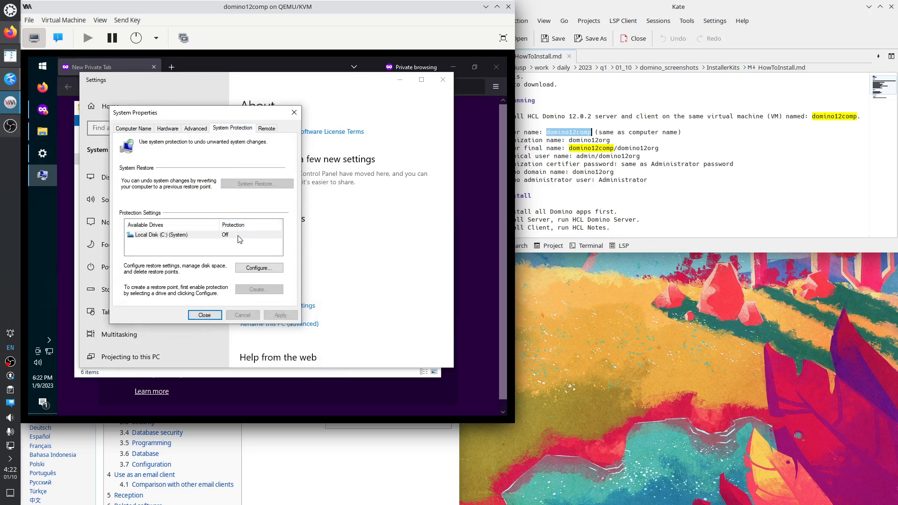
On the Remote tab, allow remote connections to this computer and apply.
click(266, 131)
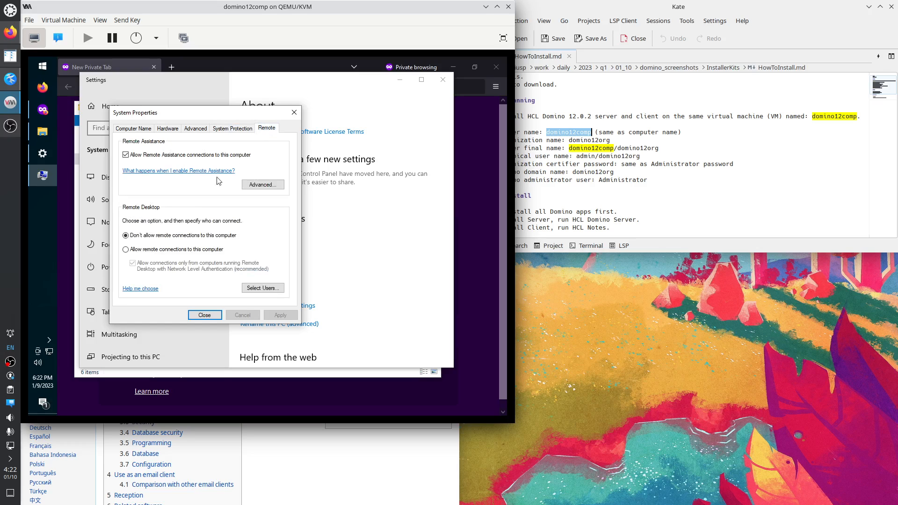
click(167, 251)
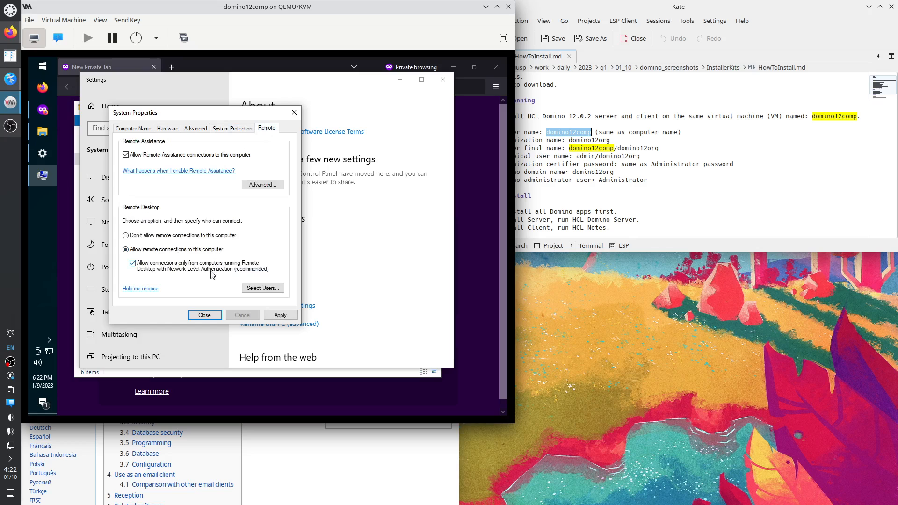
click(281, 315)
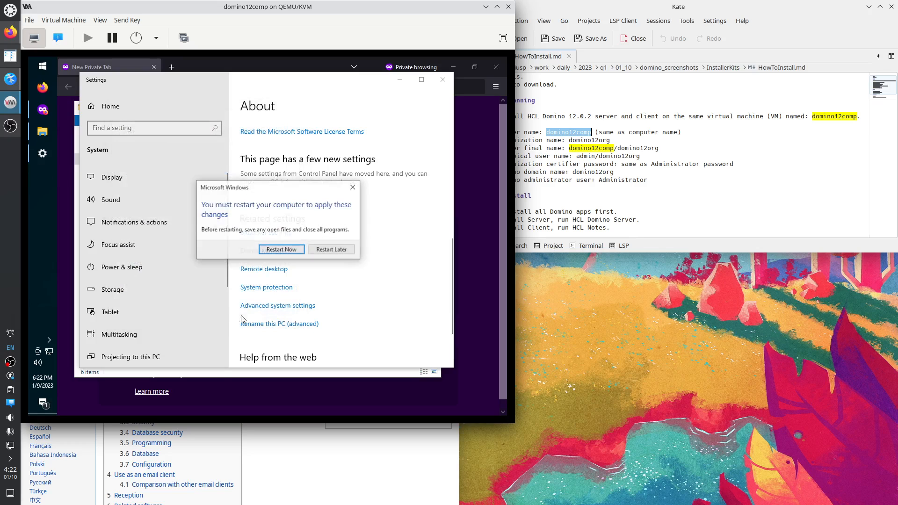
Choose Restart Now in the Windows restart prompt to reboot the VM.
click(283, 250)
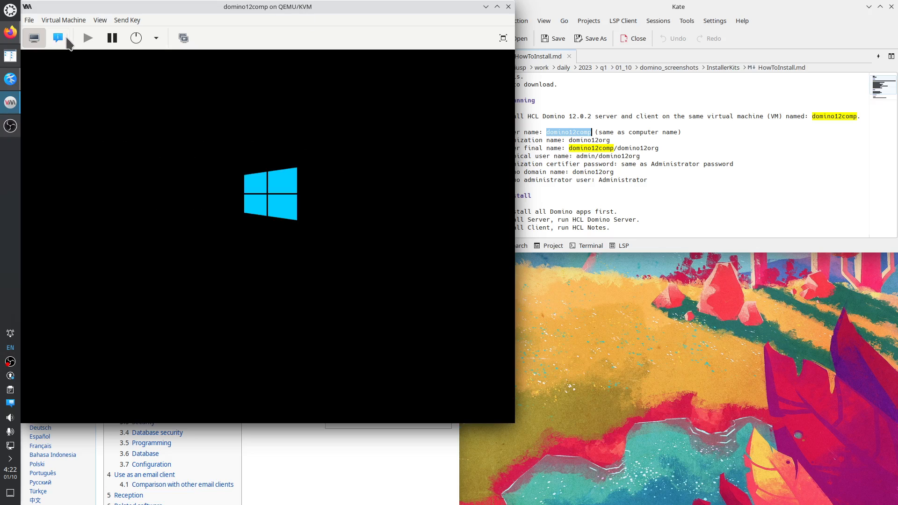
Inspect the VM's CD-ROM and network interface hardware details, then return to the console.
click(62, 39)
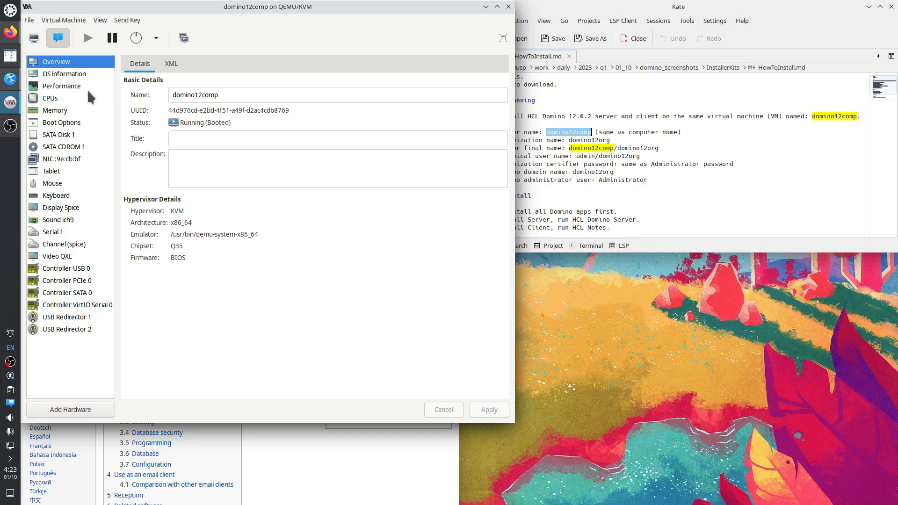
click(71, 148)
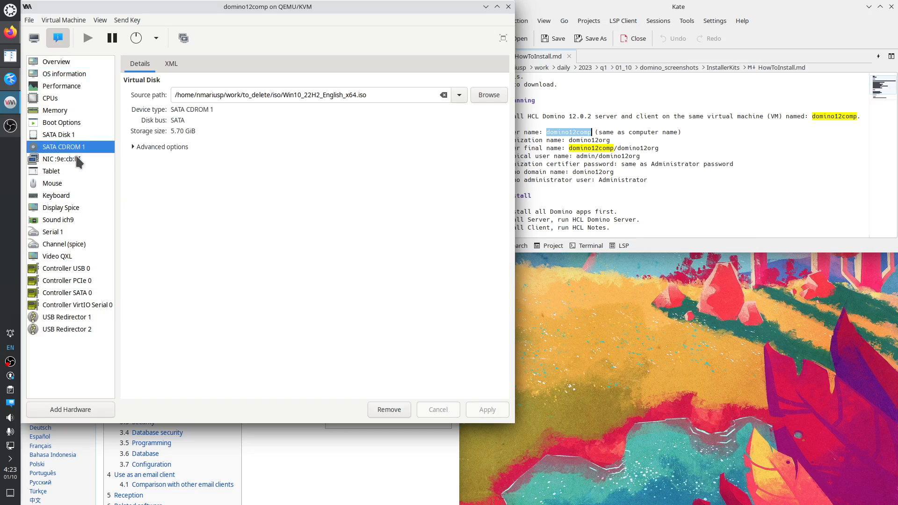
click(90, 160)
click(34, 38)
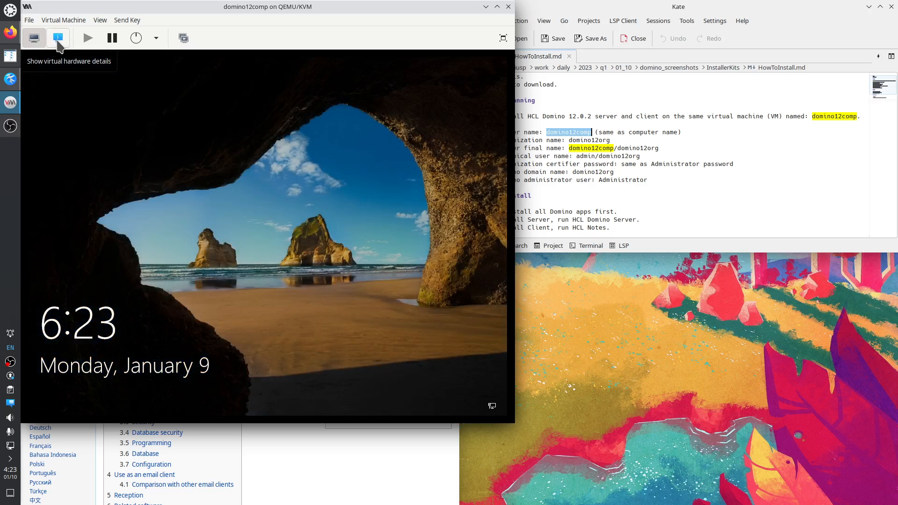
Copy the VM's IP address 192.168.122.122 from the NIC details.
click(58, 41)
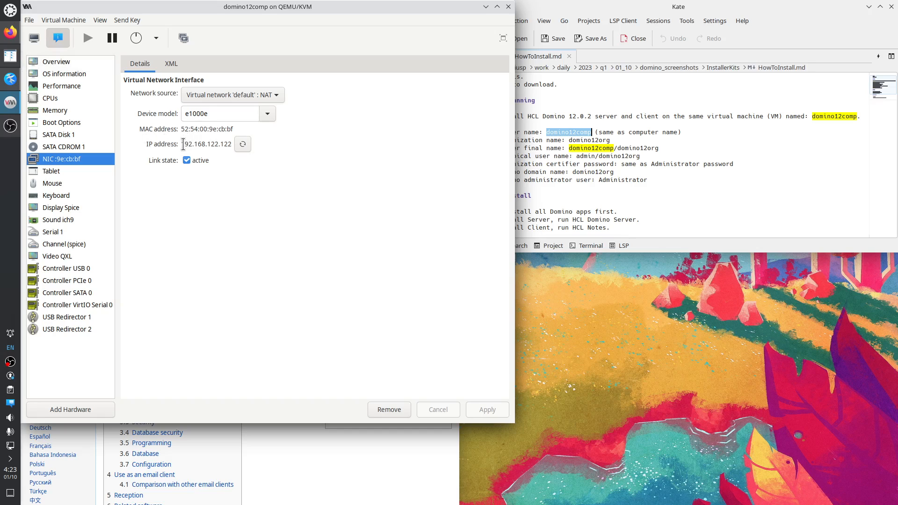
drag(183, 144, 233, 145)
right_click(233, 144)
click(246, 166)
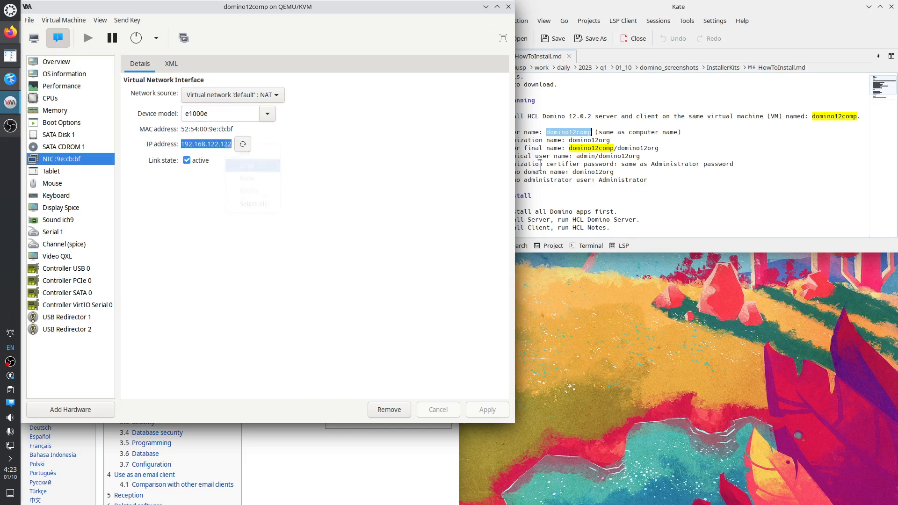
click(662, 169)
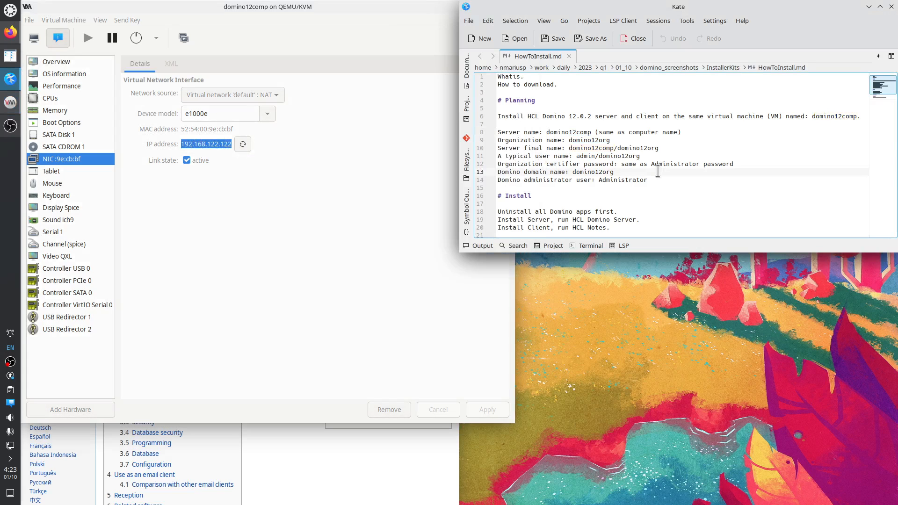
Add 'Ipv4 address: 192.168.122.122' below the Administrator line in HowToInstall.md and save.
click(659, 181)
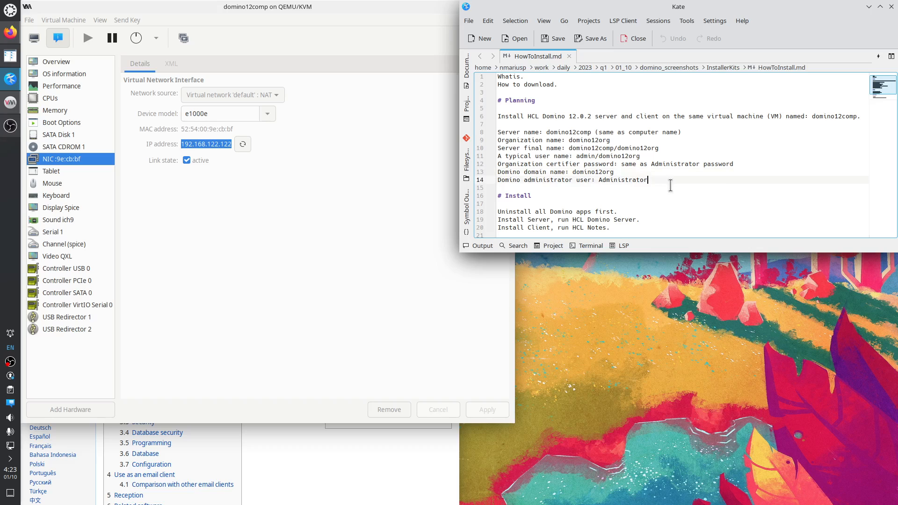
key(Return)
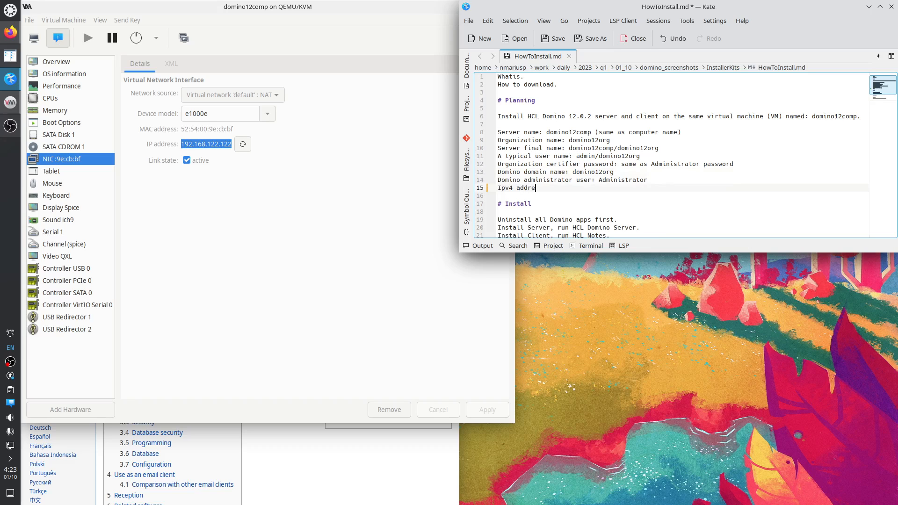
key(ctrl+v)
key(ctrl+s)
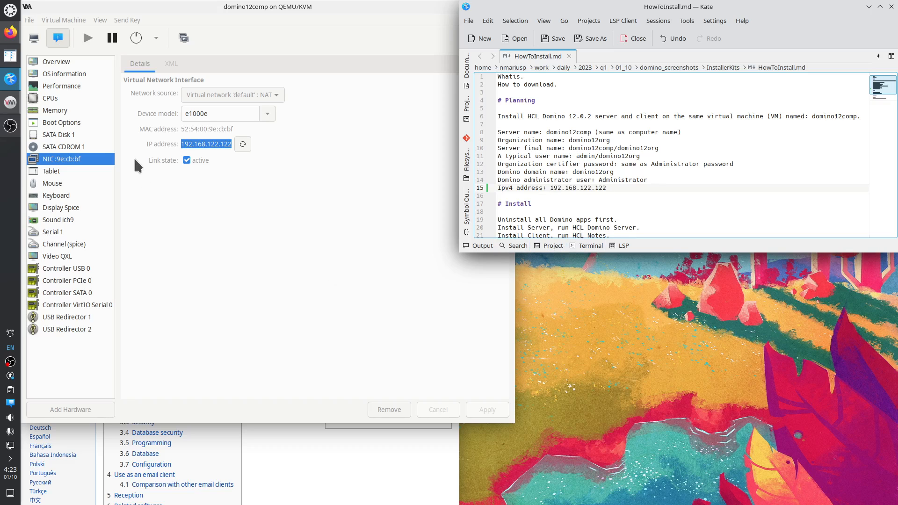
click(10, 9)
Run xfreerdp --help in a new Konsole and copy the /w:1366 /h:768 example command.
click(257, 43)
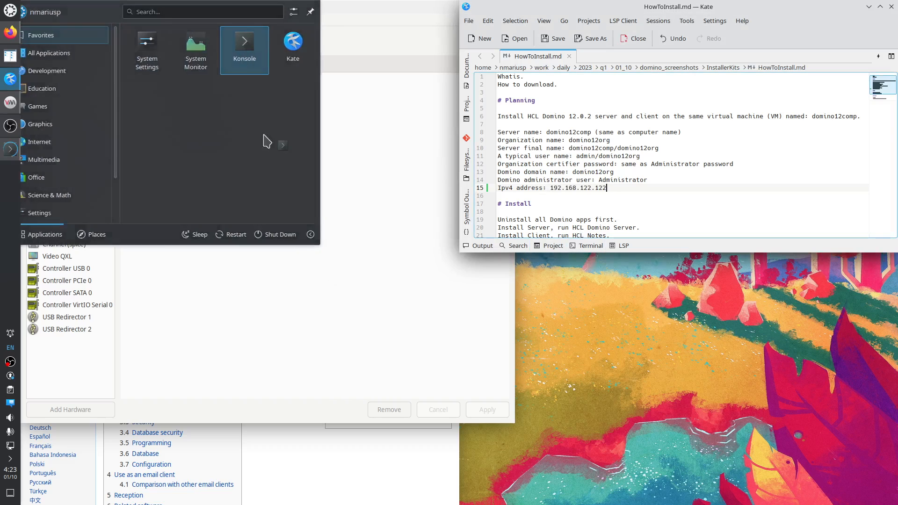
text(x)
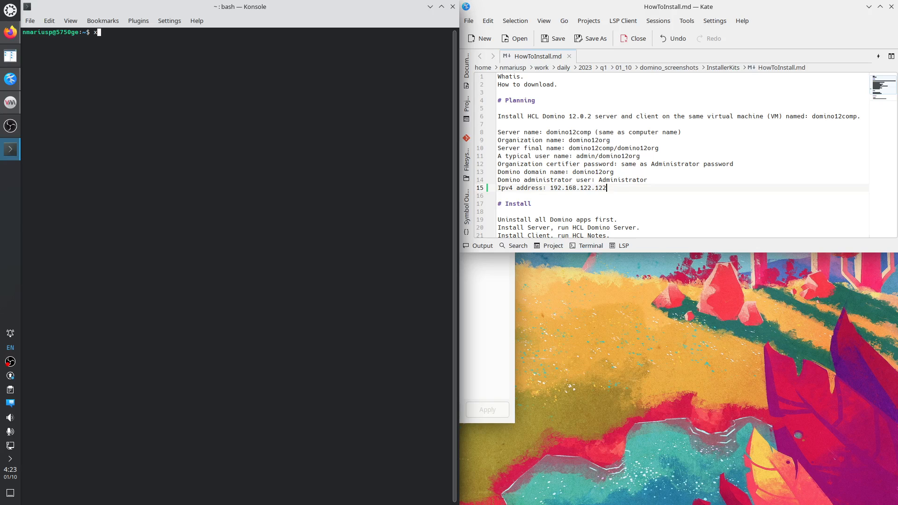
text(freerdp --help)
key(Return)
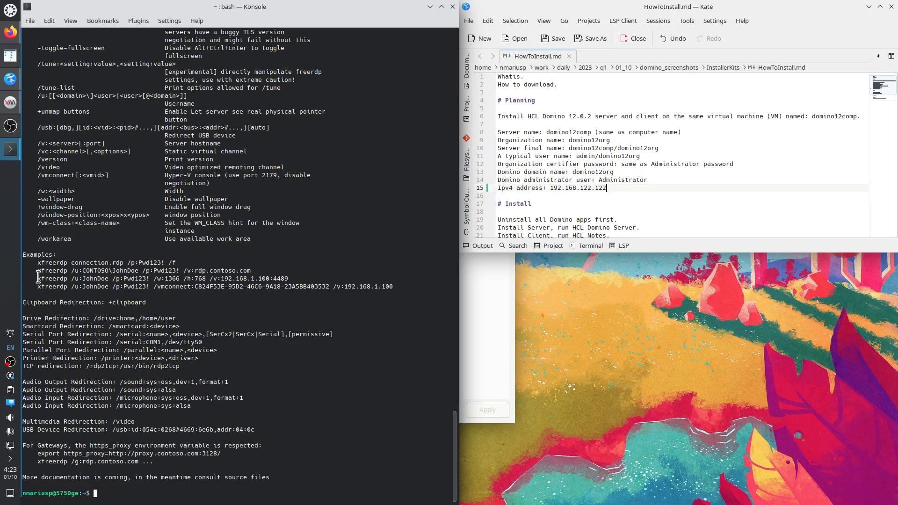
drag(38, 278, 289, 278)
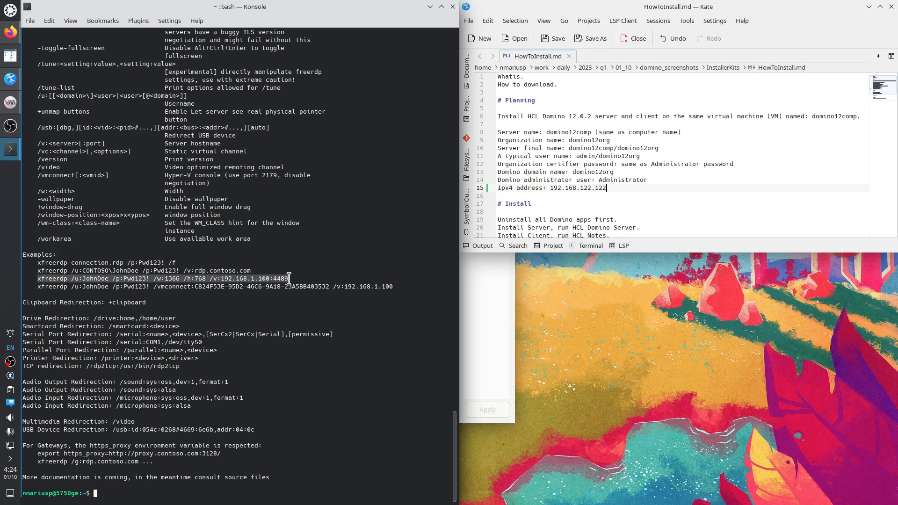
right_click(289, 278)
click(292, 287)
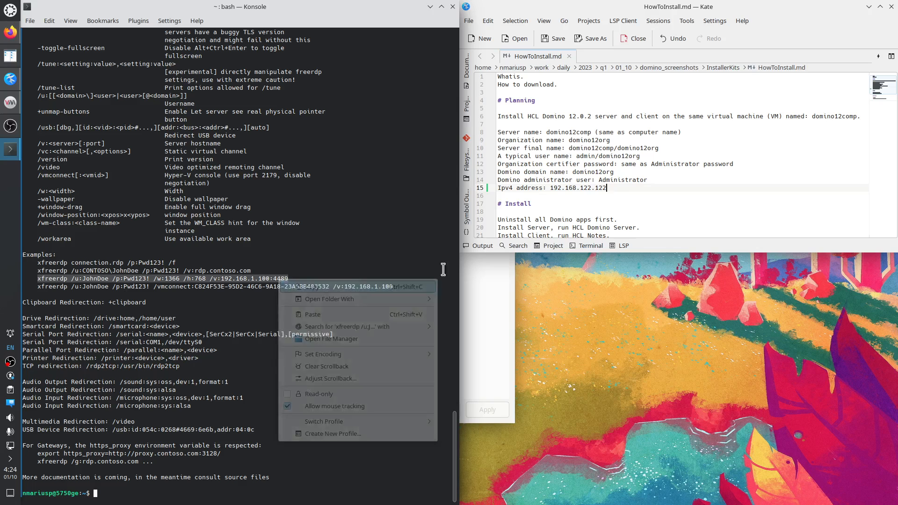
Paste the example on a new line under the IP, with user admin and no /p: option.
click(621, 196)
key(Return)
key(ctrl+v)
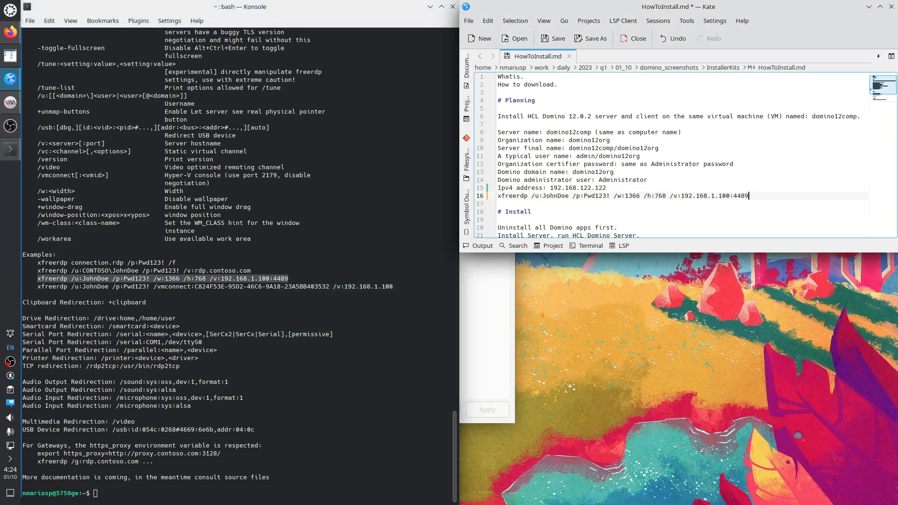
double_click(554, 197)
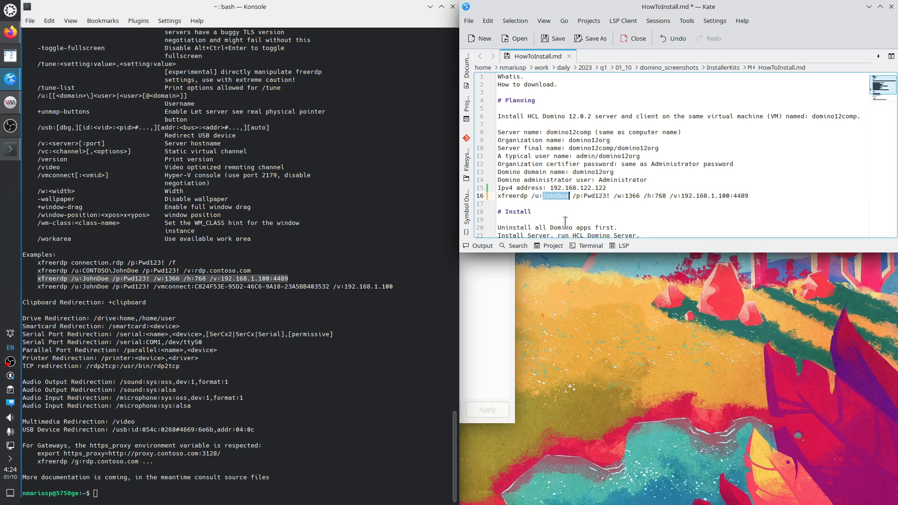
text(admin)
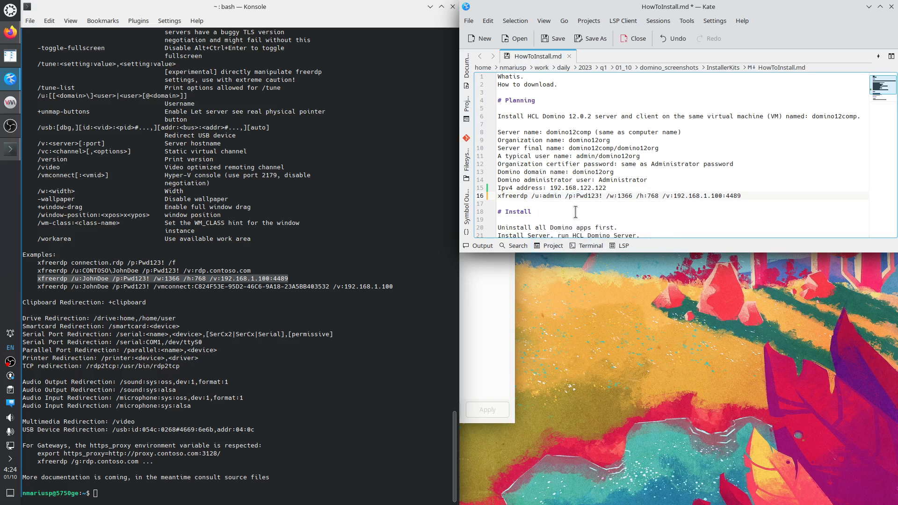
drag(565, 196, 603, 196)
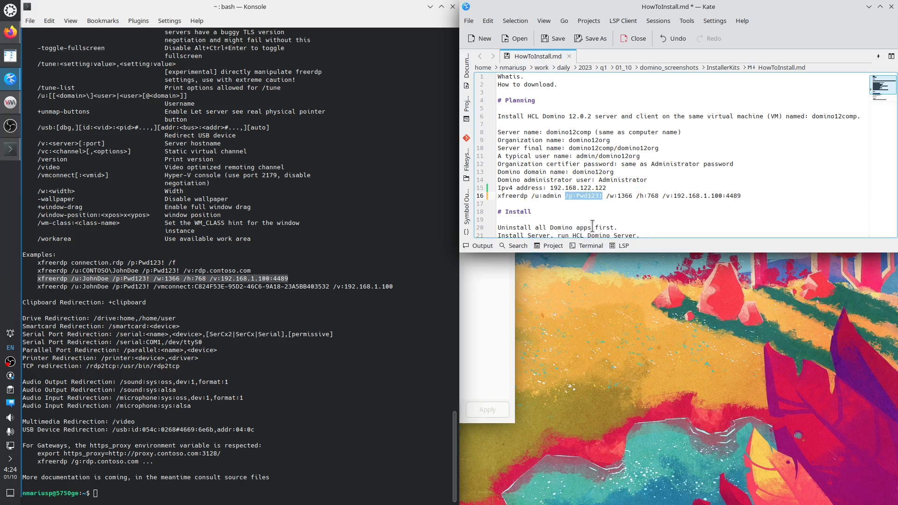
key(Delete)
key(BackSpace)
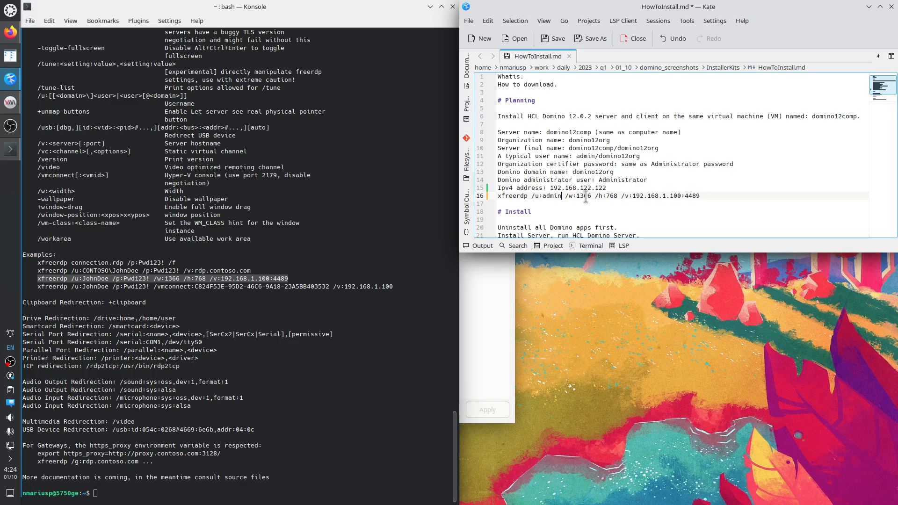
double_click(611, 195)
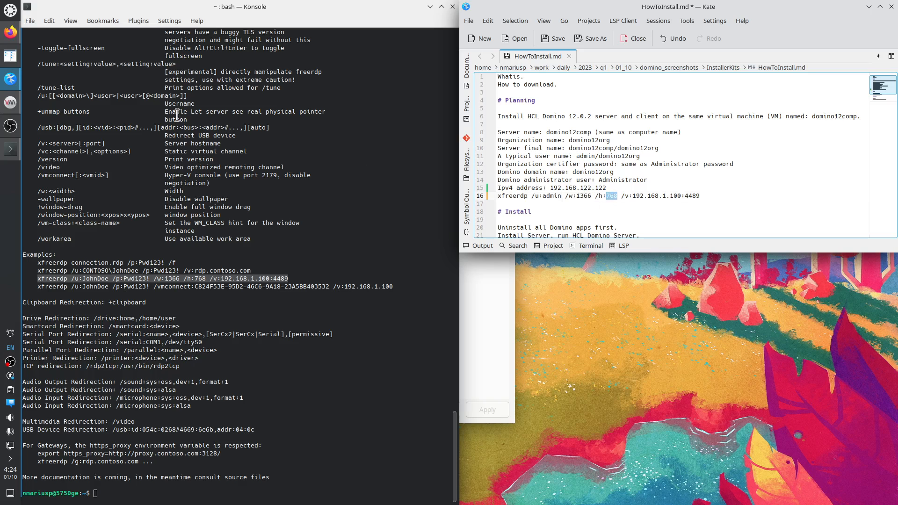
click(16, 36)
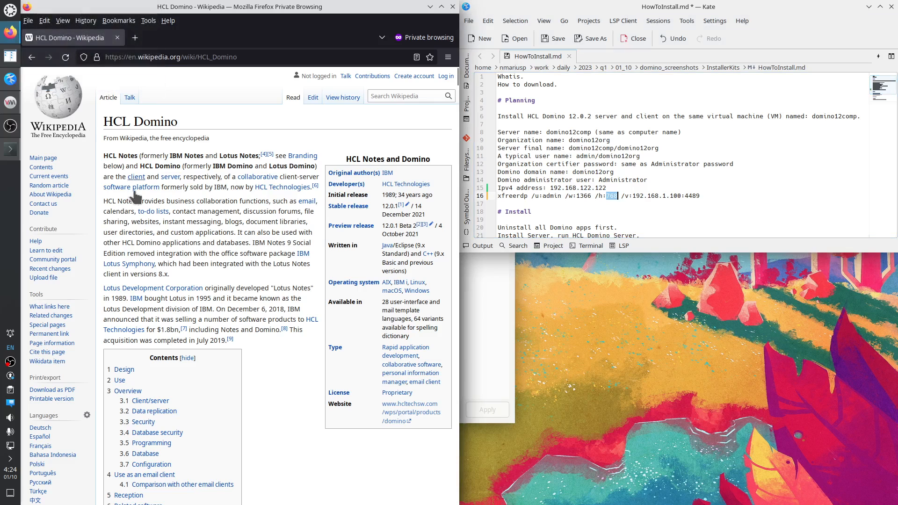
Search 'wiki 1080p' in Firefox and open the Wikipedia 1080p article in a new tab.
key(ctrl+t)
text(wiki)
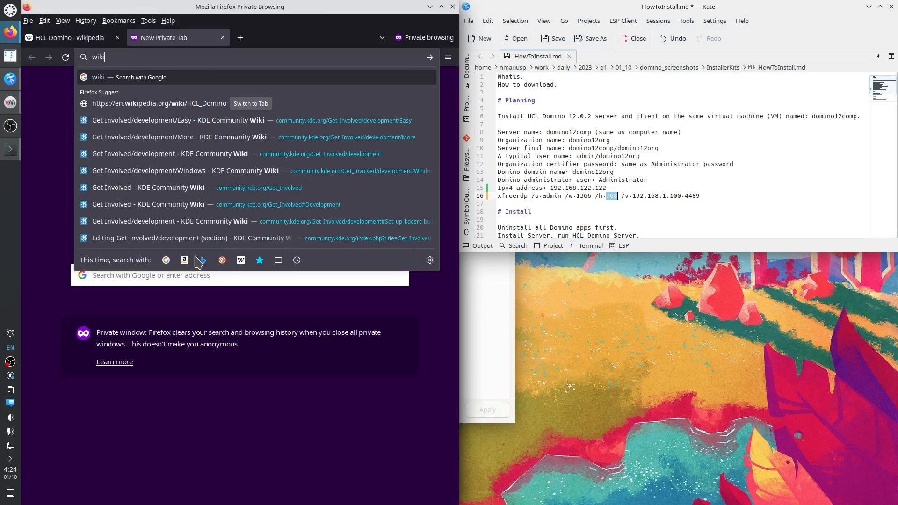
text( 1080p)
key(Return)
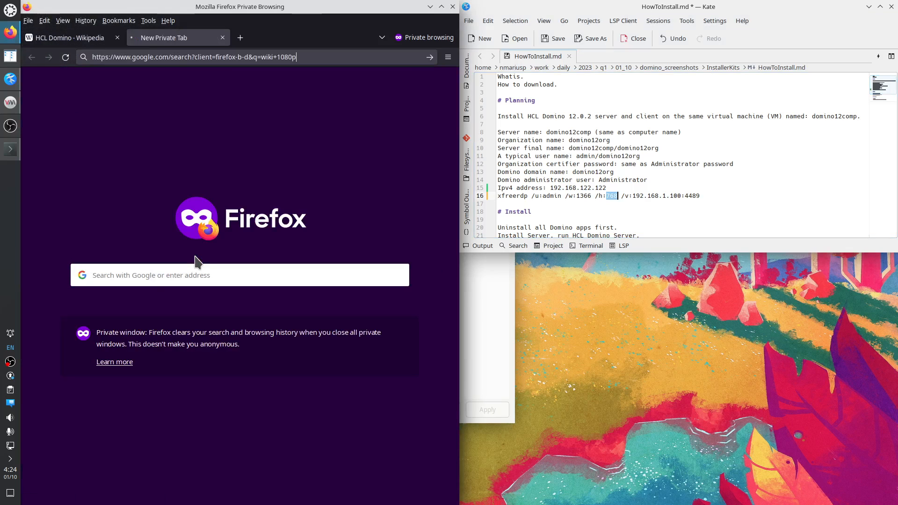
right_click(88, 172)
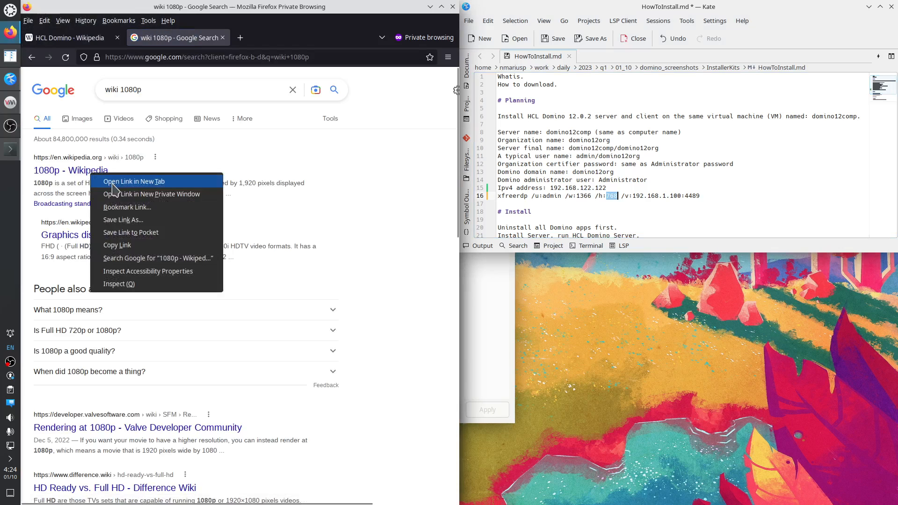
click(108, 178)
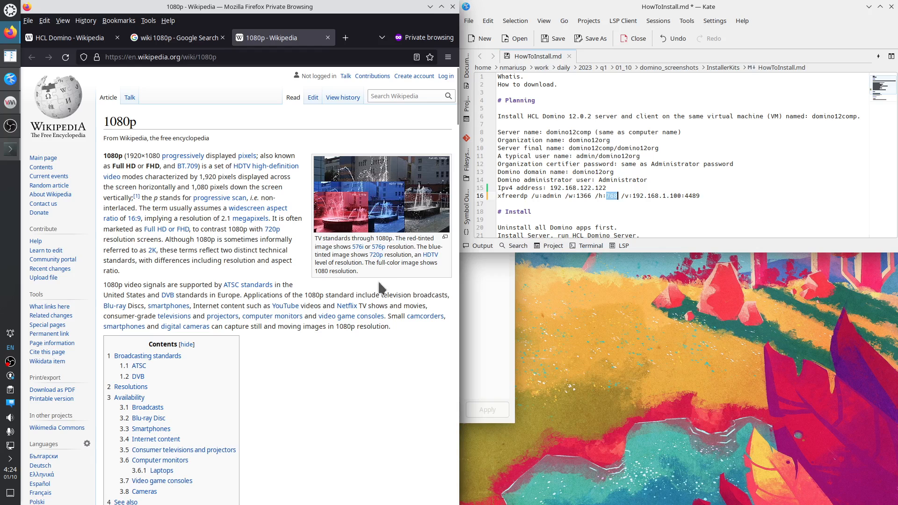
Change the xfreerdp line's resolution to /w:1920 and /h:1080.
double_click(613, 197)
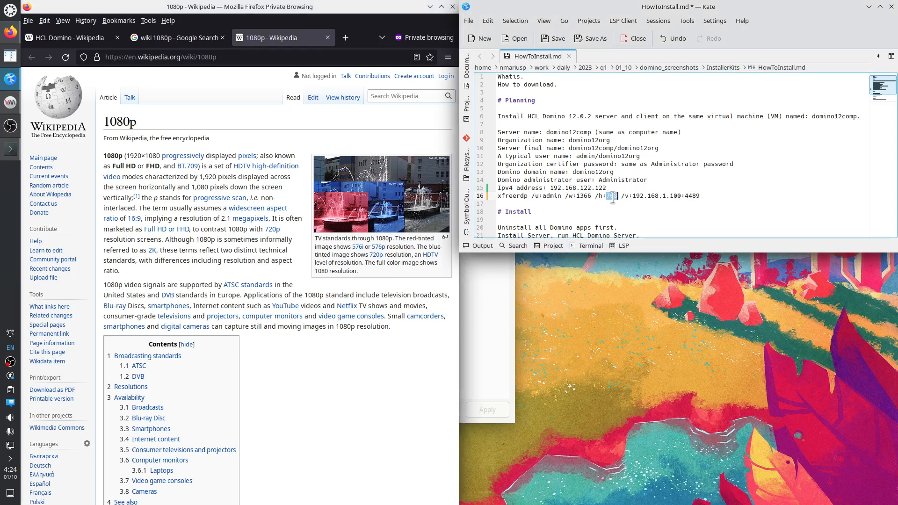
text(1080)
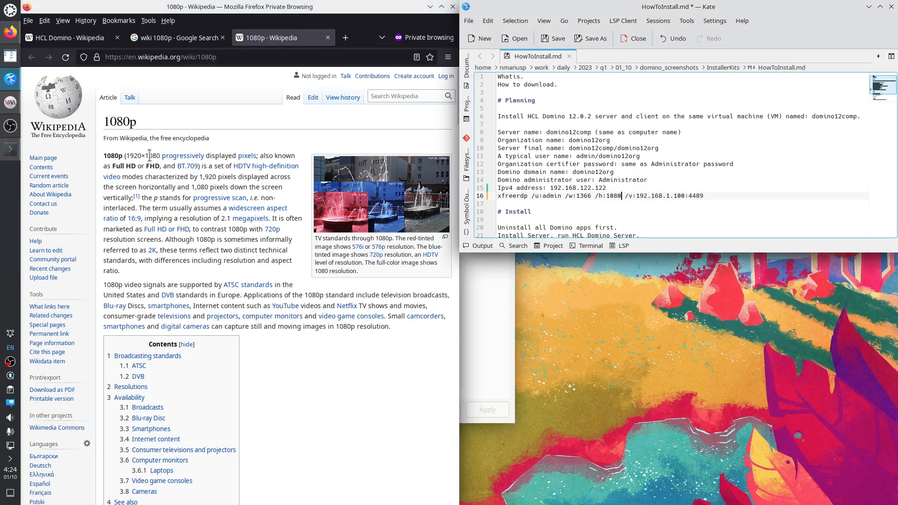
double_click(133, 156)
click(625, 197)
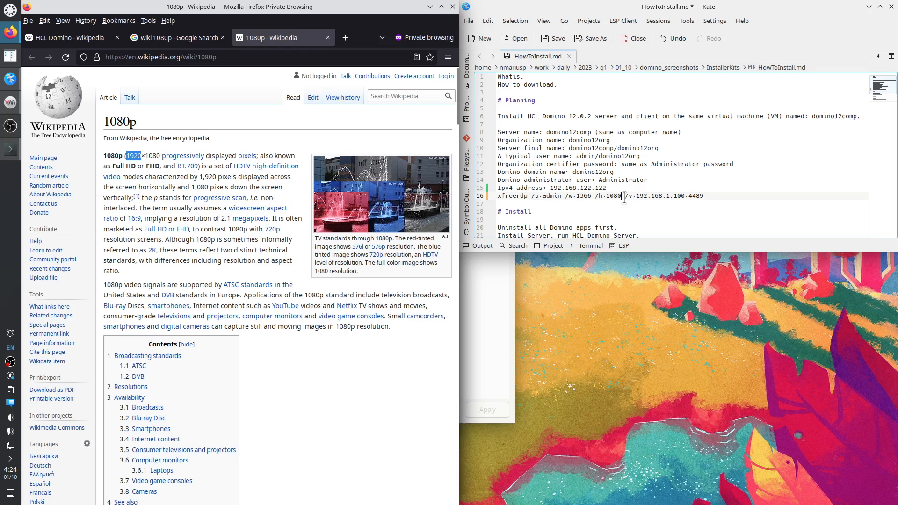
double_click(583, 195)
key(ctrl+v)
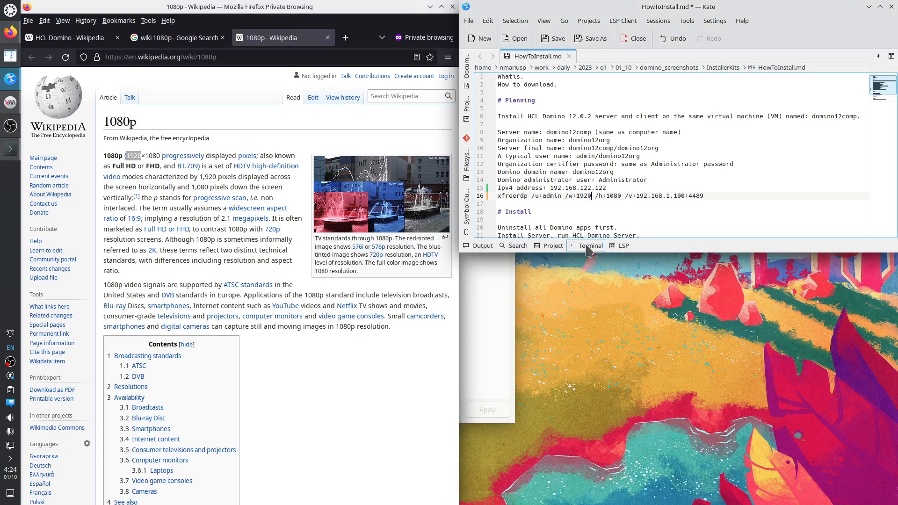
Replace the sample server address with /v:192.168.122.122, the VM's IP from line 15.
drag(607, 188, 551, 187)
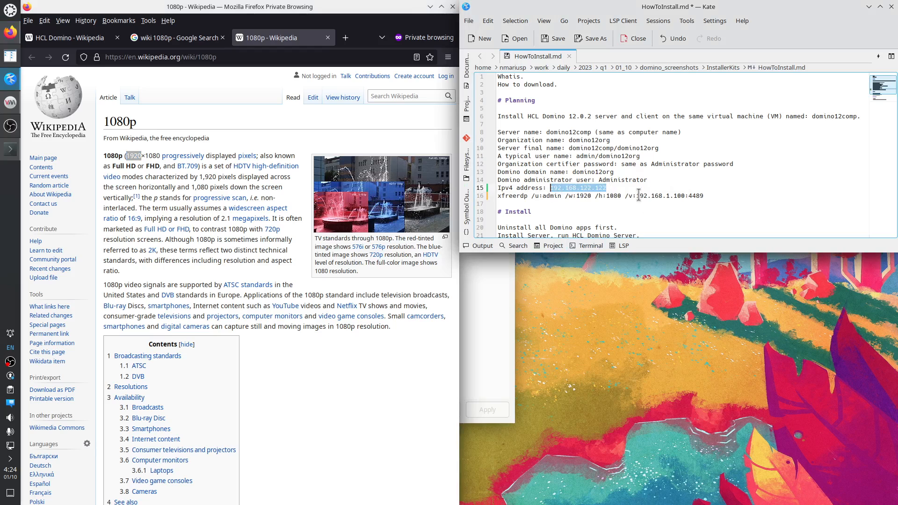
drag(639, 195, 709, 196)
key(BackSpace)
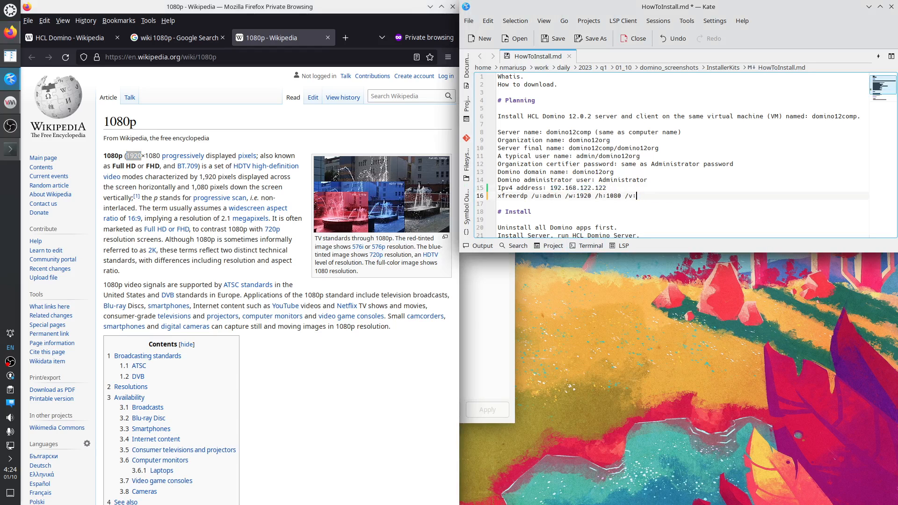
key(ctrl+v)
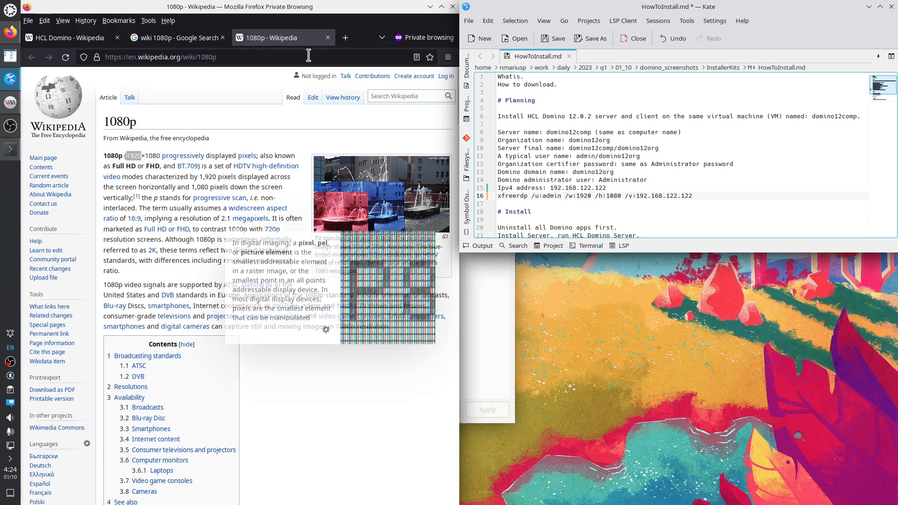
click(430, 7)
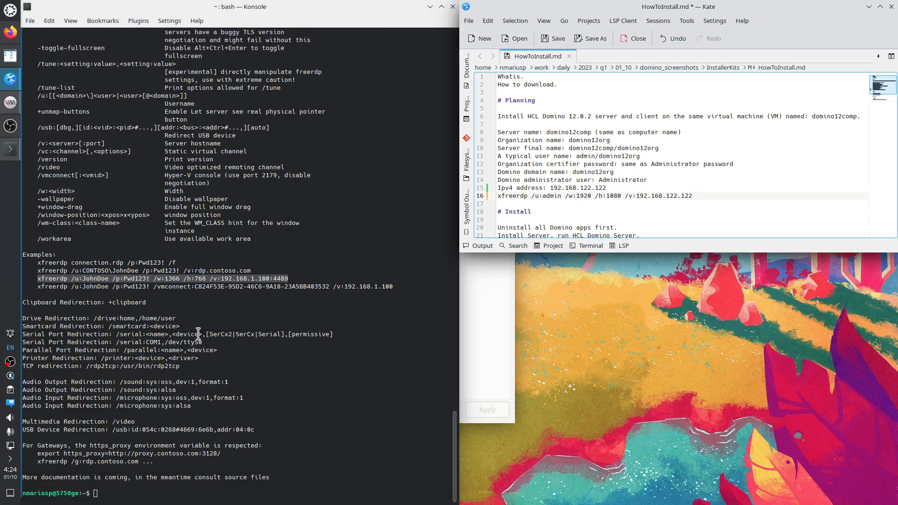
Append the /video option from Konsole's help to the end of the xfreerdp line.
click(228, 315)
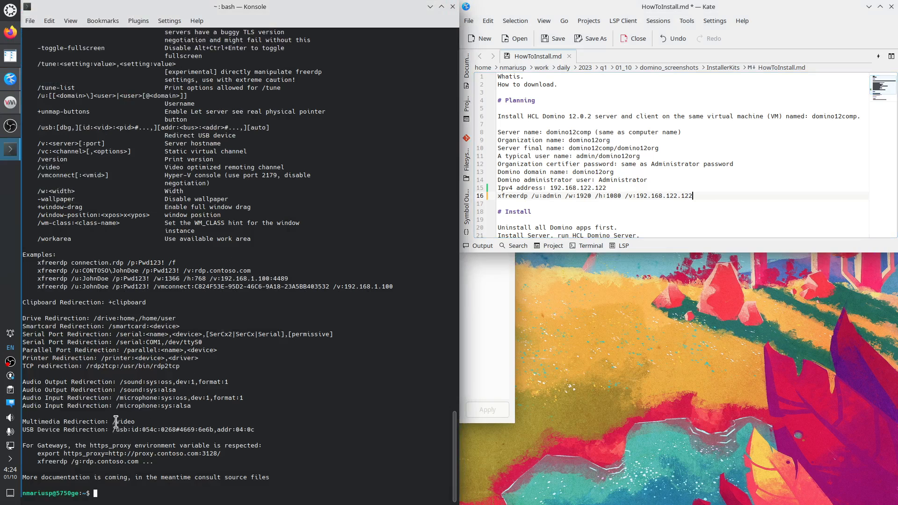
drag(113, 422, 135, 422)
key(super+c)
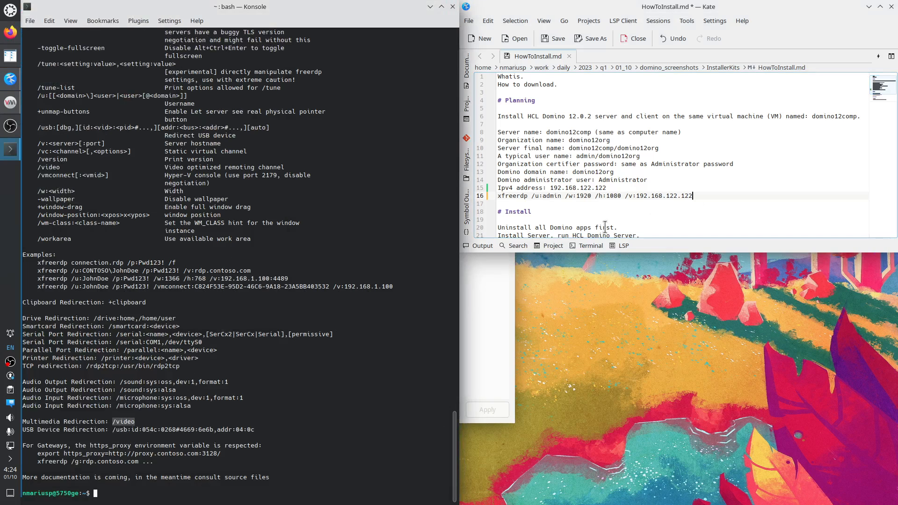
click(707, 197)
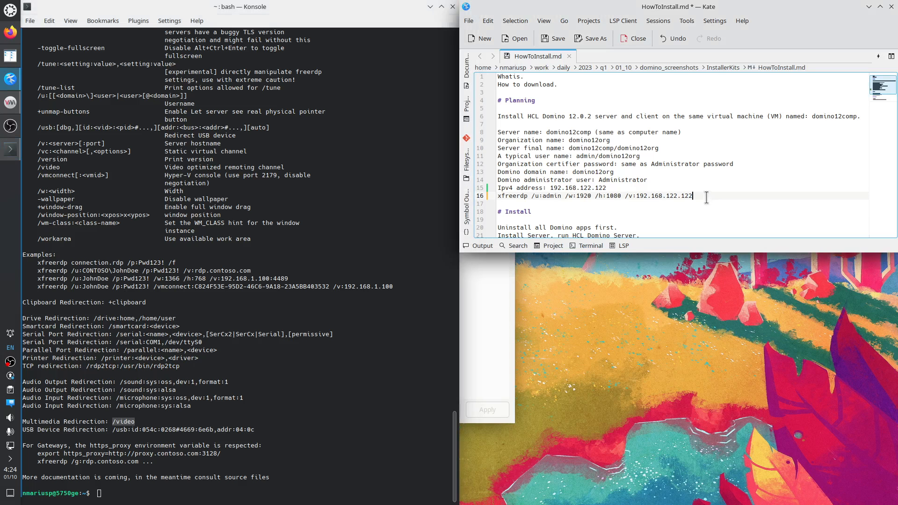
middle_click(707, 198)
Append the /rfx option from the help output after /video.
scroll(89, 247, up, 1)
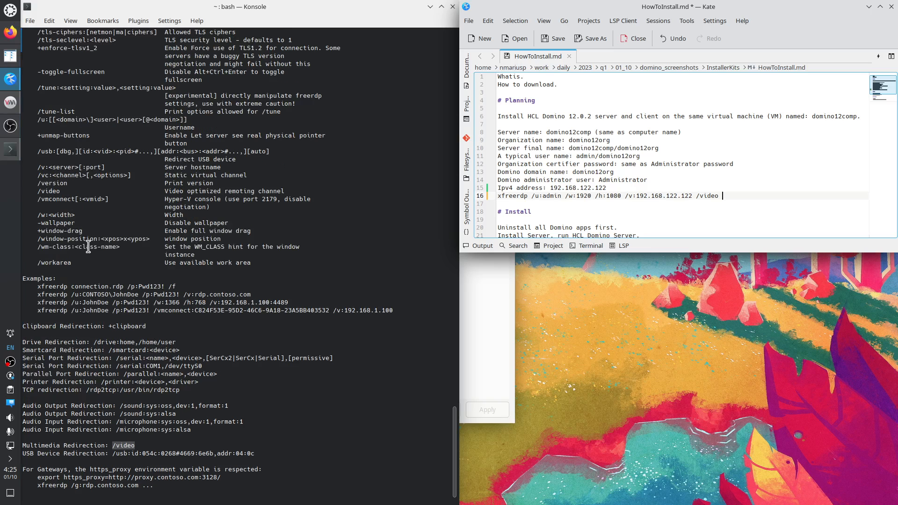
scroll(89, 247, up, 3)
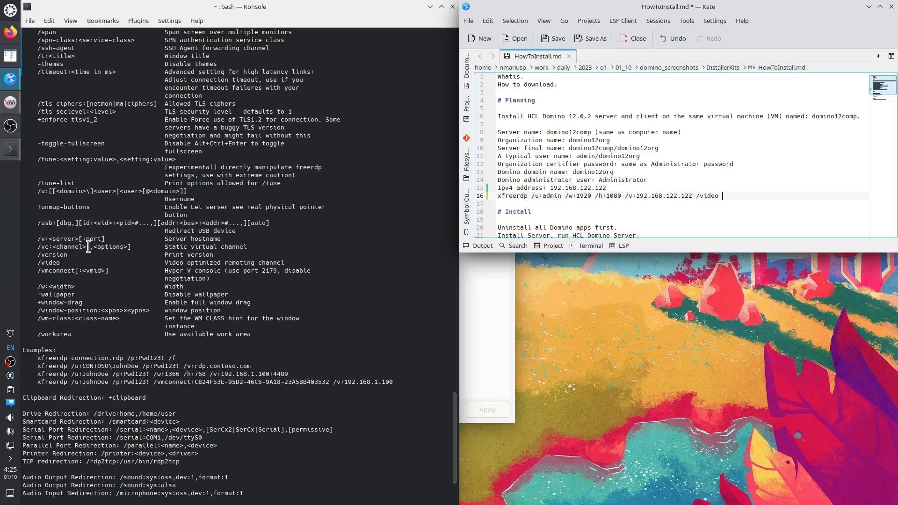
scroll(89, 247, up, 5)
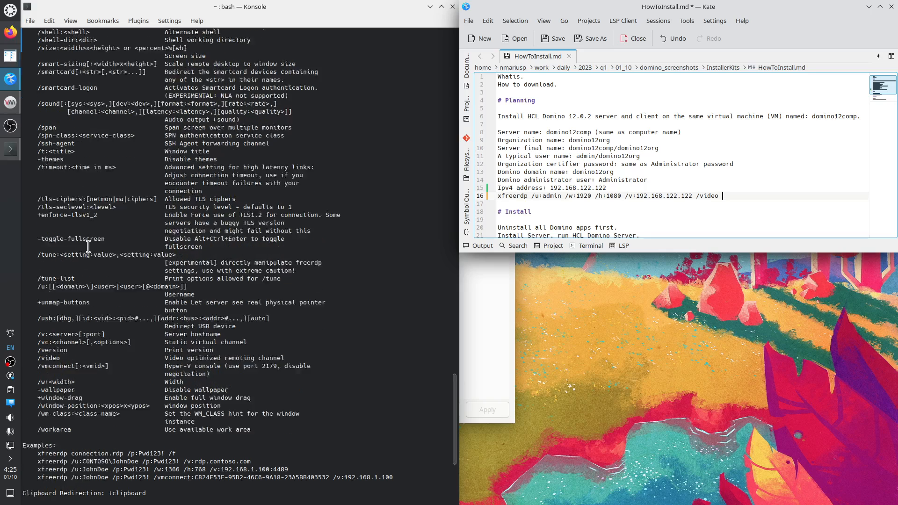
scroll(89, 247, up, 7)
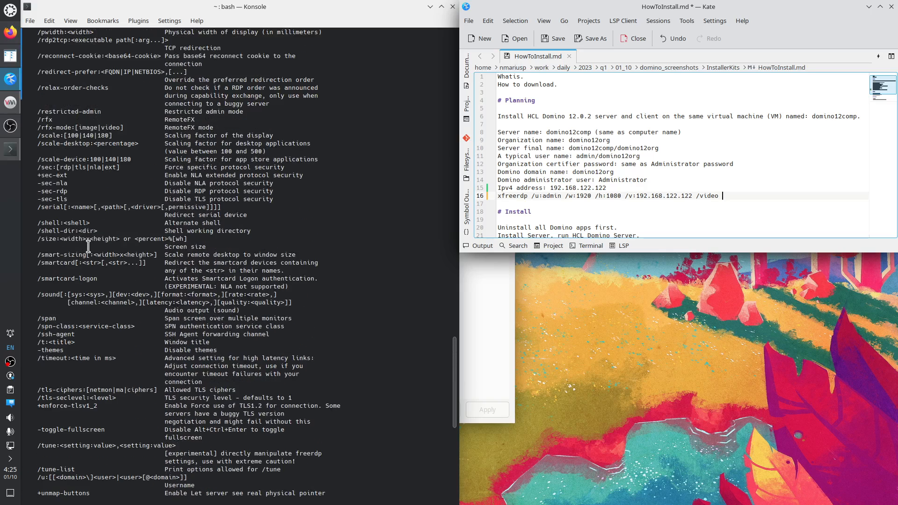
scroll(89, 247, up, 5)
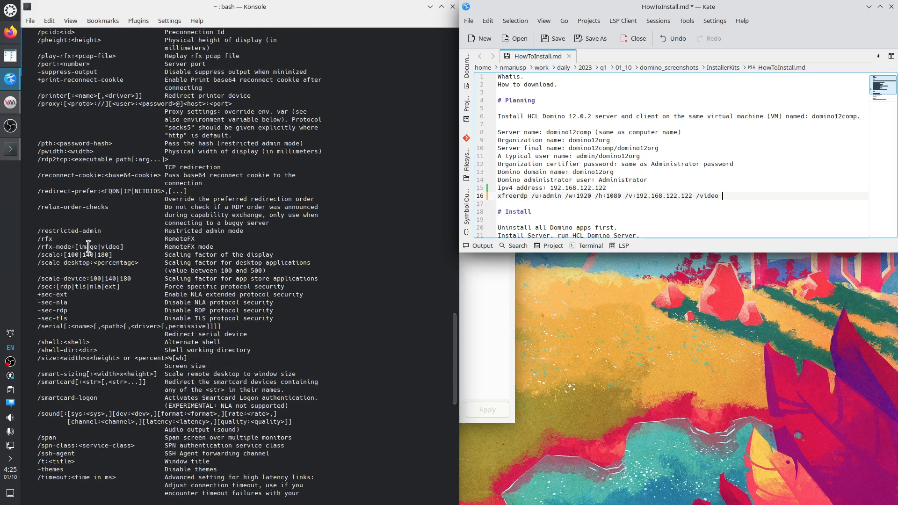
double_click(45, 239)
key(super+c)
click(767, 195)
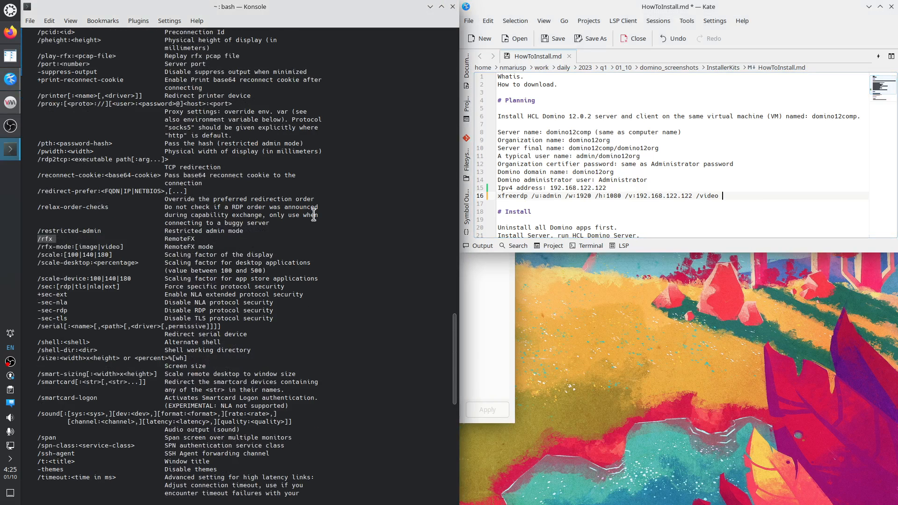
middle_click(762, 188)
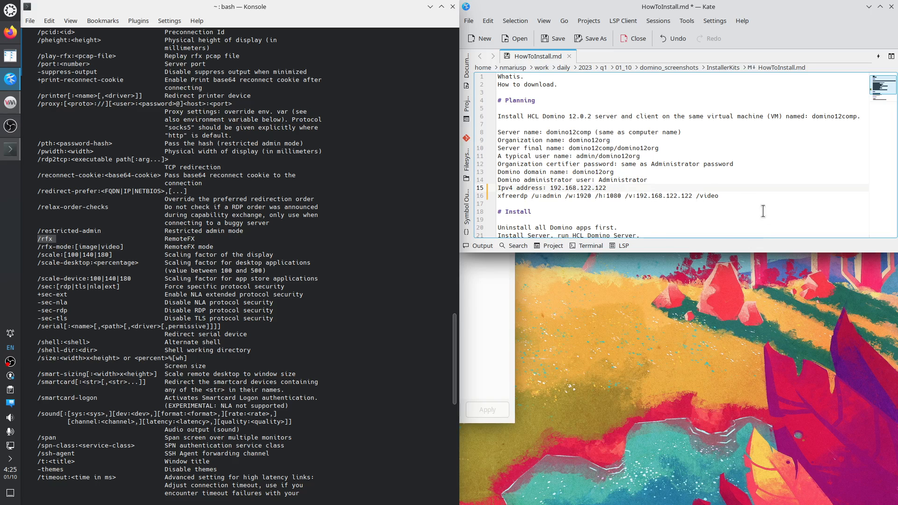
middle_click(740, 196)
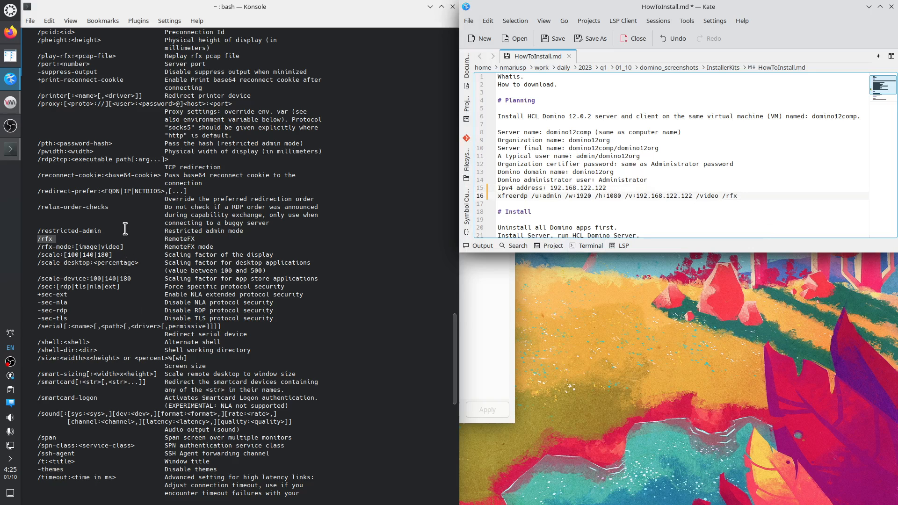
scroll(125, 227, up, 8)
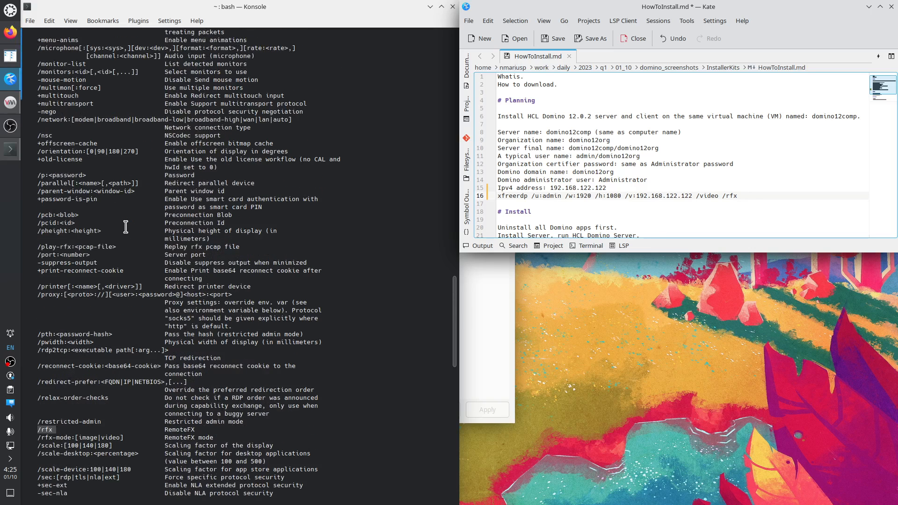
Add the /network option from the help to the command, trimmed to /network:lan.
drag(37, 120, 292, 119)
right_click(263, 122)
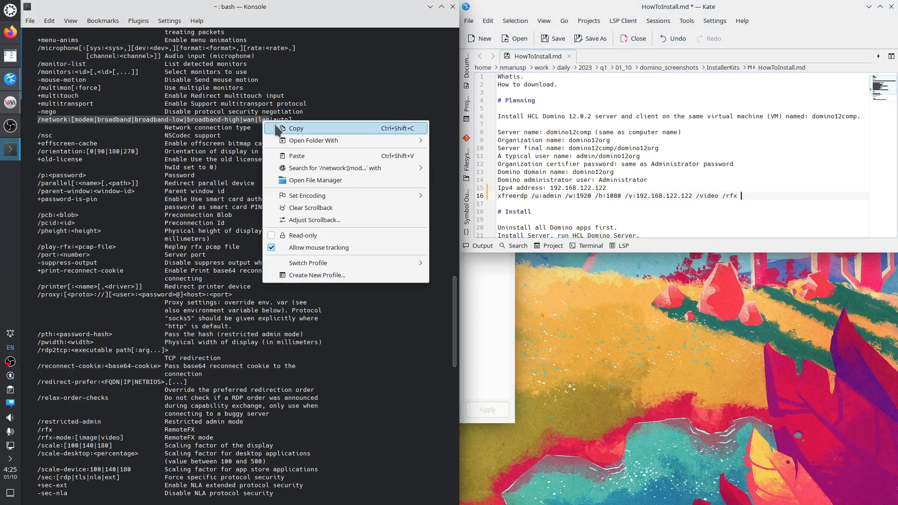
click(296, 128)
click(756, 197)
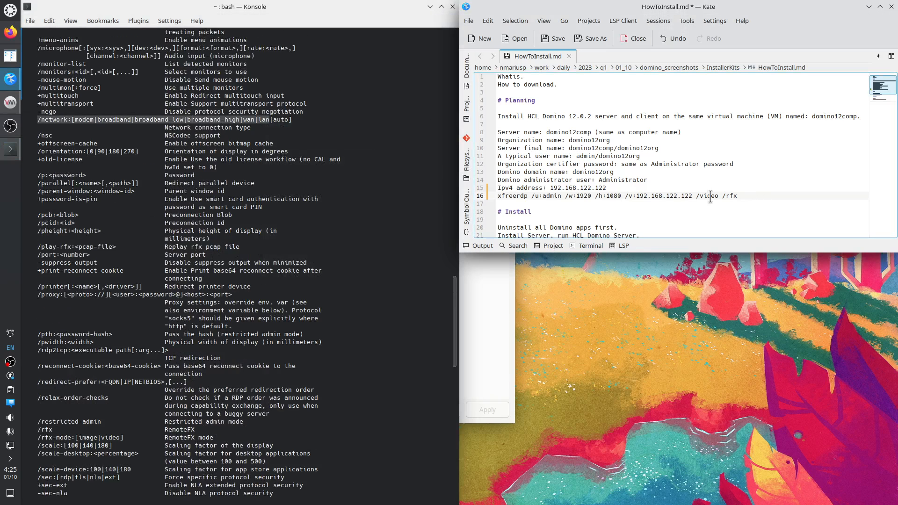
key(ctrl+v)
drag(775, 197, 618, 202)
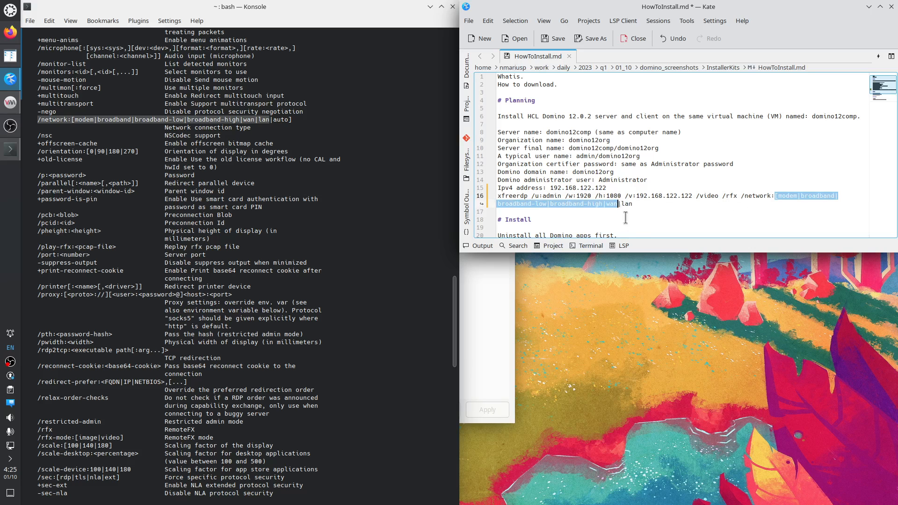
key(Delete)
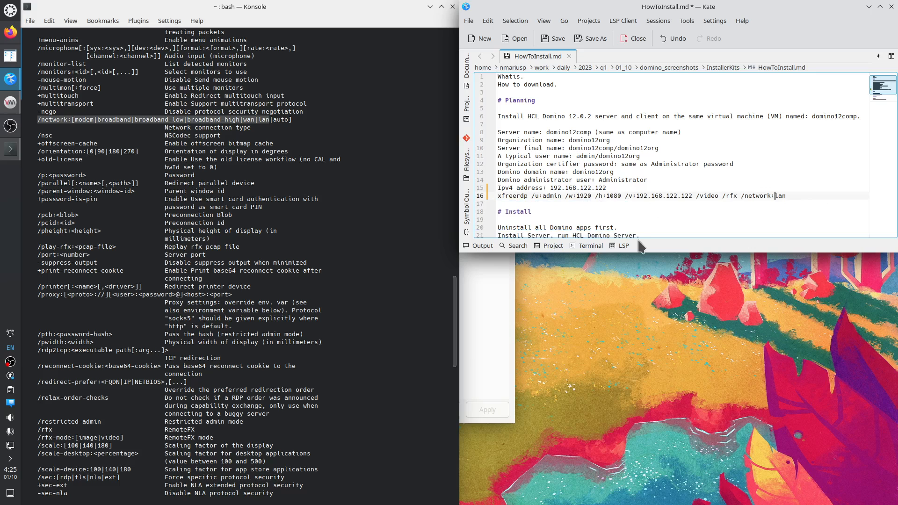
Append /dynamic-resolution from the help output to the end of the command line.
click(132, 148)
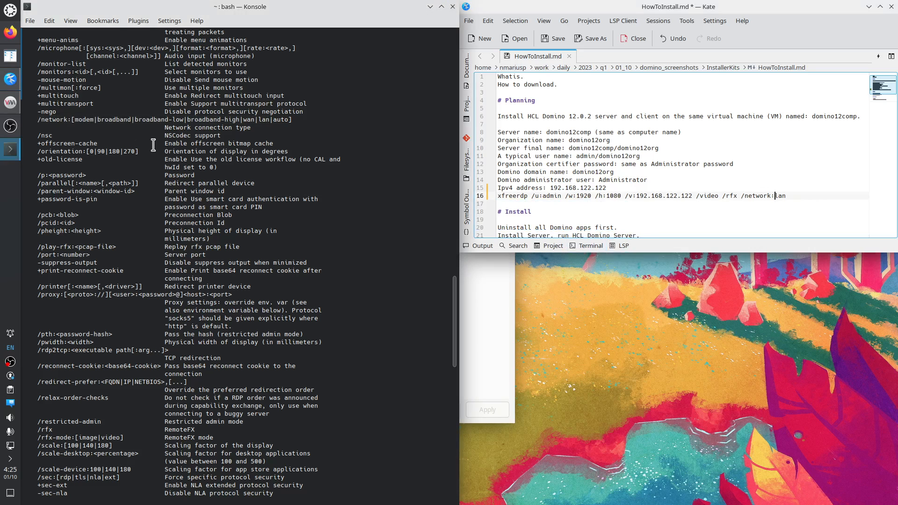
scroll(152, 156, up, 9)
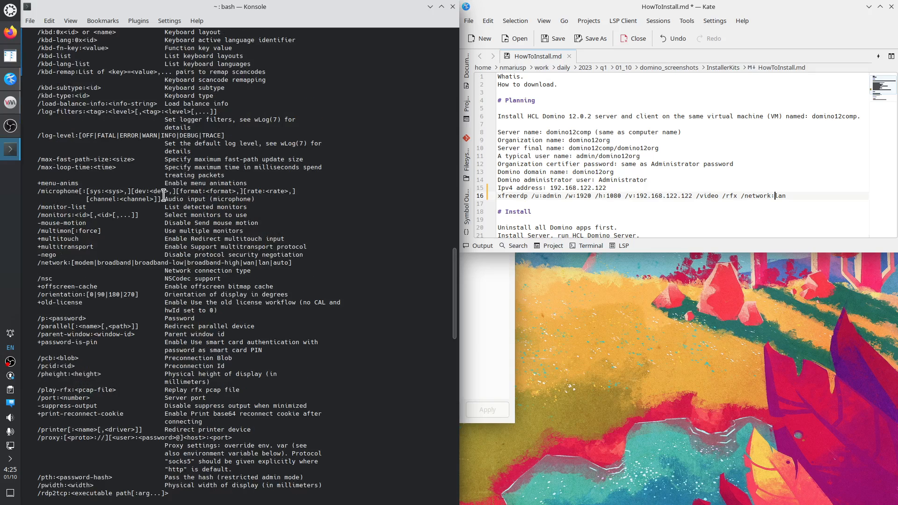
scroll(163, 194, up, 9)
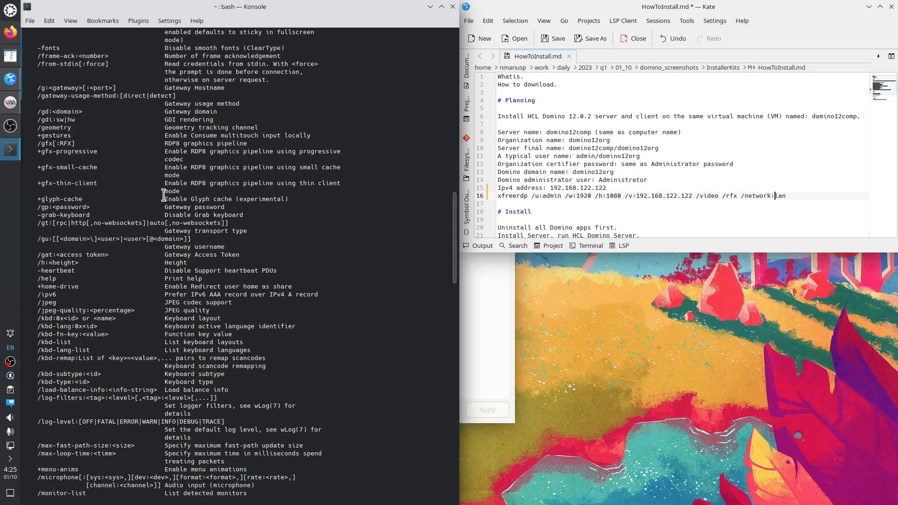
scroll(163, 194, up, 10)
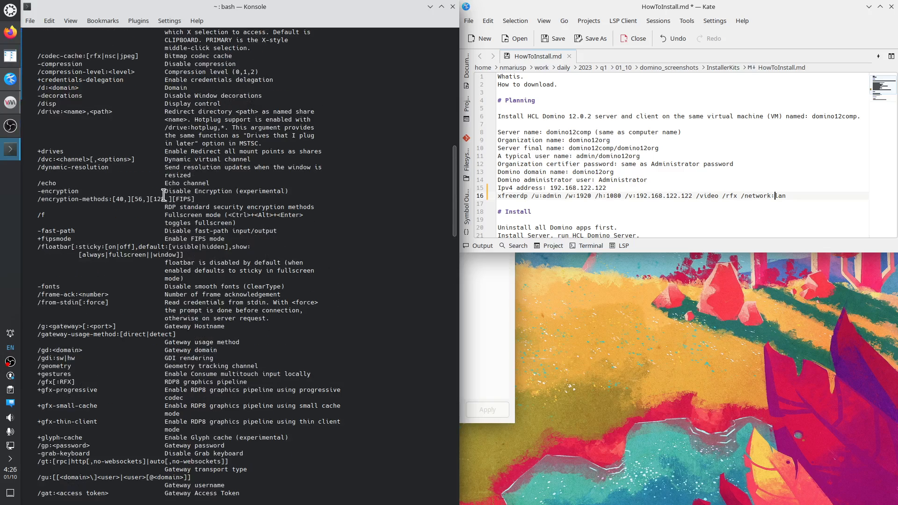
scroll(163, 195, up, 6)
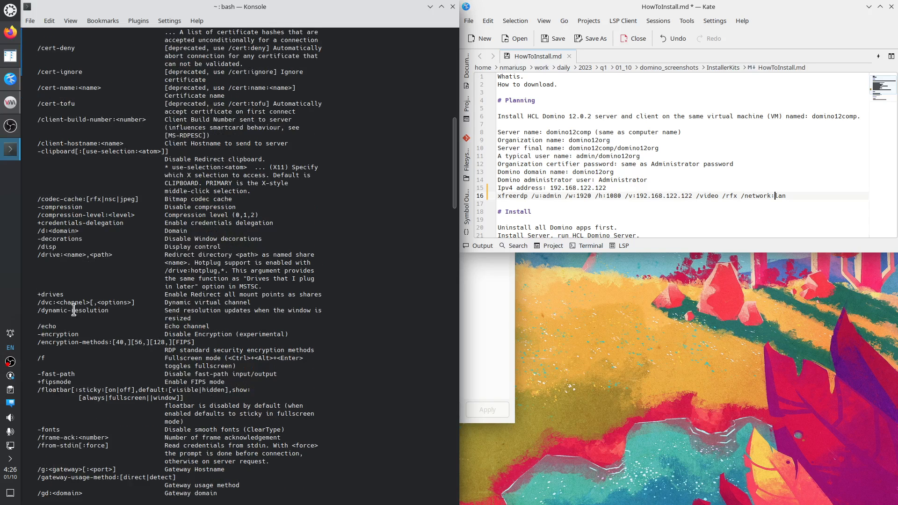
drag(37, 311, 112, 310)
right_click(101, 312)
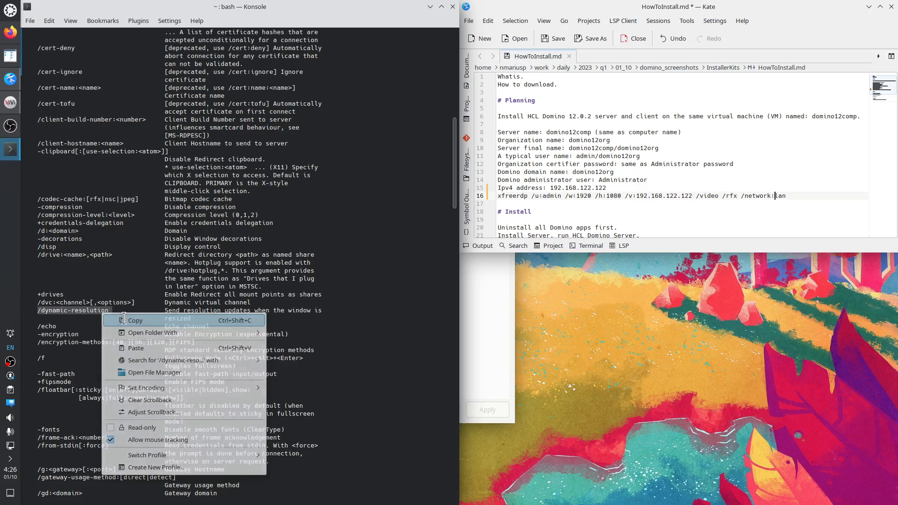
click(122, 318)
click(795, 195)
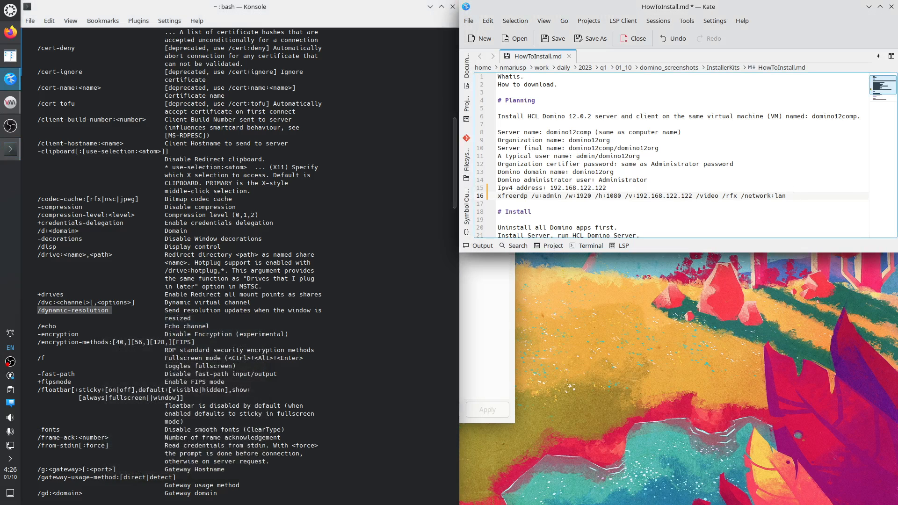
key(ctrl+v)
scroll(257, 233, up, 4)
scroll(257, 233, up, 15)
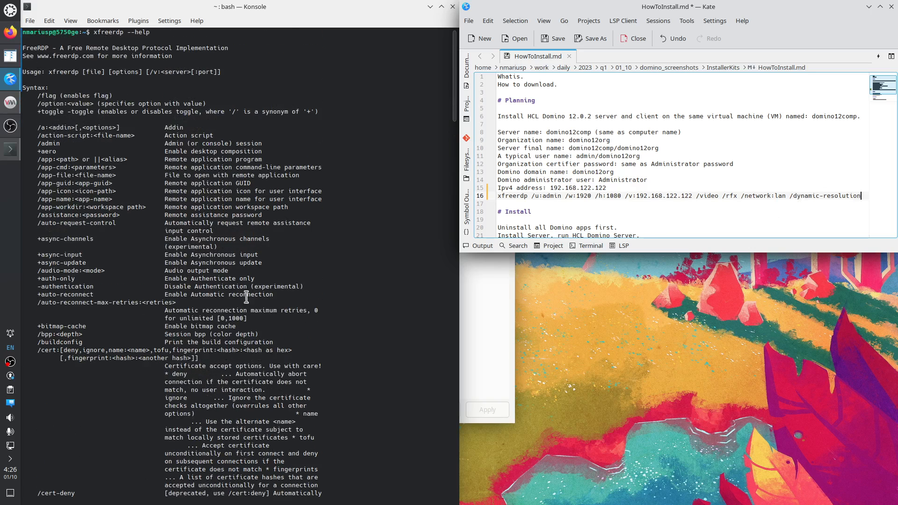
Copy the finished xfreerdp command from line 16 and run it in Konsole.
drag(498, 196, 862, 195)
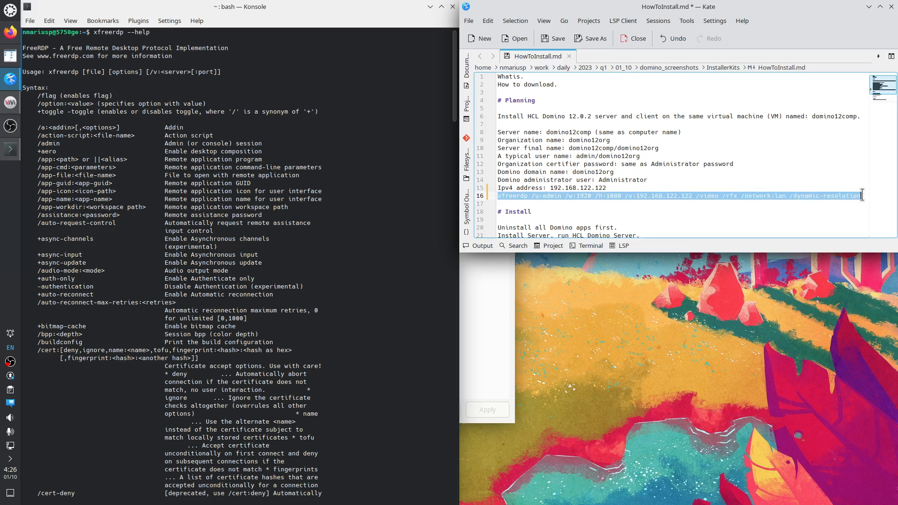
right_click(843, 195)
click(796, 216)
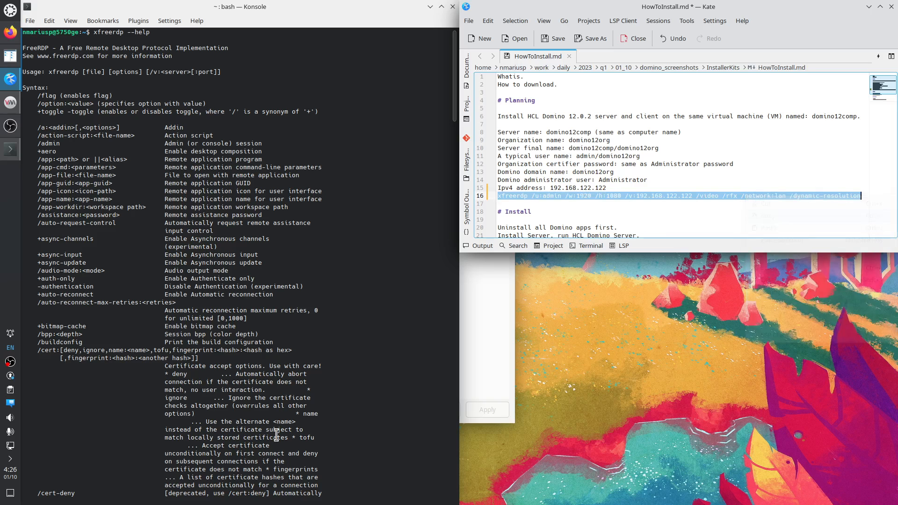
click(202, 497)
right_click(202, 497)
click(222, 349)
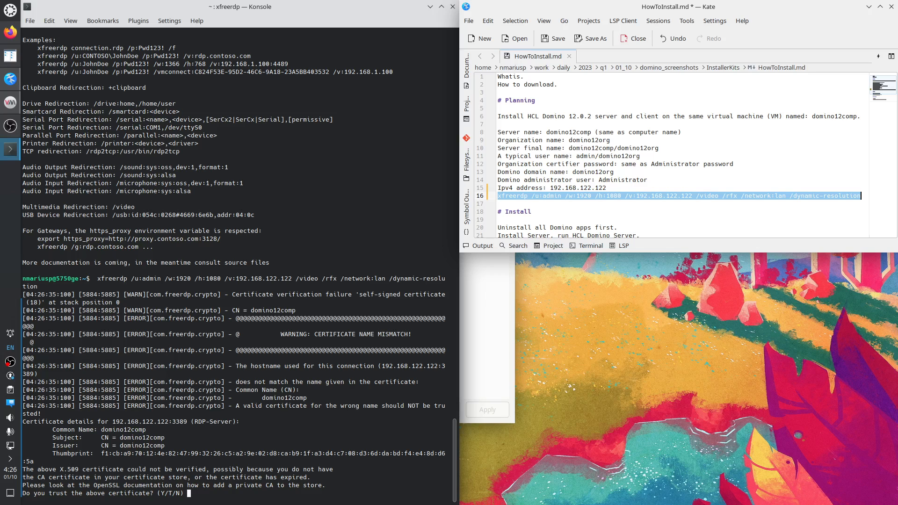
Answer Y to trust the VM's certificate and submit the password to connect.
text(Y)
key(Return)
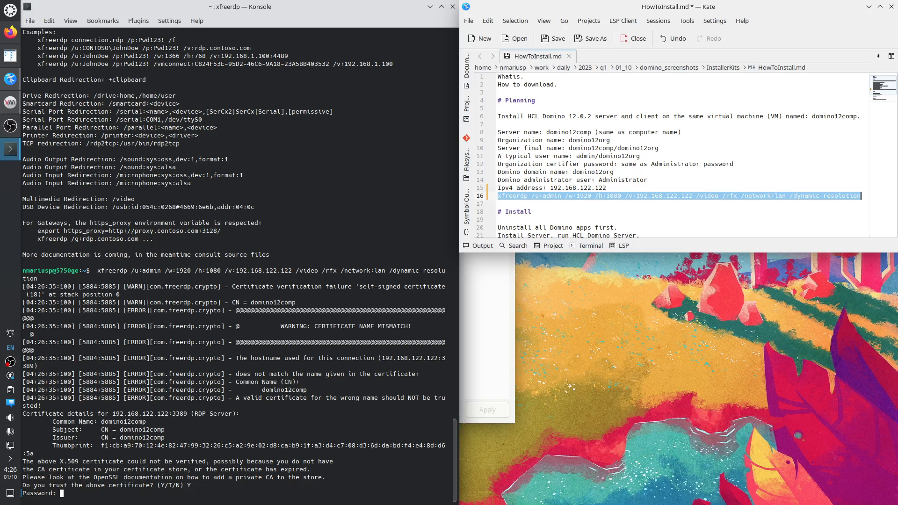
key(Return)
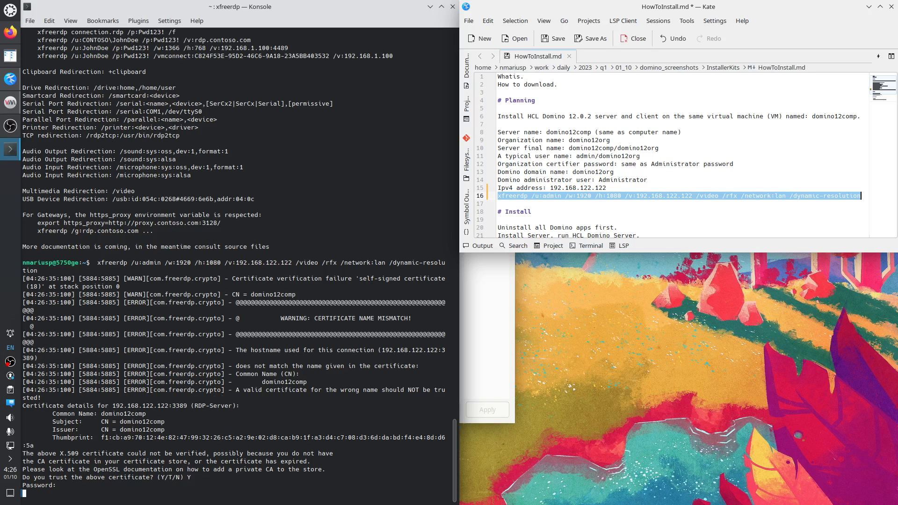
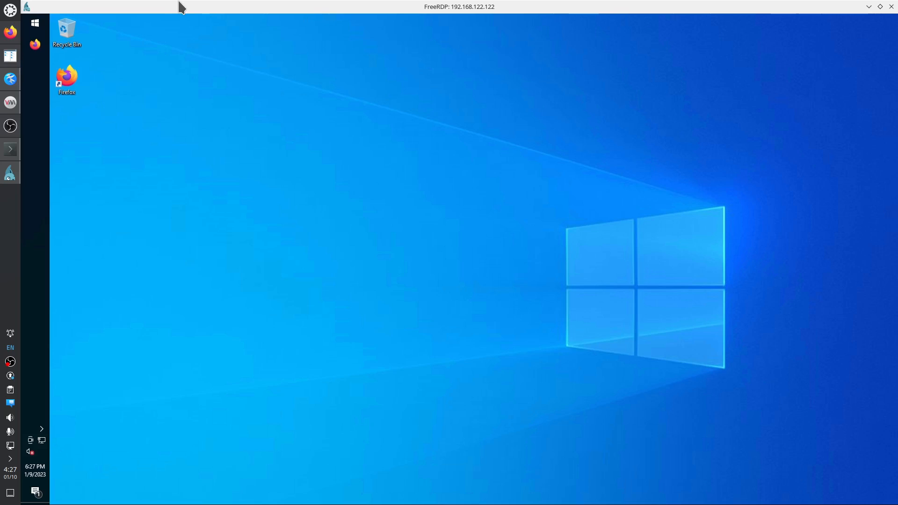
Check the HowToInstall.md notes, return to the remote Windows desktop and open Firefox's taskbar jump list.
click(11, 79)
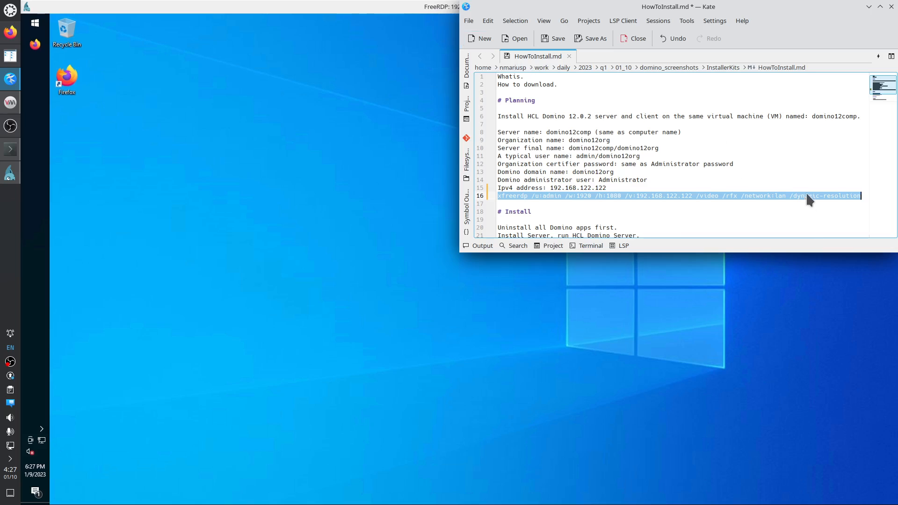
click(330, 8)
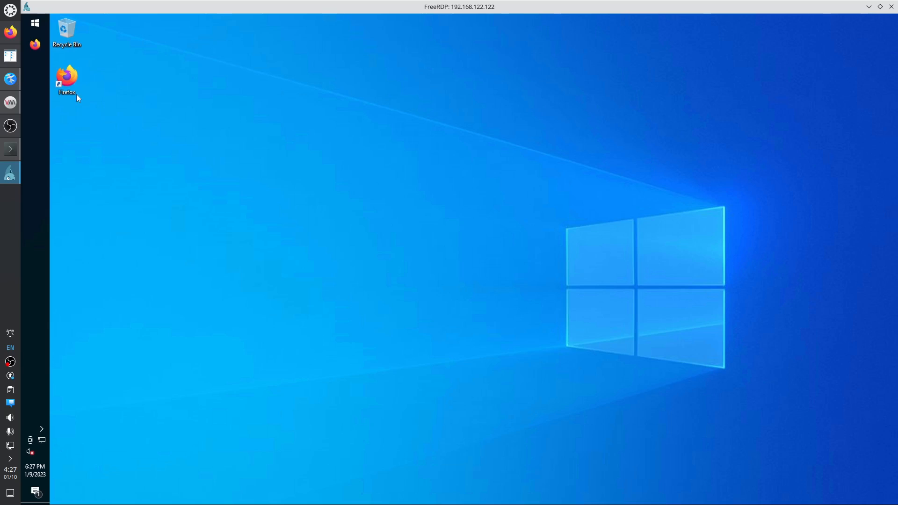
click(129, 5)
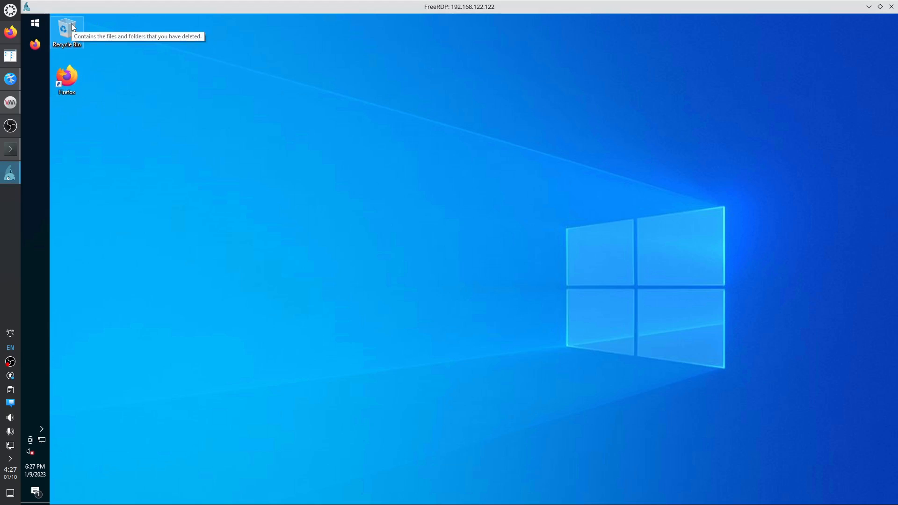
click(67, 79)
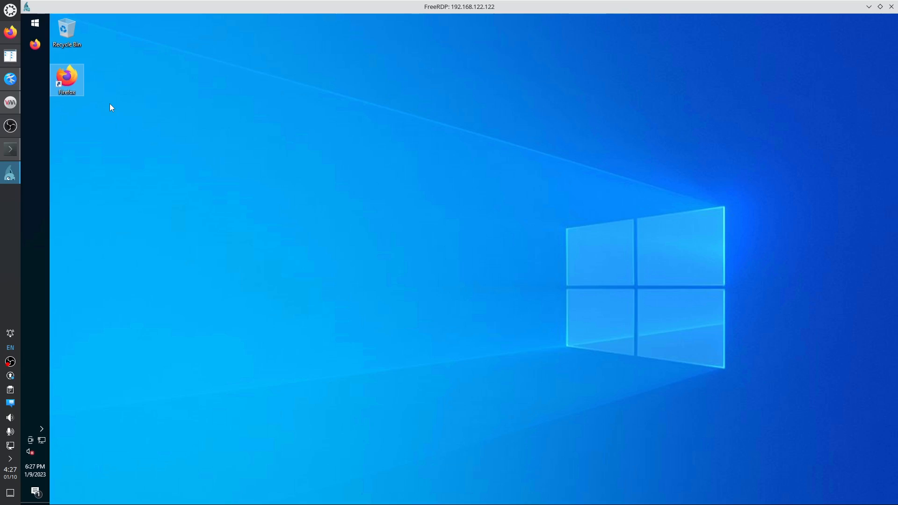
right_click(77, 84)
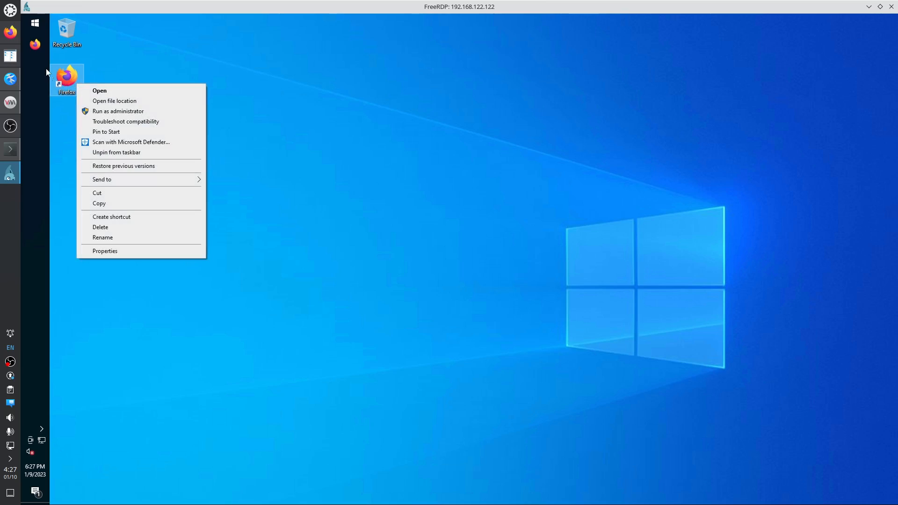
right_click(39, 46)
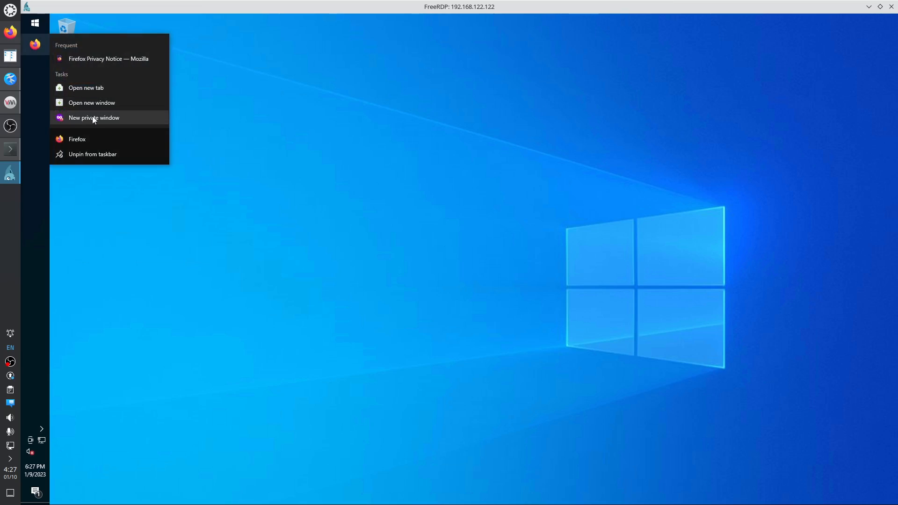
Open a new private Firefox window, decline the default-browser prompt and consult the install steps in the notes.
click(94, 118)
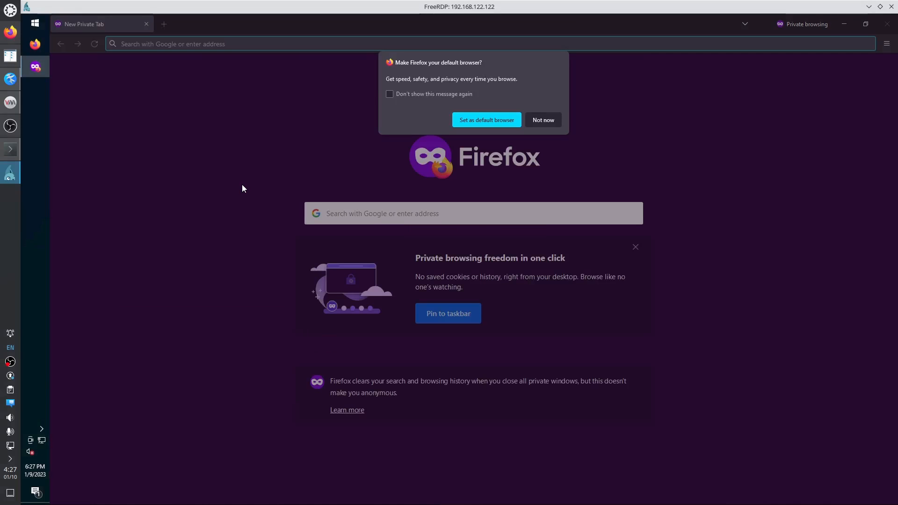
click(486, 120)
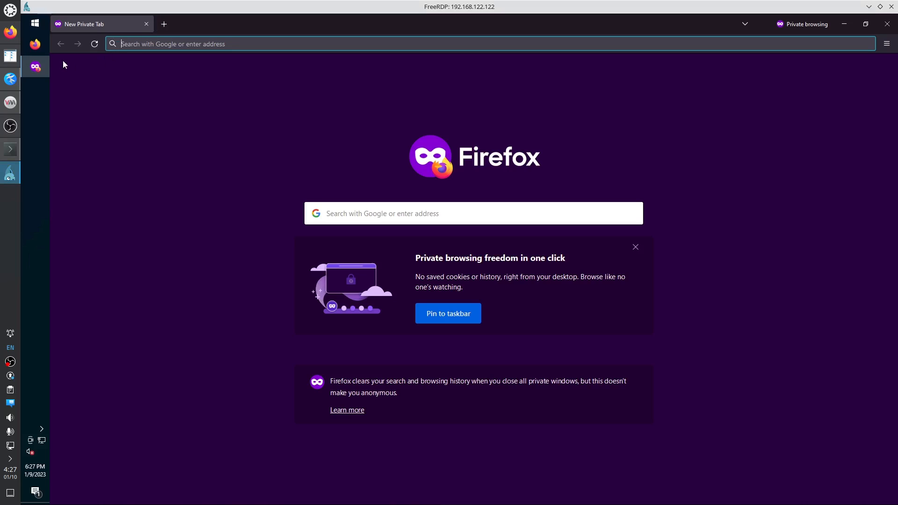
click(10, 79)
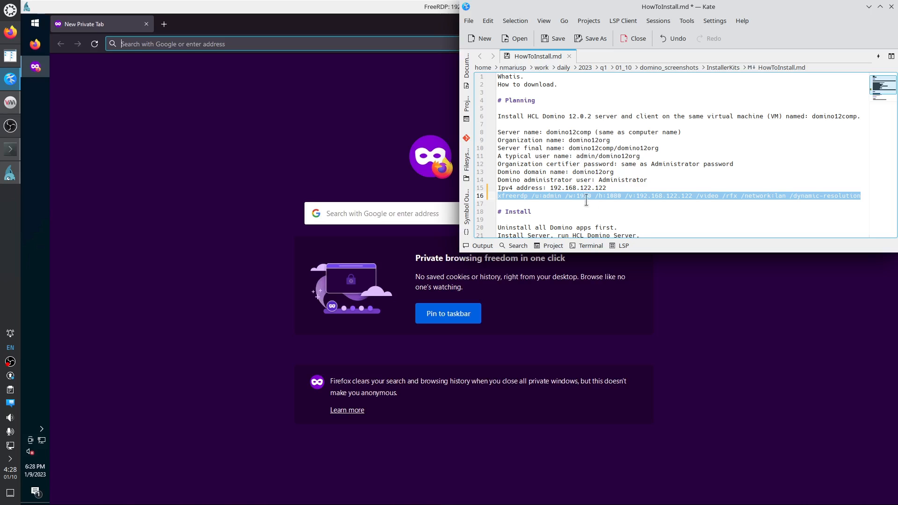
scroll(586, 200, down, 2)
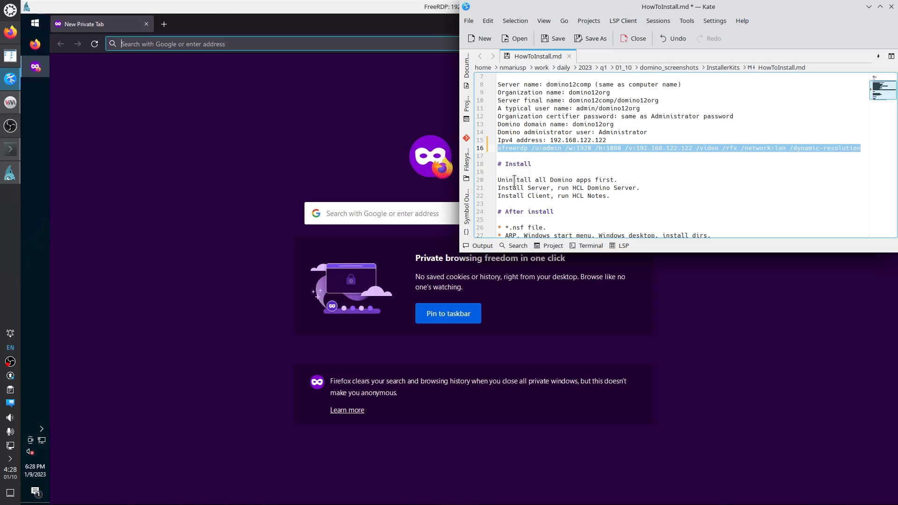
drag(508, 179, 595, 195)
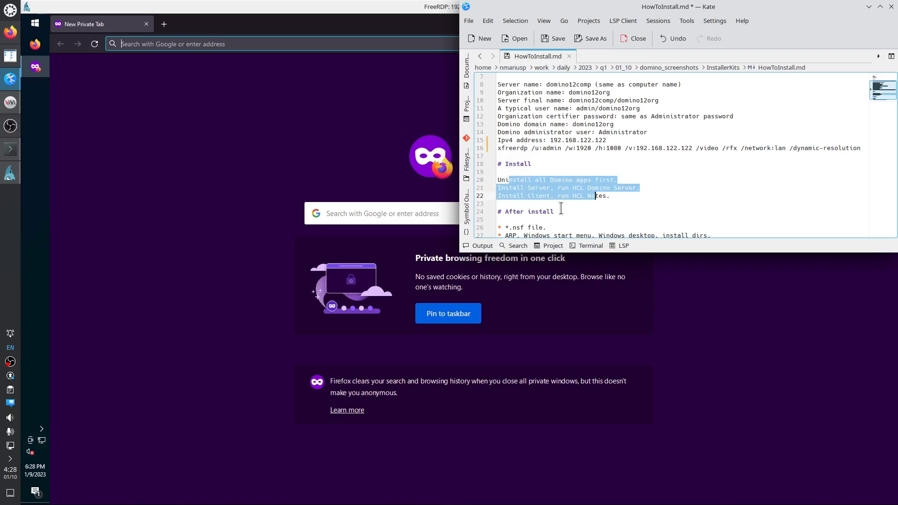
click(262, 44)
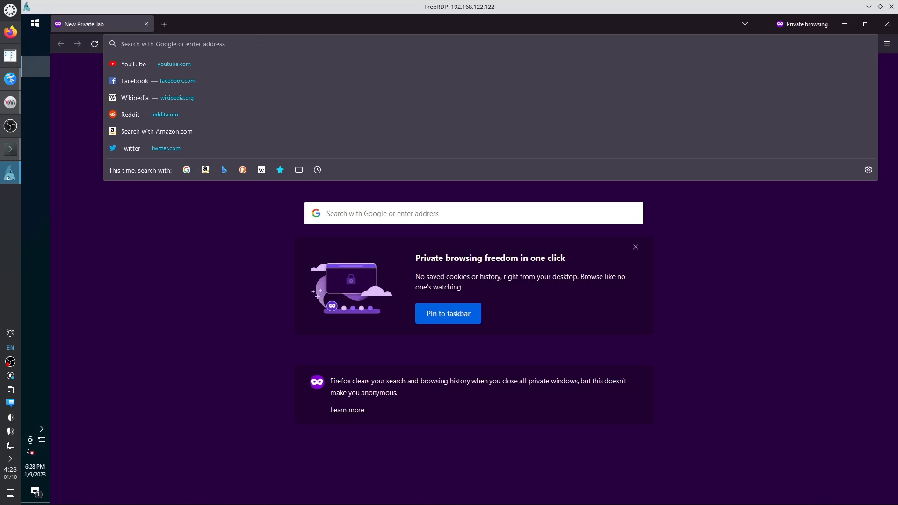
Search '7 zip', go to 7-zip.org and pick the 64-bit x64 installer download.
text(7 zip)
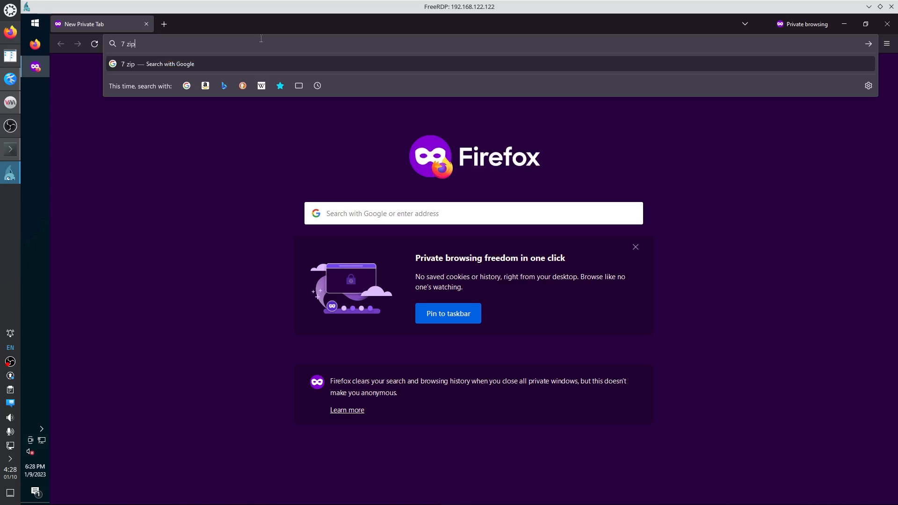
key(Return)
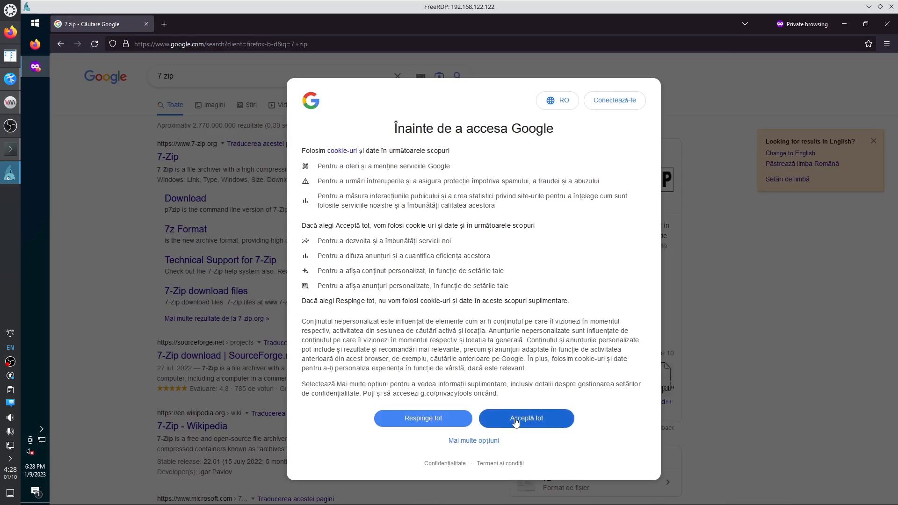
click(514, 421)
click(777, 155)
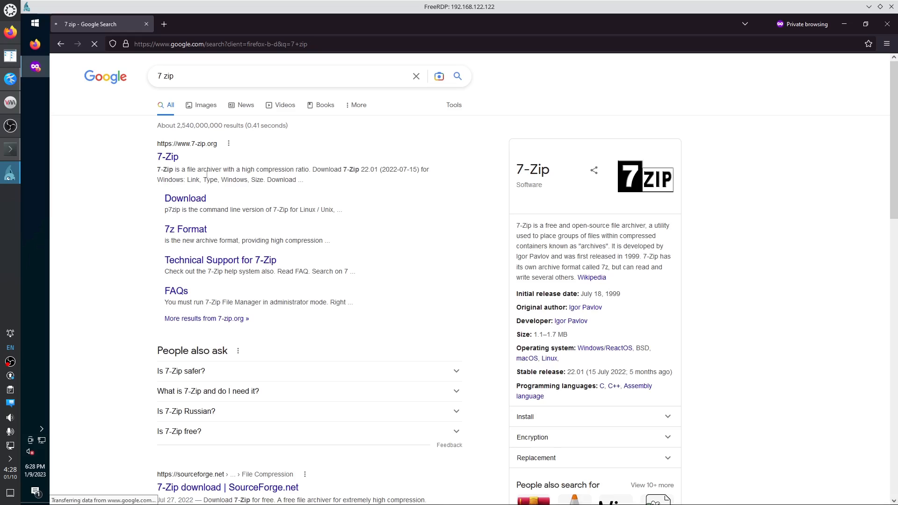
click(169, 158)
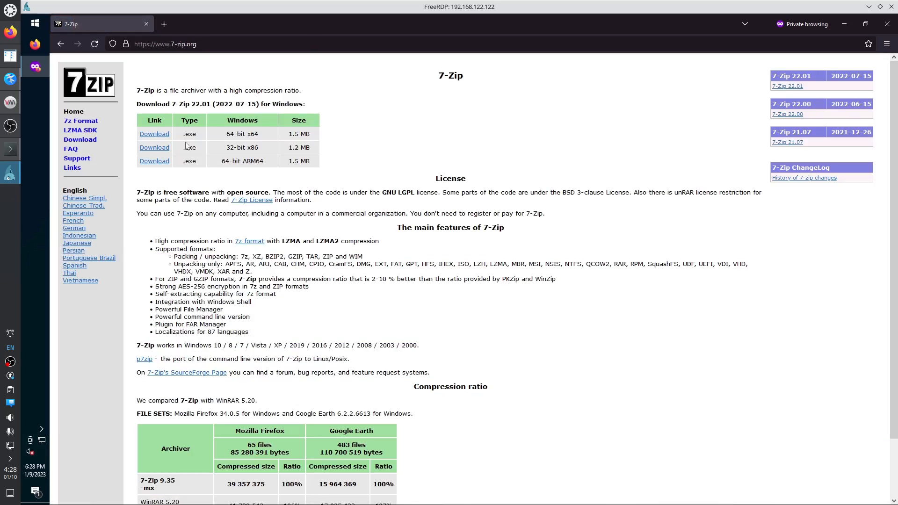
click(158, 136)
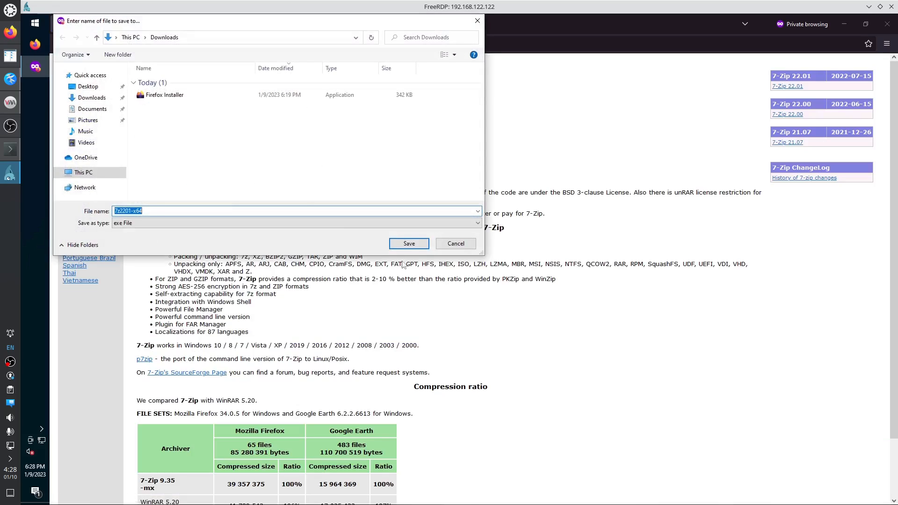
Save and run 7z2201-x64.exe, installing 7-Zip into the default folder.
click(406, 244)
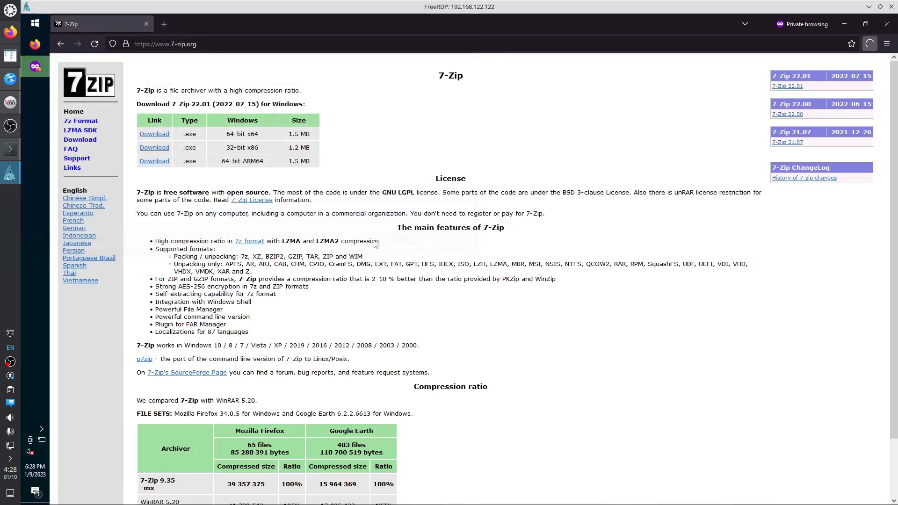
click(713, 66)
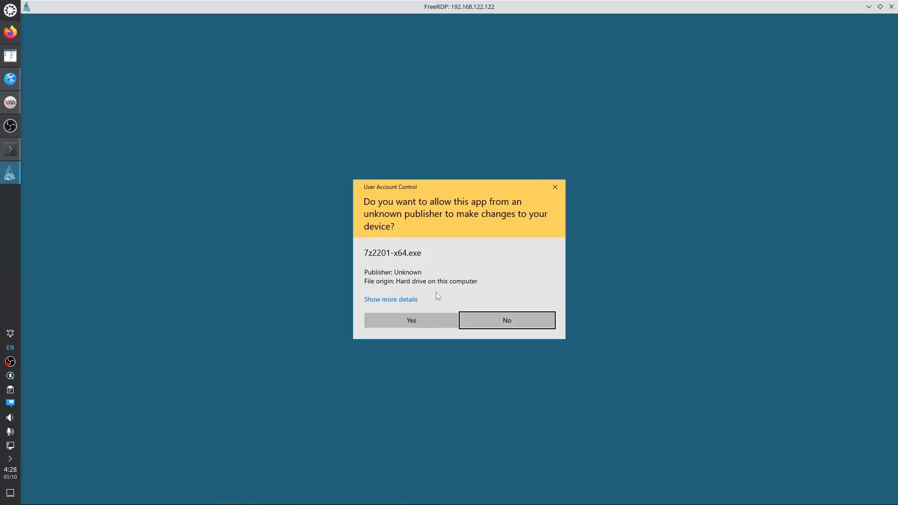
click(429, 321)
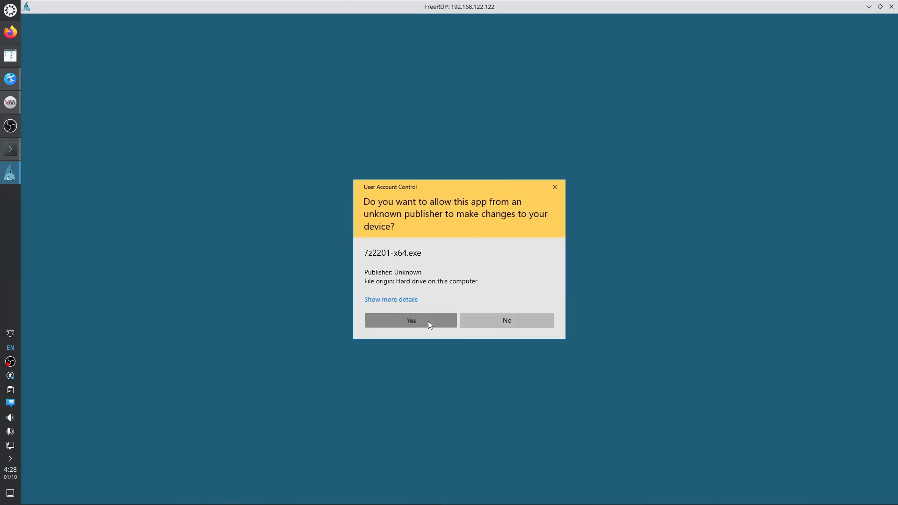
click(446, 297)
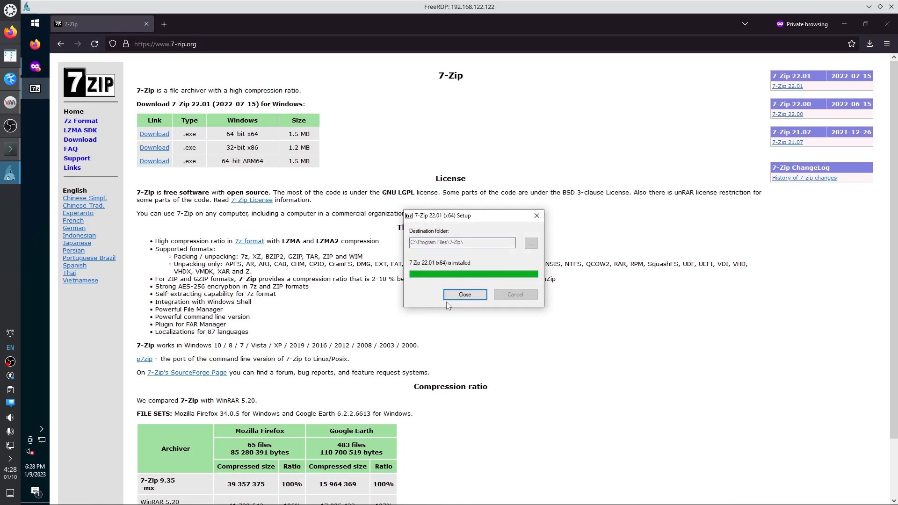
click(465, 295)
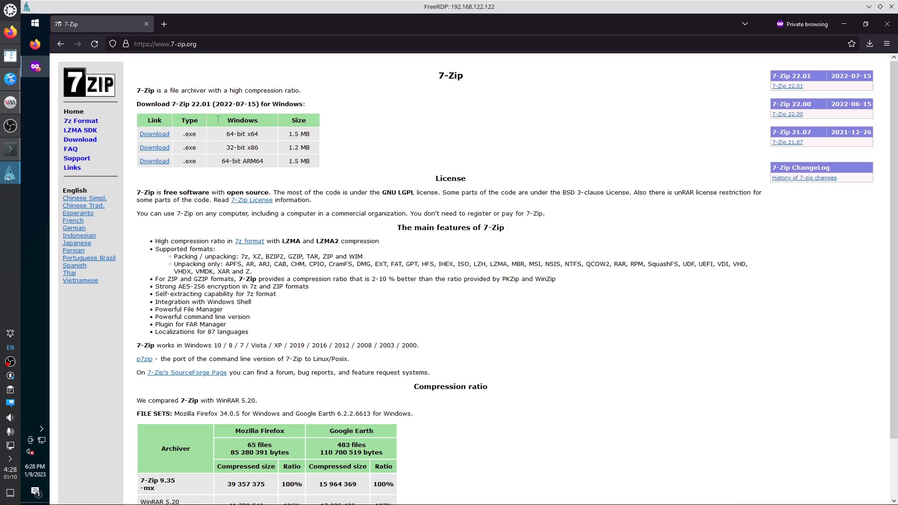
click(217, 46)
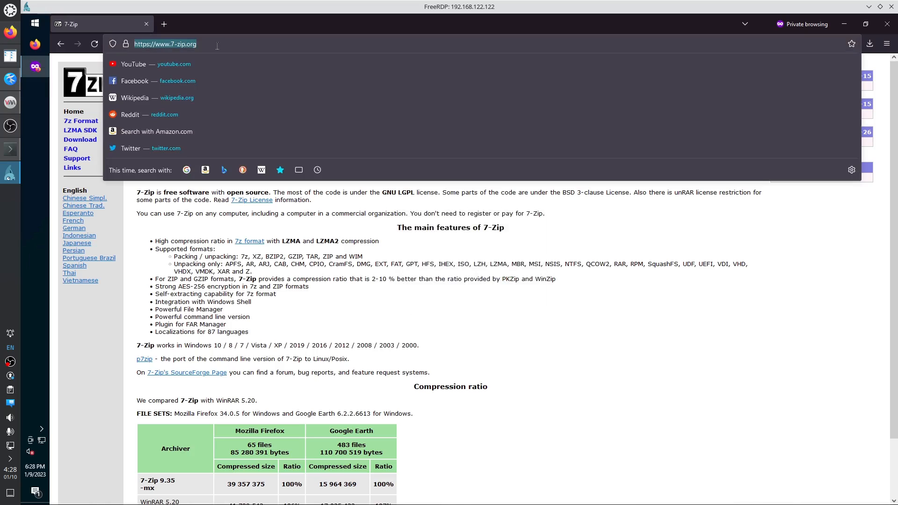
Search 'double commander' and save the 64-bit portable doublecmd-1.0.9.x86_64-win64.zip from SourceForge.
text(double co)
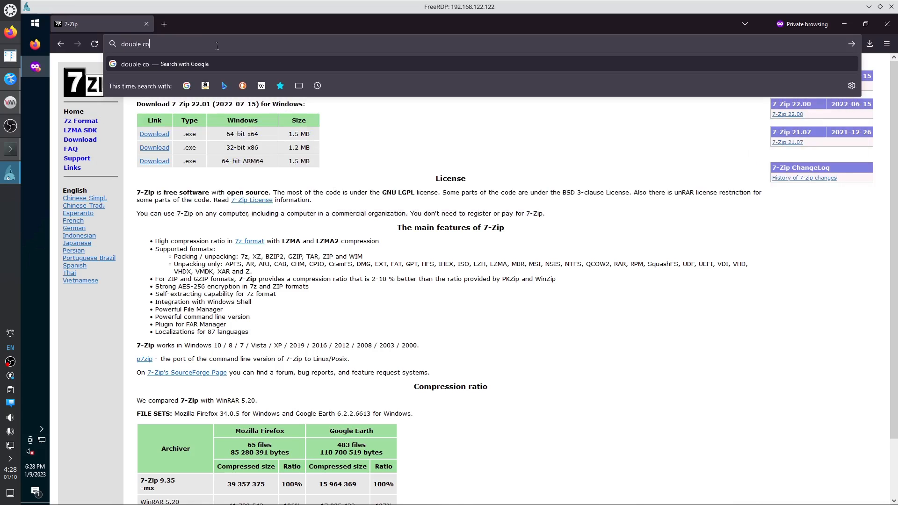
text(mmander)
key(Return)
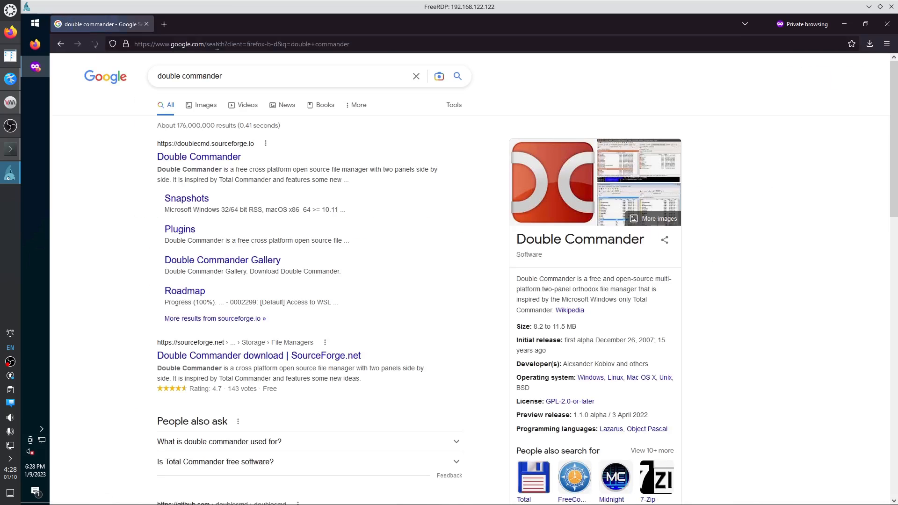
click(211, 158)
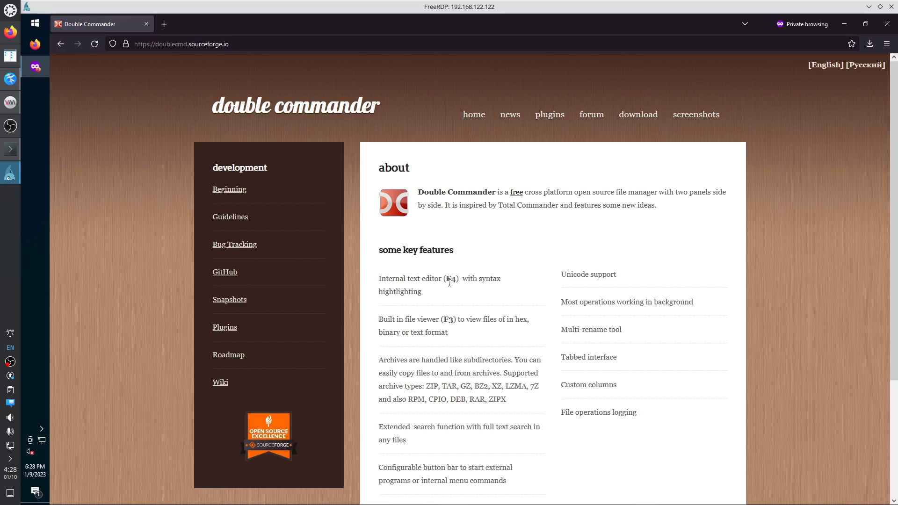
click(643, 114)
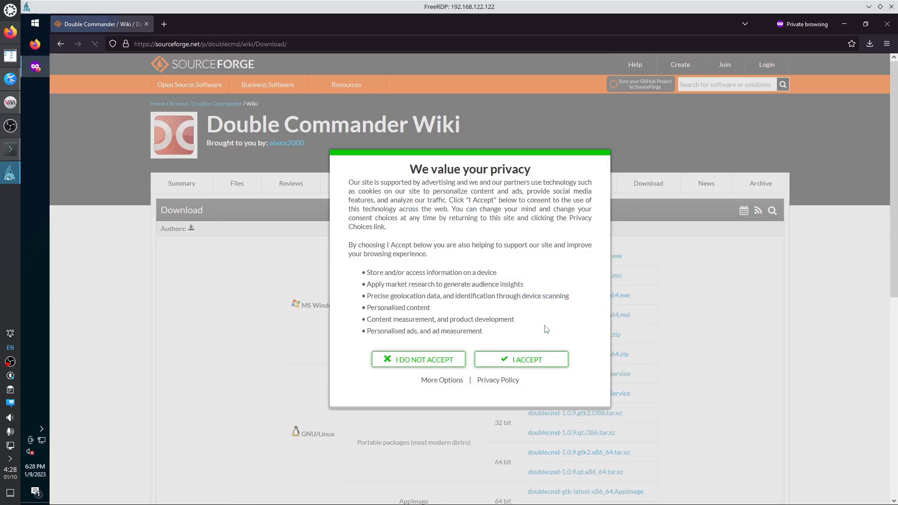
click(513, 362)
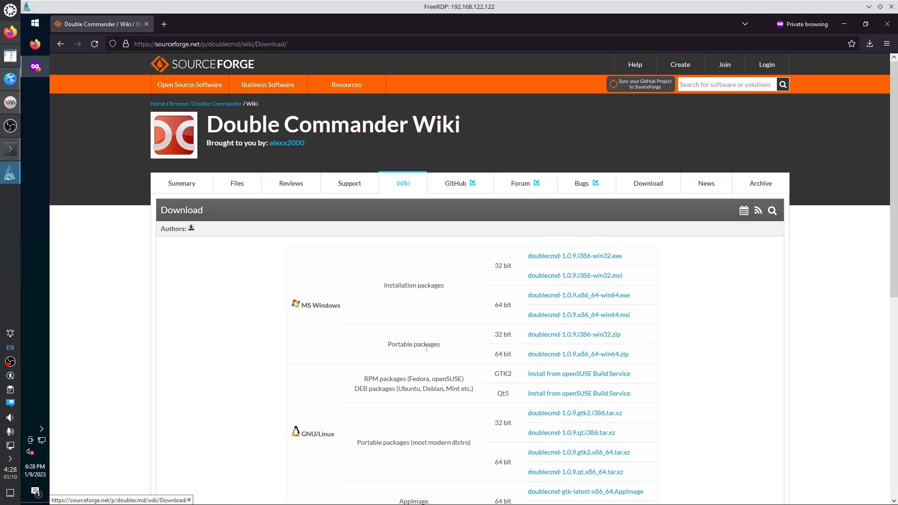
click(562, 358)
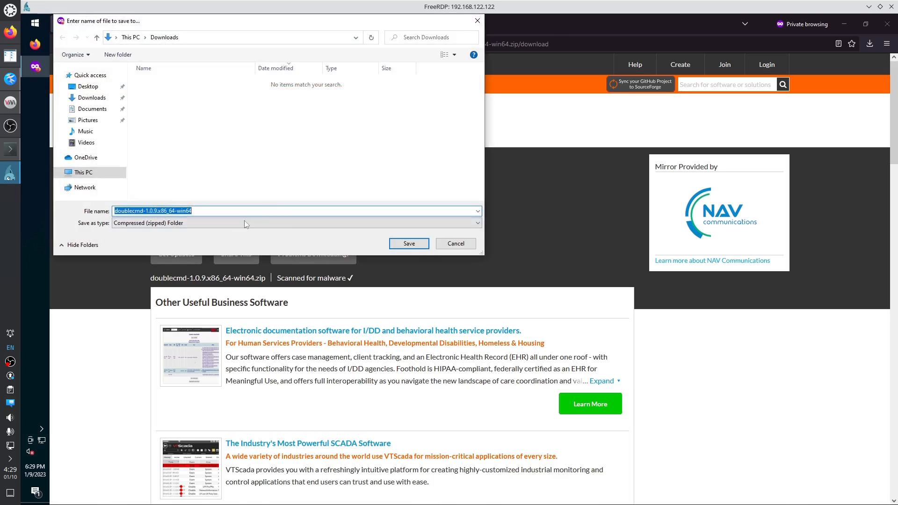
key(Return)
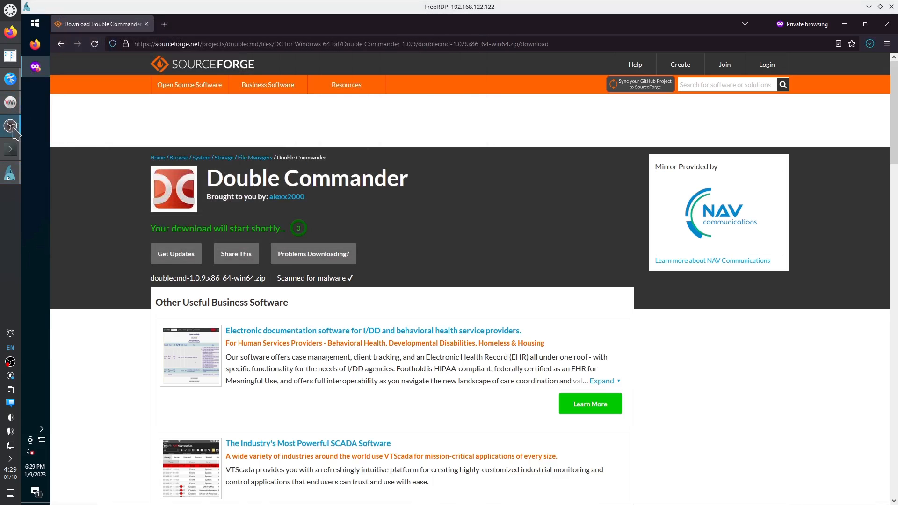
click(11, 149)
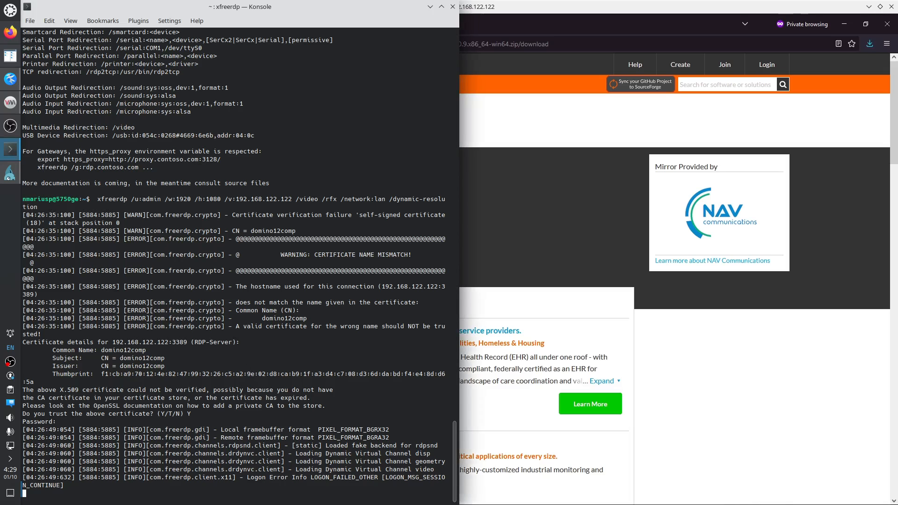
End the remote session, run xfreerdp --help and copy the /bpp: option name.
key(ctrl+c)
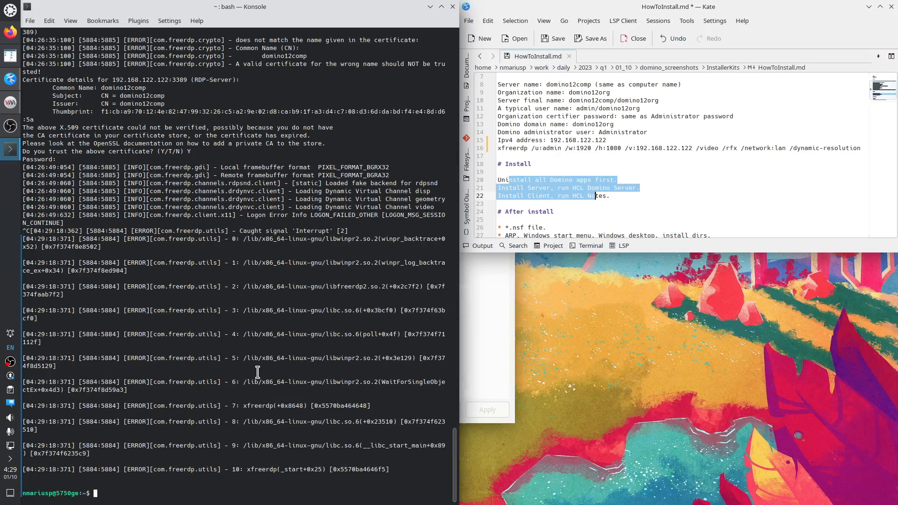
key(Up)
key(Up)
key(Up)
key(Down)
key(Return)
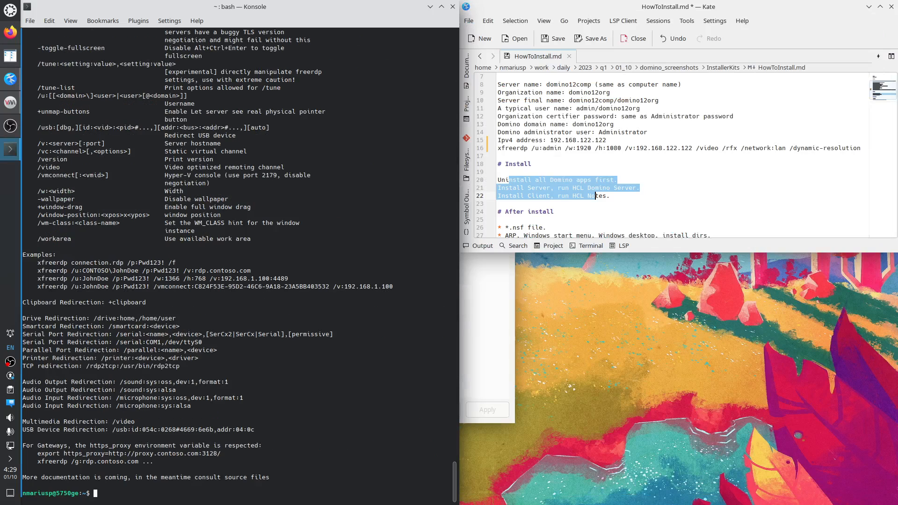
scroll(153, 322, up, 20)
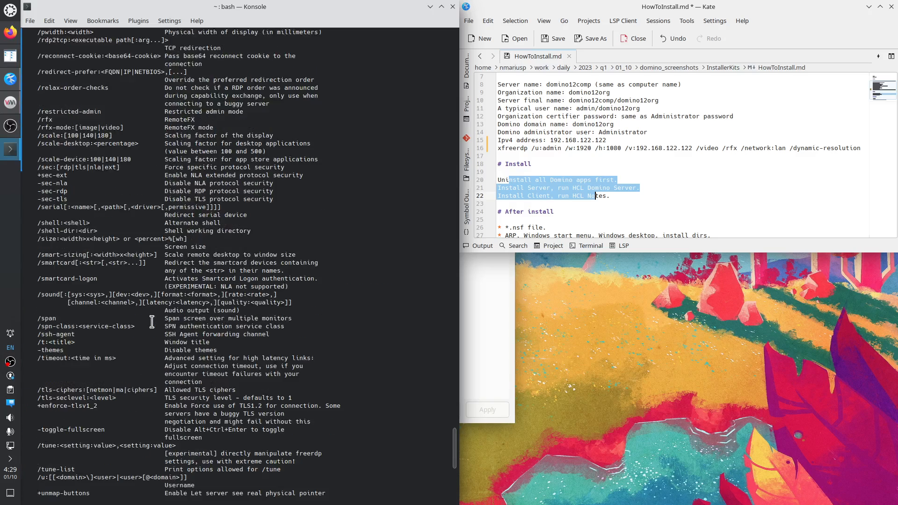
scroll(152, 322, up, 20)
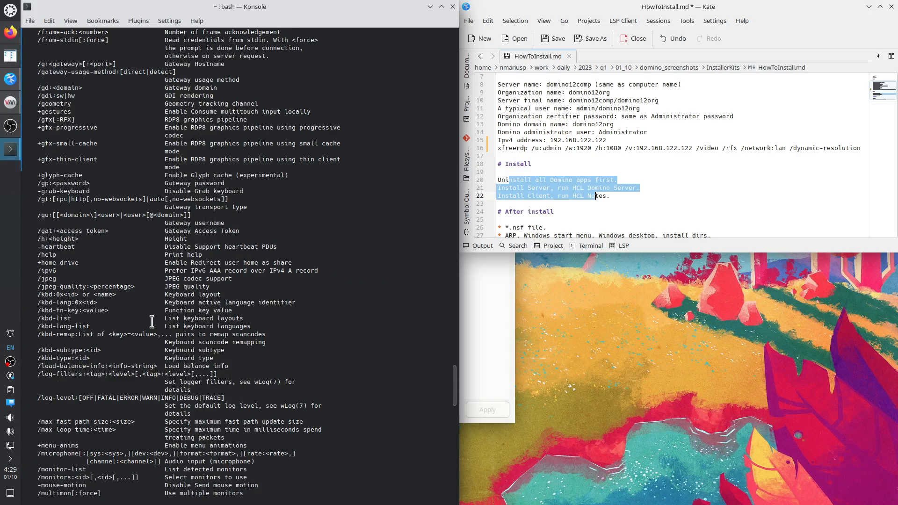
scroll(152, 322, up, 17)
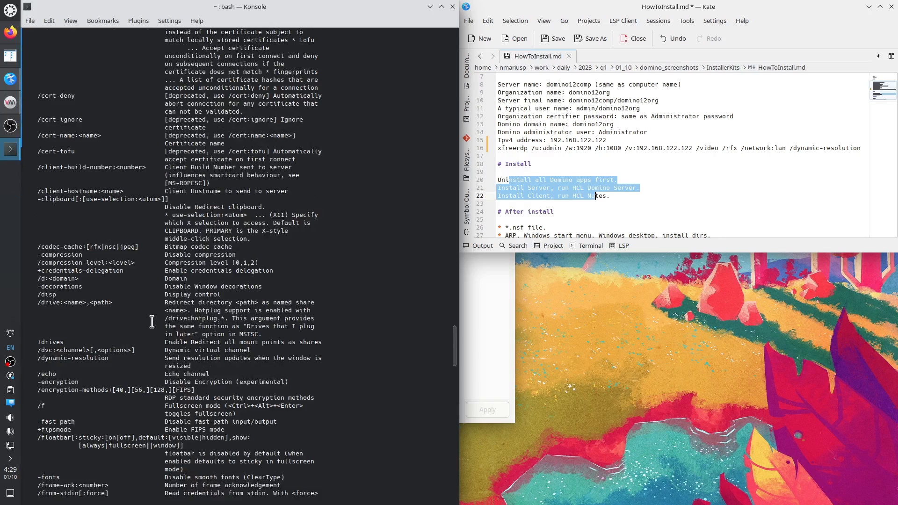
scroll(152, 322, up, 12)
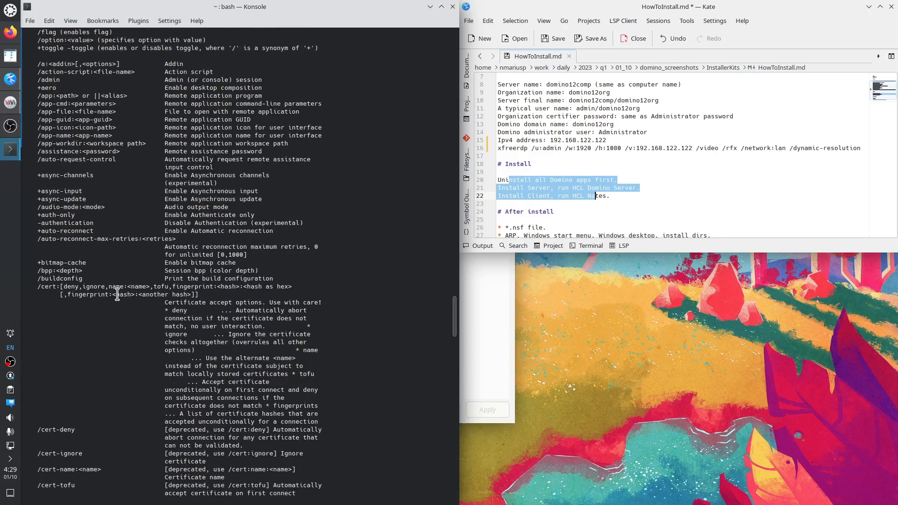
drag(38, 270, 57, 270)
right_click(51, 270)
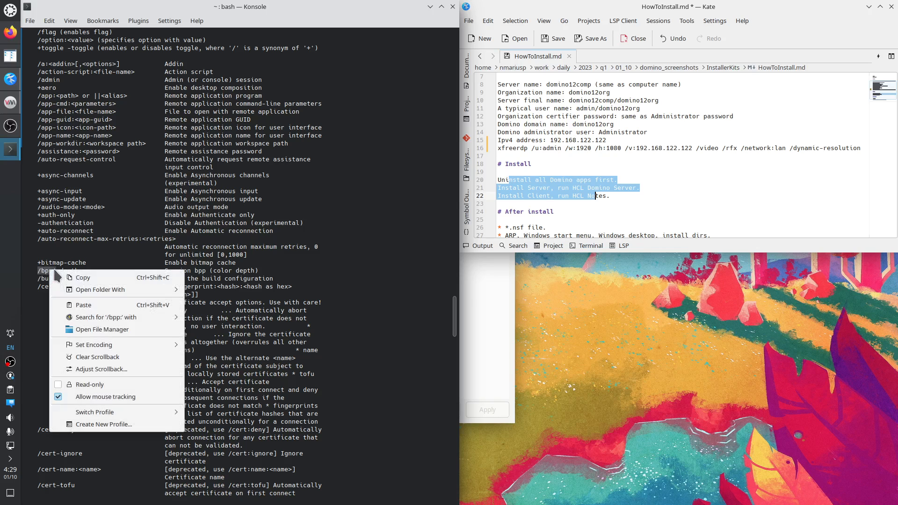
click(64, 277)
Append /bpp:32 to the saved xfreerdp command, run it in Konsole and log in.
click(862, 148)
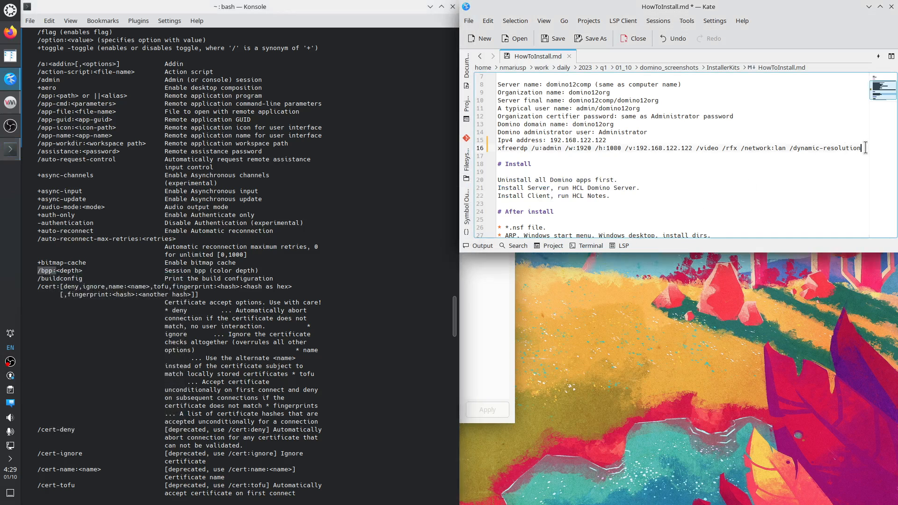
key(ctrl+v)
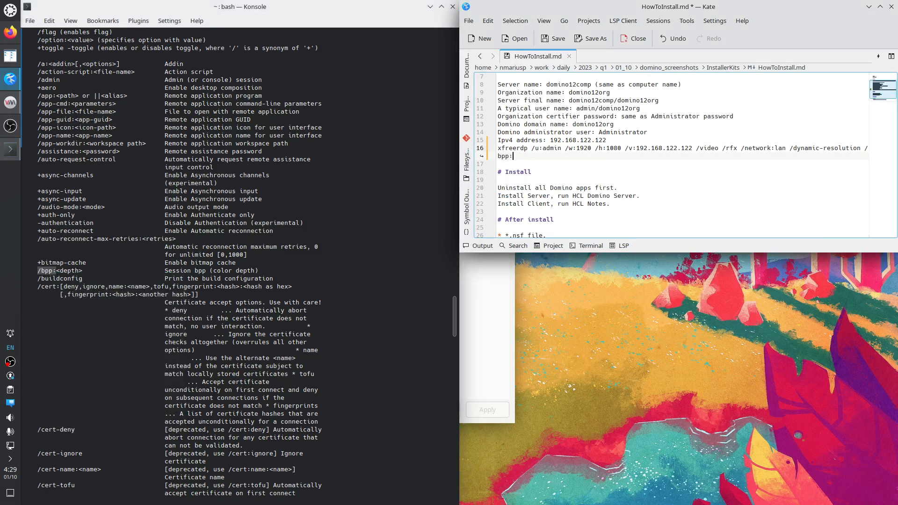
text(32)
drag(589, 161, 521, 148)
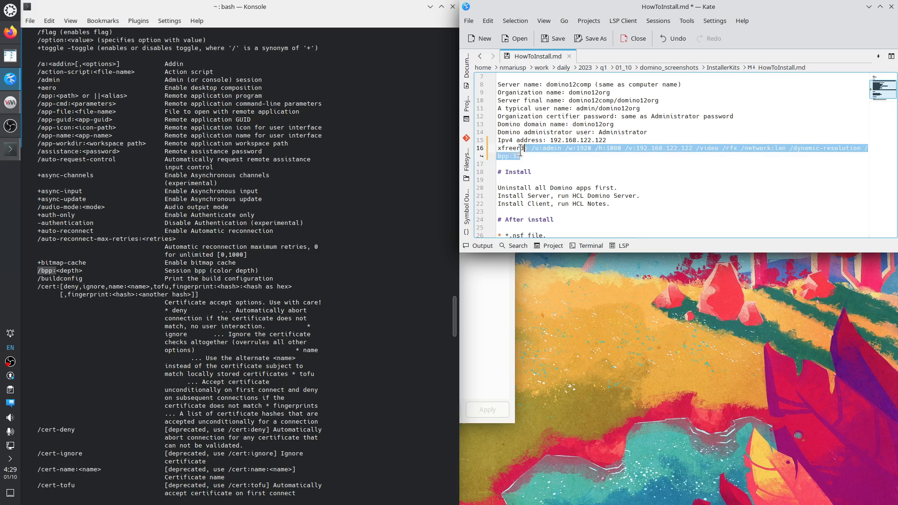
right_click(259, 461)
click(302, 335)
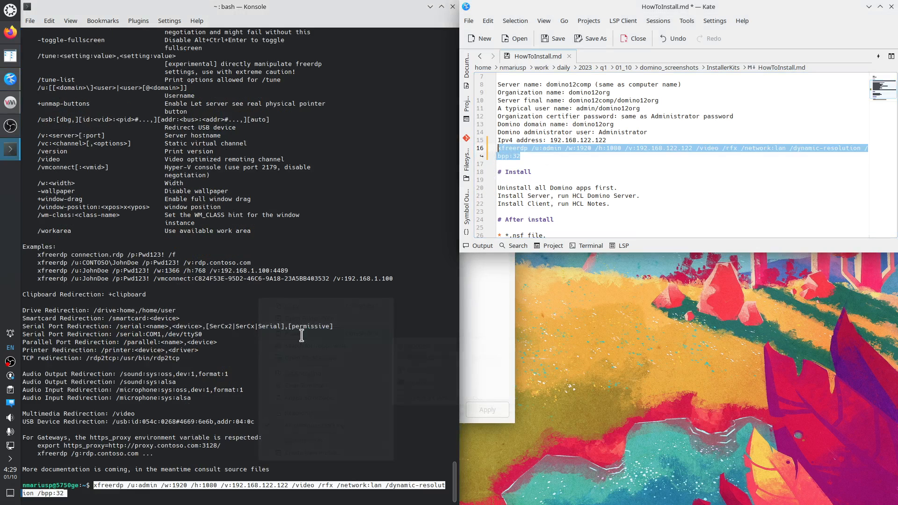
key(Return)
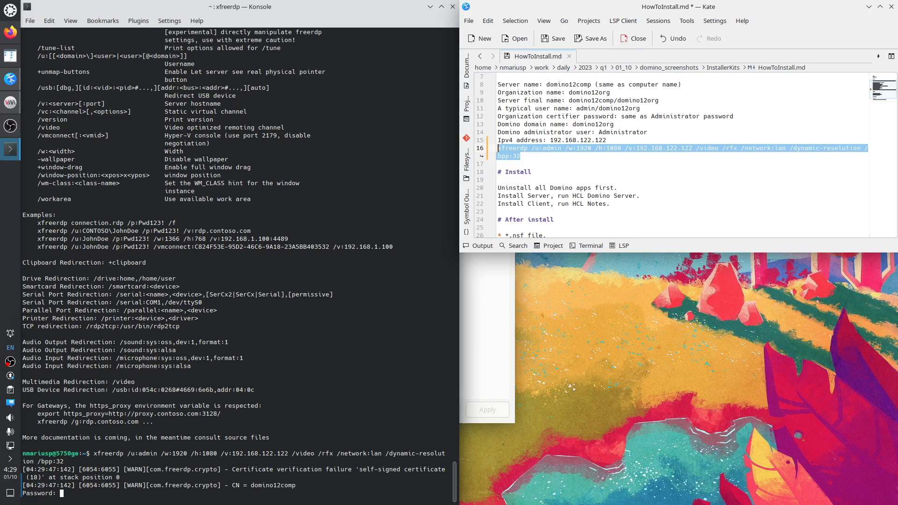
key(Return)
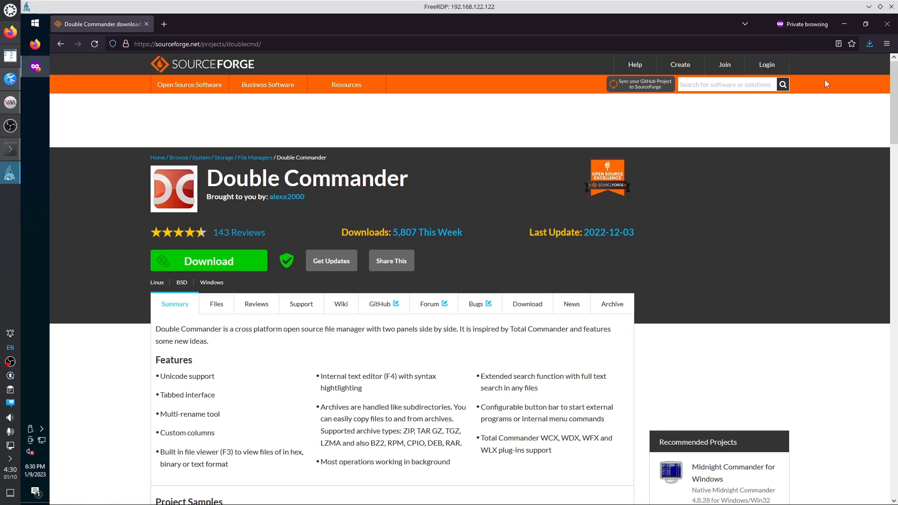
Show the downloaded doublecmd zip in its folder and cut it.
click(870, 44)
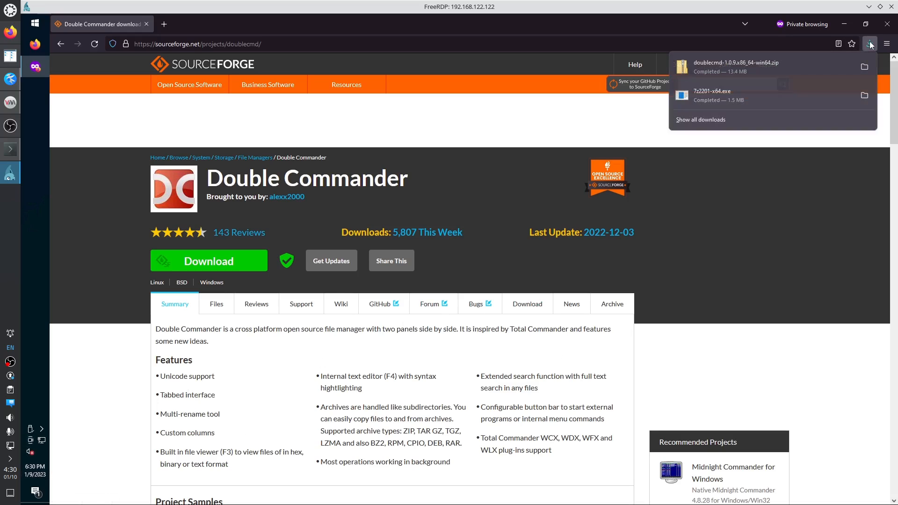
click(865, 68)
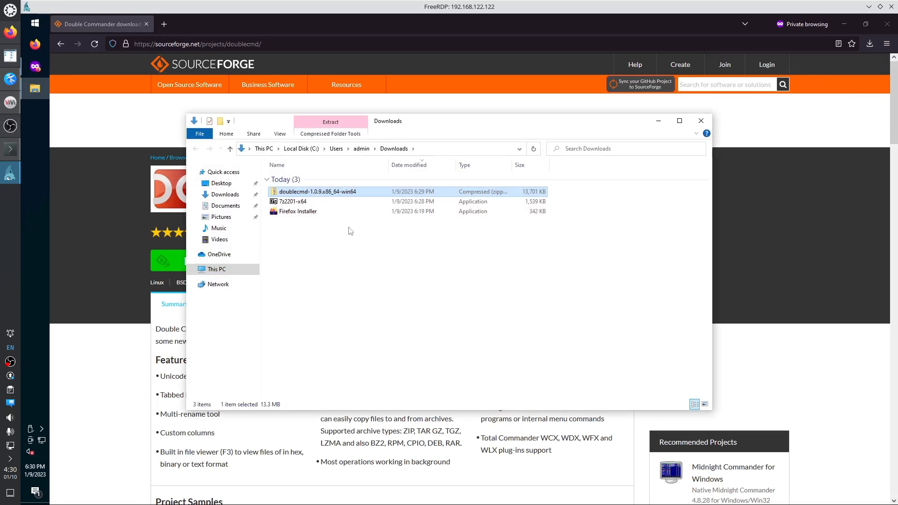
right_click(327, 193)
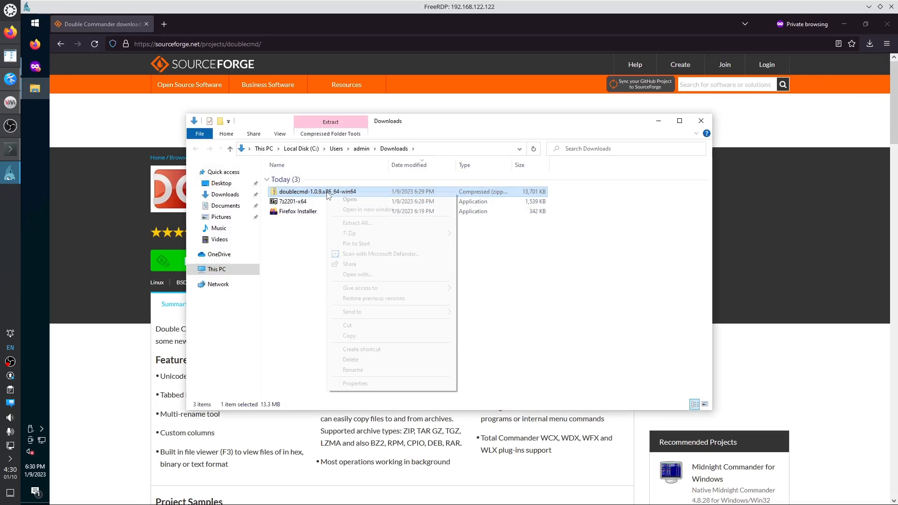
click(348, 326)
Create a new folder named temp on drive C: and open it.
click(227, 270)
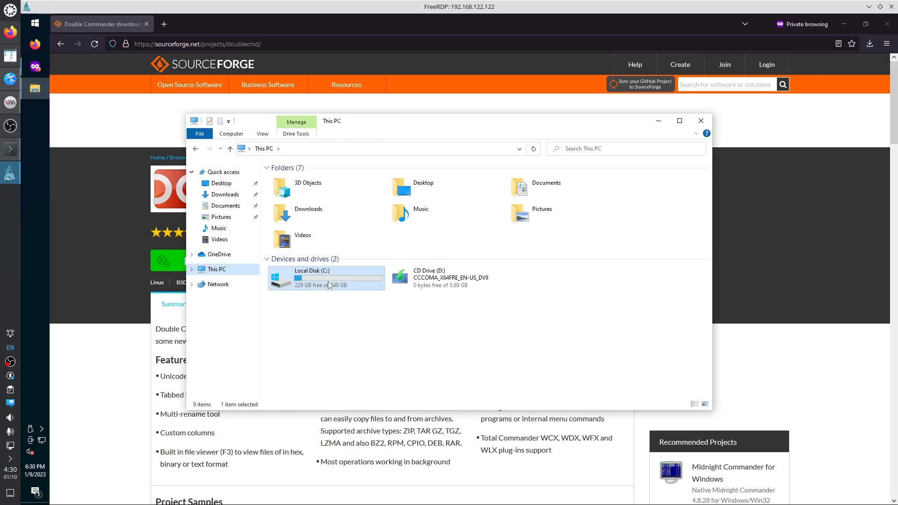
double_click(330, 286)
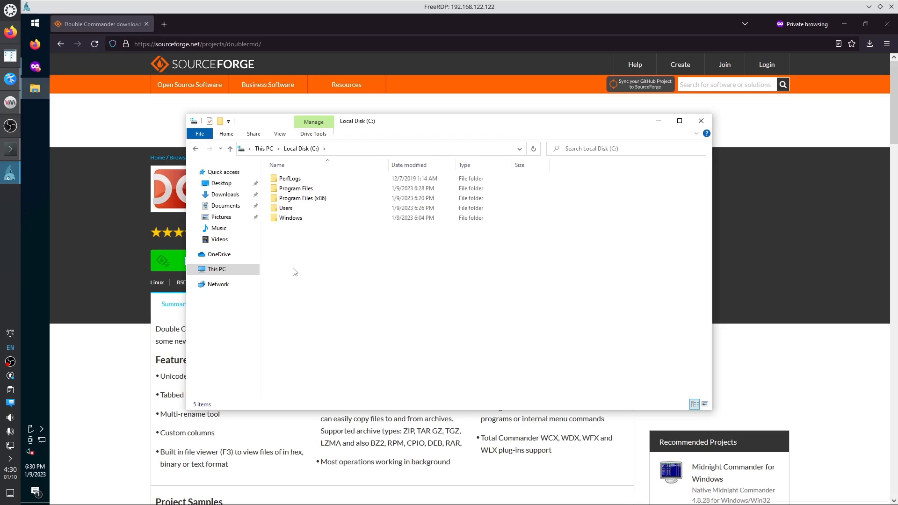
right_click(295, 272)
mouse_move(328, 358)
click(396, 357)
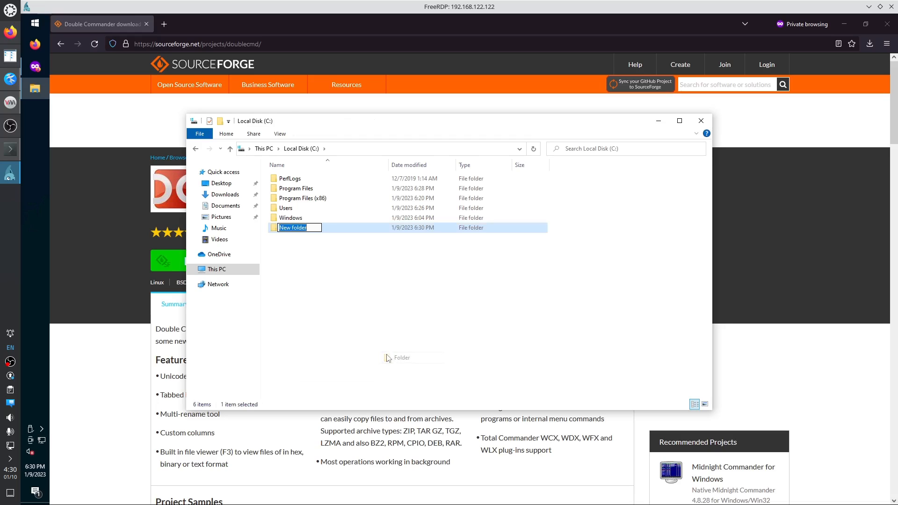
text(temp)
key(Return)
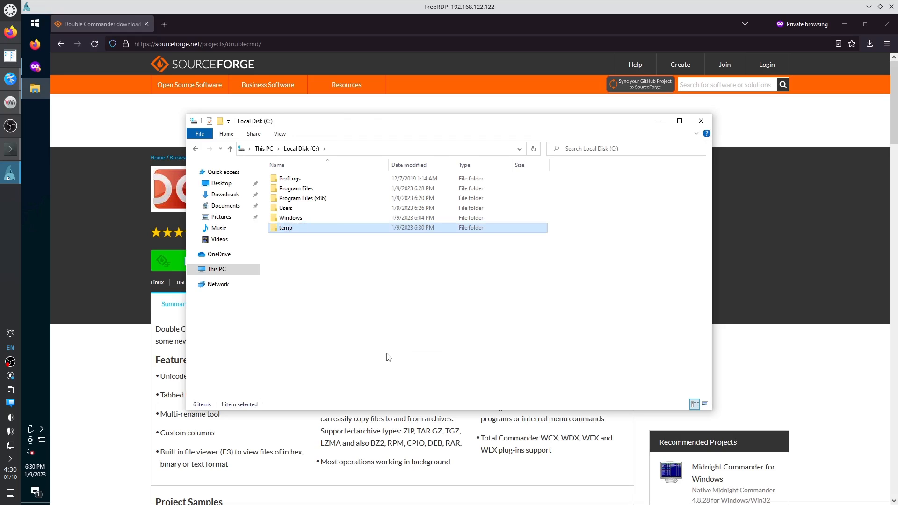
key(Return)
Create a bin folder inside temp and paste the doublecmd zip into it.
right_click(296, 197)
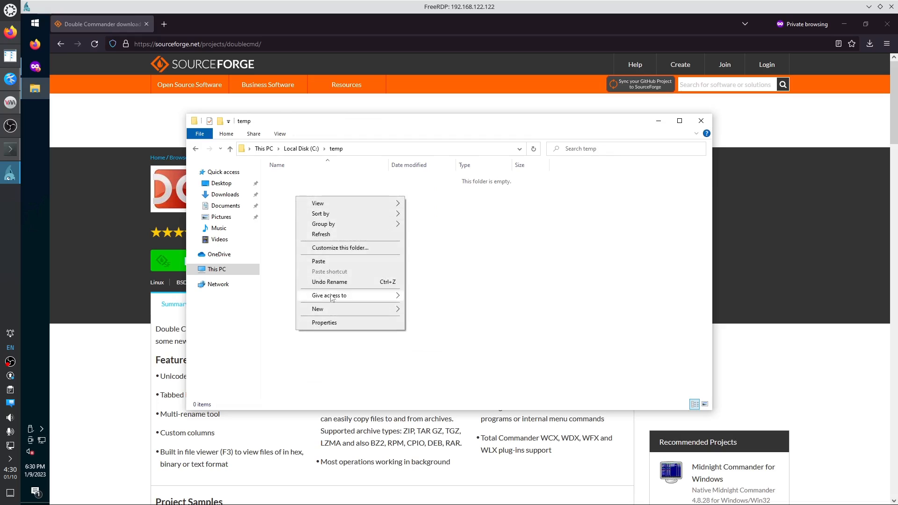
mouse_move(335, 309)
click(422, 311)
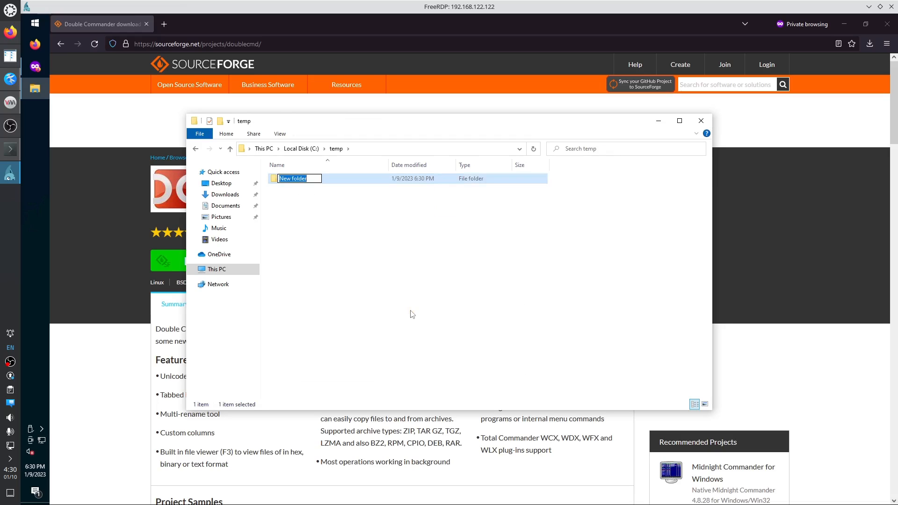
text(bin)
key(Return)
key(Return)
right_click(296, 228)
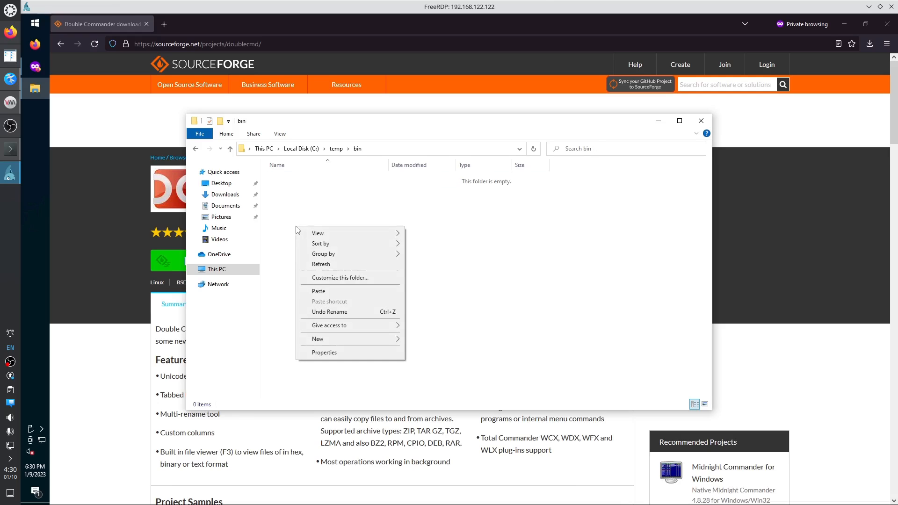
click(323, 291)
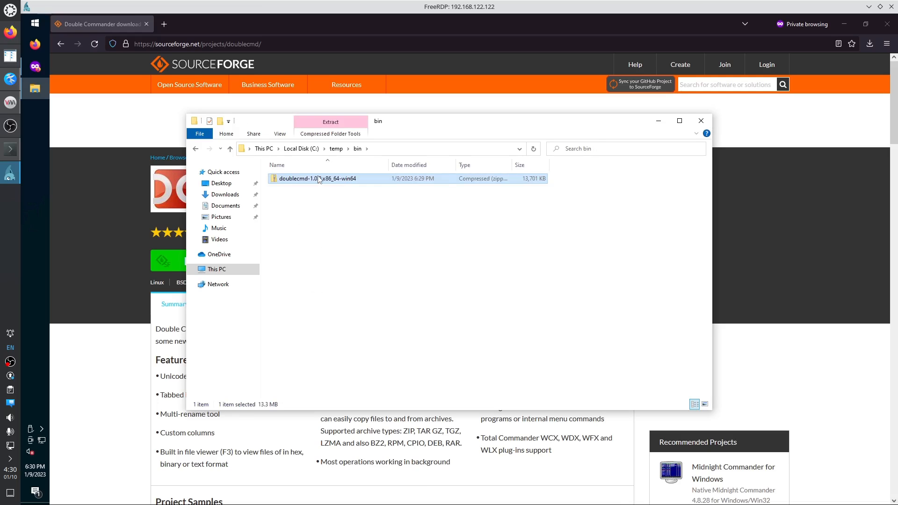
Extract the doublecmd zip into its own folder.
right_click(319, 179)
mouse_move(350, 219)
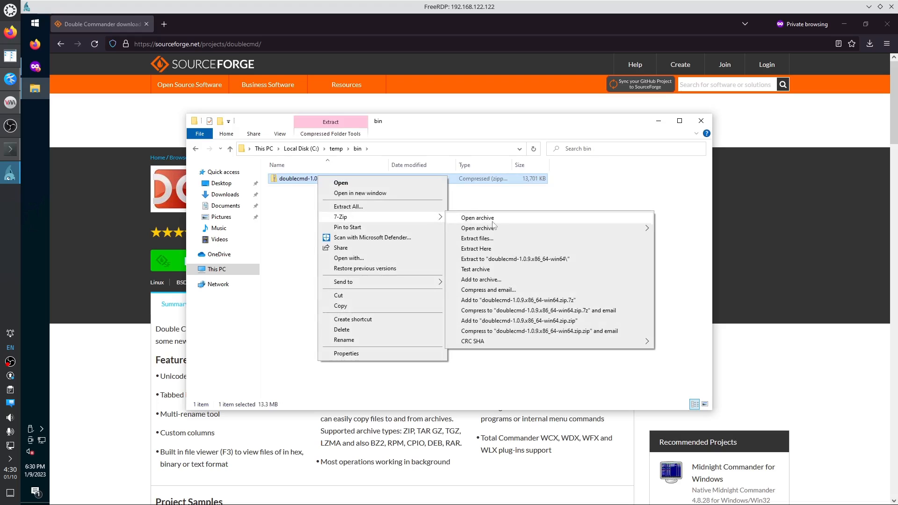
click(505, 259)
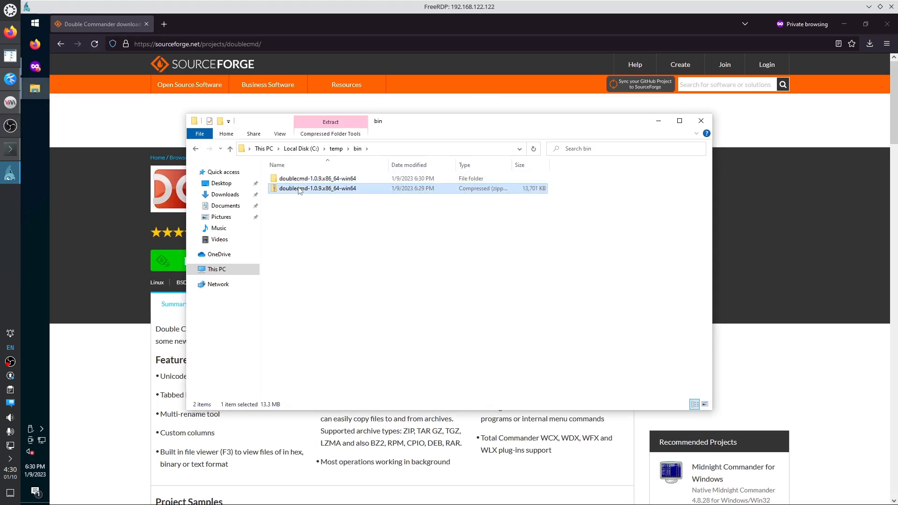
Inspect the doublecmd folder in the archive, then paste it into bin with Ctrl+V.
double_click(299, 189)
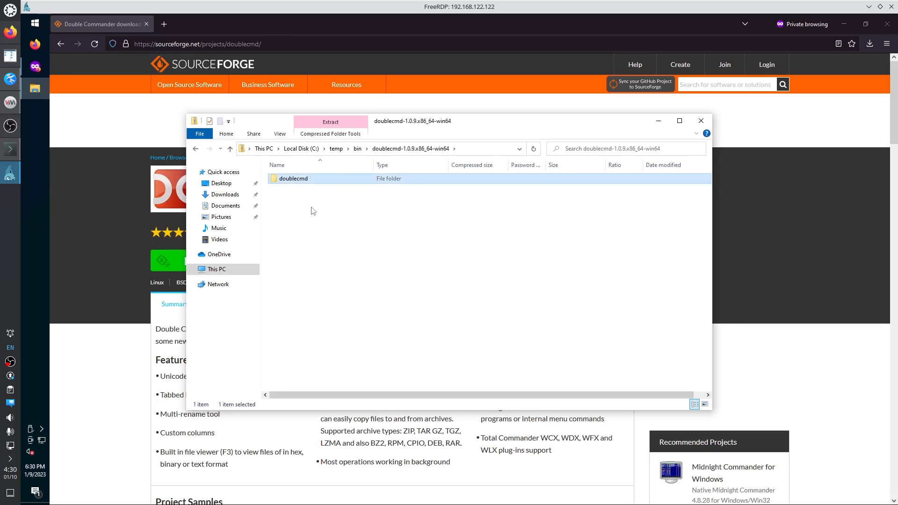
key(Return)
key(alt+Left)
click(358, 149)
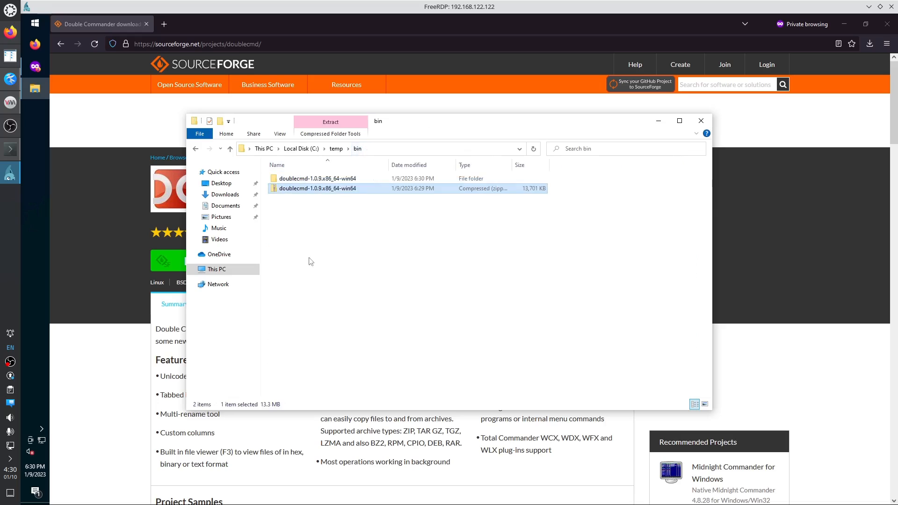
key(ctrl+v)
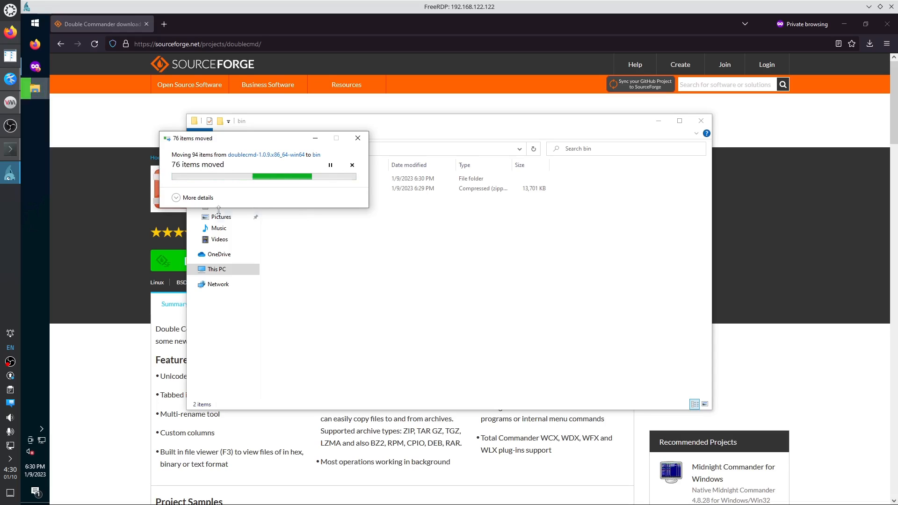
Expand the move progress dialog to show full details while the transfer runs.
click(194, 198)
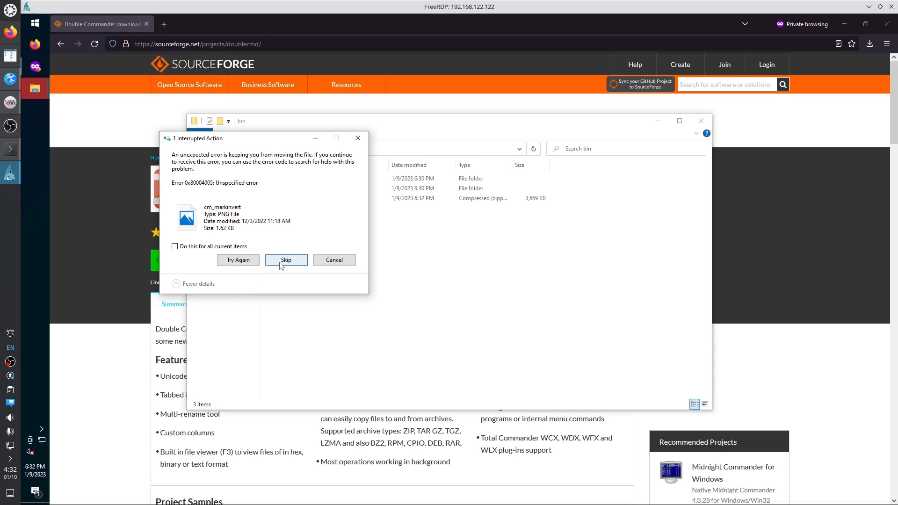
Retry the four failed files and replace the existing info.txt in bin.
click(247, 261)
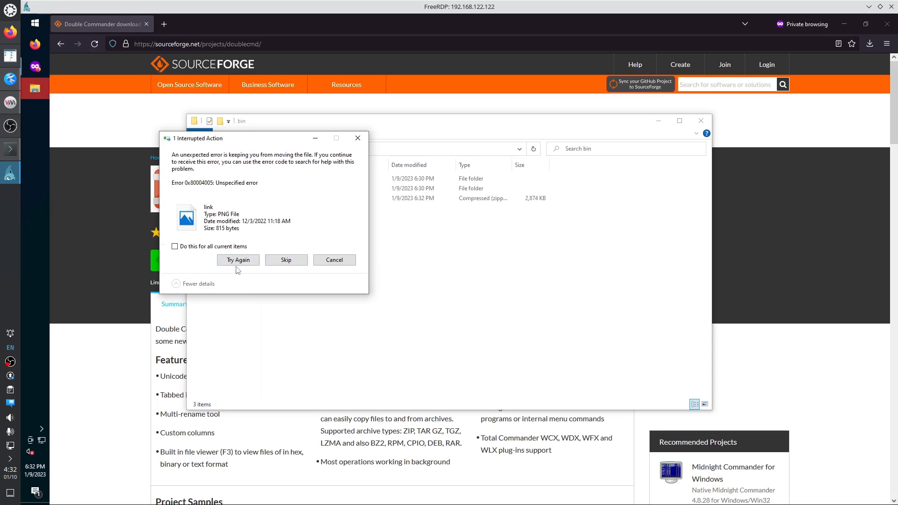
click(239, 261)
click(256, 265)
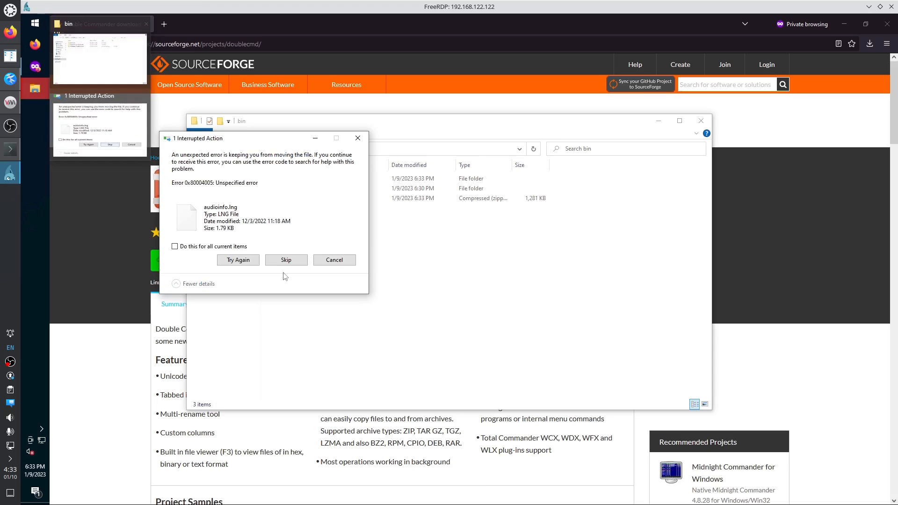
click(229, 260)
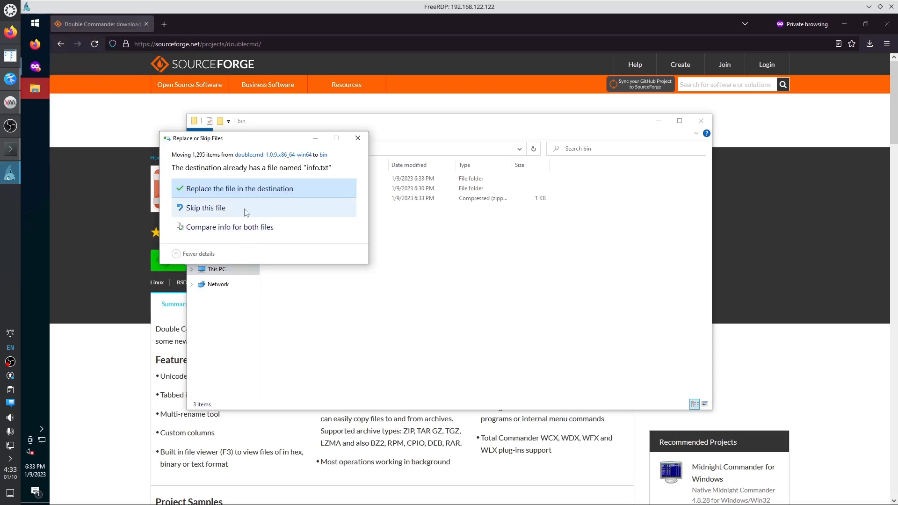
click(239, 190)
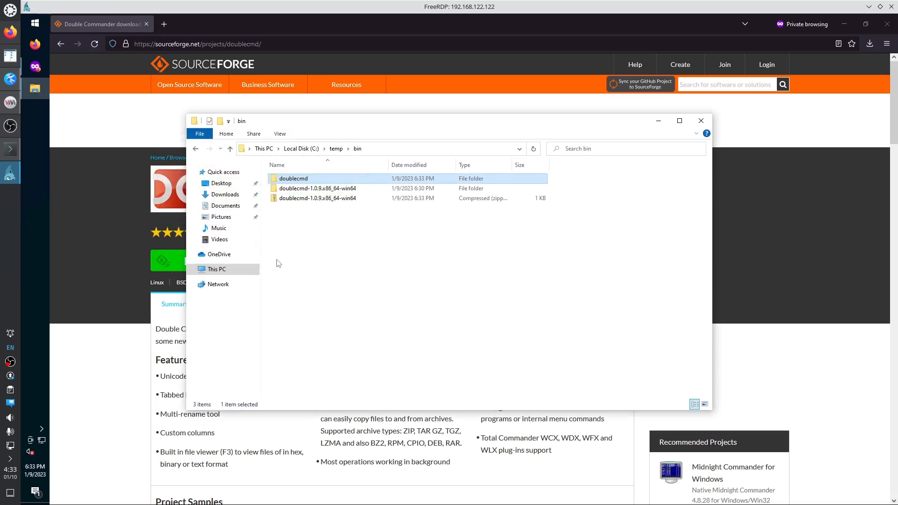
Open the doublecmd folder and run doublecmd.exe, choosing Run anyway past SmartScreen.
double_click(298, 180)
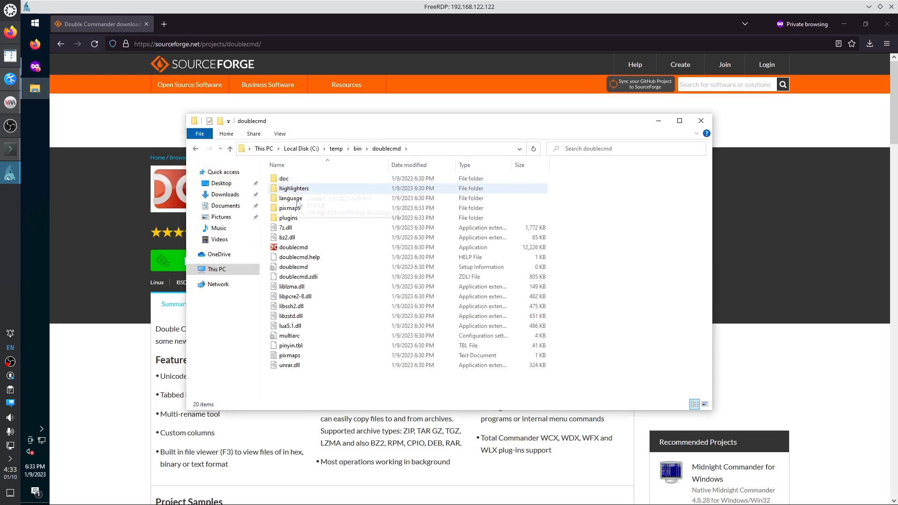
double_click(310, 248)
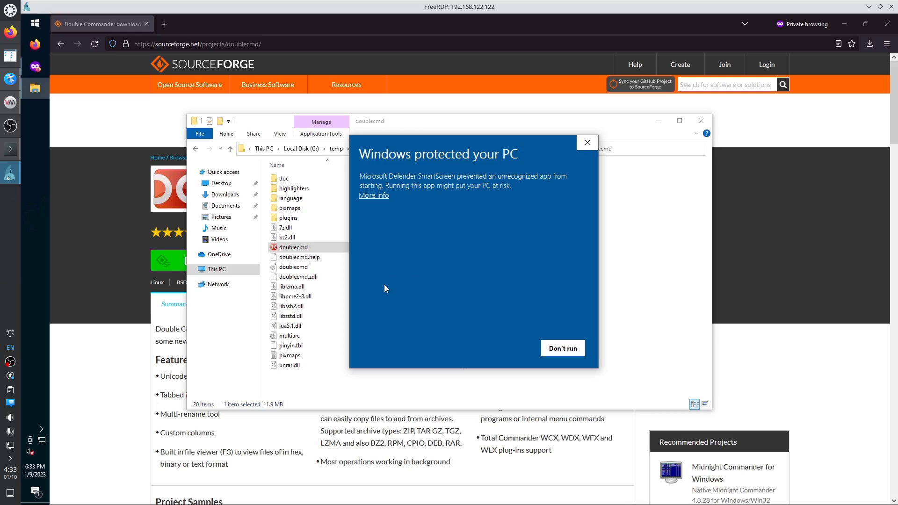
click(374, 195)
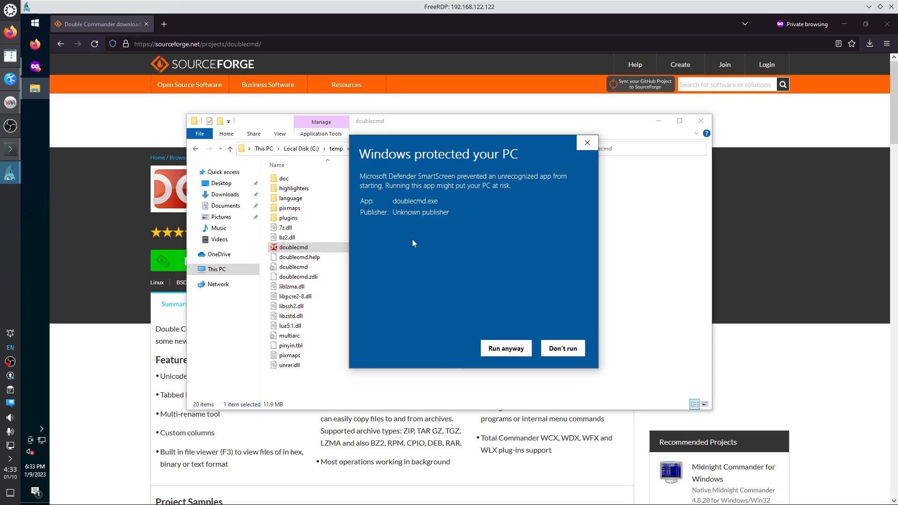
click(512, 351)
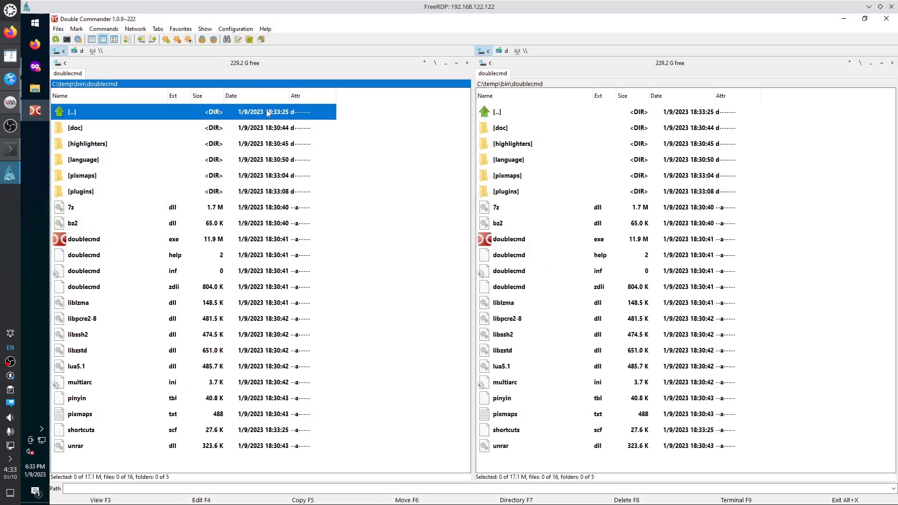
Open Double Commander's Options from the Configuration menu and enlarge the window.
click(236, 30)
click(241, 40)
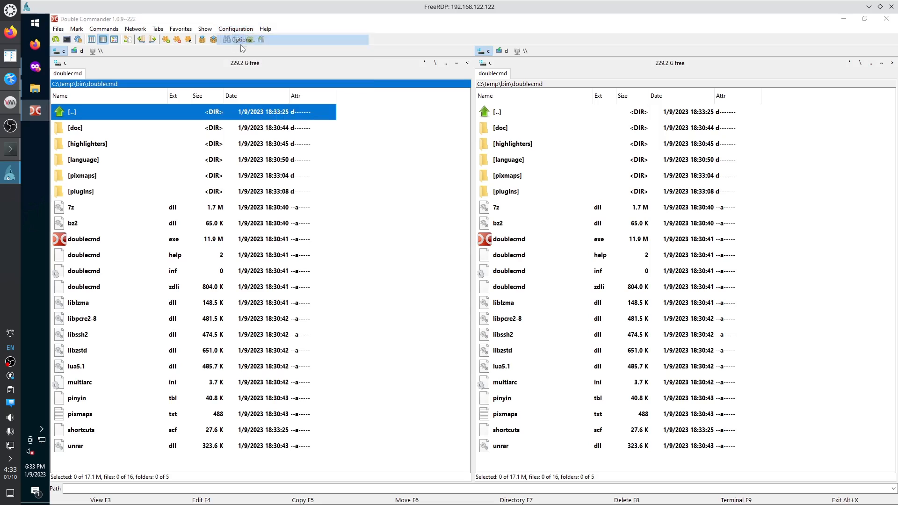
click(338, 166)
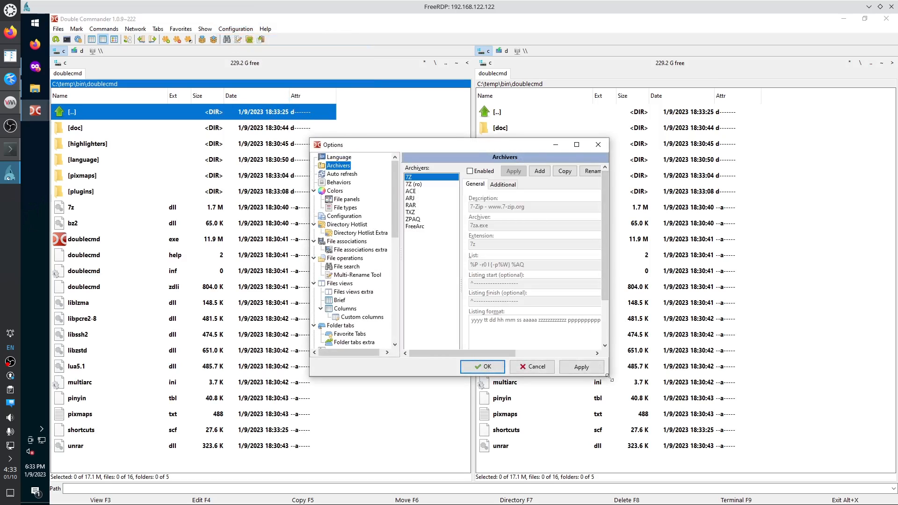
drag(608, 376, 794, 424)
Browse the Options pages from Auto refresh through the Multi-Rename Tool settings.
click(340, 174)
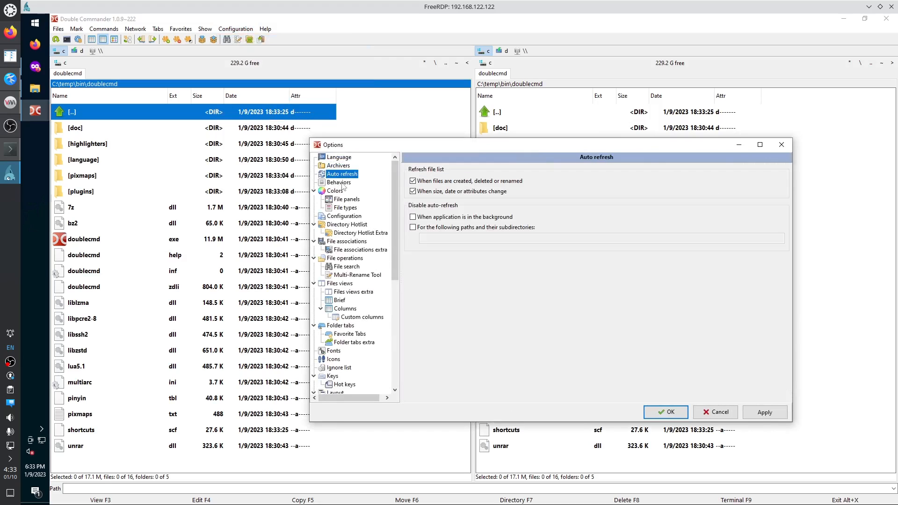
click(342, 183)
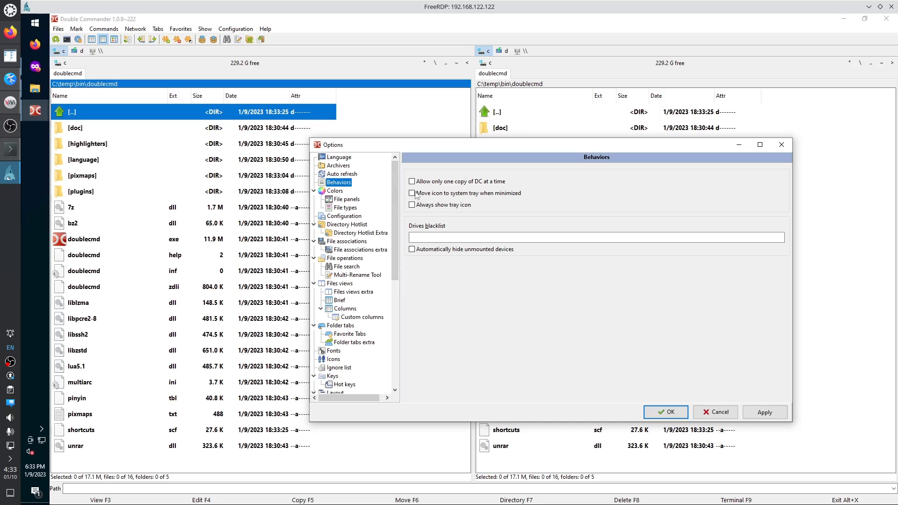
click(333, 191)
click(347, 199)
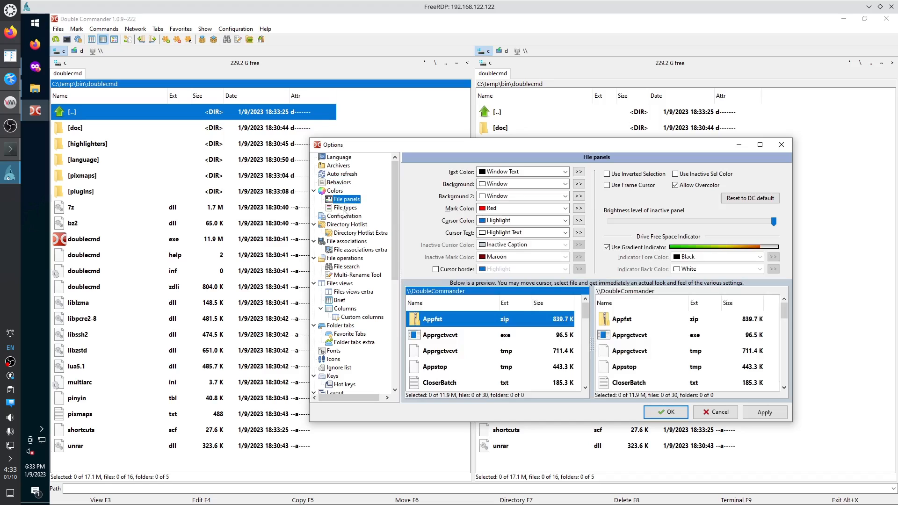
click(344, 210)
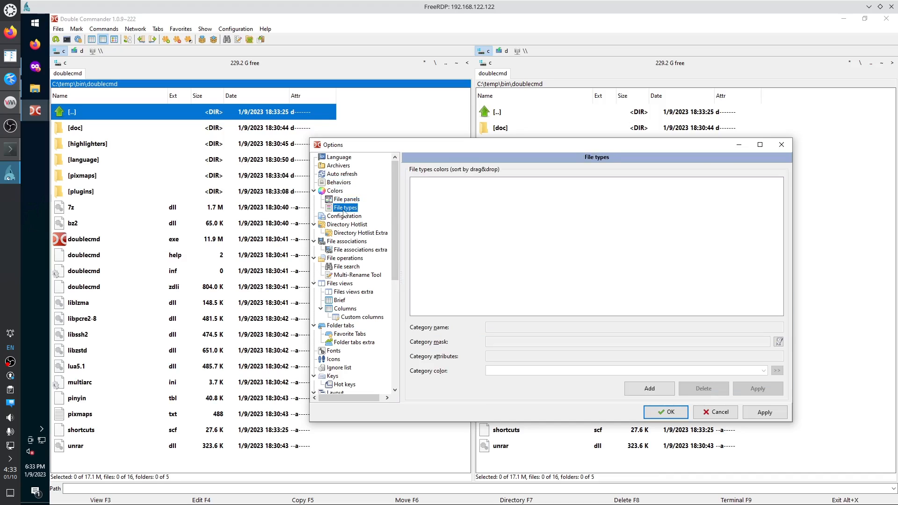
click(344, 217)
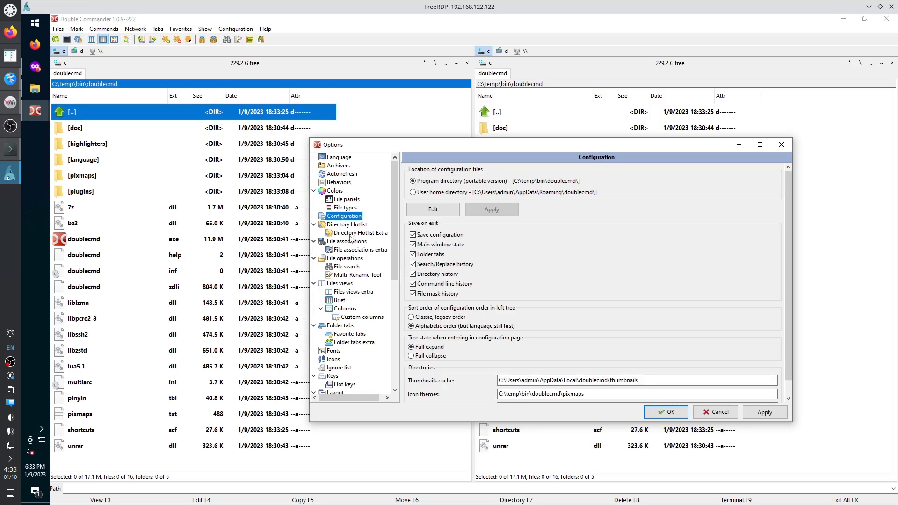
click(344, 226)
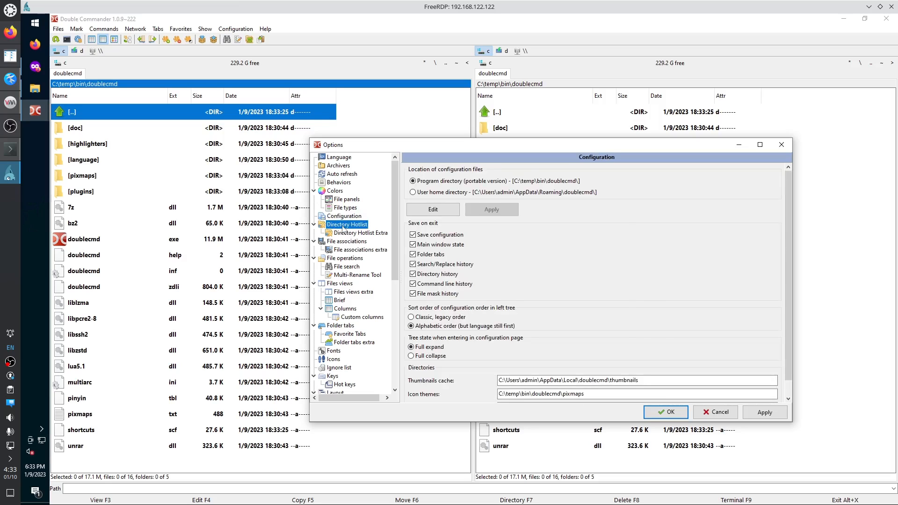
click(347, 234)
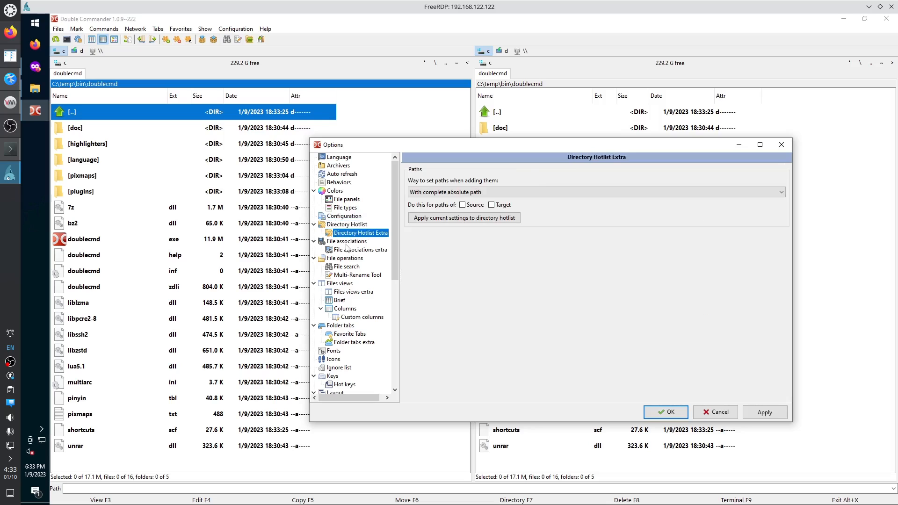
click(346, 242)
click(349, 250)
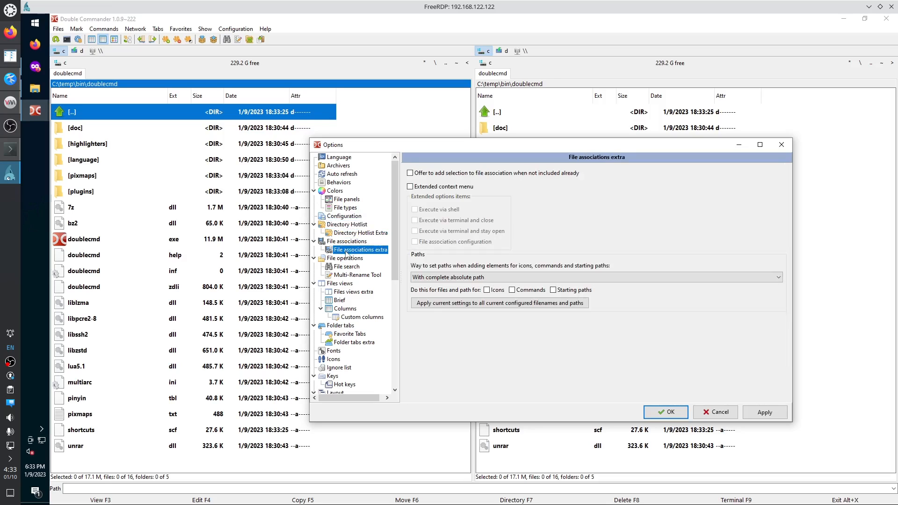
click(343, 259)
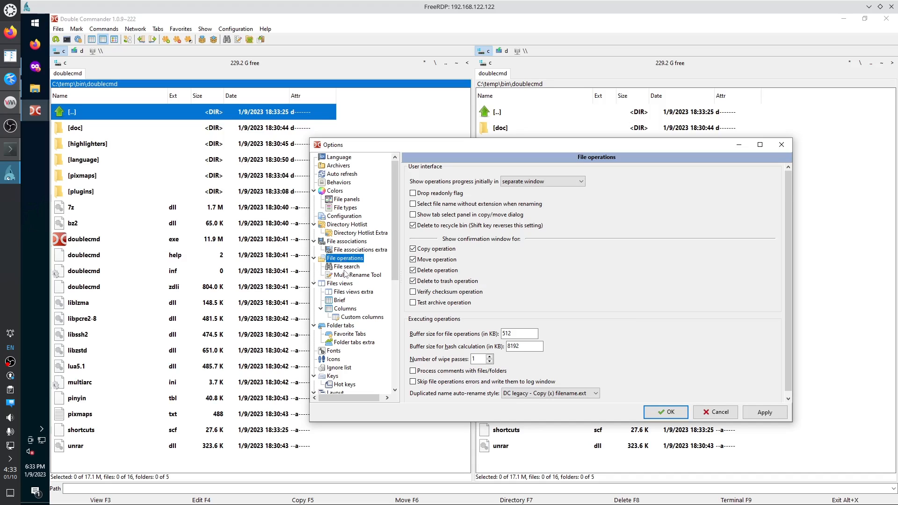
click(344, 268)
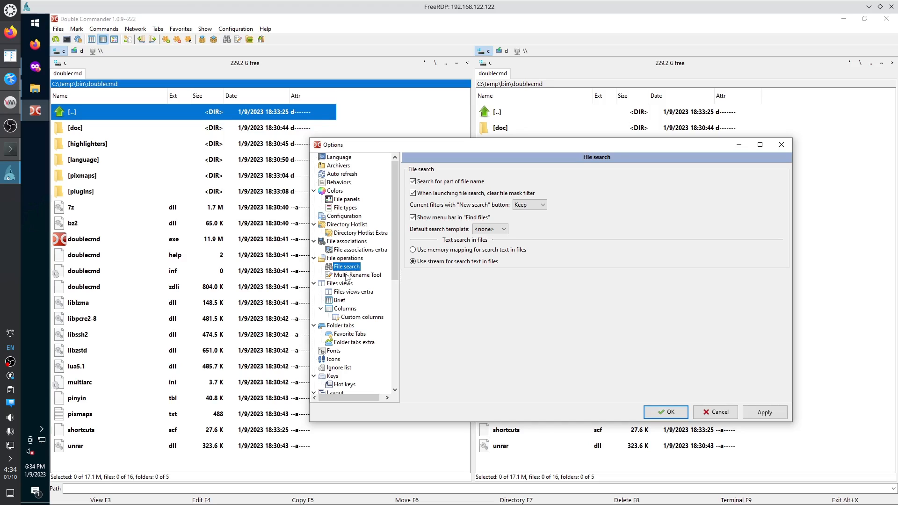
click(347, 276)
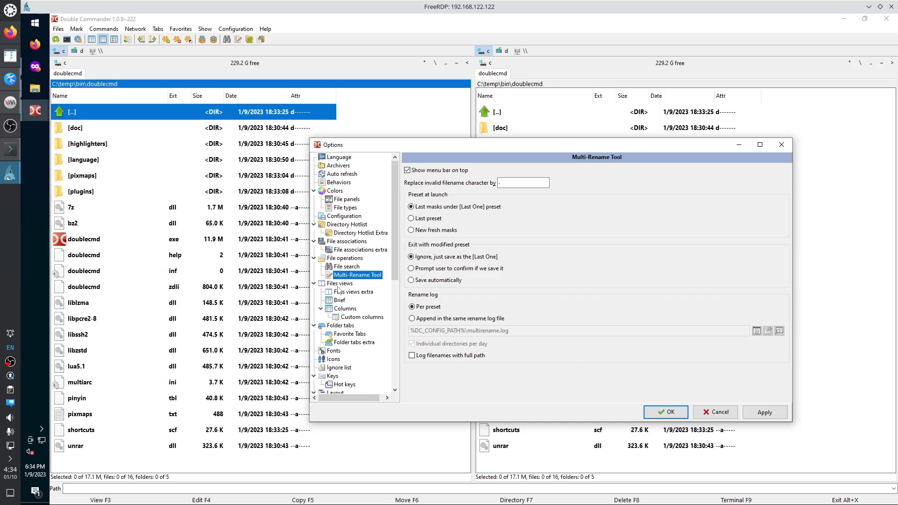
Continue through the Files views, columns and Folder tabs pages to reach Fonts.
click(340, 284)
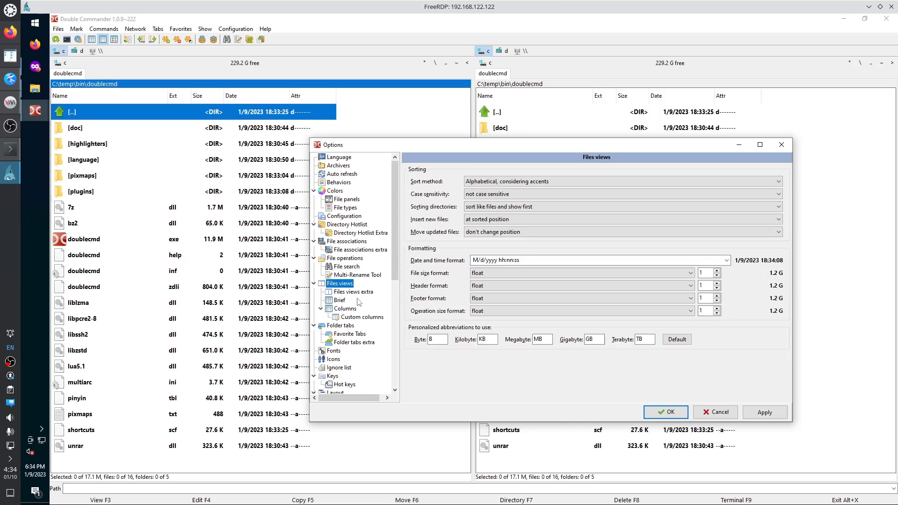
click(348, 293)
click(341, 302)
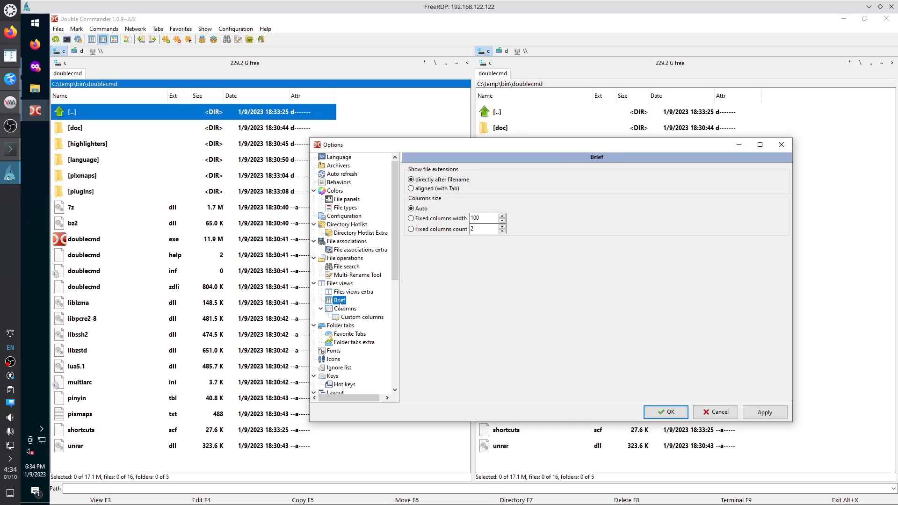
click(345, 309)
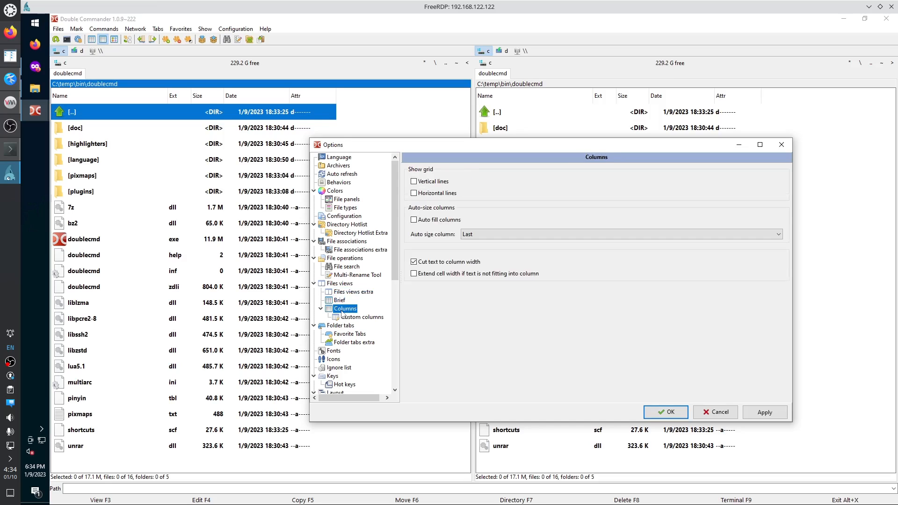
click(349, 319)
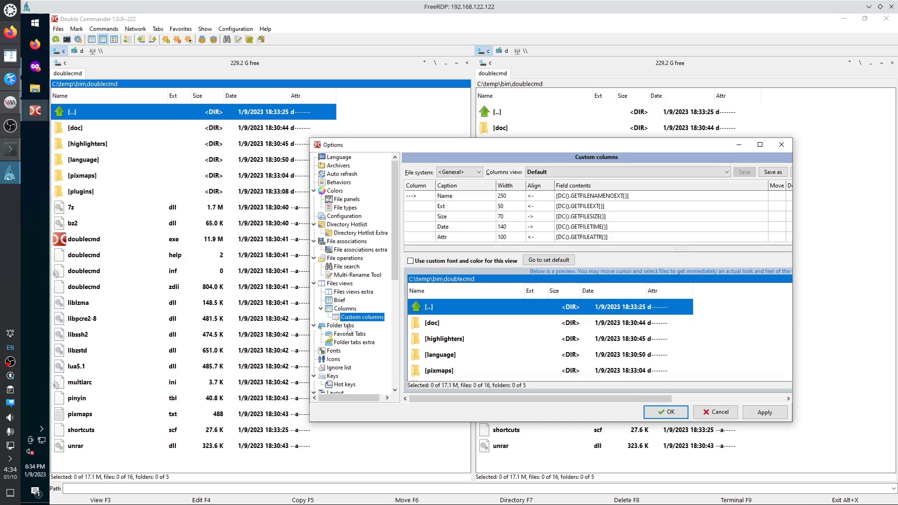
click(348, 334)
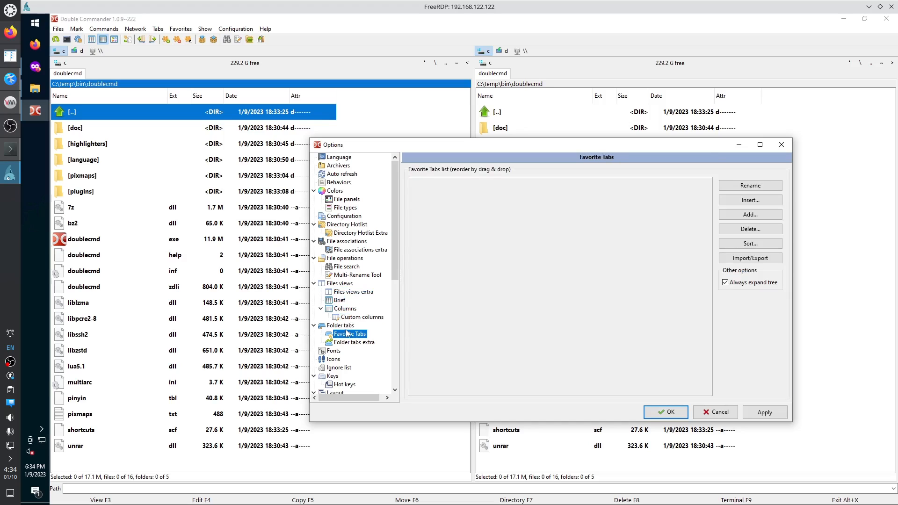
click(346, 327)
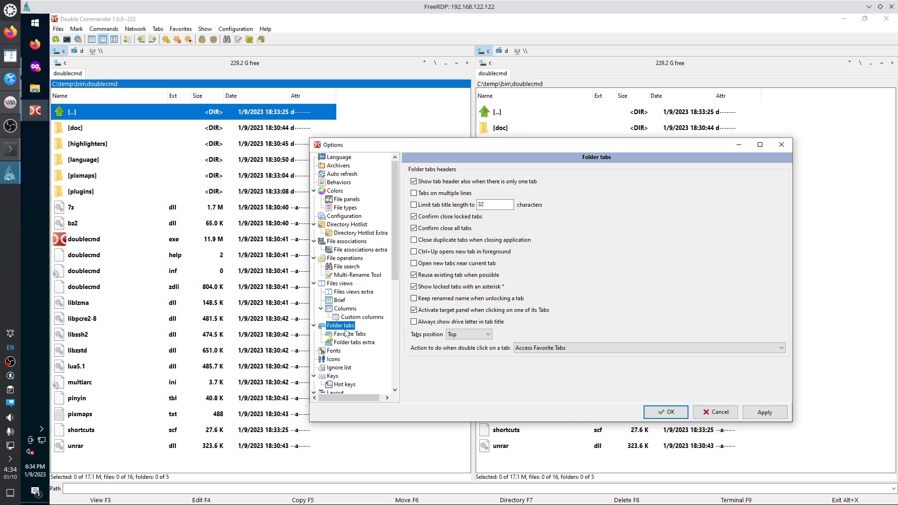
click(347, 335)
click(348, 342)
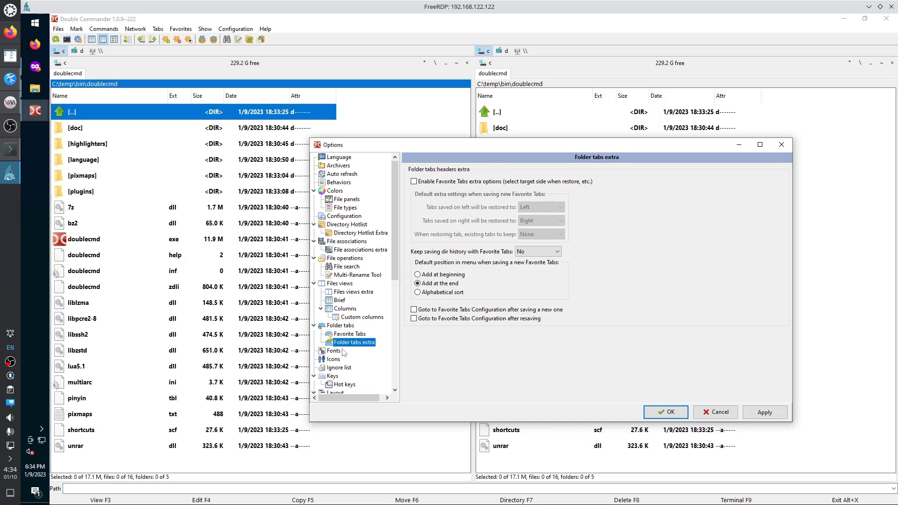
click(343, 351)
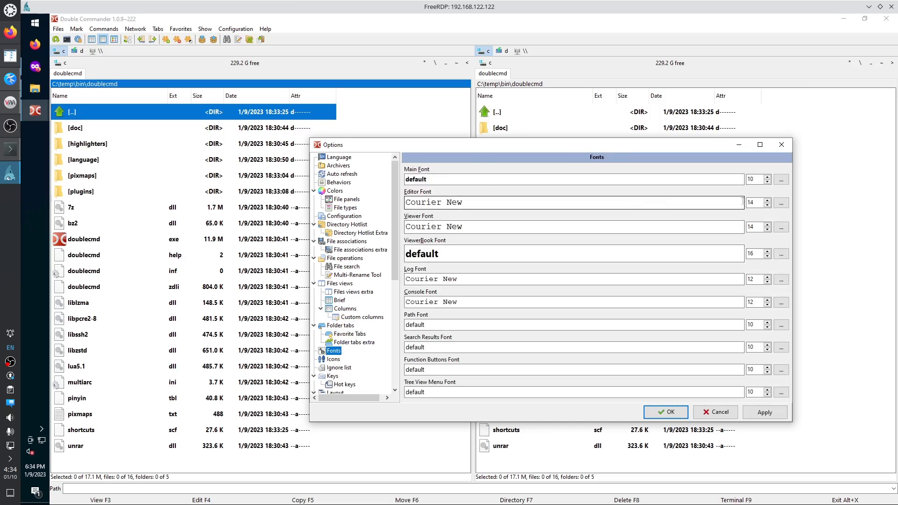
Lower the main font to size 8 and the editor font to 9, applying each.
click(768, 183)
click(767, 183)
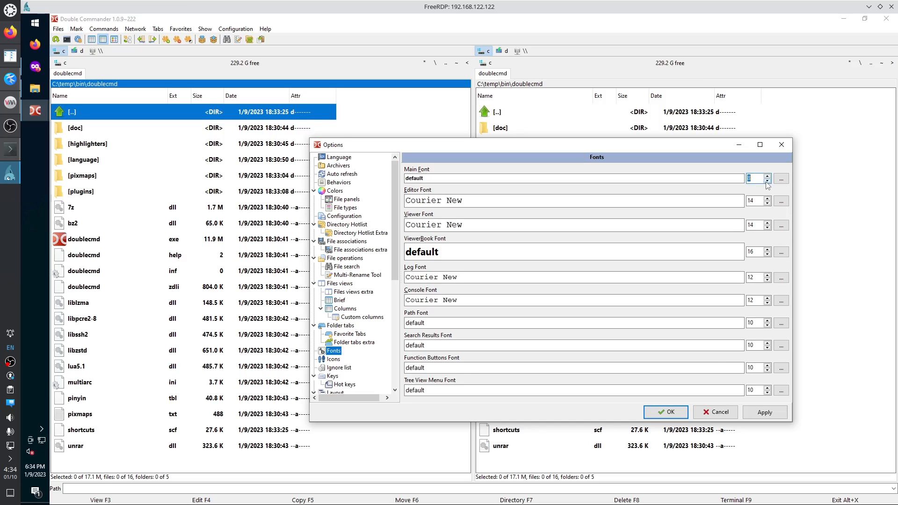
click(764, 415)
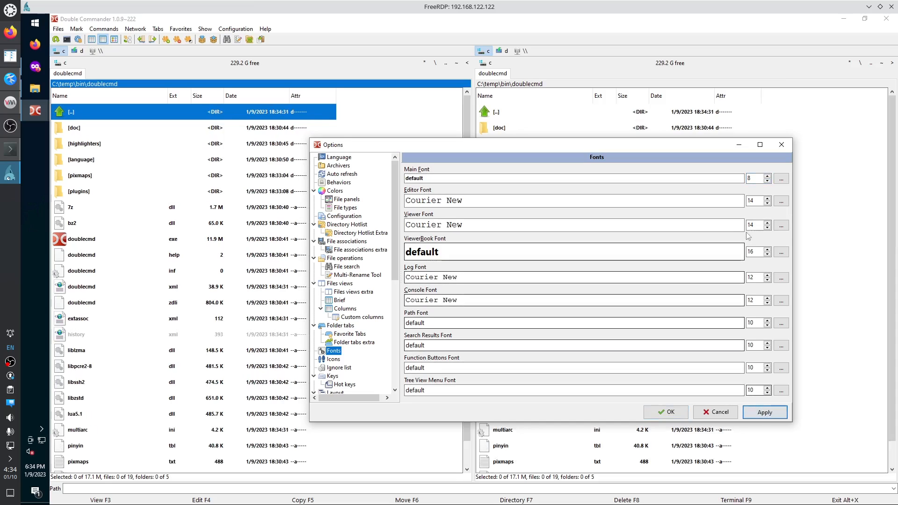
click(768, 204)
click(768, 204)
click(768, 204)
click(768, 204)
click(768, 205)
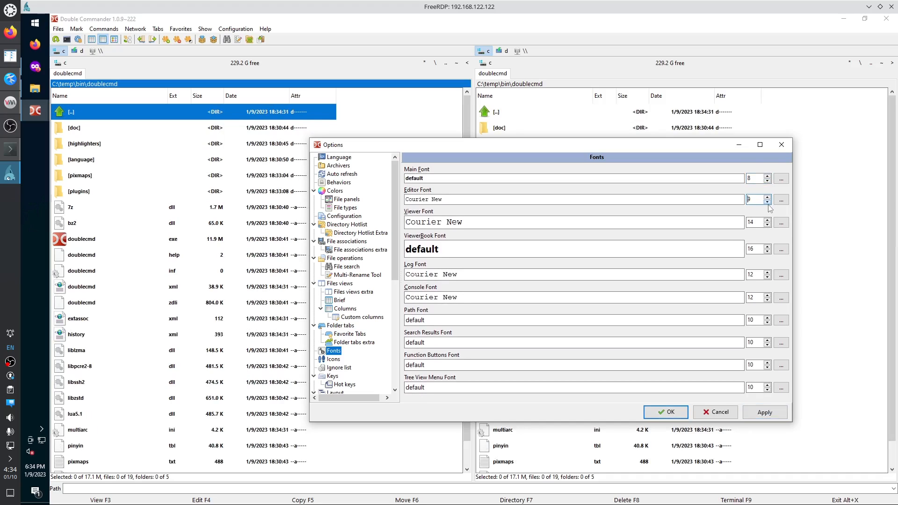
click(772, 417)
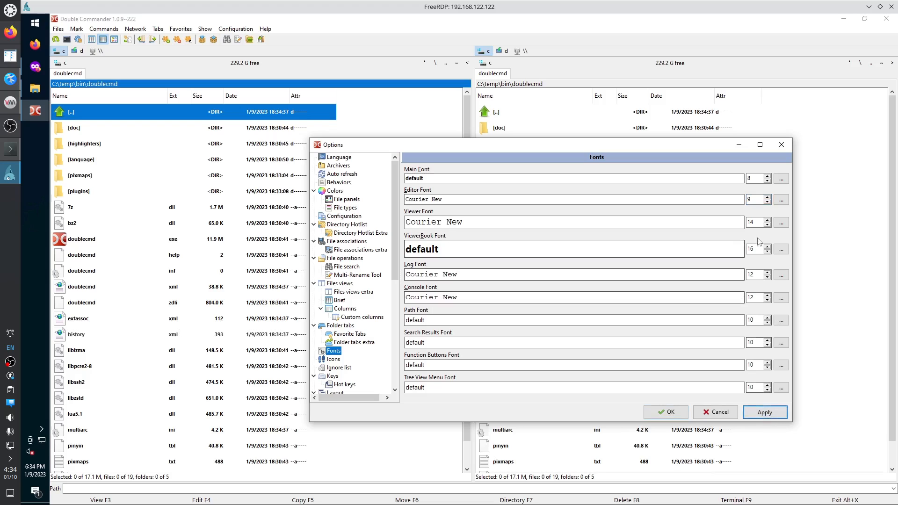
Bring the viewer, ViewerBook and log font sizes down to 9.
click(768, 225)
click(768, 225)
click(768, 225)
click(768, 225)
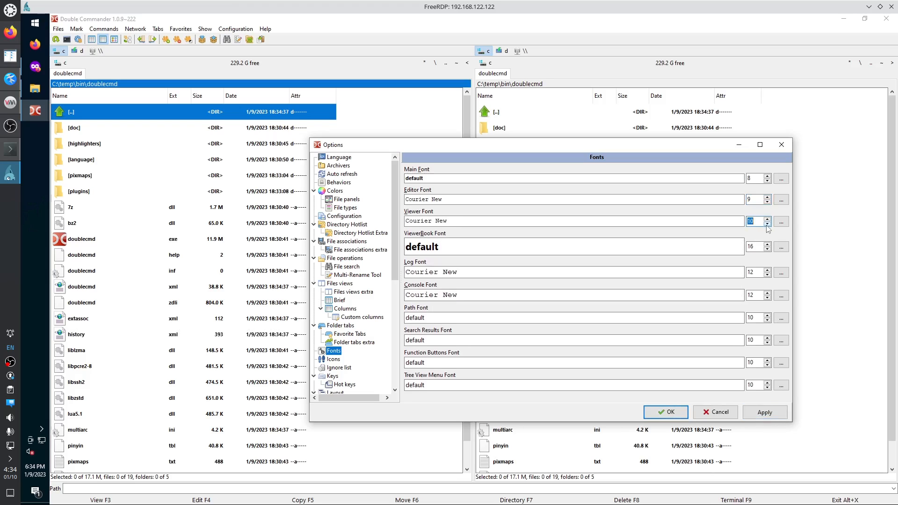
click(767, 225)
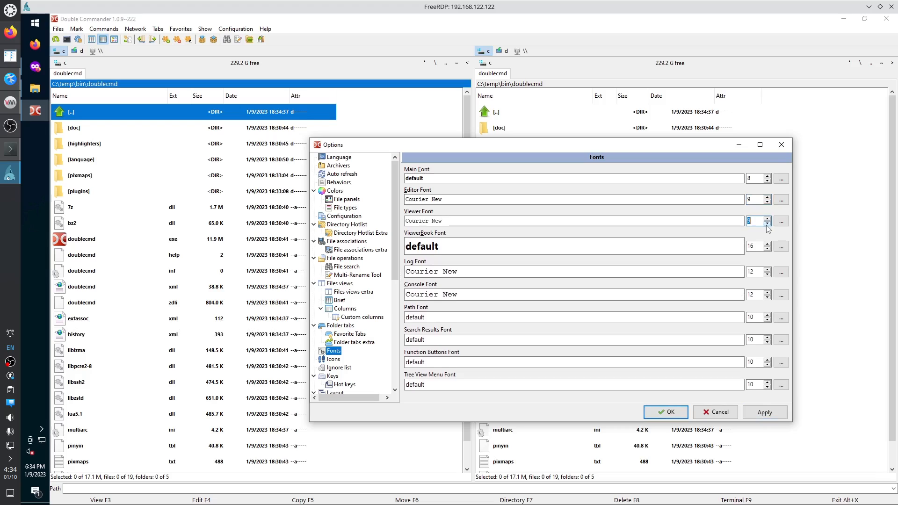
click(764, 412)
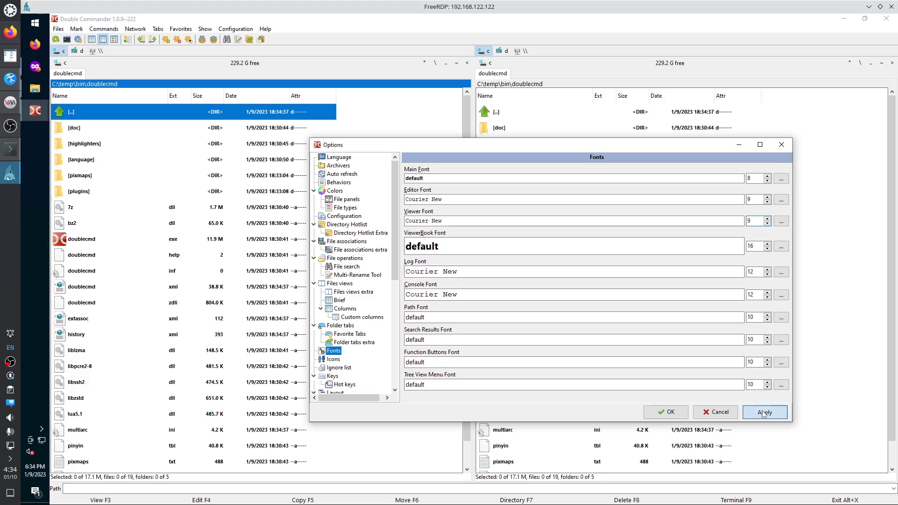
click(768, 249)
click(768, 249)
click(767, 250)
click(768, 249)
click(768, 249)
click(768, 249)
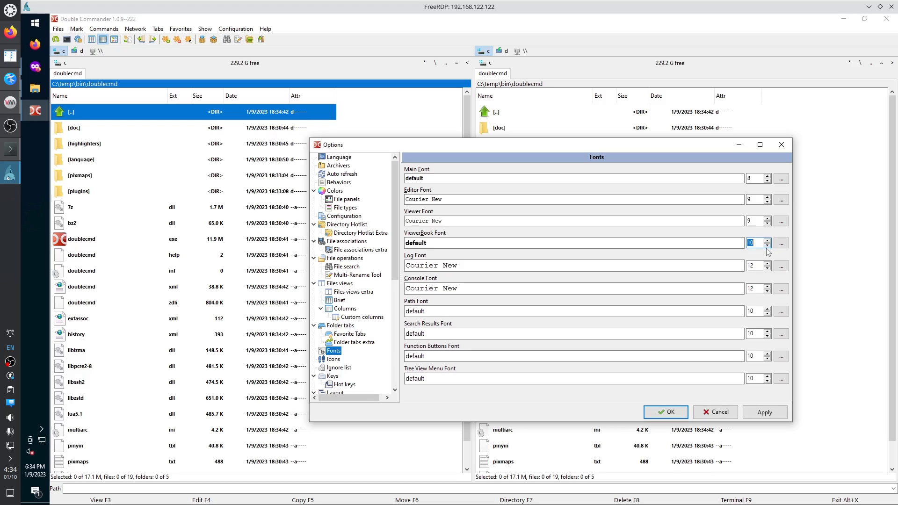
click(768, 249)
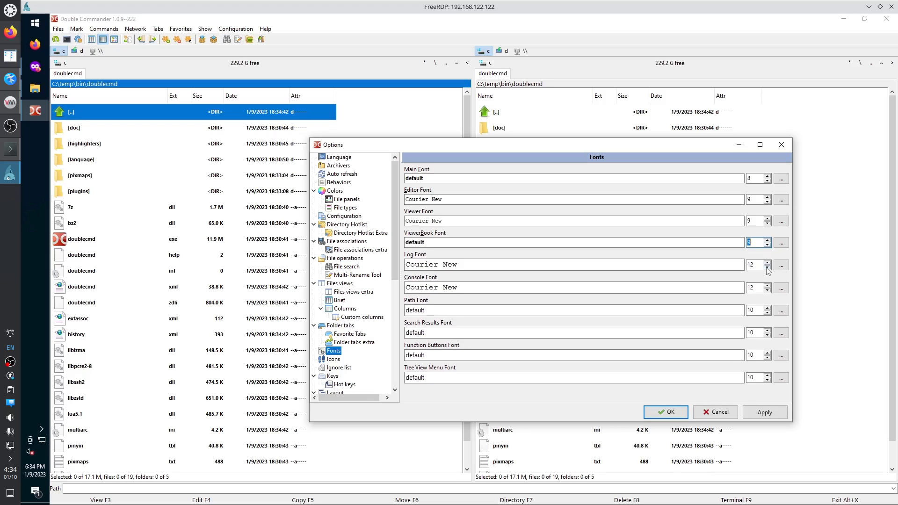
click(768, 268)
click(768, 268)
click(768, 269)
click(768, 268)
click(767, 261)
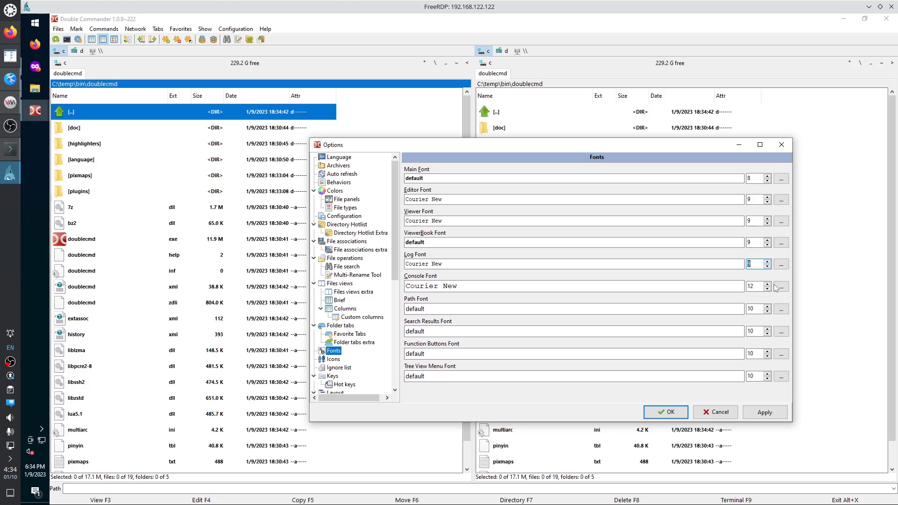
Set console, path, search results, function buttons and tree view menu fonts to 9, then apply.
click(768, 289)
click(767, 289)
click(768, 288)
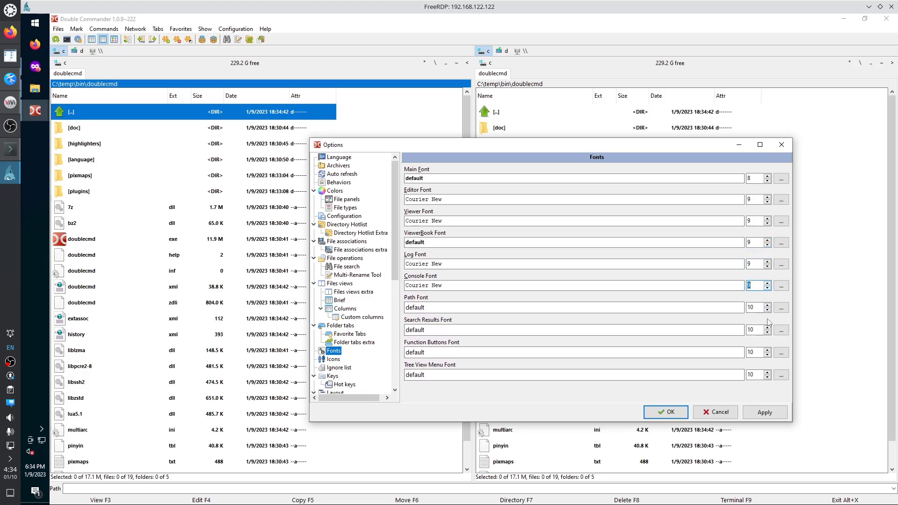
click(768, 310)
click(768, 310)
click(768, 309)
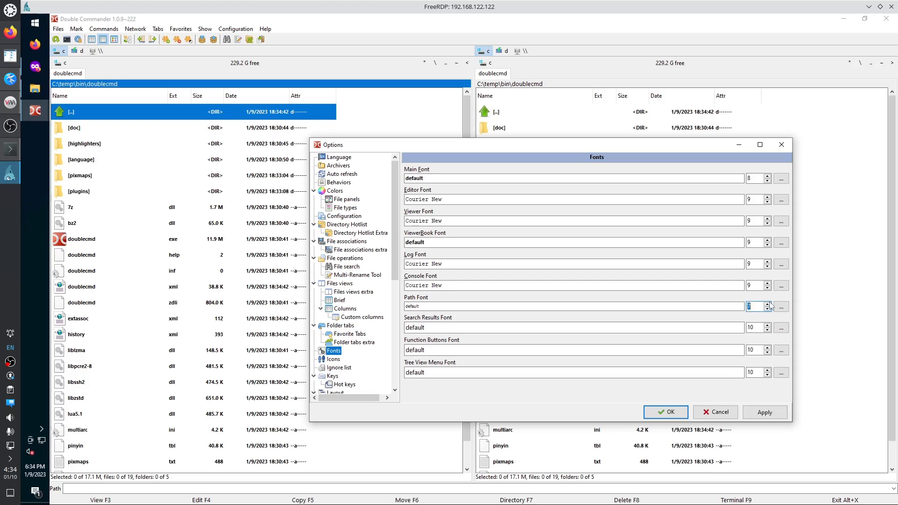
click(770, 304)
click(769, 304)
click(769, 332)
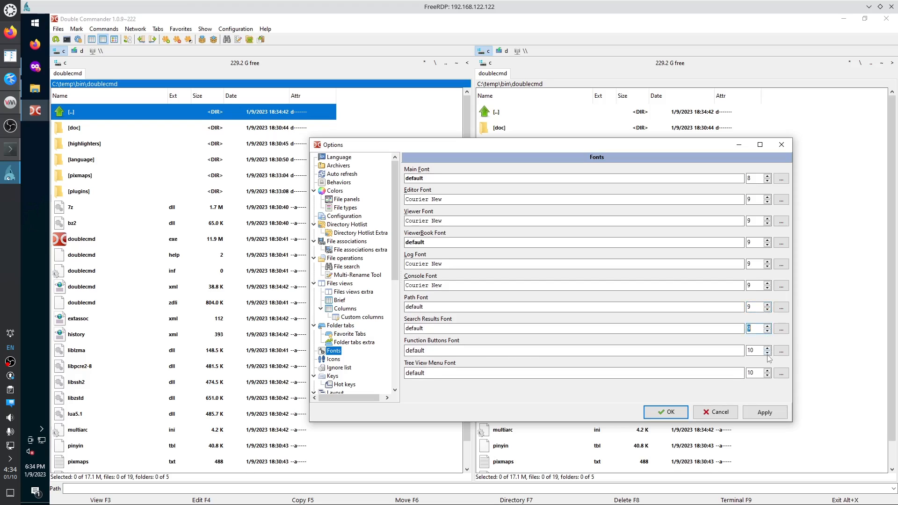
click(768, 353)
click(768, 375)
click(767, 413)
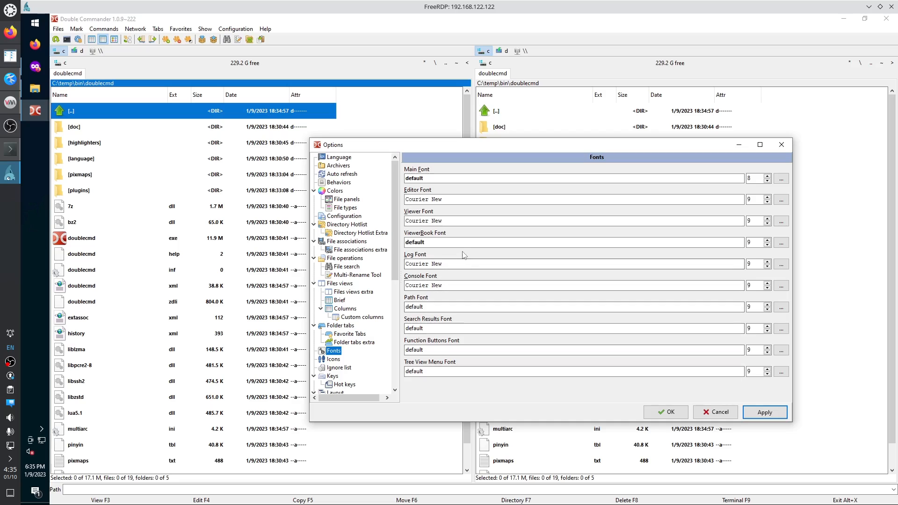
Switch the main font to Regular style through the font chooser and apply.
click(781, 179)
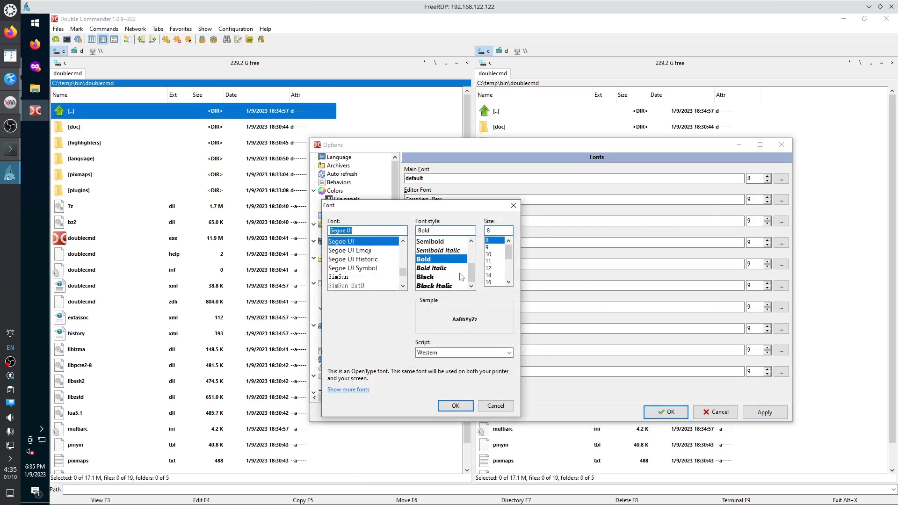
scroll(473, 261, up, 1)
drag(472, 259, 472, 243)
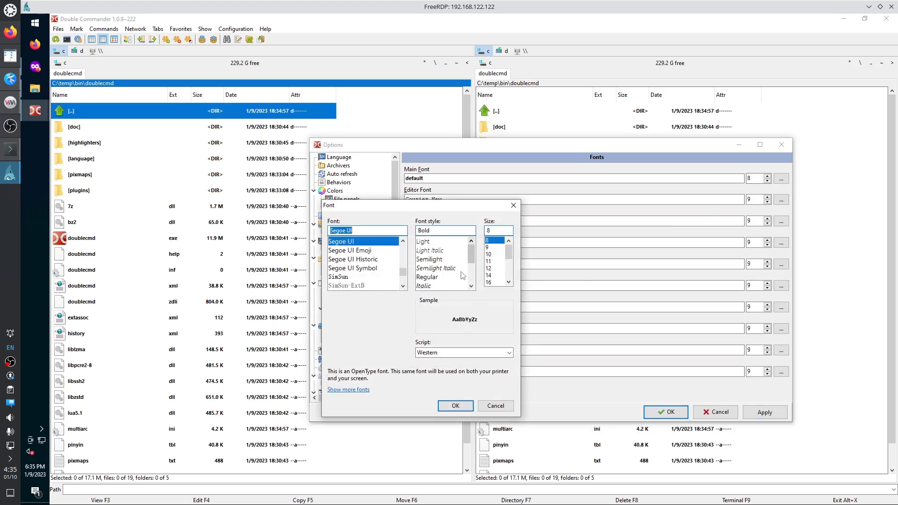
scroll(462, 268, down, 2)
scroll(446, 262, up, 3)
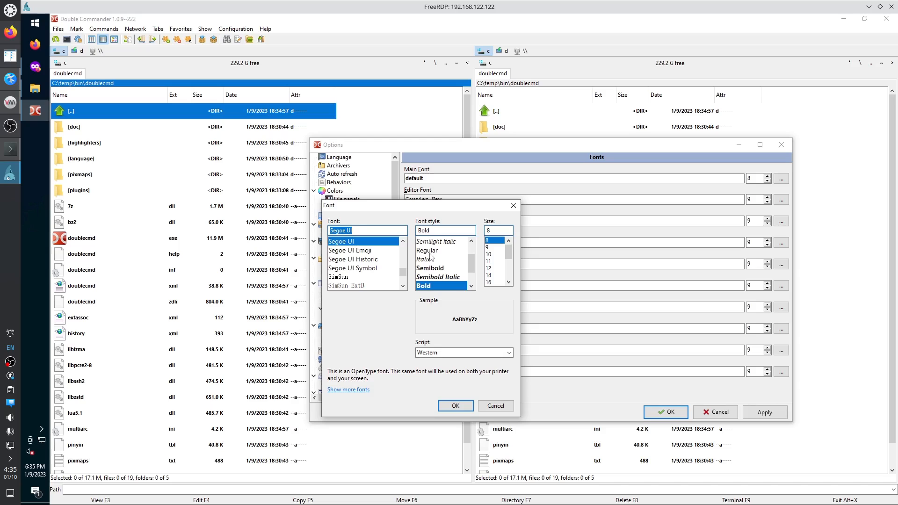
click(431, 251)
click(464, 405)
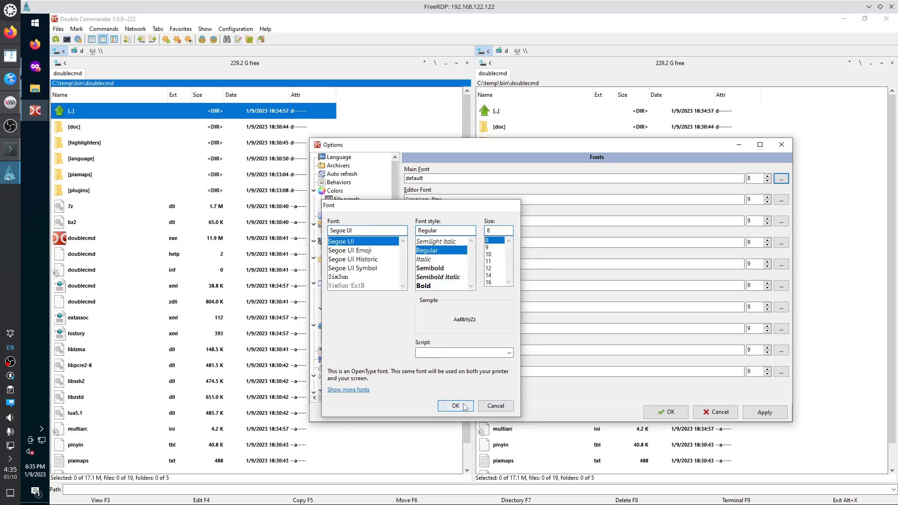
click(756, 417)
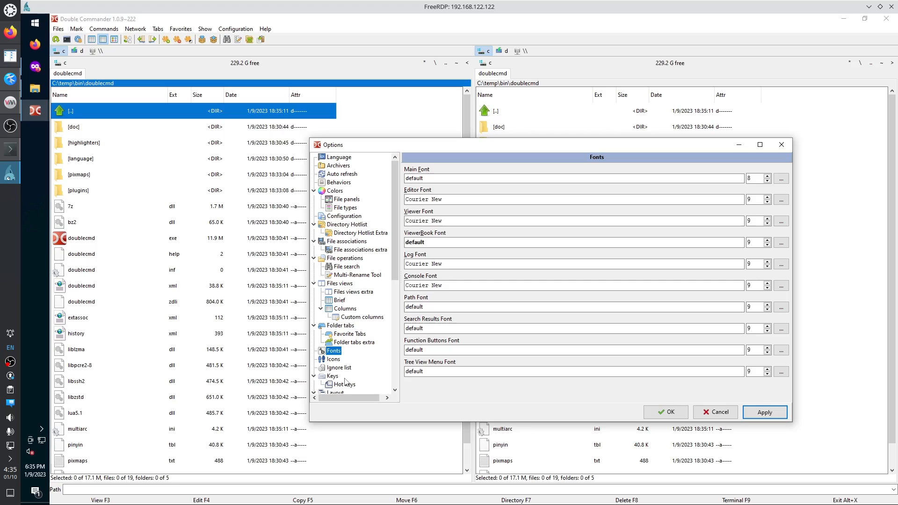
Set file panel icons to 16x16 and apply, dismissing the restart notice.
click(339, 361)
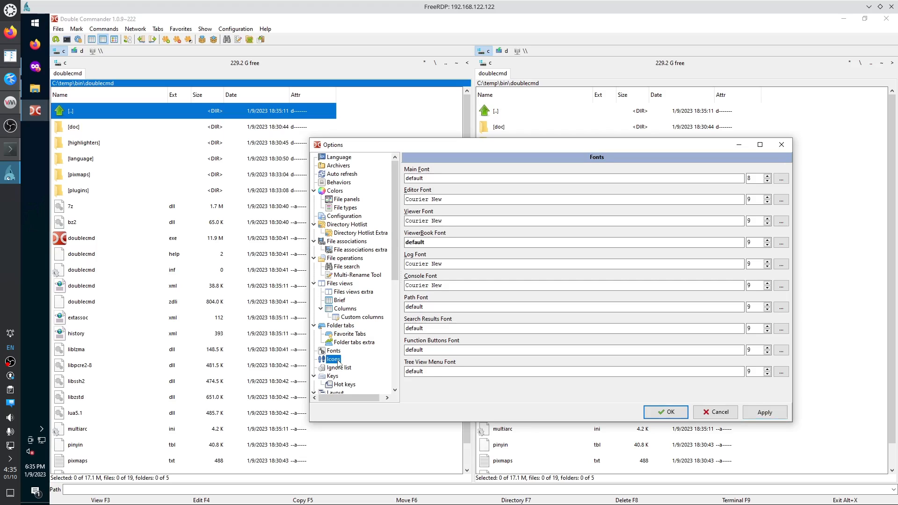
click(541, 321)
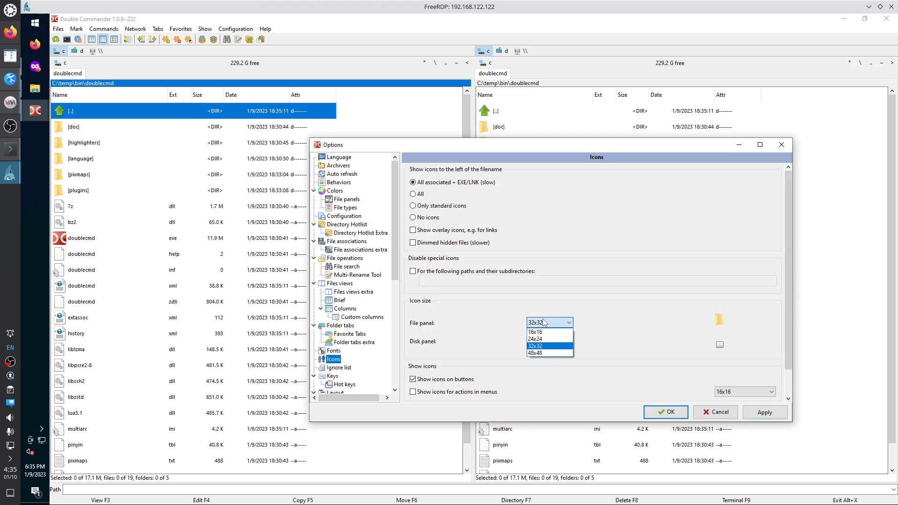
click(546, 327)
click(546, 327)
click(543, 332)
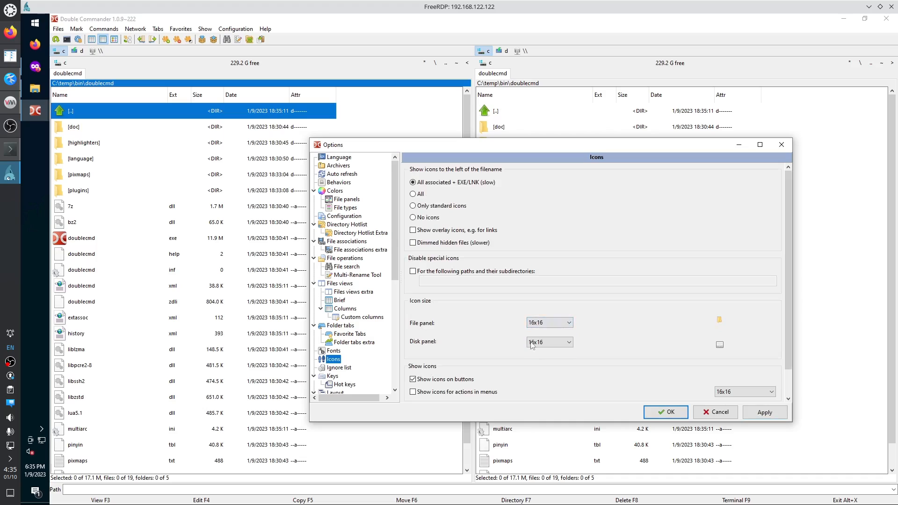
click(764, 413)
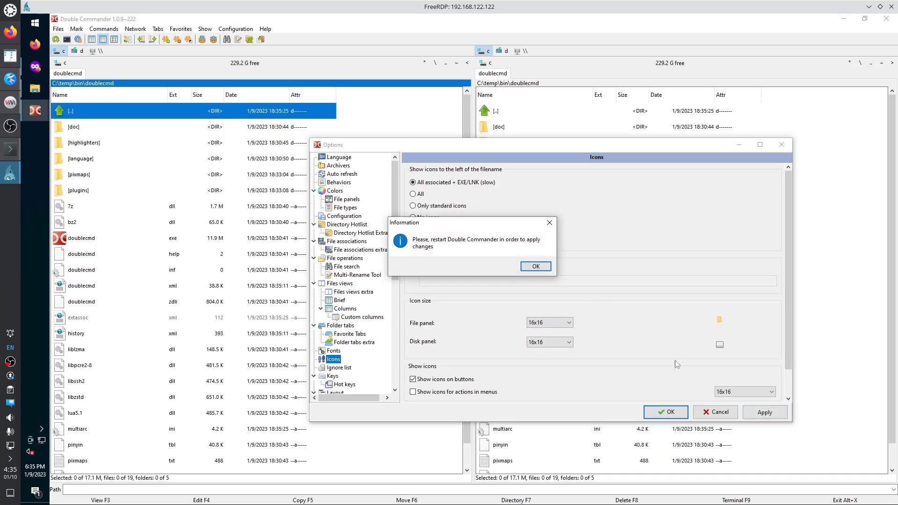
click(542, 270)
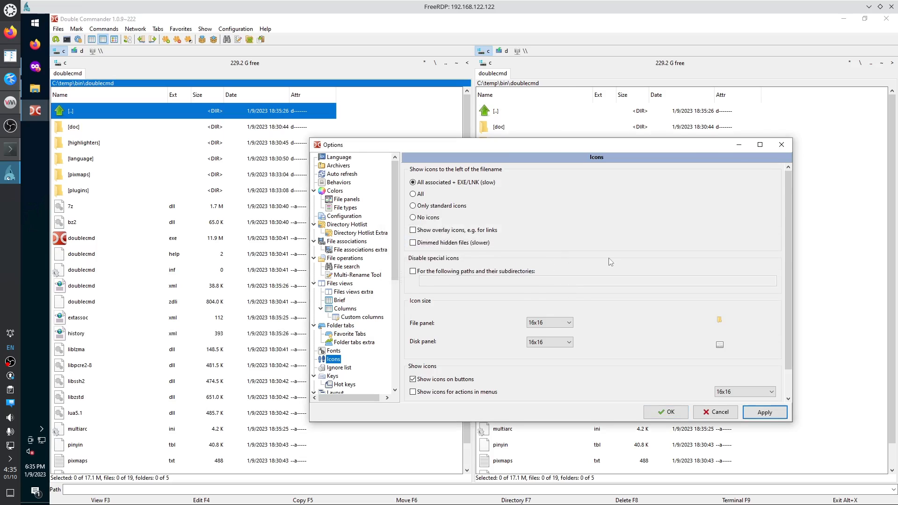
On the Layout page, turn off Show toolbar and Show function key buttons, applying each.
scroll(608, 261, down, 1)
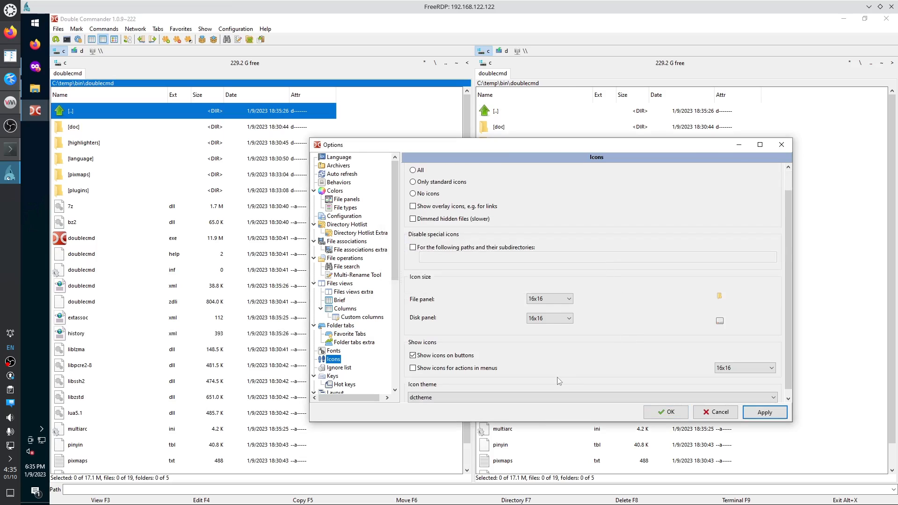
scroll(515, 365, down, 1)
click(345, 368)
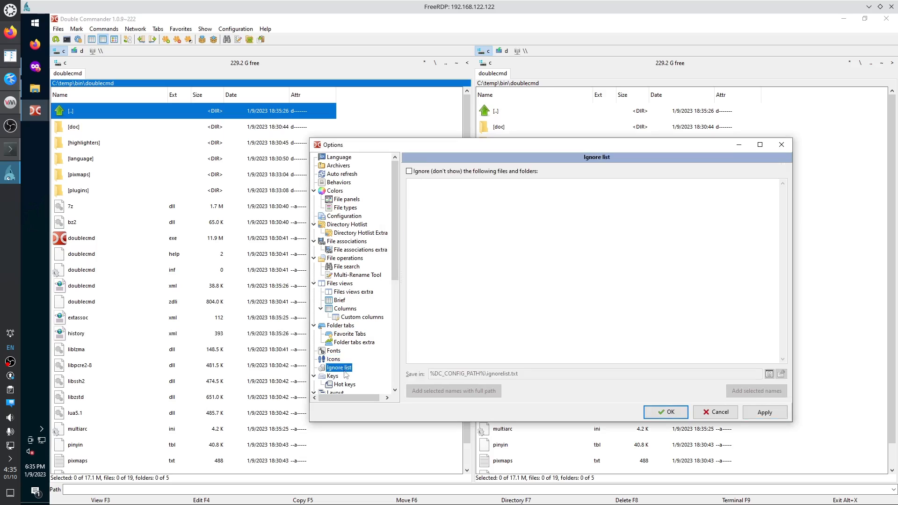
click(334, 375)
scroll(372, 359, down, 2)
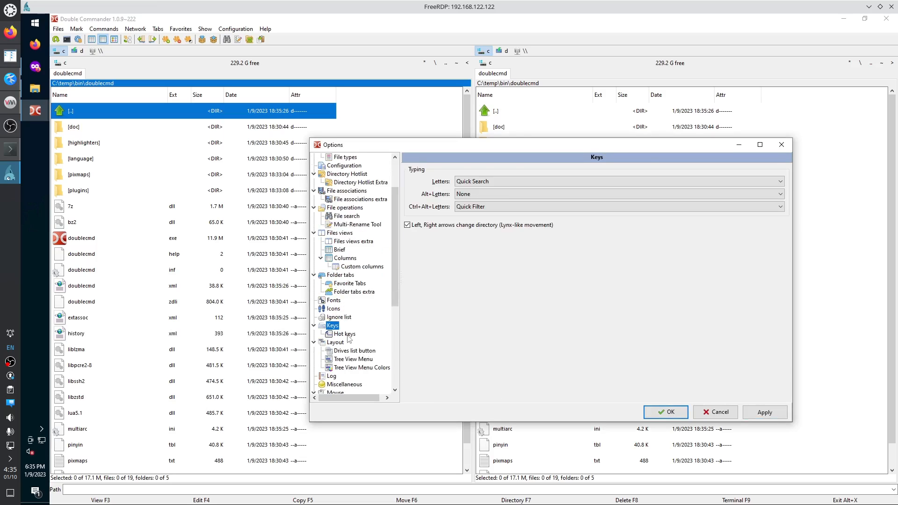
click(346, 335)
click(344, 345)
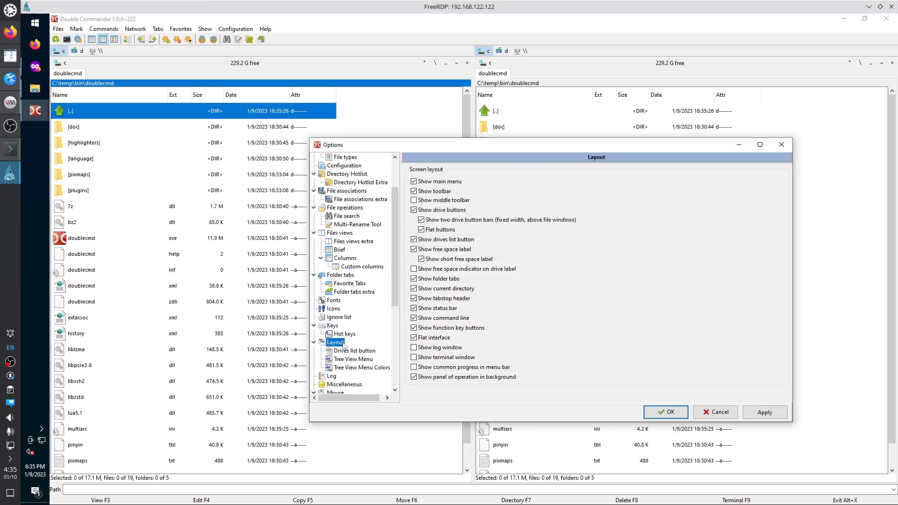
click(442, 192)
click(746, 411)
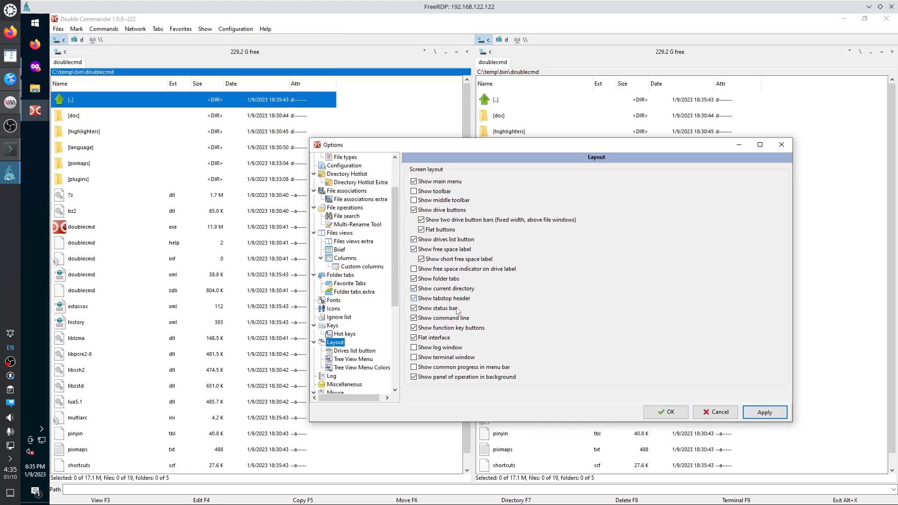
click(452, 329)
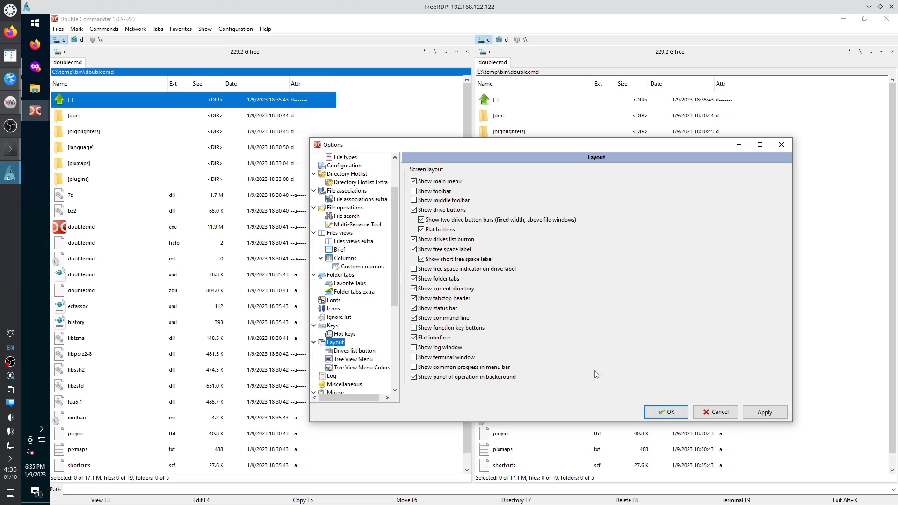
click(765, 412)
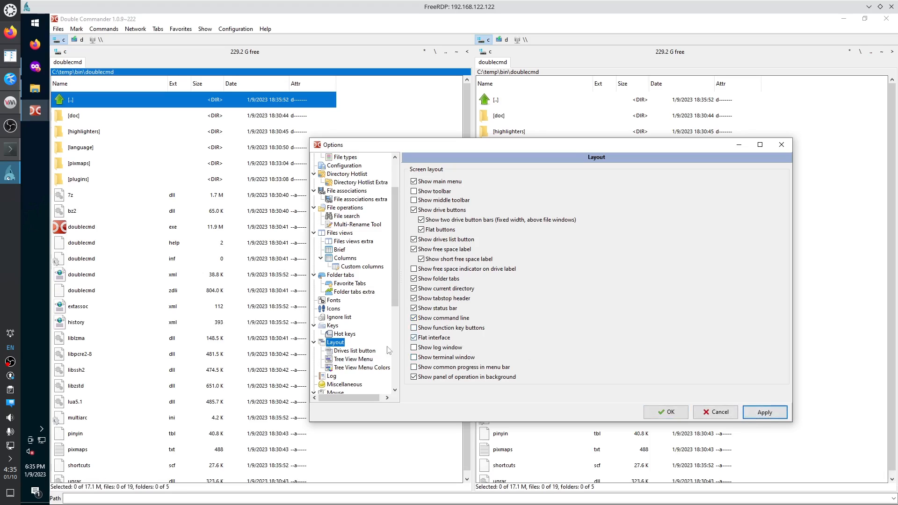
Browse the Options pages from Drives list button through Toolbar.
click(358, 351)
click(355, 360)
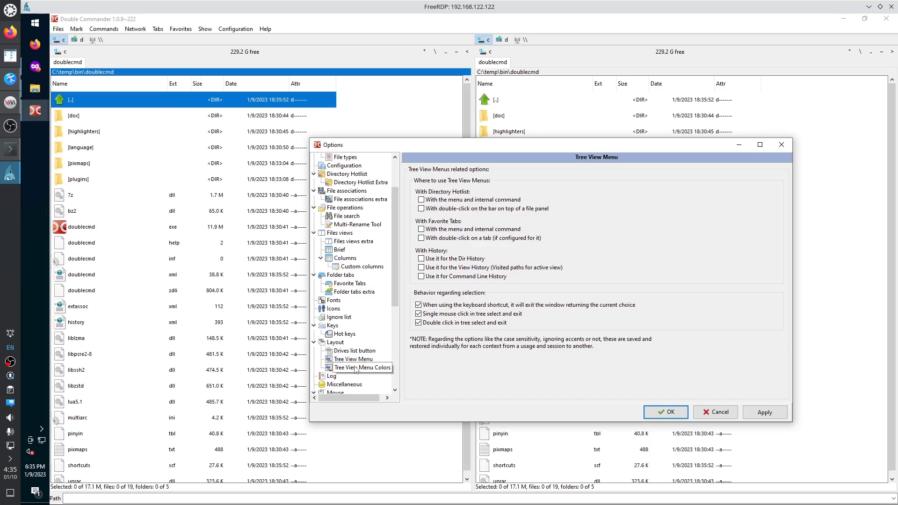
click(356, 368)
click(336, 377)
click(341, 385)
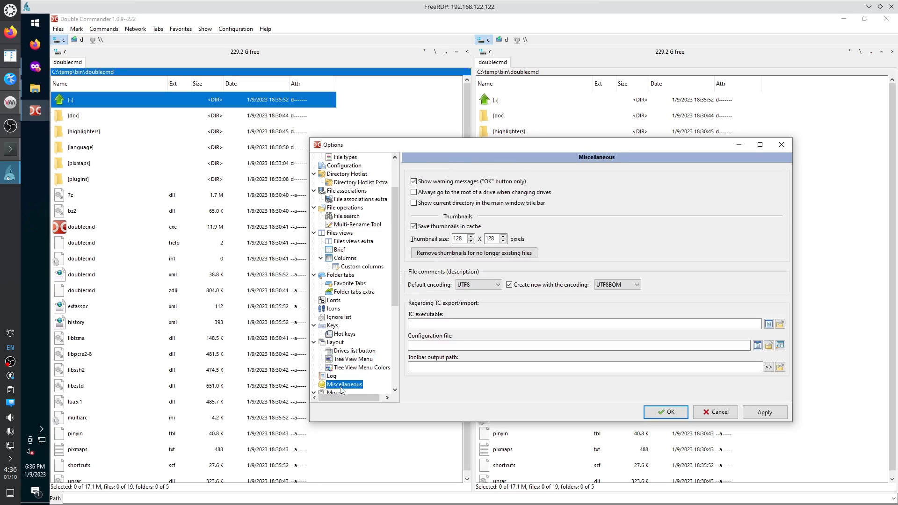
scroll(341, 365, down, 4)
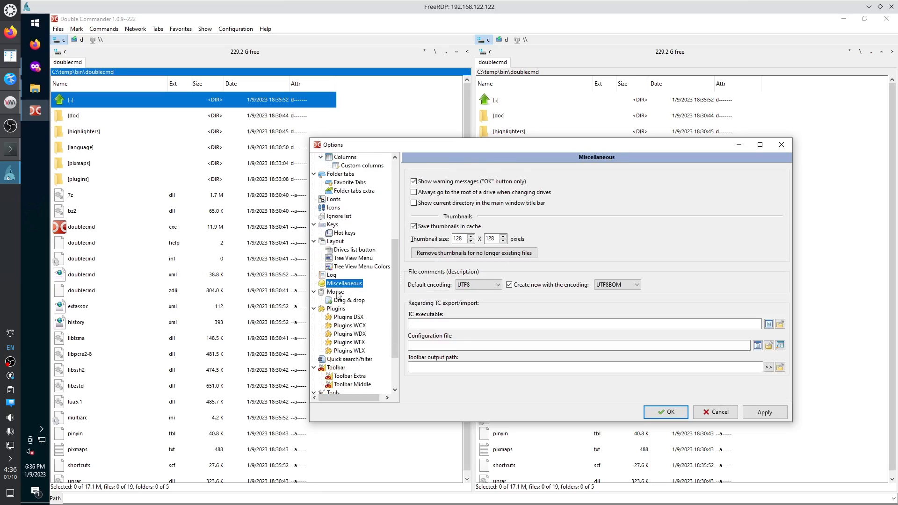
click(336, 292)
scroll(356, 346, down, 2)
click(341, 310)
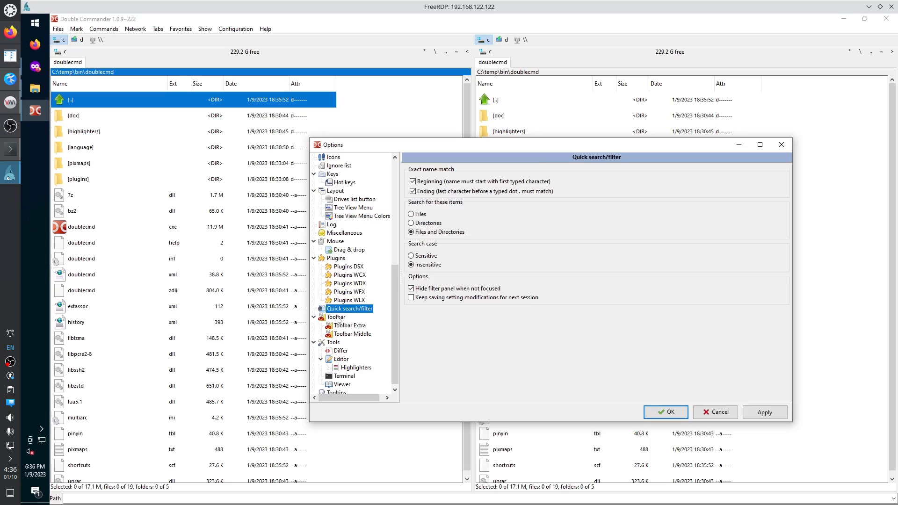
click(340, 318)
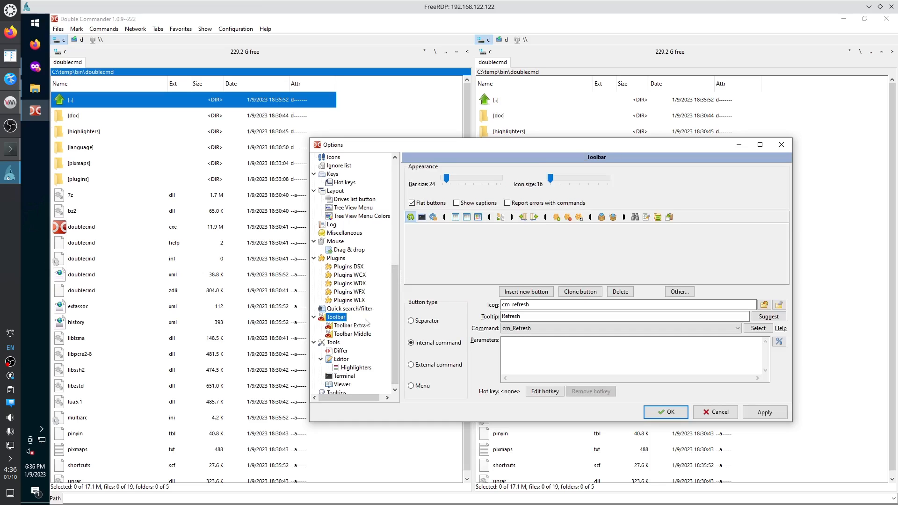
In Tools > Editor, change the tab width from 8 to 4.
scroll(367, 324, down, 1)
click(344, 340)
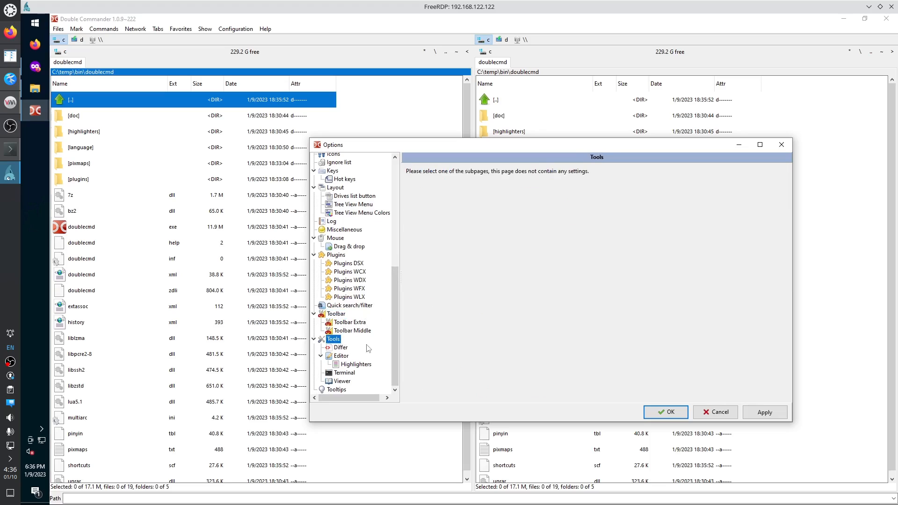
click(342, 356)
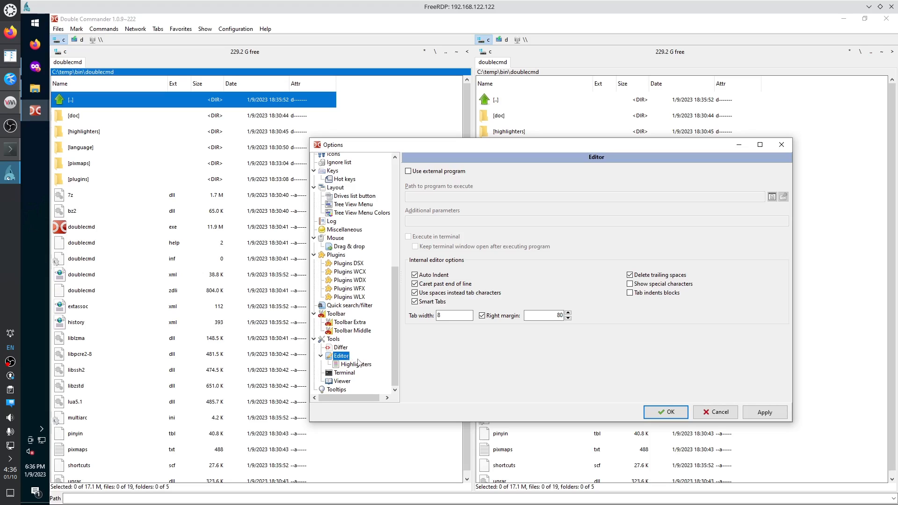
click(432, 316)
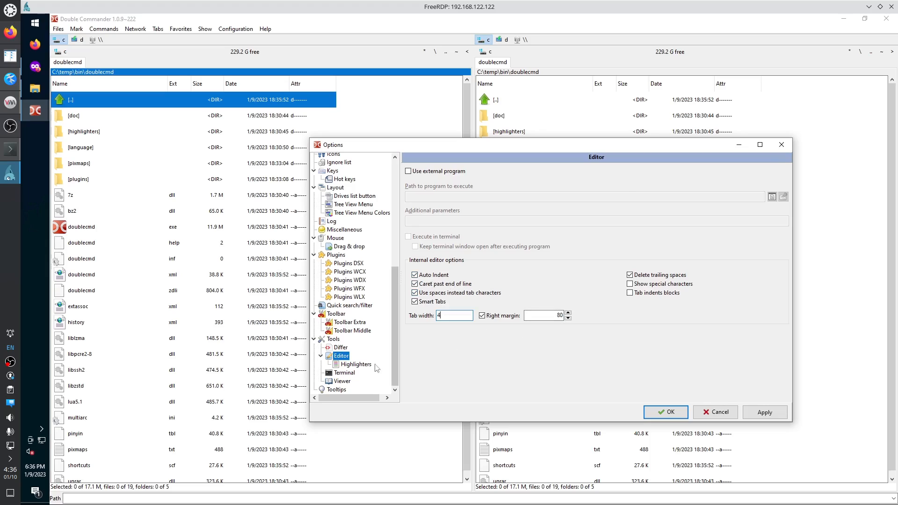
Step through Syntax highlighter, Terminal, Viewer and Tooltips pages, then save the options with OK.
click(358, 364)
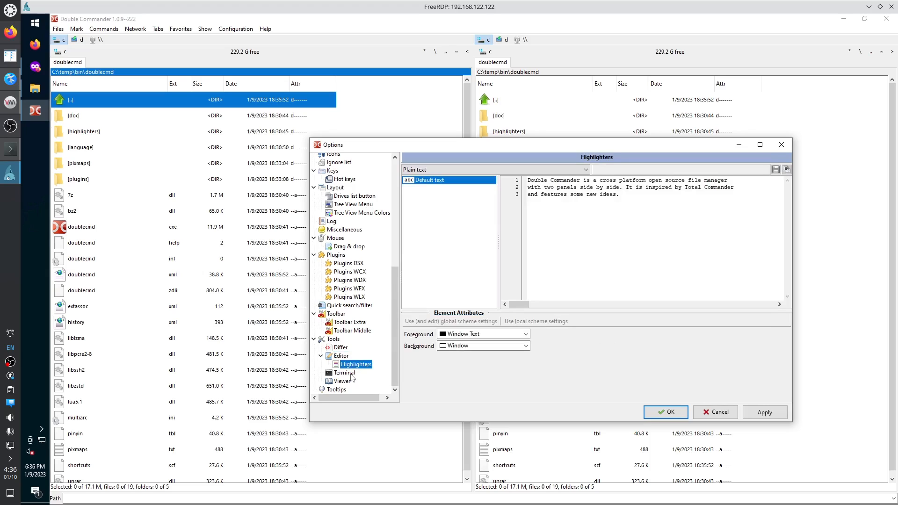
click(350, 374)
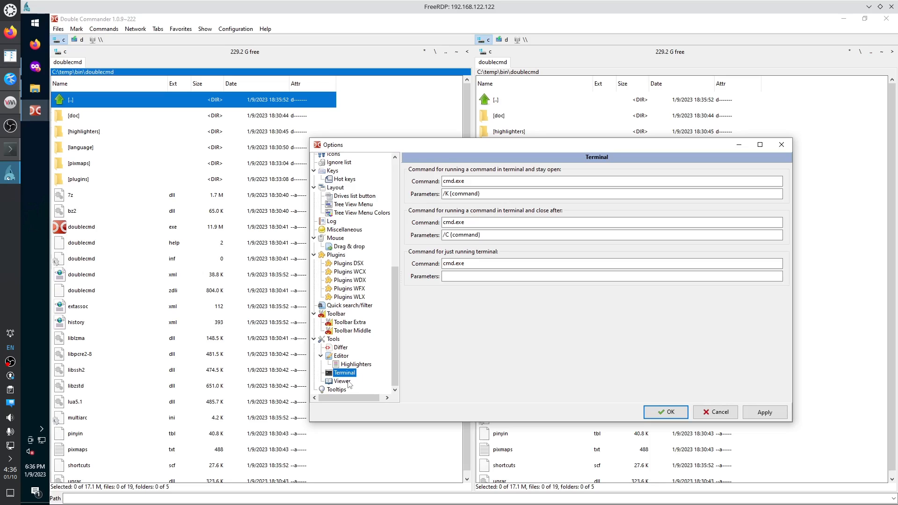
click(349, 383)
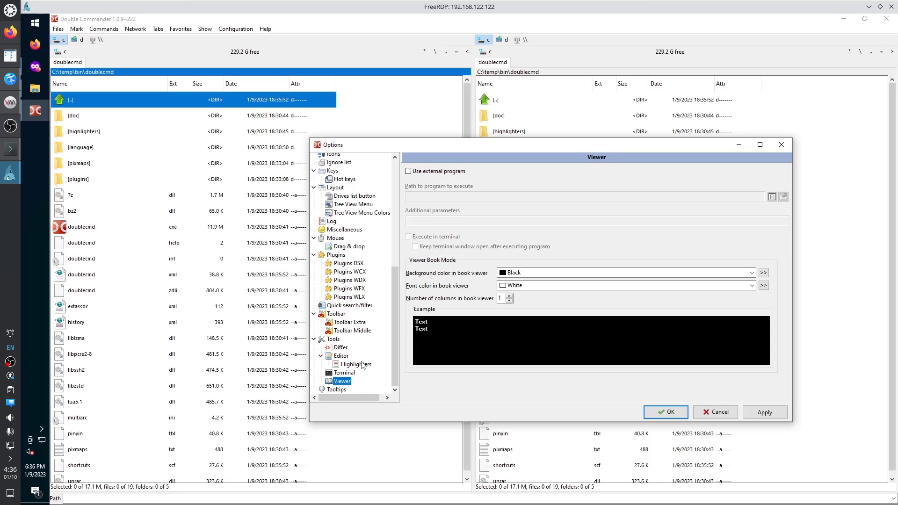
click(343, 390)
click(667, 413)
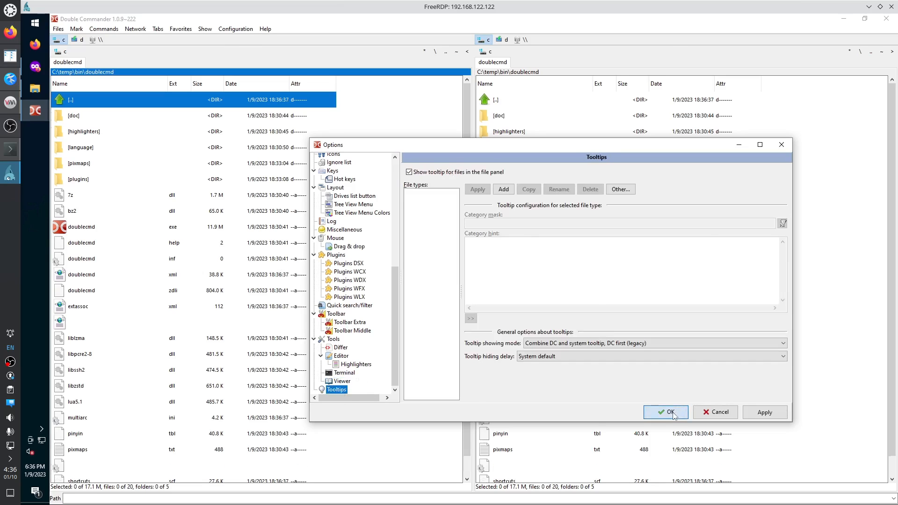
Close Double Commander and relaunch it from doublecmd.exe in the doublecmd folder.
click(892, 19)
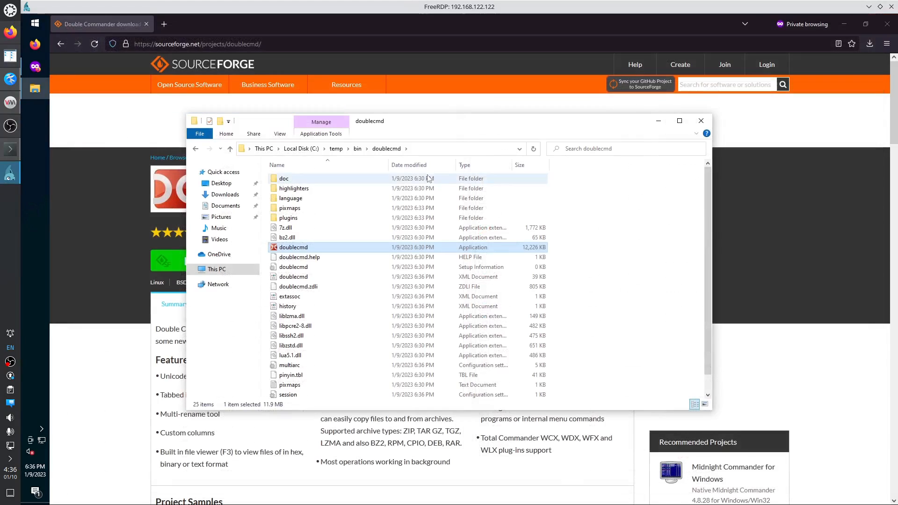
click(37, 23)
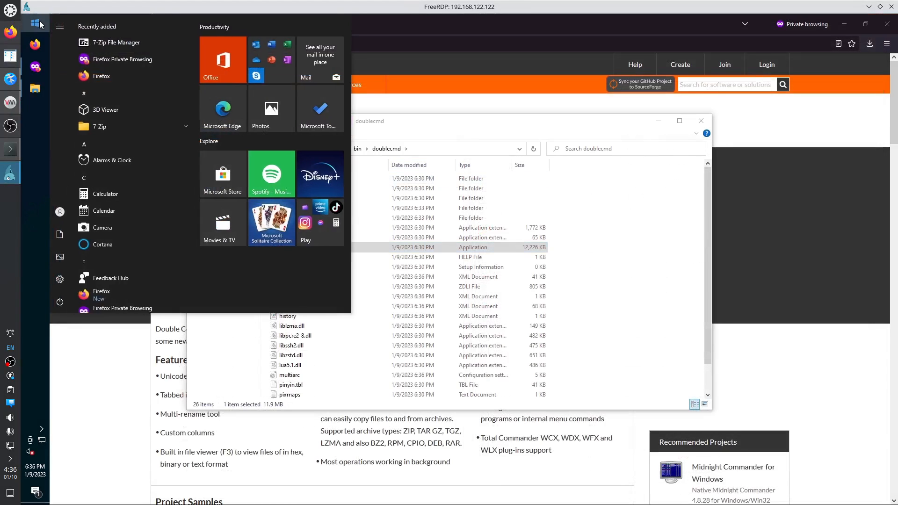
click(35, 88)
right_click(296, 249)
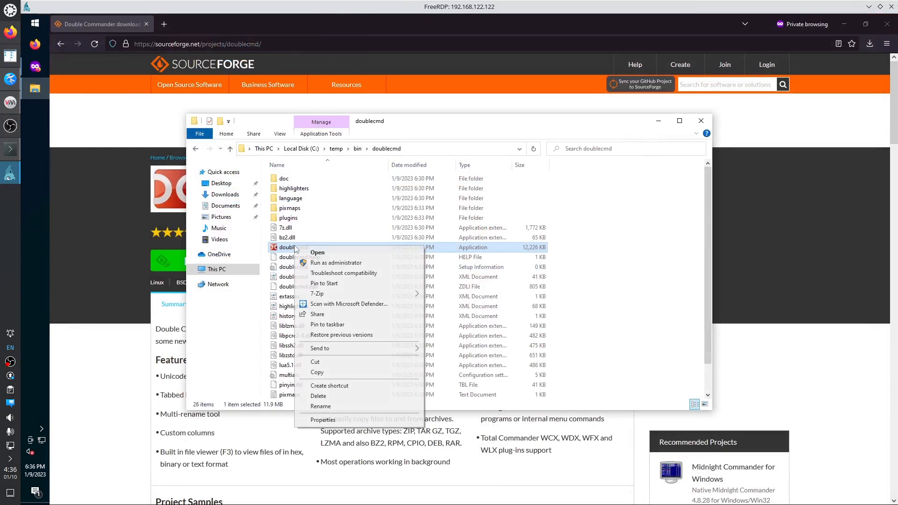
click(304, 252)
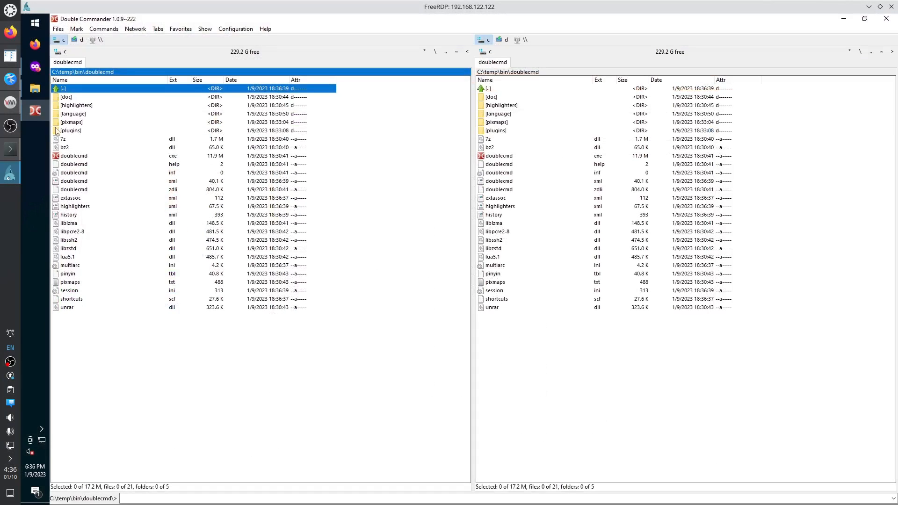
Pin Double Commander to the taskbar below Firefox and restore it to a smaller window.
right_click(41, 115)
click(67, 125)
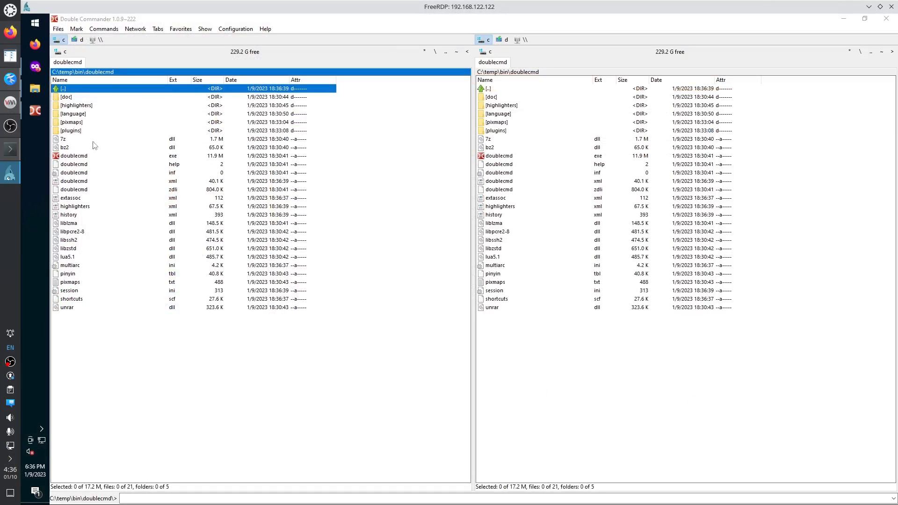
drag(39, 112, 46, 44)
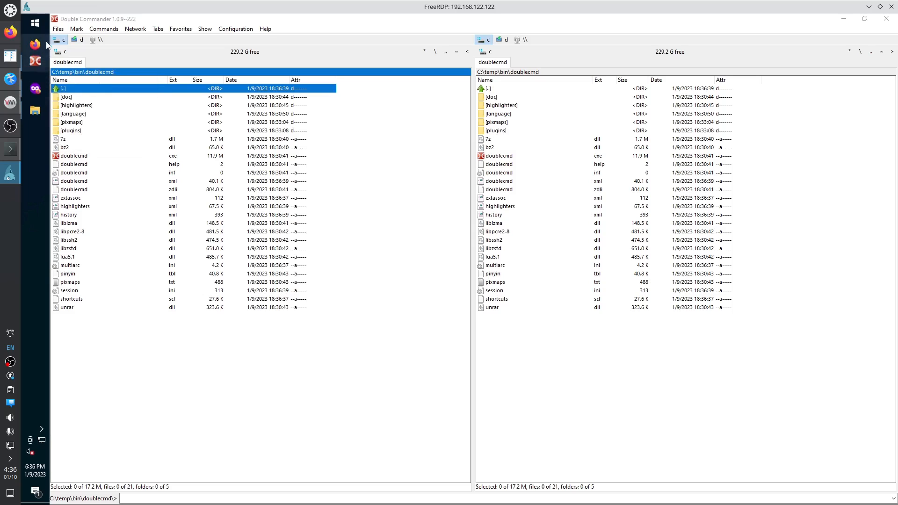
right_click(37, 44)
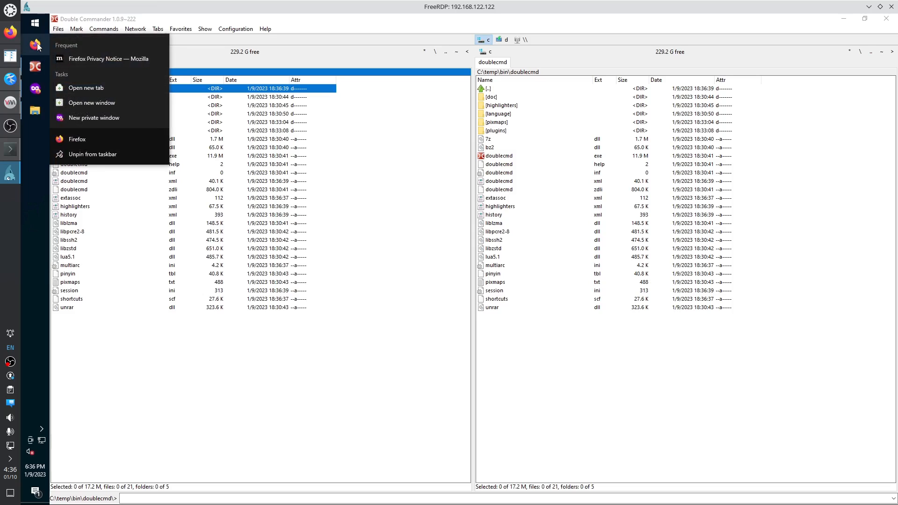
click(39, 157)
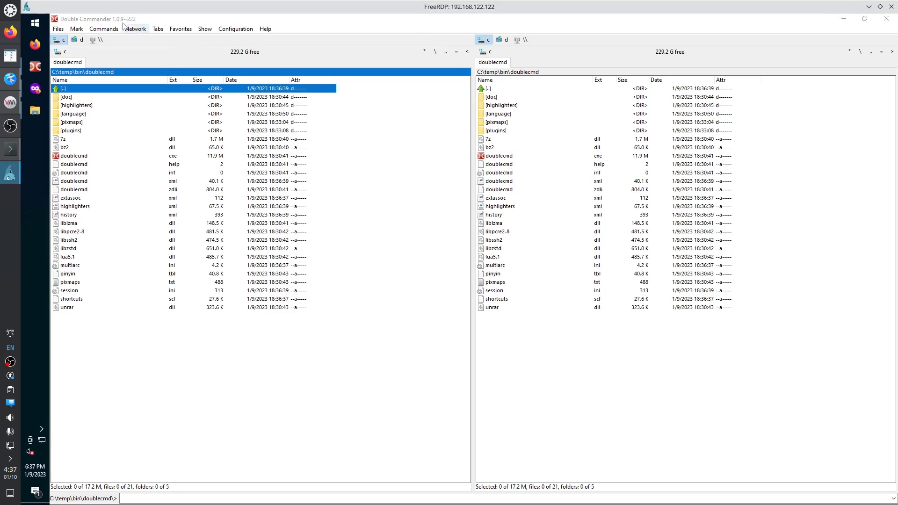
drag(123, 20, 56, 24)
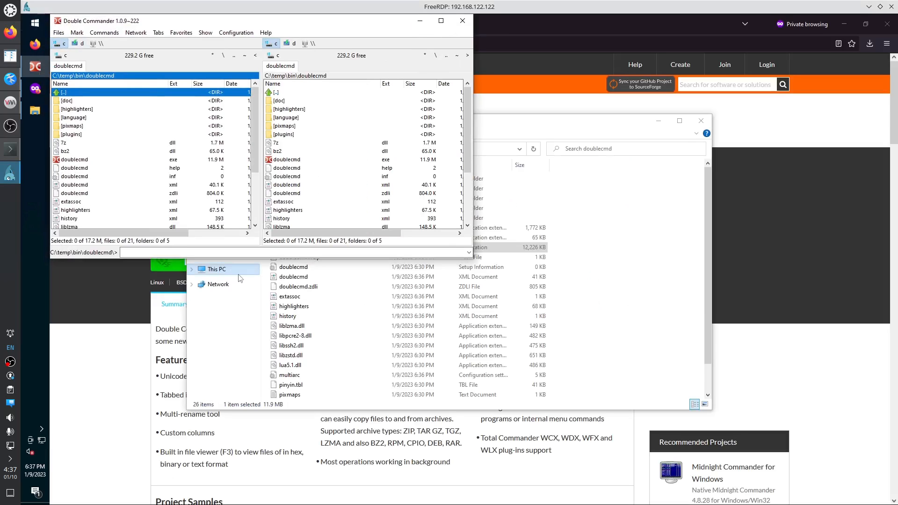
Close the doublecmd Explorer window and show the VM's NIC details (default NAT, e1000e).
click(701, 121)
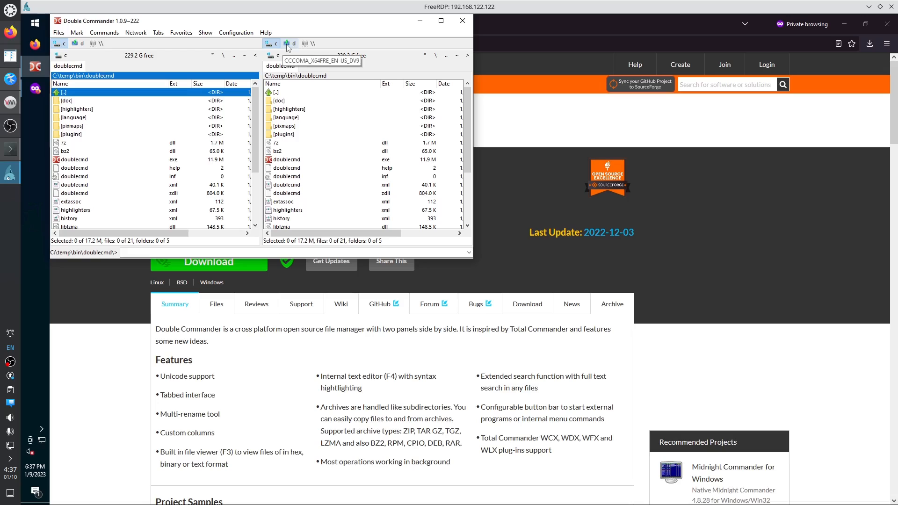
click(11, 102)
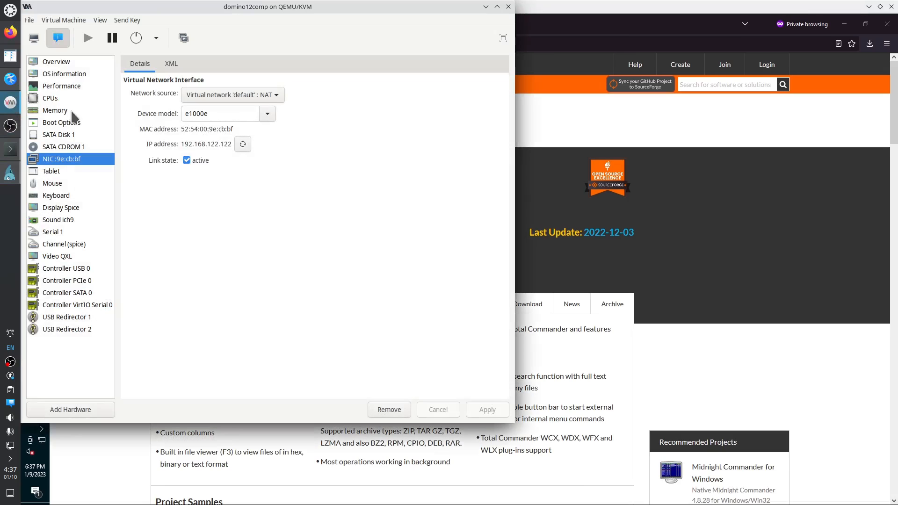
Remove SATA CDROM 1, confirm the deletion and after-shutdown notice, then return to FreeRDP.
click(65, 147)
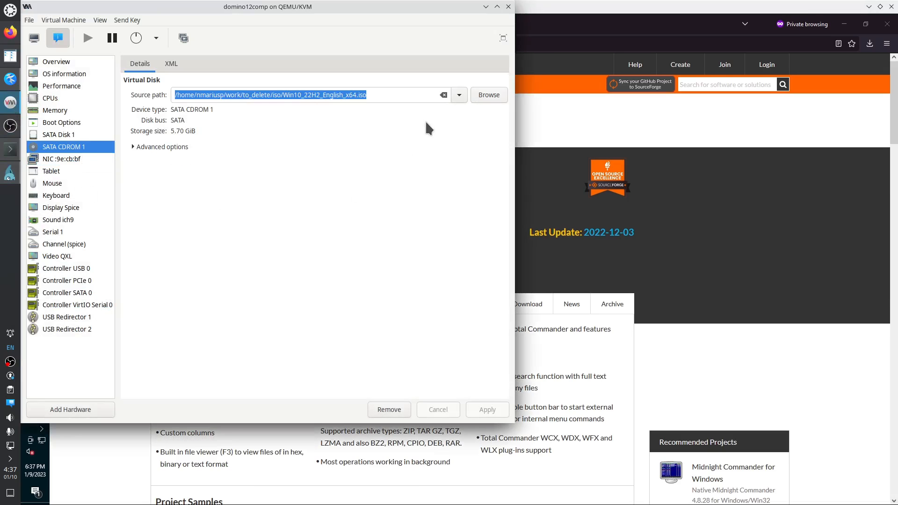
click(382, 410)
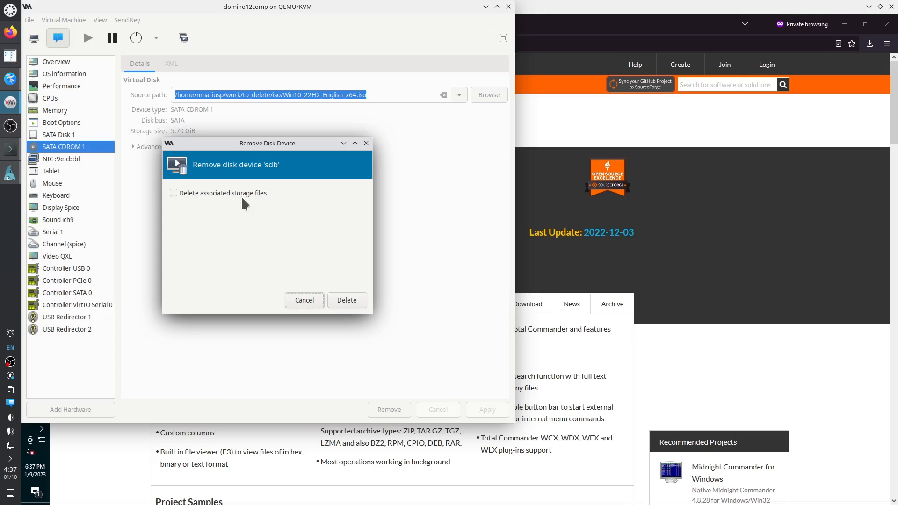
click(346, 300)
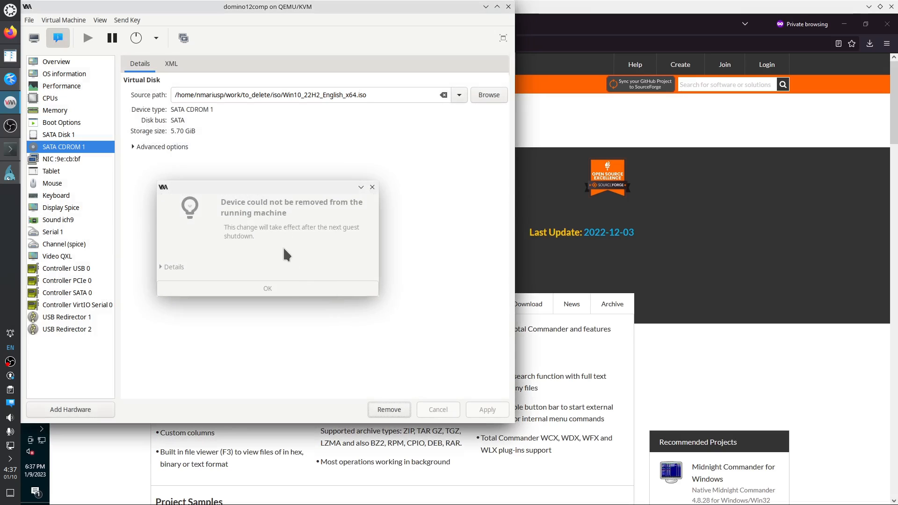
click(272, 291)
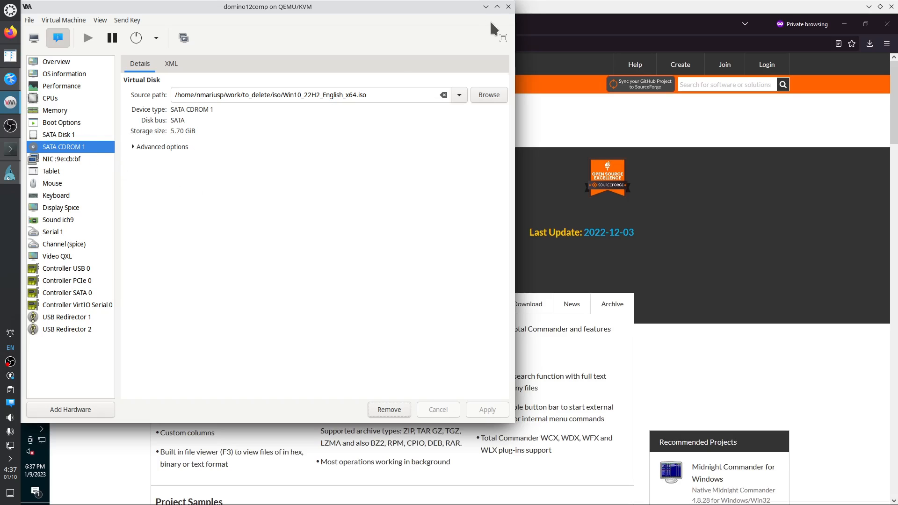
click(689, 147)
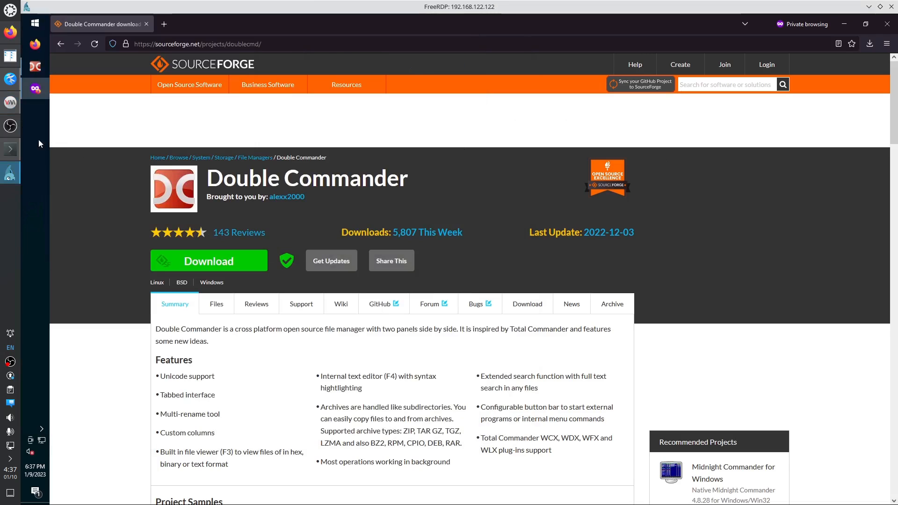
In Krusader, open InstallerKits and select the Domino_12.0.2_Win_English installer.
mouse_move(8, 151)
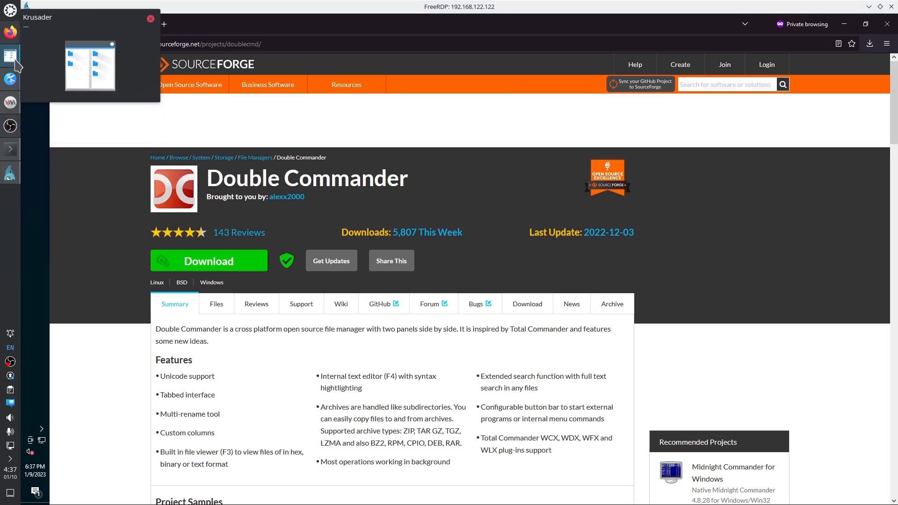
click(63, 101)
click(13, 77)
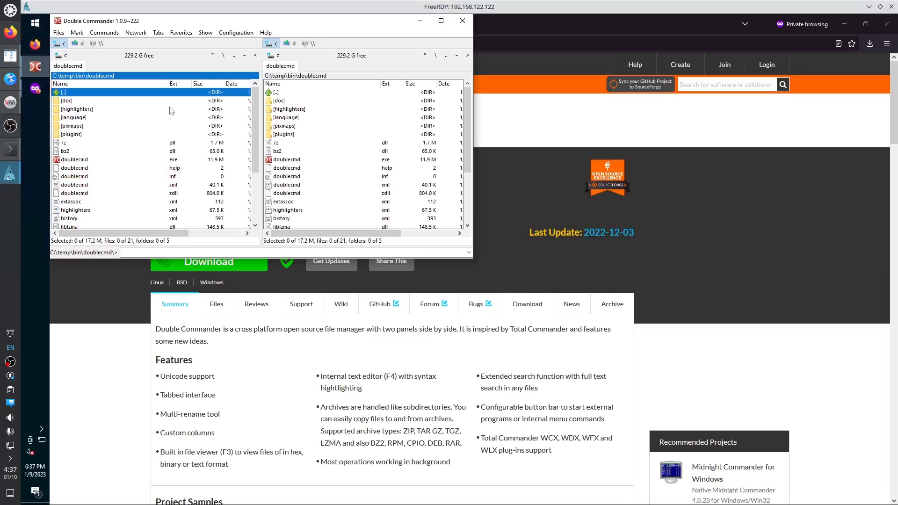
click(11, 57)
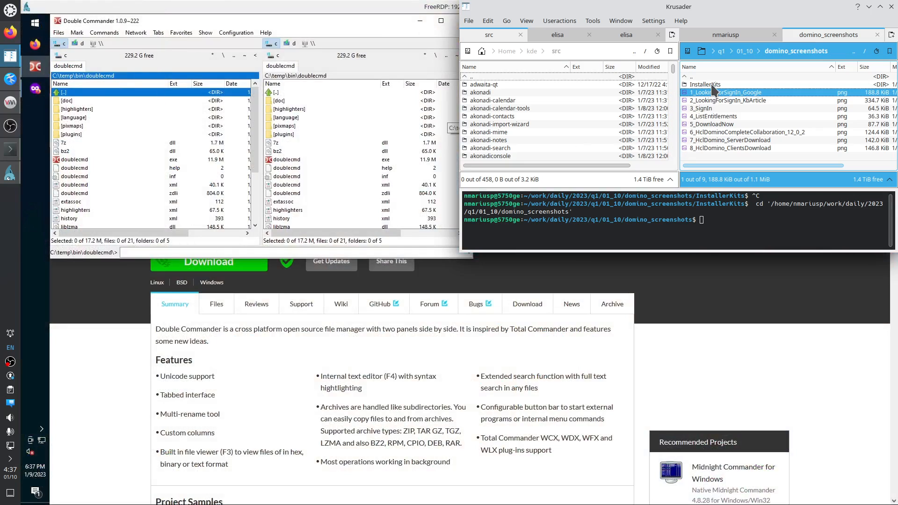
double_click(710, 85)
click(724, 92)
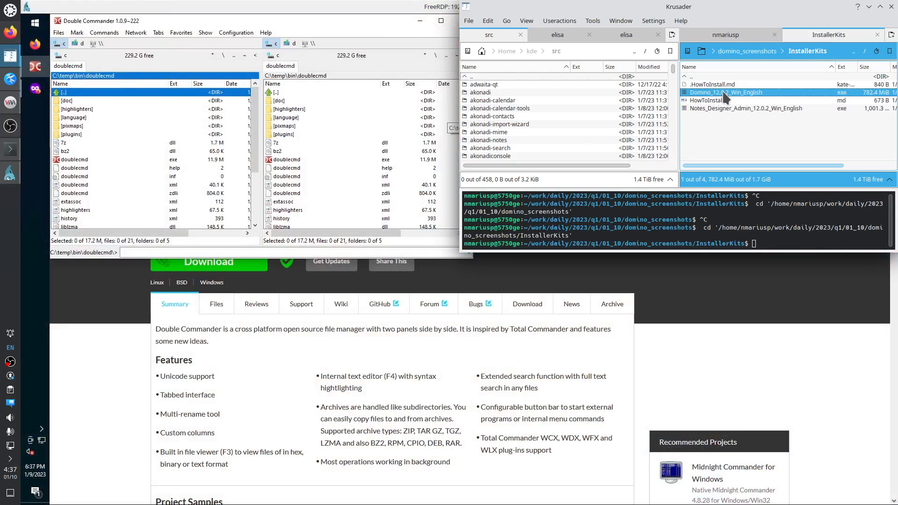
Go up to C:\temp in Double Commander and paste the installer there.
double_click(77, 93)
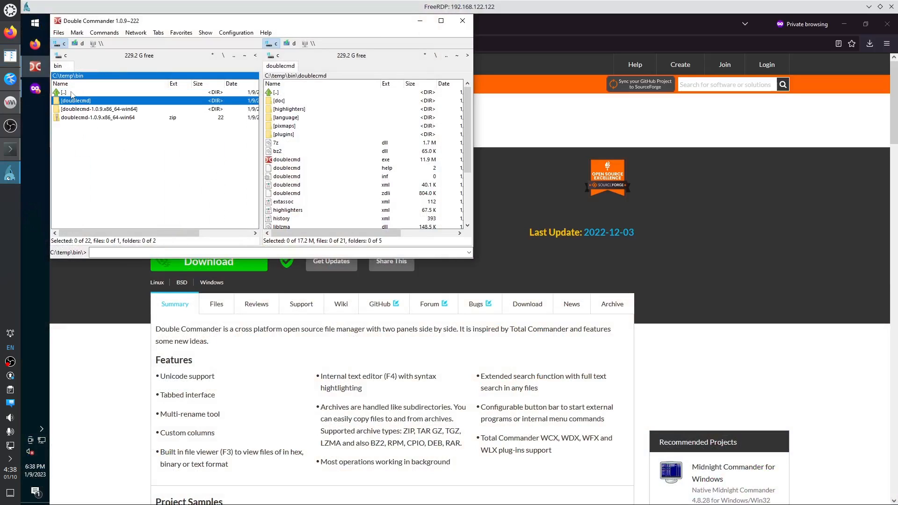
double_click(64, 93)
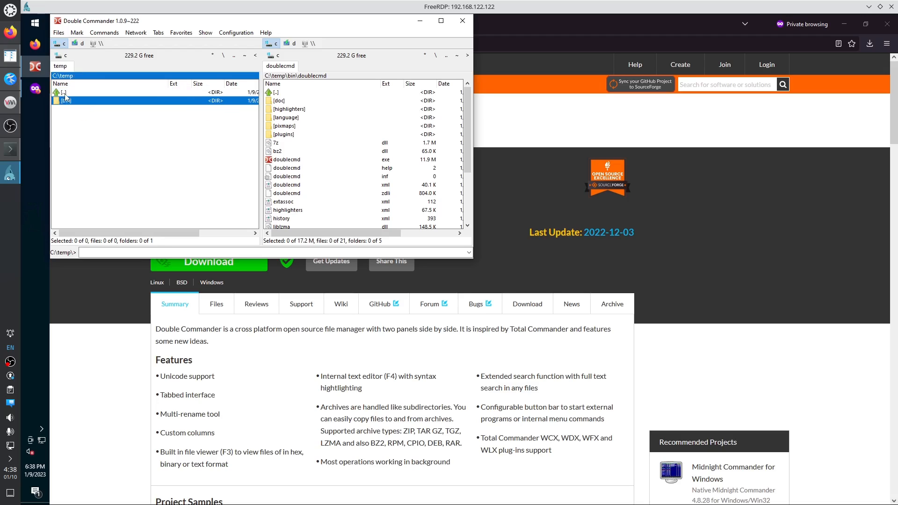
key(ctrl+v)
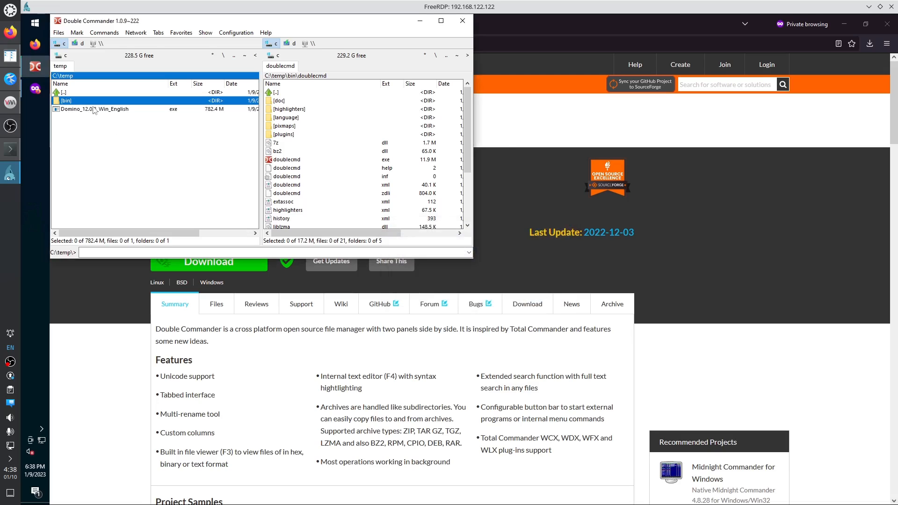
click(11, 57)
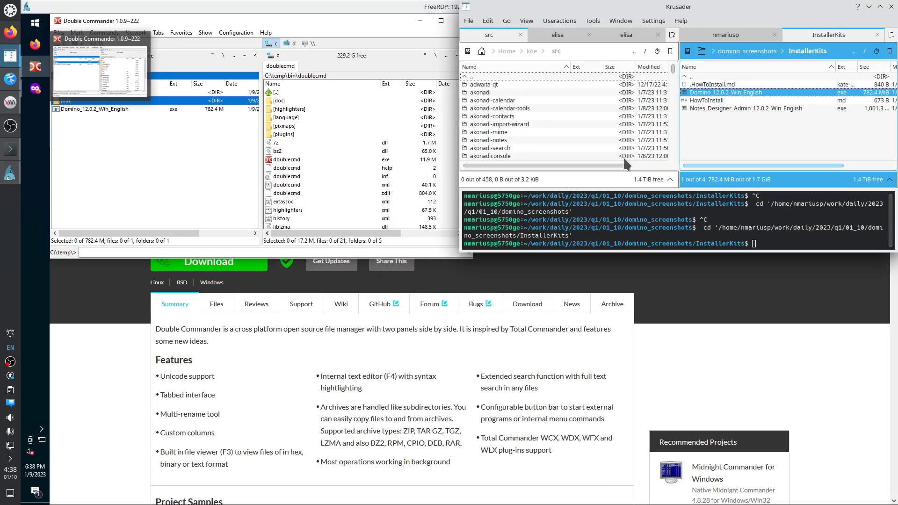
Paste Notes_Designer_Admin_12.0.2_Win_English into C:\temp and open Network & Internet settings from the tray.
click(718, 108)
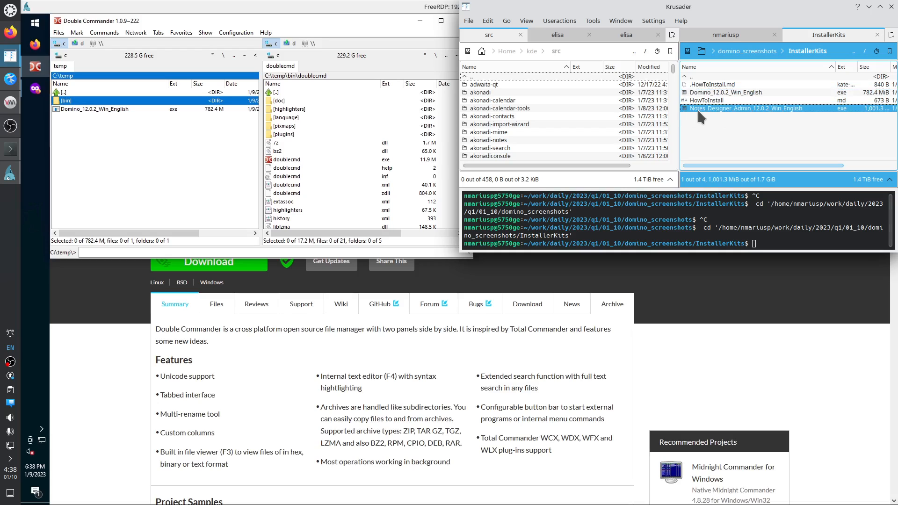
click(173, 180)
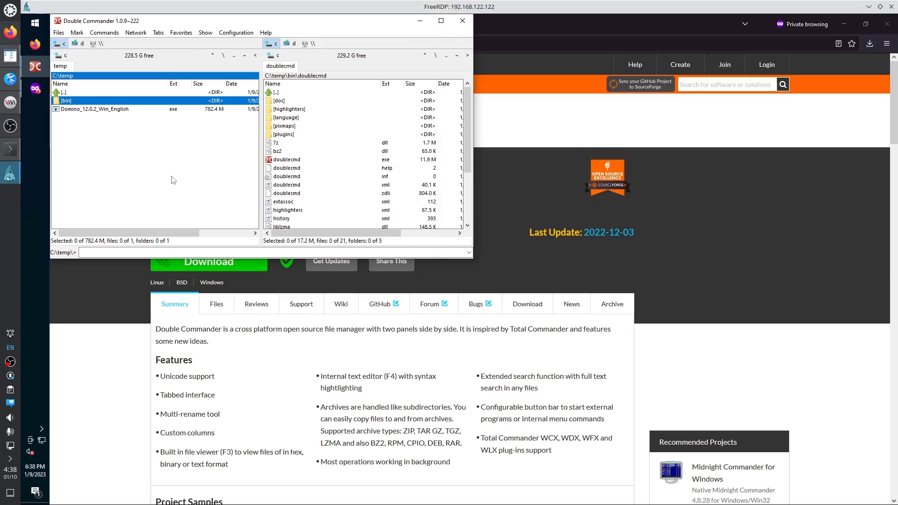
key(ctrl+v)
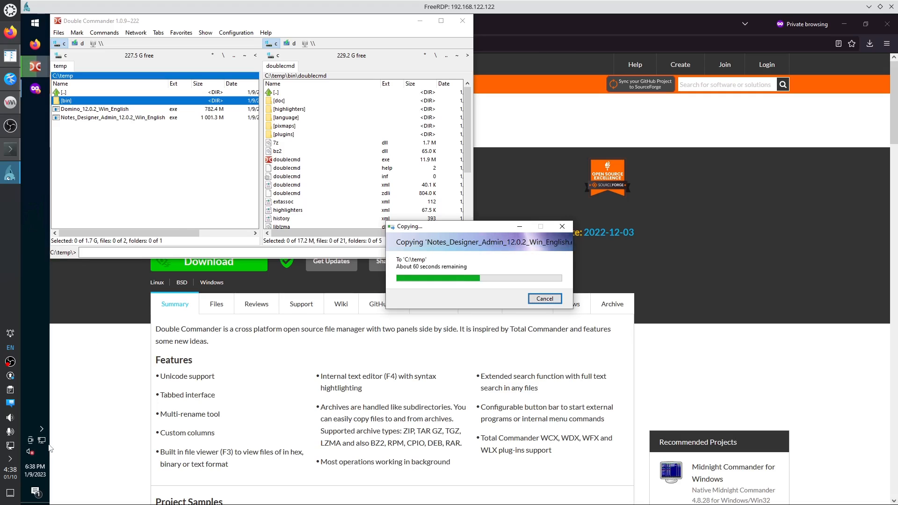
right_click(42, 440)
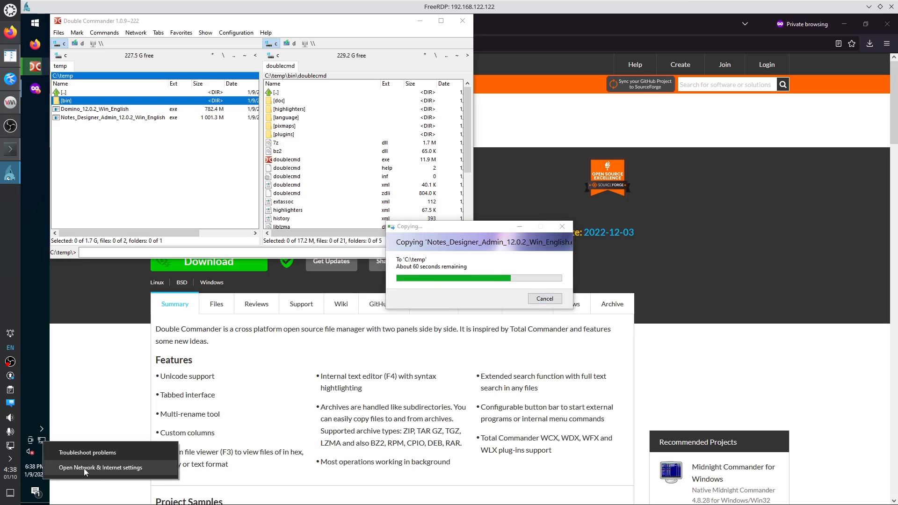
click(84, 468)
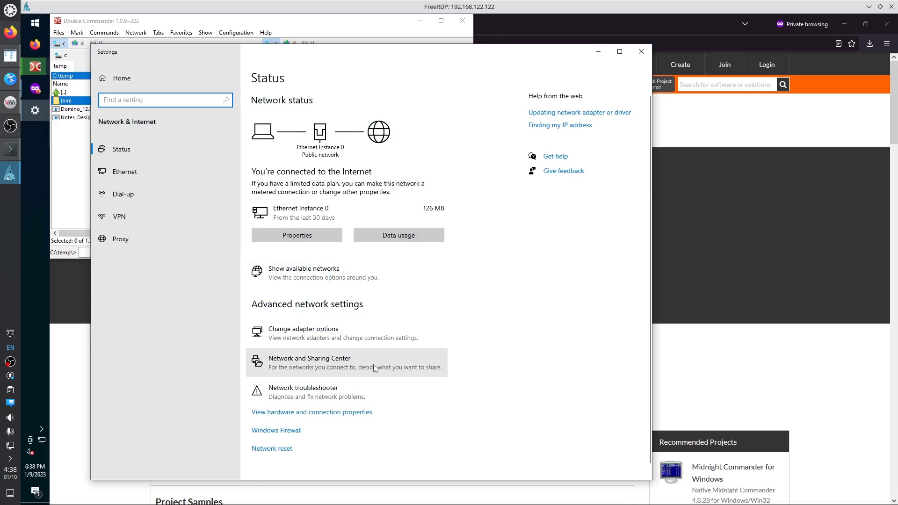
Uncheck TCP/IPv6 on Ethernet Instance 0, confirm with OK, and close Network Connections and Settings.
scroll(375, 369, down, 1)
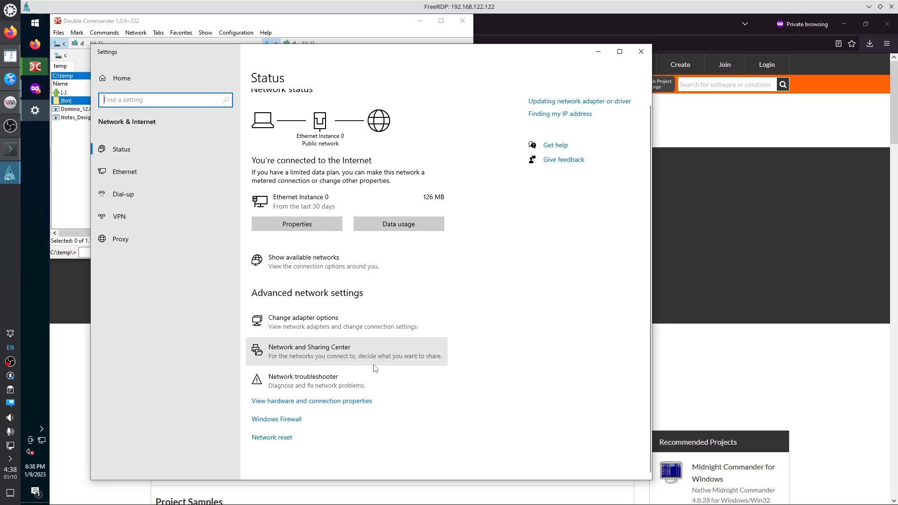
click(316, 318)
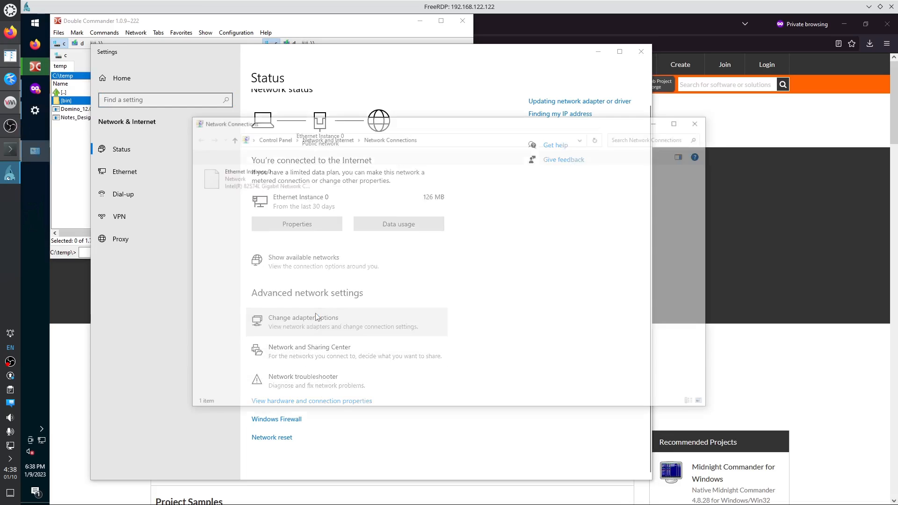
right_click(248, 182)
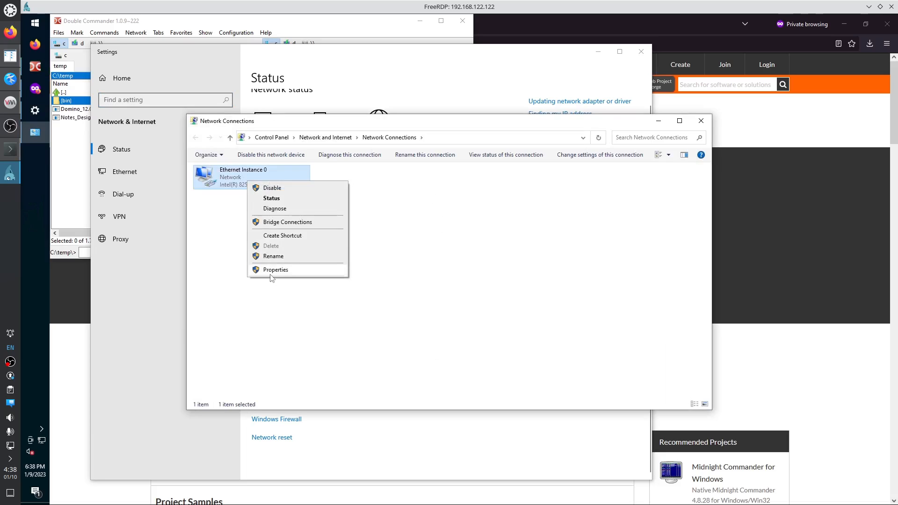
click(271, 272)
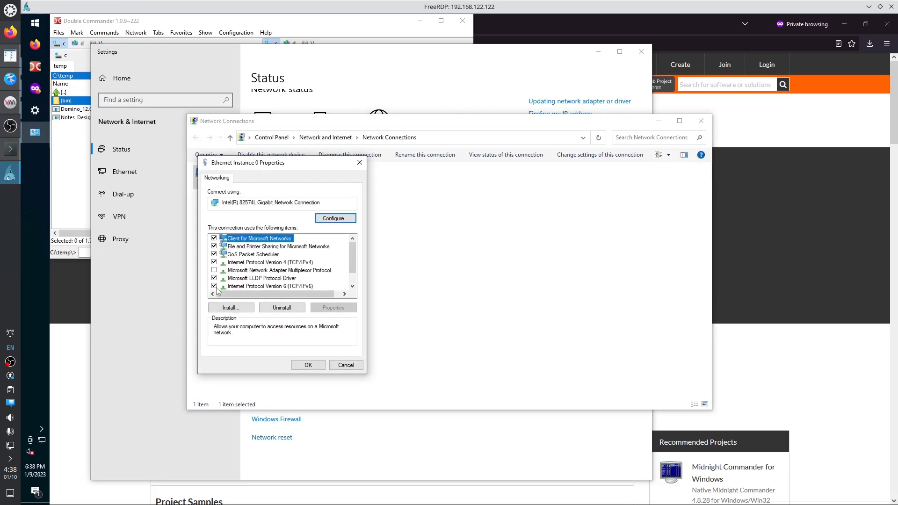
click(215, 286)
scroll(335, 276, down, 1)
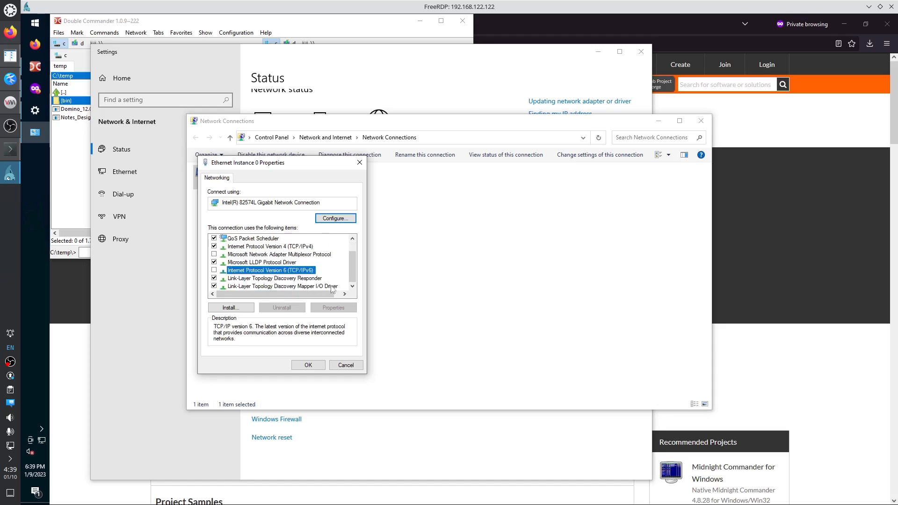
click(323, 365)
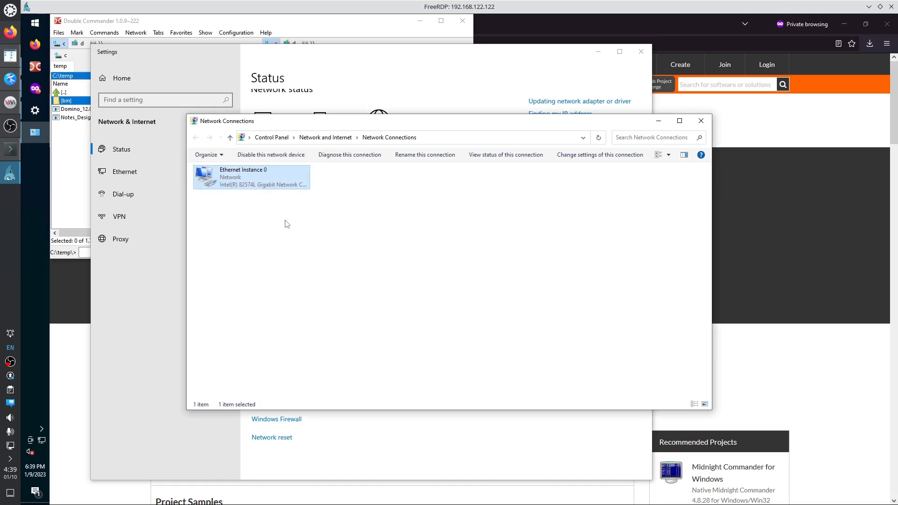
click(701, 121)
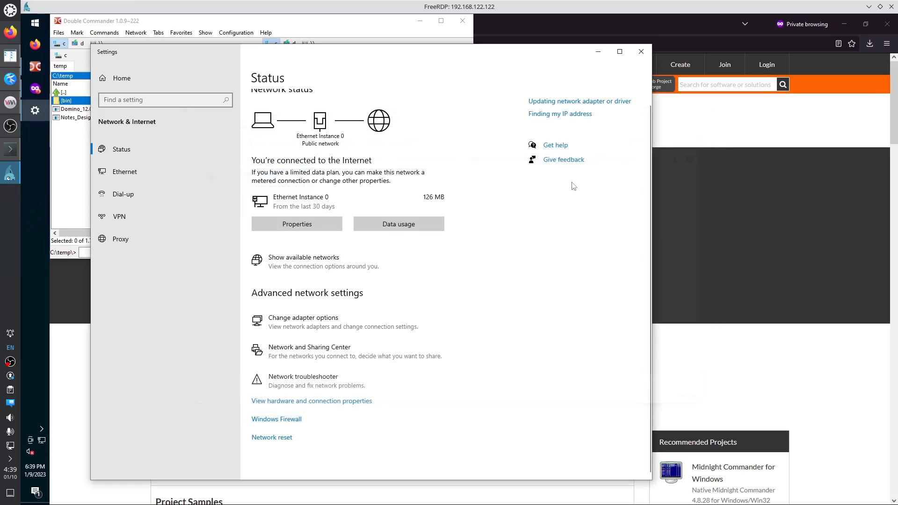
click(641, 52)
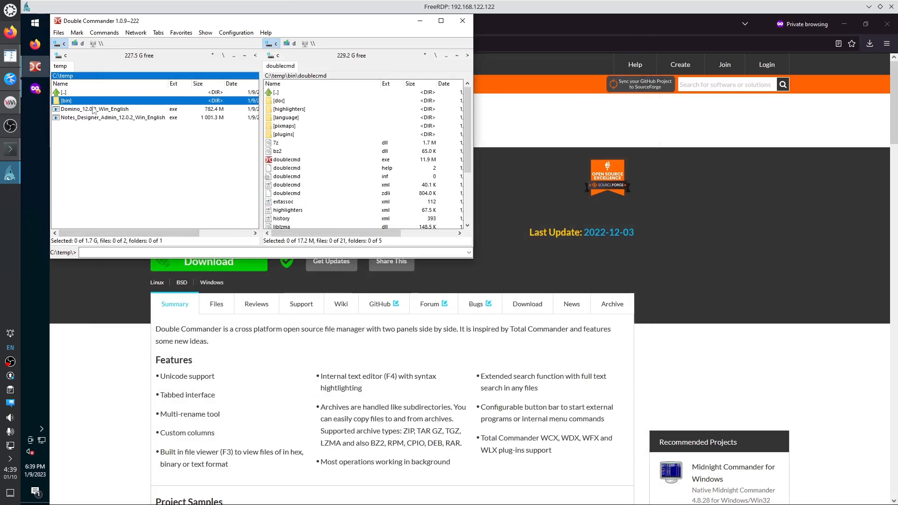
In Kate's HowToInstall.md, highlight the note about uninstalling all Domino apps first.
click(11, 58)
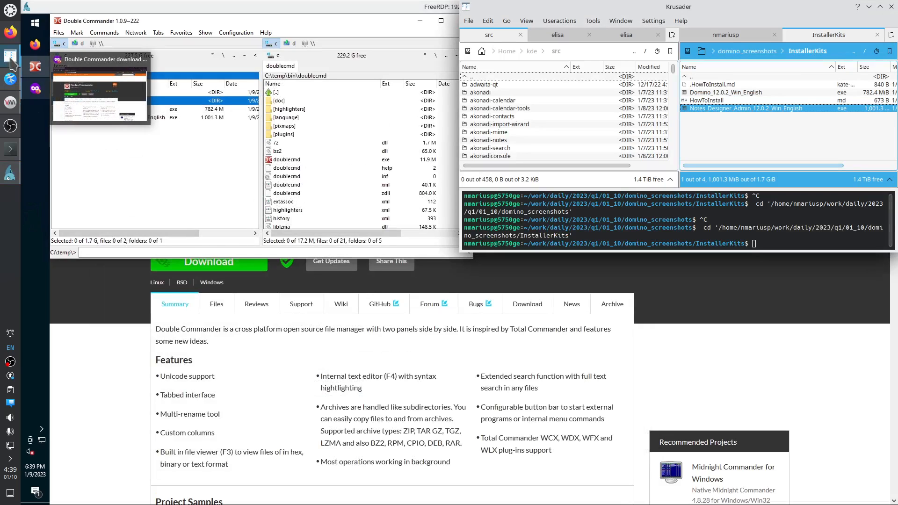
click(11, 60)
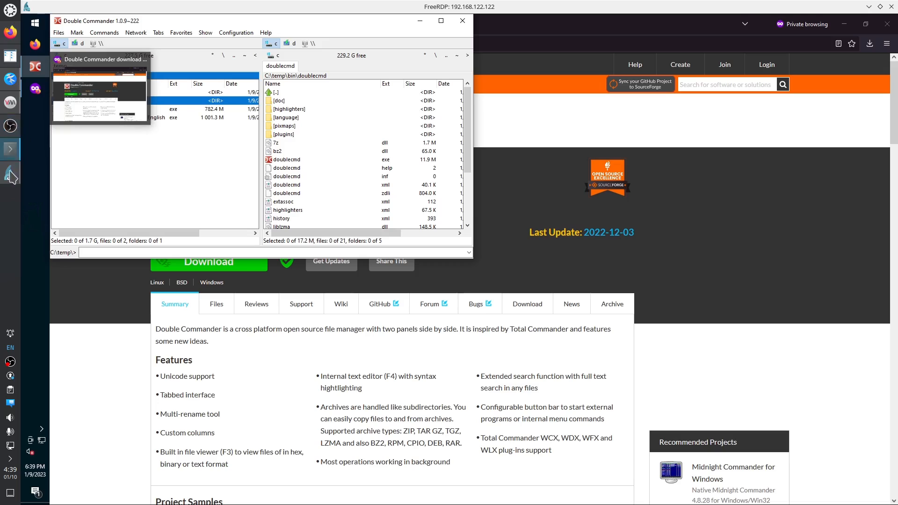
click(9, 79)
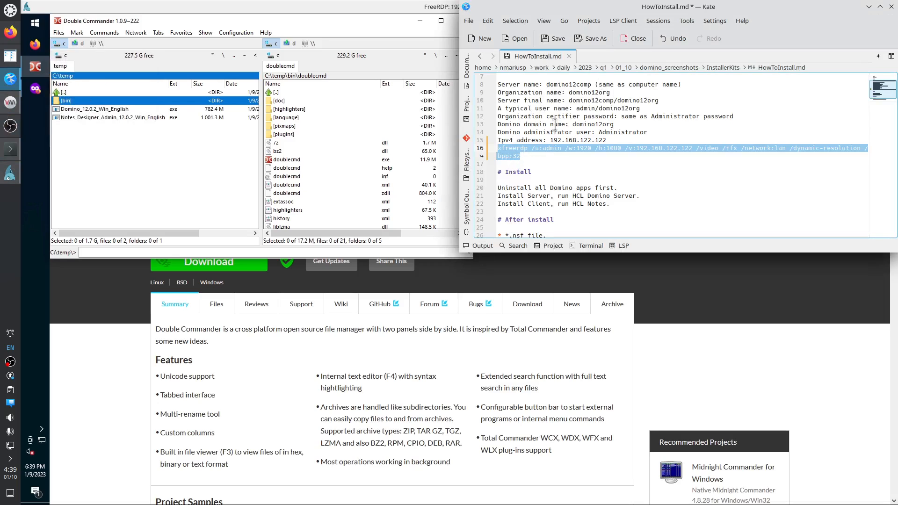
click(575, 124)
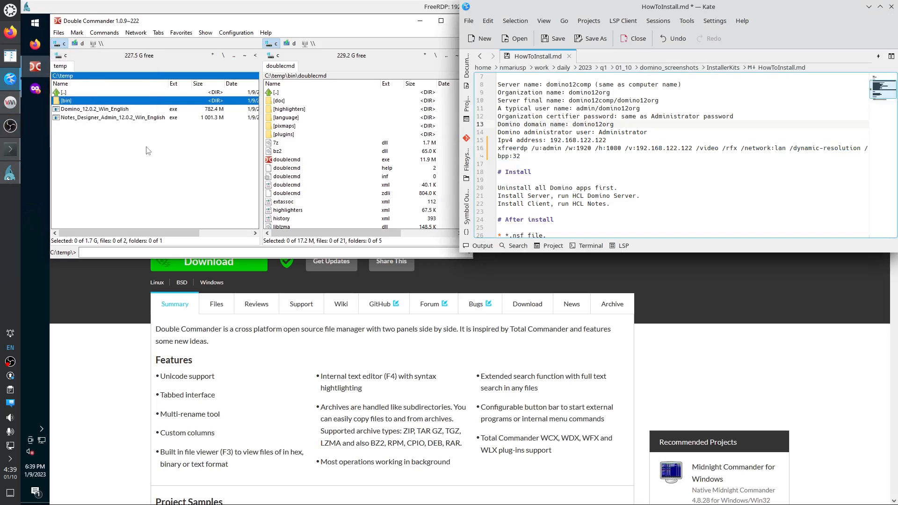
drag(501, 188, 611, 188)
Open Apps and Features from the Start button's quick-link menu in the remote Windows session.
click(182, 164)
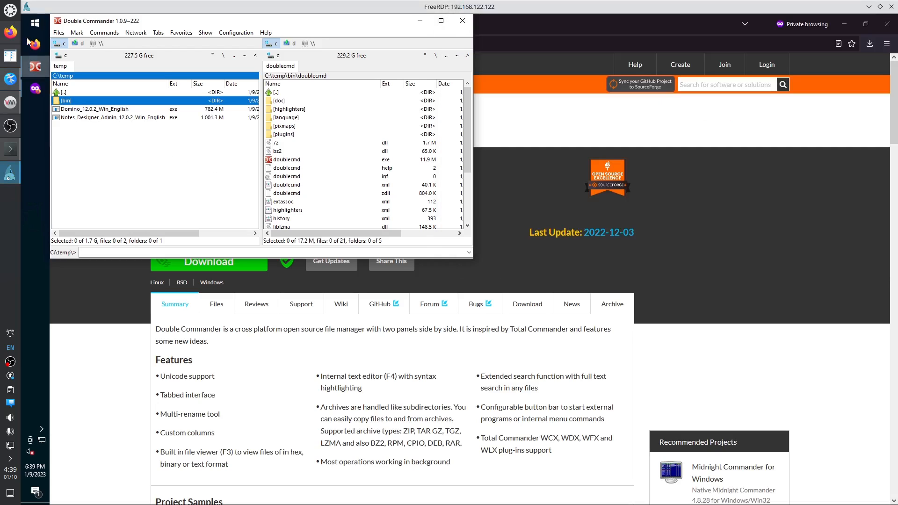
right_click(37, 26)
click(39, 25)
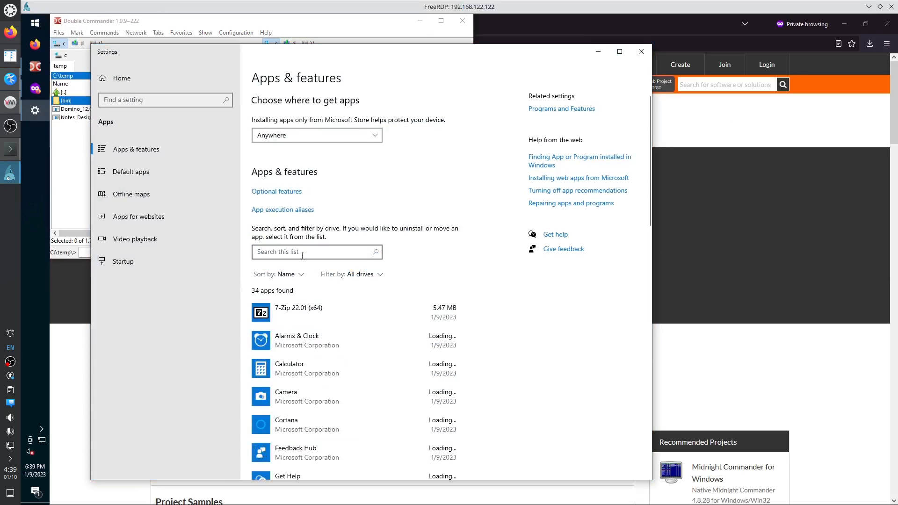
Search installed apps for 'ibm' and then 'hc', find nothing, and close Settings.
click(297, 255)
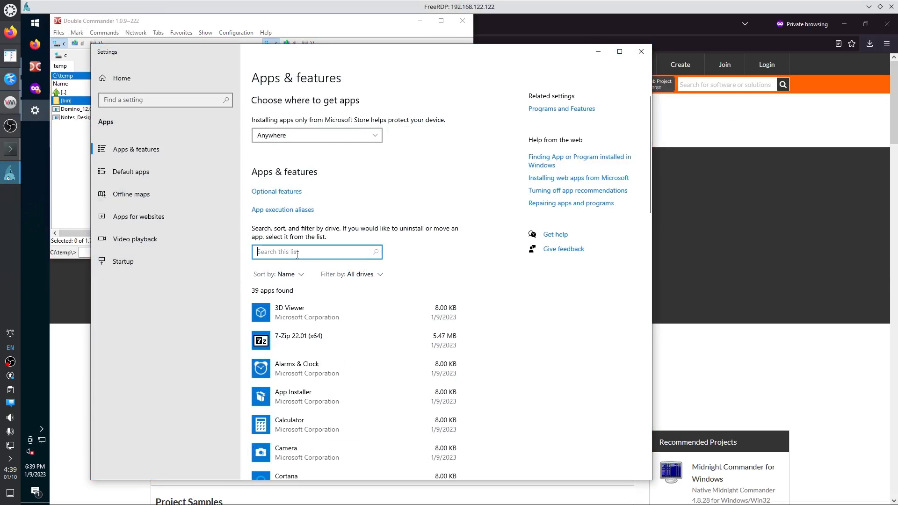
text(ibm)
key(ctrl+a)
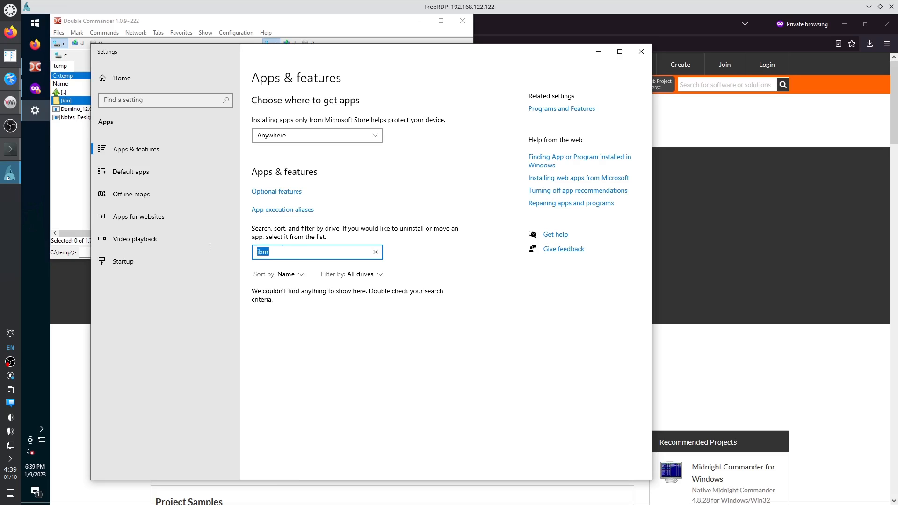
text(hcl)
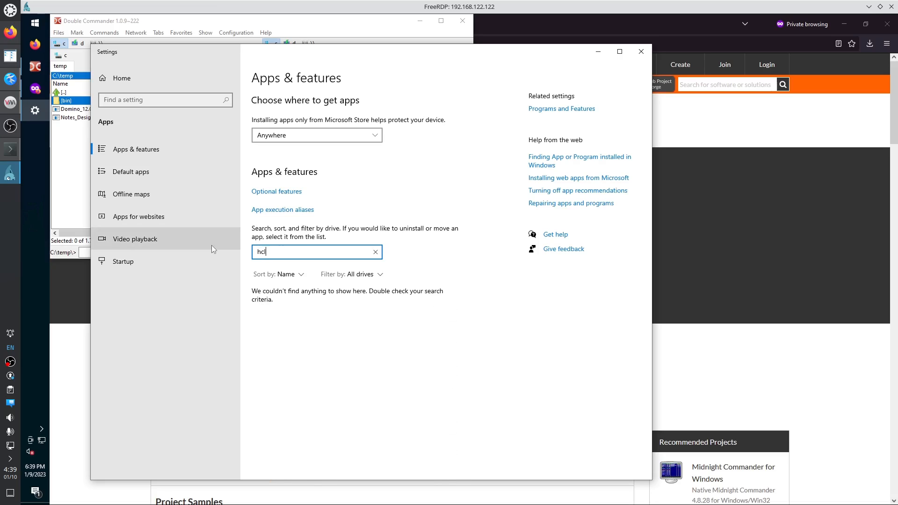
click(641, 51)
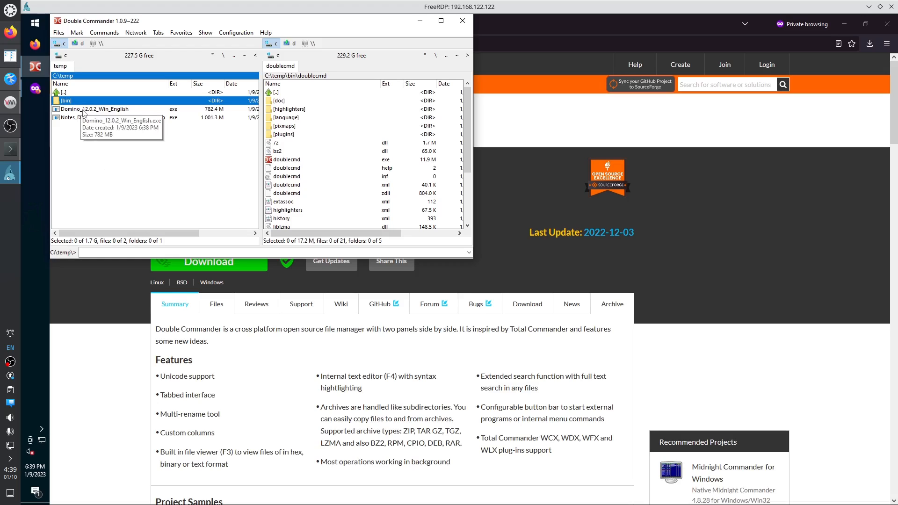
Try launching the Domino 12.0.2 installer, cancel the UAC prompt, and dismiss the file error.
double_click(84, 110)
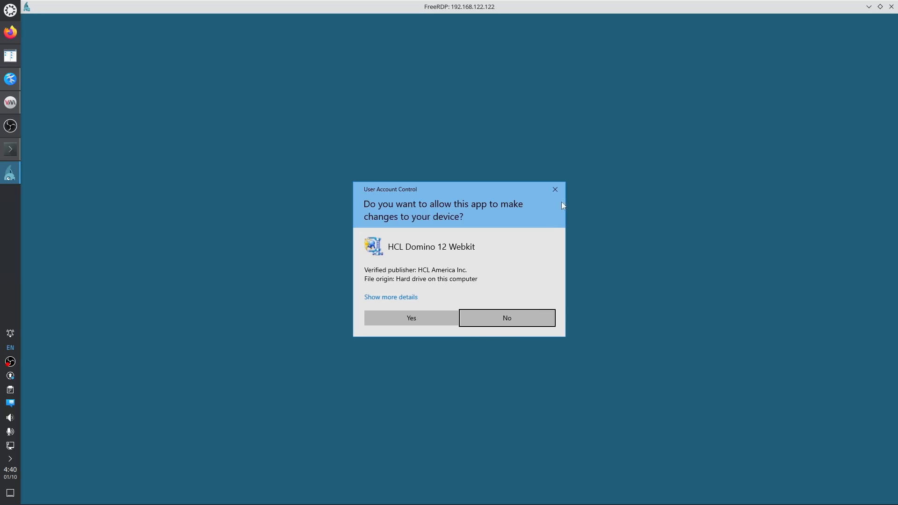
click(558, 189)
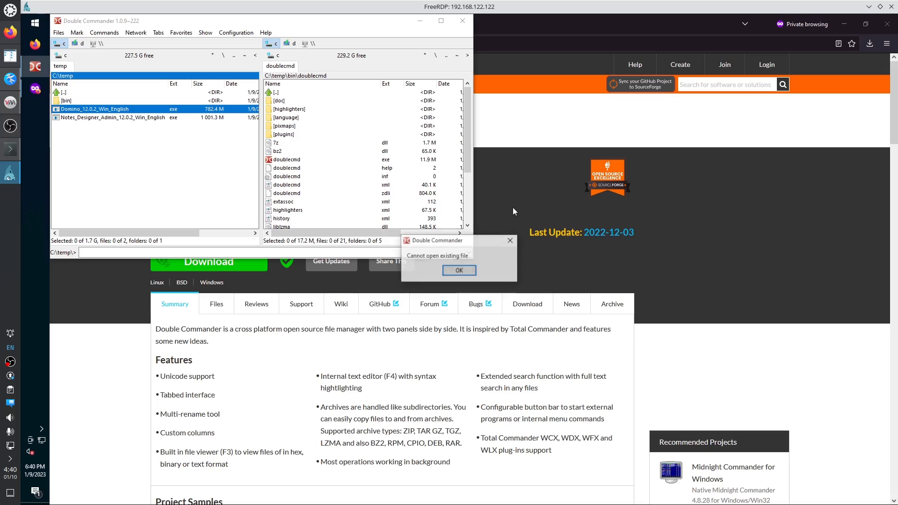
click(459, 270)
Relaunch Double Commander as Administrator from its taskbar icon and approve the UAC prompt.
click(35, 66)
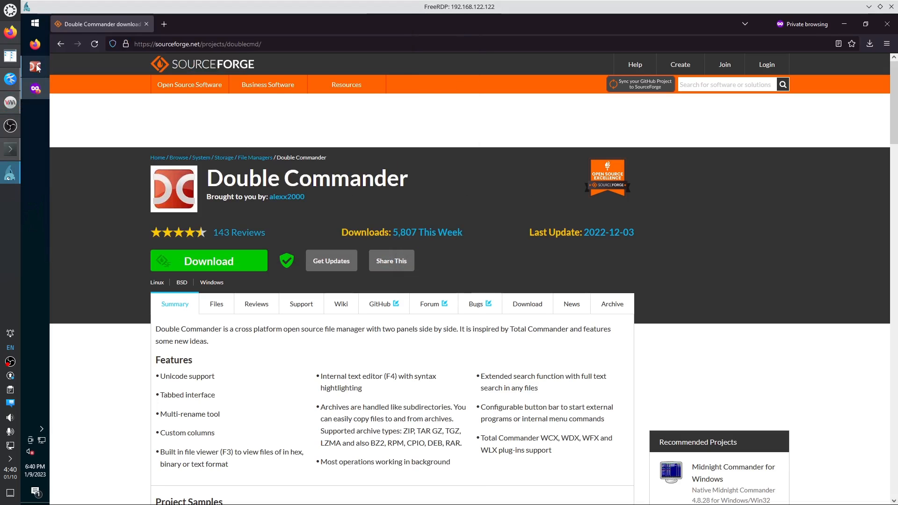
click(37, 87)
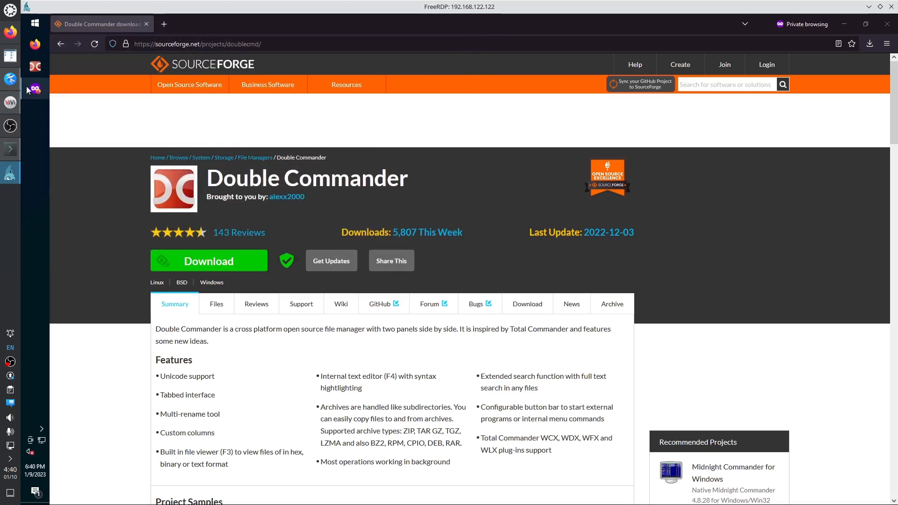
shift+right_click(34, 71)
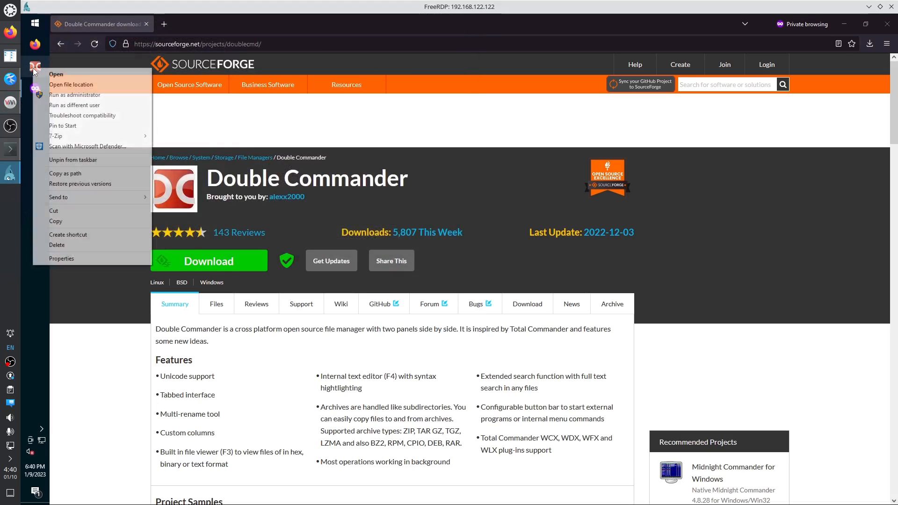
click(75, 95)
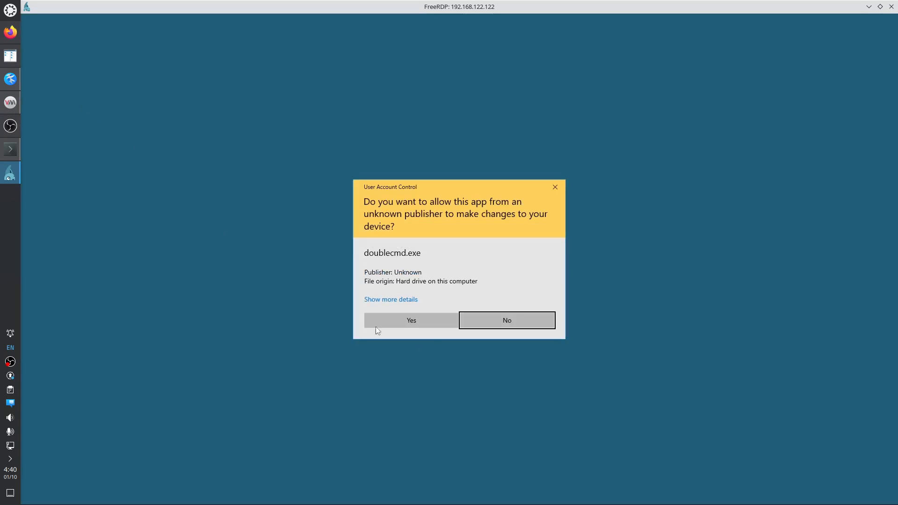
click(424, 324)
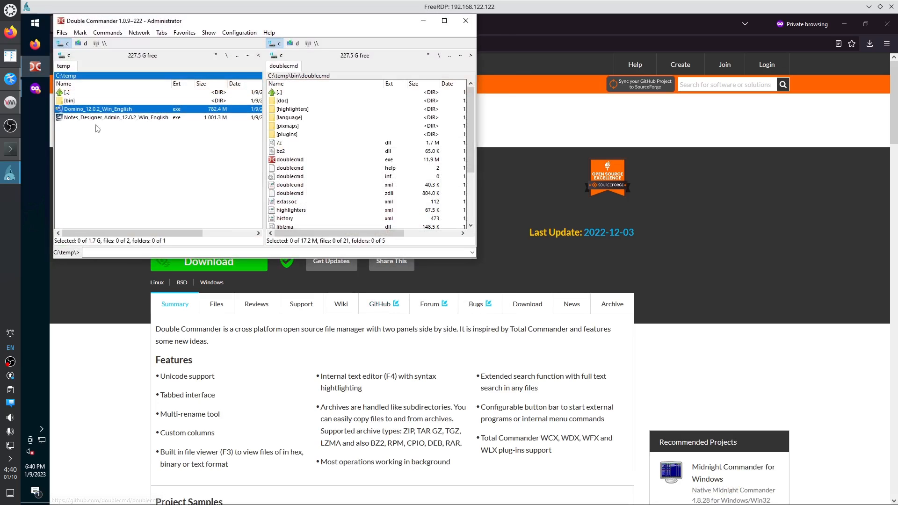
click(100, 118)
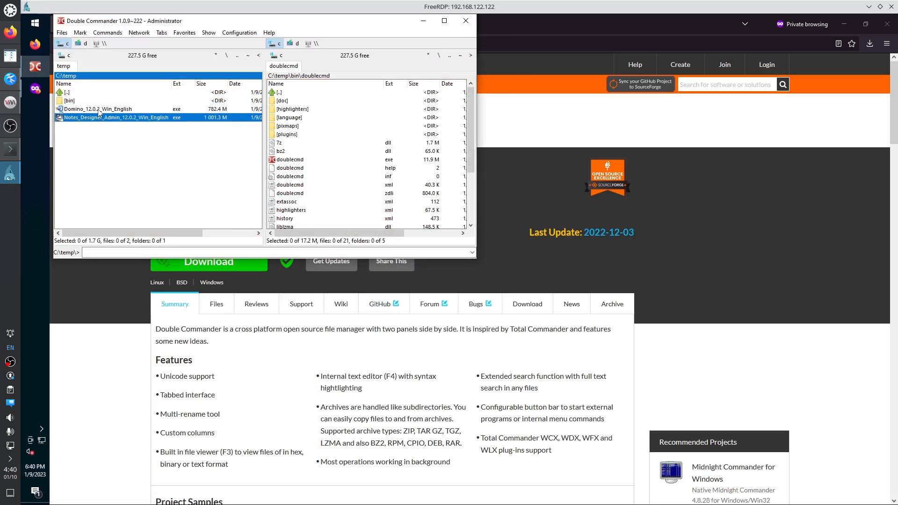
Run Domino_12.0.2_Win_English.exe and unzip its 6 files to the default folder.
double_click(100, 109)
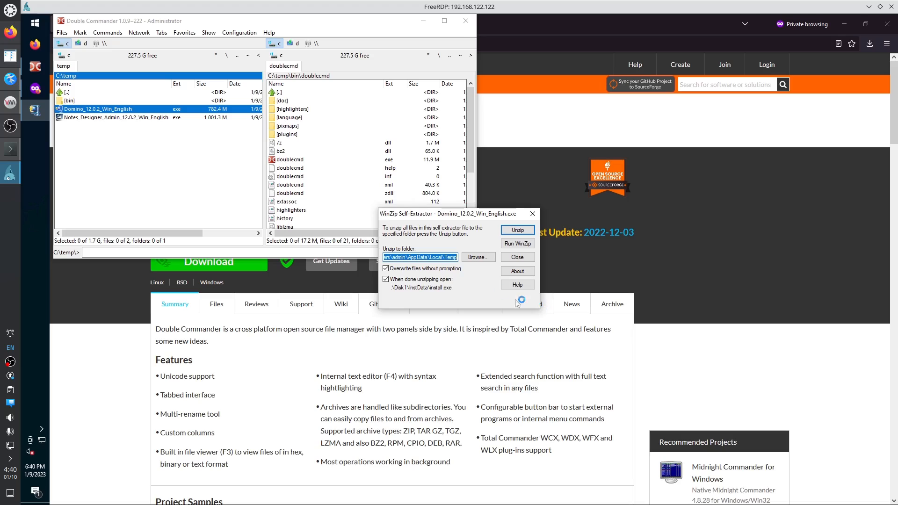
click(424, 258)
drag(430, 258, 460, 258)
click(418, 259)
click(515, 230)
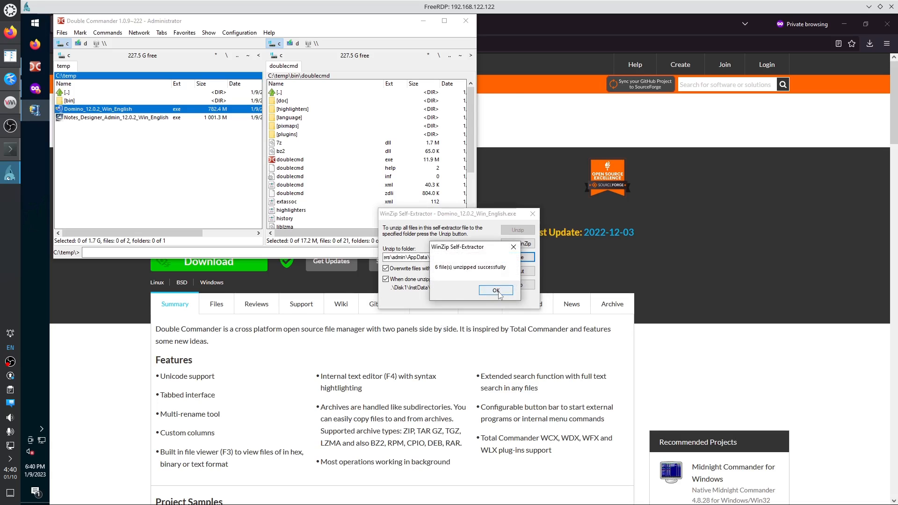
click(495, 291)
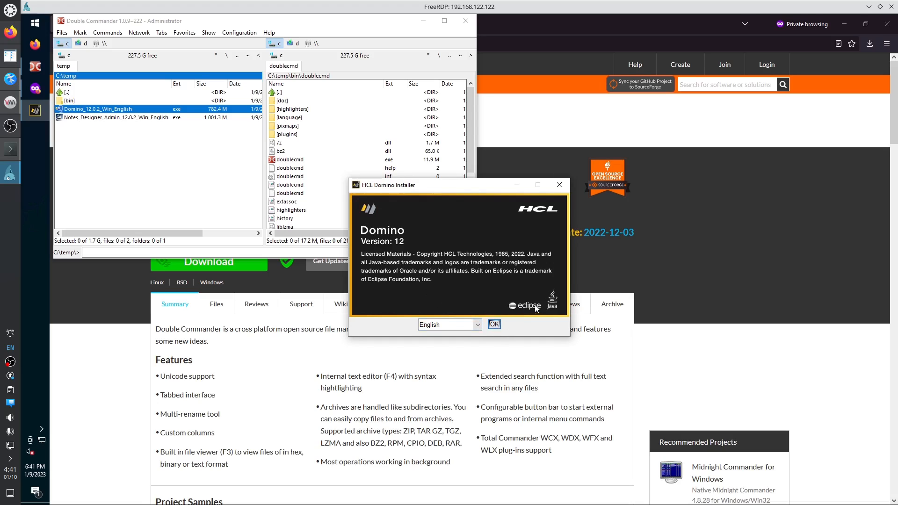
Start the Domino installer in English and accept the License Agreement.
click(494, 325)
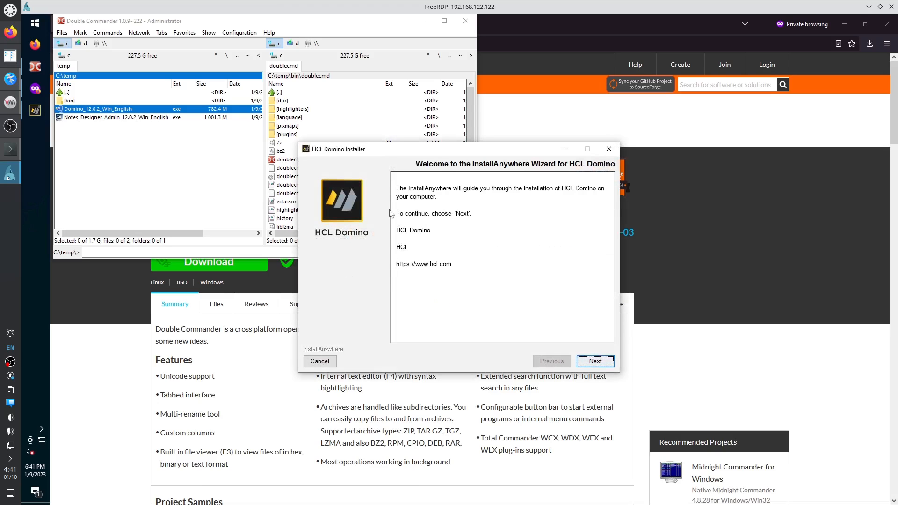
drag(388, 149, 375, 150)
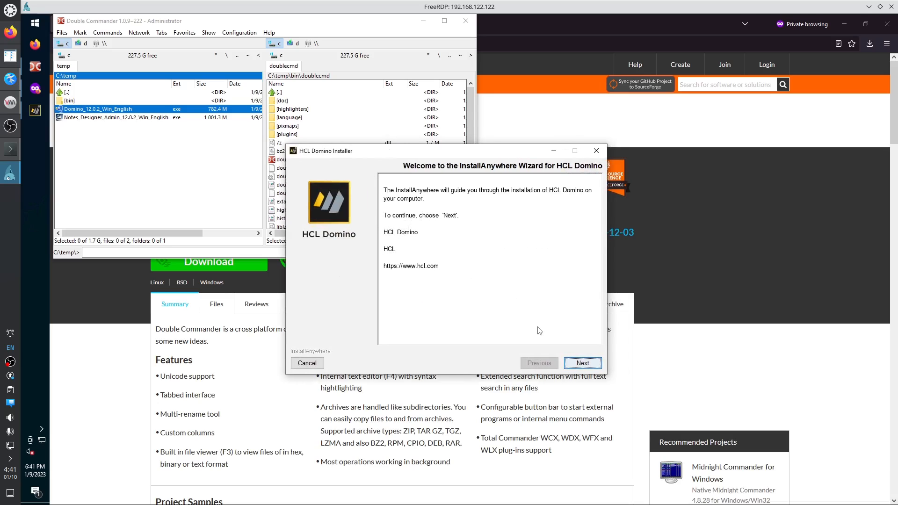
click(580, 364)
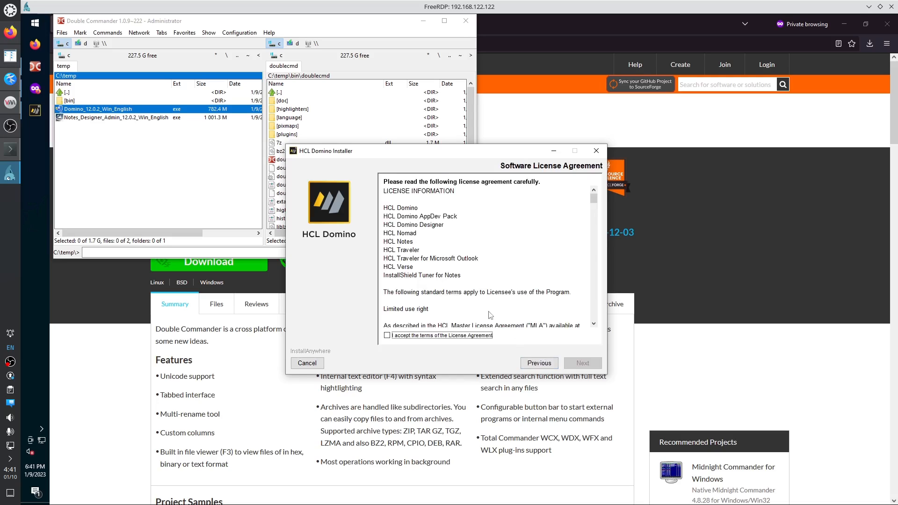
click(437, 336)
click(580, 364)
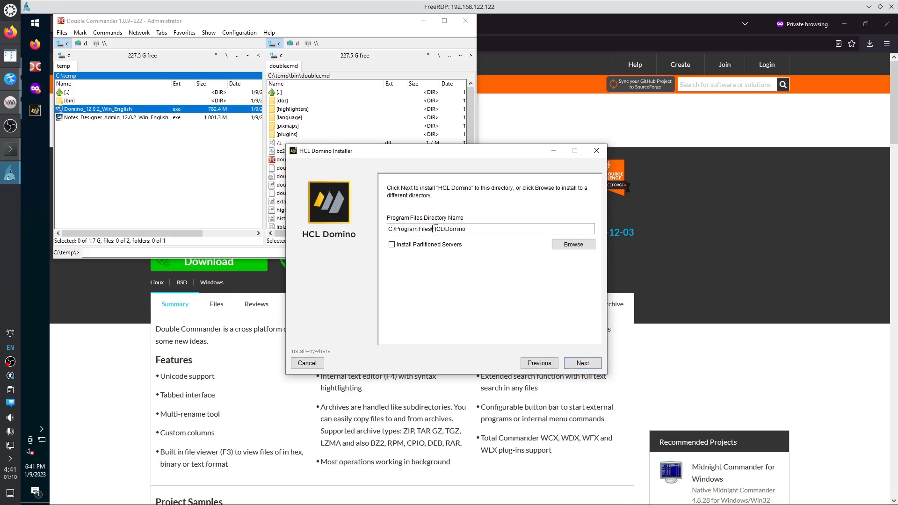
Keep C:\Program Files\HCL\Domino as program folder and the default Data folder.
drag(434, 229, 446, 229)
click(583, 363)
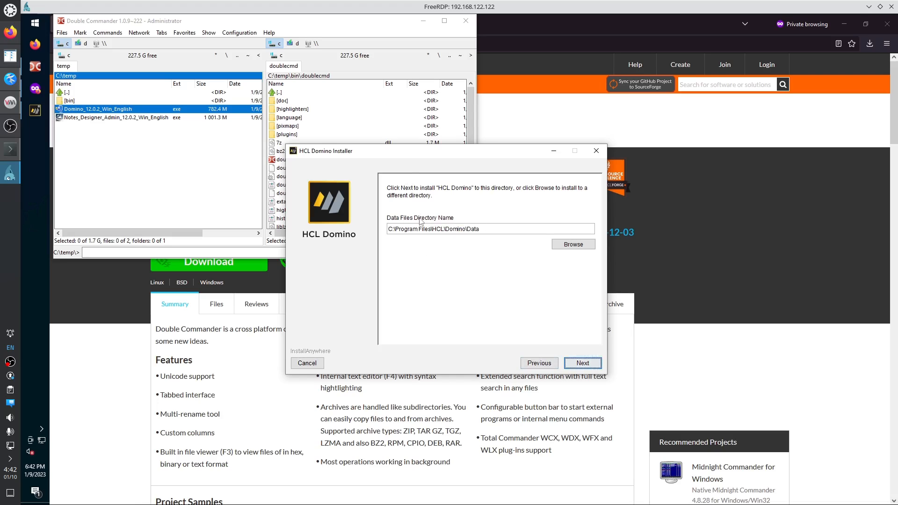
double_click(471, 227)
click(583, 363)
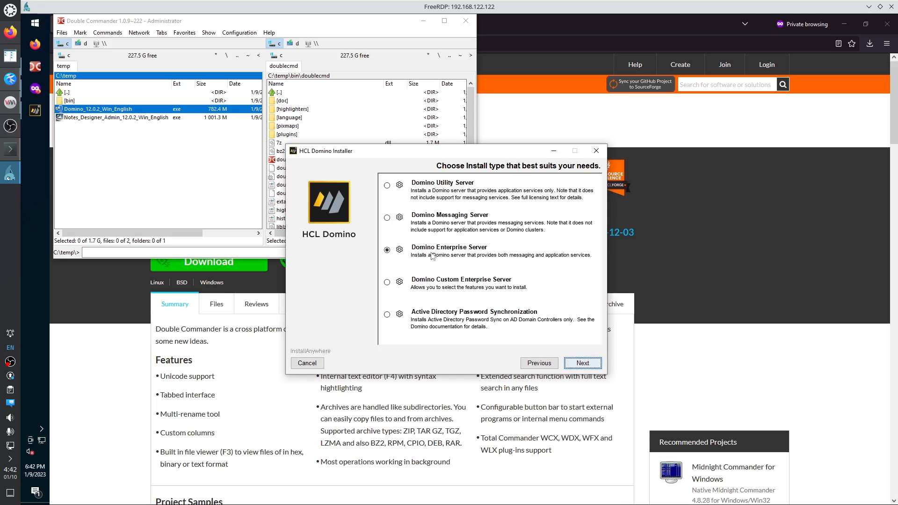
click(580, 364)
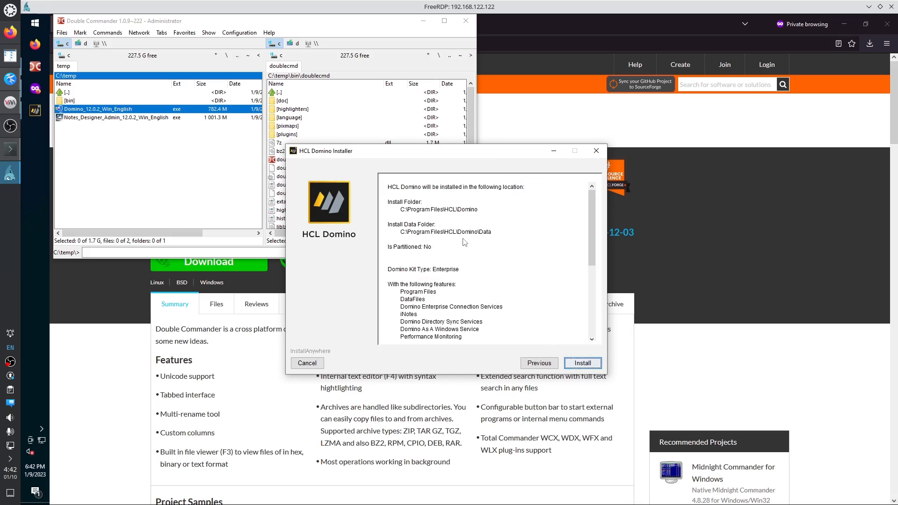
scroll(464, 242, down, 2)
scroll(465, 242, down, 5)
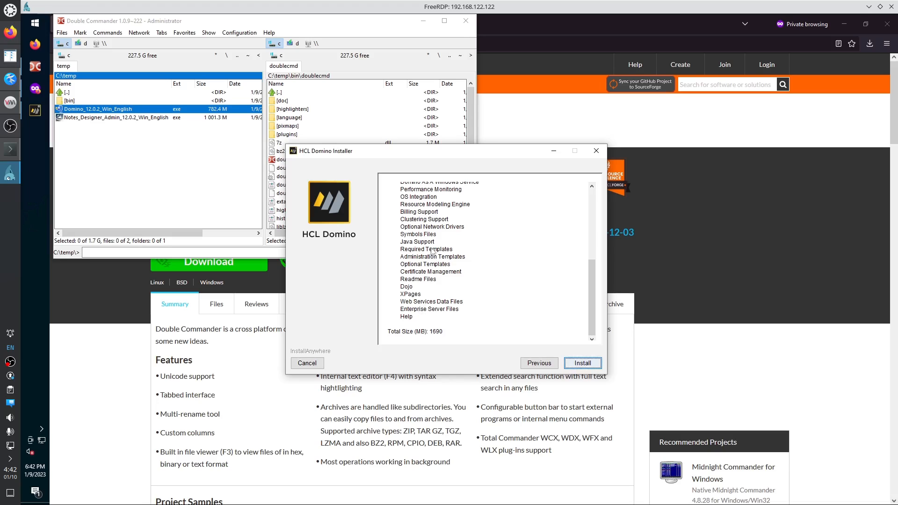
scroll(436, 248, up, 5)
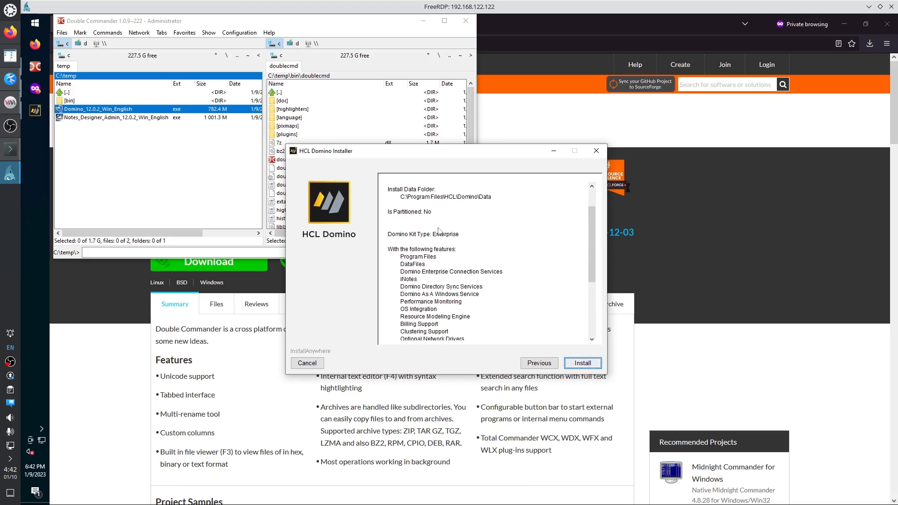
scroll(438, 231, up, 2)
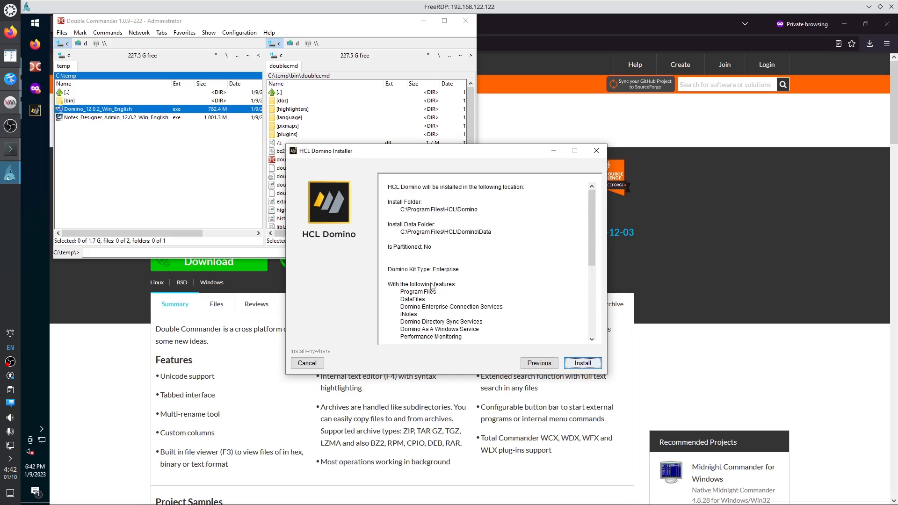
scroll(432, 287, down, 2)
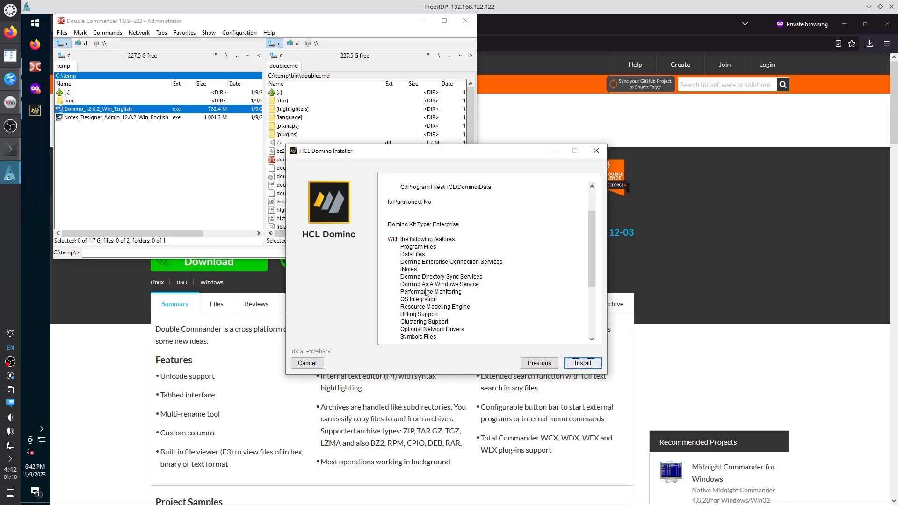
scroll(426, 295, down, 1)
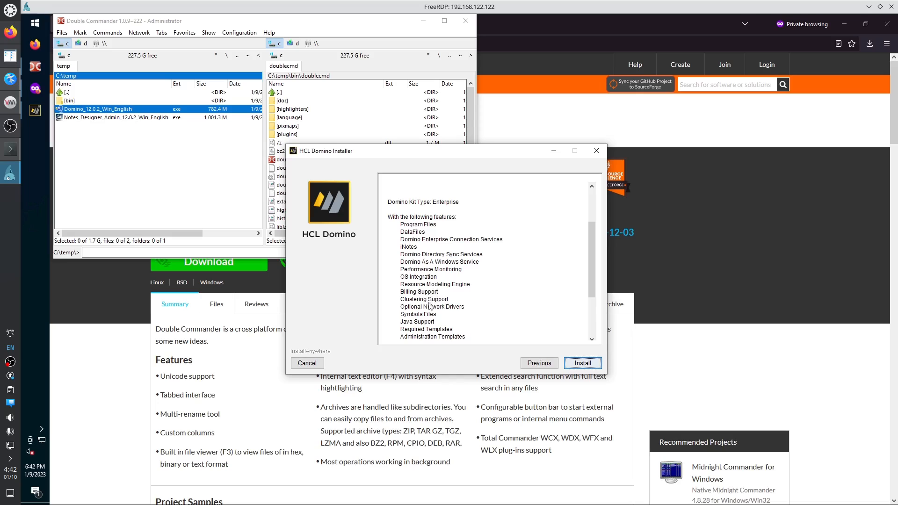
scroll(429, 306, down, 1)
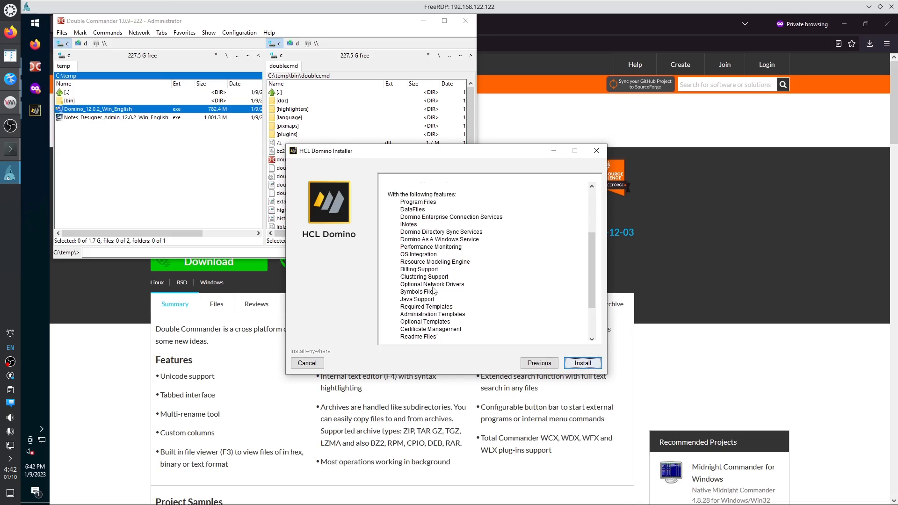
scroll(426, 307, down, 1)
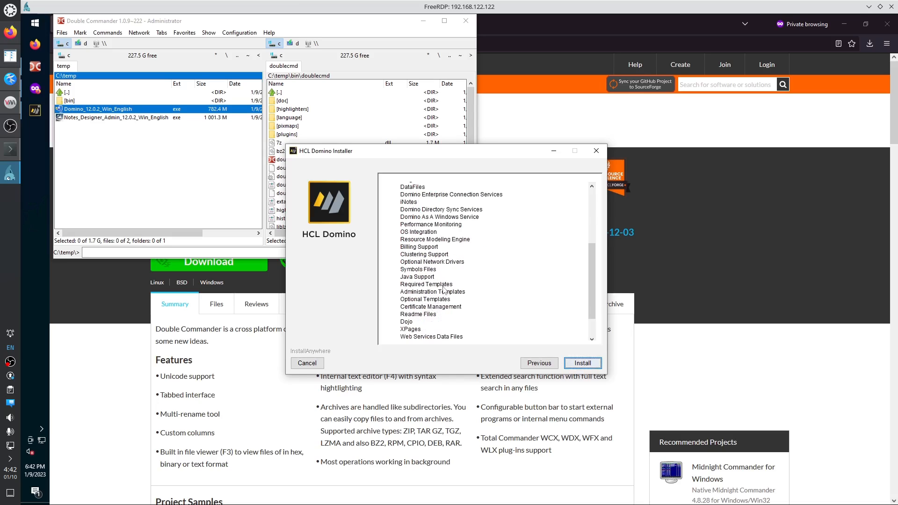
scroll(441, 315, down, 1)
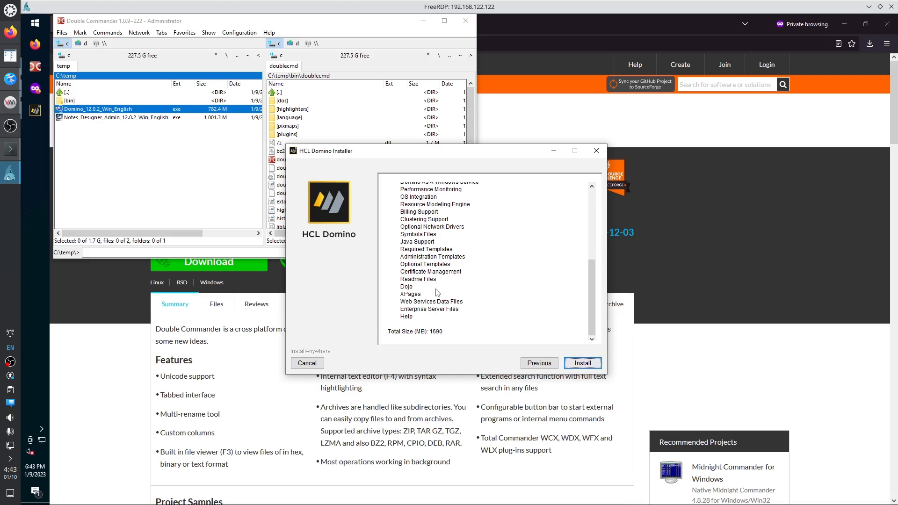
Start the HCL Domino installation from the summary page.
click(582, 364)
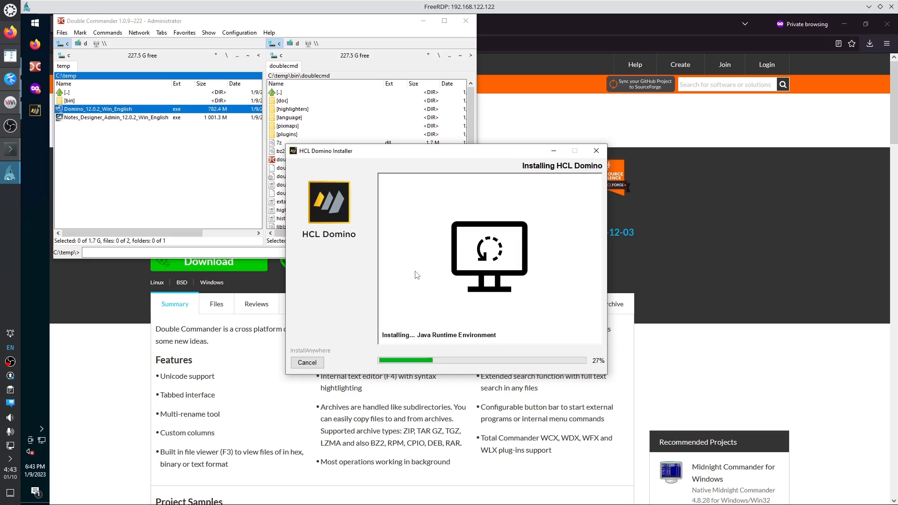
Open Task Manager in full view and jump to the OpenJDK Platform binary process in Details.
right_click(35, 175)
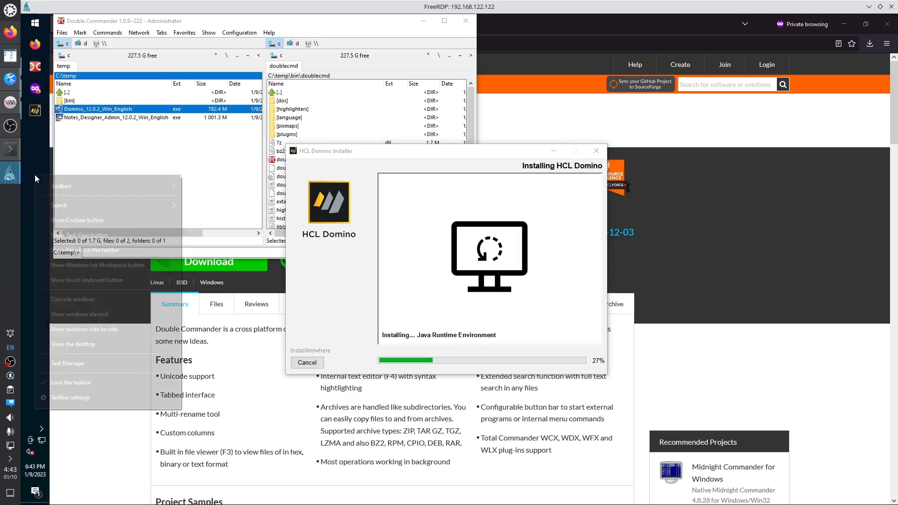
click(88, 365)
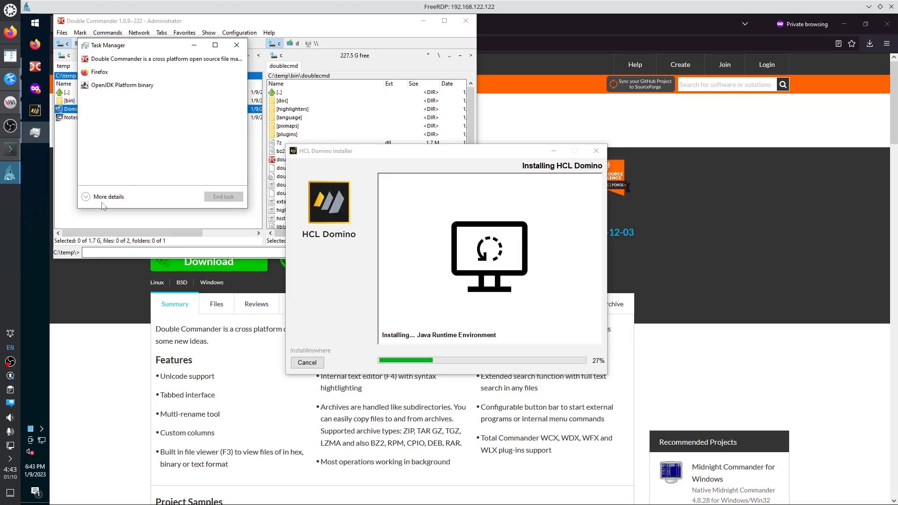
click(87, 198)
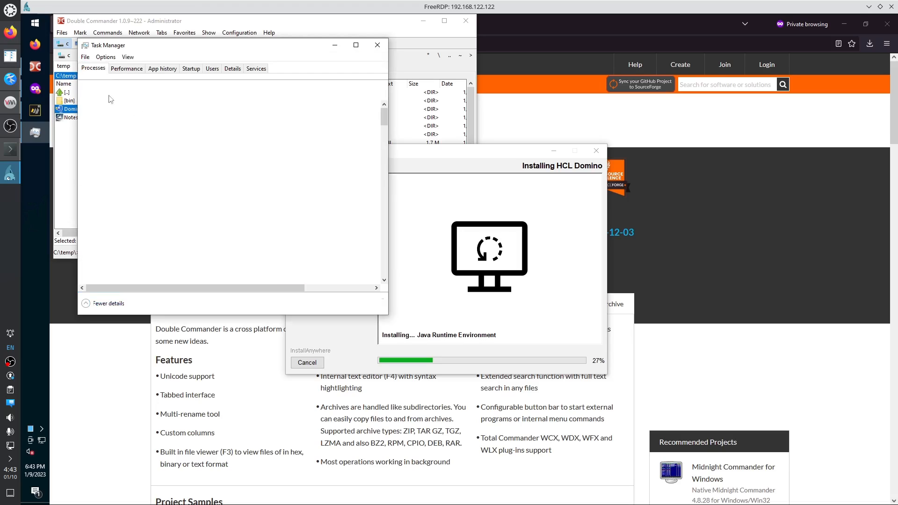
double_click(120, 151)
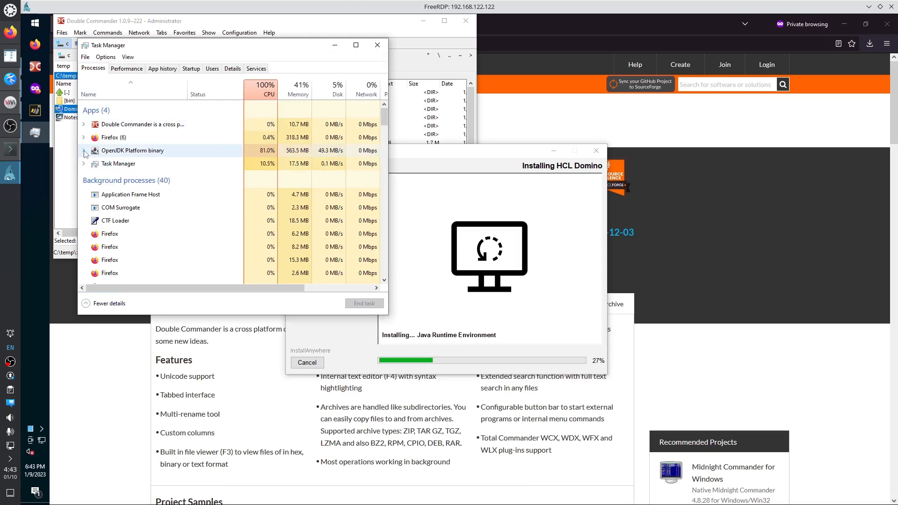
right_click(135, 152)
click(179, 216)
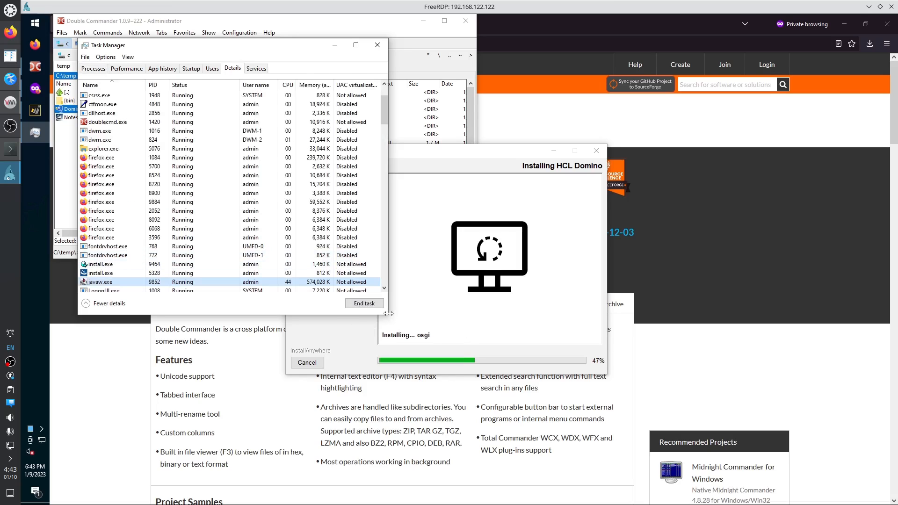
drag(388, 316, 566, 366)
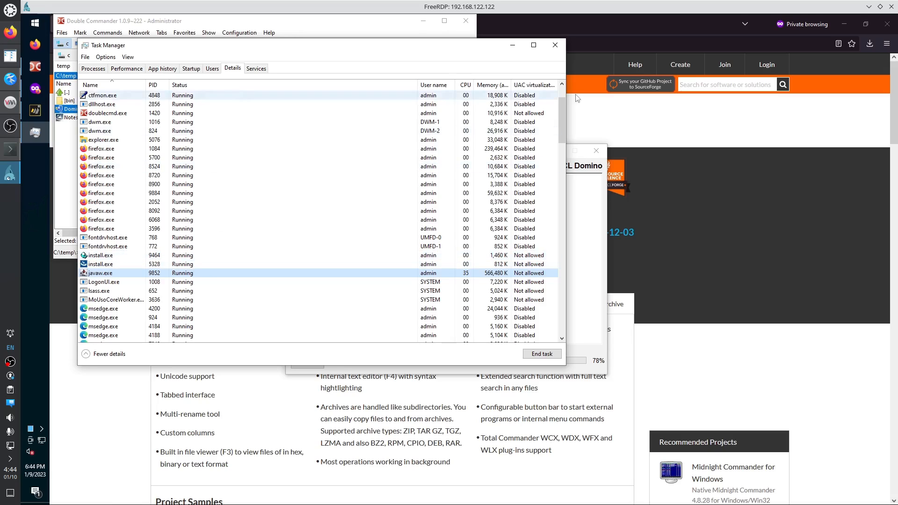
Hide the UAC virtualization column and add Image path name and Command line columns.
right_click(535, 87)
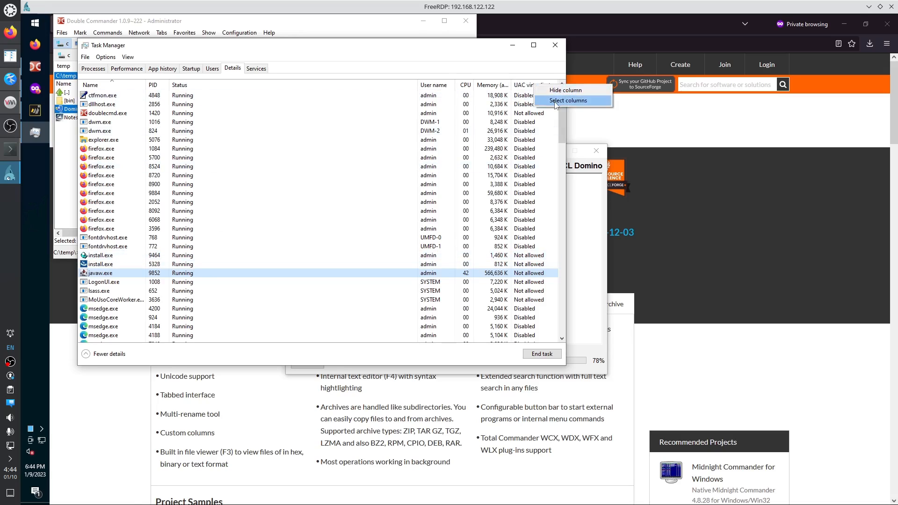
click(563, 89)
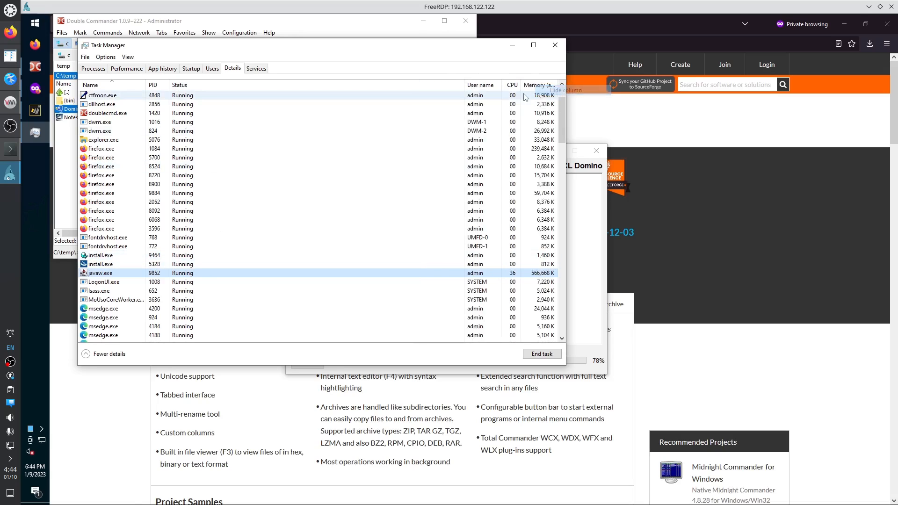
right_click(555, 86)
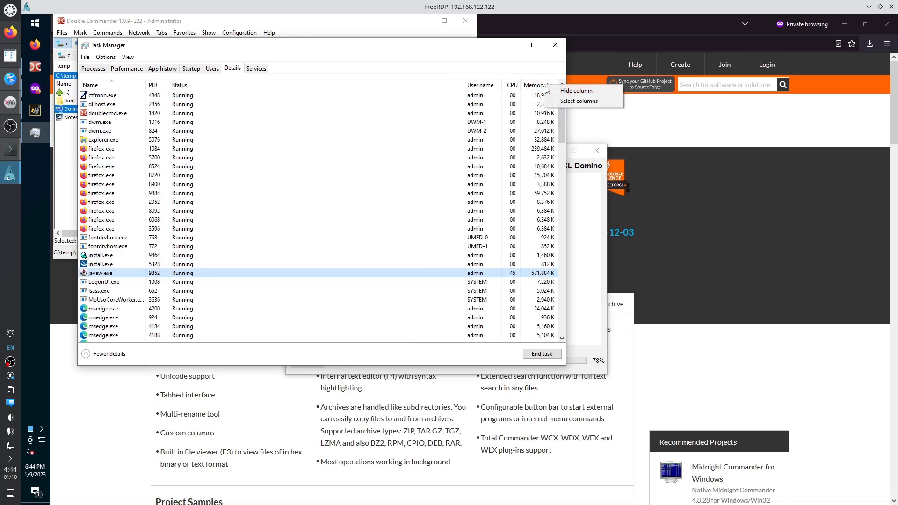
click(568, 101)
drag(248, 152, 248, 209)
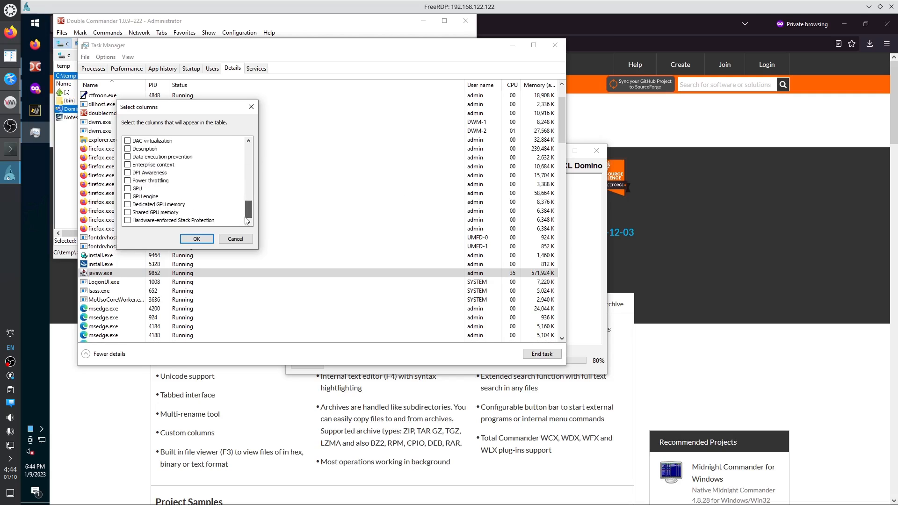
scroll(146, 177, up, 3)
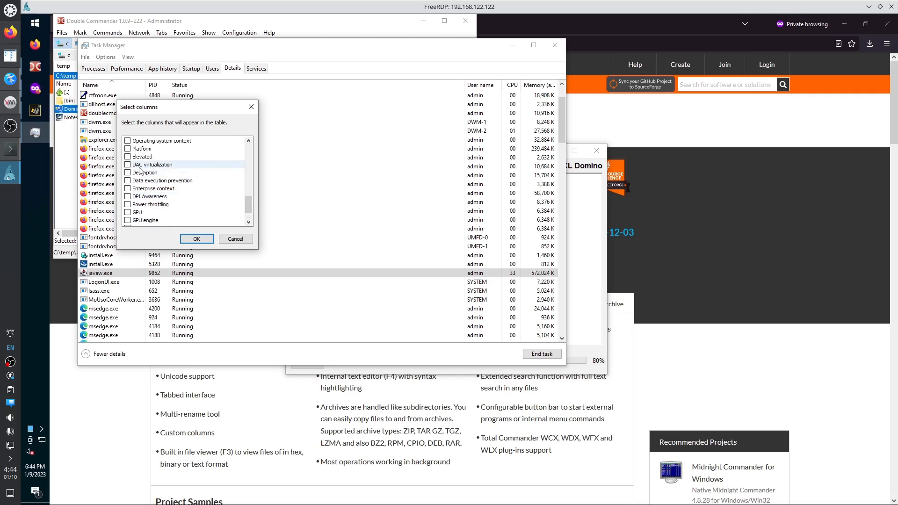
click(127, 156)
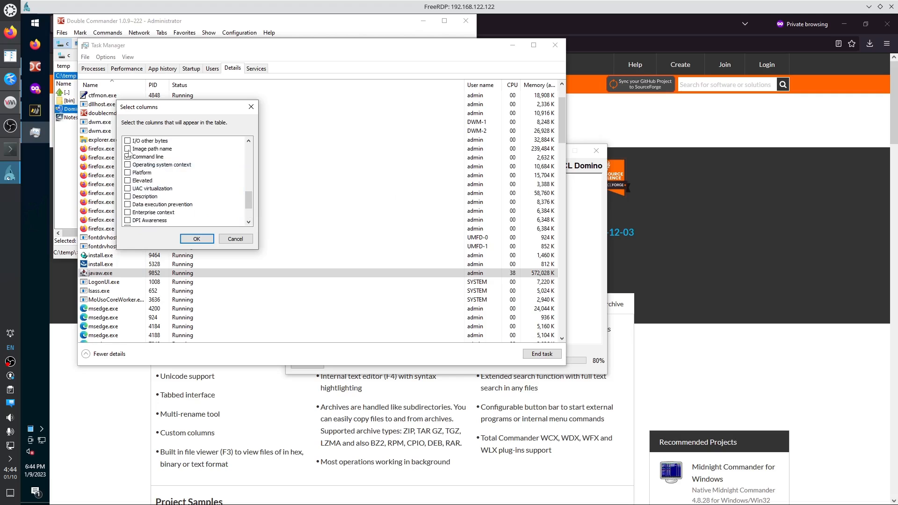
click(128, 149)
click(196, 240)
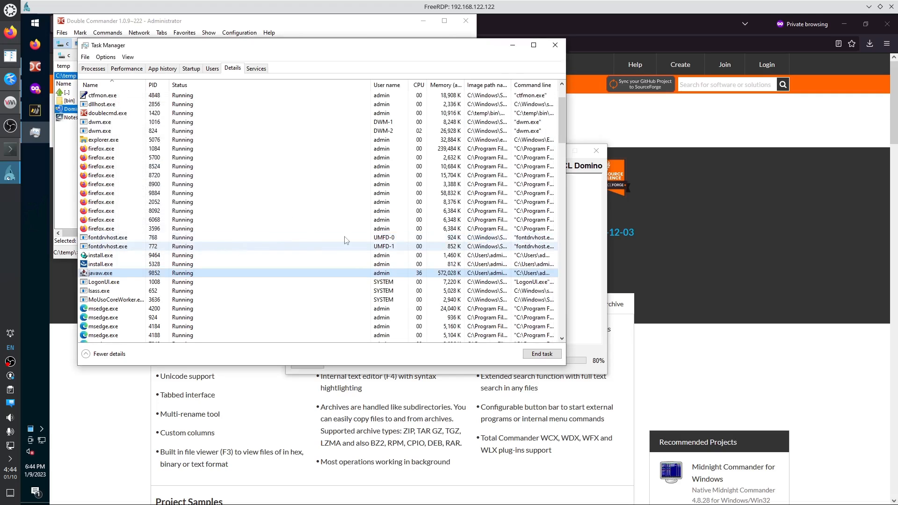
Resize the columns to read javaw.exe's command line, then close Task Manager.
drag(372, 86, 203, 85)
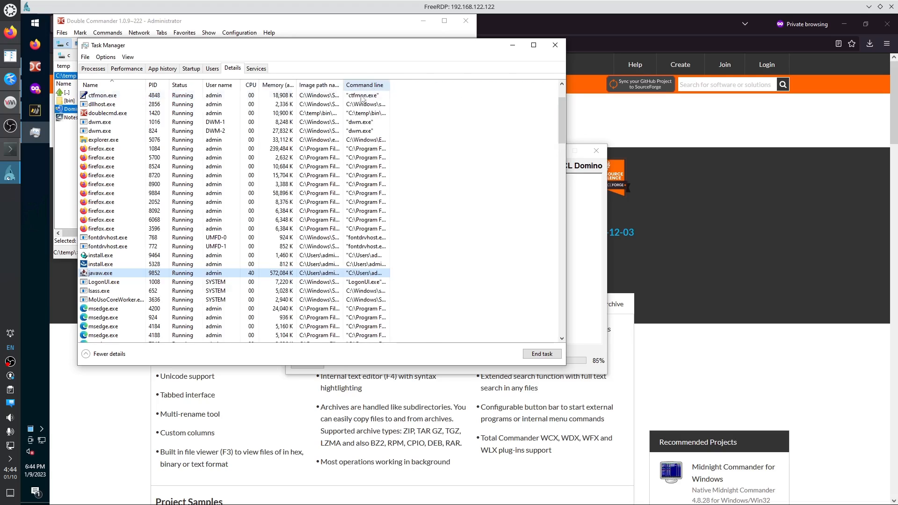
double_click(390, 85)
drag(255, 335, 286, 336)
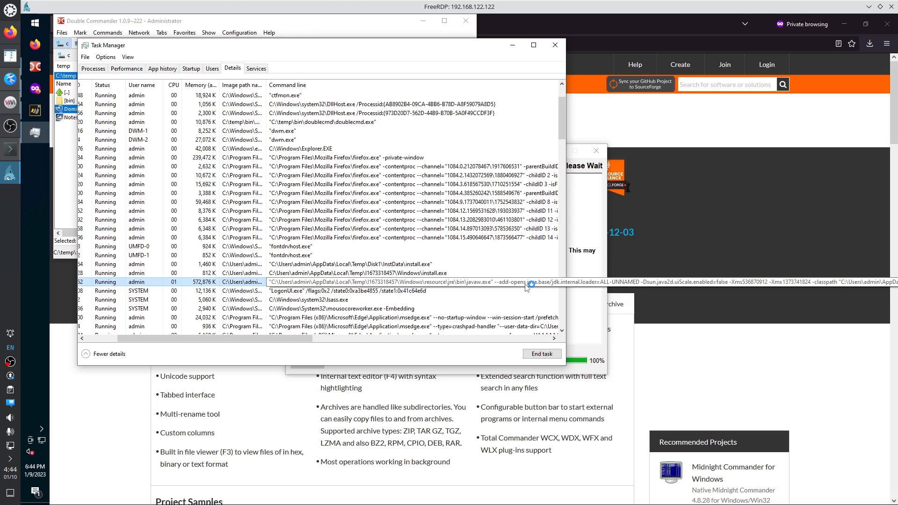
drag(305, 339, 490, 352)
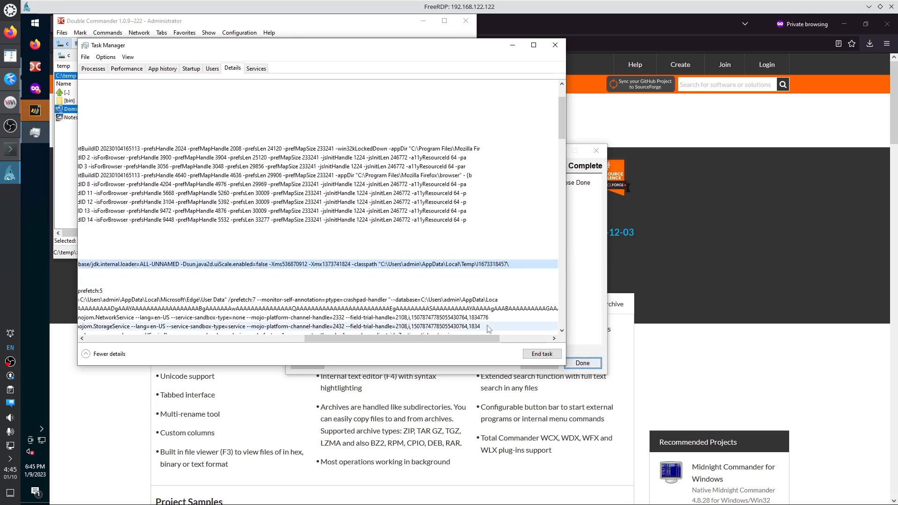
drag(488, 343, 275, 339)
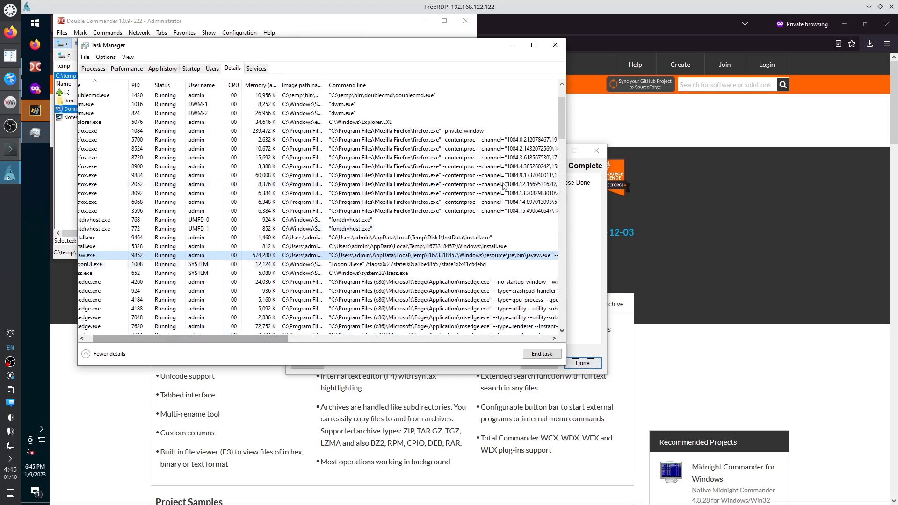
click(555, 45)
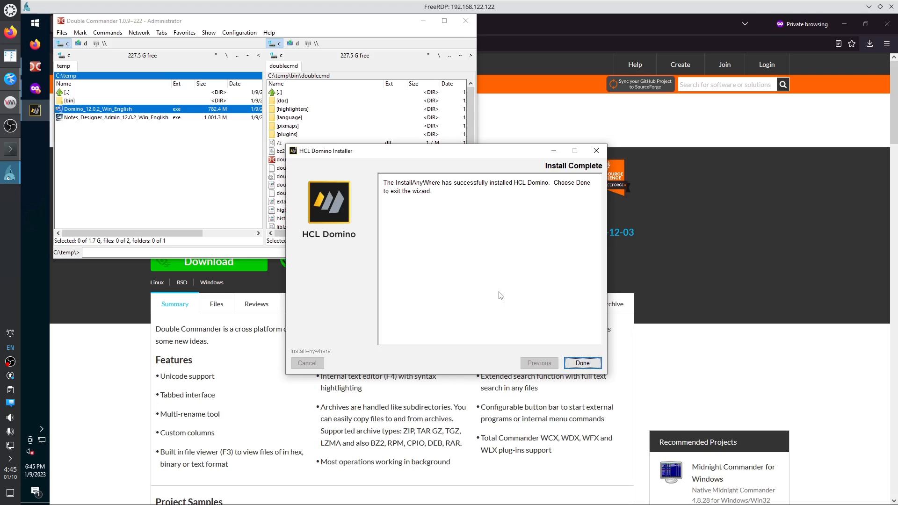
Exit the finished installer and open a new Double Commander tab at the C:\ root.
click(580, 363)
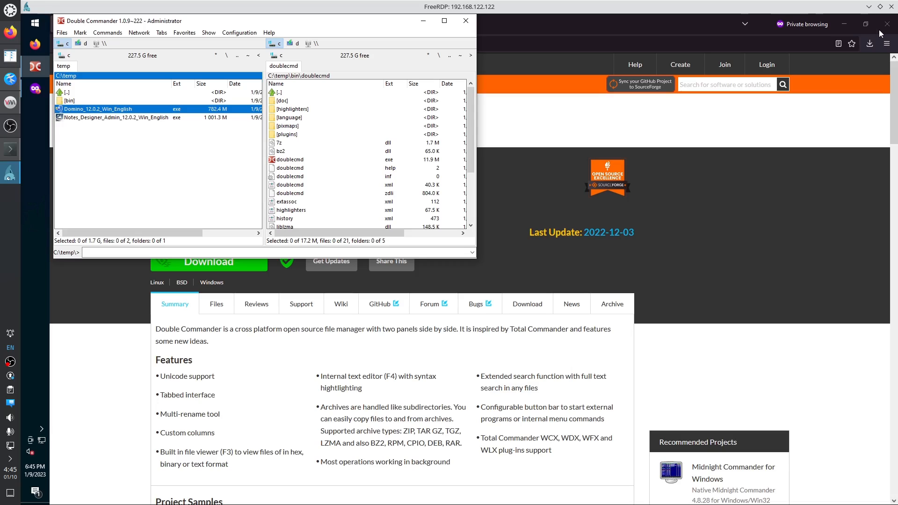
click(844, 26)
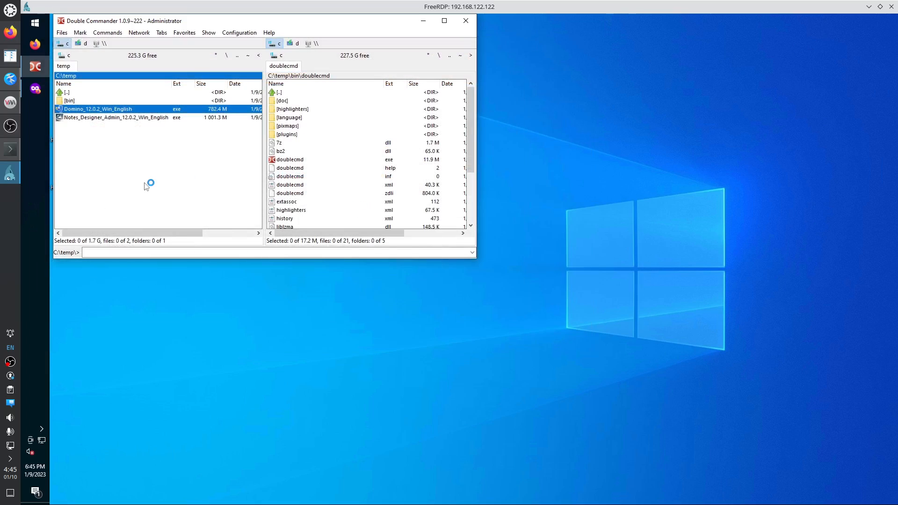
key(ctrl+t)
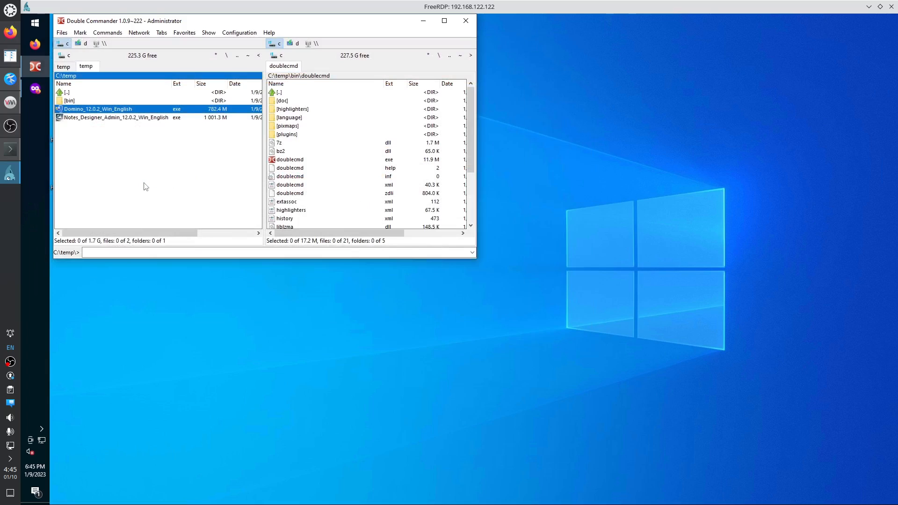
key(BackSpace)
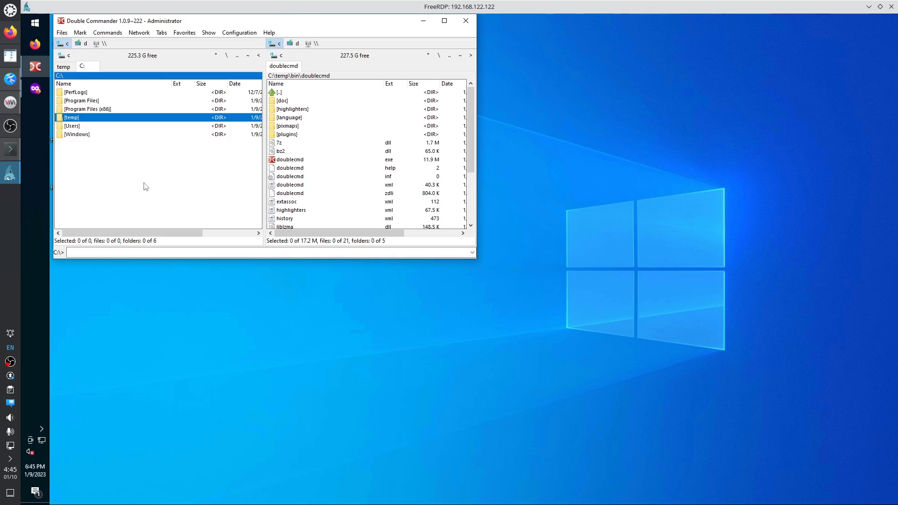
Navigate into C:\Program Files\HCL\Domino and open the Configuration menu.
key(Up)
key(Up)
key(Return)
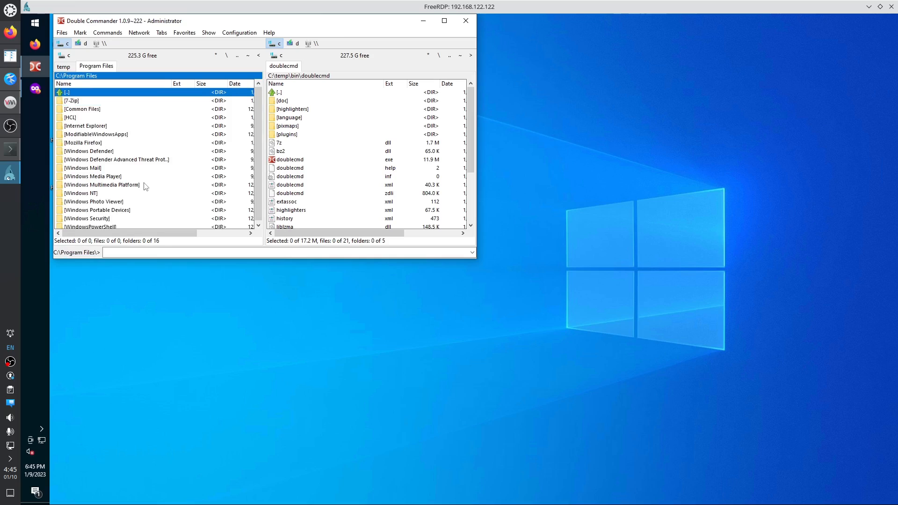
key(Down)
key(Down)
key(Down)
key(Return)
key(Down)
key(Return)
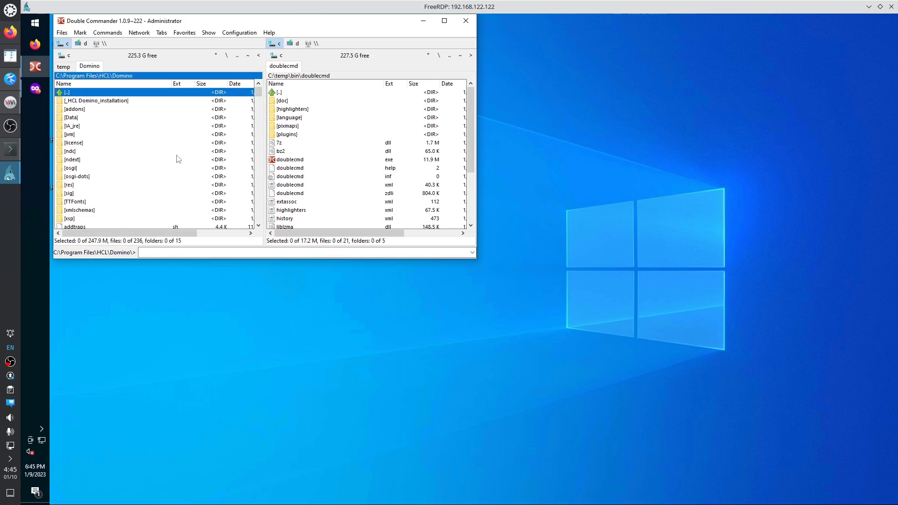
click(241, 33)
click(247, 43)
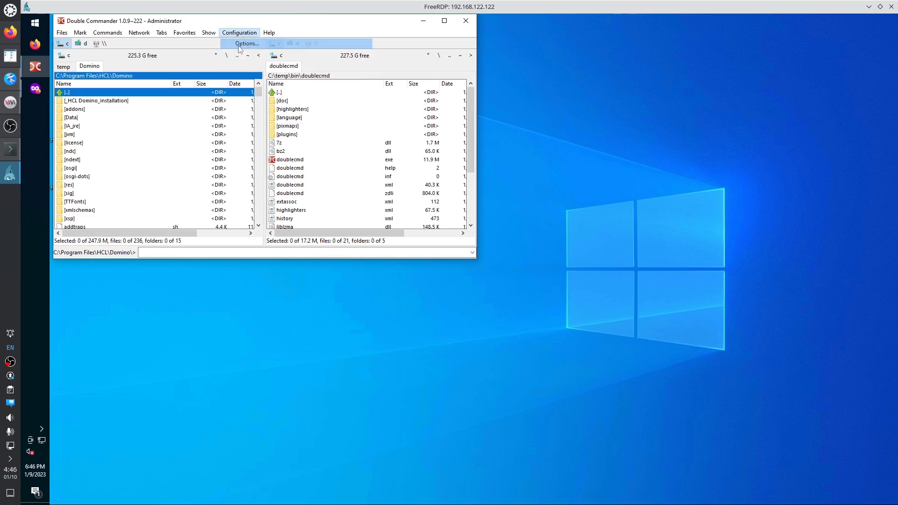
click(248, 143)
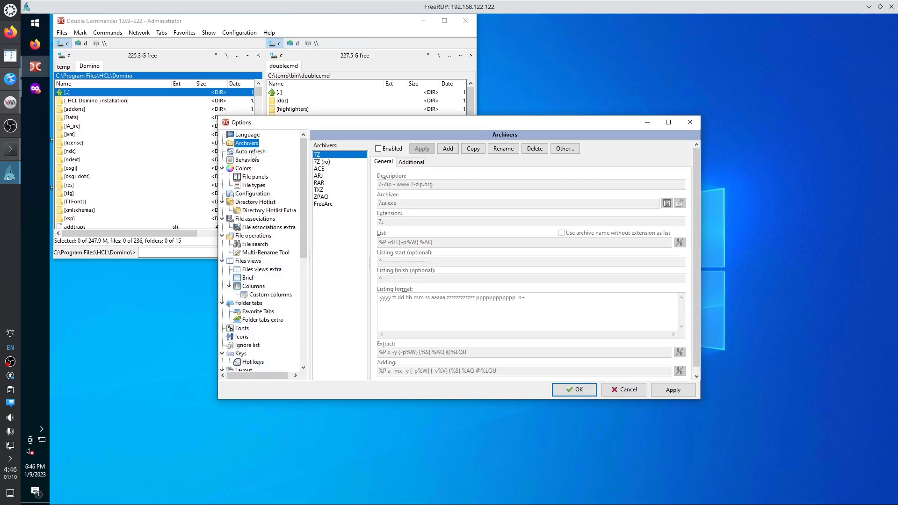
click(252, 152)
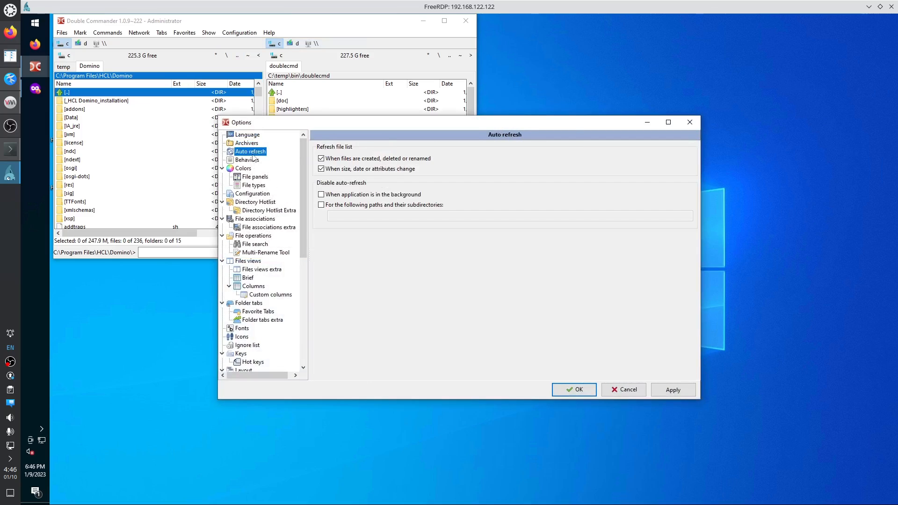
click(251, 160)
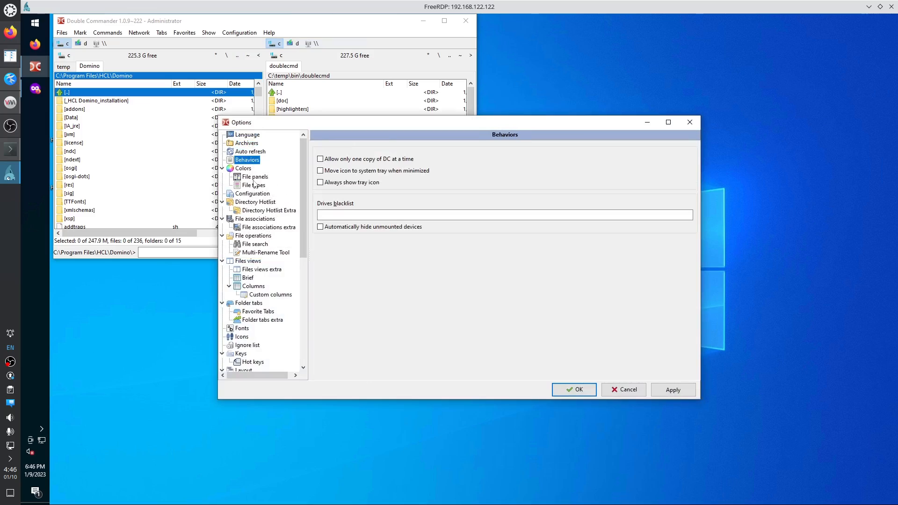
click(259, 194)
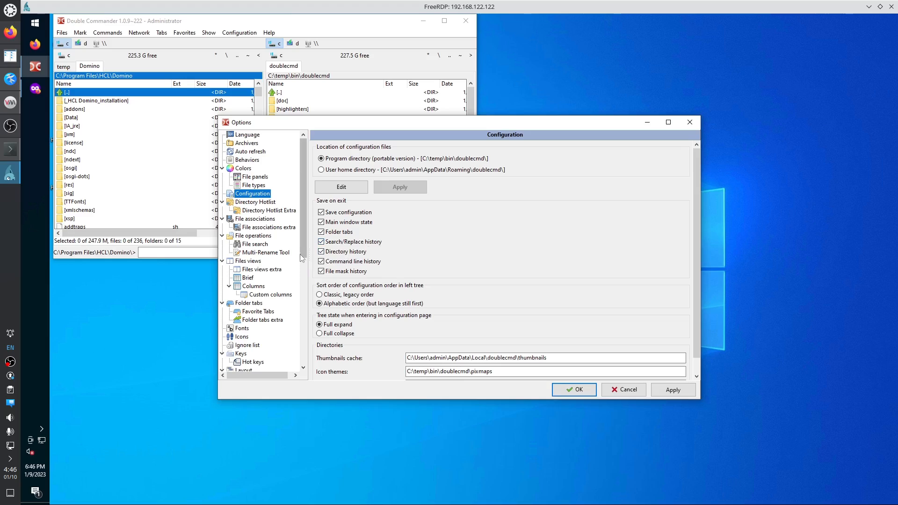
click(250, 262)
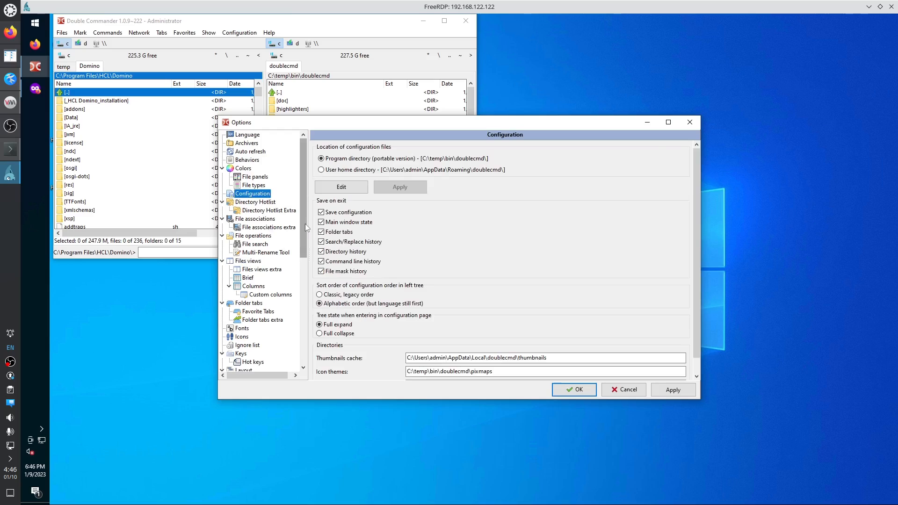
drag(305, 223, 295, 340)
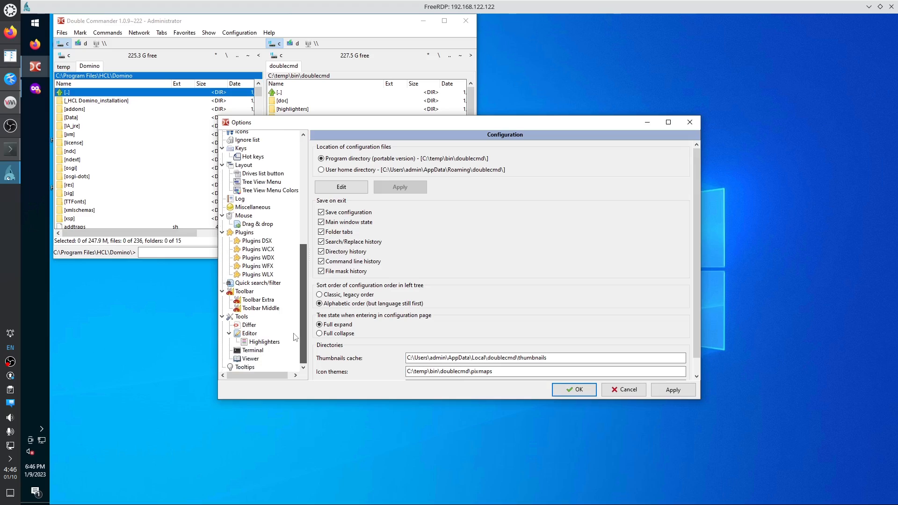
click(255, 207)
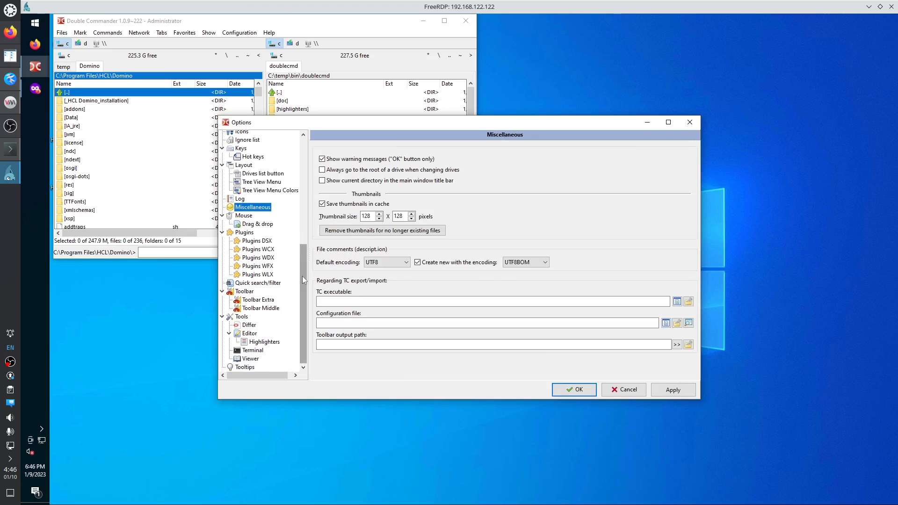
drag(302, 279, 298, 235)
click(243, 231)
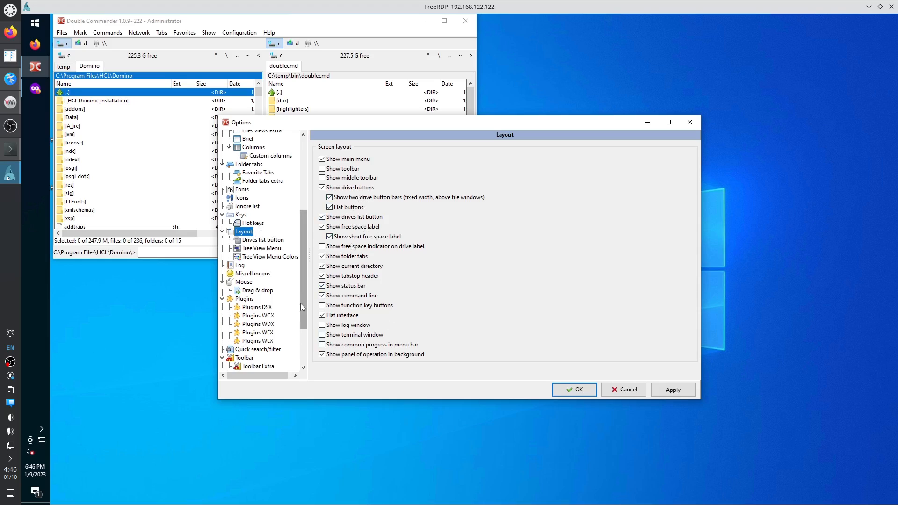
click(271, 240)
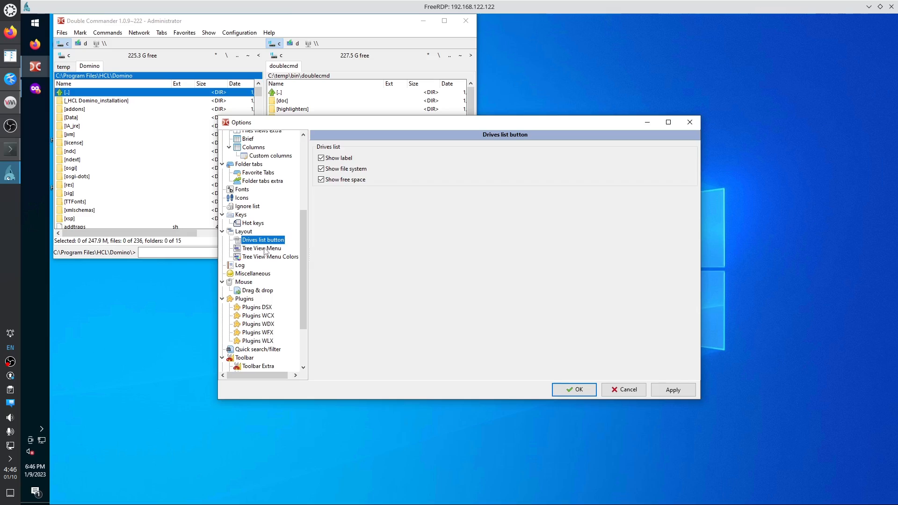
click(264, 249)
click(264, 258)
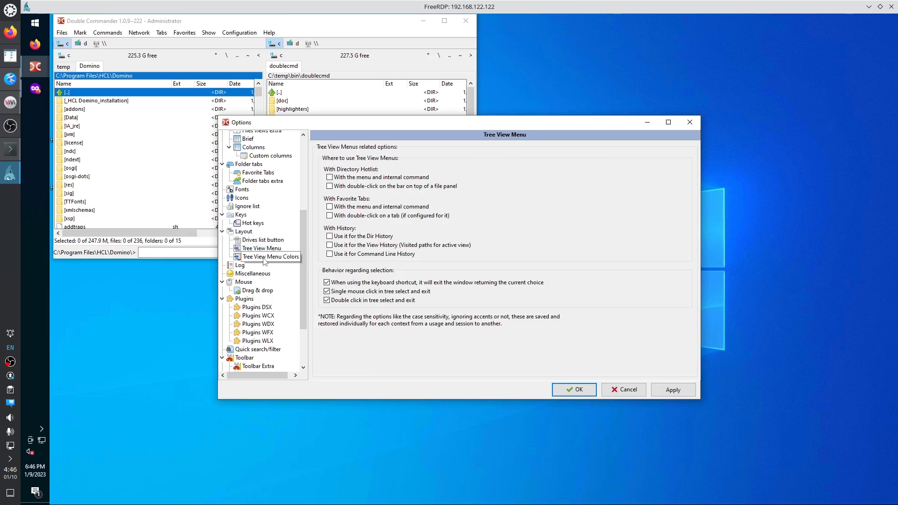
drag(302, 269, 307, 197)
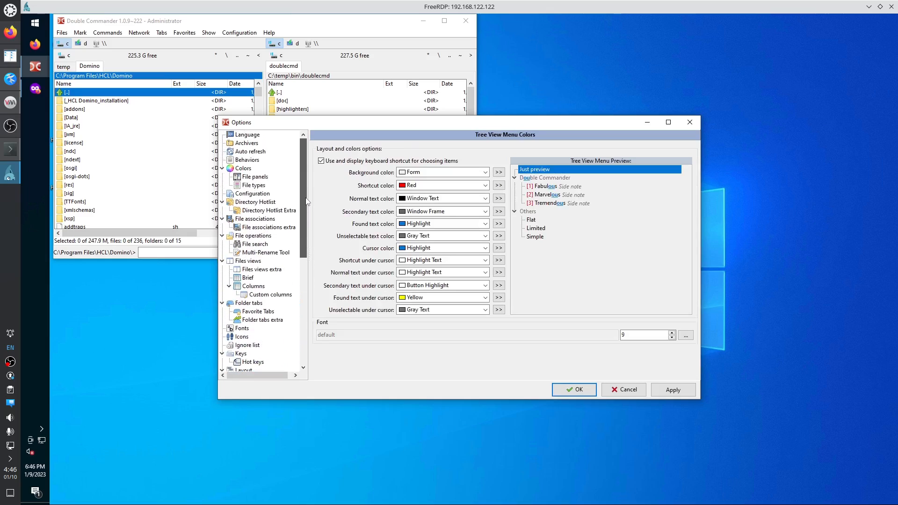
click(249, 262)
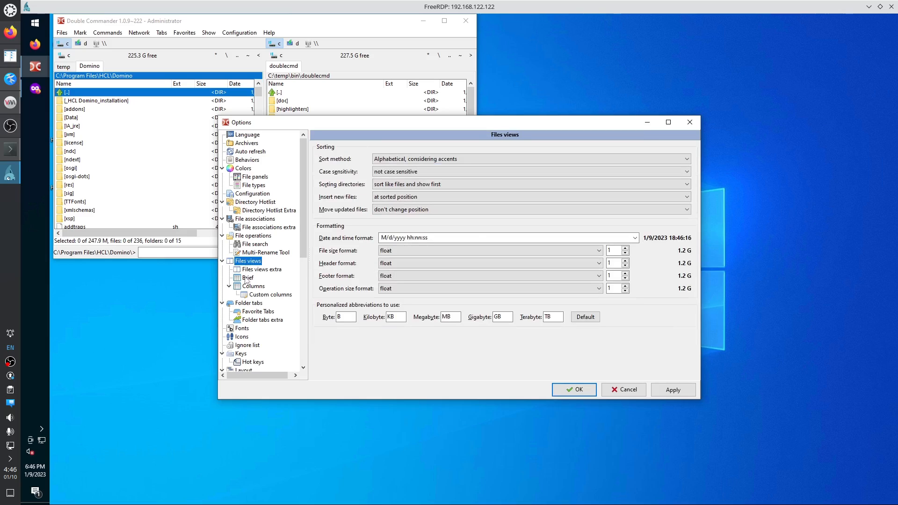
click(247, 279)
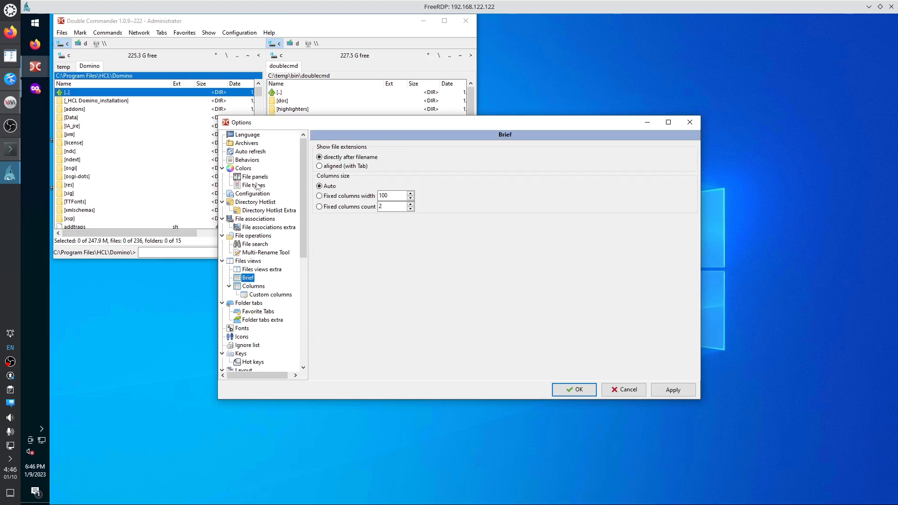
click(252, 161)
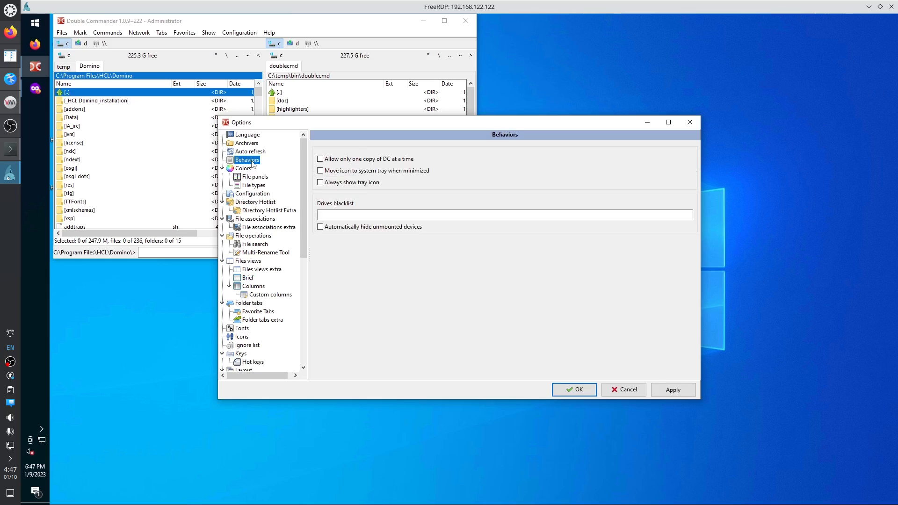
click(252, 152)
click(248, 144)
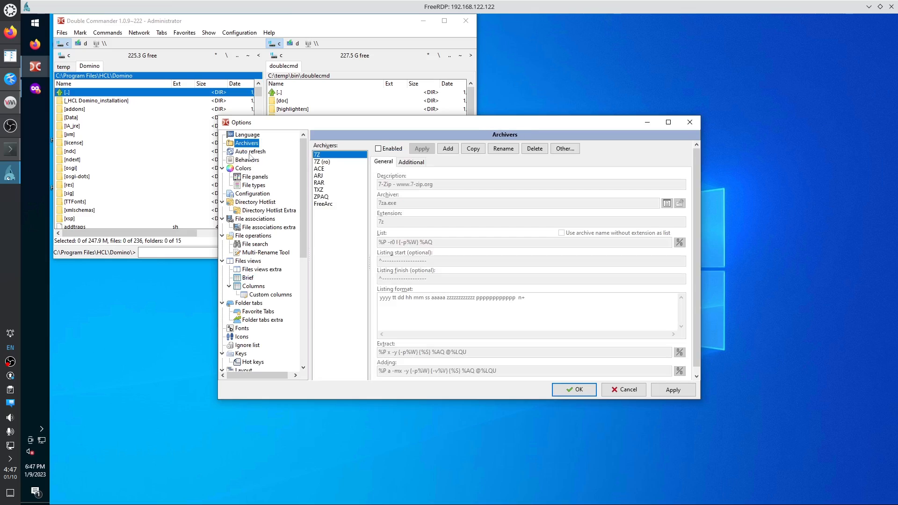
click(574, 391)
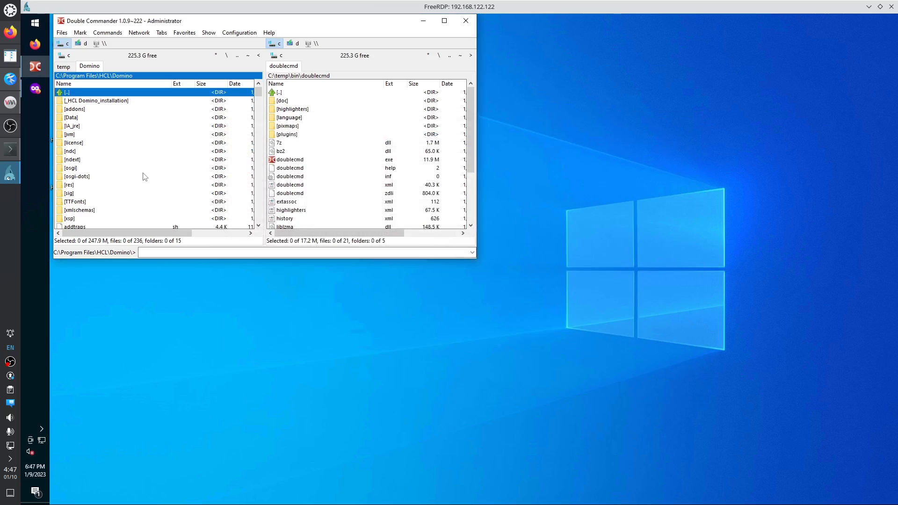
Show hidden and system files and snap Double Commander to the left half of the screen.
click(208, 33)
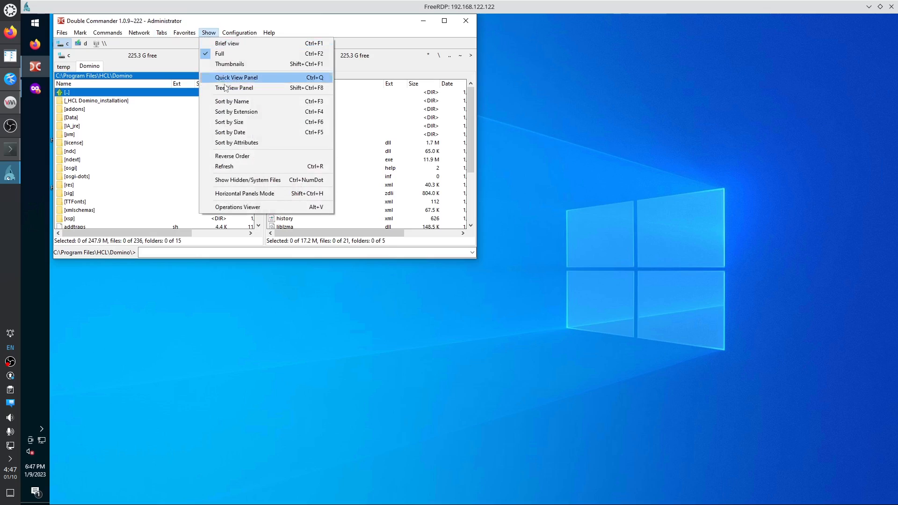
click(243, 182)
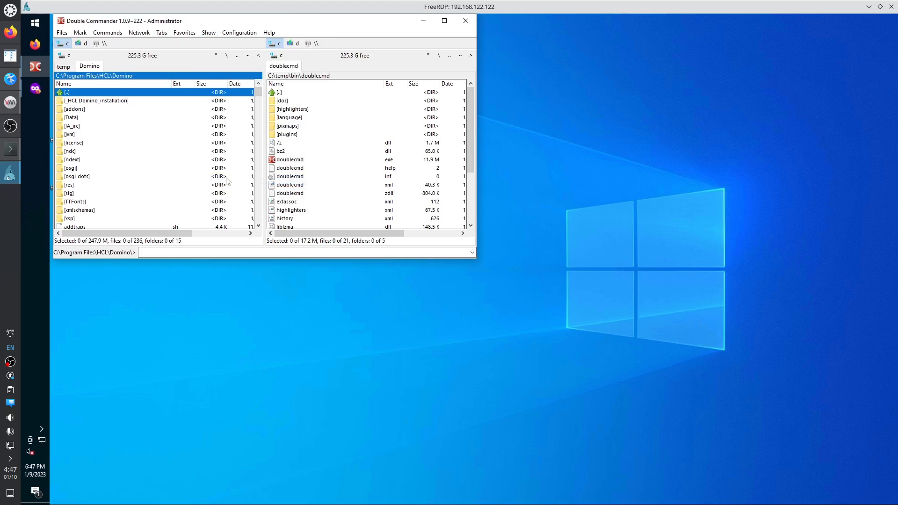
click(170, 152)
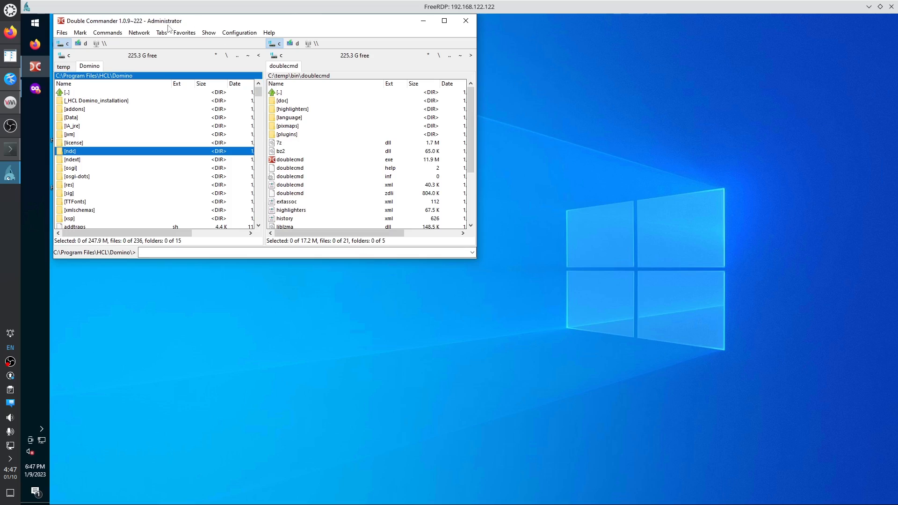
drag(170, 23, 59, 47)
click(137, 152)
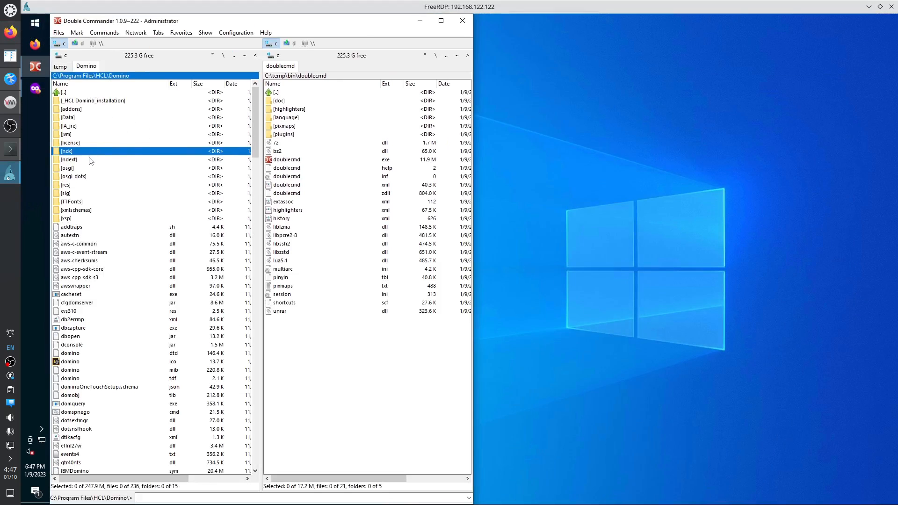
Open the Domino Data folder and select the activity and AgentRunner files.
double_click(74, 119)
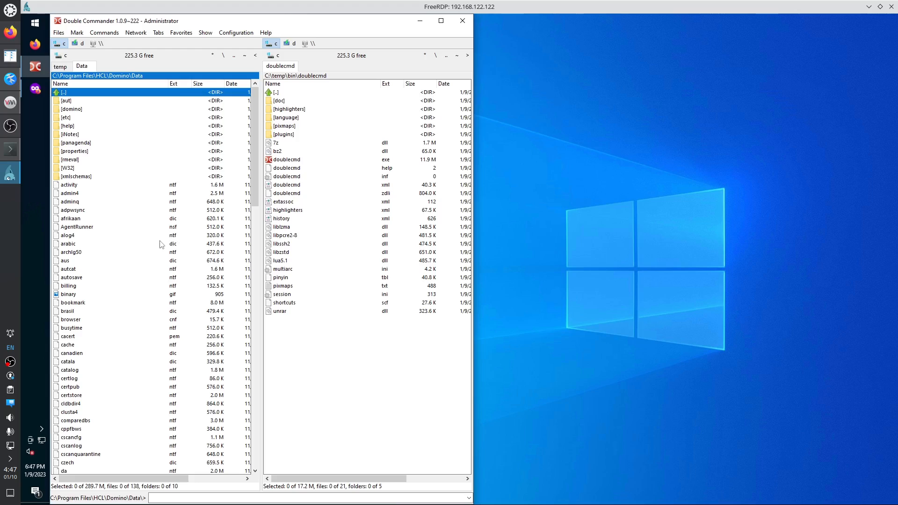
click(173, 186)
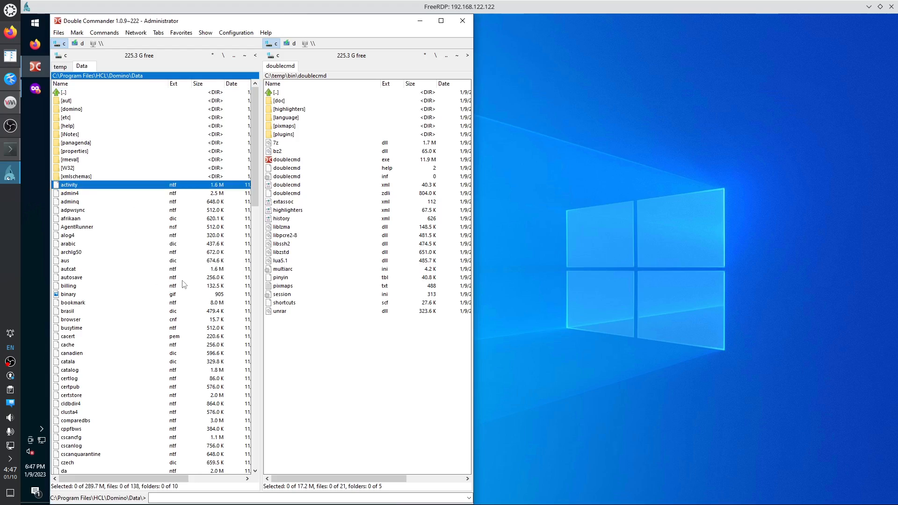
click(175, 227)
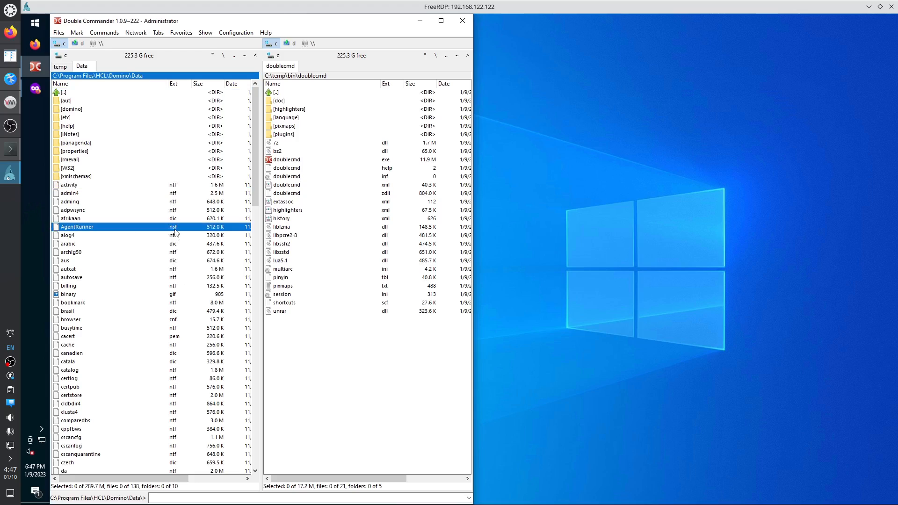
click(172, 187)
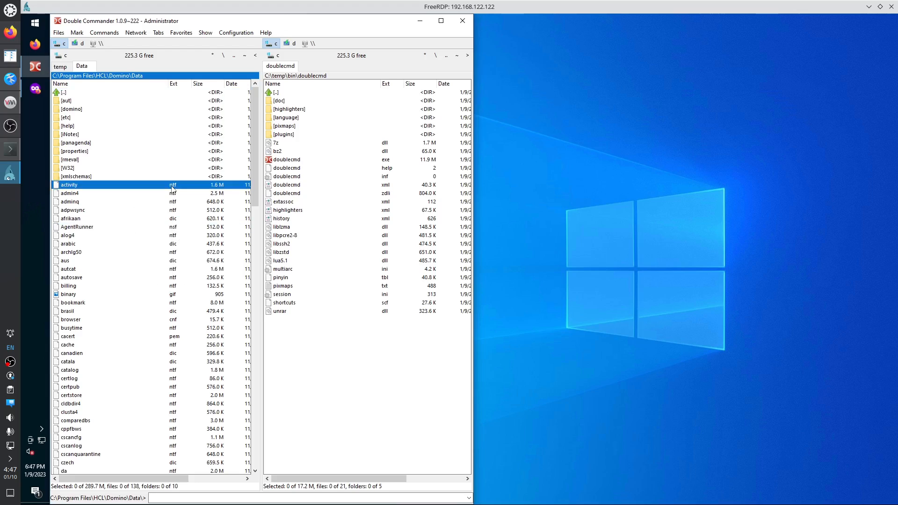
click(173, 229)
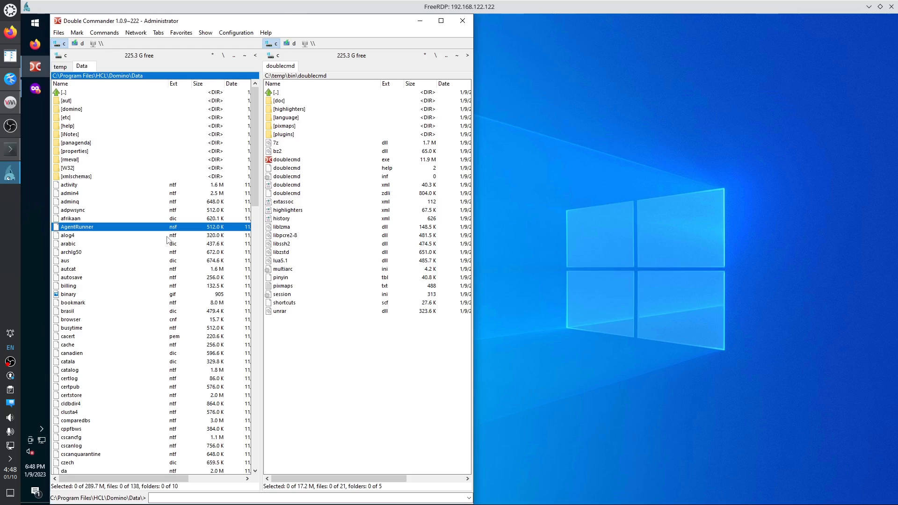
Search Windows Settings for Start suggestions, open the Start personalization page, then close Settings.
click(35, 23)
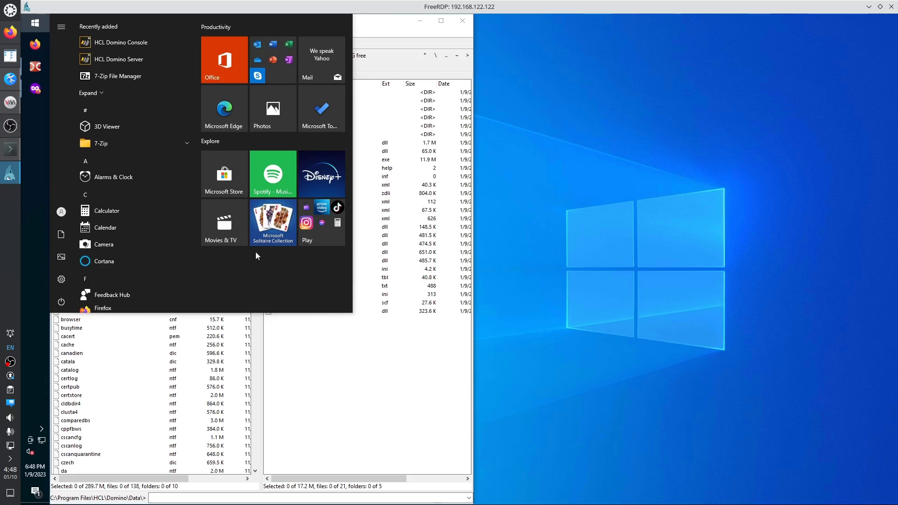
right_click(35, 22)
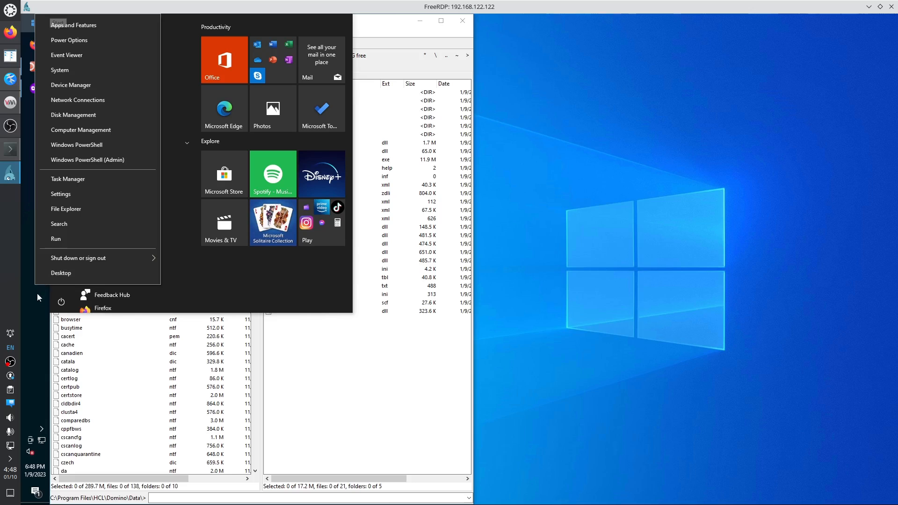
click(27, 248)
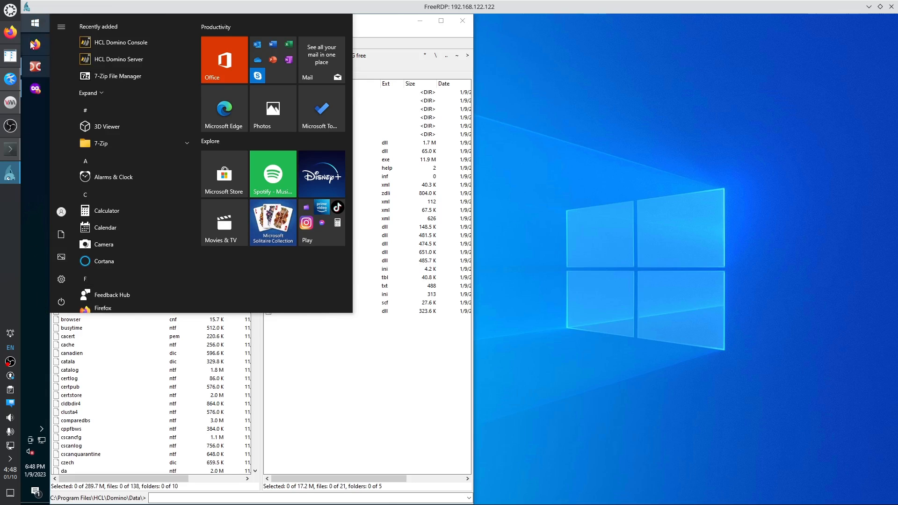
click(37, 25)
click(38, 25)
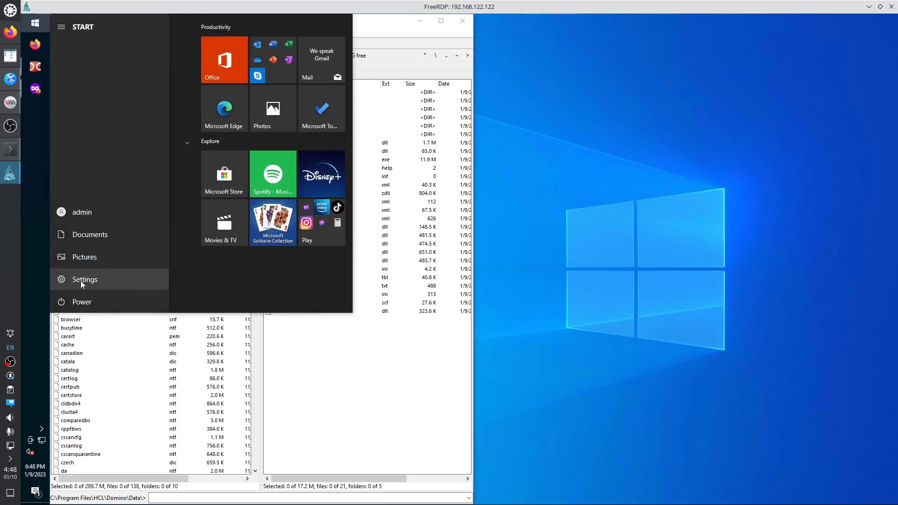
click(81, 281)
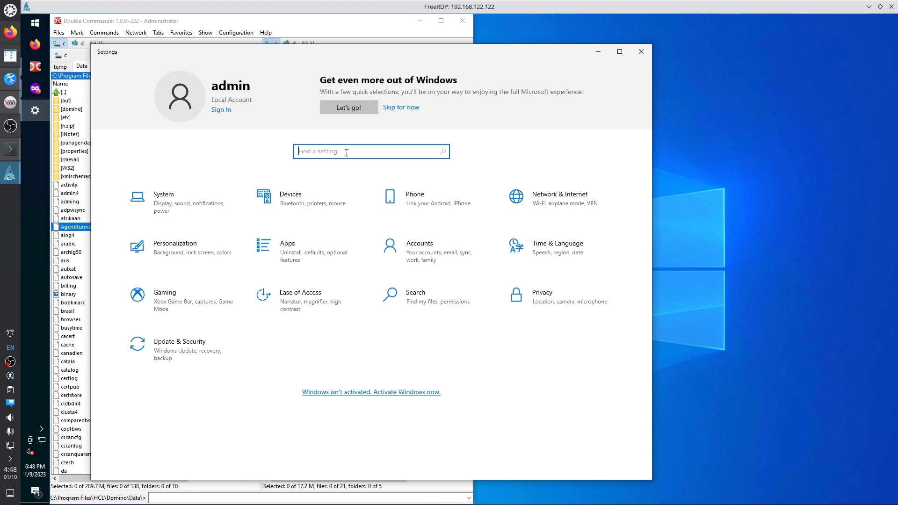
text(start me)
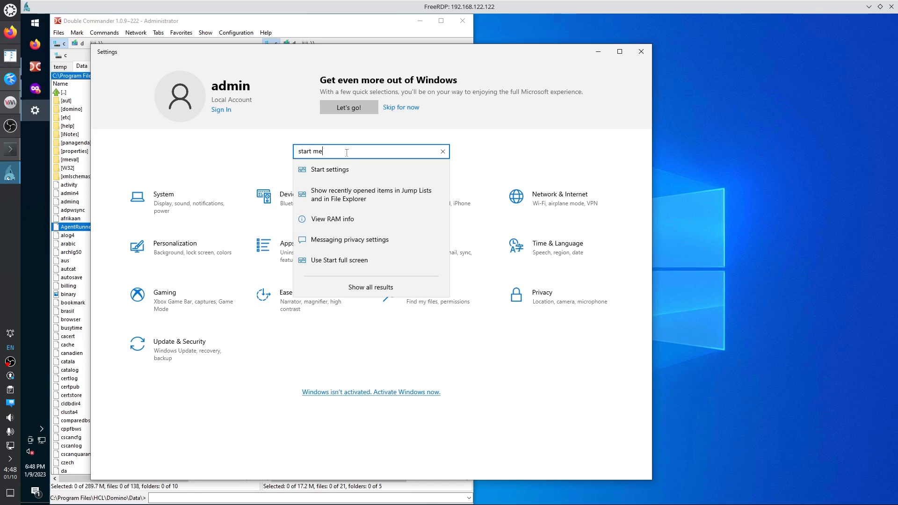
key(ctrl+shift+Left)
key(ctrl+shift+Left)
text(sugges)
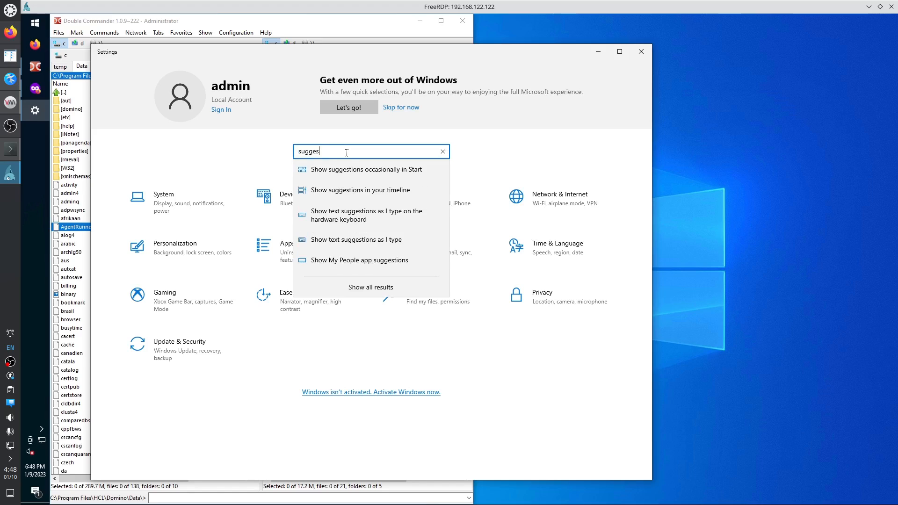
click(346, 170)
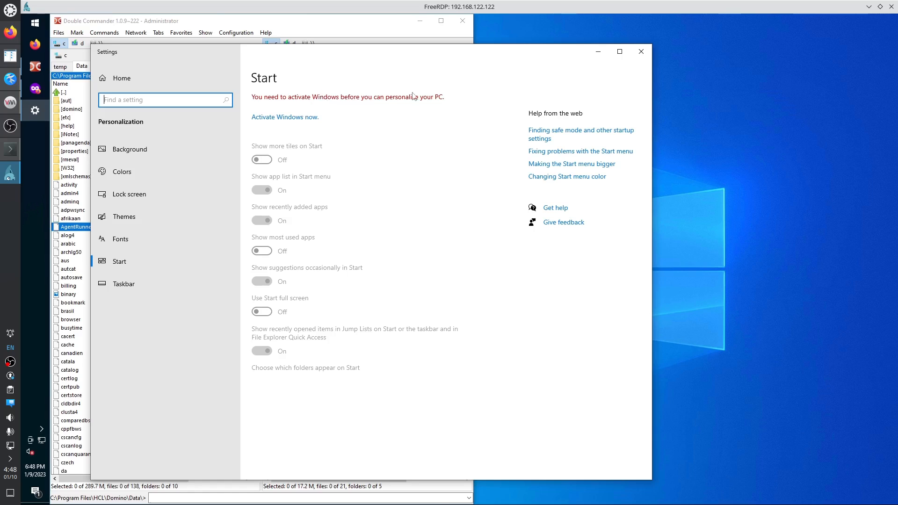
click(641, 51)
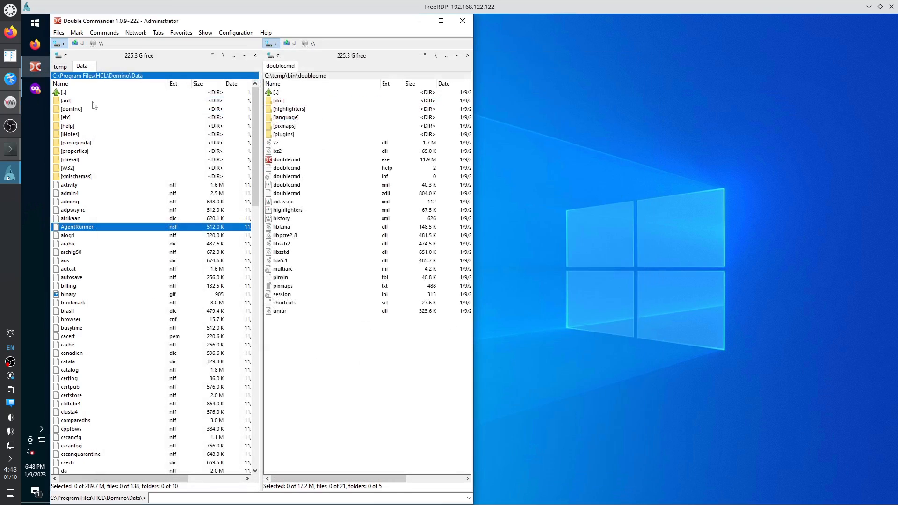
Unpin the Explore and Productivity tile groups from the Start menu.
click(34, 23)
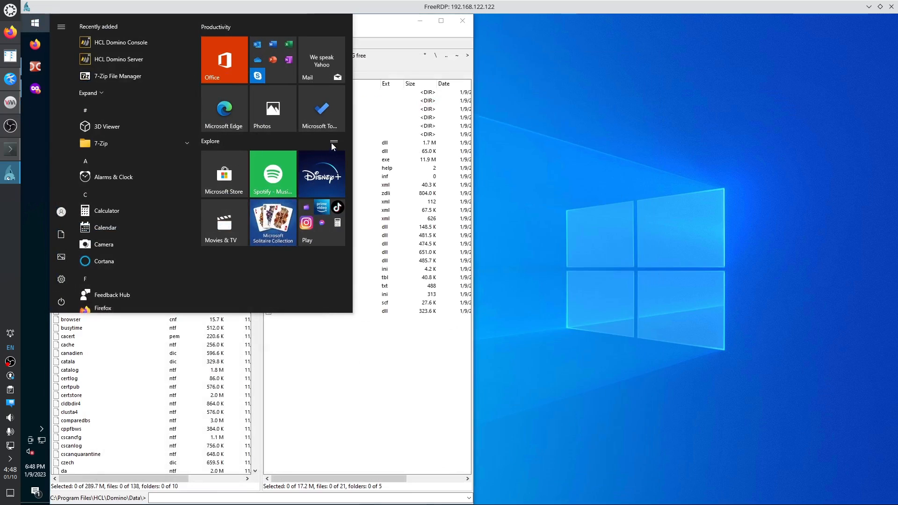
right_click(212, 141)
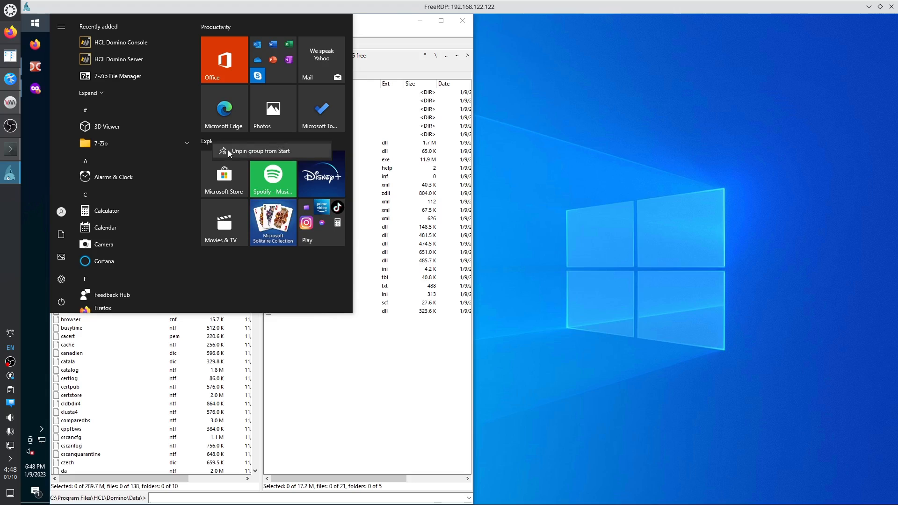
click(230, 152)
right_click(225, 28)
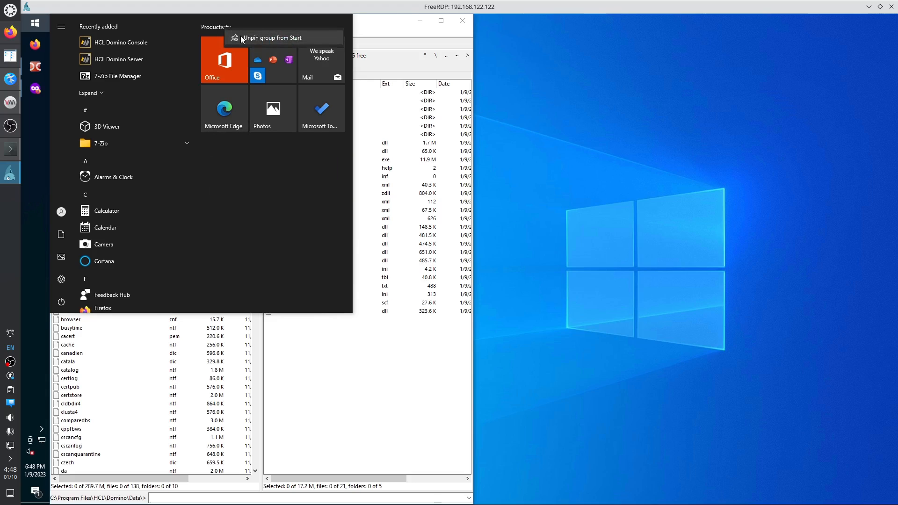
click(240, 36)
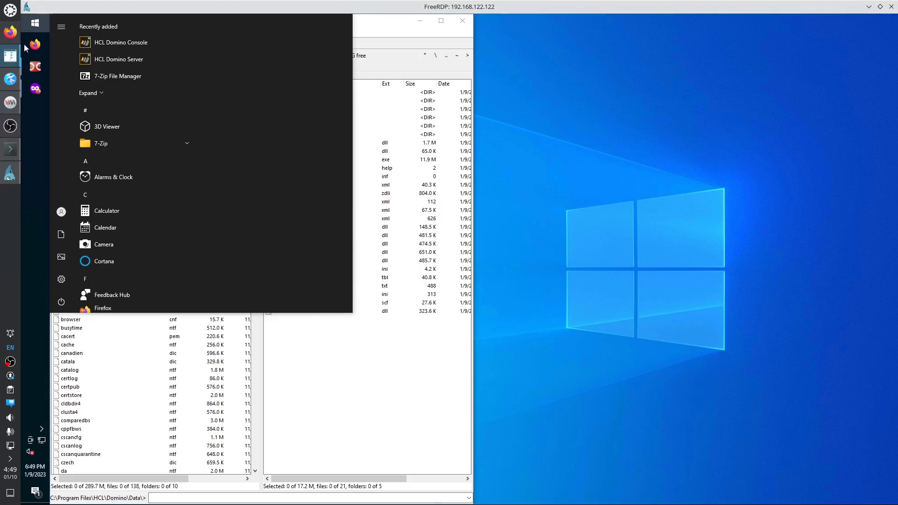
click(35, 23)
click(35, 23)
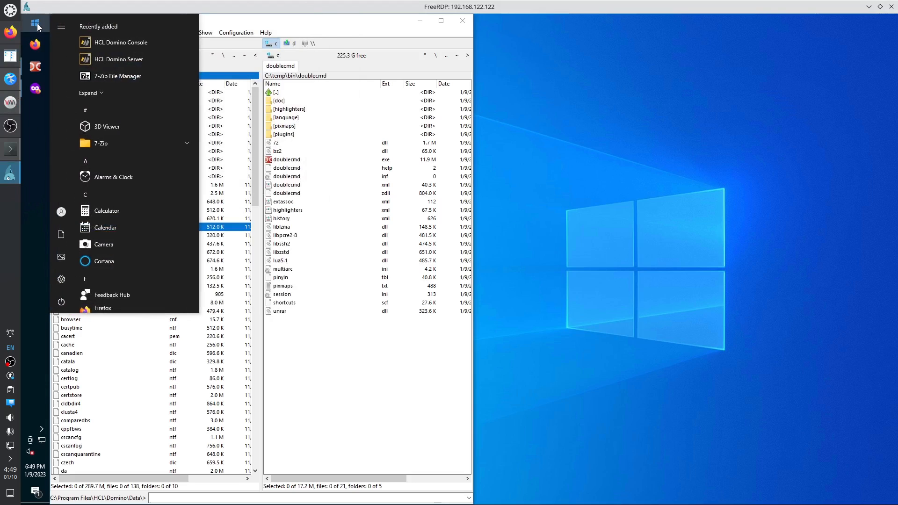
Uninstall the 3D Viewer and Calendar apps from the Start menu.
right_click(129, 127)
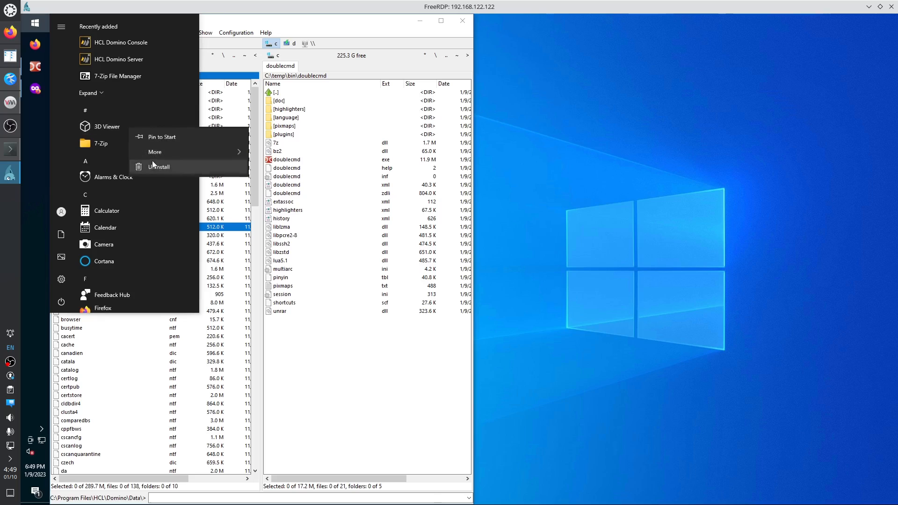
click(153, 164)
click(167, 108)
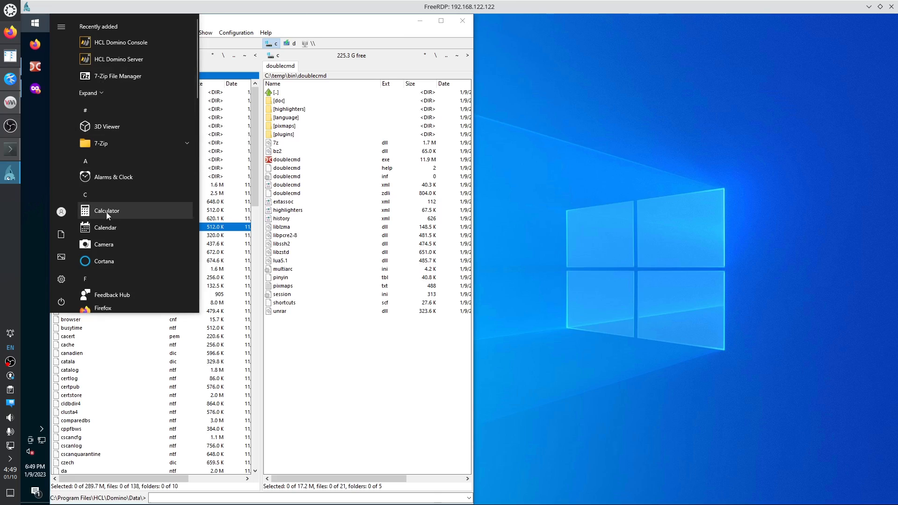
right_click(119, 212)
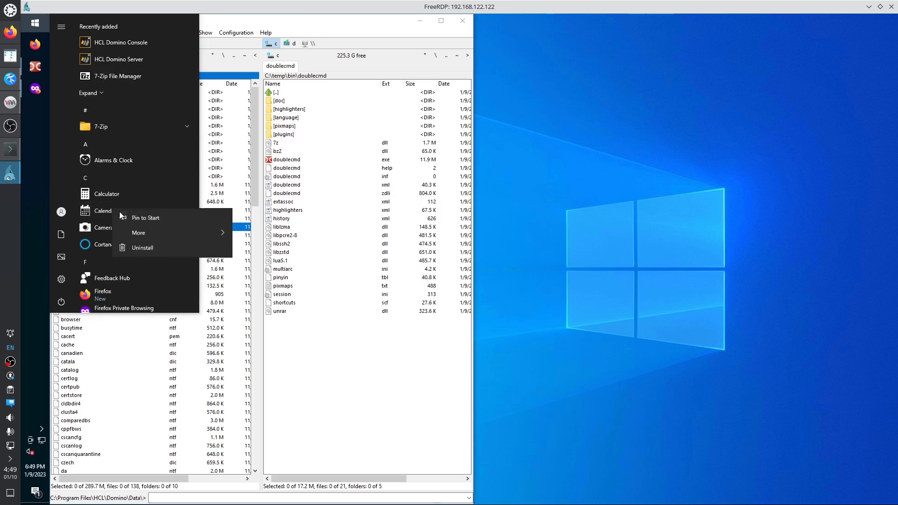
click(143, 247)
click(189, 186)
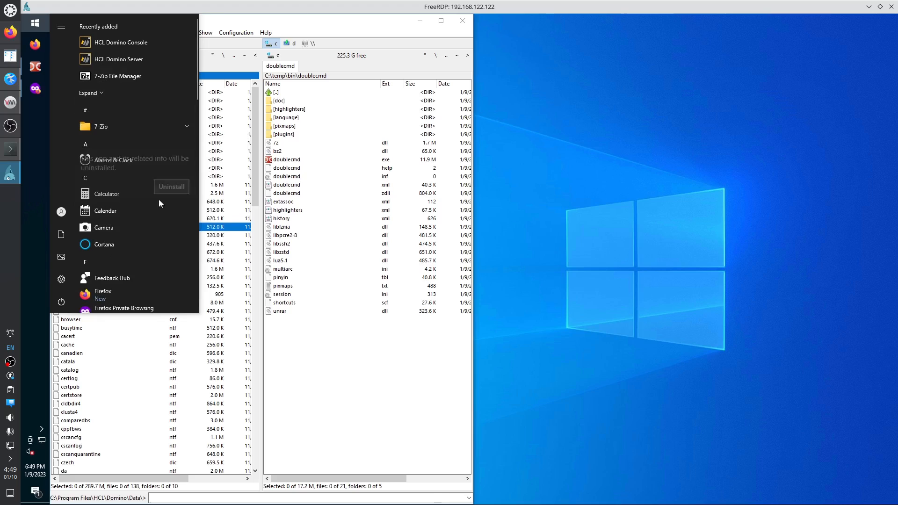
right_click(112, 224)
key(Escape)
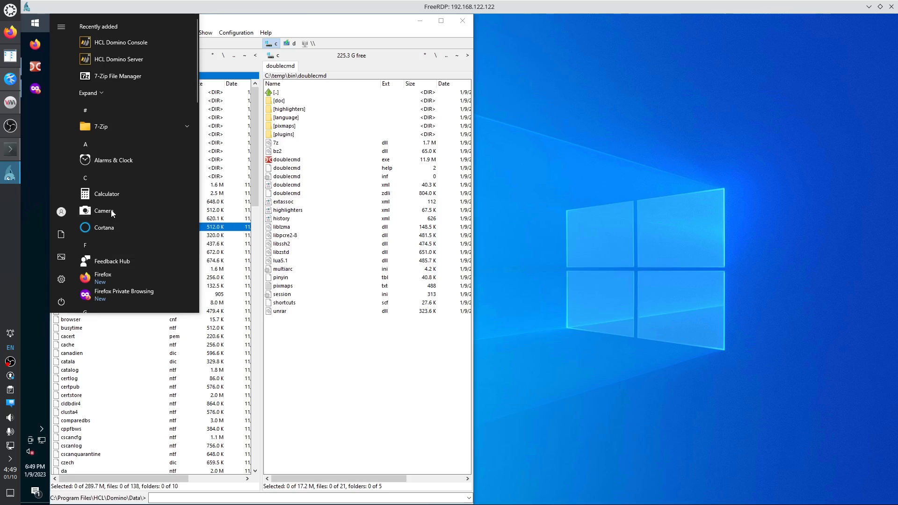
Uninstall the Feedback Hub and Groove Music apps from the Start menu.
right_click(116, 210)
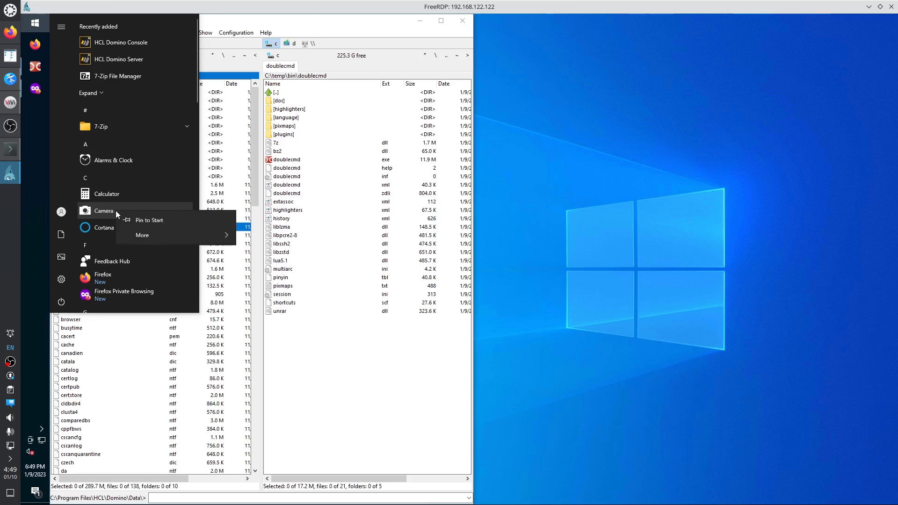
click(118, 261)
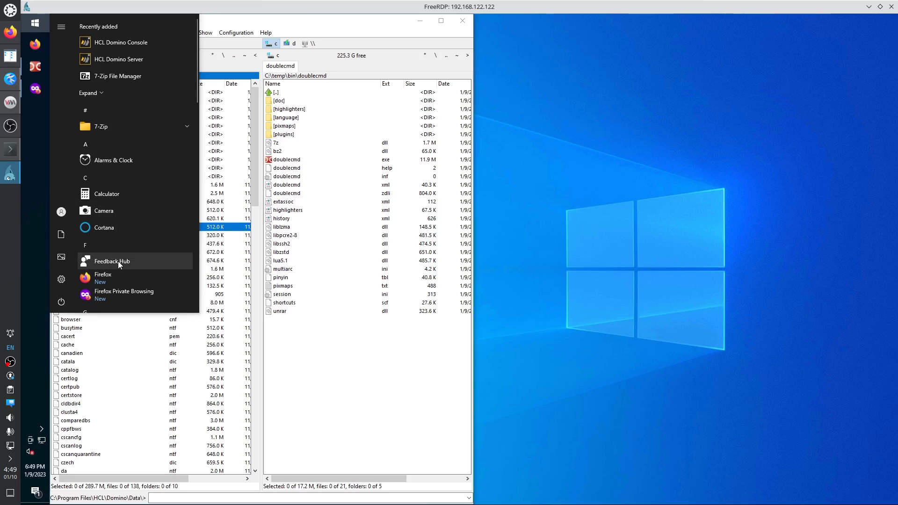
click(118, 261)
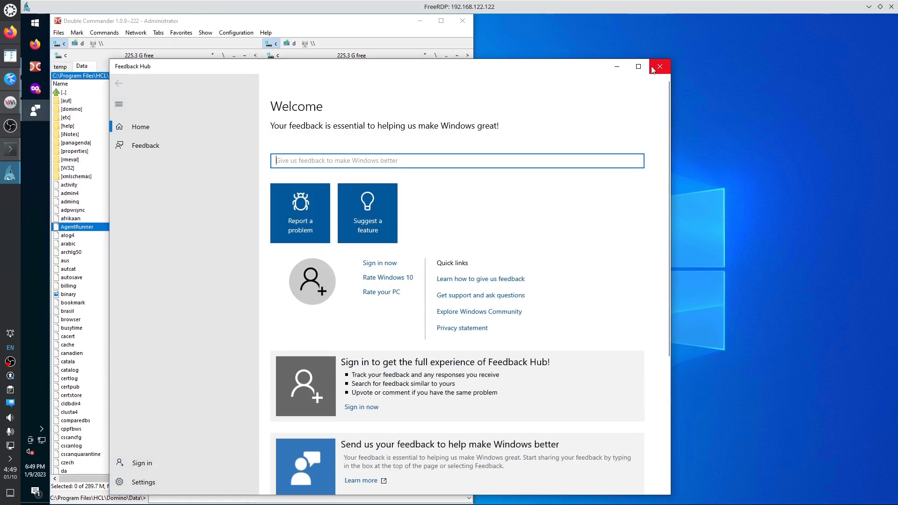
click(660, 66)
click(36, 24)
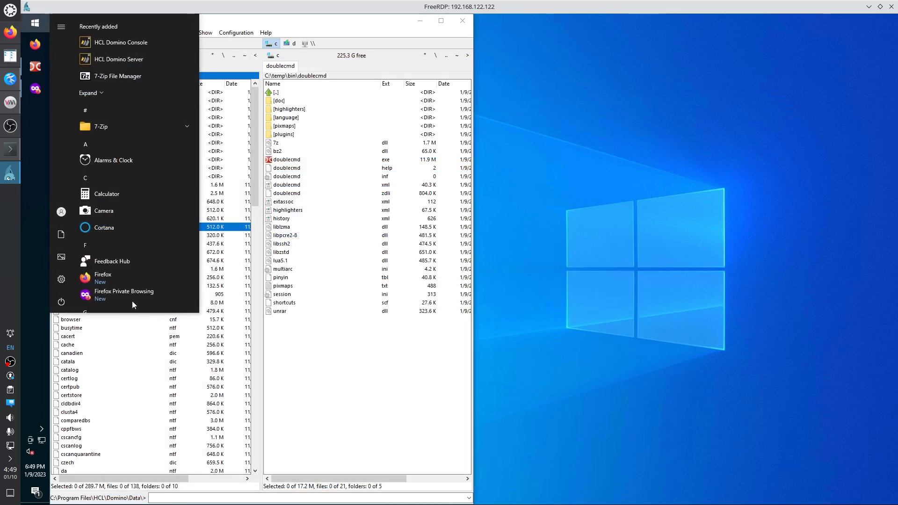
right_click(119, 262)
click(149, 300)
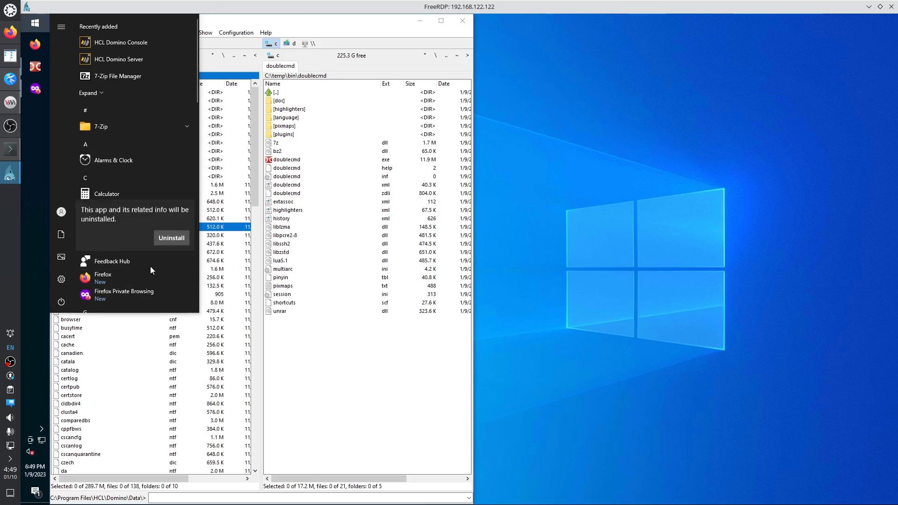
click(171, 237)
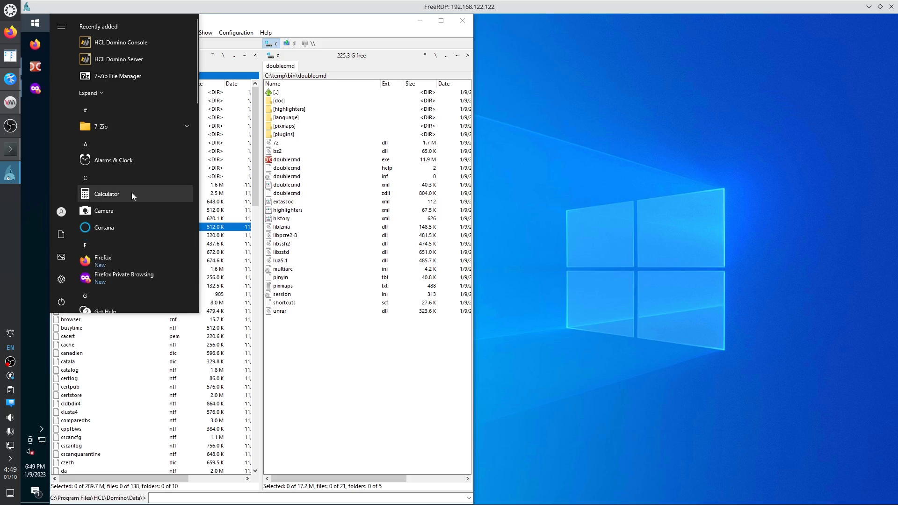
scroll(128, 248, down, 2)
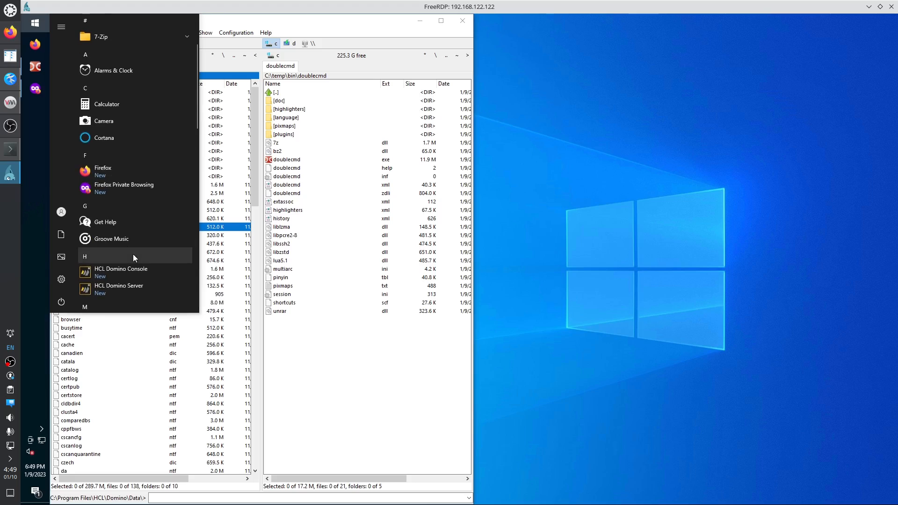
right_click(108, 237)
click(133, 278)
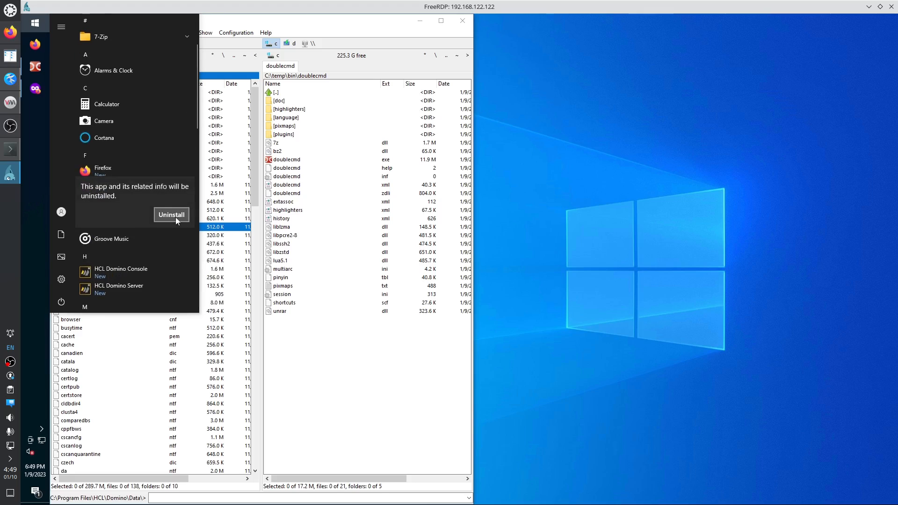
click(175, 215)
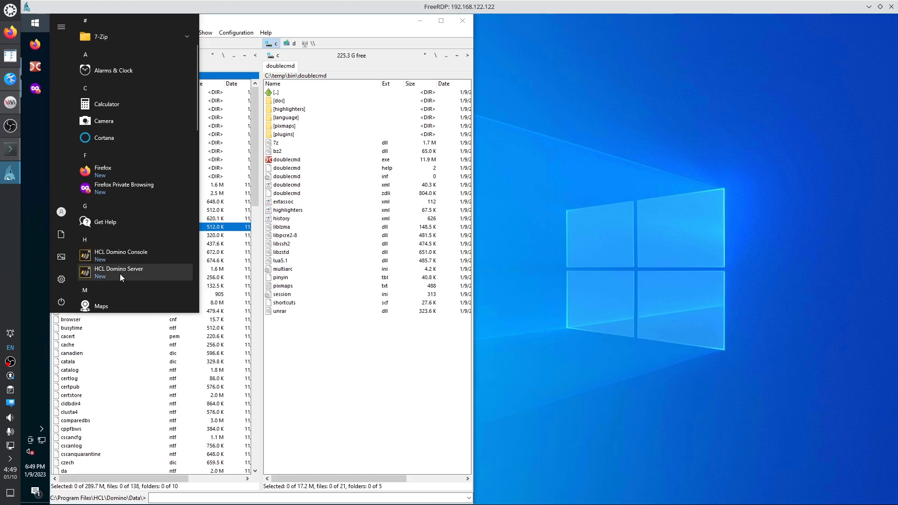
Return to the remote Windows session and bring up the taskbar's context menu.
click(10, 79)
click(10, 173)
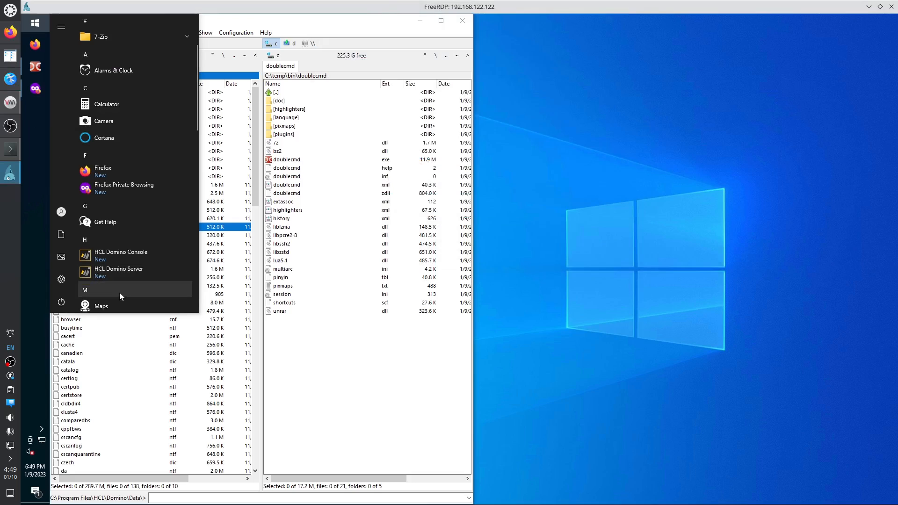
right_click(109, 305)
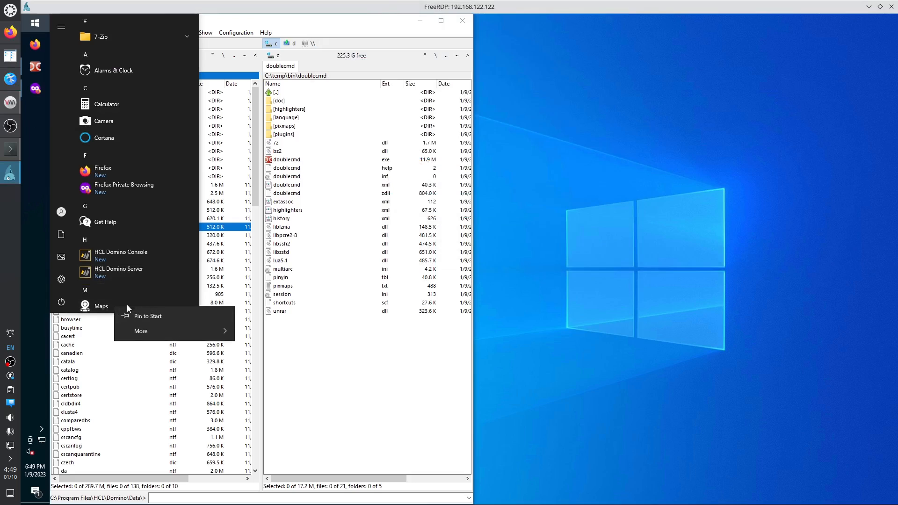
right_click(37, 130)
right_click(33, 139)
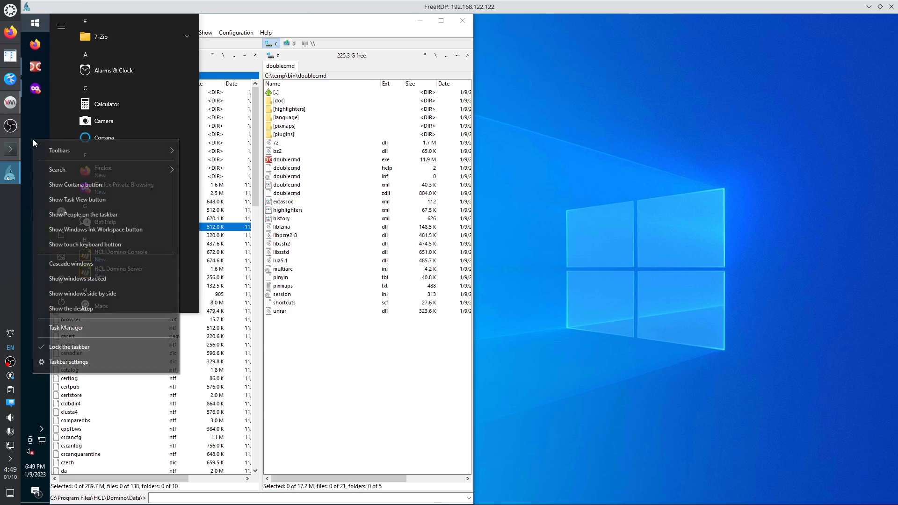
Confirm in Task Manager's Services list that HCLDominoServer is Stopped, then close Task Manager.
click(71, 328)
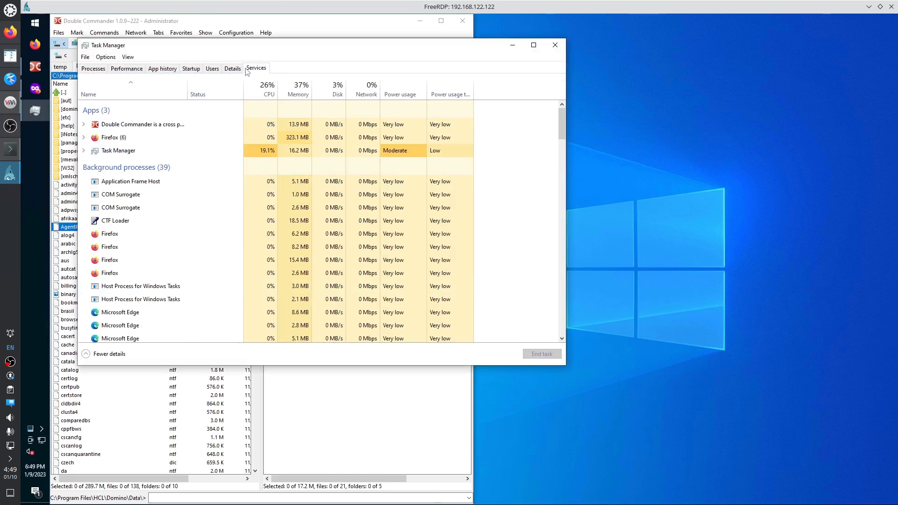
click(248, 68)
drag(117, 85, 203, 84)
click(135, 203)
key(h)
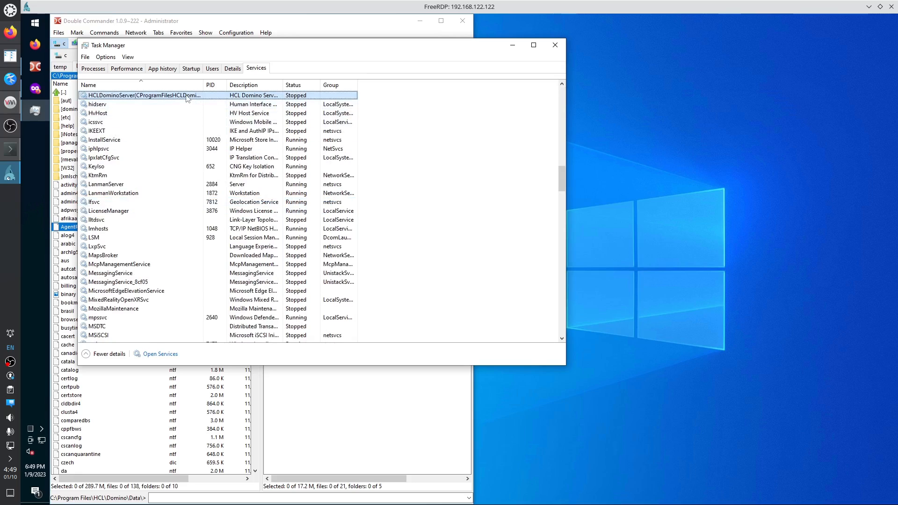
drag(203, 85, 208, 84)
scroll(173, 137, up, 1)
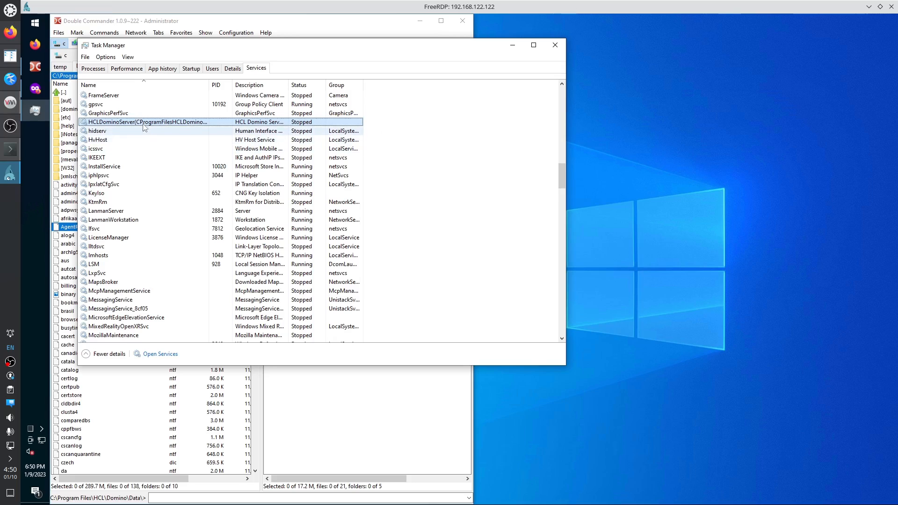
click(556, 45)
click(41, 25)
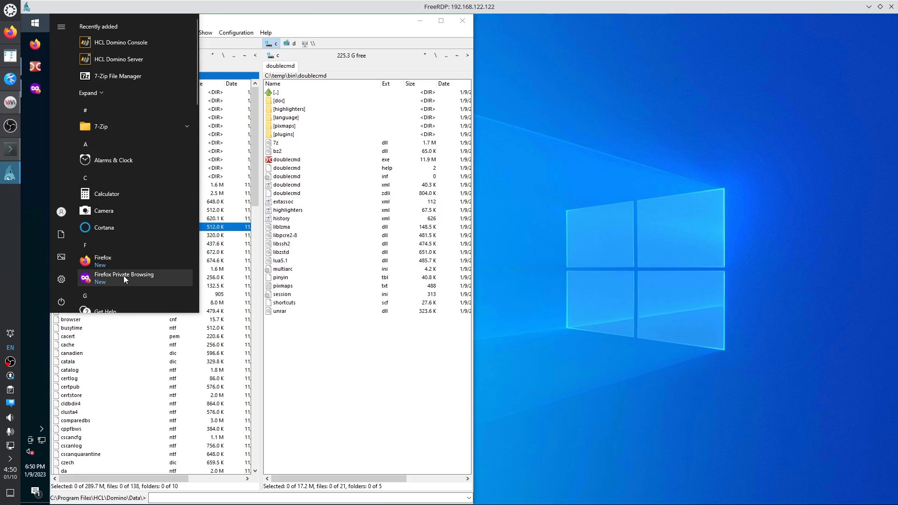
Start HCL Domino Server from Start, approve the UAC prompt, and minimize Double Commander.
scroll(124, 276, down, 3)
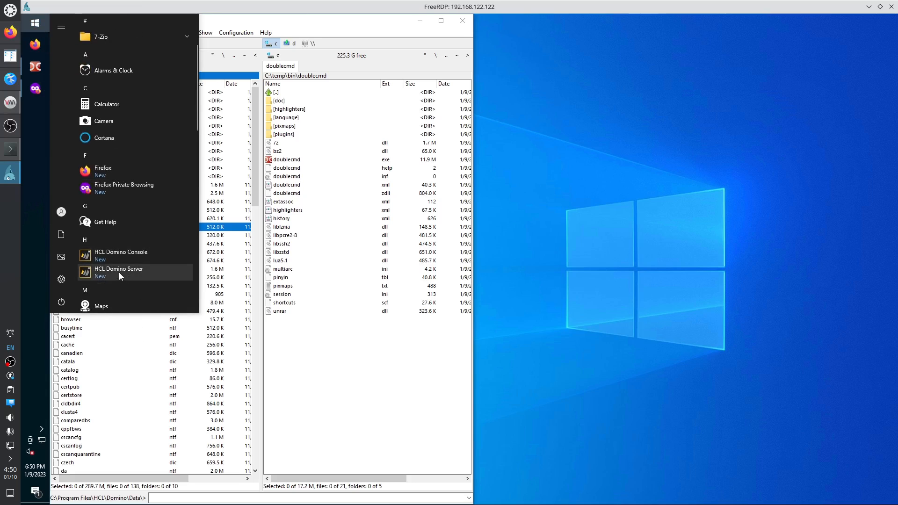
click(119, 272)
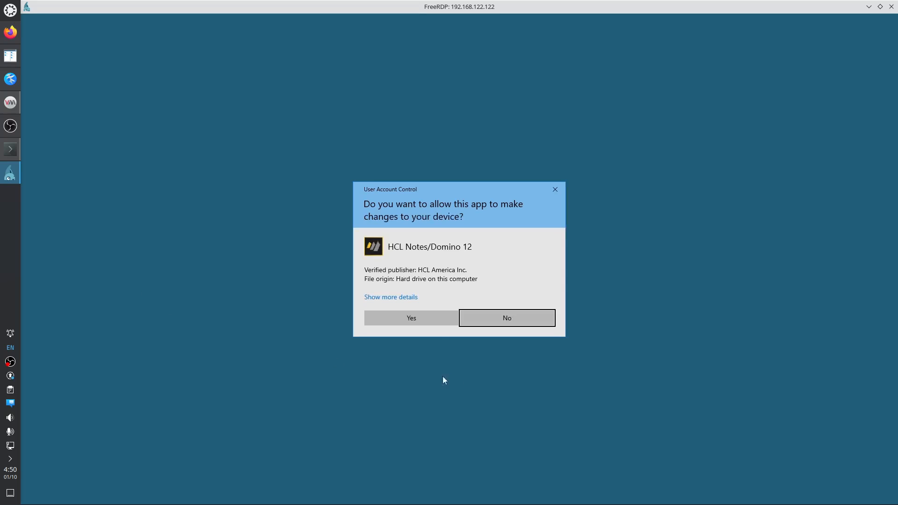
click(413, 320)
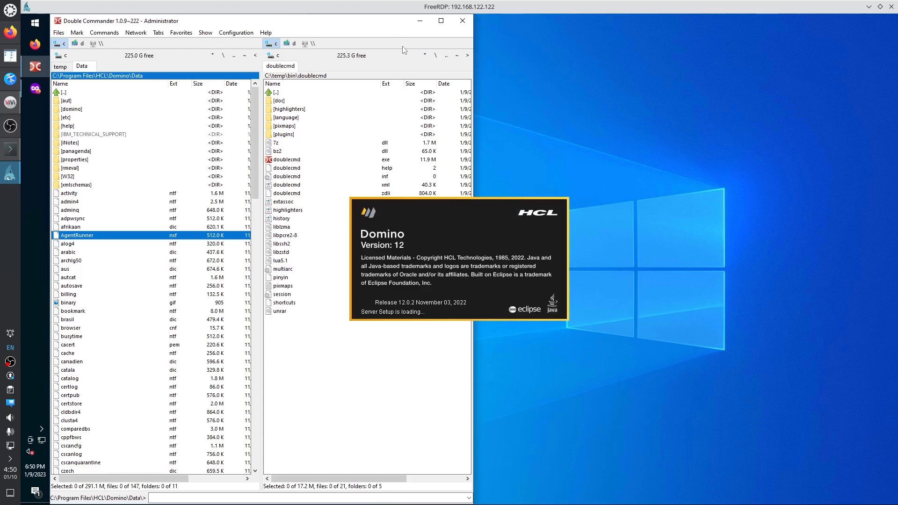
click(421, 21)
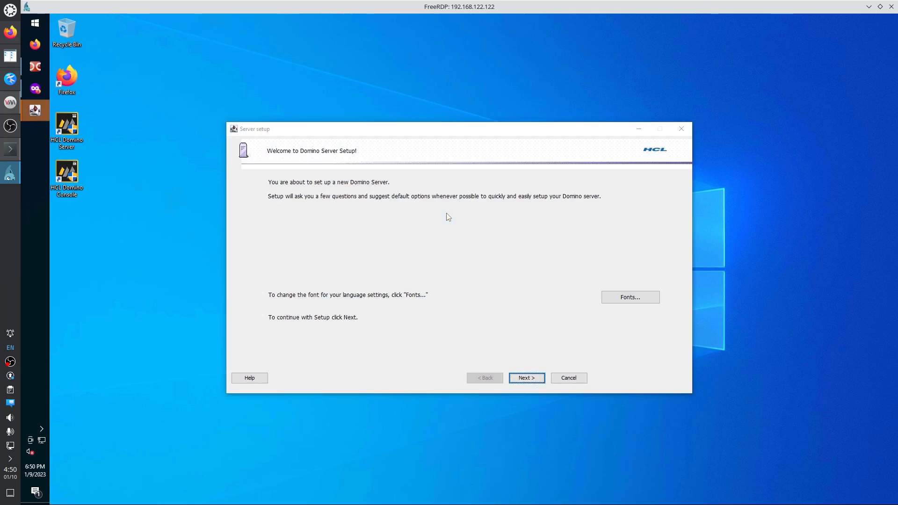
Reposition the Server Setup window up-left and advance past the welcome page.
drag(435, 130, 349, 97)
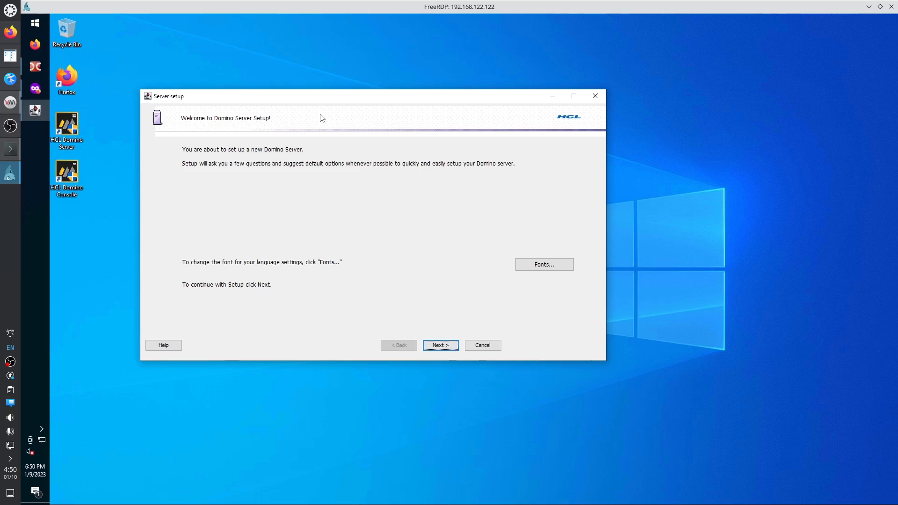
drag(266, 96, 233, 84)
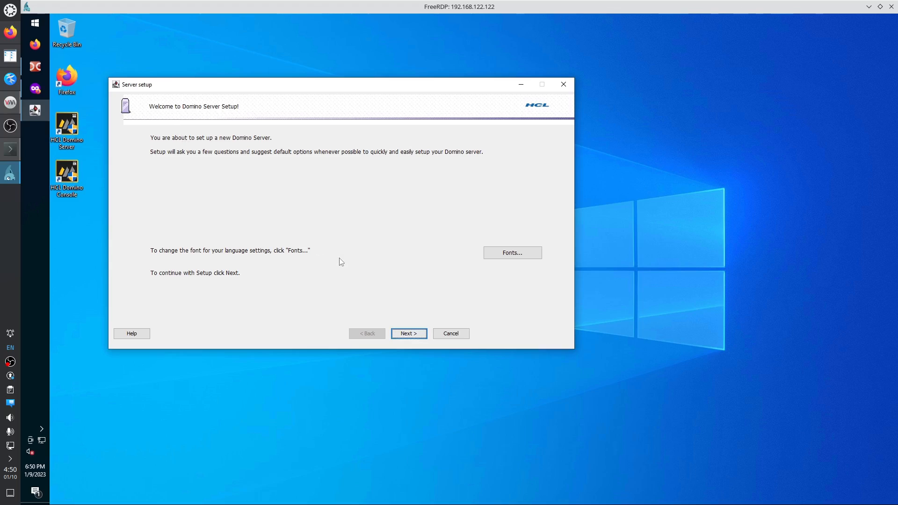
click(408, 334)
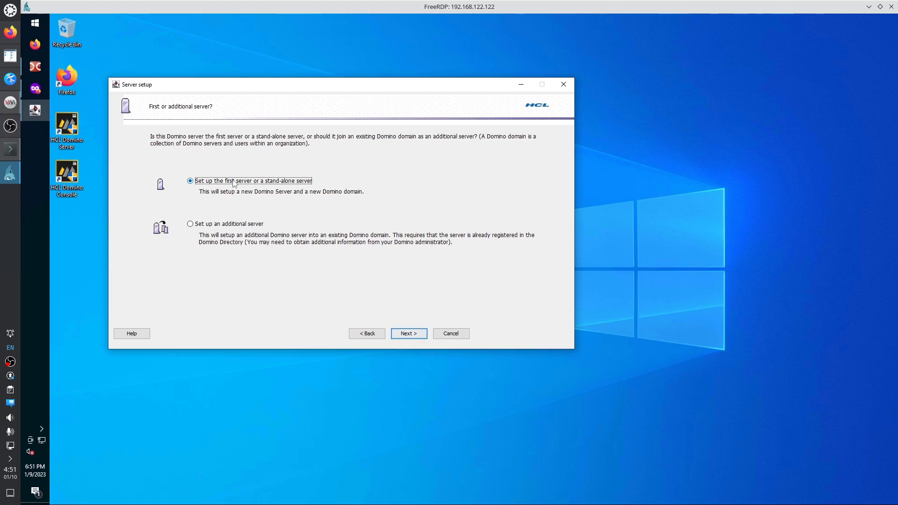
Set up a first stand-alone server, pasting domino12comp from the Kate notes as server name.
click(411, 335)
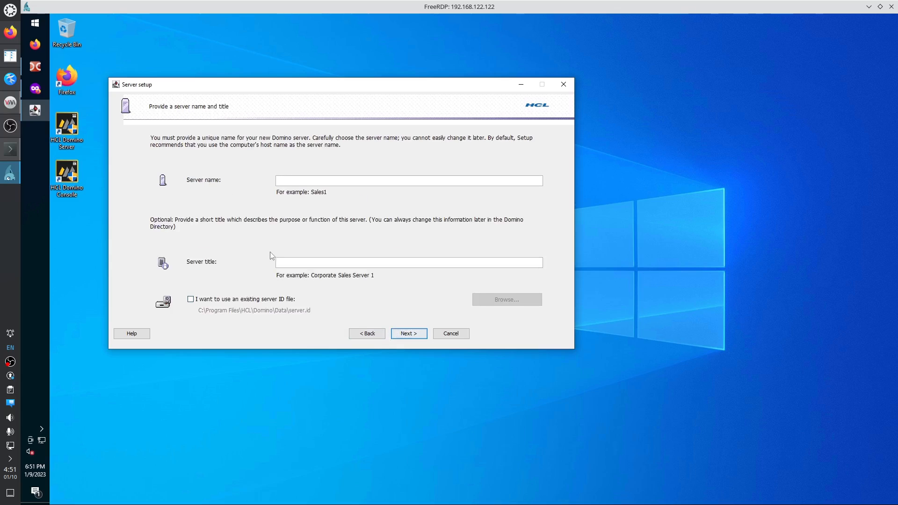
click(10, 80)
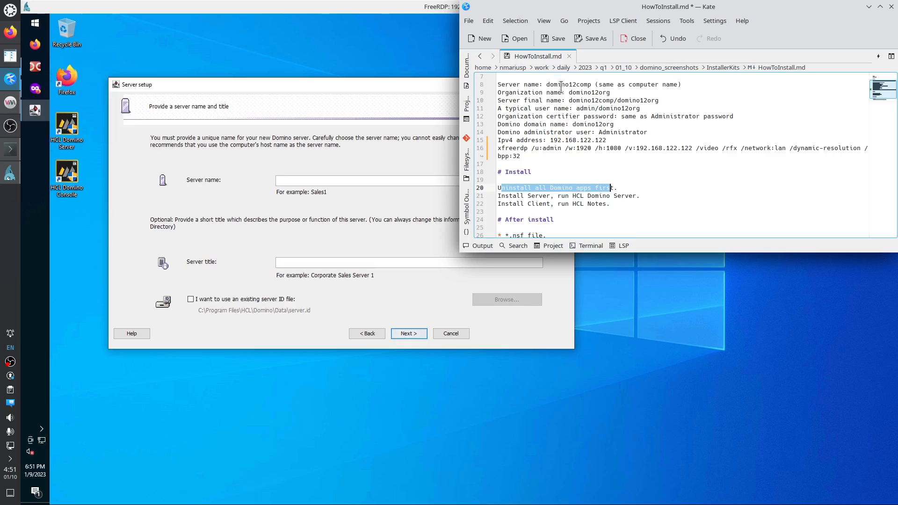
drag(546, 85, 591, 85)
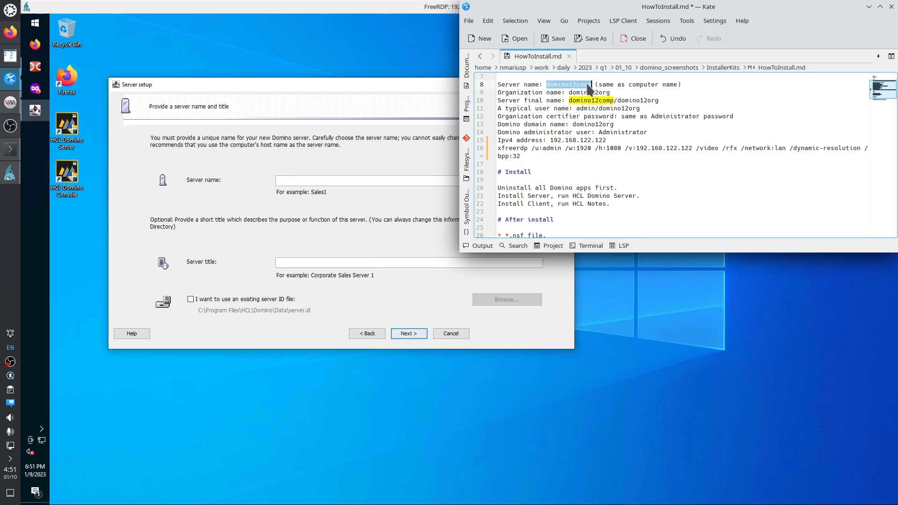
right_click(577, 84)
click(603, 107)
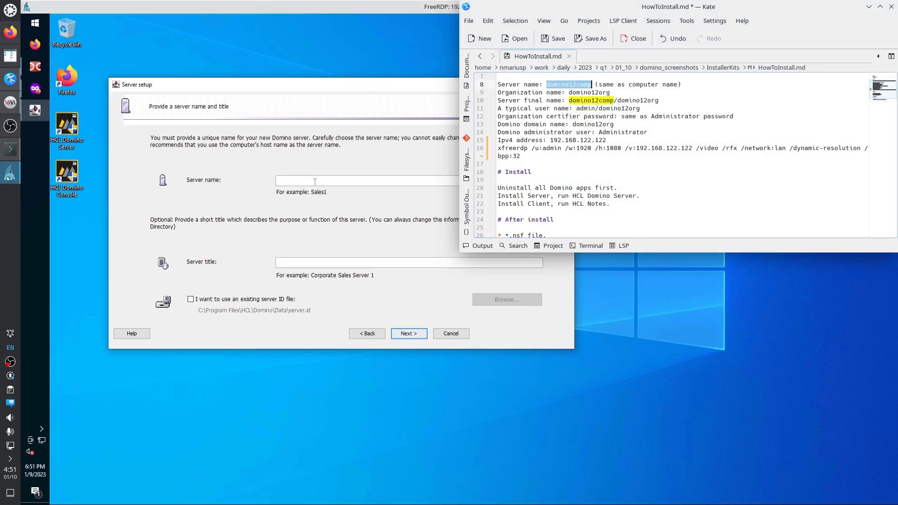
click(309, 179)
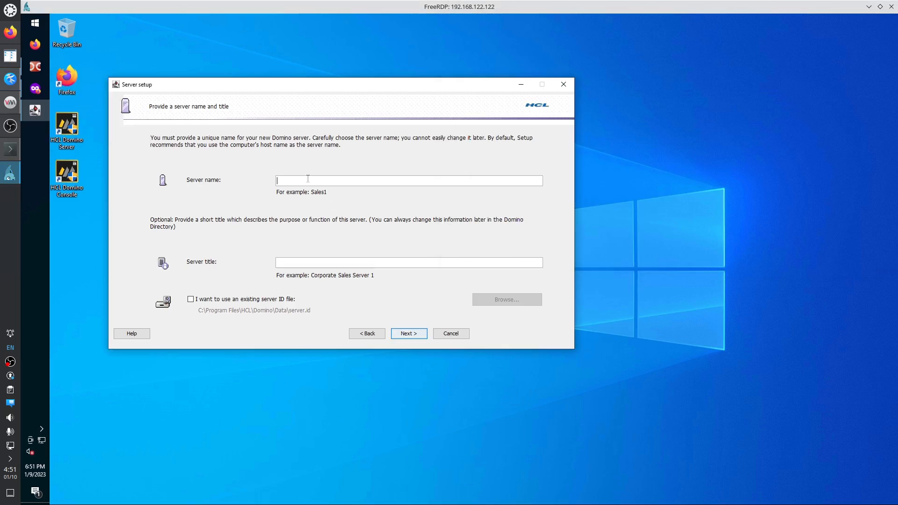
key(ctrl+v)
click(11, 79)
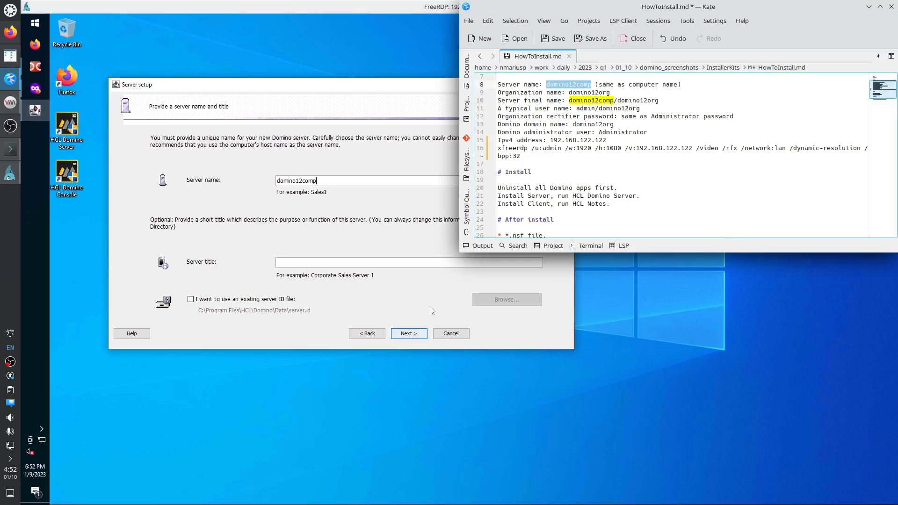
click(408, 334)
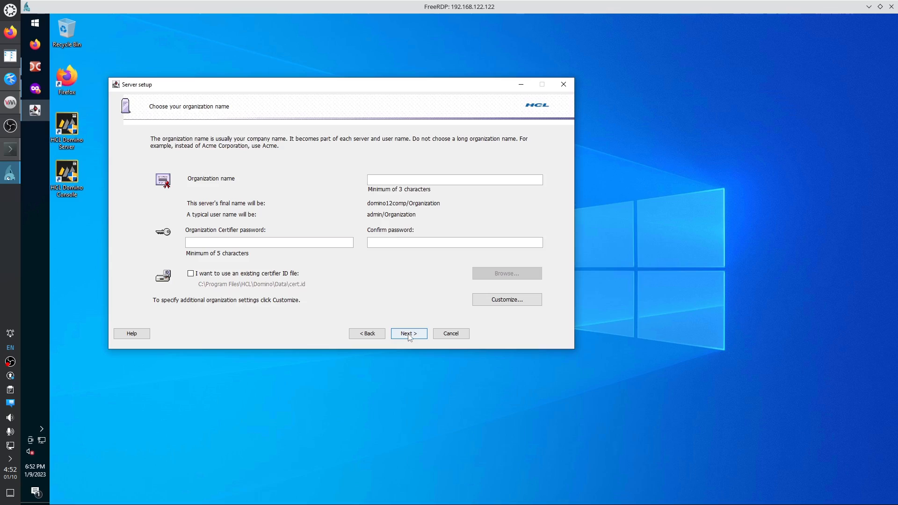
Paste domino12org from the Kate notes as the organization name.
click(10, 79)
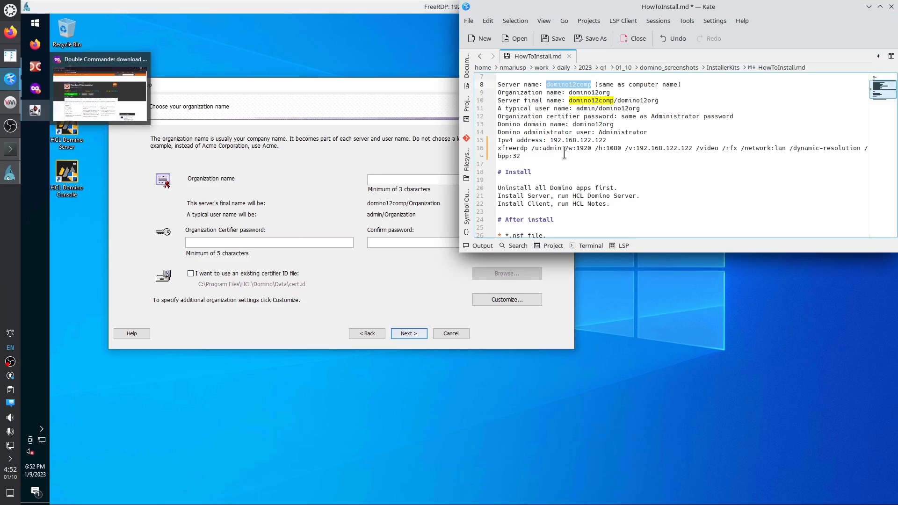
double_click(598, 92)
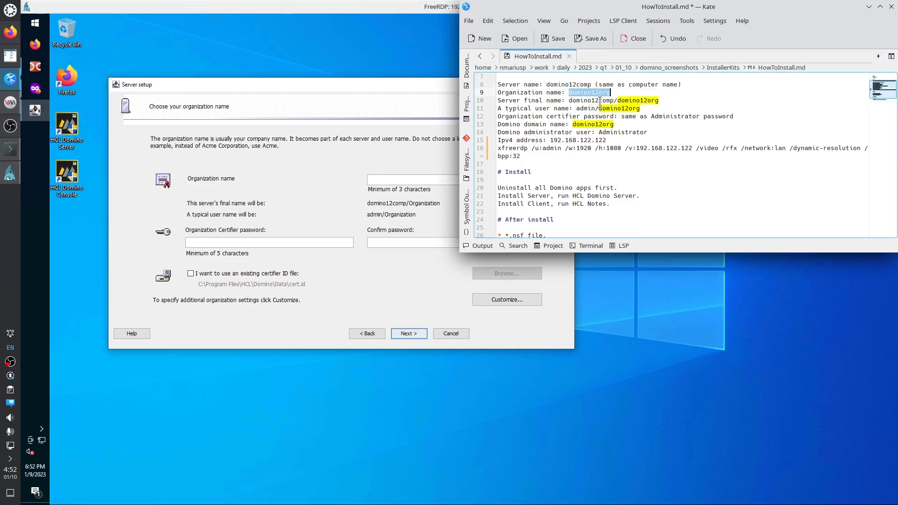
click(402, 182)
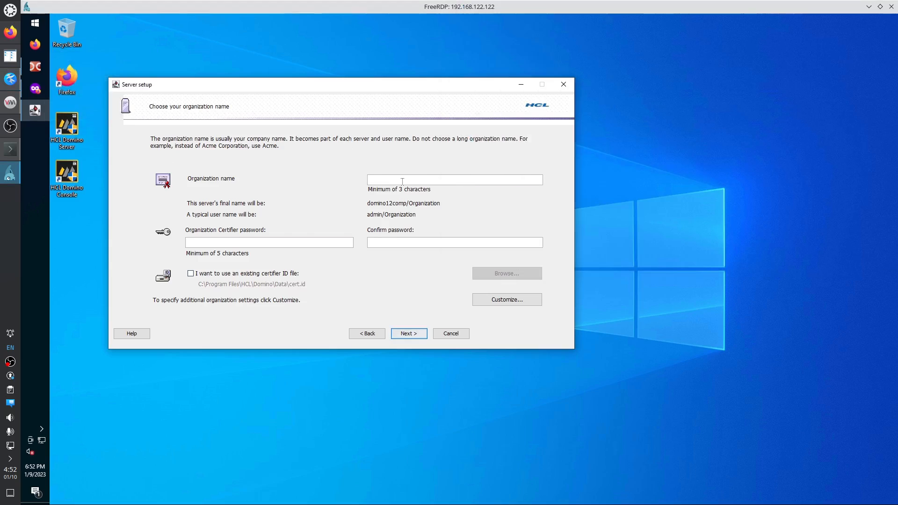
key(ctrl+v)
Enter and confirm the certifier password, then continue to the domain name step.
click(10, 79)
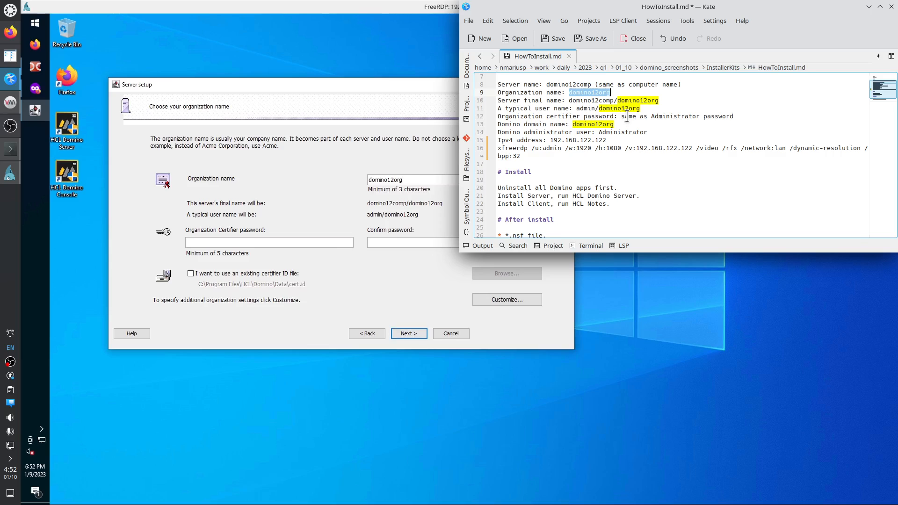
click(269, 243)
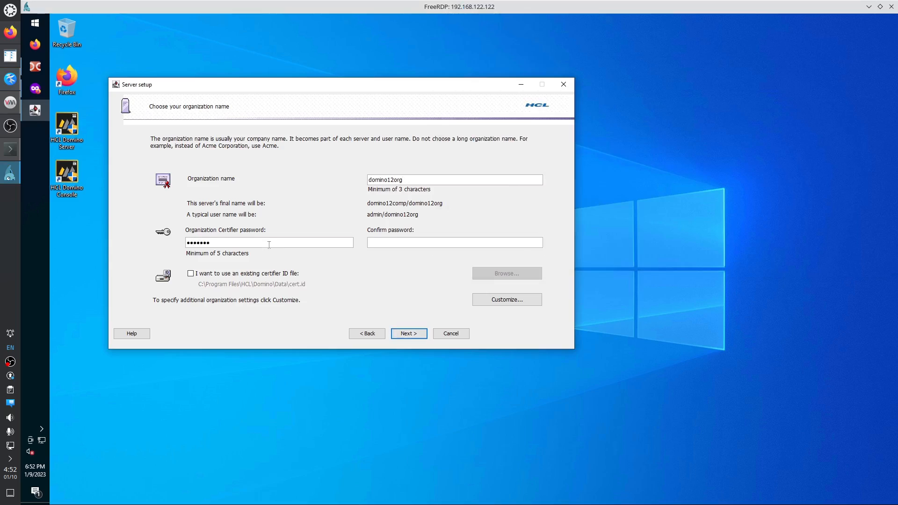
text(••••)
click(17, 81)
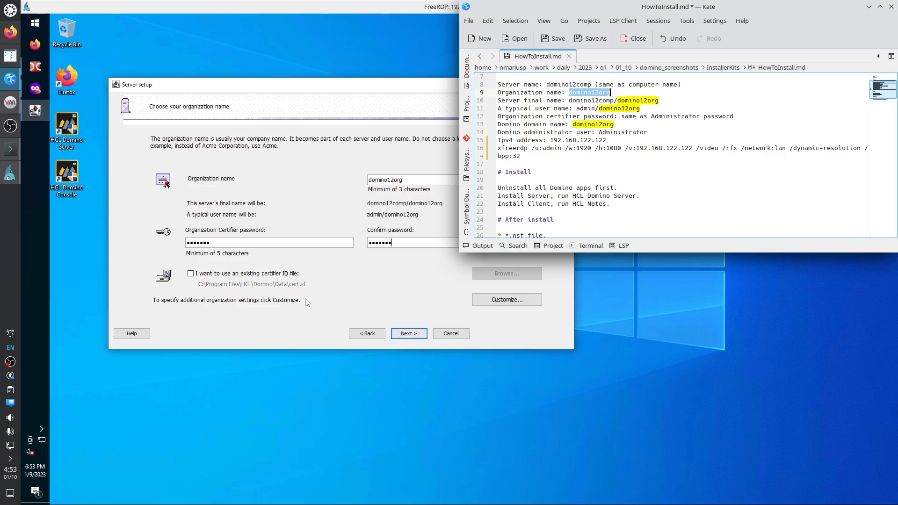
click(347, 306)
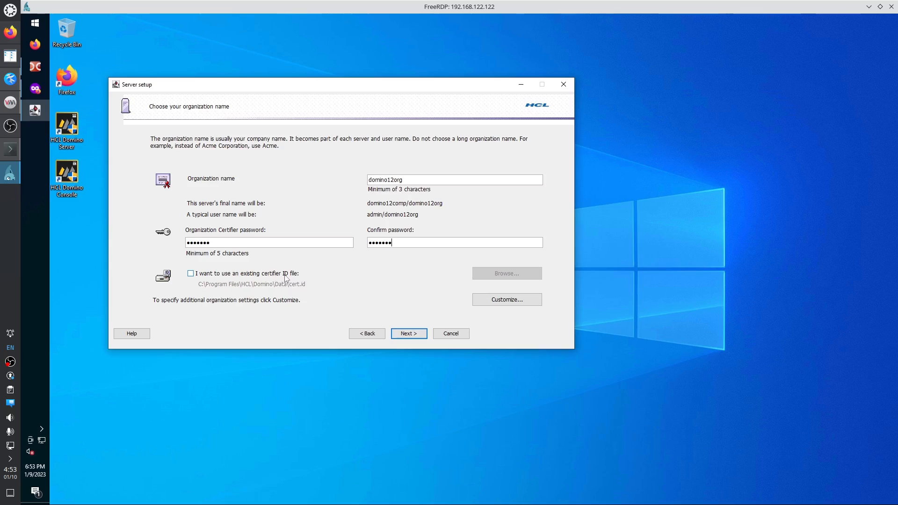
click(421, 336)
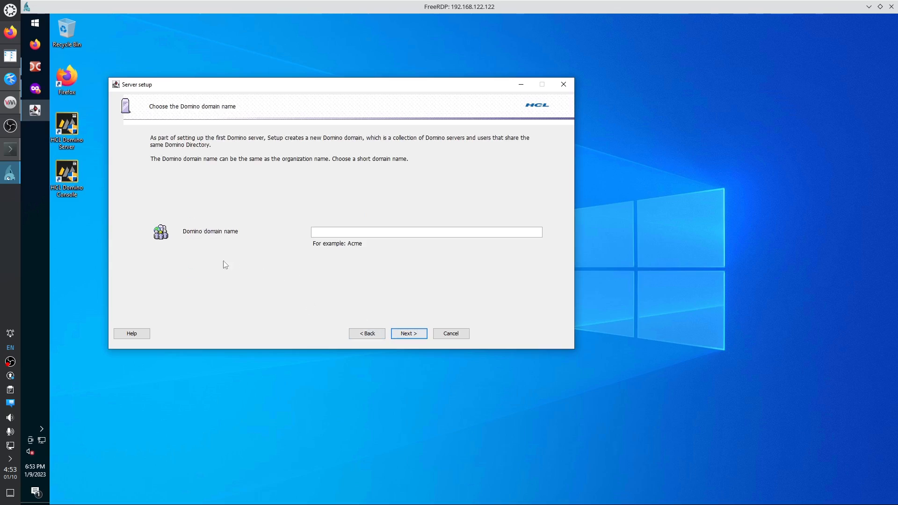
Paste domino12org from the Kate notes into the Domino domain name field and continue.
click(9, 80)
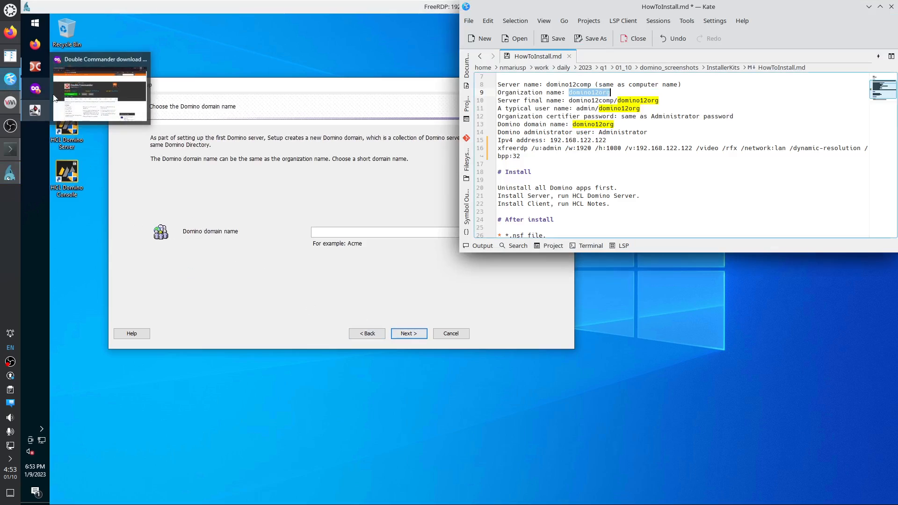
double_click(586, 124)
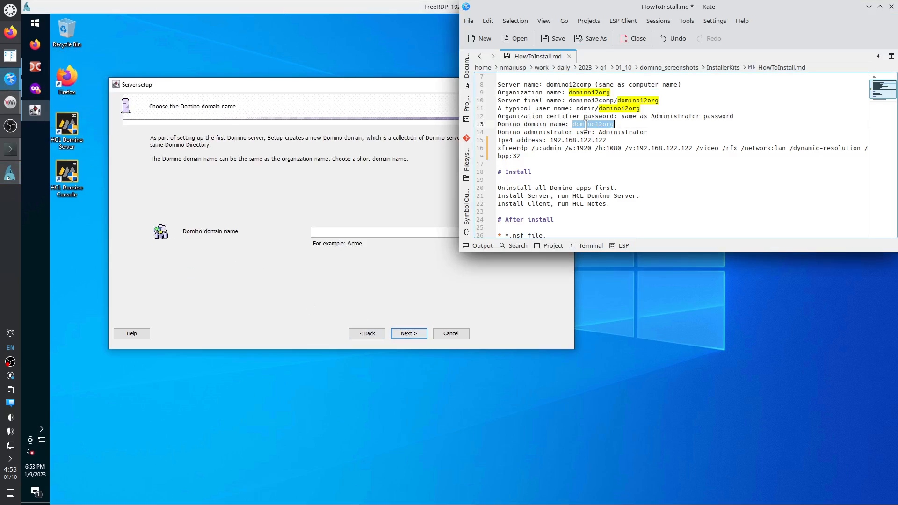
click(382, 232)
key(ctrl+v)
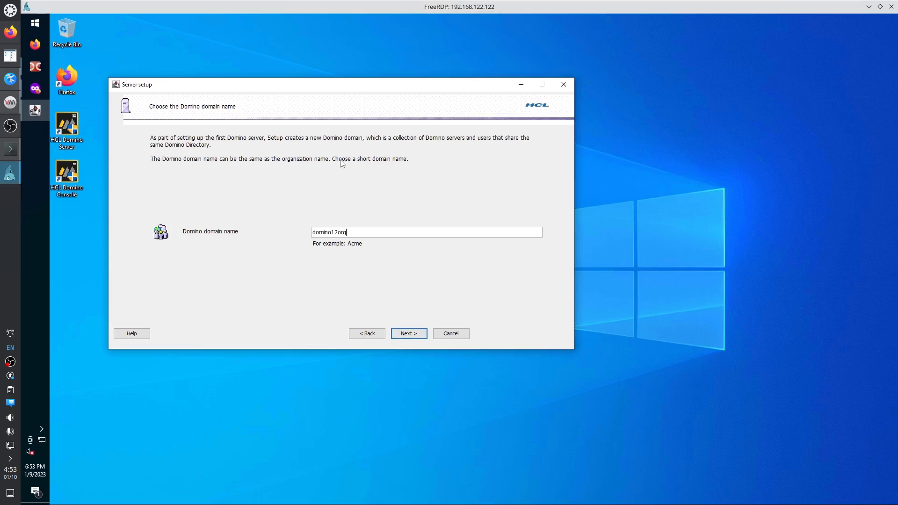
click(10, 79)
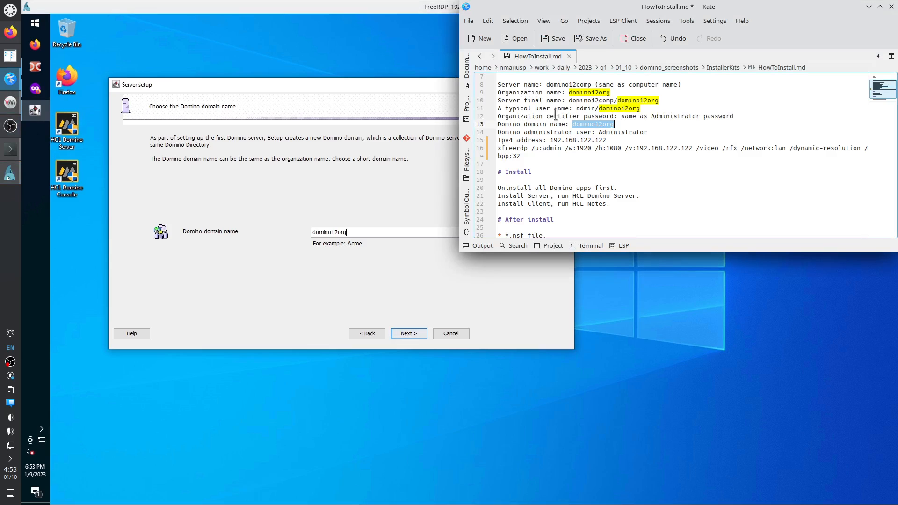
double_click(588, 92)
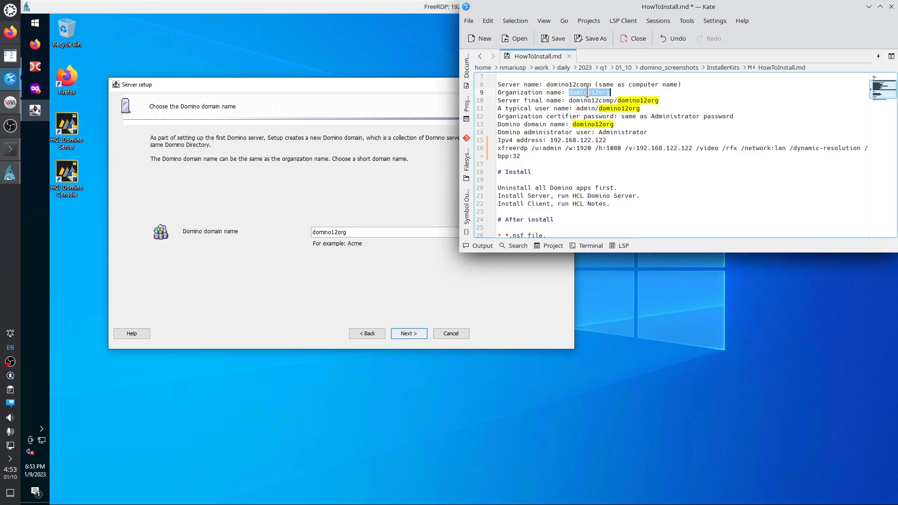
double_click(586, 125)
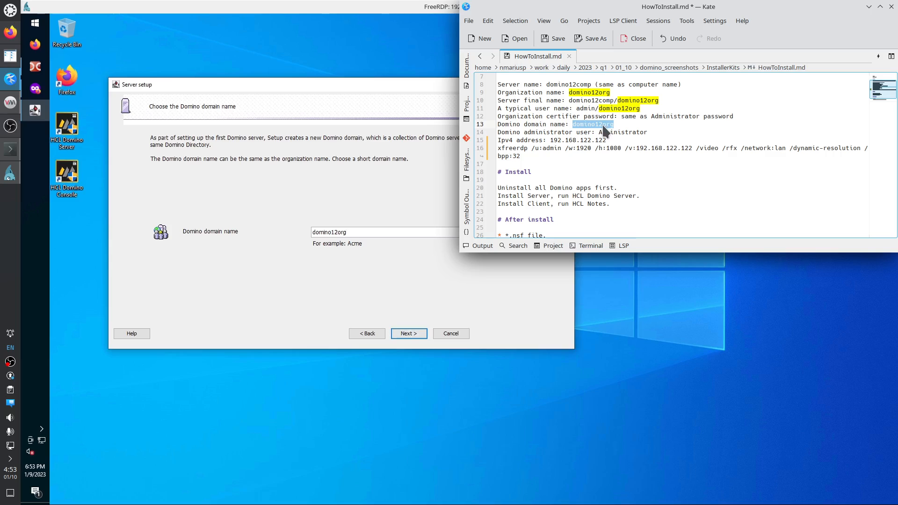
click(387, 295)
click(414, 338)
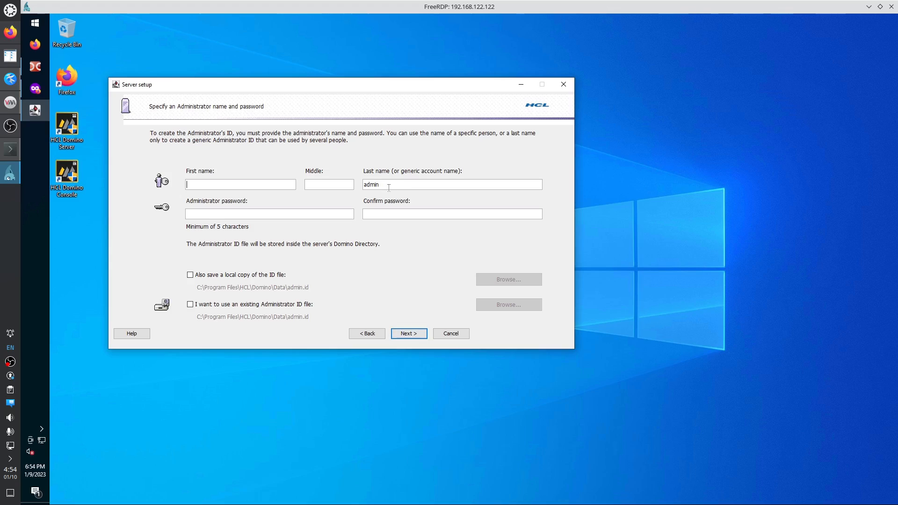
Replace the last name 'admin' with 'Administrator' copied from the Kate notes.
drag(395, 186, 357, 182)
text(a)
click(11, 79)
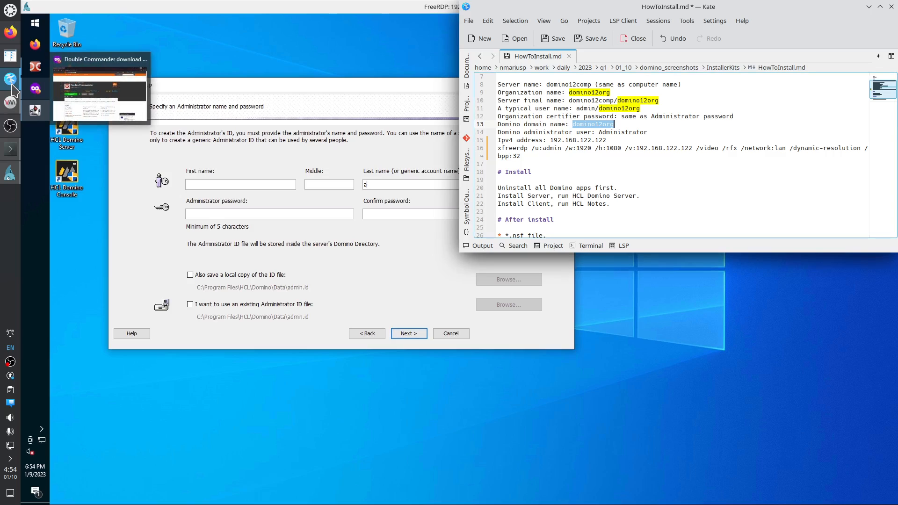
double_click(623, 132)
key(ctrl+c)
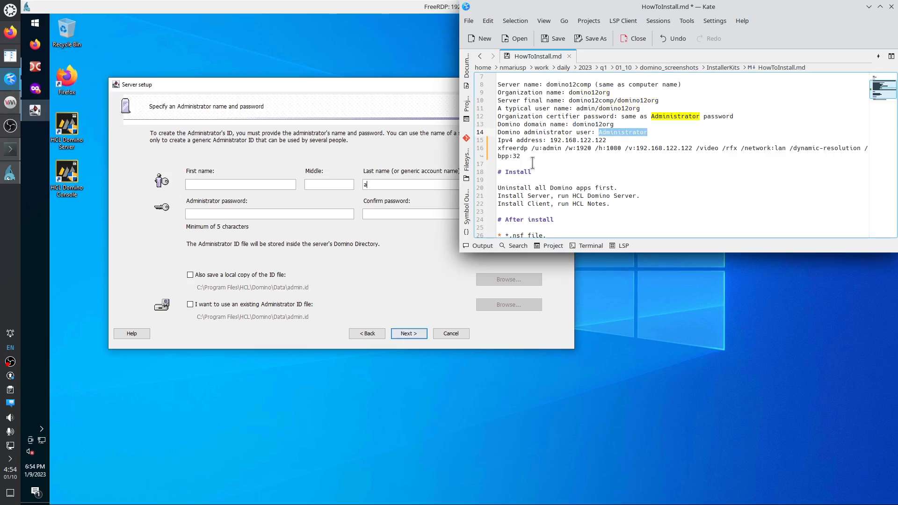
click(408, 188)
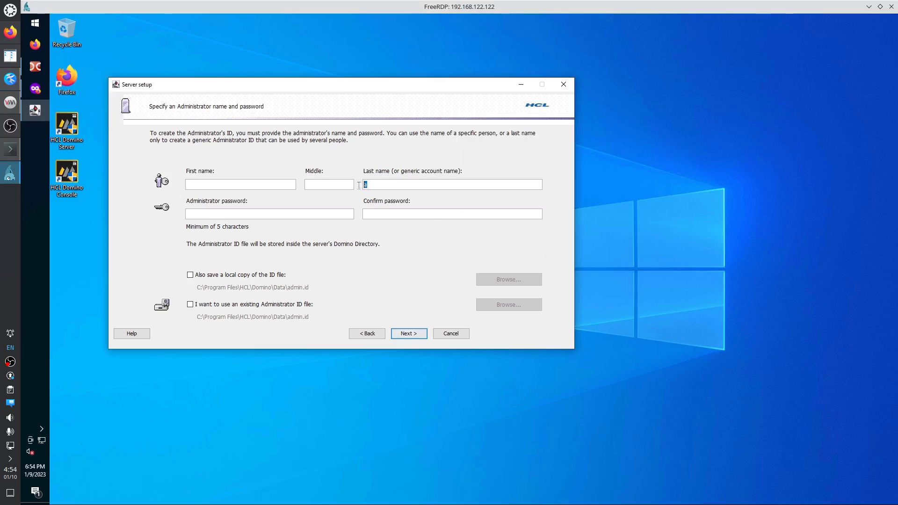
key(ctrl+v)
right_click(35, 23)
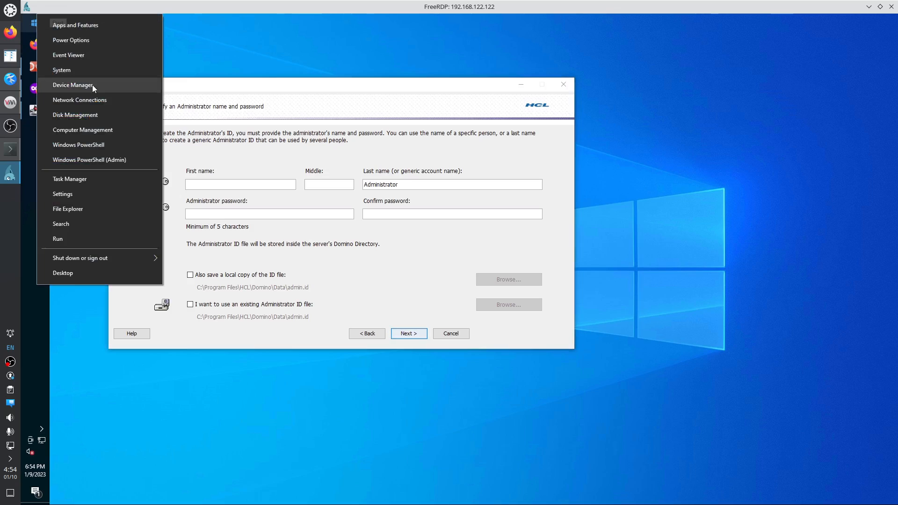
click(96, 130)
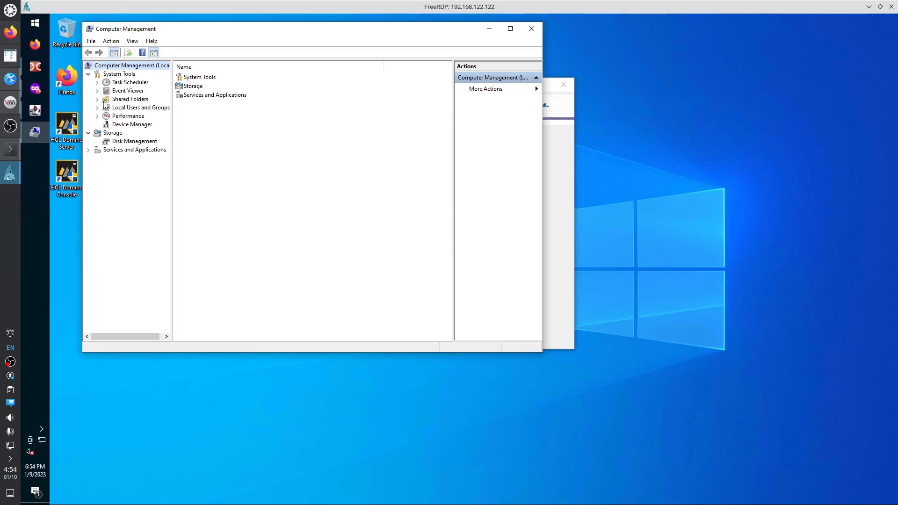
click(97, 108)
click(127, 117)
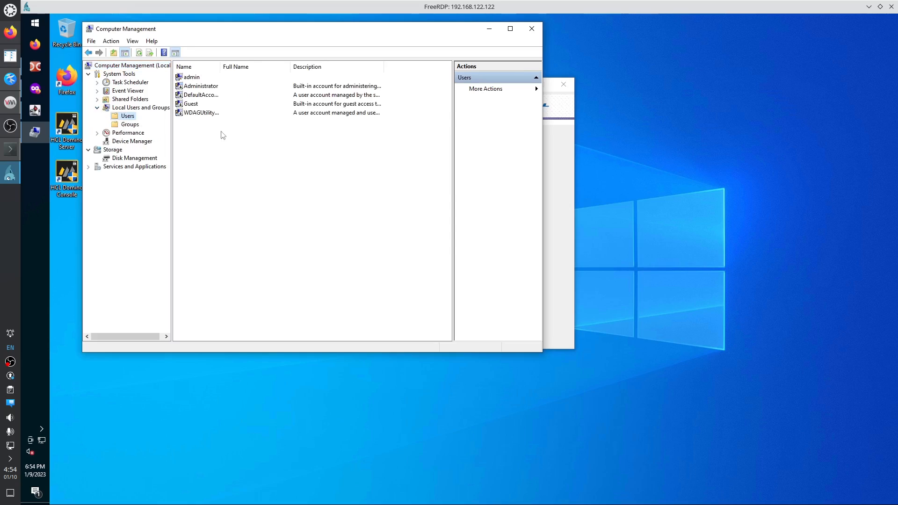
click(211, 88)
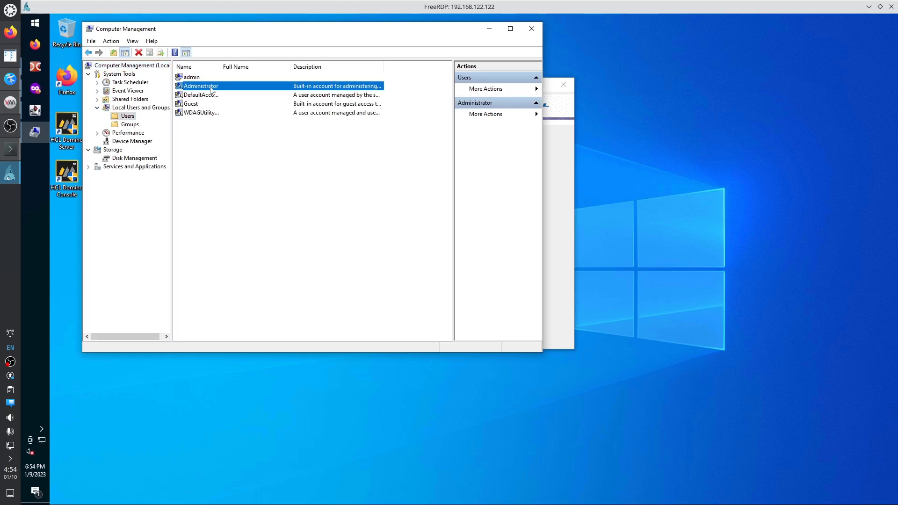
click(532, 28)
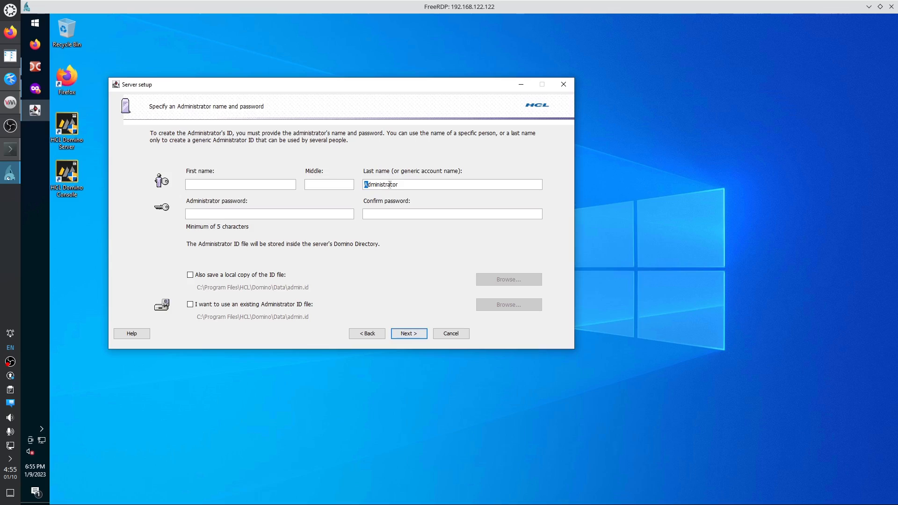
Enter the administrator password, enable saving a local copy of the ID file, and continue.
click(10, 79)
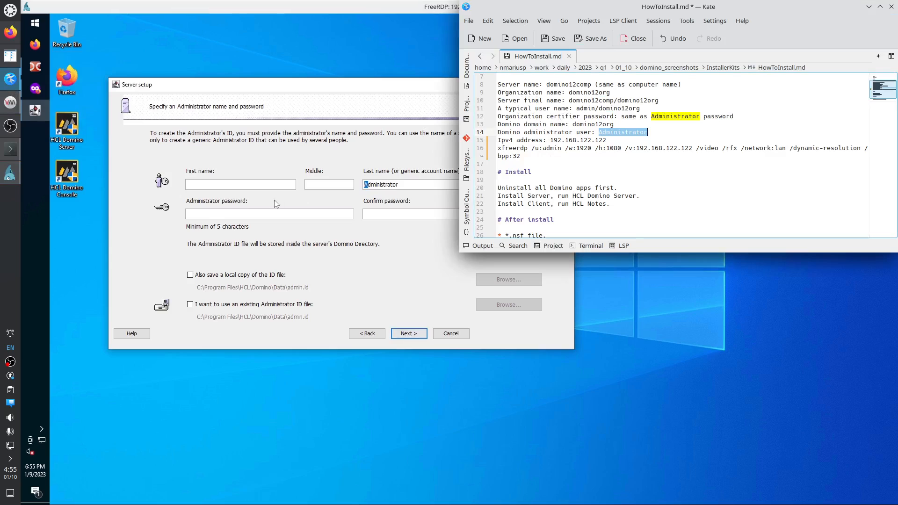
click(248, 215)
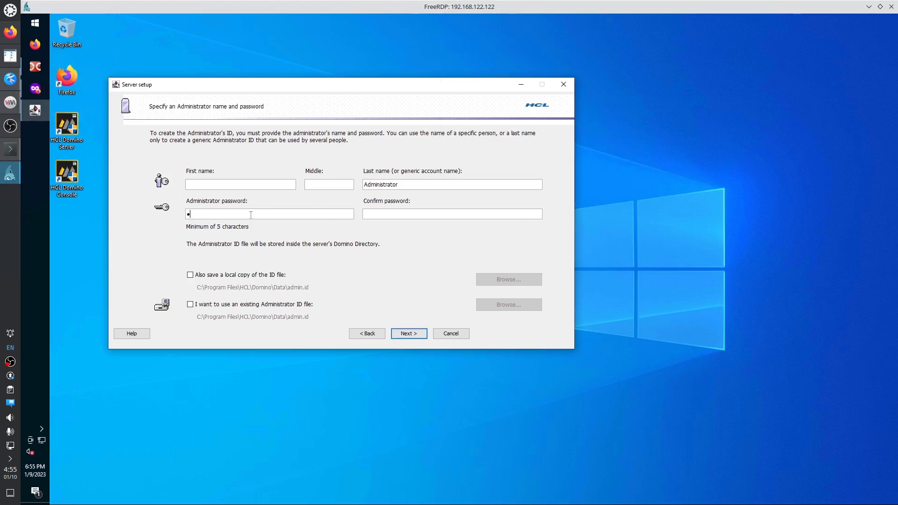
click(238, 276)
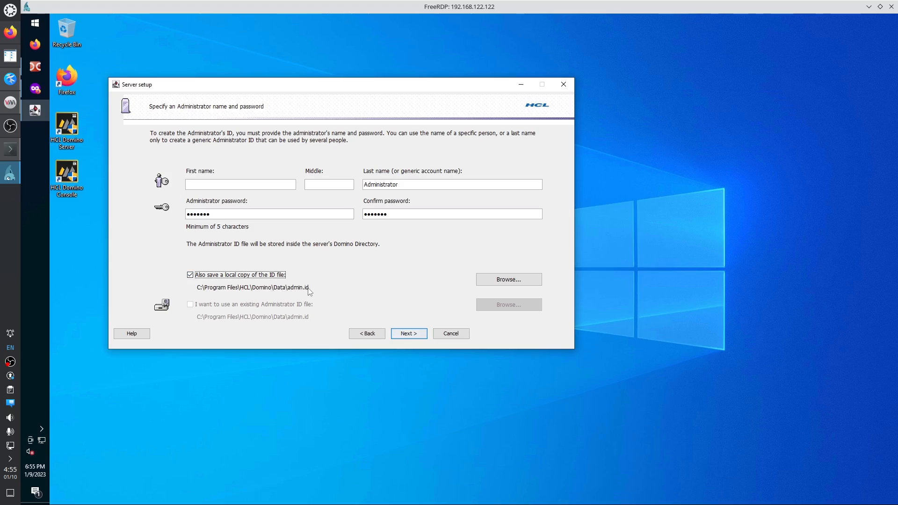
click(410, 334)
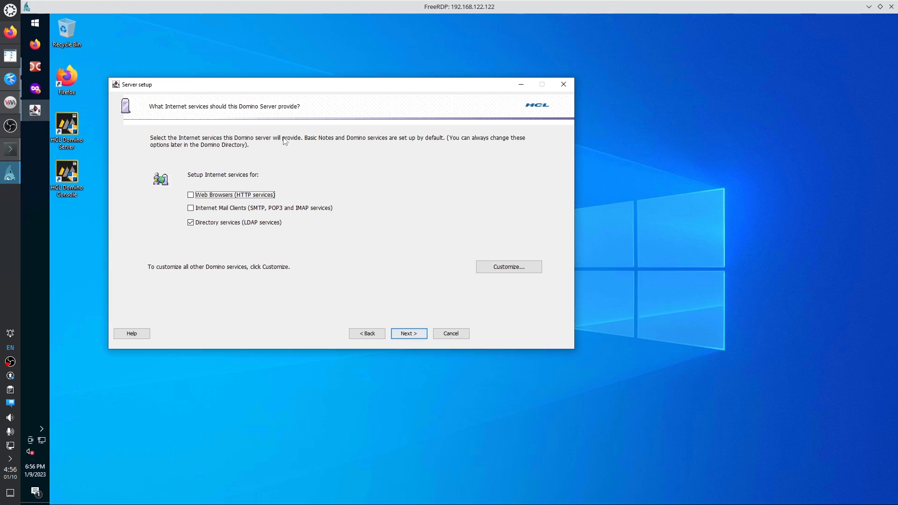
Enable Web Browsers (HTTP) and Internet Mail Clients (SMTP, POP3, IMAP), then open Customize.
click(224, 198)
click(238, 211)
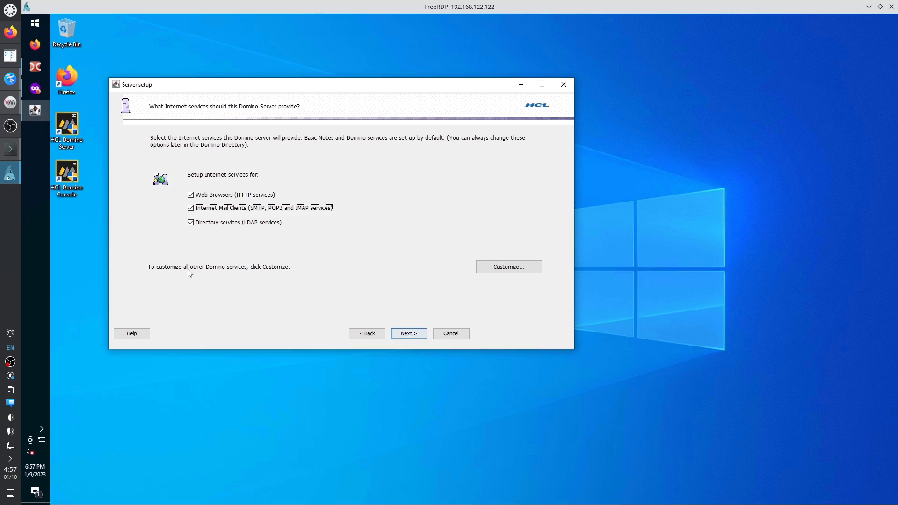
click(495, 271)
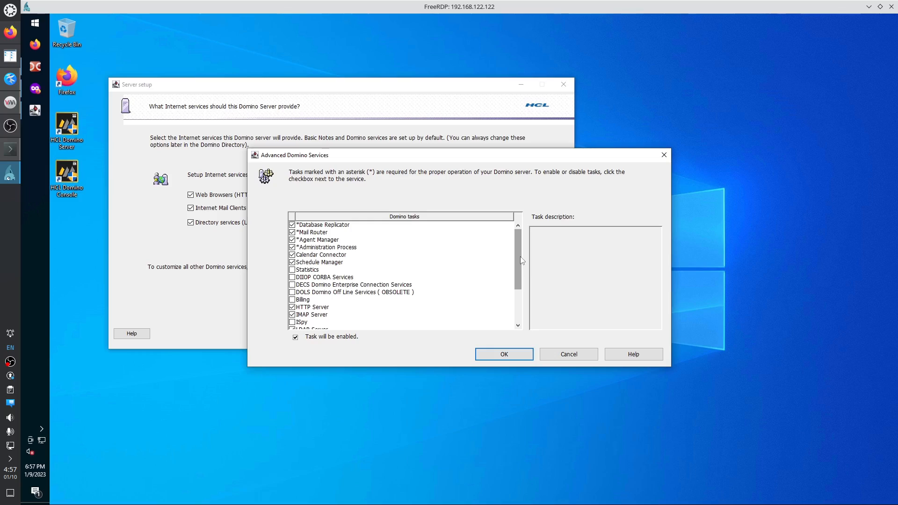
Read the ISpy, Remote Debug Server and DECS task descriptions, then close the Advanced Domino Services list.
drag(521, 259, 516, 291)
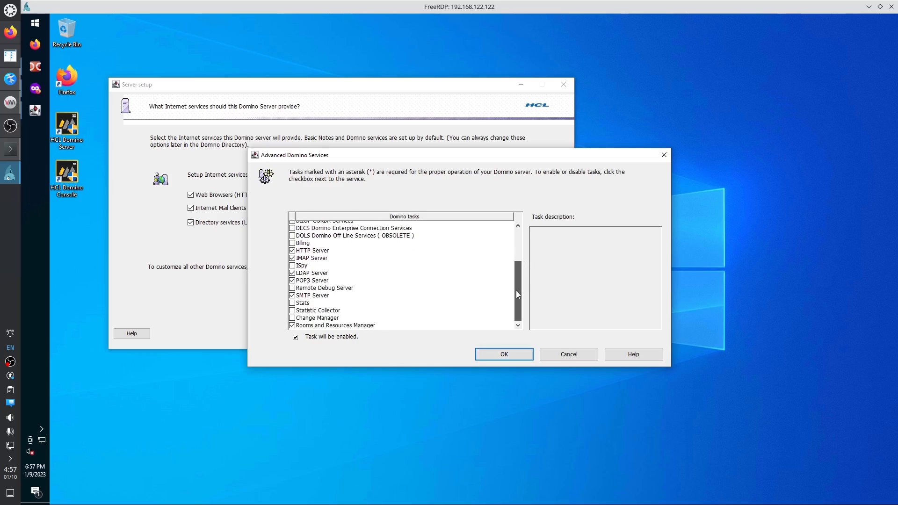
click(304, 269)
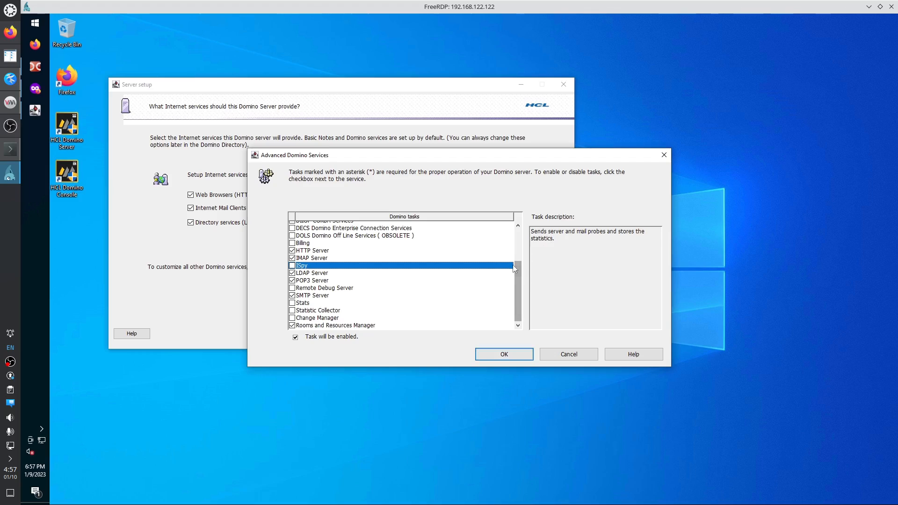
click(452, 289)
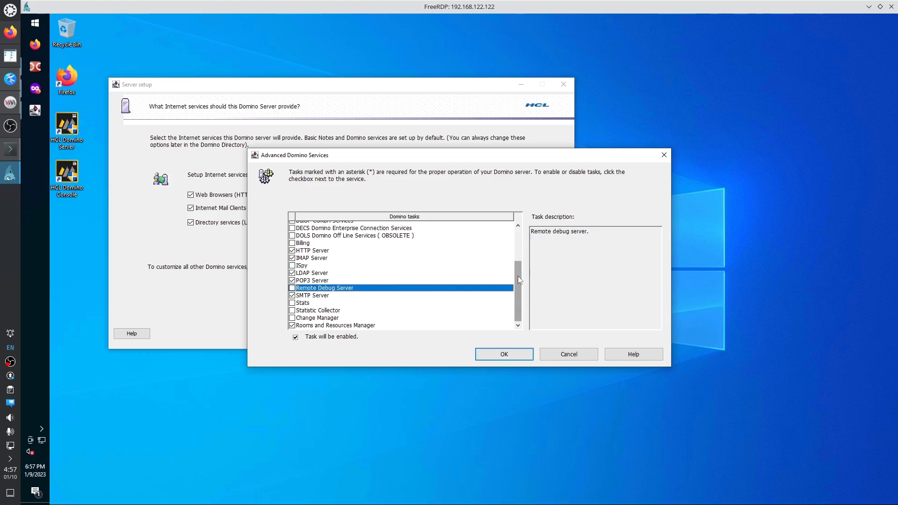
drag(518, 277, 515, 257)
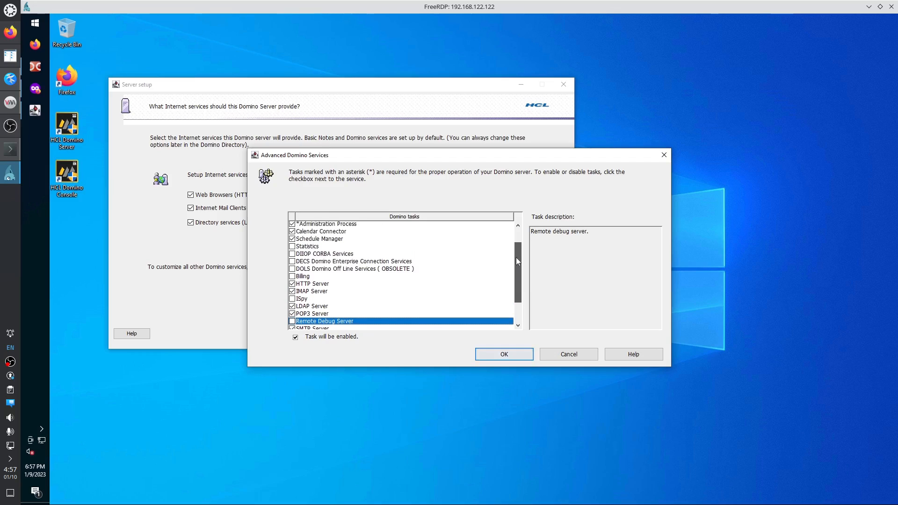
click(329, 261)
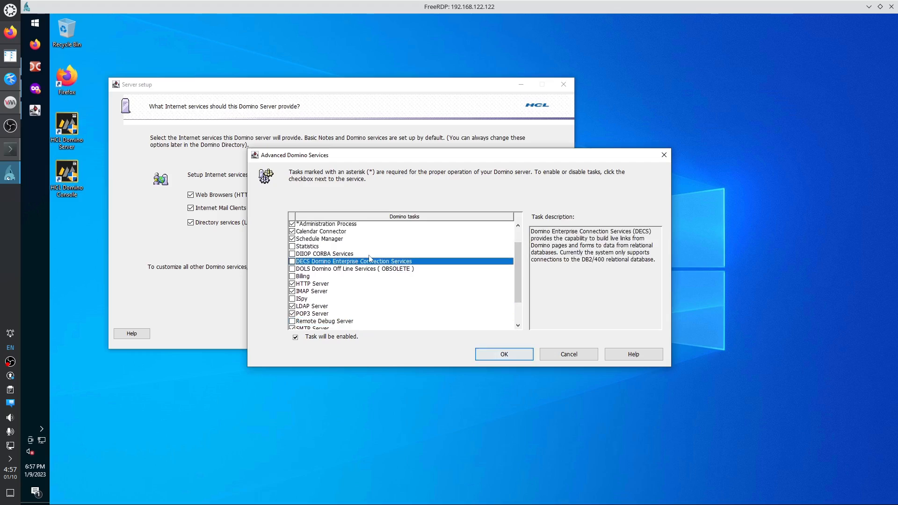
scroll(347, 257, up, 1)
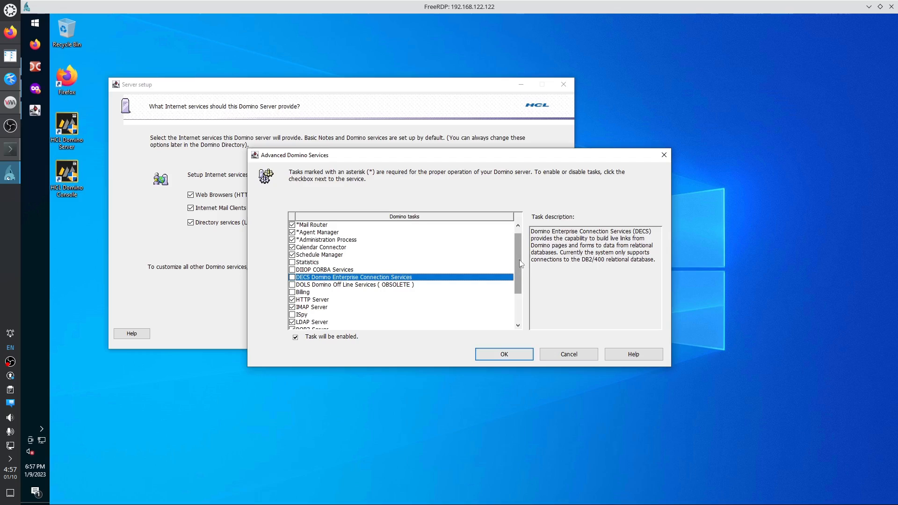
drag(519, 260, 519, 308)
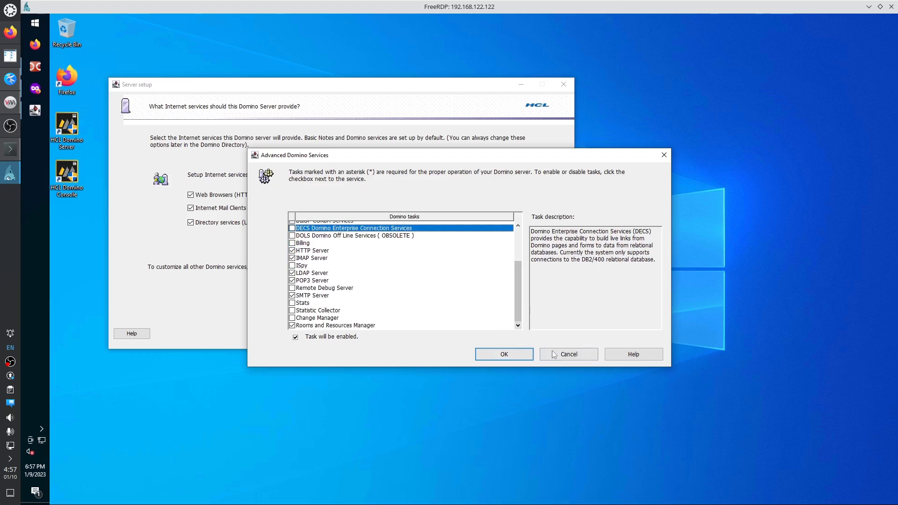
click(664, 155)
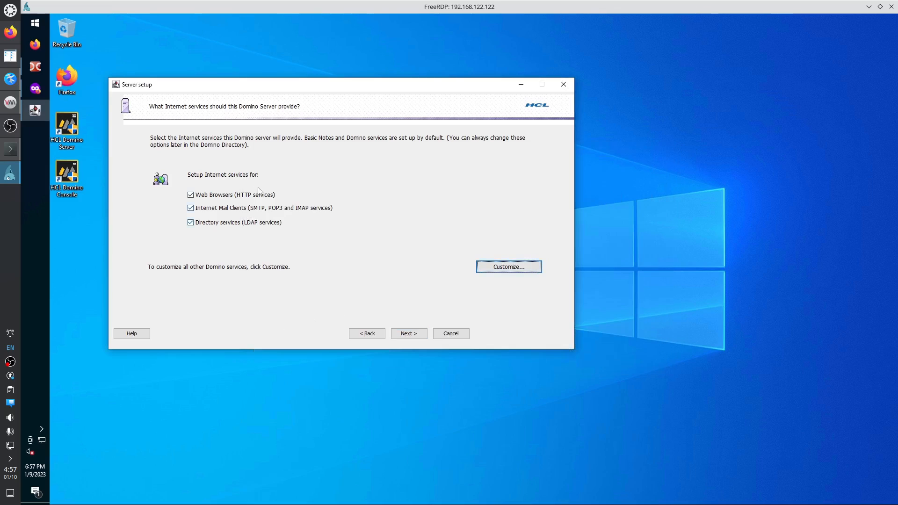
Advance to the Domino network settings page and open Advanced Network Settings to view the TCP/IP port driver.
click(408, 333)
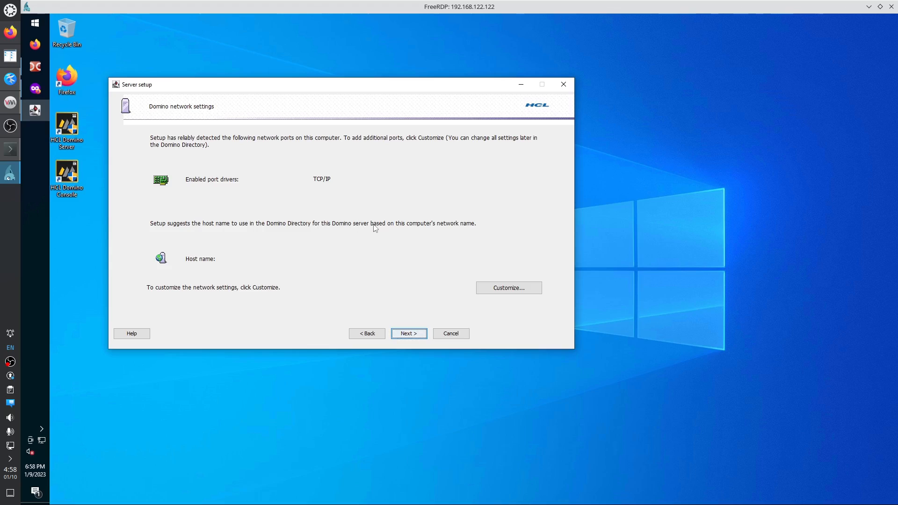
click(508, 288)
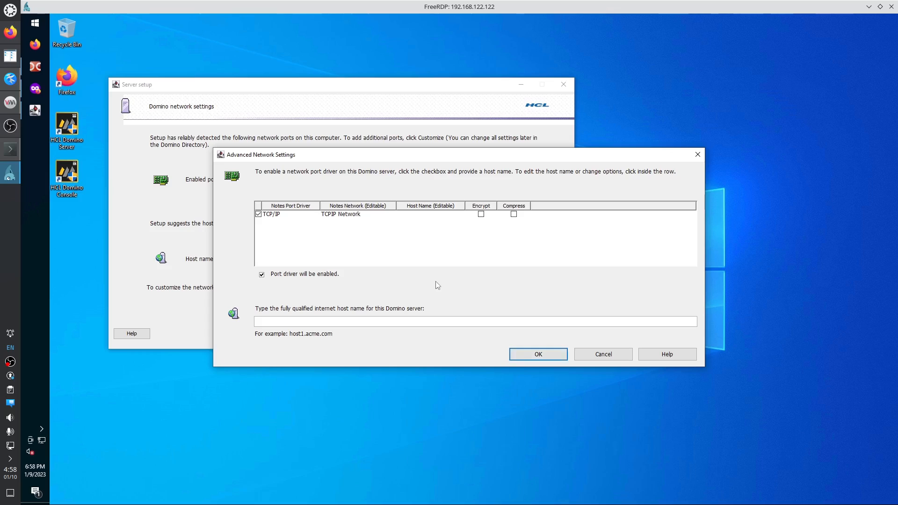
Check the installation notes in Kate, then close Advanced Network Settings without entering a host name.
click(10, 79)
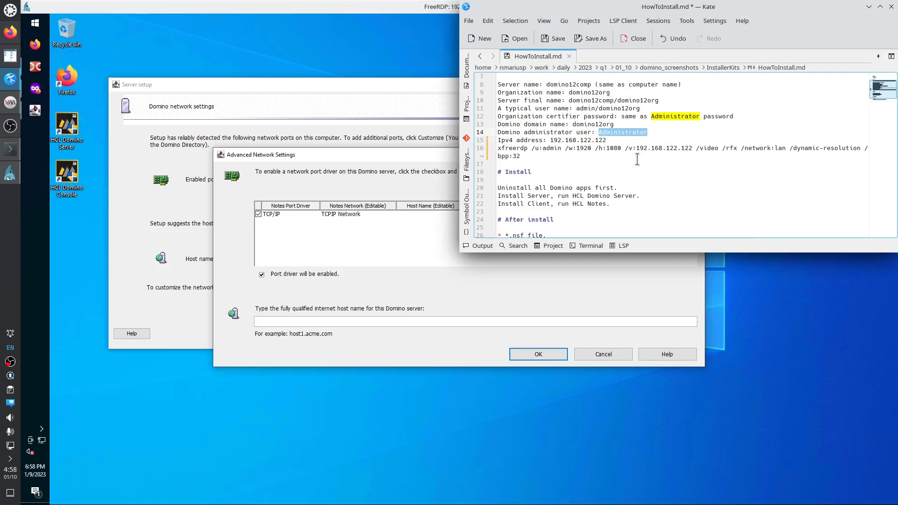
click(423, 149)
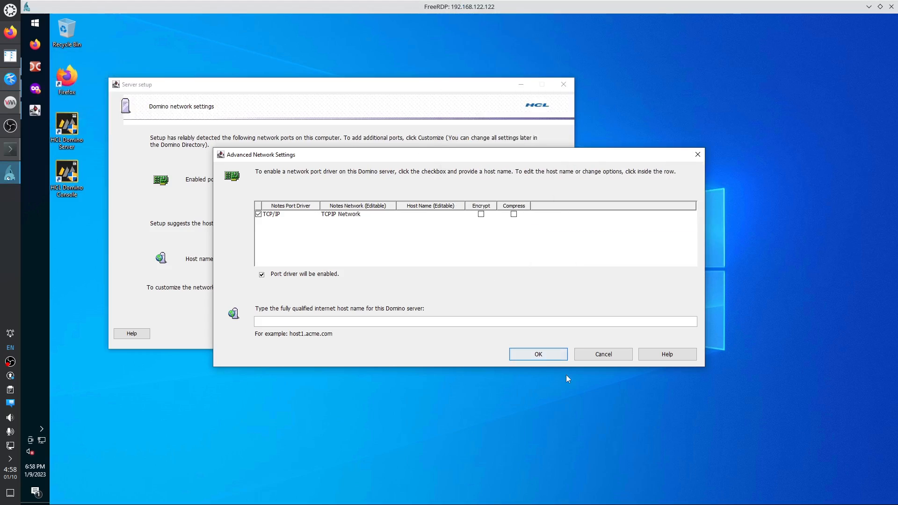
click(697, 155)
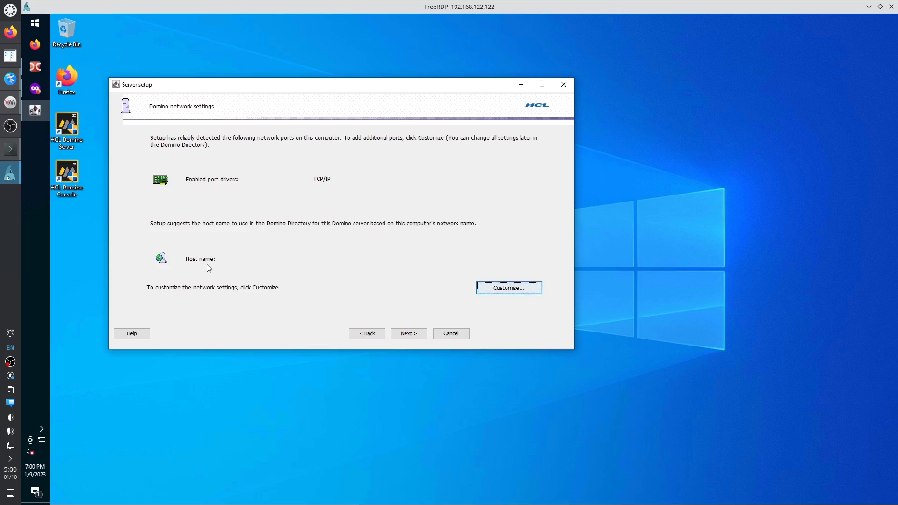
Continue past network settings, accepting the not-fully-qualified host name warning, to reach Secure your Domino Server.
click(410, 336)
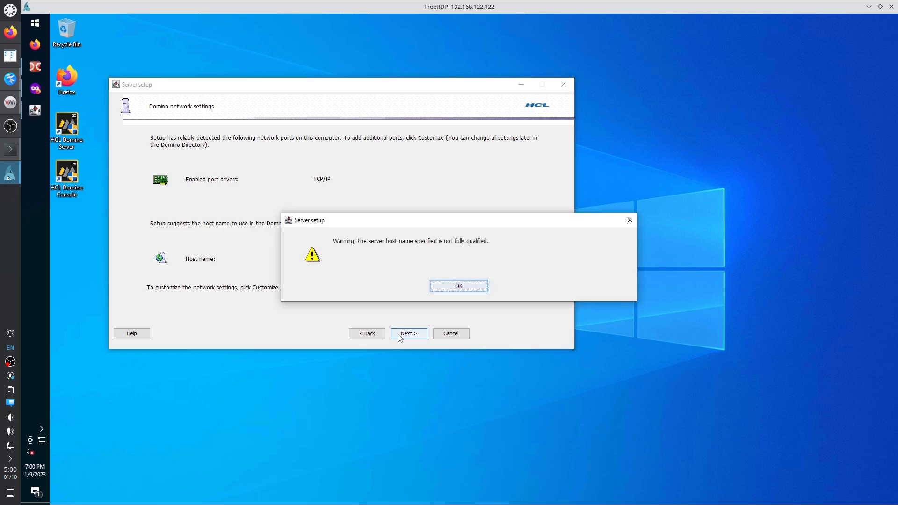
click(444, 288)
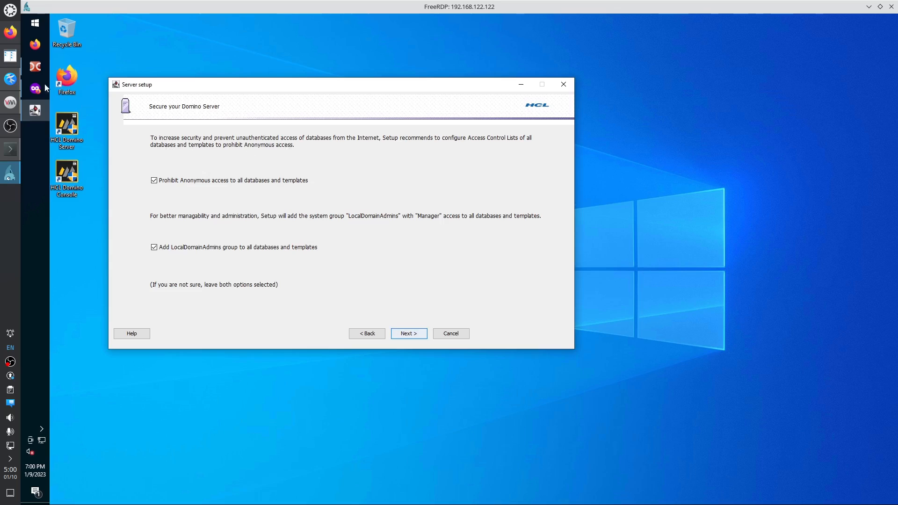
Minimize Double Commander and continue with both security checkboxes ticked to the setup review page.
click(36, 65)
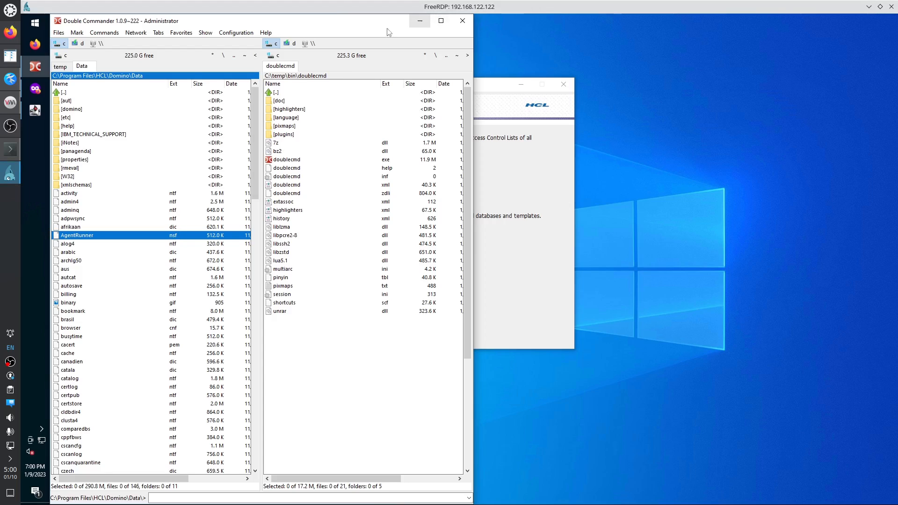
click(419, 21)
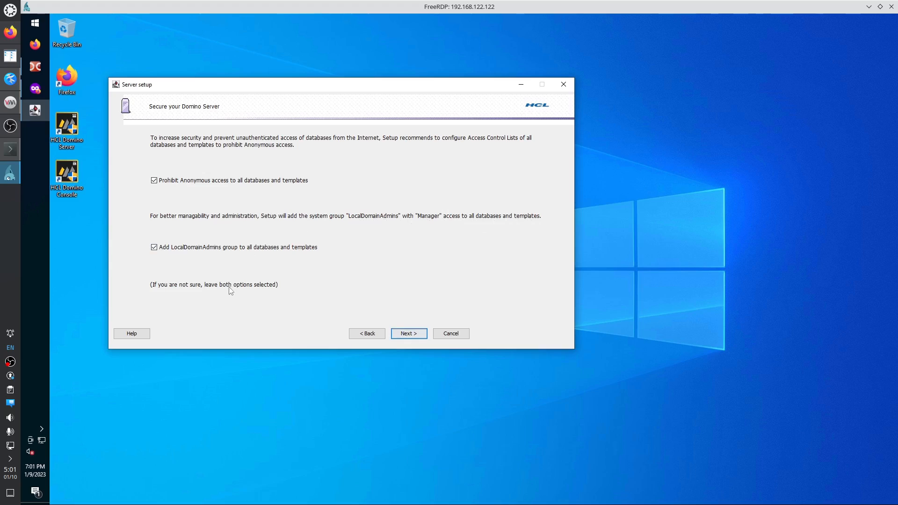
click(409, 334)
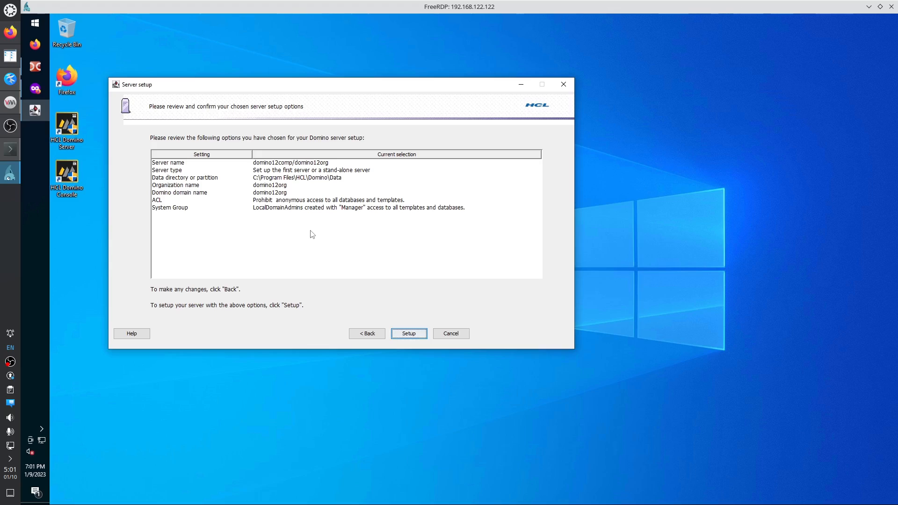
Compare the Server name and other reviewed settings with the Kate notes, then run Setup.
click(175, 164)
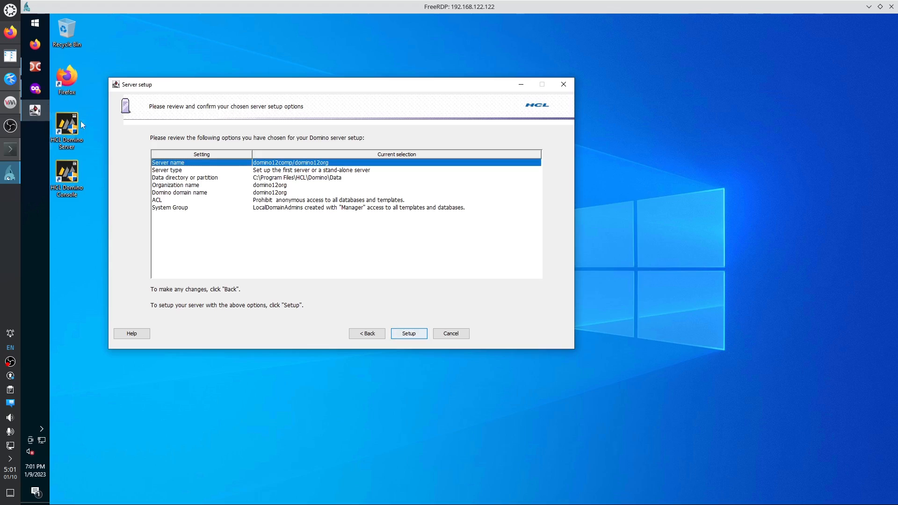
click(11, 79)
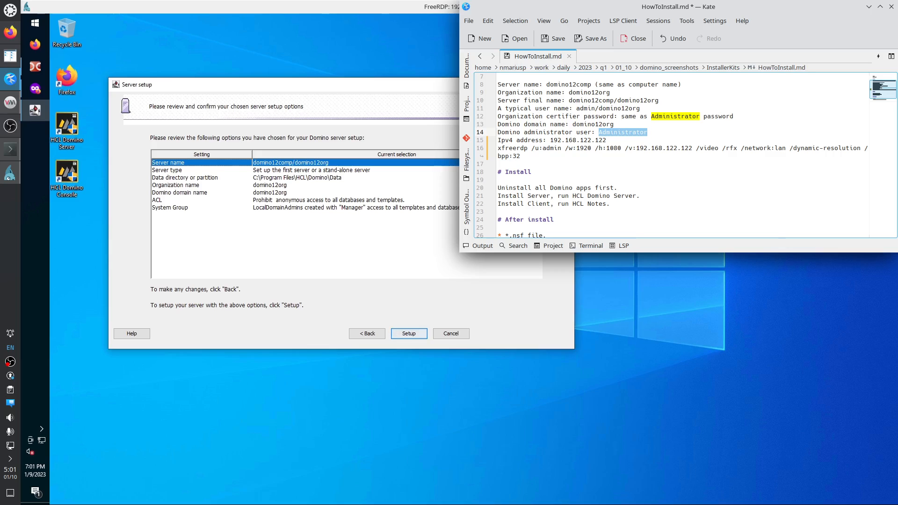
click(406, 335)
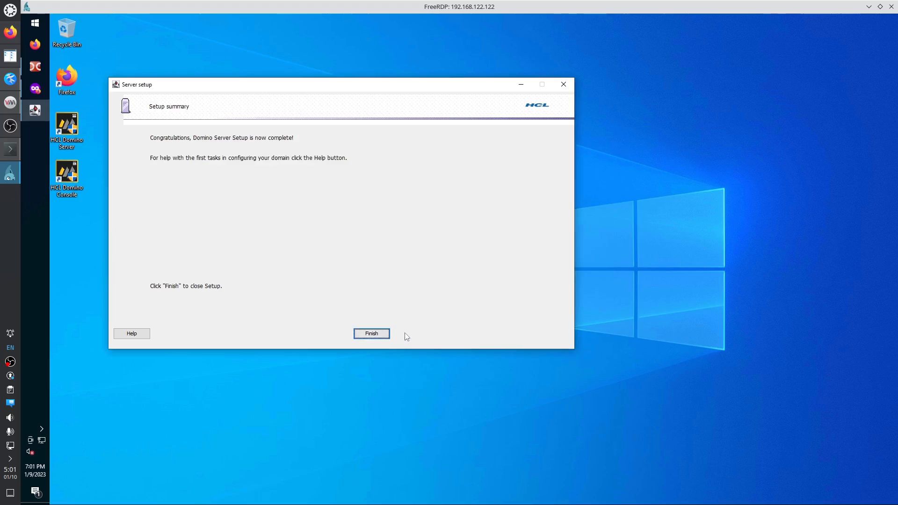
Finish the completed Domino server setup wizard.
click(370, 334)
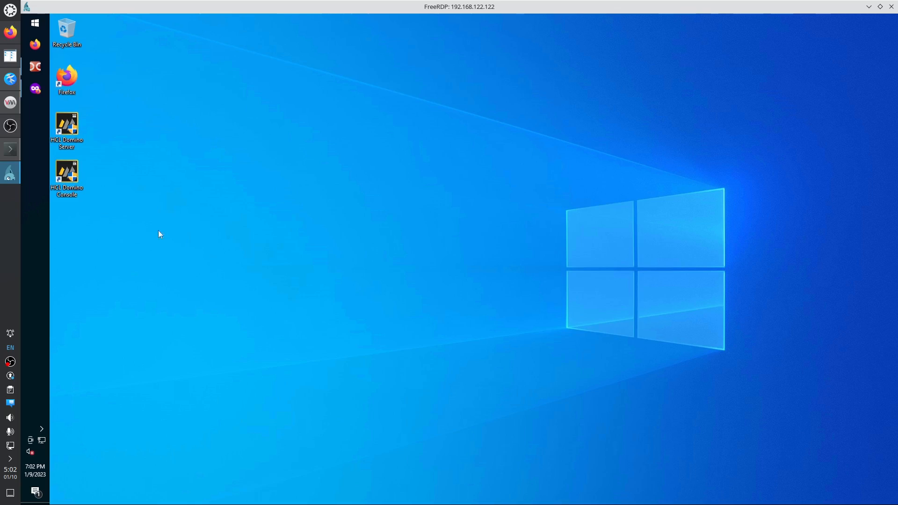
right_click(38, 192)
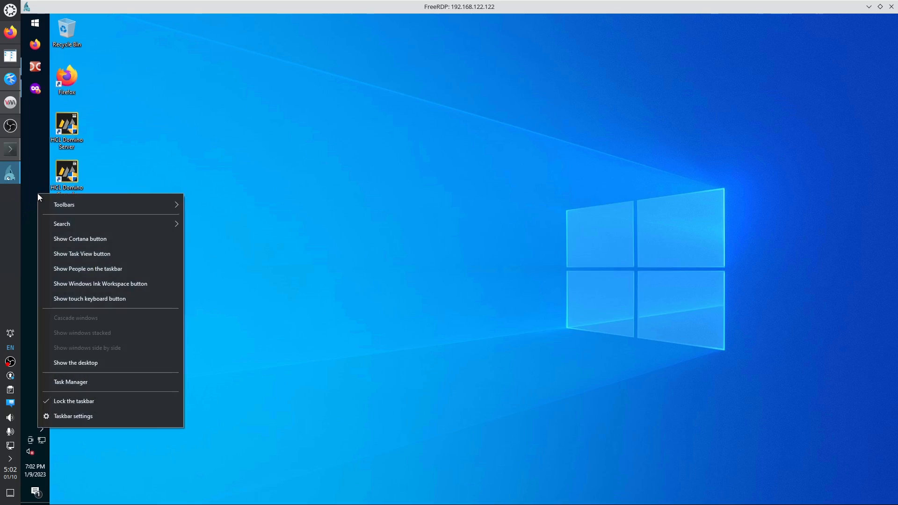
click(107, 383)
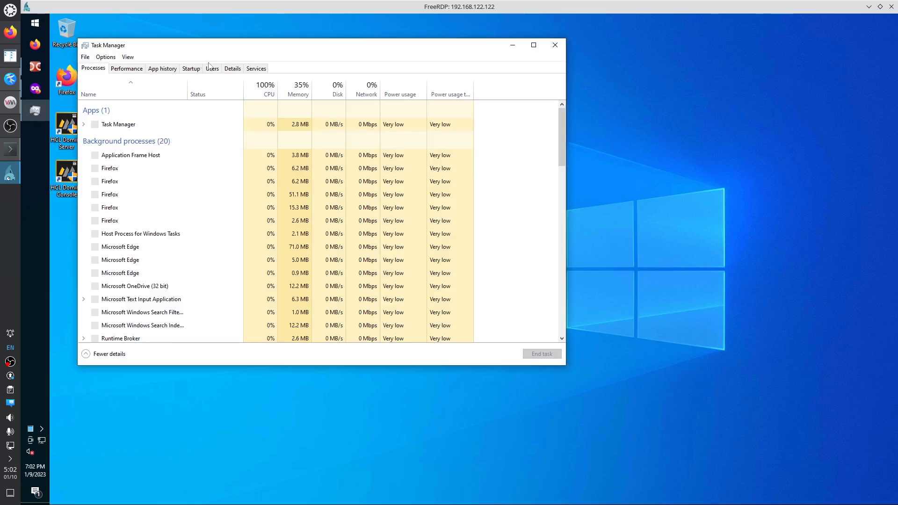
click(256, 67)
click(190, 164)
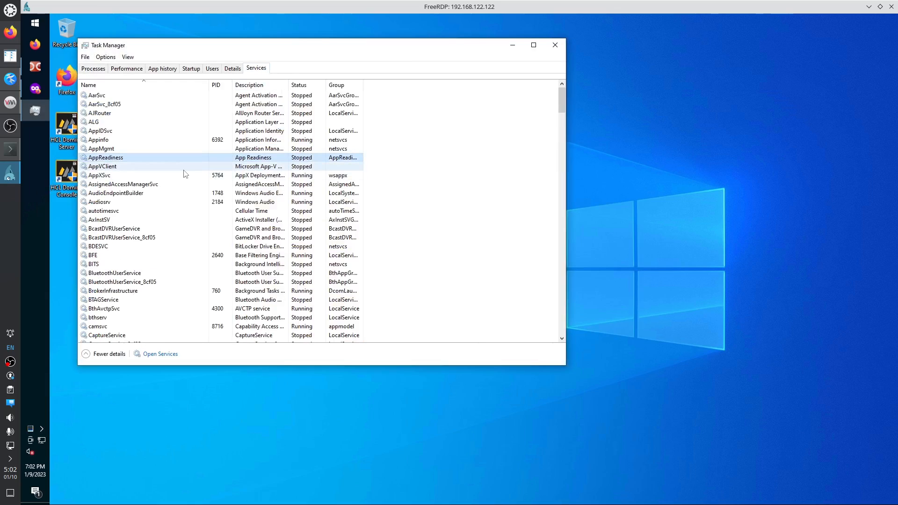
key(h)
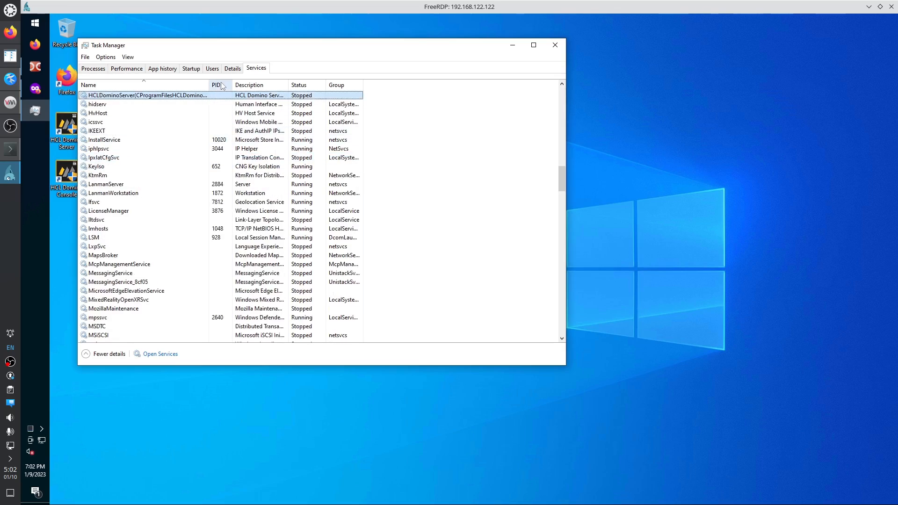
click(232, 68)
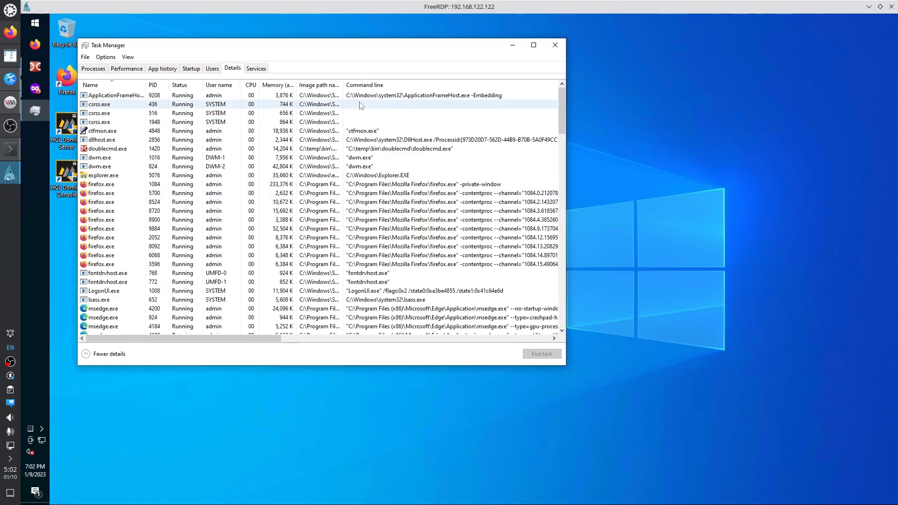
click(251, 84)
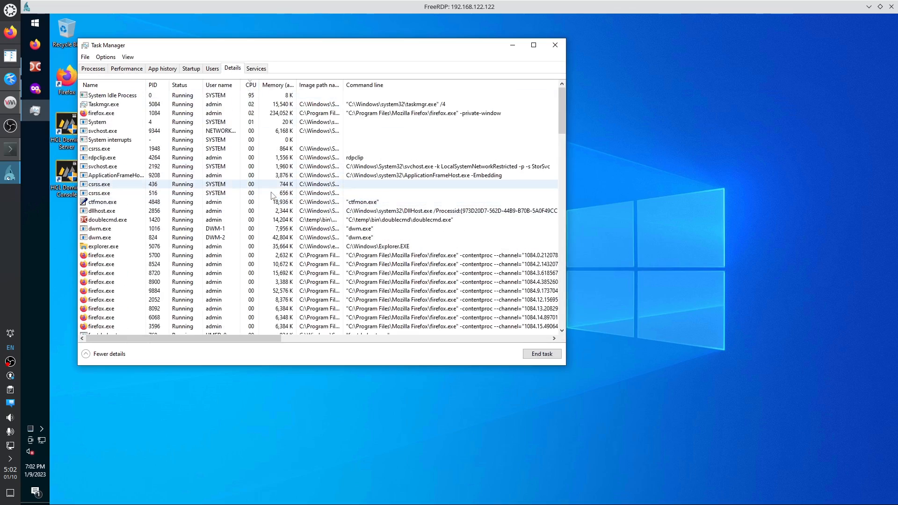
click(556, 45)
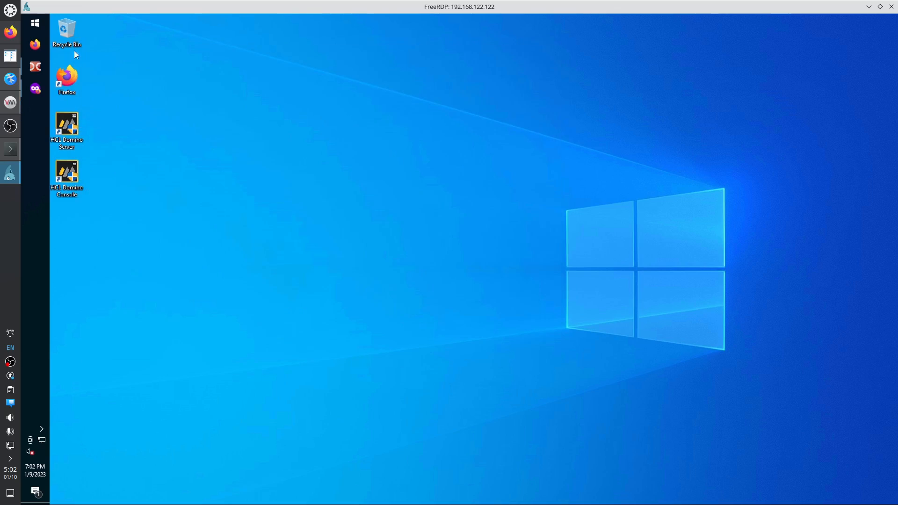
Launch Edit group policy from a Start search for 'group'.
click(36, 26)
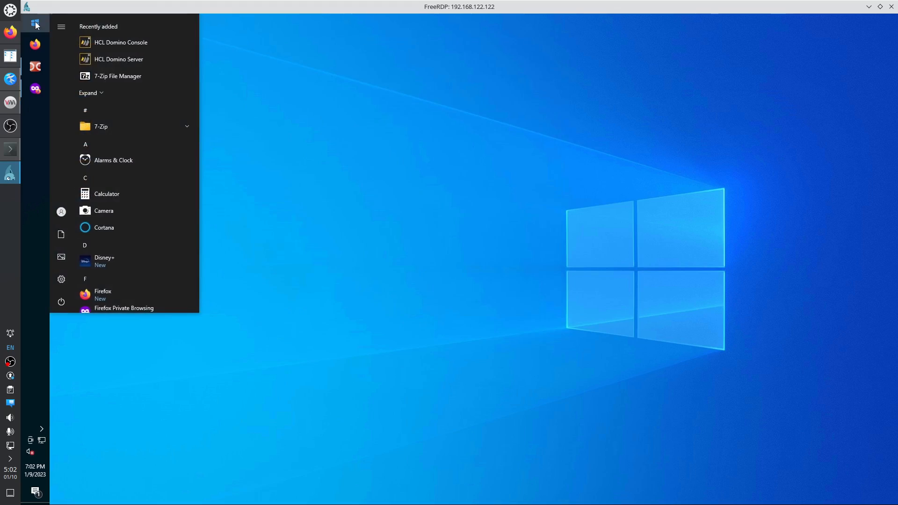
text(group)
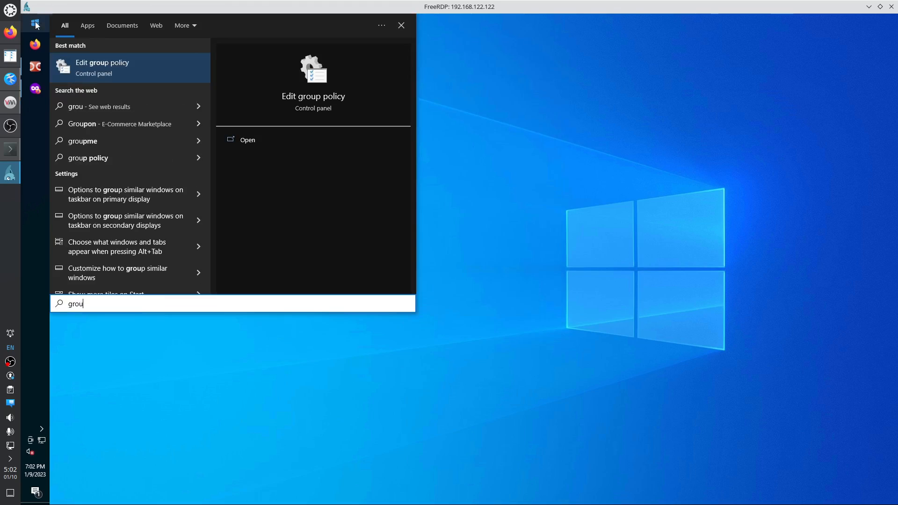
key(Return)
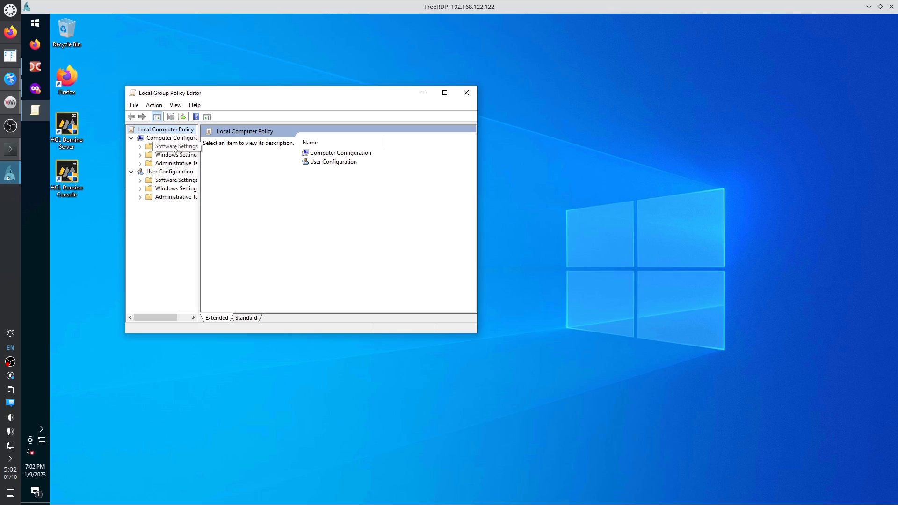
Browse Administrative Templates > Windows Components > Microsoft Defender Antivirus in the policy tree.
double_click(172, 164)
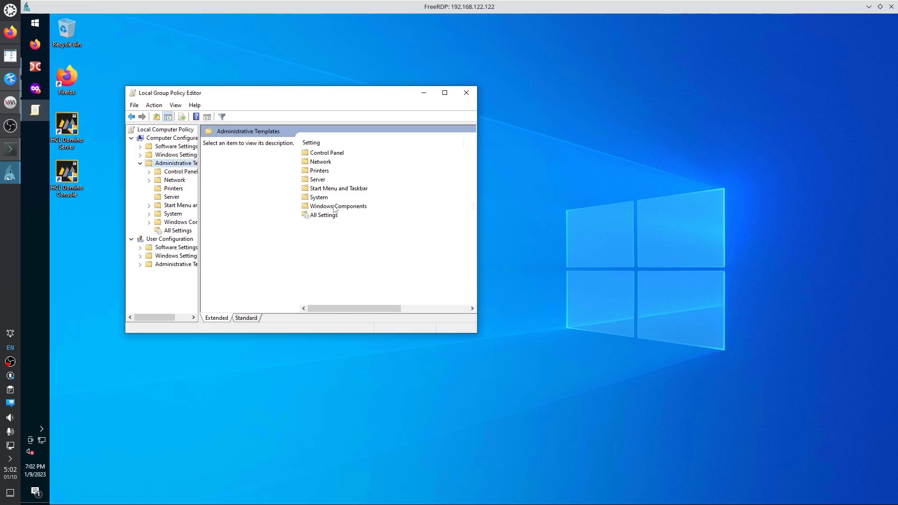
double_click(334, 207)
click(330, 226)
text(mi)
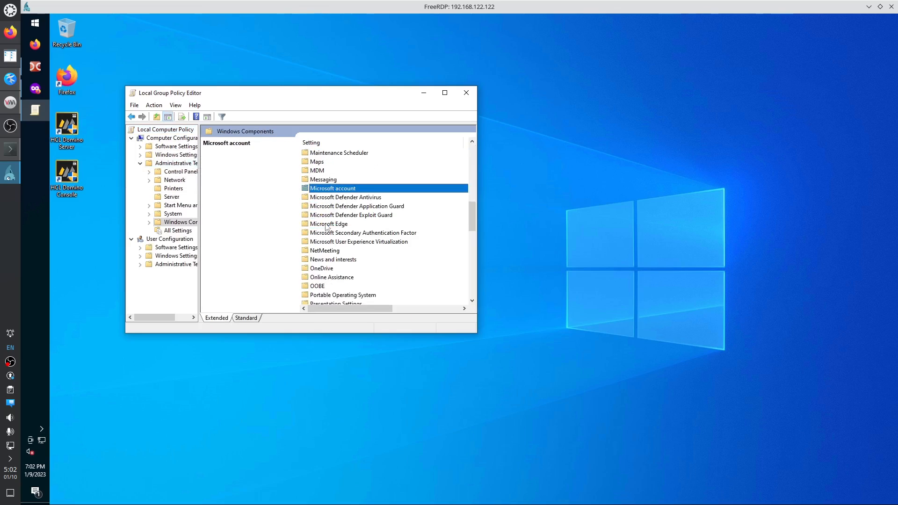
double_click(340, 197)
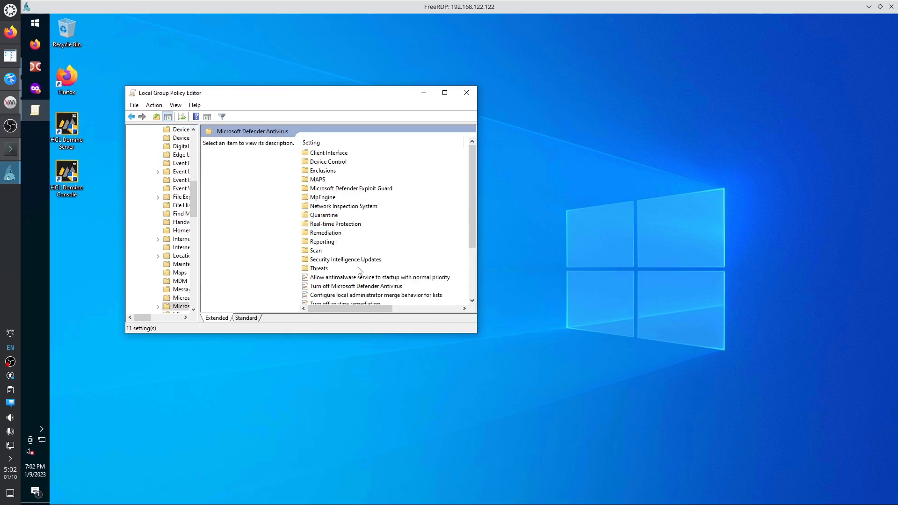
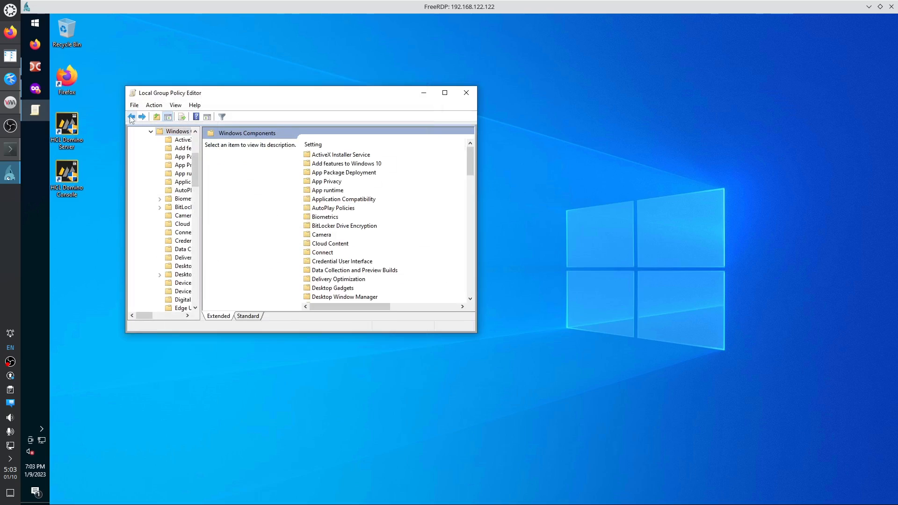
Navigate from Administrative Templates to Windows Components > Windows Update policies.
click(132, 117)
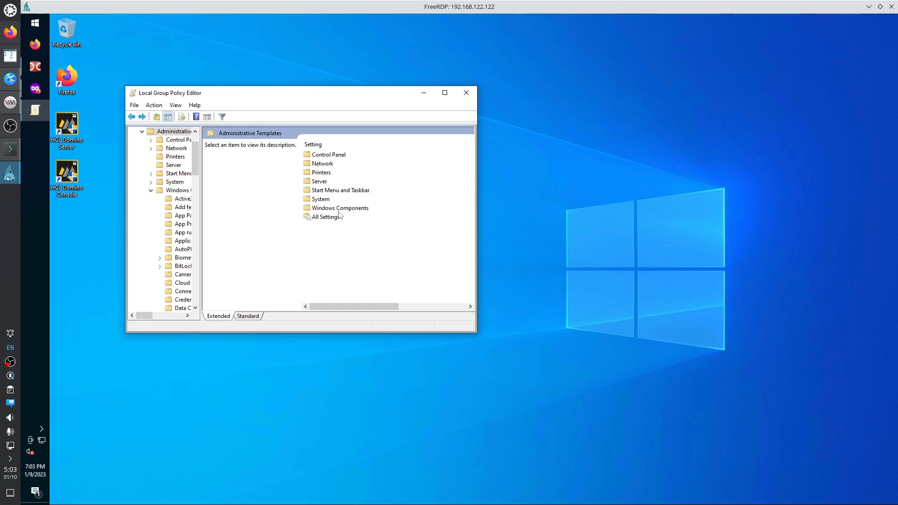
double_click(339, 209)
click(335, 235)
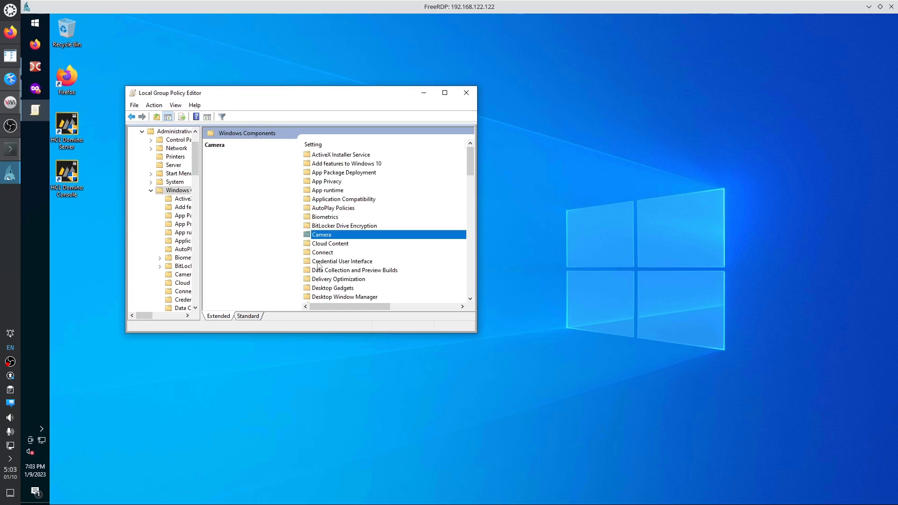
key(w)
key(u)
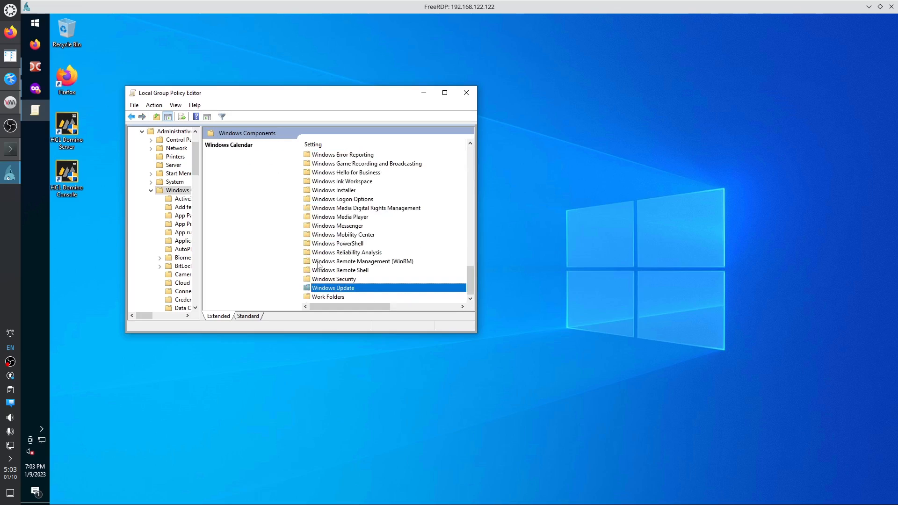
key(Return)
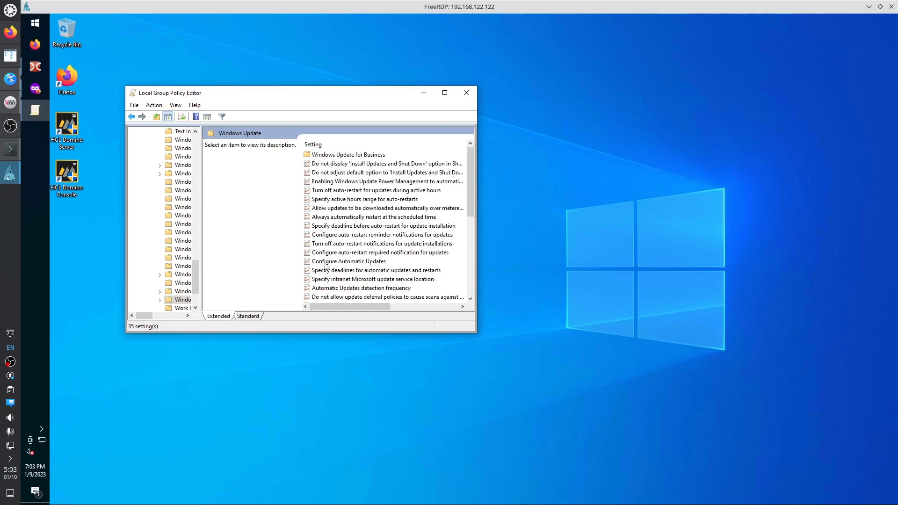
Set Configure Automatic Updates to Disabled, confirm, and close the Group Policy Editor.
double_click(324, 263)
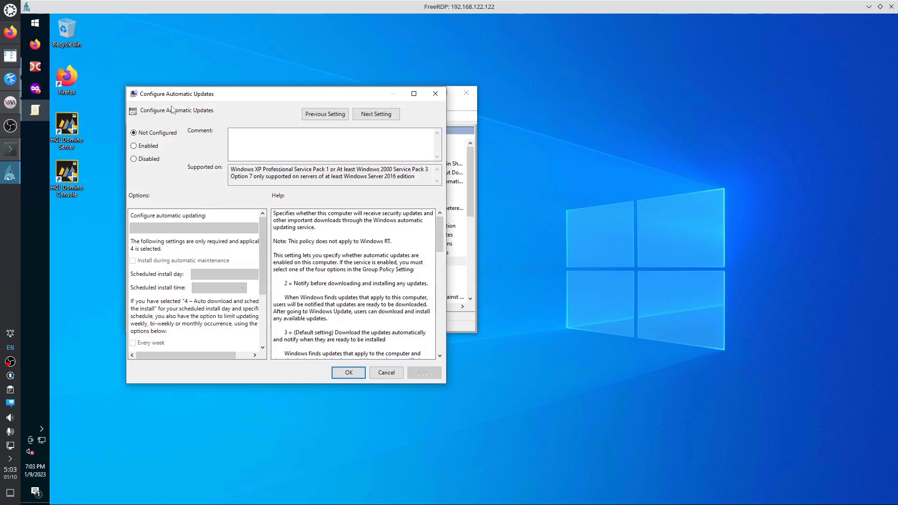
click(149, 159)
scroll(266, 243, down, 5)
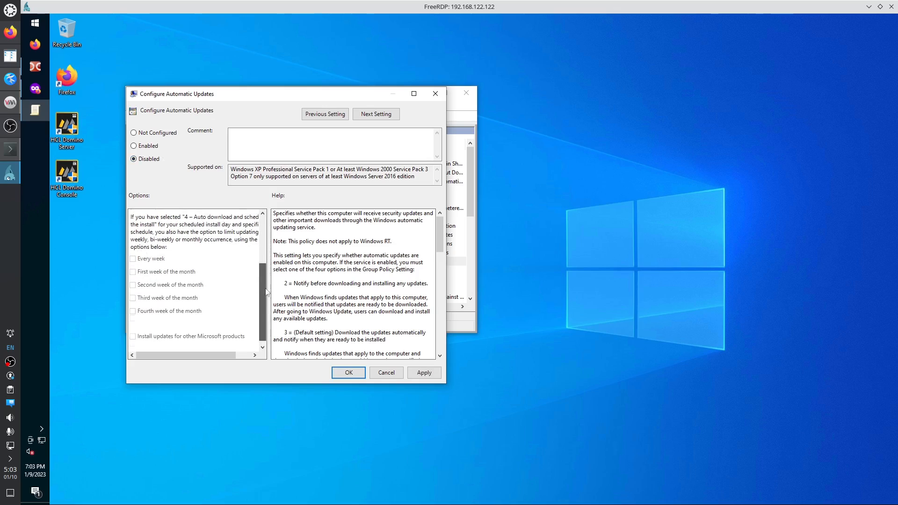
click(348, 372)
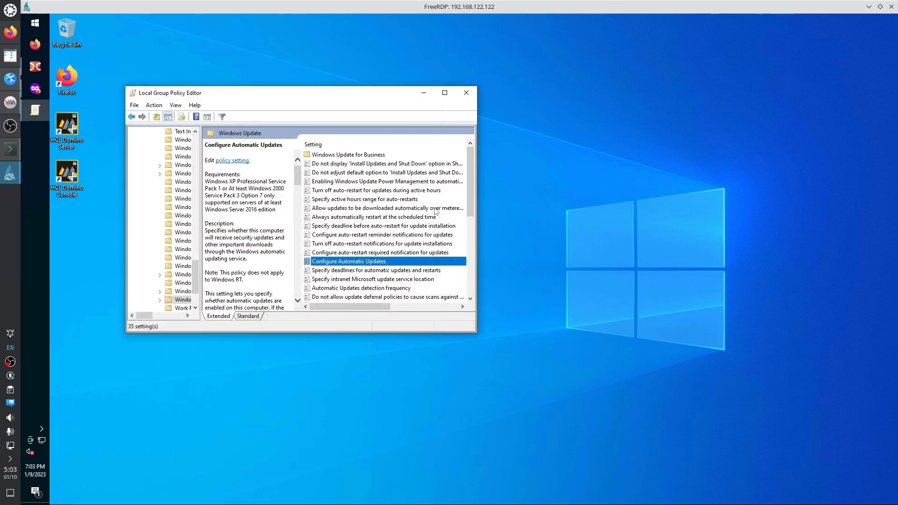
click(465, 93)
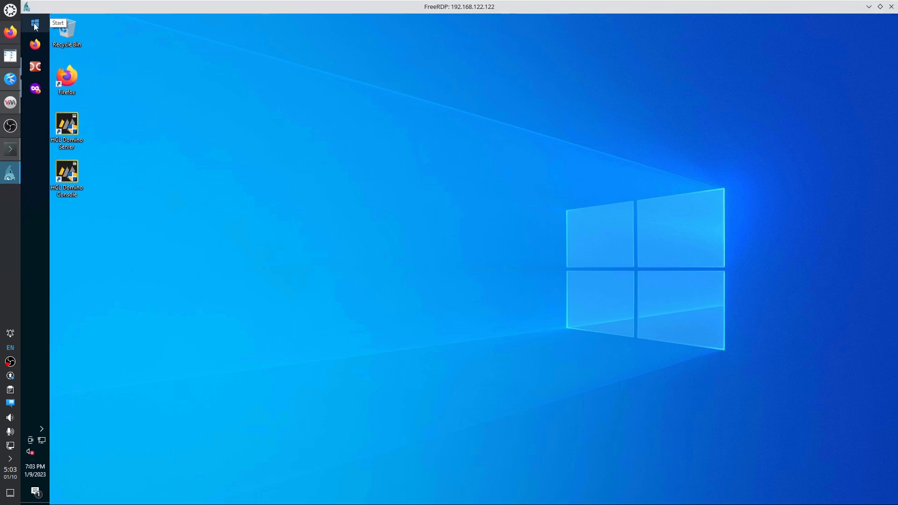
Shut down Windows 10 from the Start menu power options.
click(35, 24)
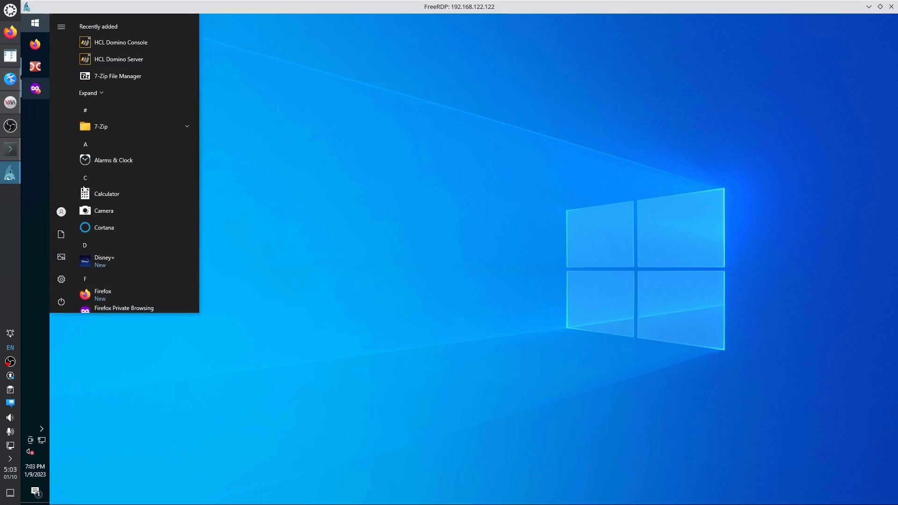
click(61, 307)
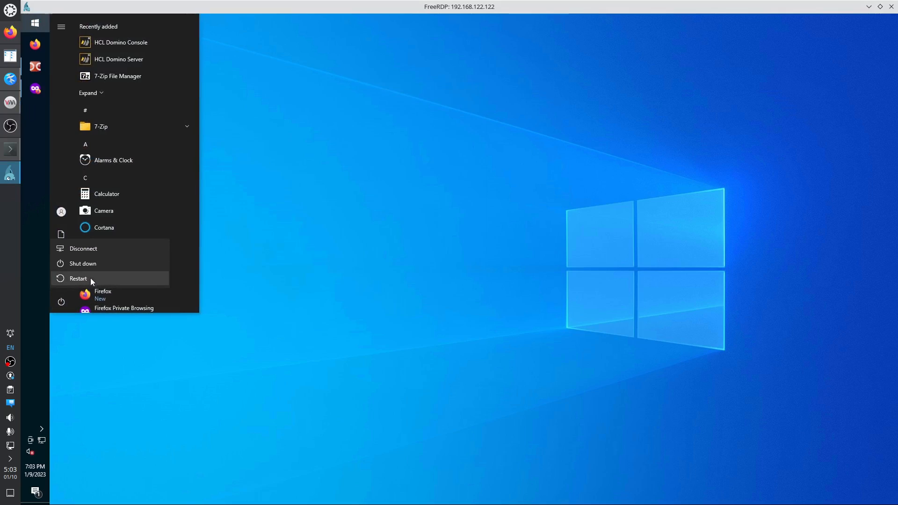
click(94, 265)
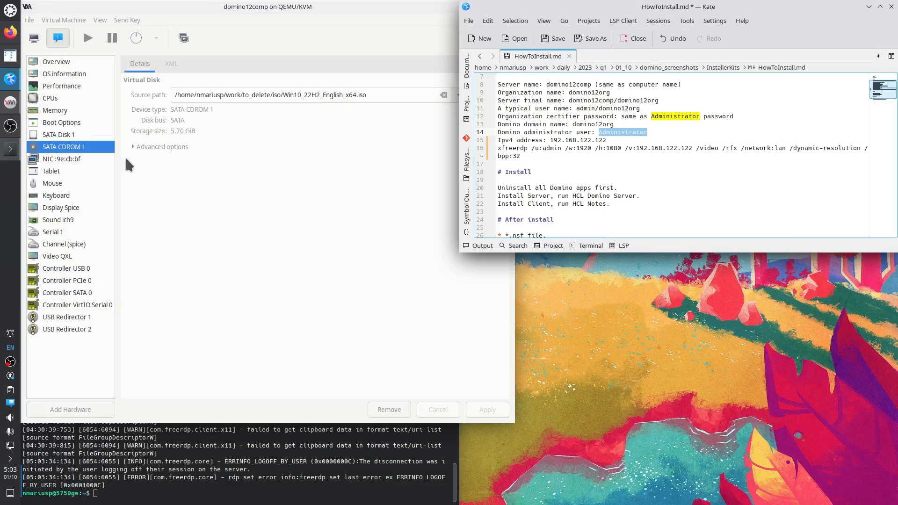
Review disk, boot order, NIC and performance pages, then start domino12comp and show its console.
click(66, 134)
click(67, 135)
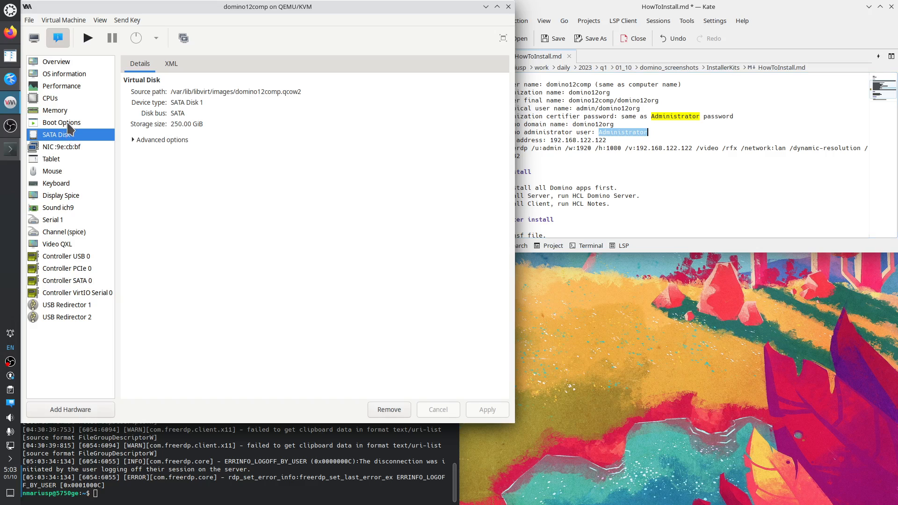
click(68, 125)
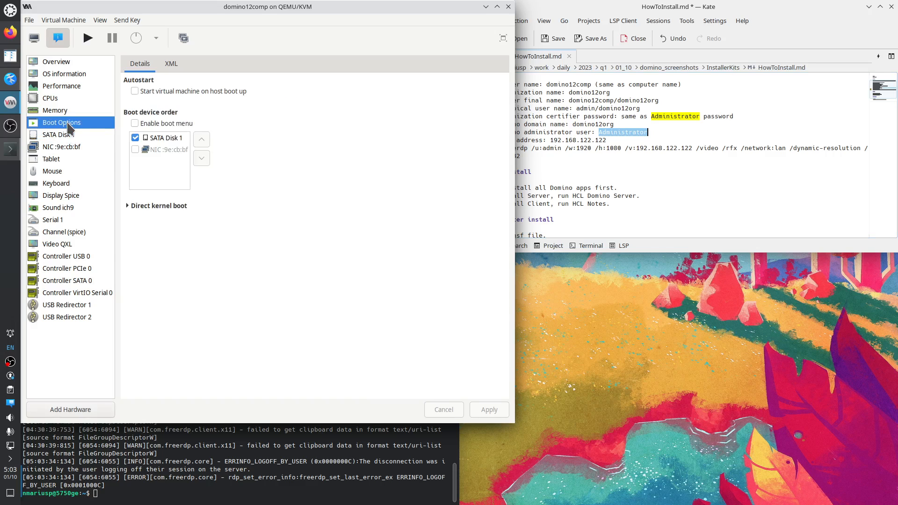
click(74, 146)
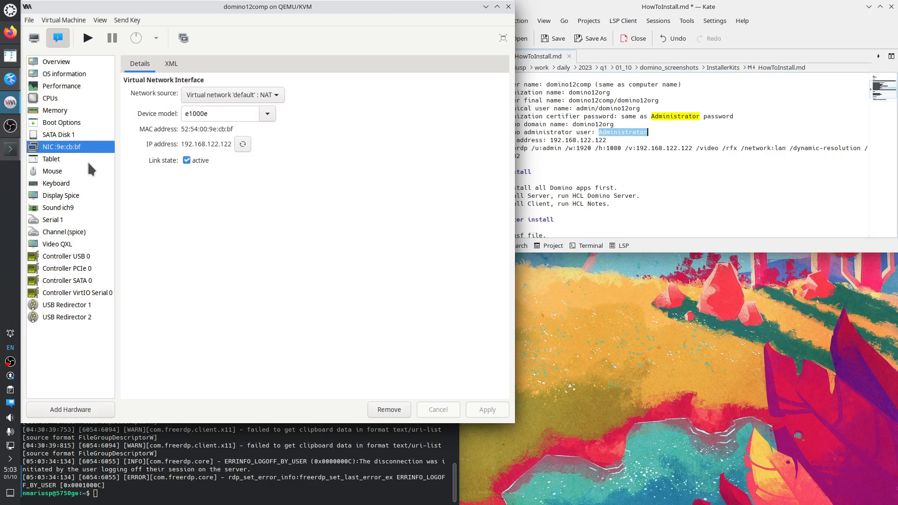
click(72, 92)
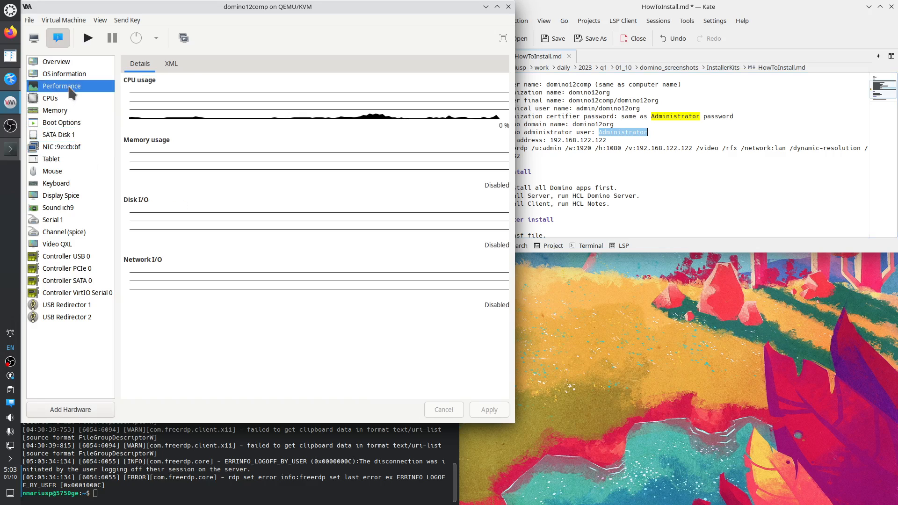
click(89, 40)
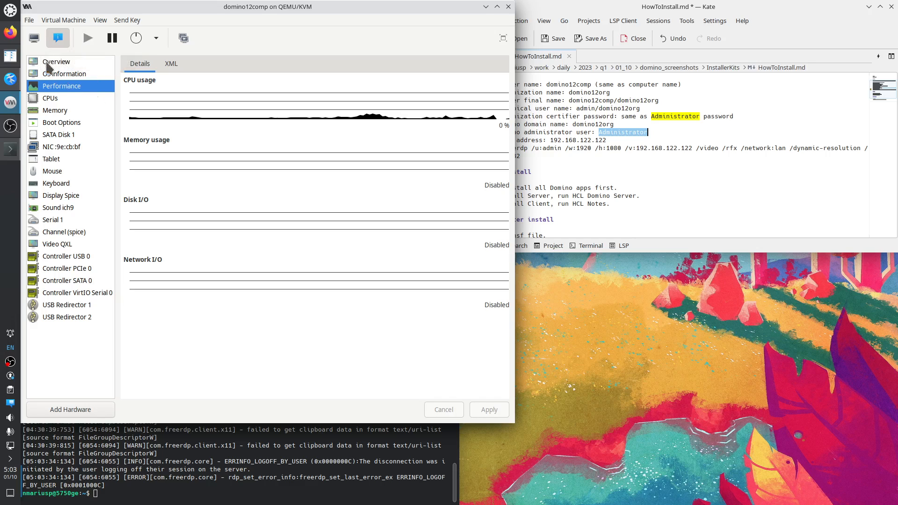
click(34, 40)
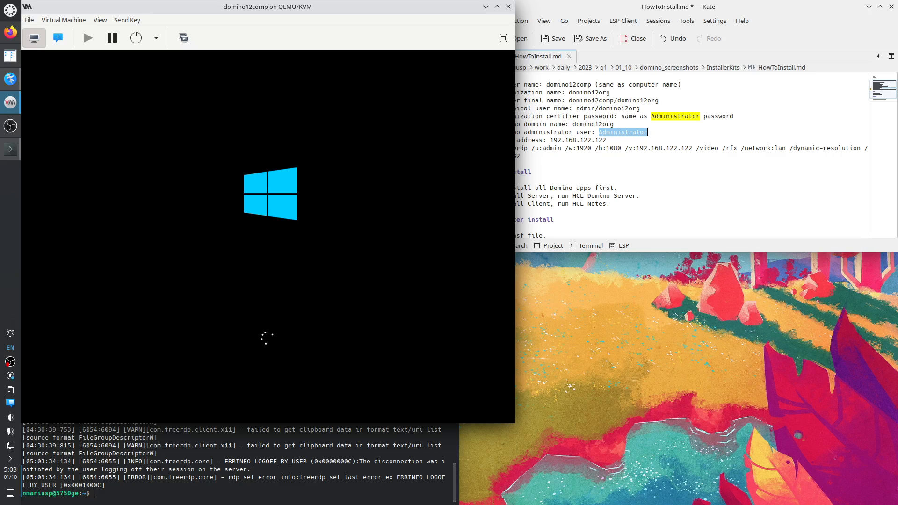
Gracefully shut down the domino12comp guest from the power-off menu, then view its snapshots.
click(156, 42)
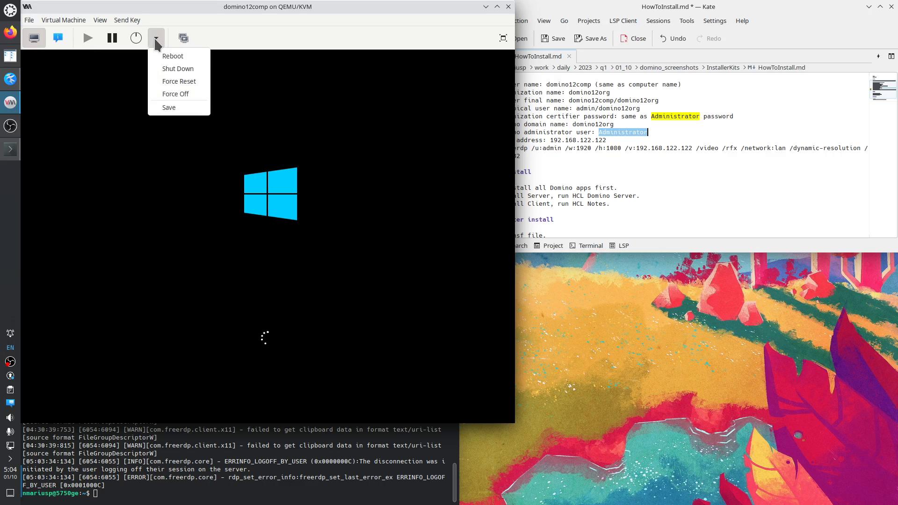
click(185, 71)
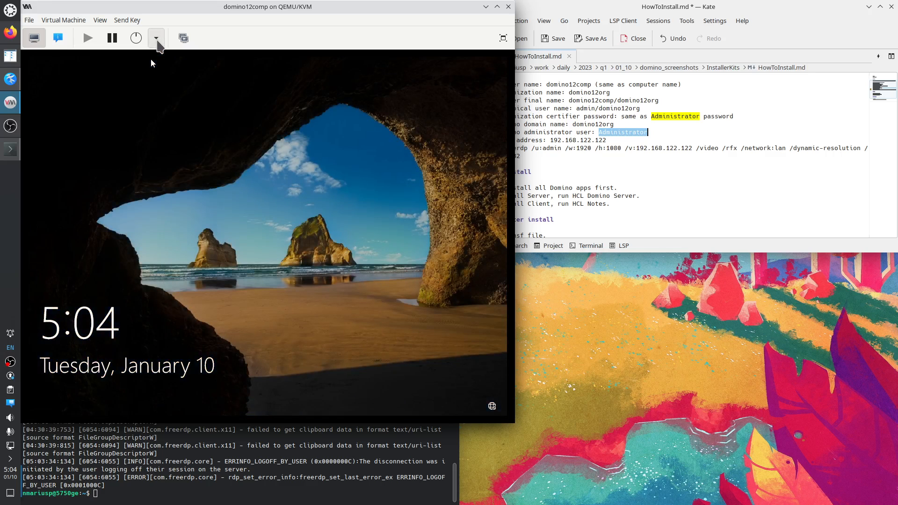
click(156, 39)
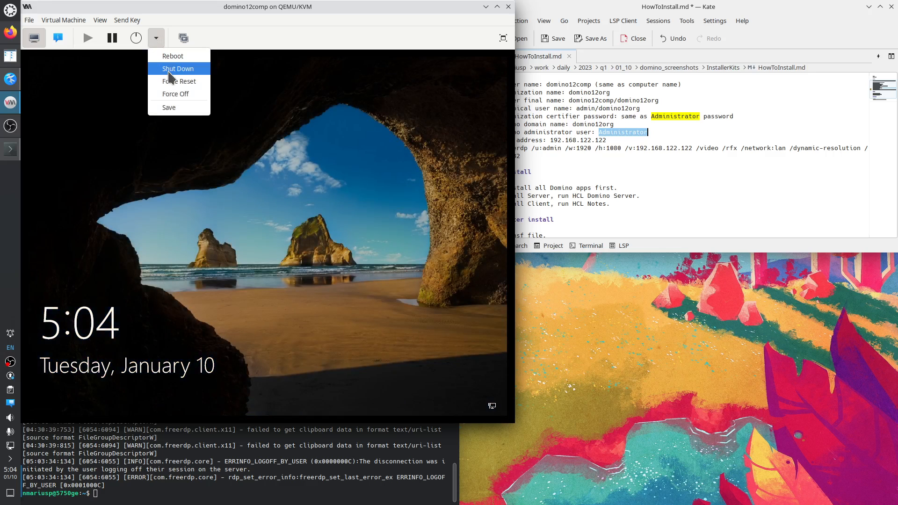
click(180, 69)
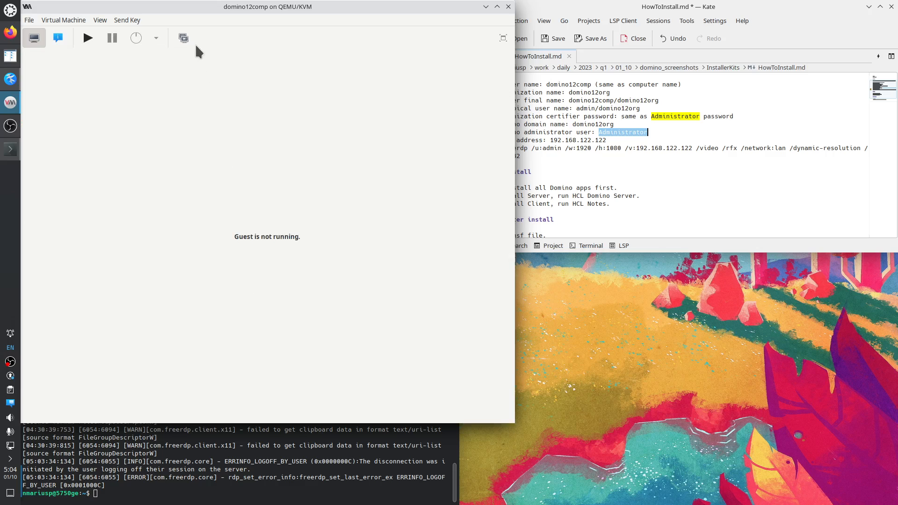
click(184, 38)
Create a new snapshot named AfterInstallingDominoServer and finish.
click(34, 410)
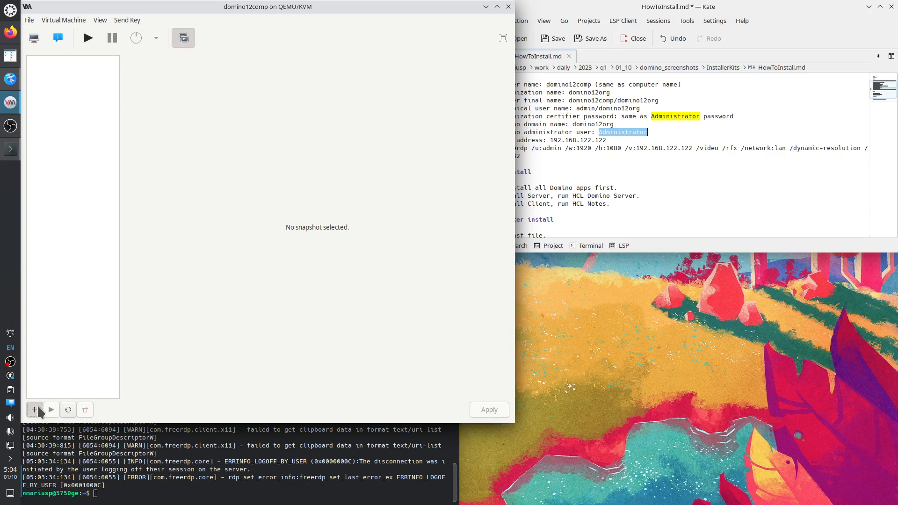
text(Aft)
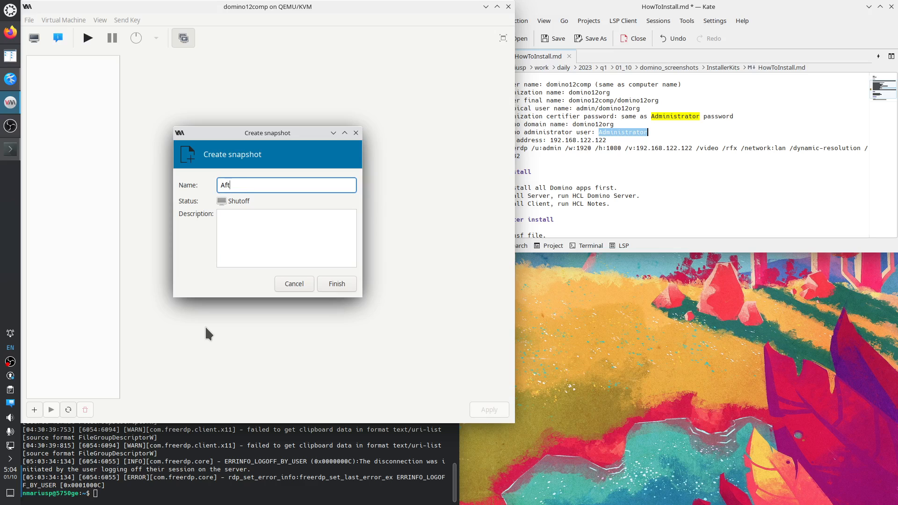
text(erInstallingDominoServer)
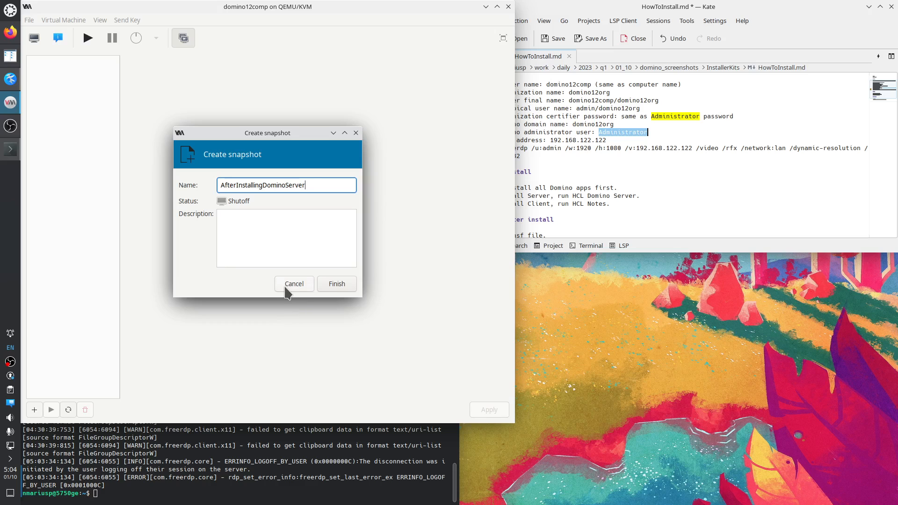
click(336, 284)
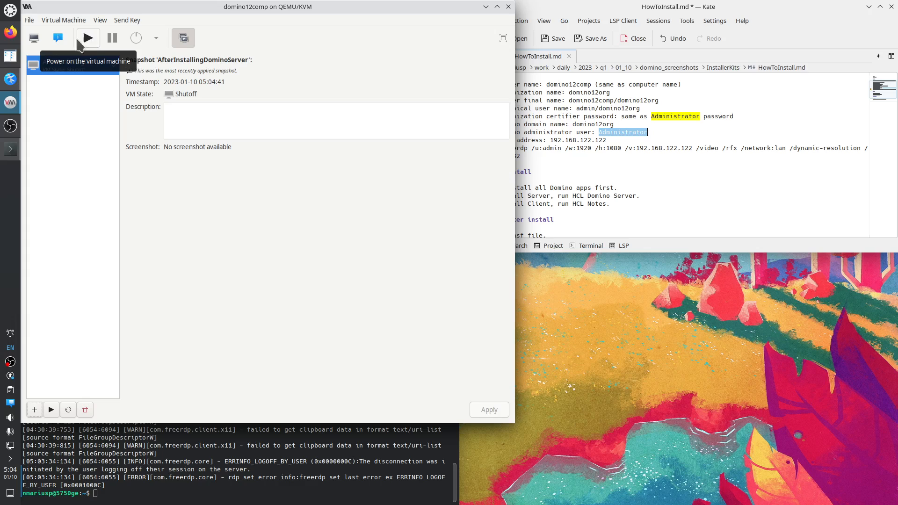
Power on domino12comp from the console view and sign in as admin with the password.
click(34, 38)
click(88, 37)
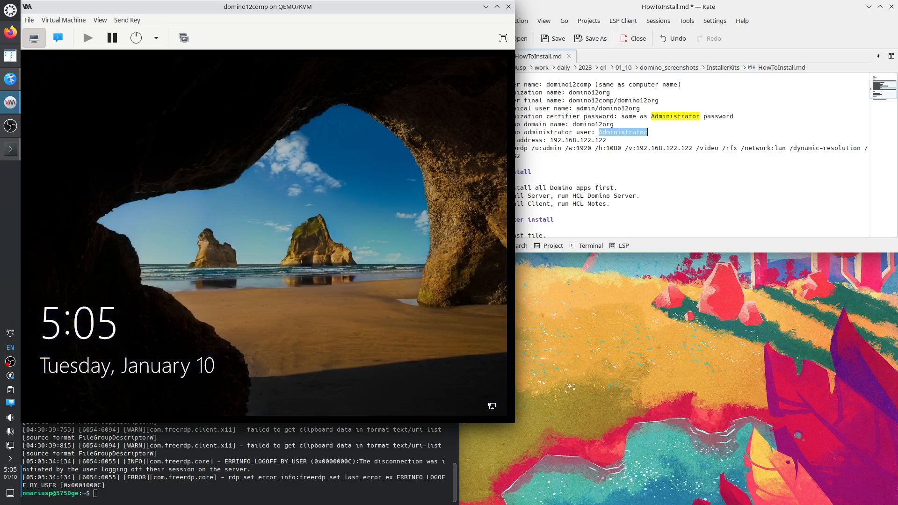
click(180, 263)
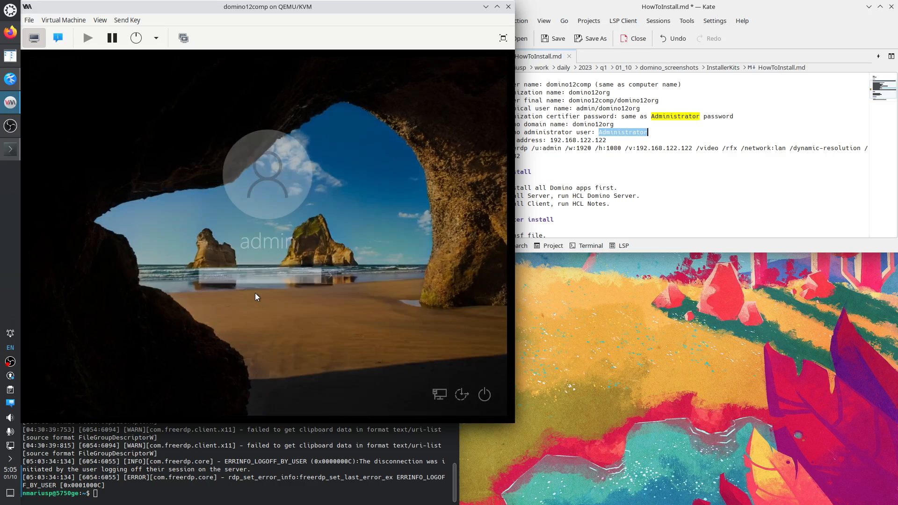
text(••••••)
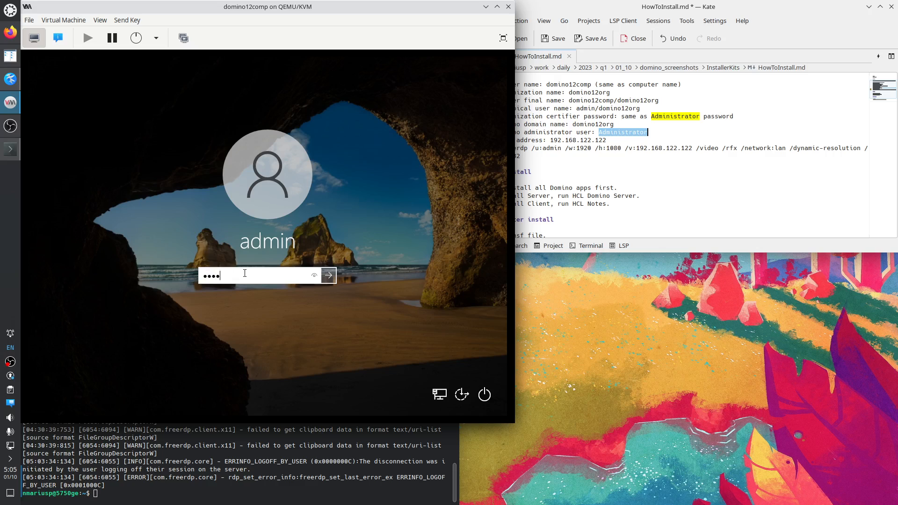
key(Return)
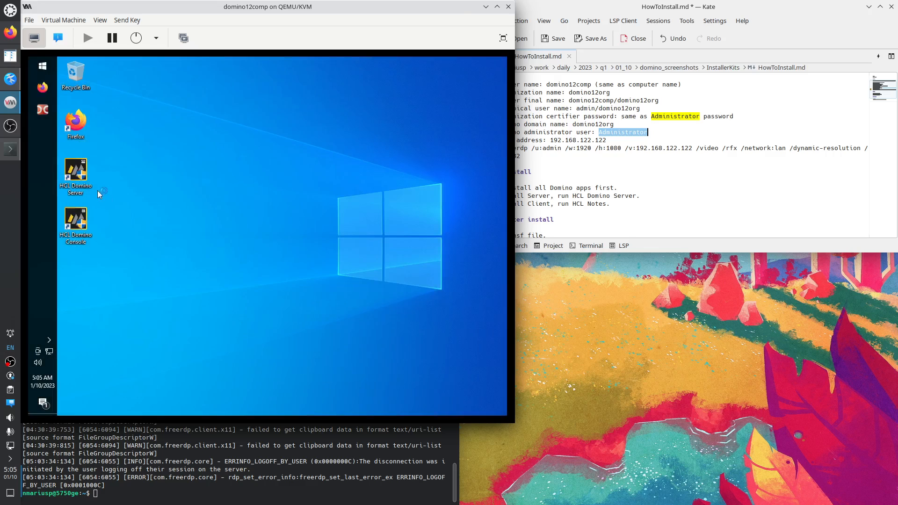
Sign out of the Windows session through the Start menu account options.
click(41, 65)
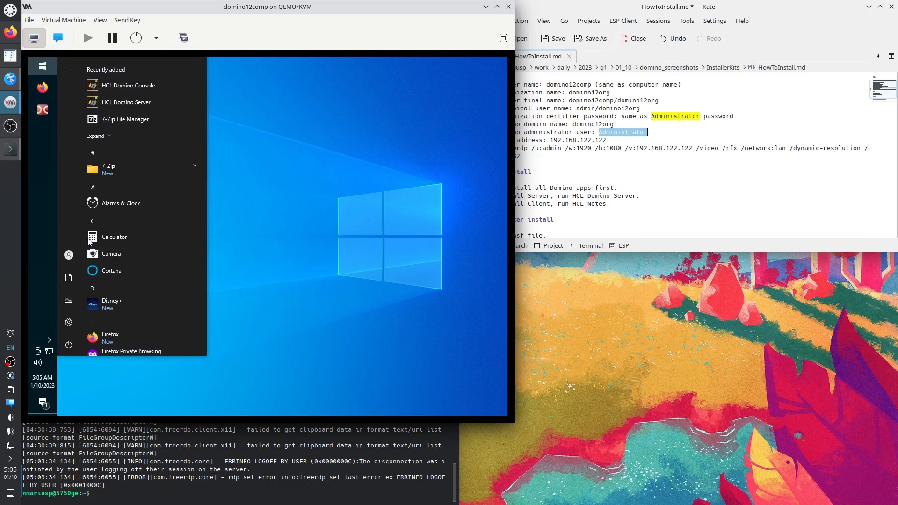
click(68, 255)
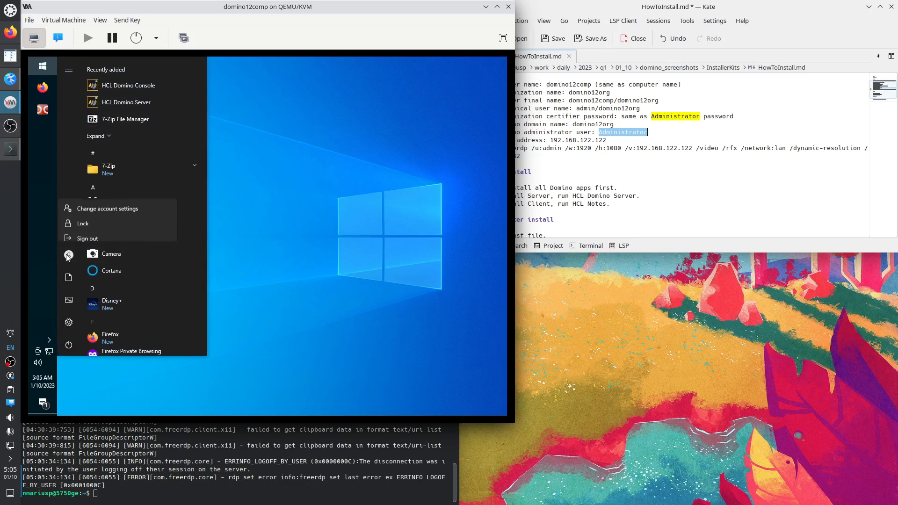
click(94, 233)
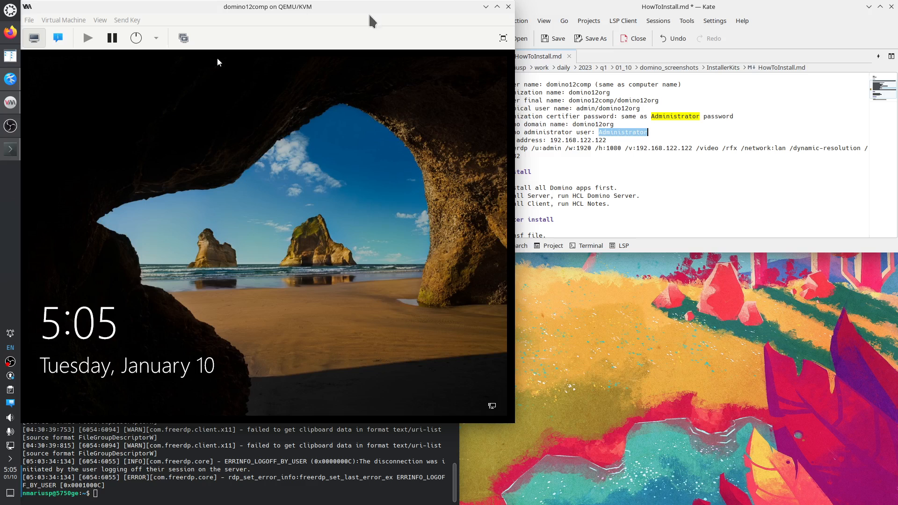
Close the VM window and rerun the previous xfreerdp command to 192.168.122.122 in Konsole.
click(509, 6)
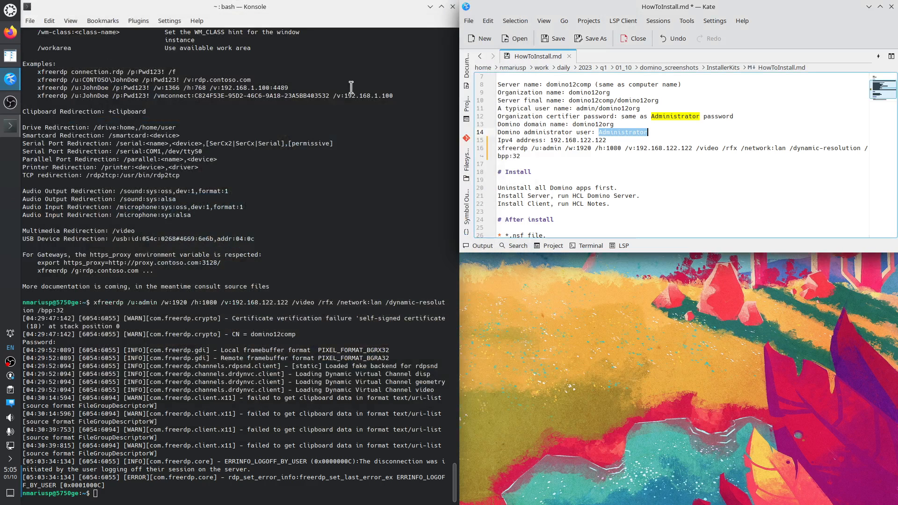
click(216, 400)
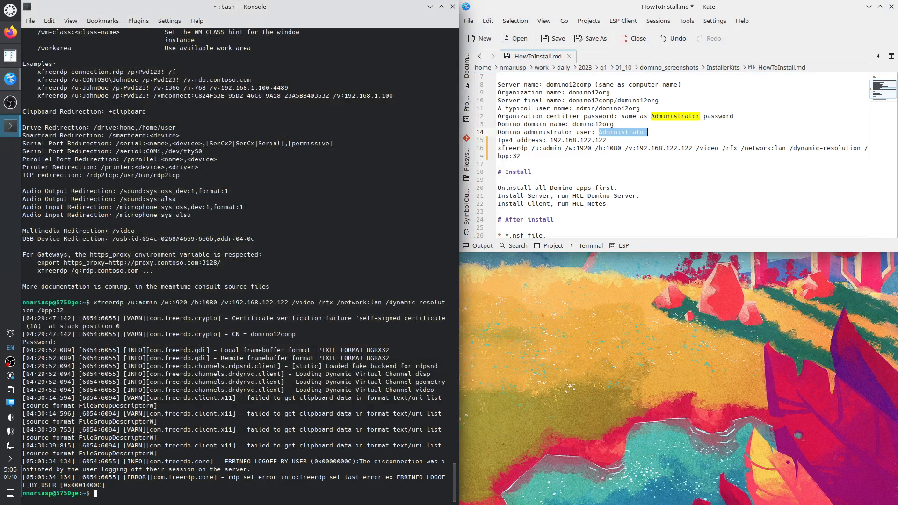
key(Up)
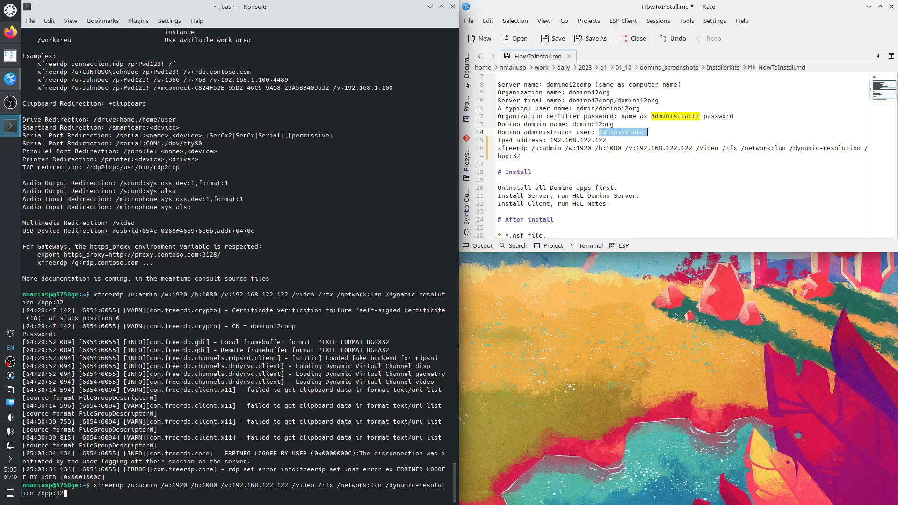
key(Return)
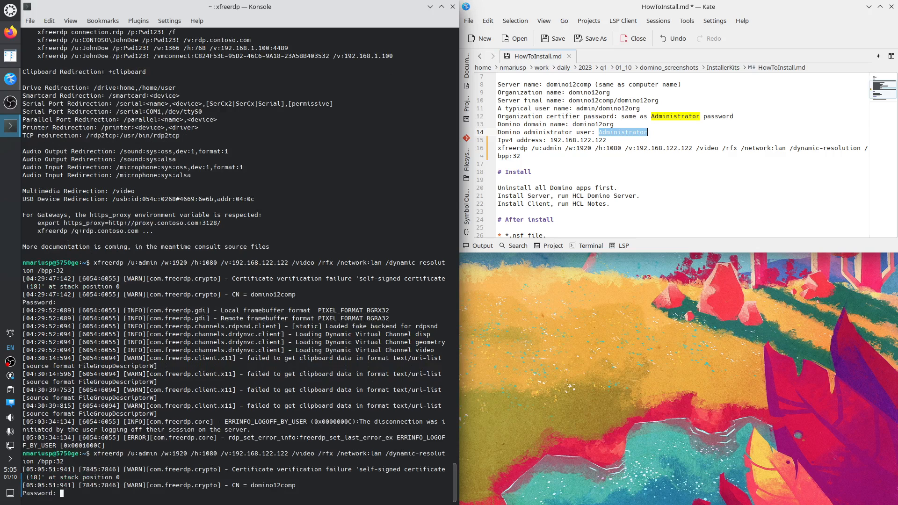
Submit the admin password at the FreeRDP Password prompt.
key(Return)
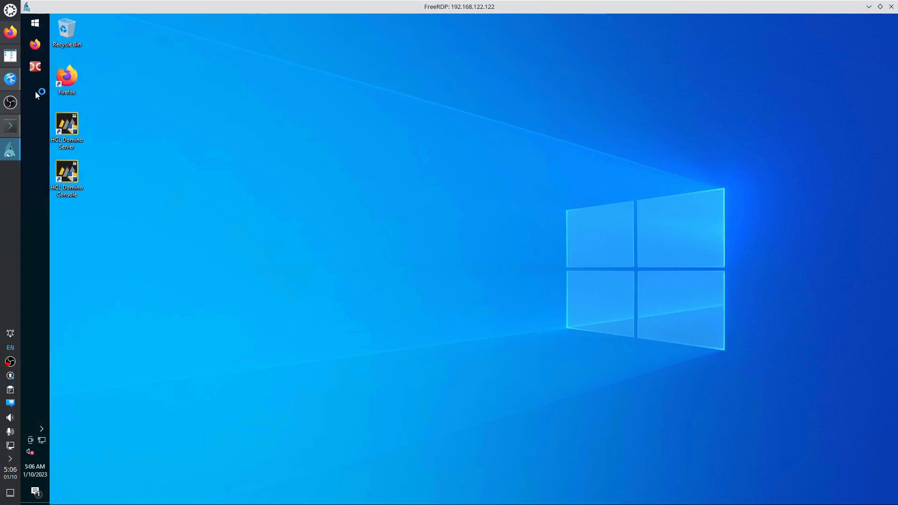
Launch Double Commander as administrator from the taskbar, approve UAC, and maximize it.
shift+right_click(35, 69)
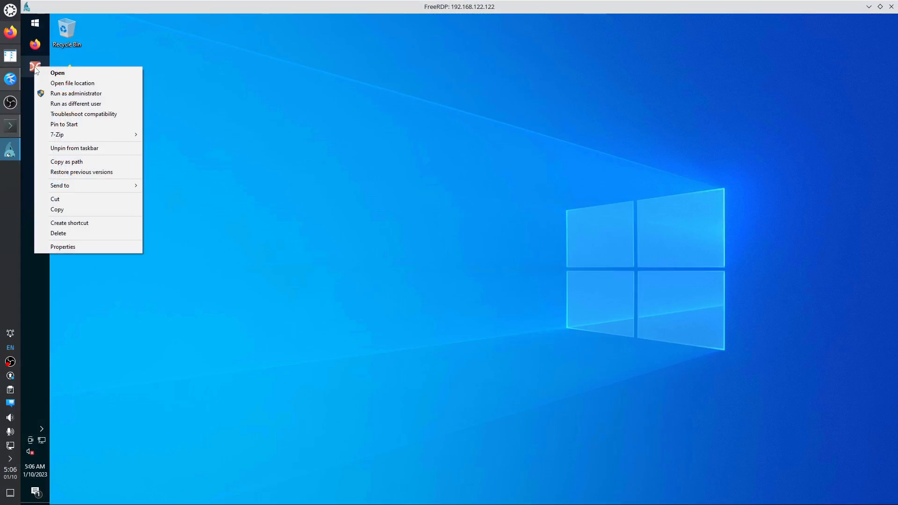
click(70, 93)
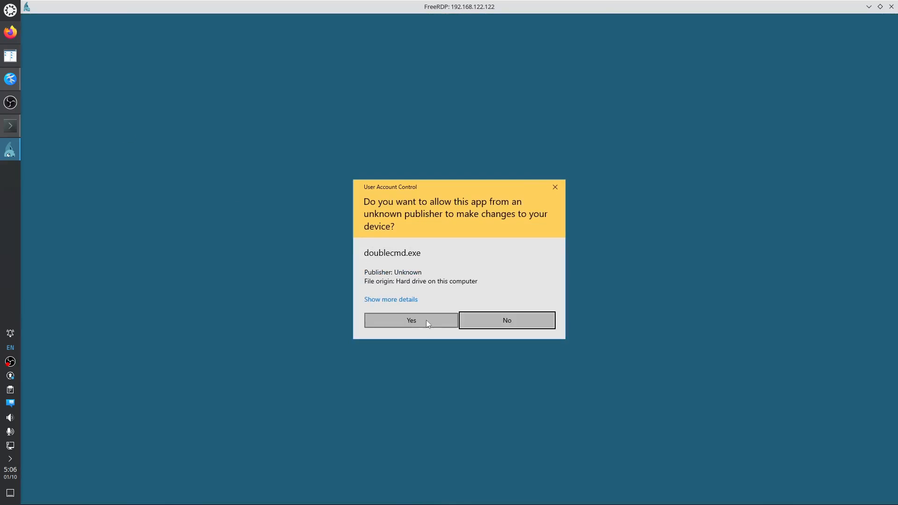
click(423, 321)
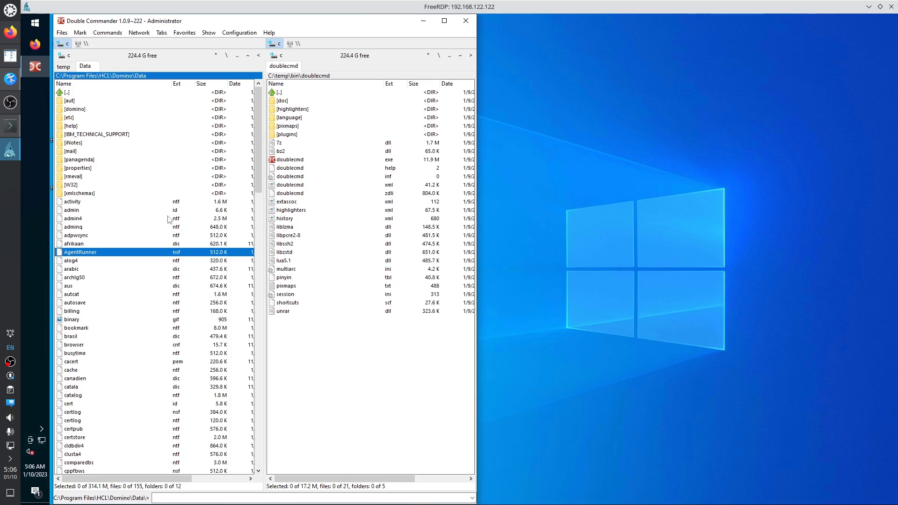
click(445, 21)
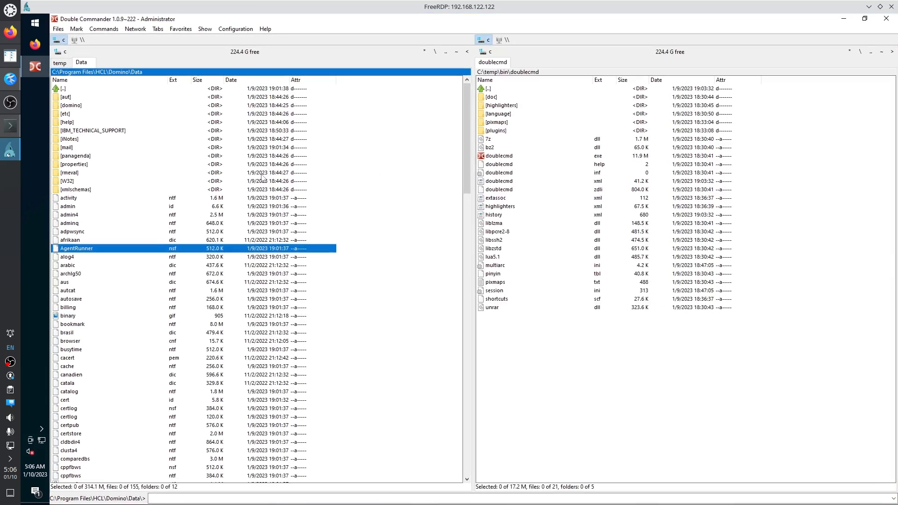
Sort the Domino Data files by date and select the pid and names database files.
click(246, 81)
scroll(251, 148, up, 20)
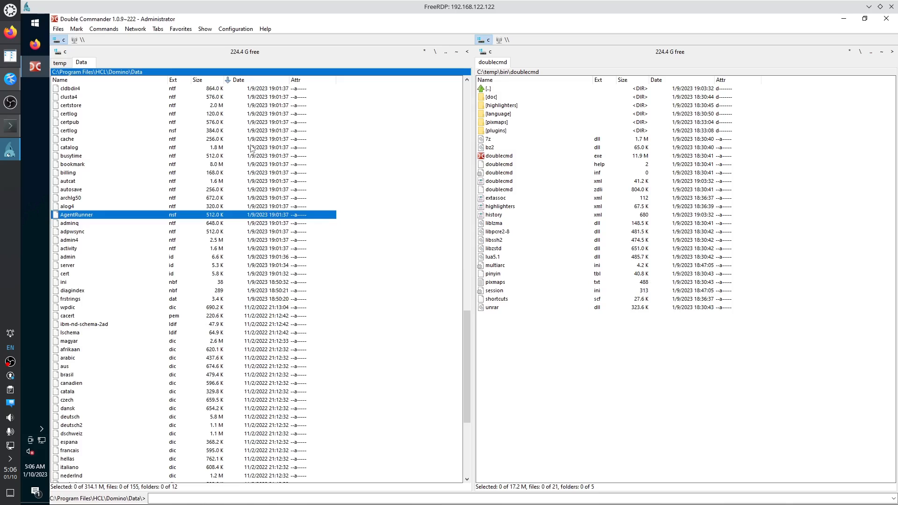
scroll(248, 149, up, 4)
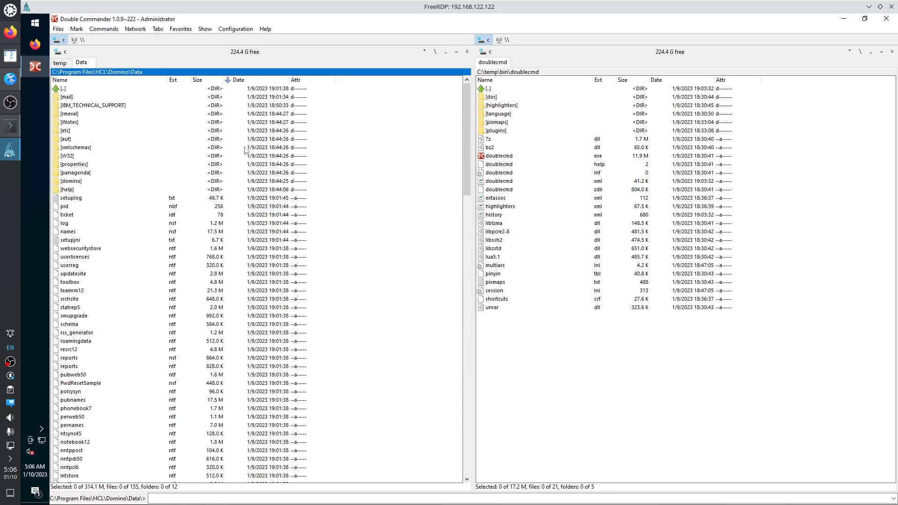
click(67, 207)
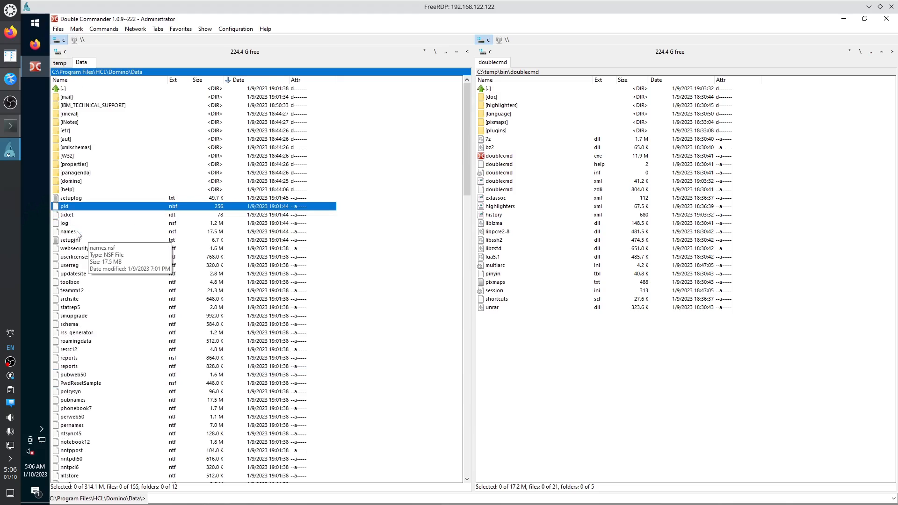
click(78, 233)
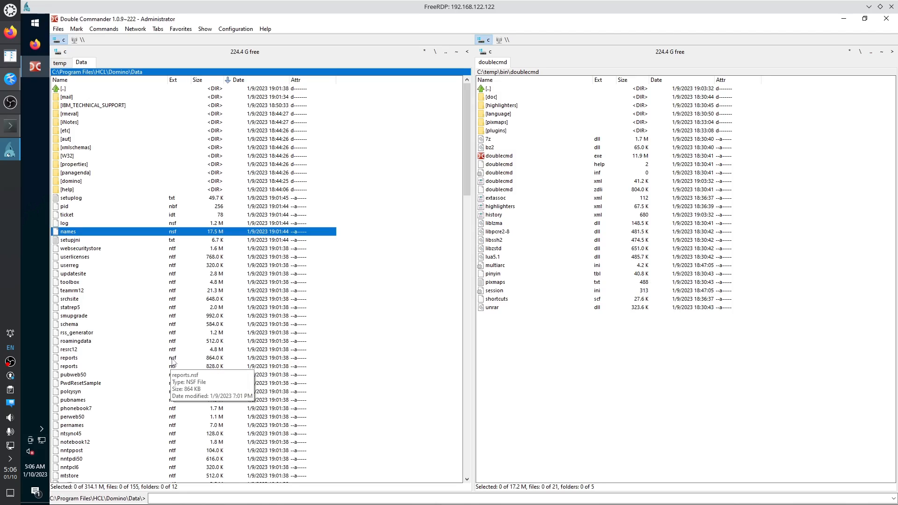
Scroll down the Data folder and select the server.id and admin.id files.
scroll(168, 324, down, 10)
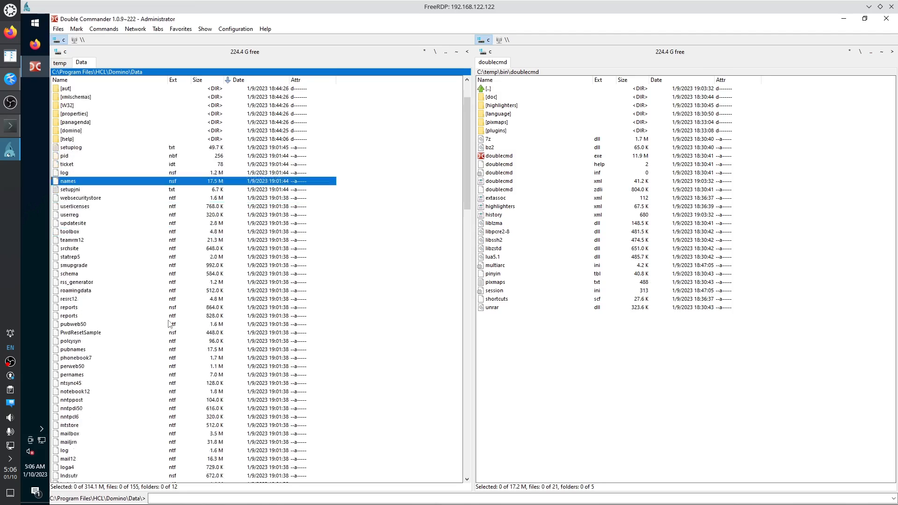
scroll(187, 330, down, 18)
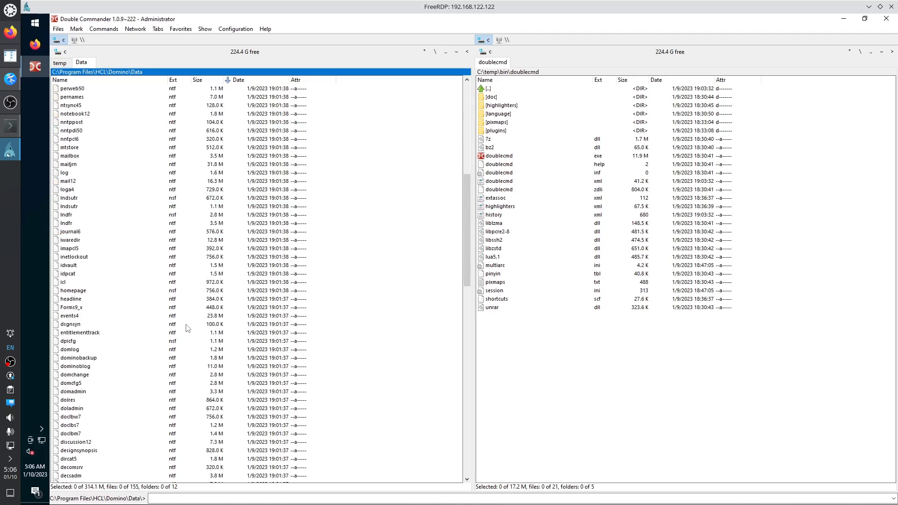
scroll(187, 332, down, 2)
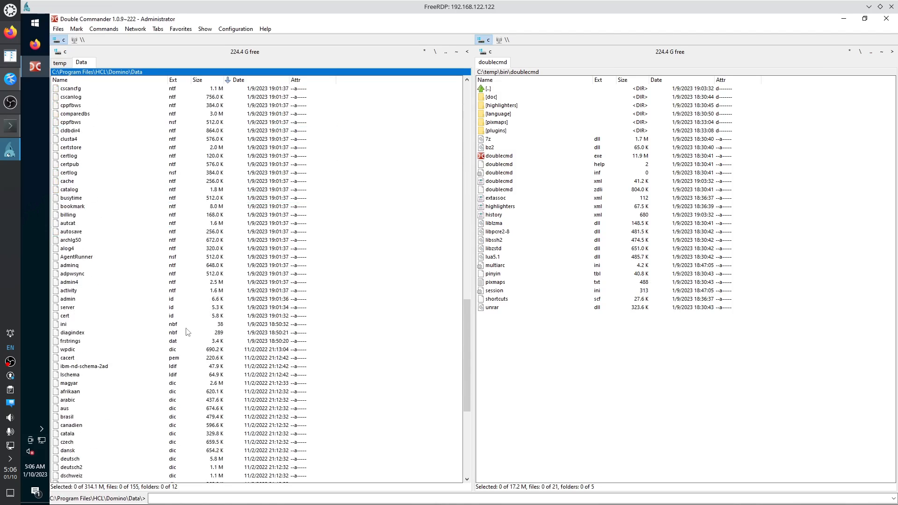
click(73, 309)
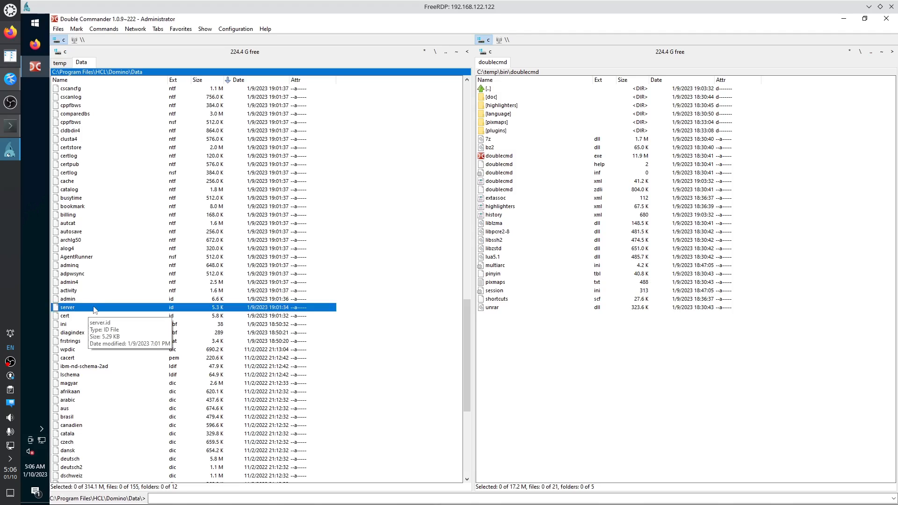
click(77, 301)
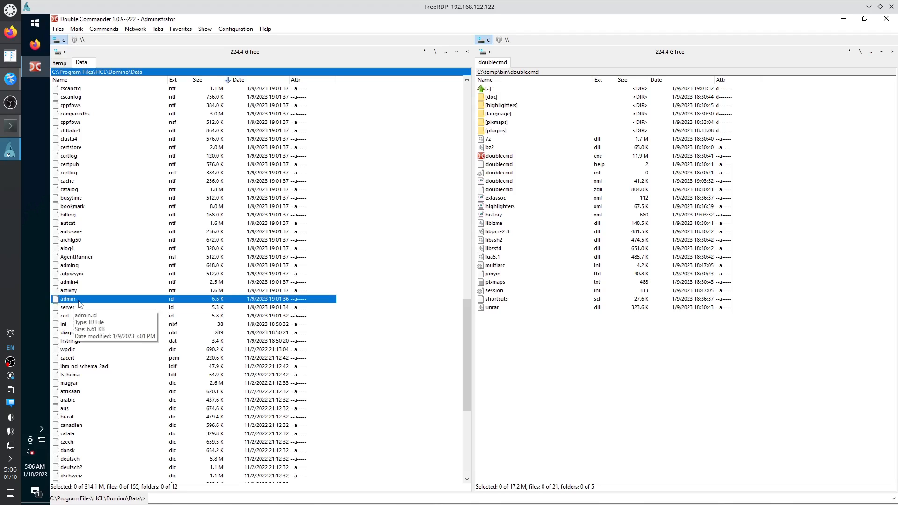
key(F3)
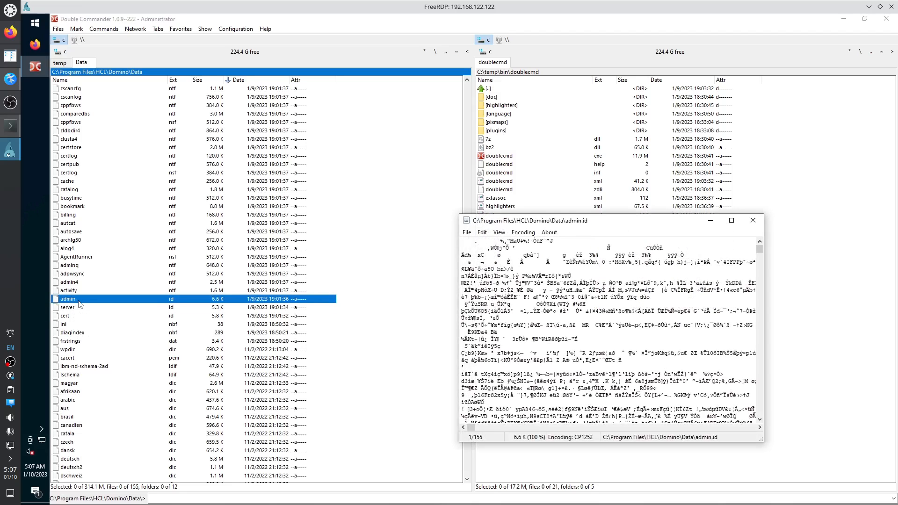
scroll(538, 358, down, 15)
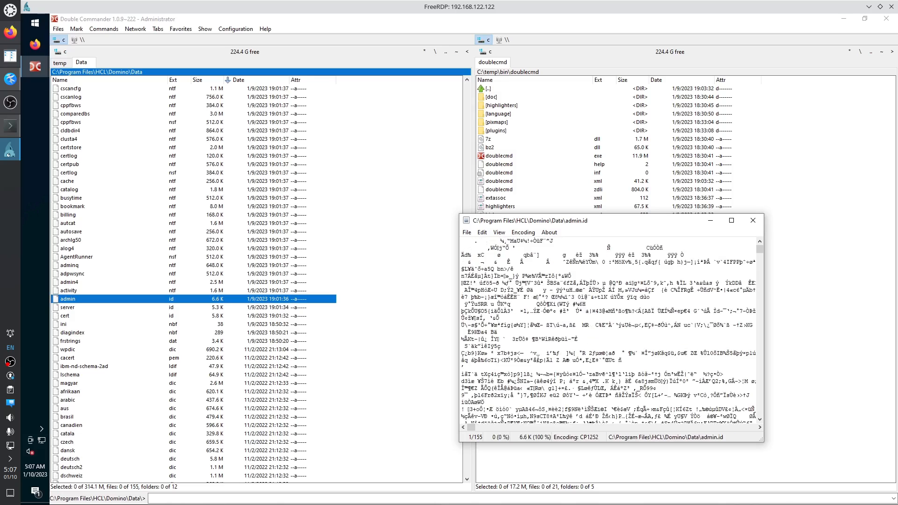
scroll(538, 358, down, 1)
key(Escape)
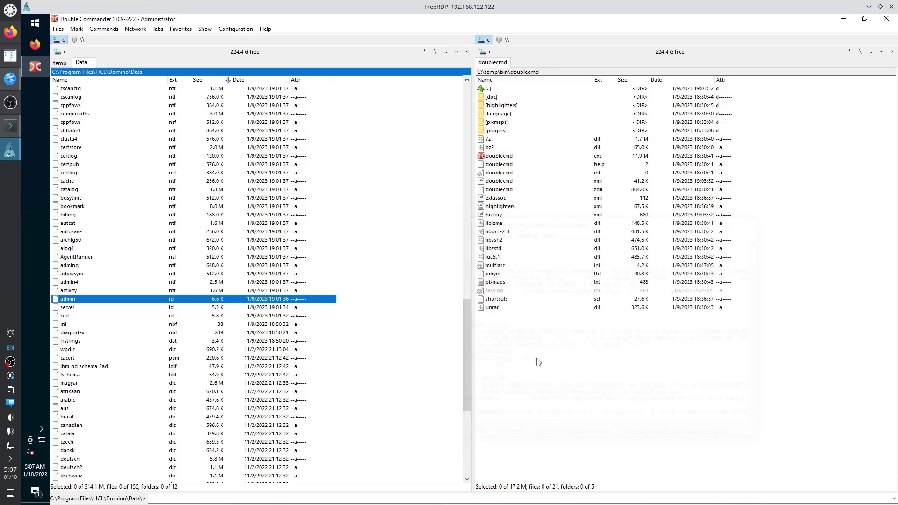
click(83, 318)
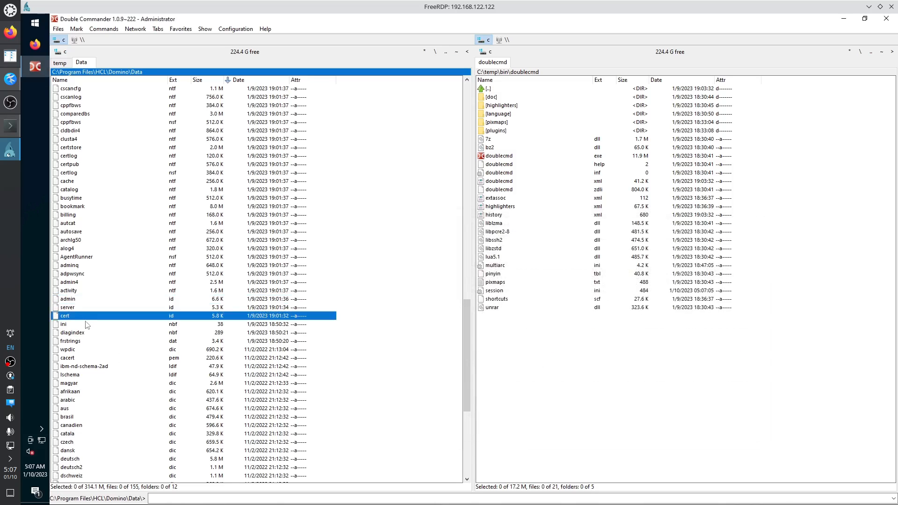
key(F3)
key(Escape)
scroll(169, 393, up, 2)
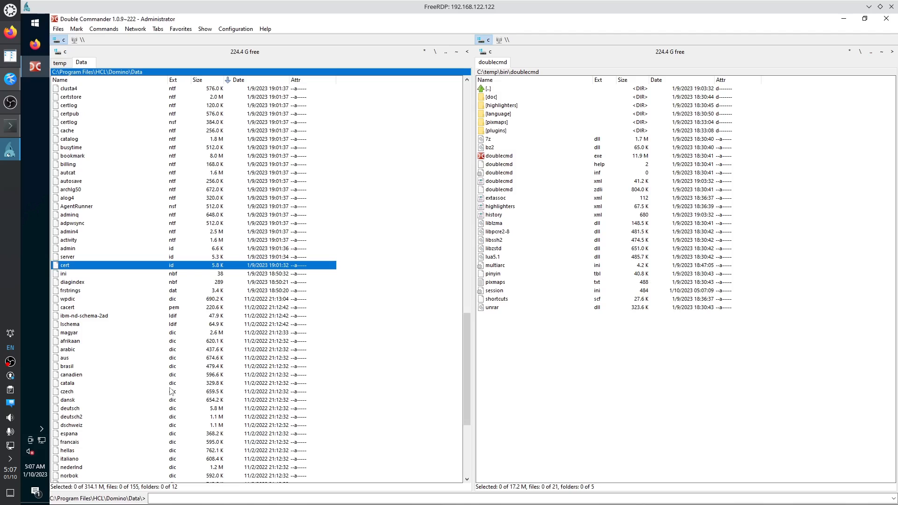
scroll(179, 232, up, 15)
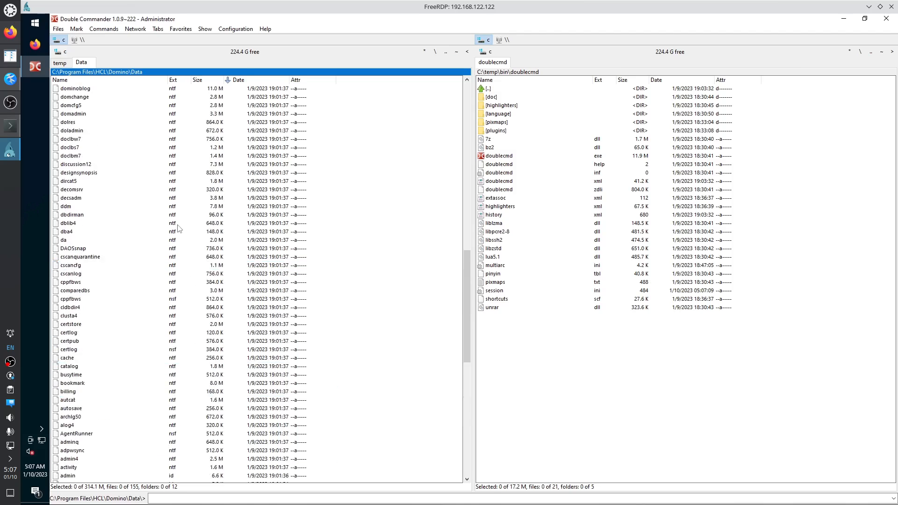
scroll(178, 229, up, 11)
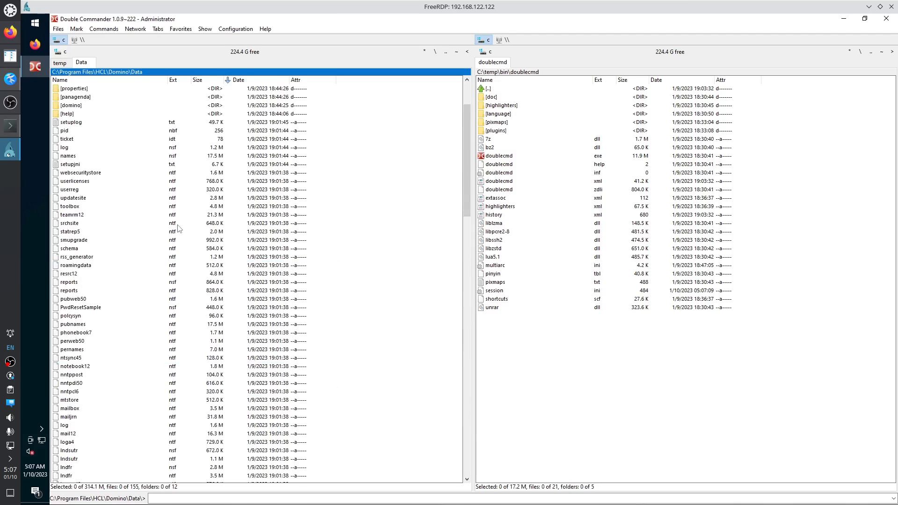
click(176, 182)
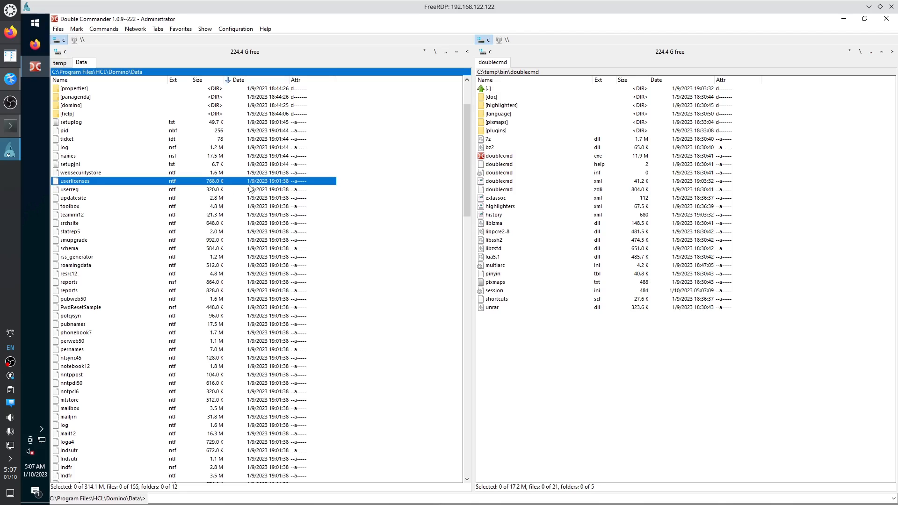
scroll(240, 324, down, 12)
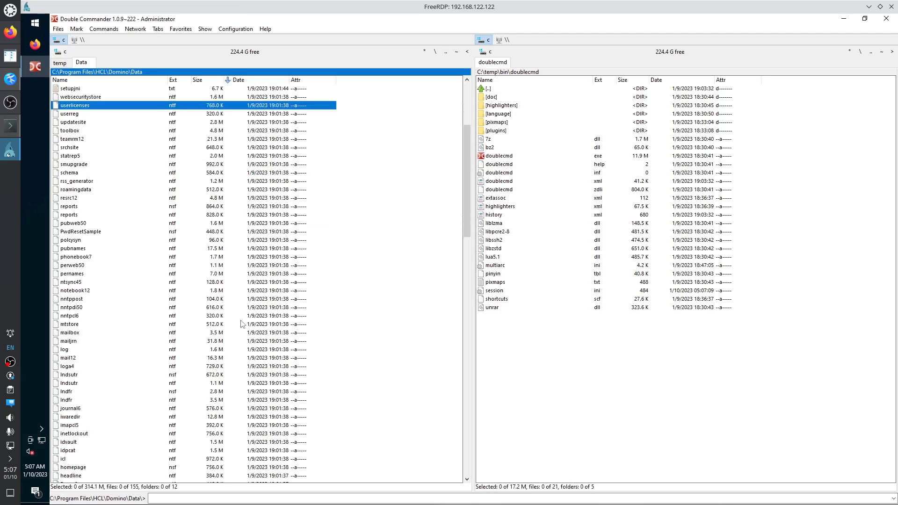
scroll(240, 324, down, 15)
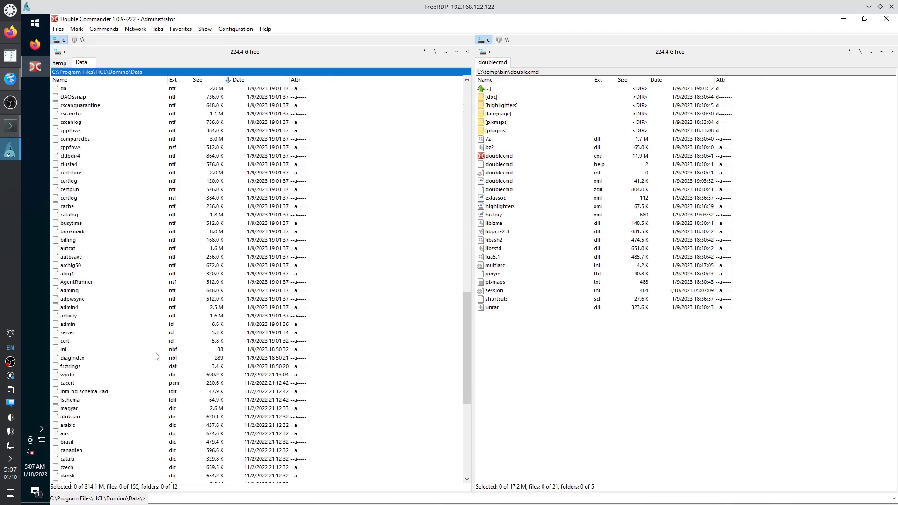
click(72, 326)
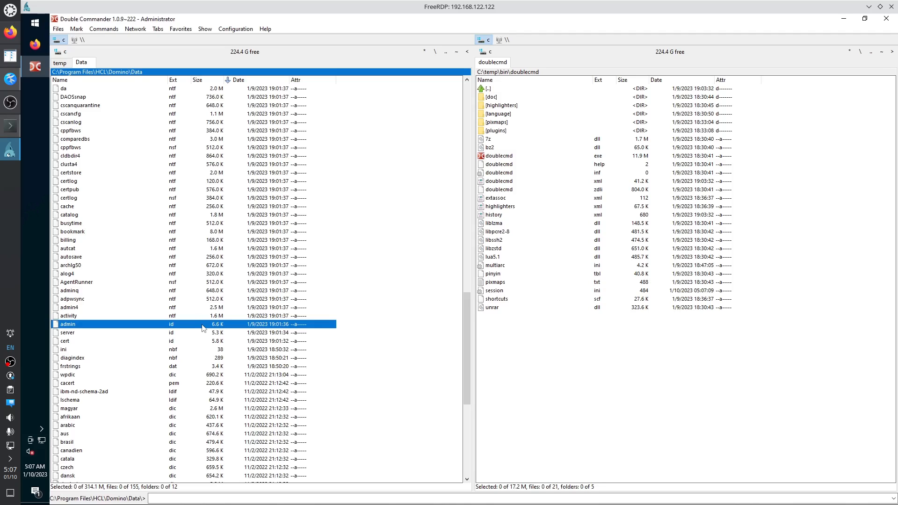
Uninstall the Disney+ app from the Start menu's app list.
click(39, 26)
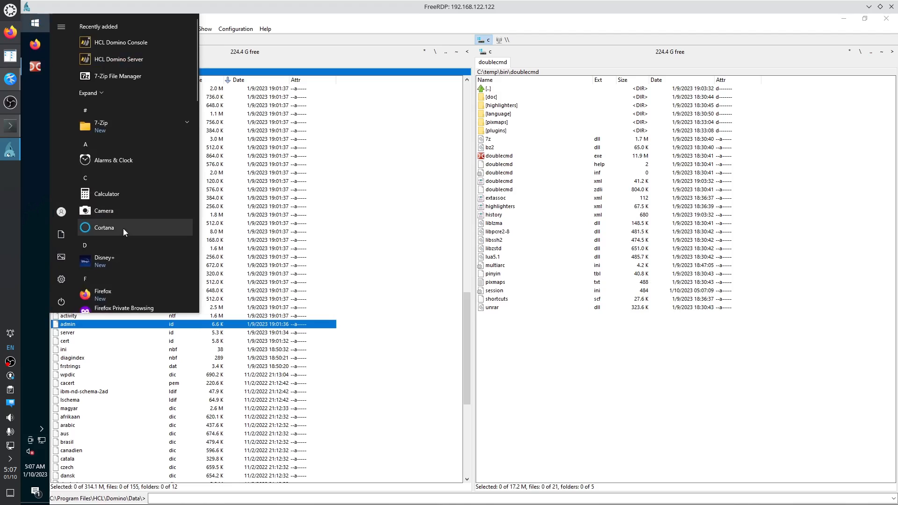
scroll(122, 228, down, 3)
right_click(109, 126)
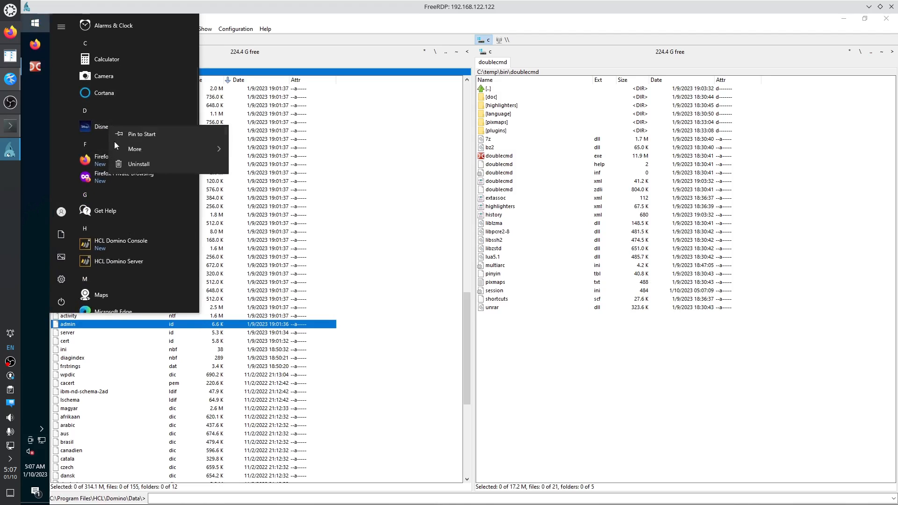
click(125, 165)
click(172, 103)
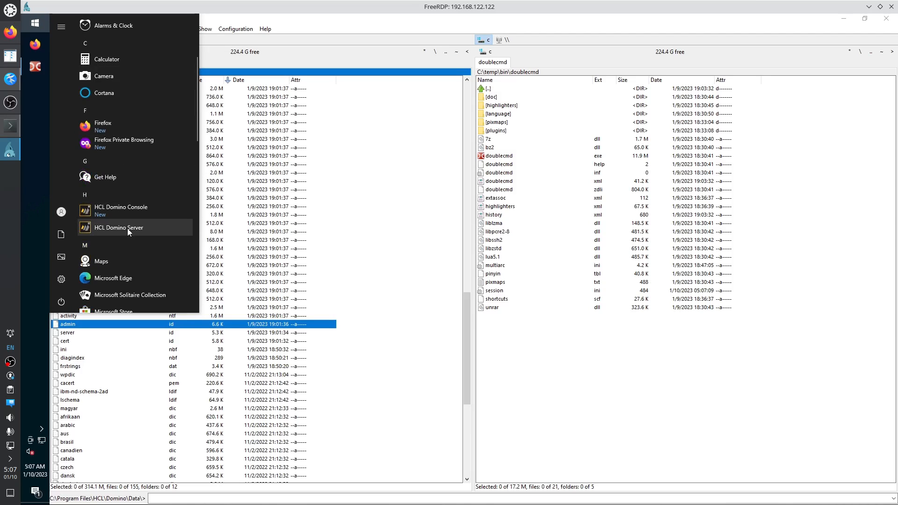
Launch HCL Domino Server with administrator rights and reposition its start-mode dialog.
click(127, 228)
click(418, 316)
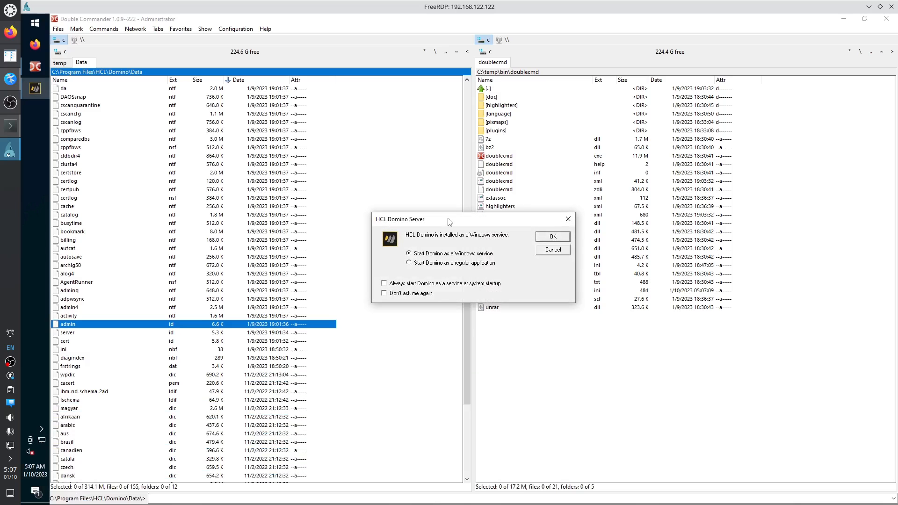
drag(449, 219, 298, 199)
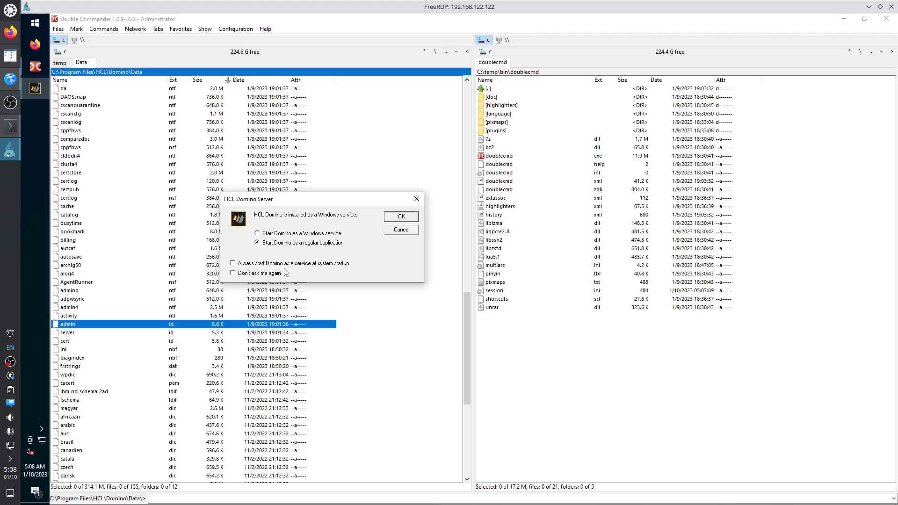
Start Domino as a regular application instead of a Windows service.
click(280, 234)
click(300, 244)
click(397, 219)
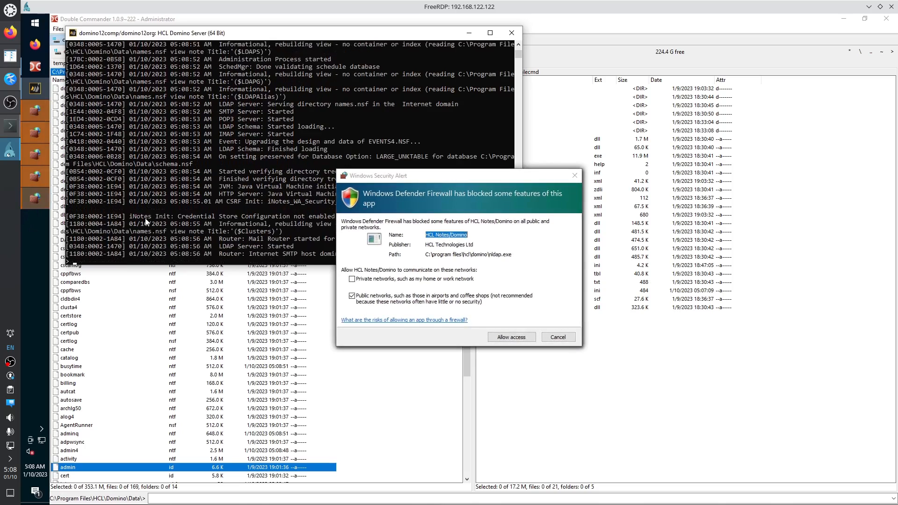
click(36, 25)
Open Windows Defender Firewall with Advanced Security properties and turn the Domain Profile firewall off.
text(adv)
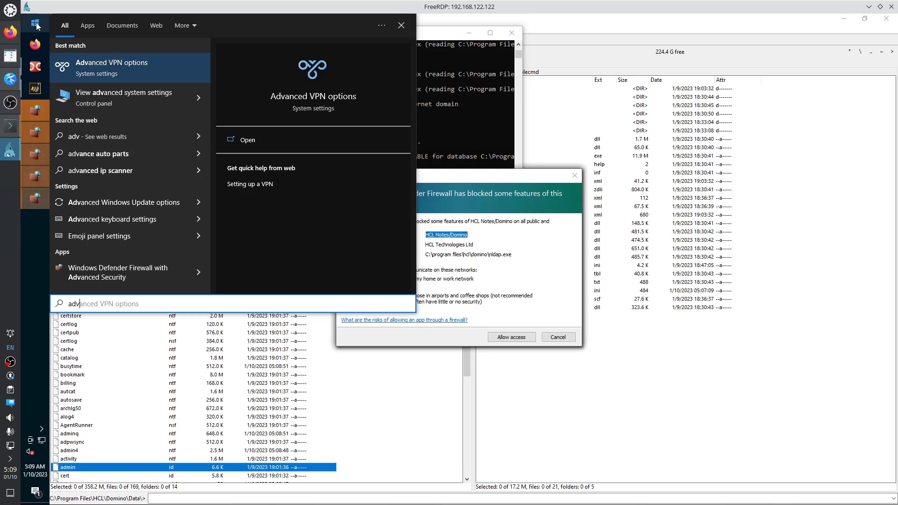
click(107, 279)
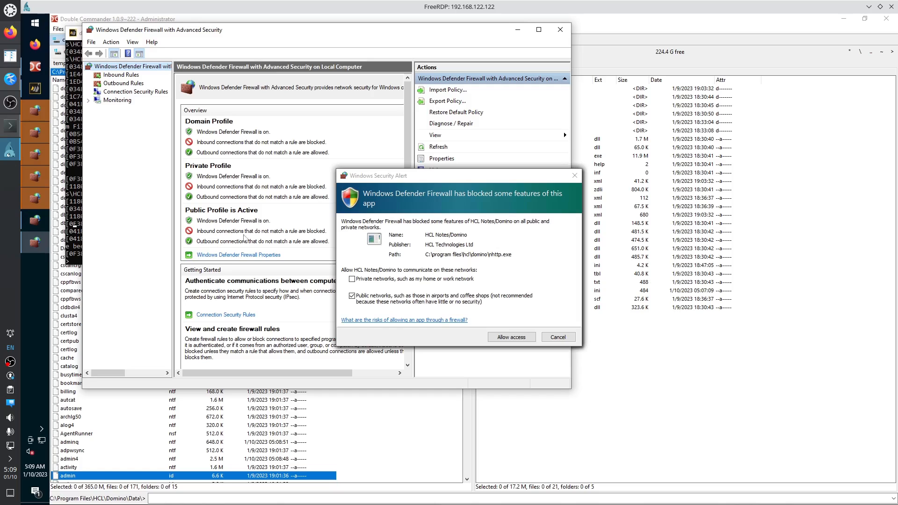
click(223, 257)
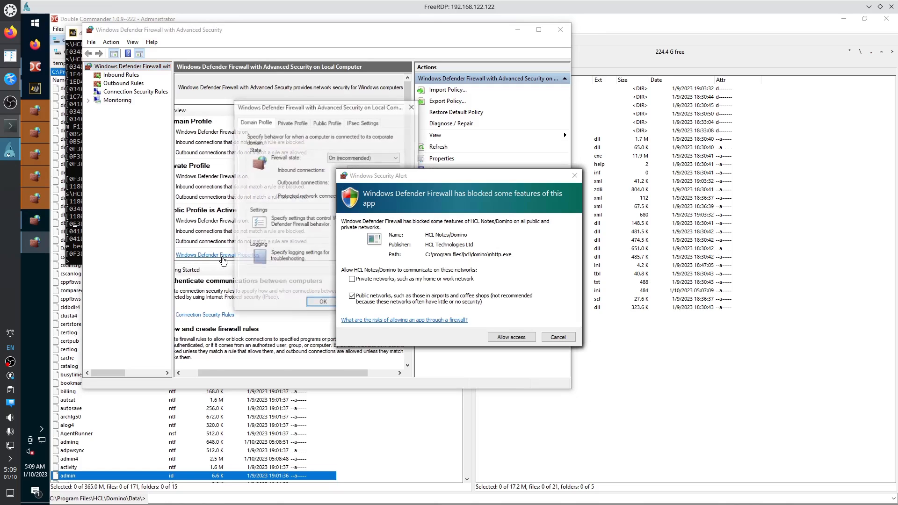
drag(147, 114, 137, 113)
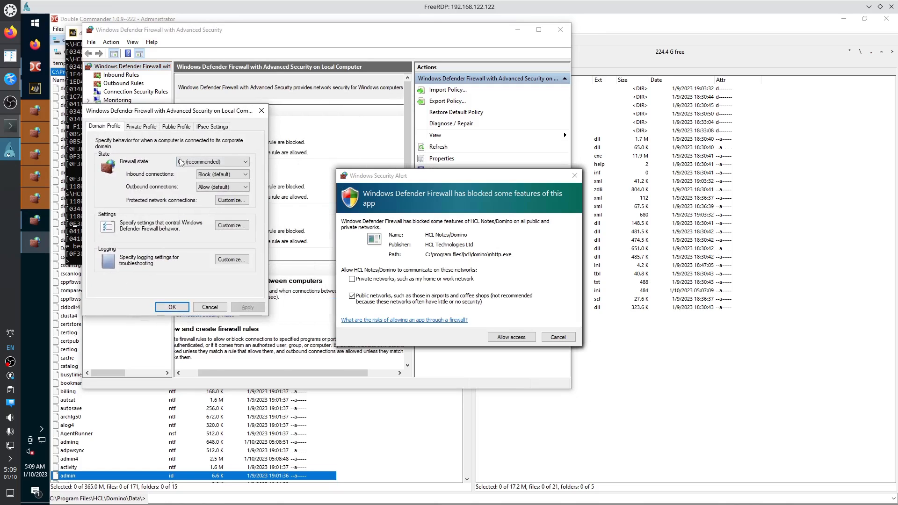
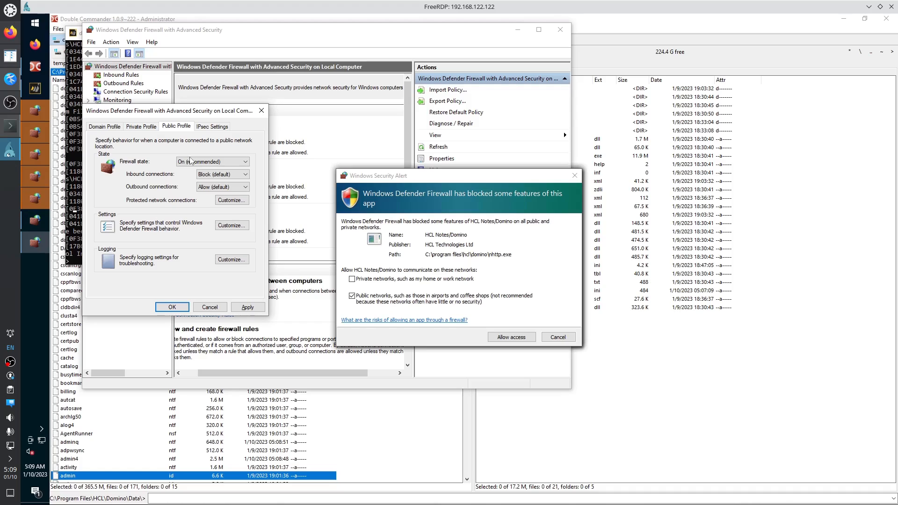
Set the Public Profile firewall state to Off, check the Private and Domain tabs, and apply.
click(192, 161)
click(192, 177)
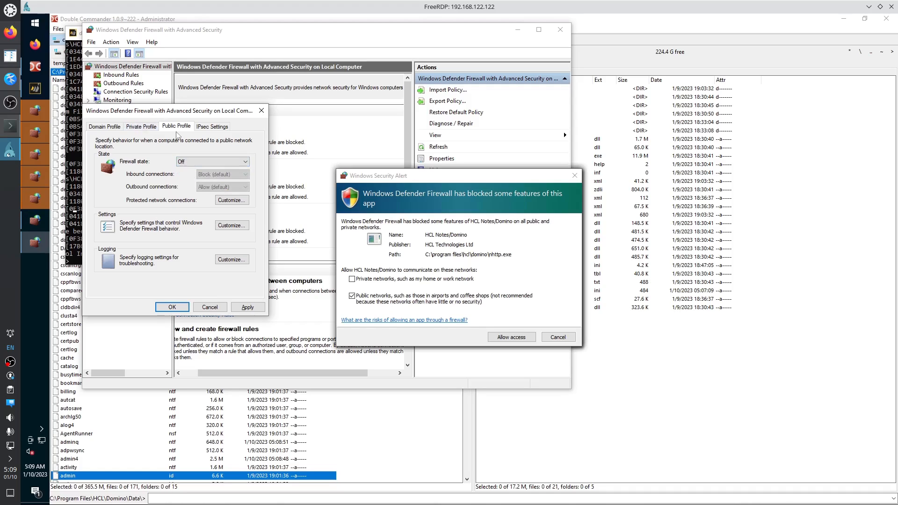
click(149, 129)
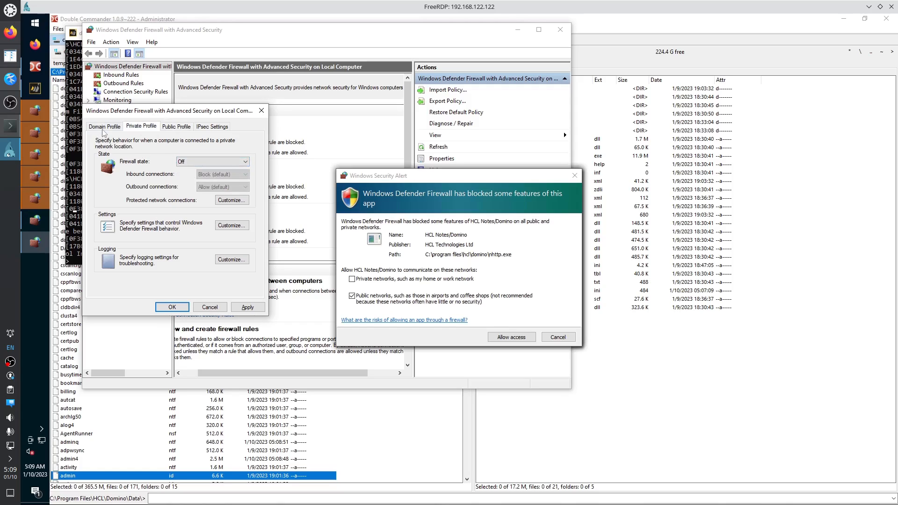
click(115, 126)
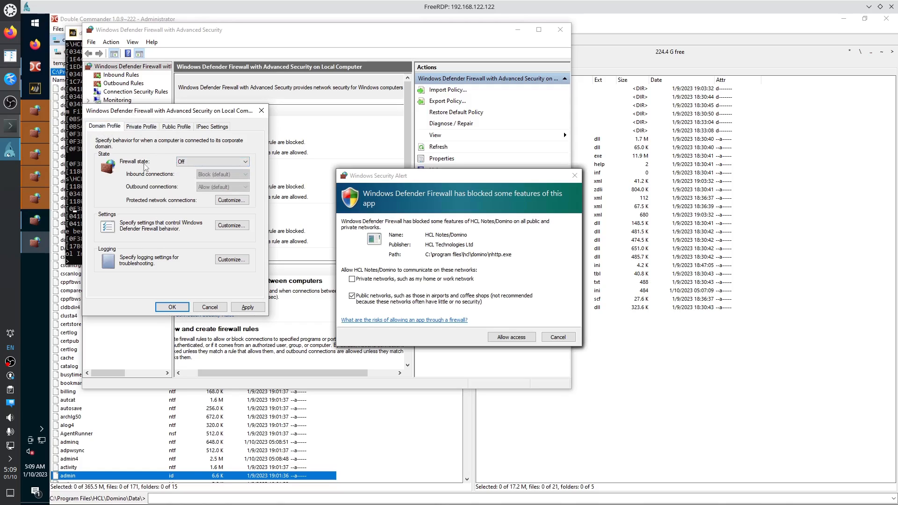
click(172, 307)
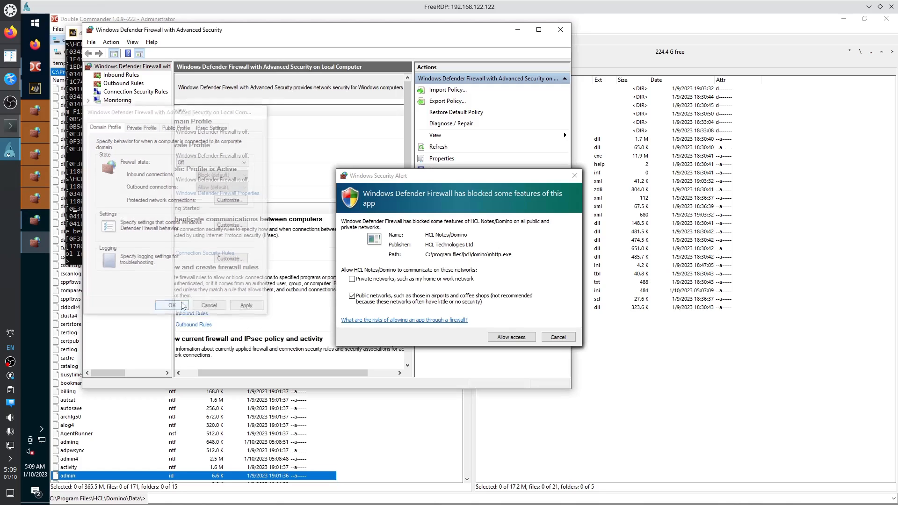
Dismiss the stacked Windows Security Alert dialogs.
click(575, 175)
click(578, 174)
click(578, 174)
click(578, 174)
click(578, 174)
click(578, 174)
click(578, 174)
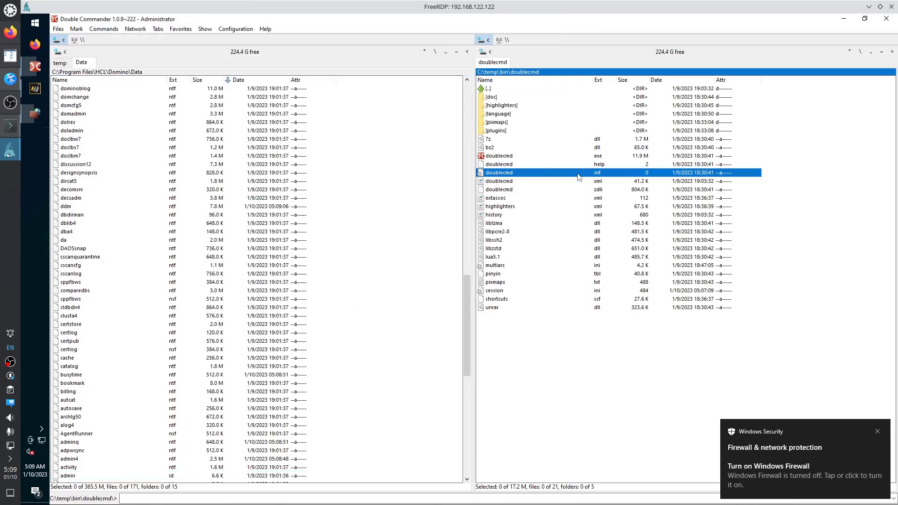
Shut down the Domino server by entering 'quit' in its console.
click(35, 88)
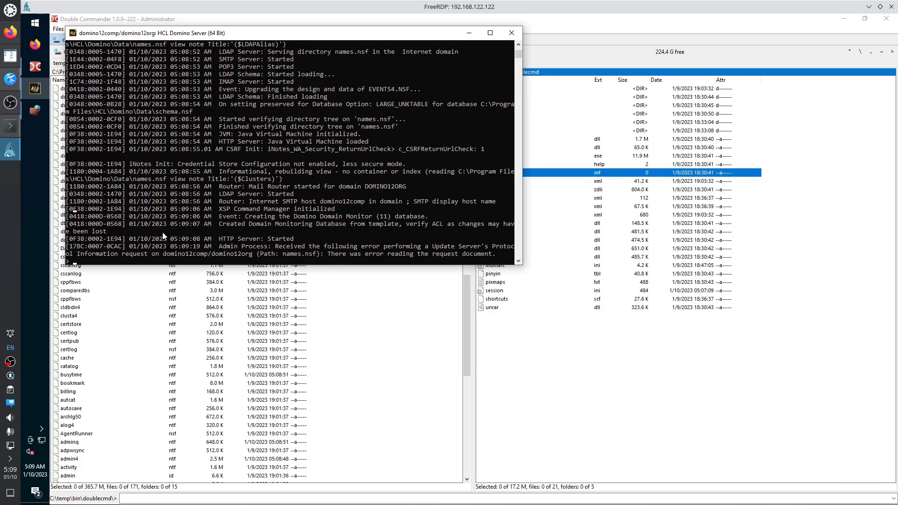
click(162, 232)
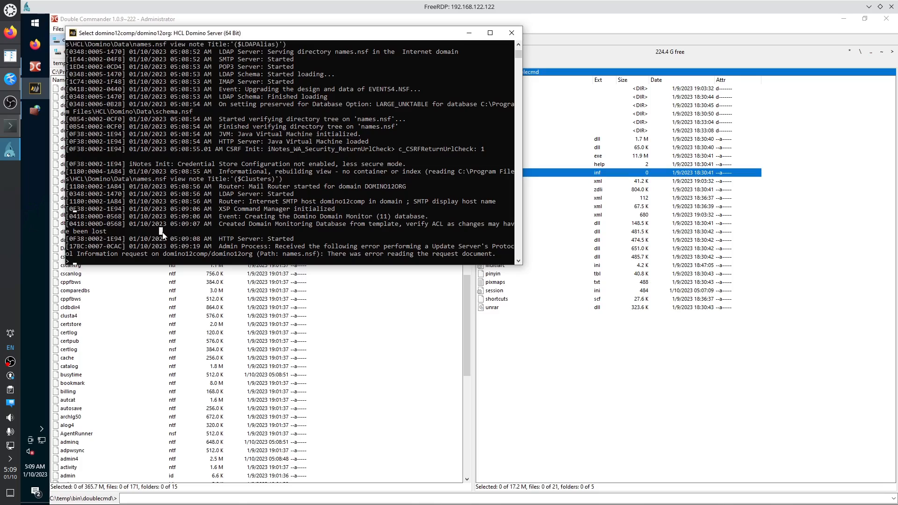
text(quit)
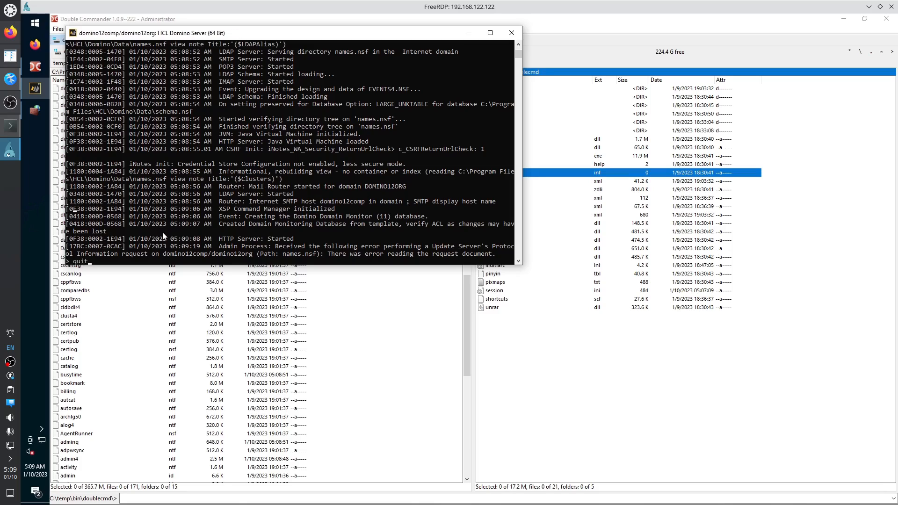
key(Return)
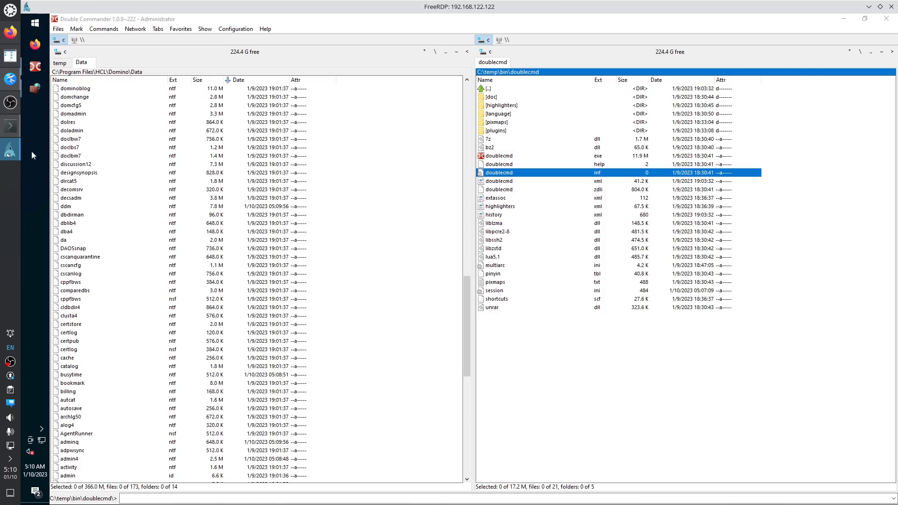
Review the Private and Public profile firewall states, then close the properties and the firewall console.
click(37, 90)
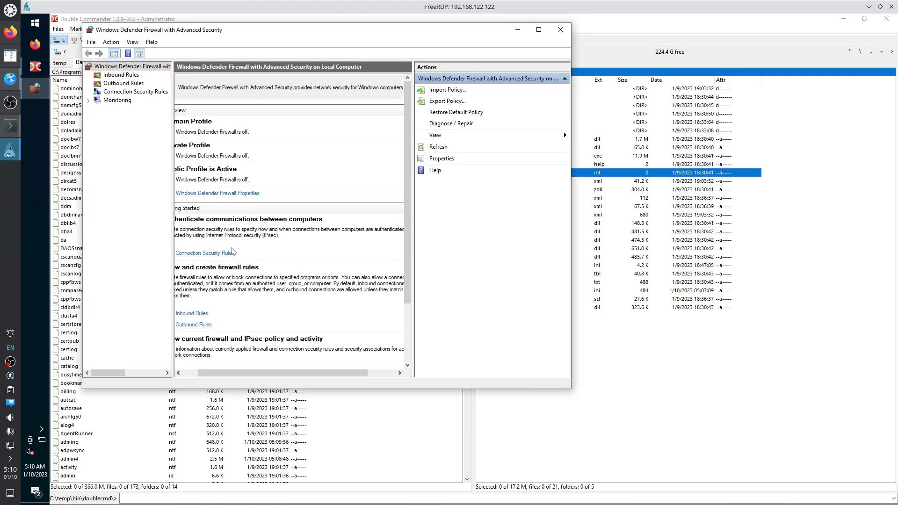
click(217, 193)
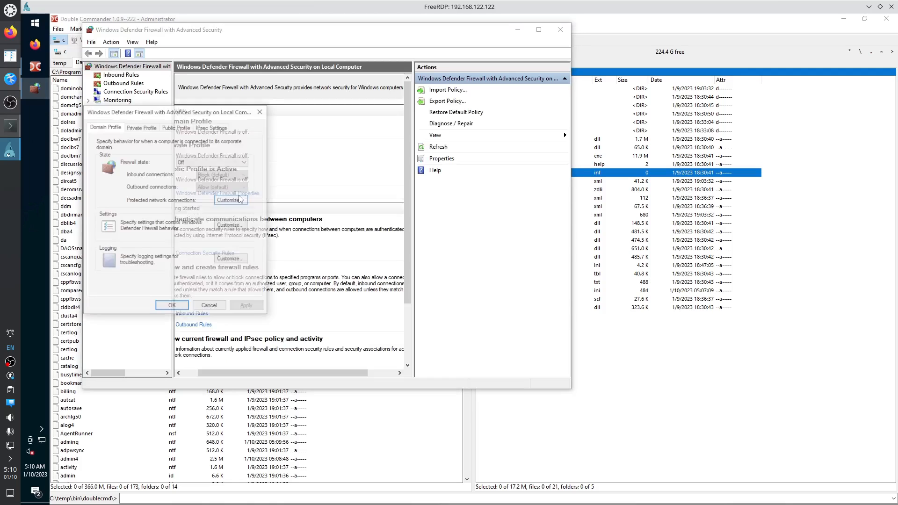
click(141, 127)
click(176, 127)
click(262, 111)
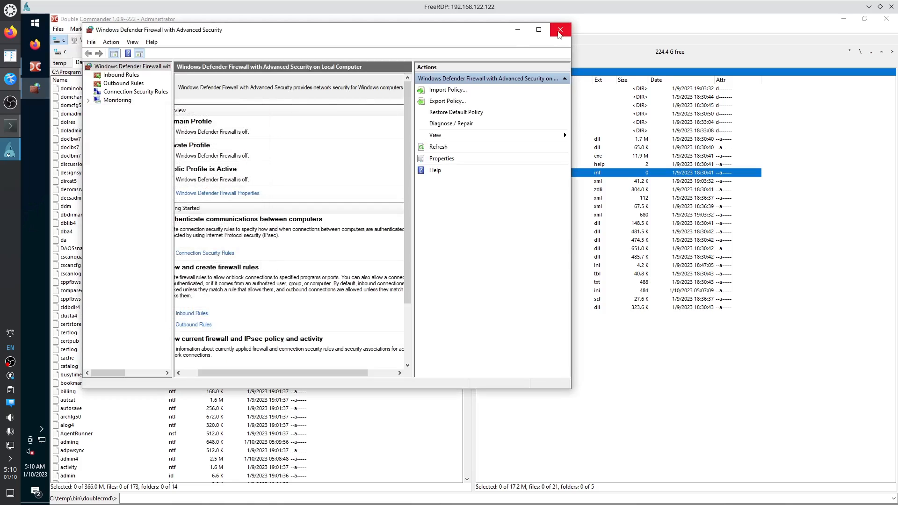
click(560, 29)
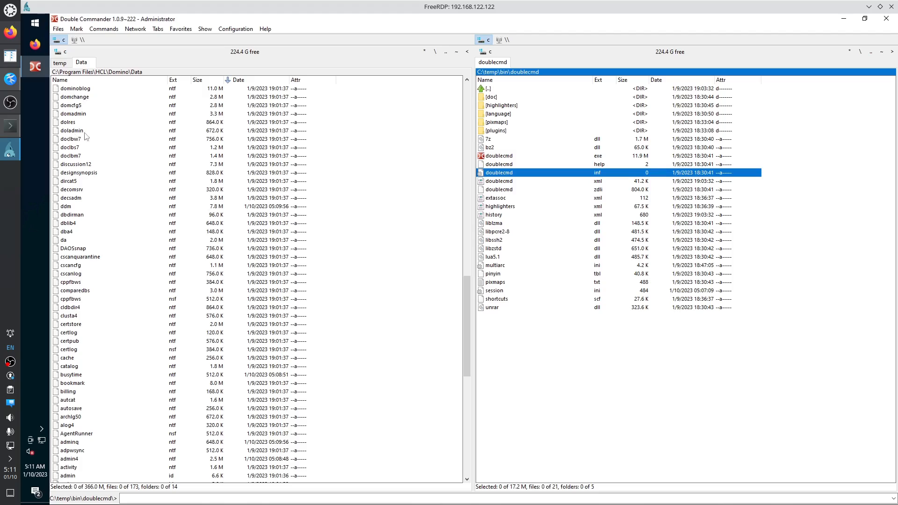
Open Task Manager from the taskbar and browse its Details list of running processes.
mouse_move(48, 66)
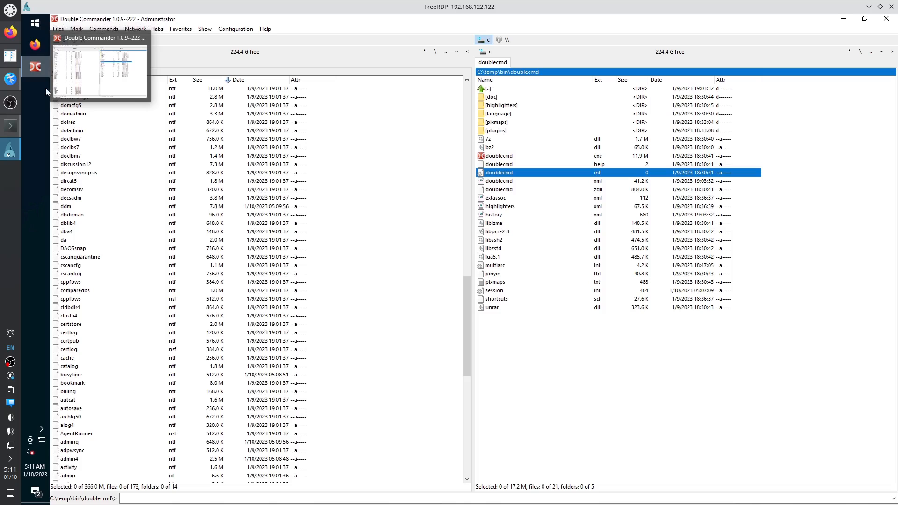
right_click(38, 110)
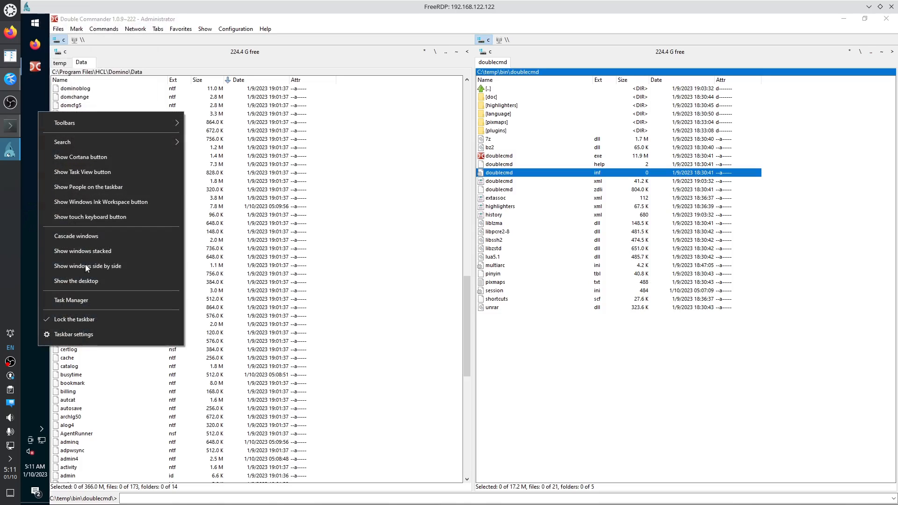
click(76, 300)
click(232, 69)
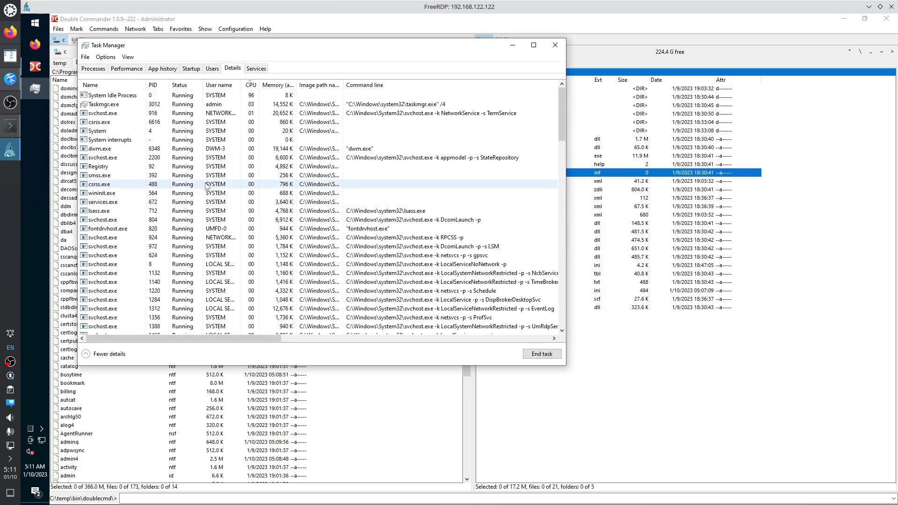
scroll(205, 187, down, 15)
scroll(205, 186, down, 10)
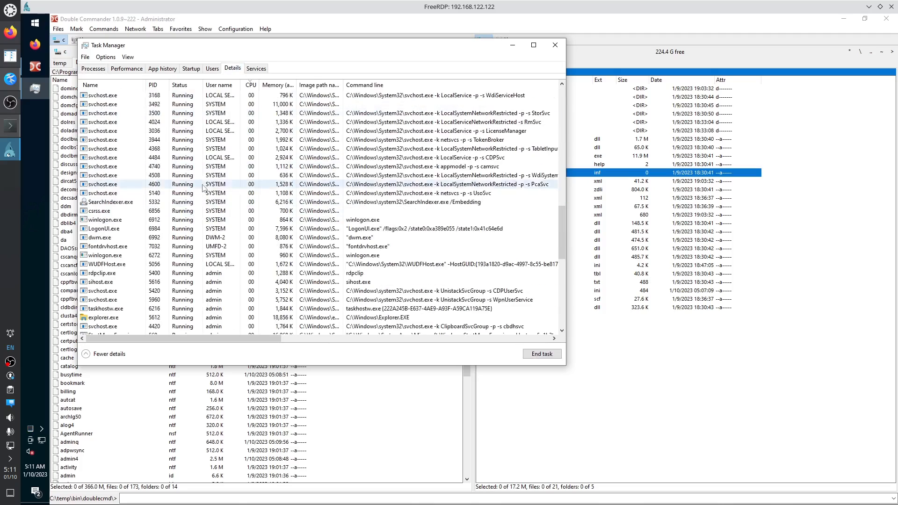
scroll(203, 189, up, 20)
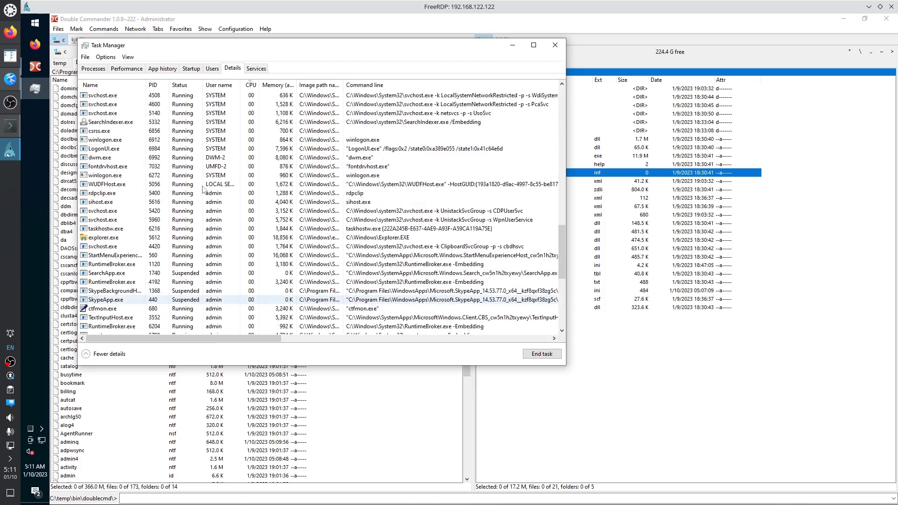
scroll(140, 192, up, 2)
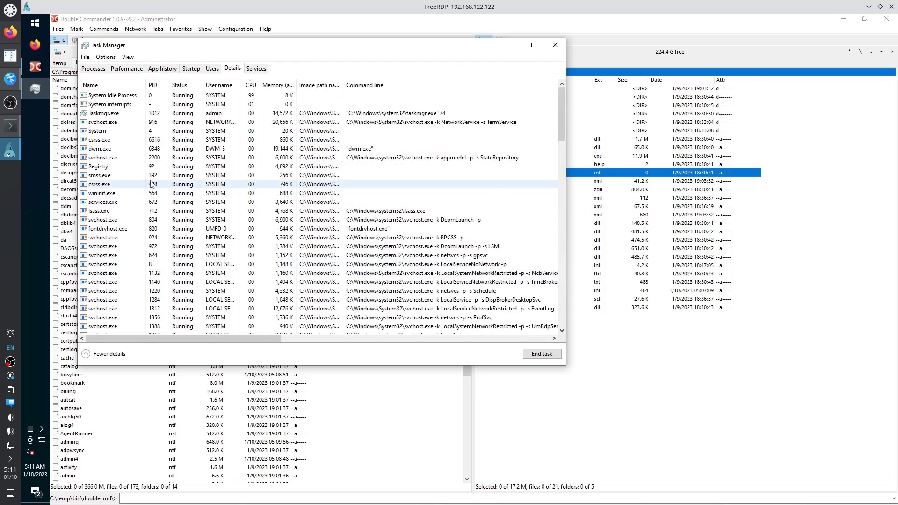
scroll(147, 186, down, 20)
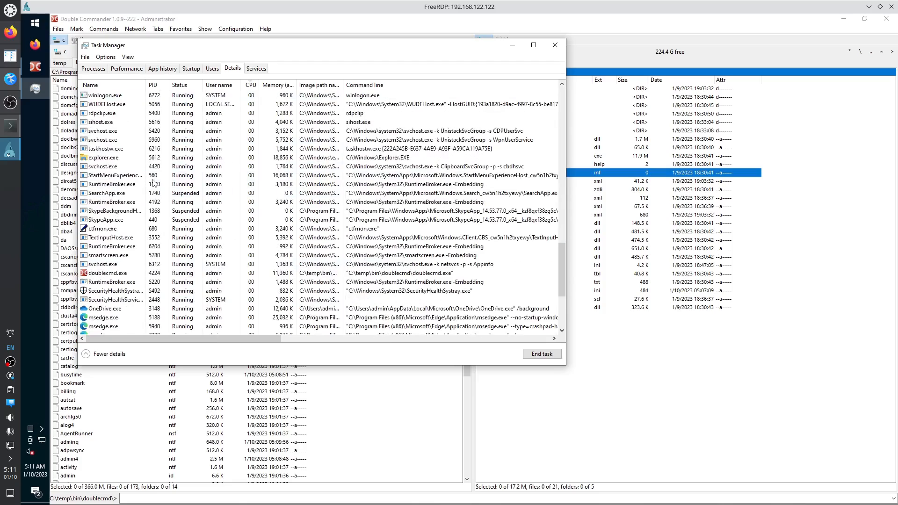
scroll(154, 183, down, 5)
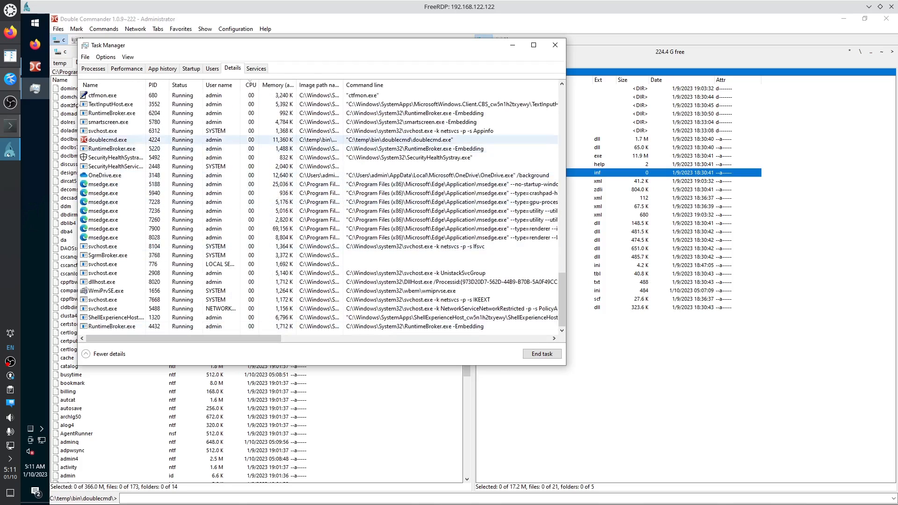
Filter Apps & features by 'one' and uninstall OneNote.
right_click(40, 26)
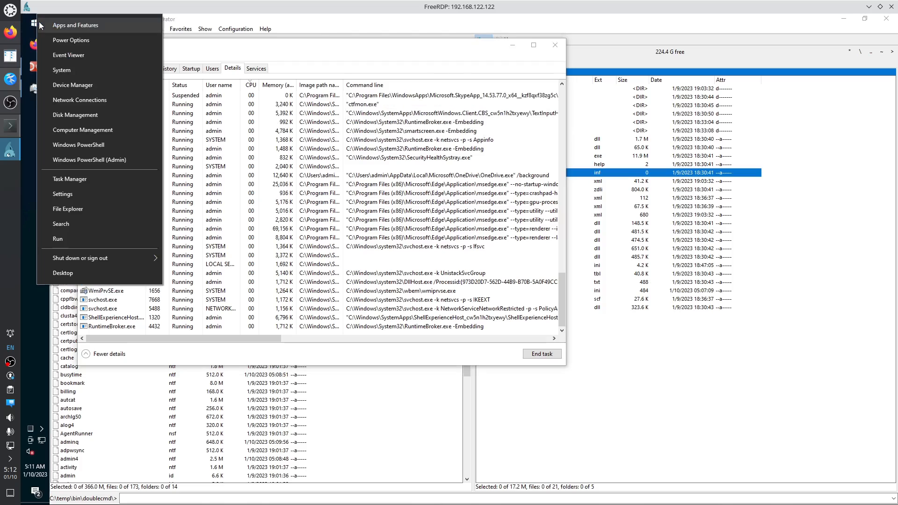
click(85, 25)
click(306, 253)
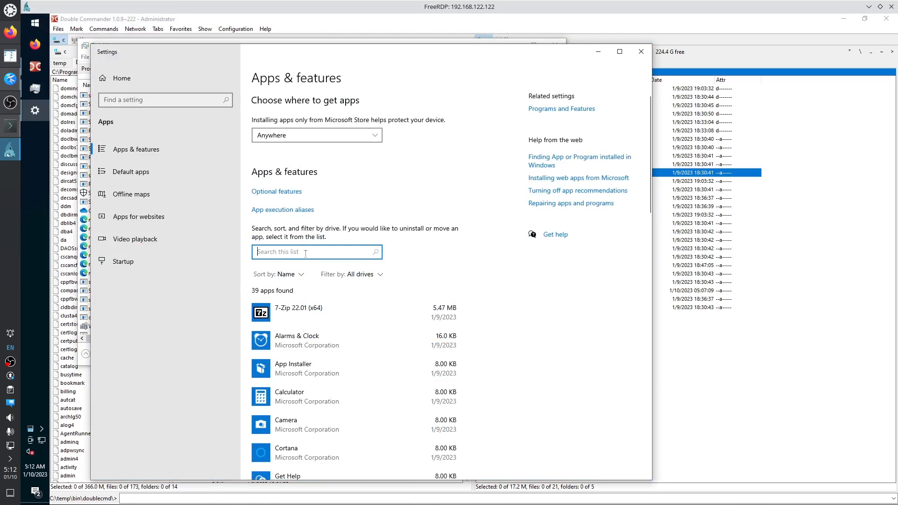
text(one)
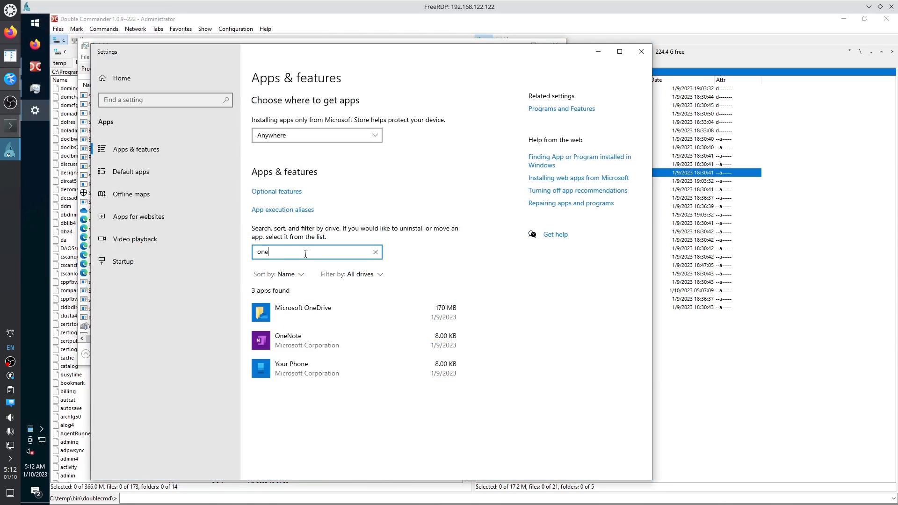
click(299, 348)
click(434, 379)
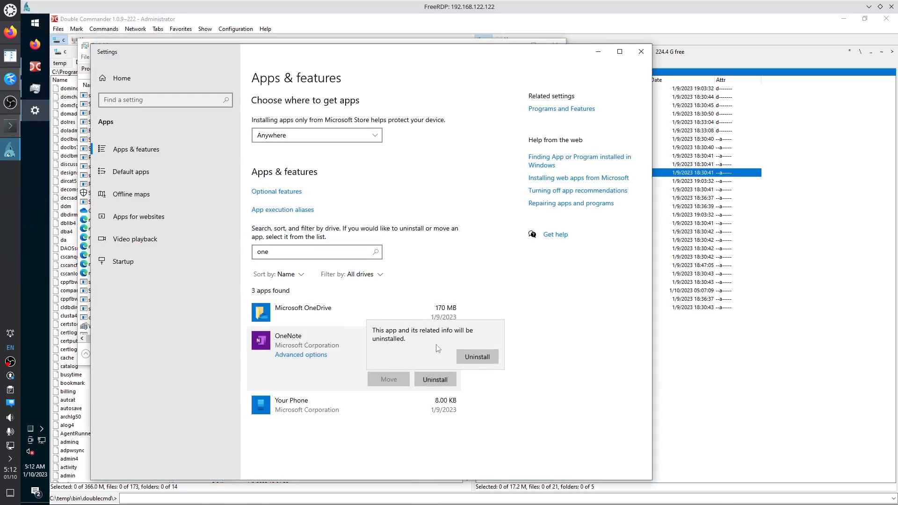
click(475, 355)
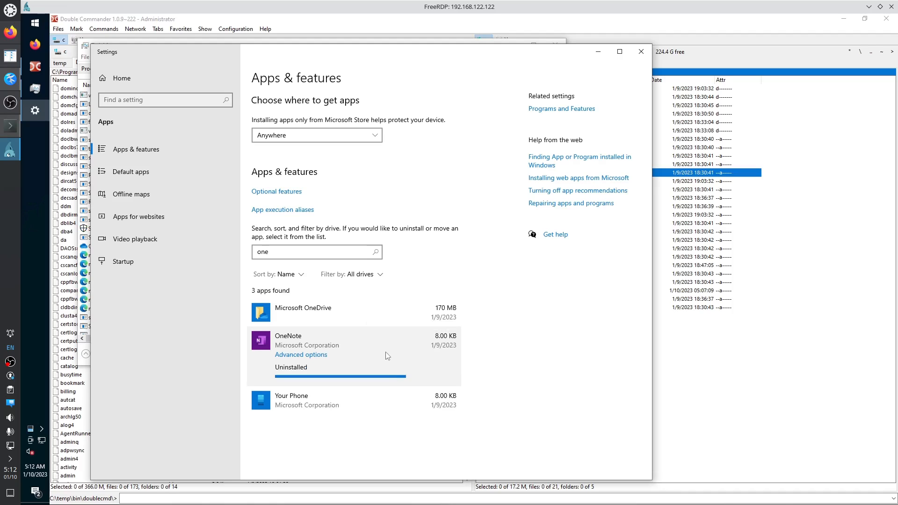
Uninstall Microsoft OneDrive, approving the administrator prompt.
click(314, 313)
click(435, 351)
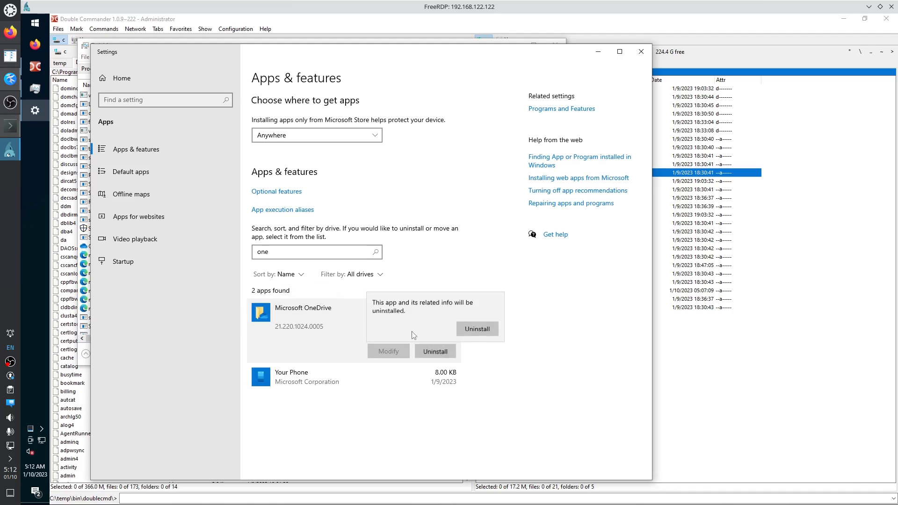
click(477, 330)
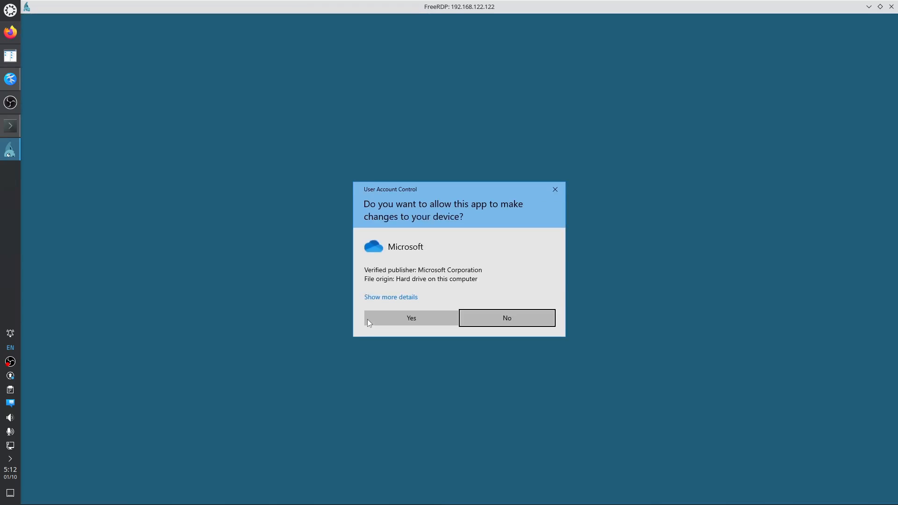
click(385, 316)
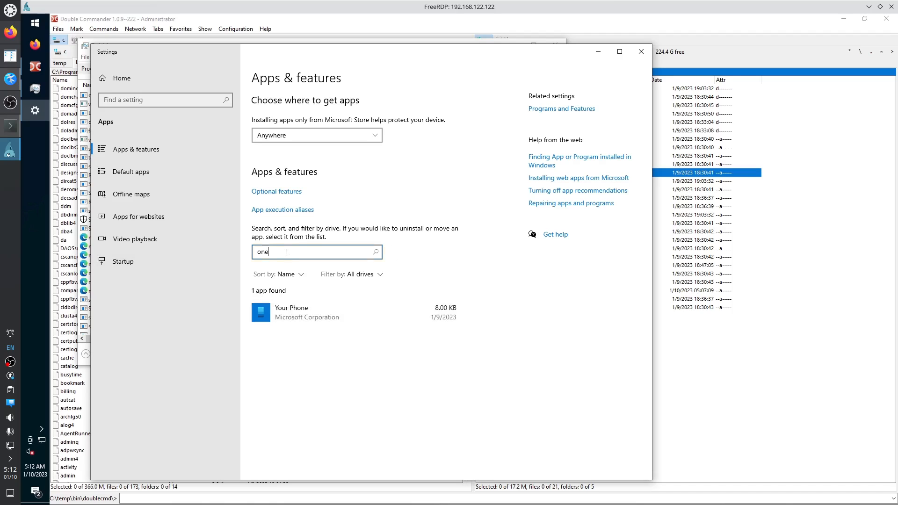
drag(299, 252, 235, 250)
Clear the search and uninstall Microsoft Solitaire Collection and Mixed Reality Portal.
key(BackSpace)
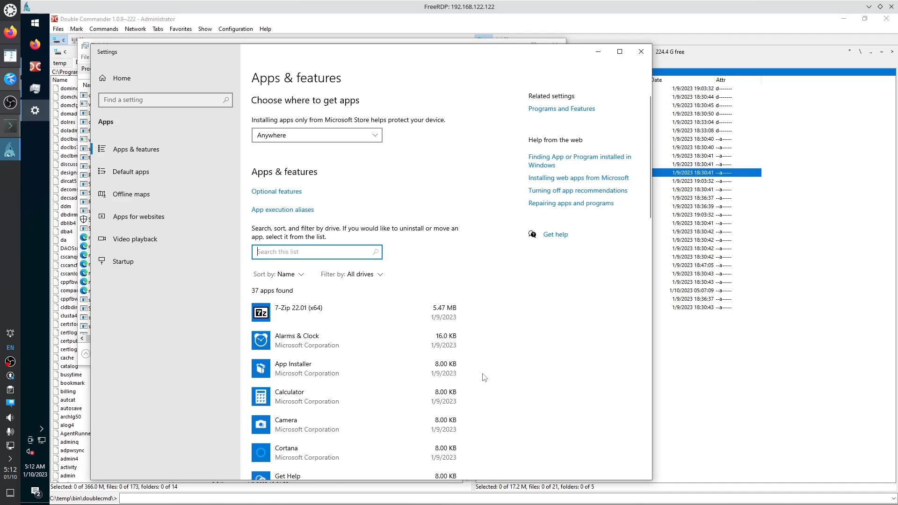
scroll(483, 376, down, 5)
scroll(482, 376, down, 4)
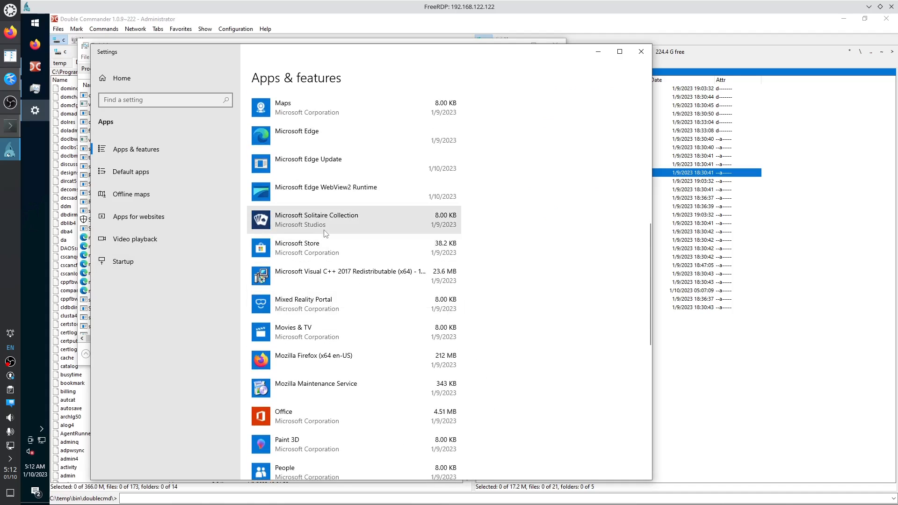
click(443, 219)
click(437, 258)
click(473, 238)
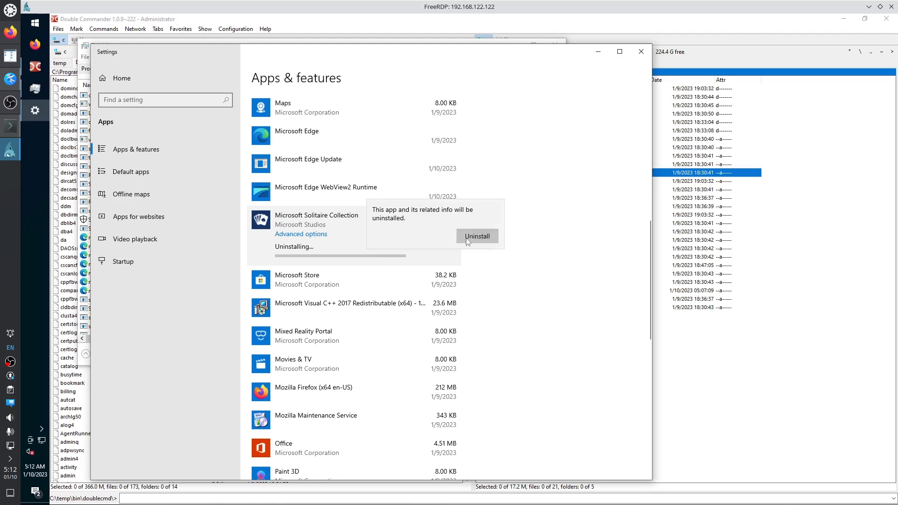
click(343, 336)
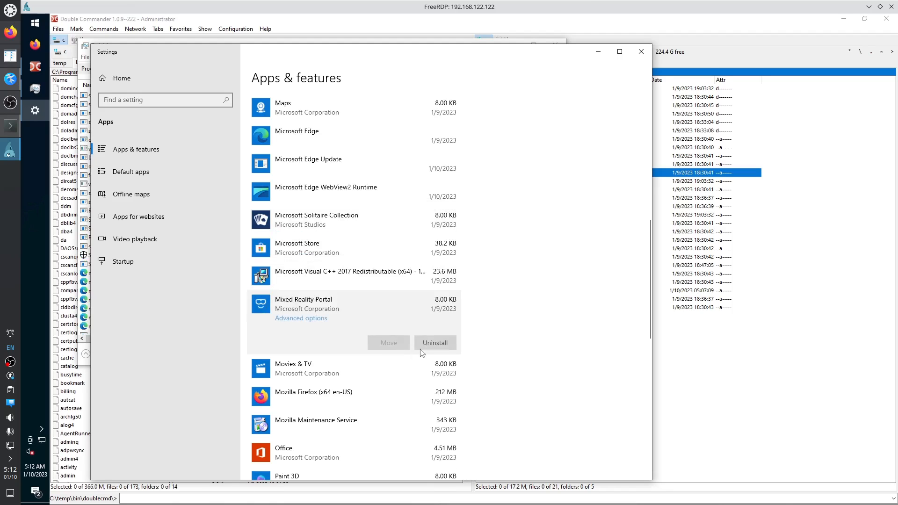
click(433, 343)
click(478, 321)
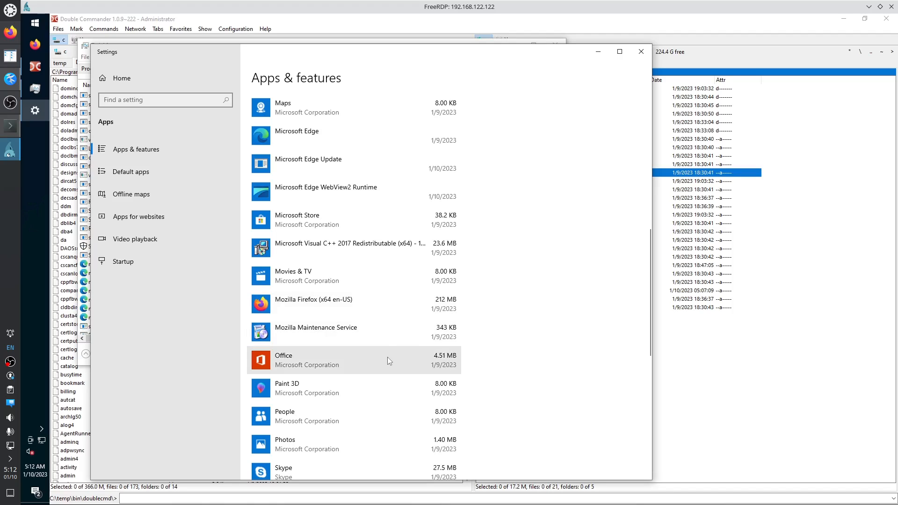
Uninstall Paint 3D, Spotify Music and Snip & Sketch.
click(367, 389)
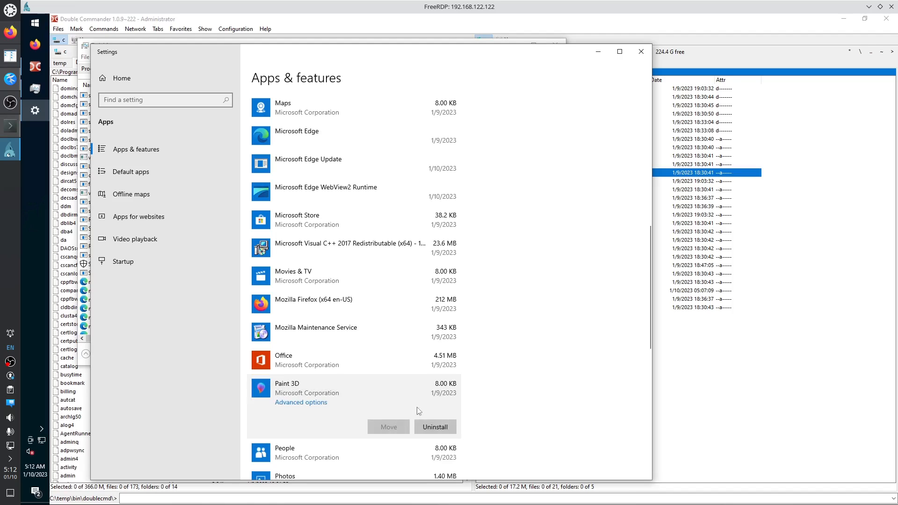
click(431, 427)
click(473, 402)
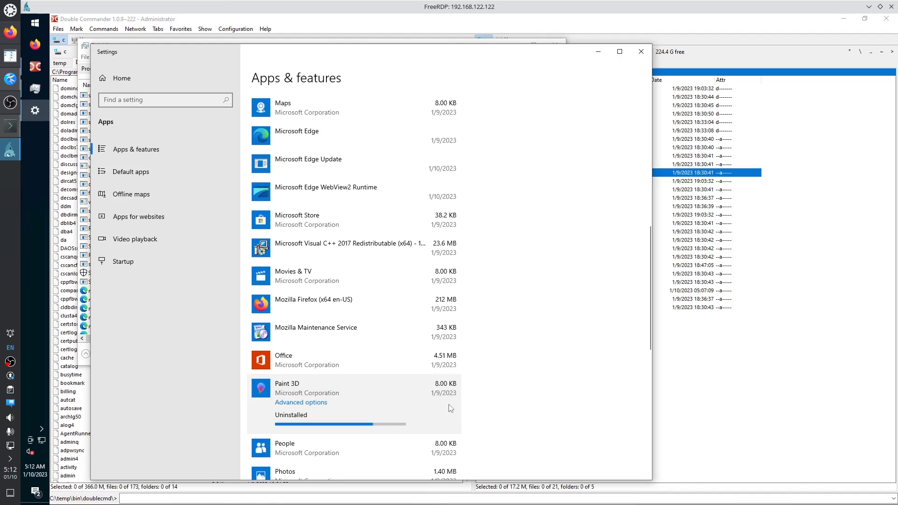
scroll(518, 353, down, 3)
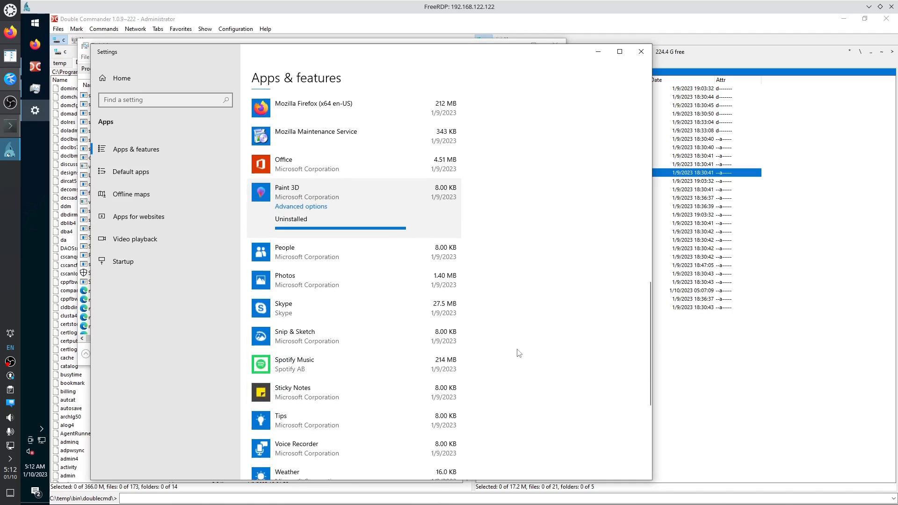
click(387, 309)
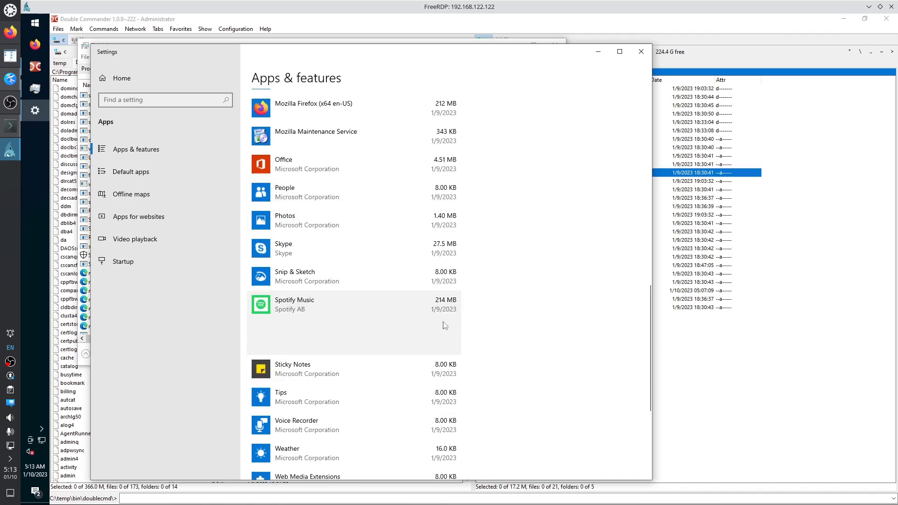
click(435, 343)
click(473, 324)
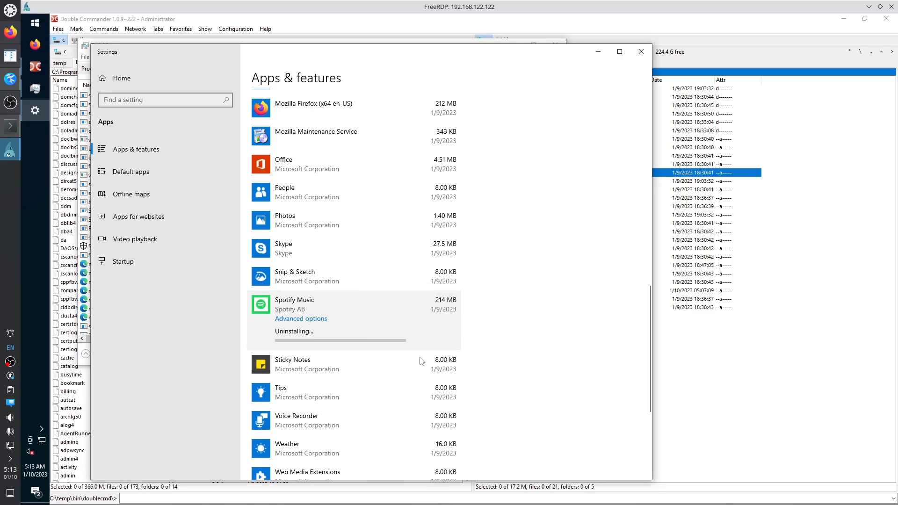
click(402, 277)
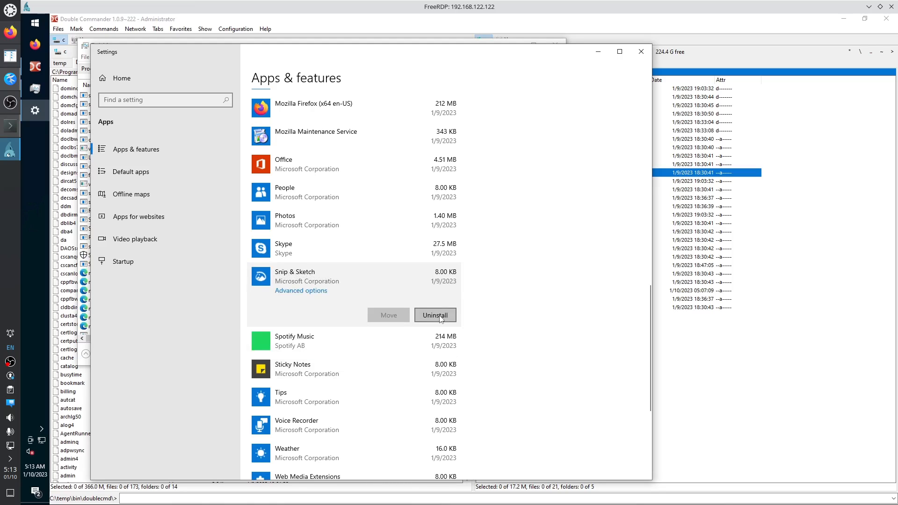
click(448, 315)
click(473, 295)
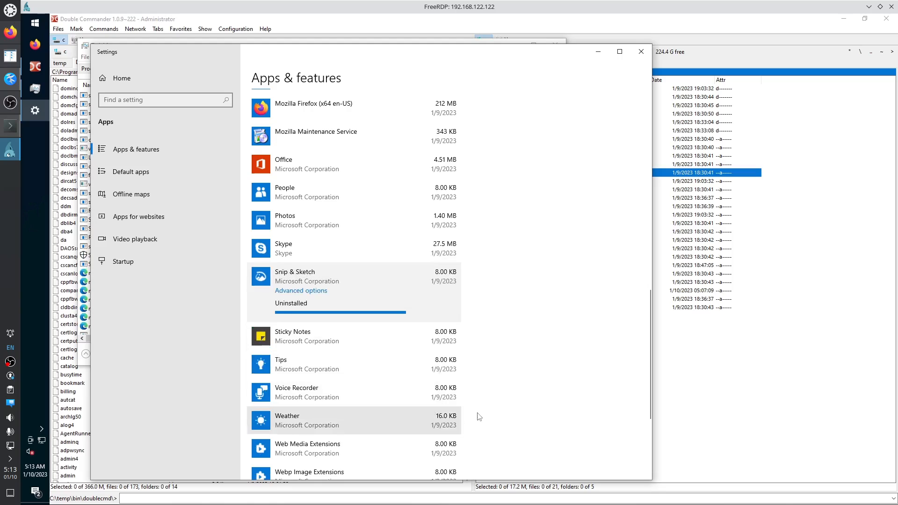
Uninstall Xbox Live and the Xbox app.
scroll(422, 356, down, 3)
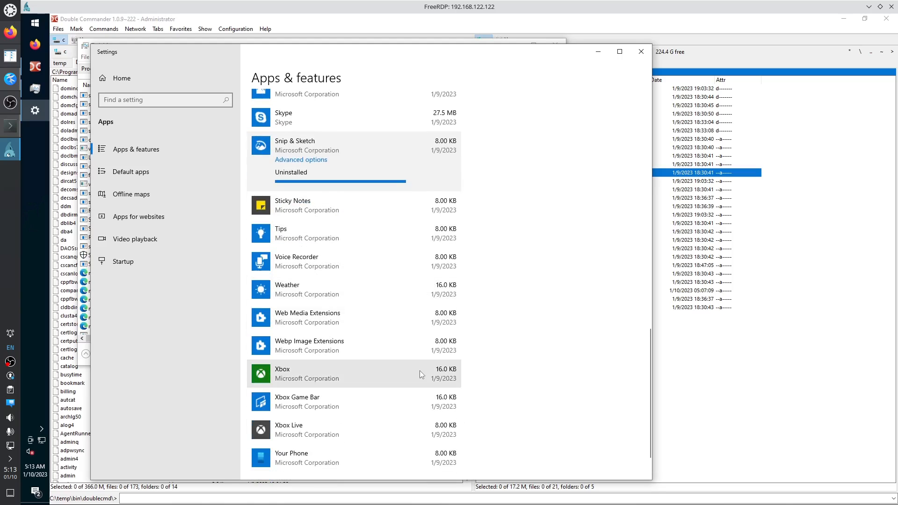
click(400, 407)
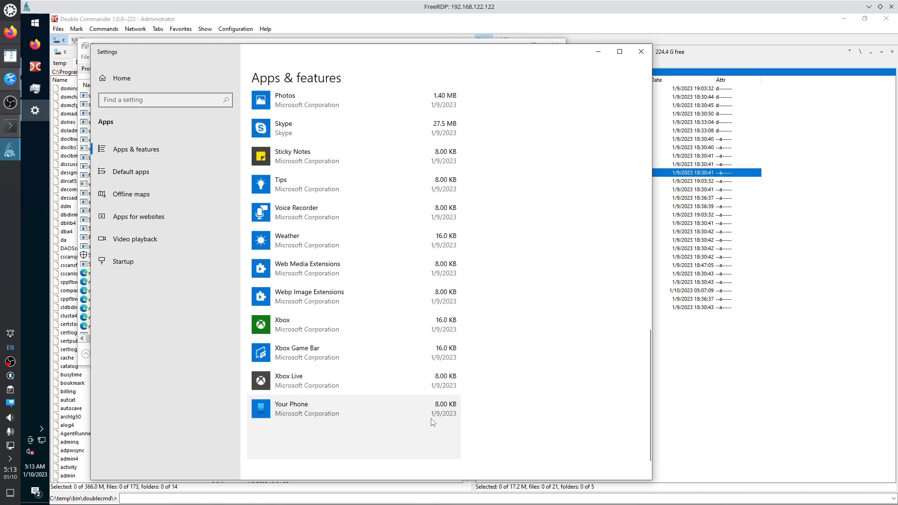
click(412, 376)
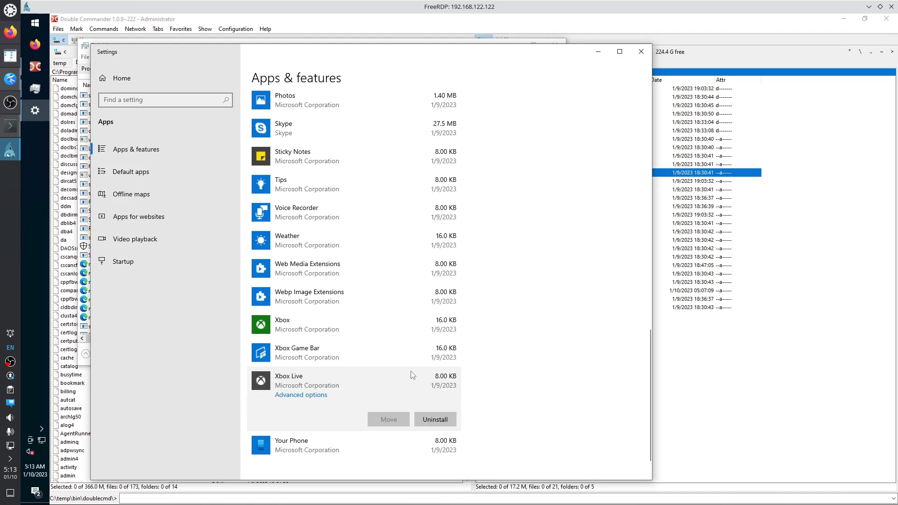
click(437, 422)
click(465, 399)
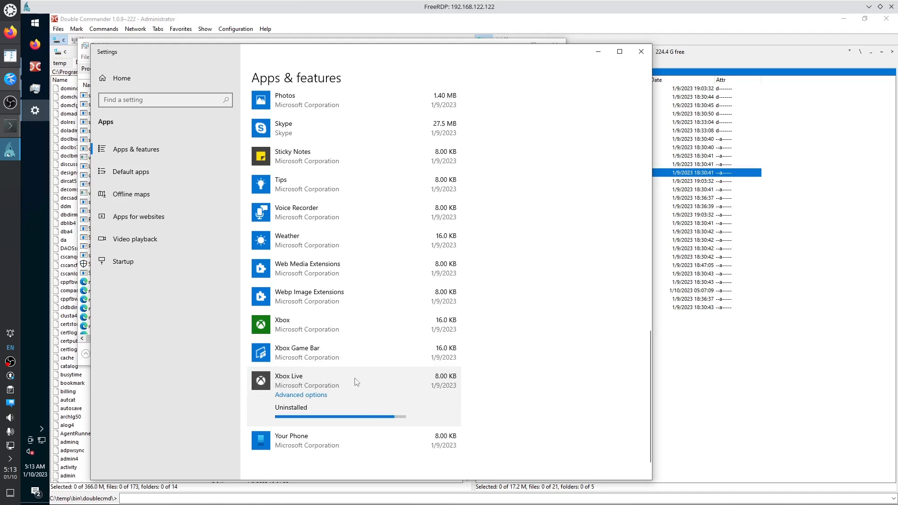
click(359, 357)
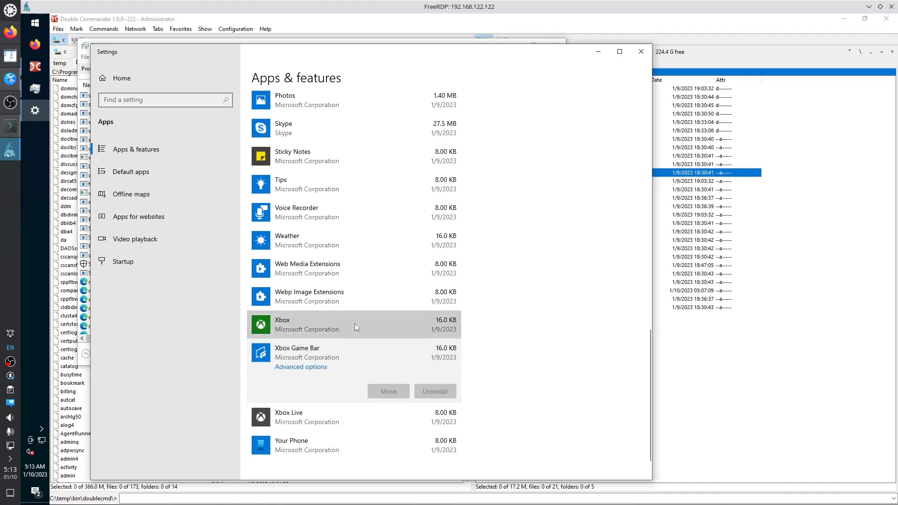
click(389, 331)
click(435, 364)
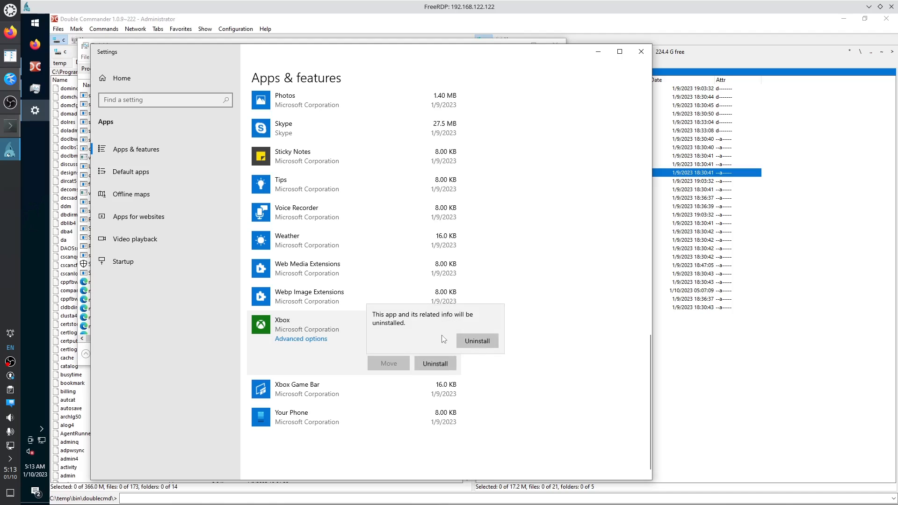
click(466, 343)
Uninstall Weather, Skype and Office.
click(344, 245)
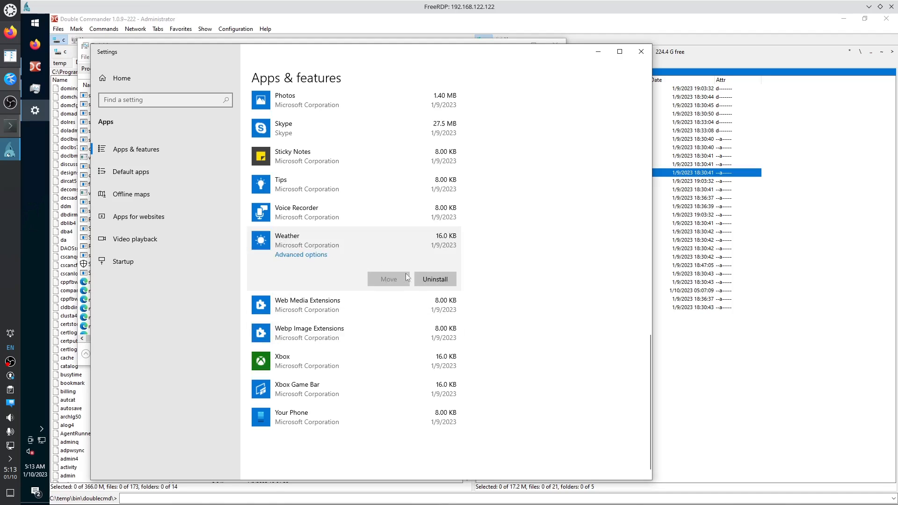
click(430, 284)
click(475, 254)
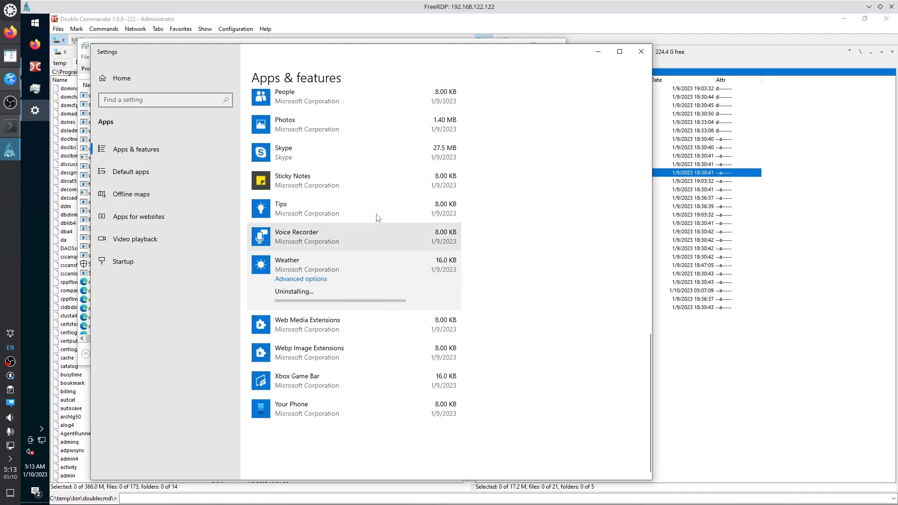
click(341, 158)
click(436, 190)
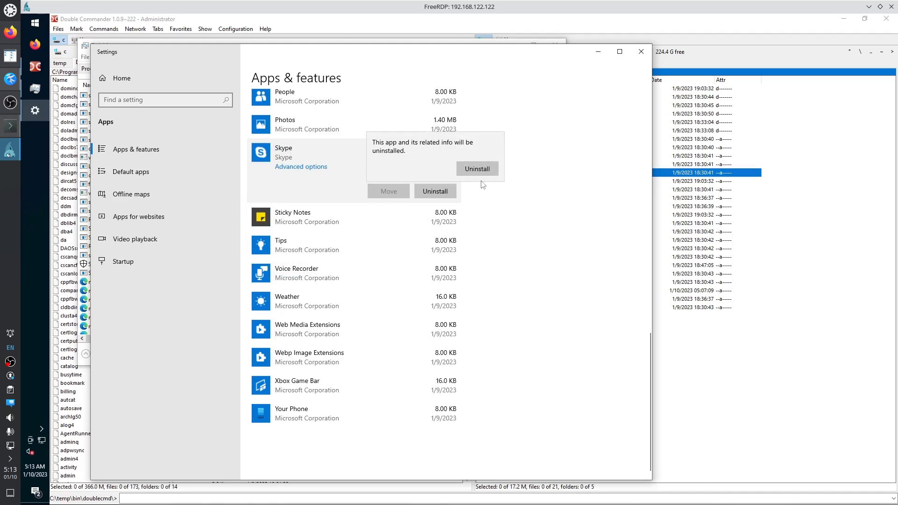
key(Return)
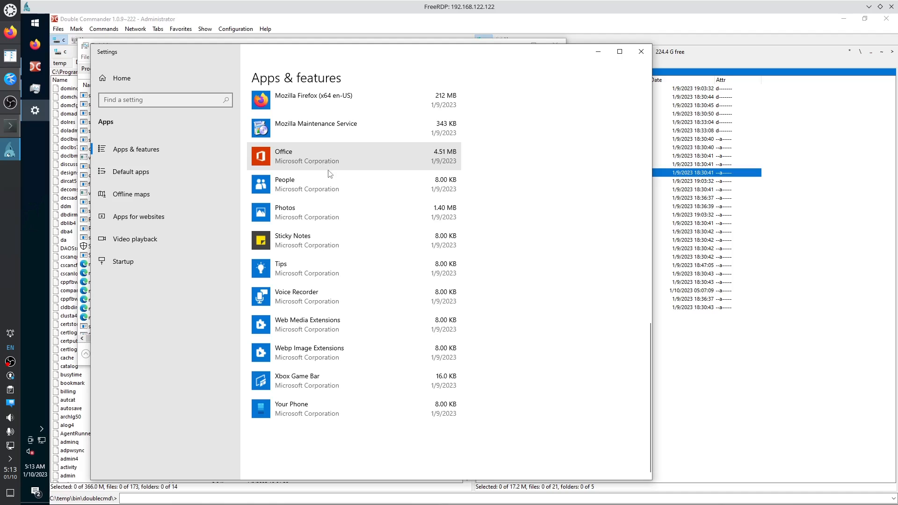
click(366, 161)
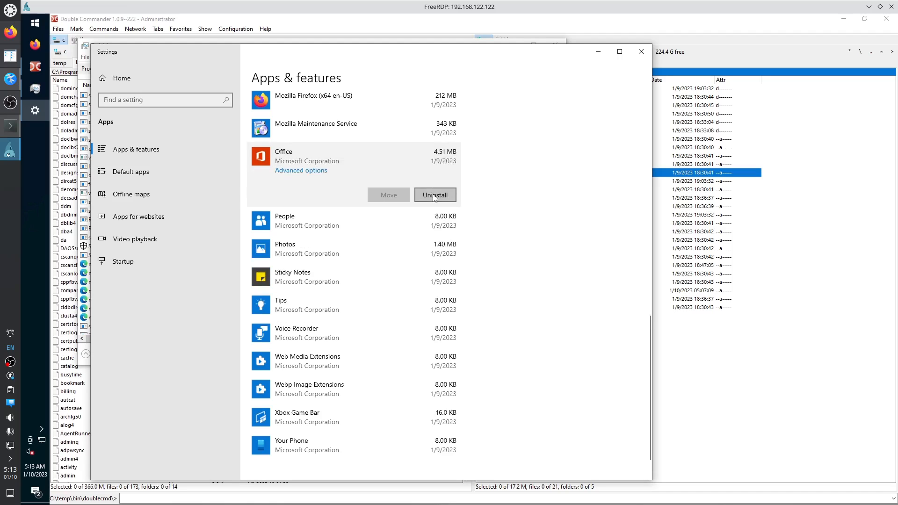
click(435, 196)
click(471, 183)
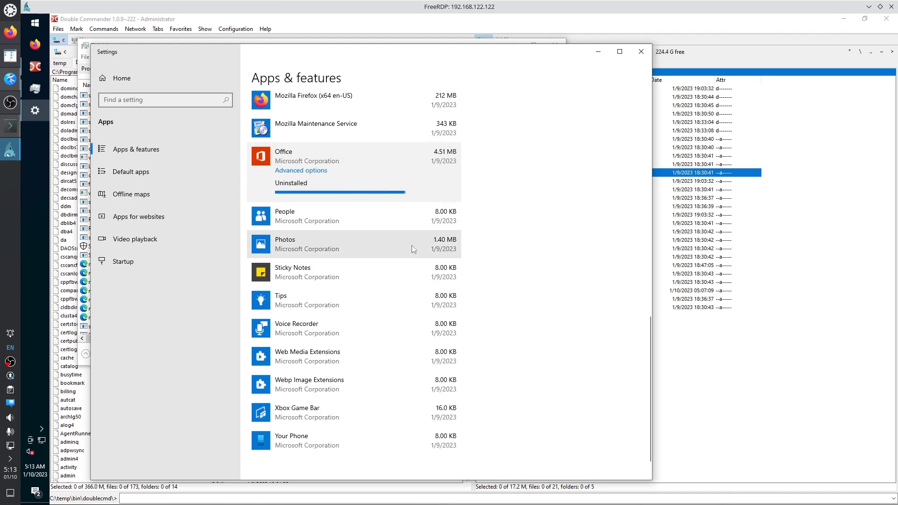
Uninstall Sticky Notes, look over the remaining apps, and close Settings.
click(365, 271)
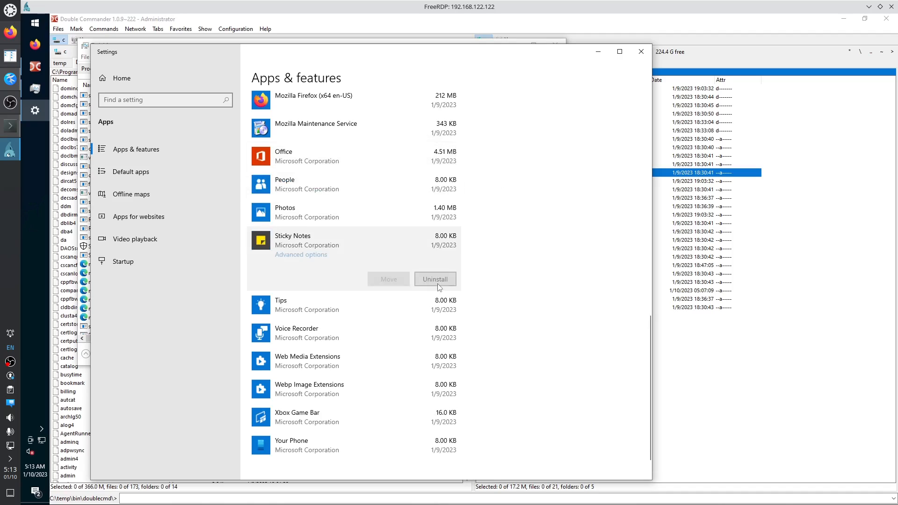
click(438, 279)
click(454, 257)
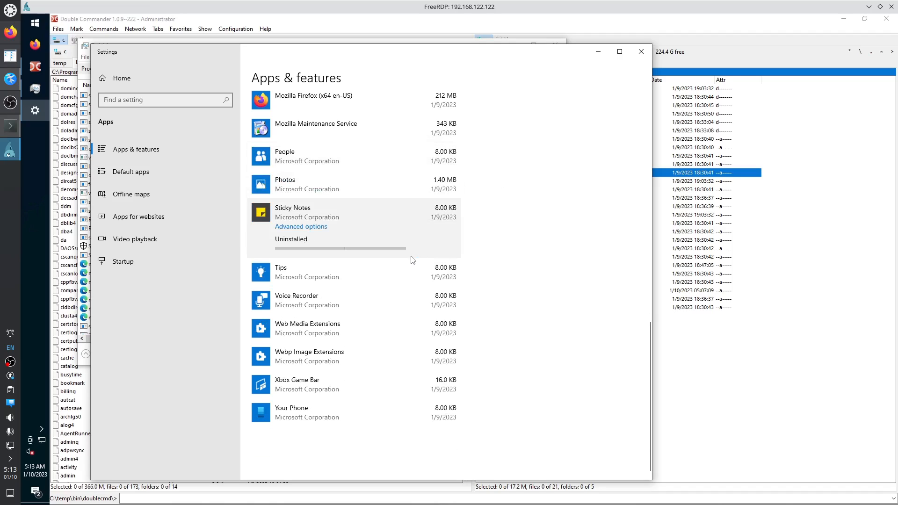
scroll(355, 255, up, 15)
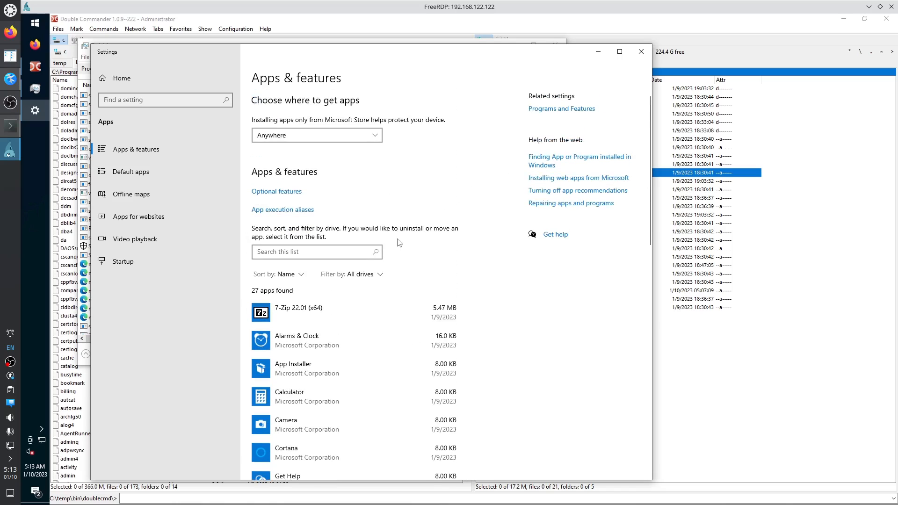
scroll(387, 247, down, 5)
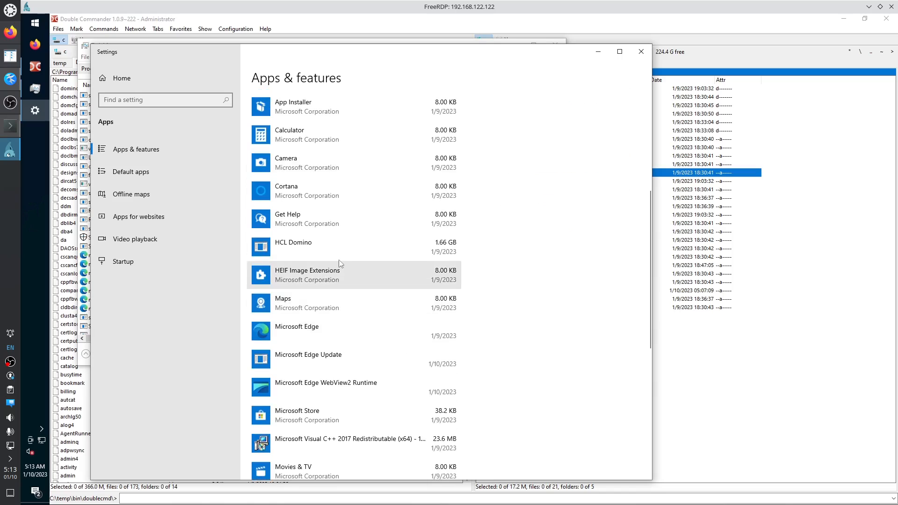
scroll(322, 242, down, 3)
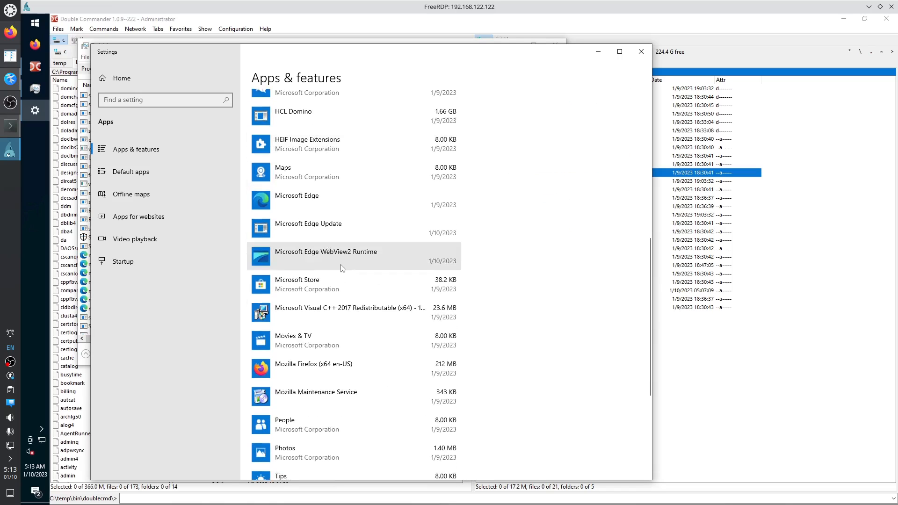
scroll(325, 369, down, 3)
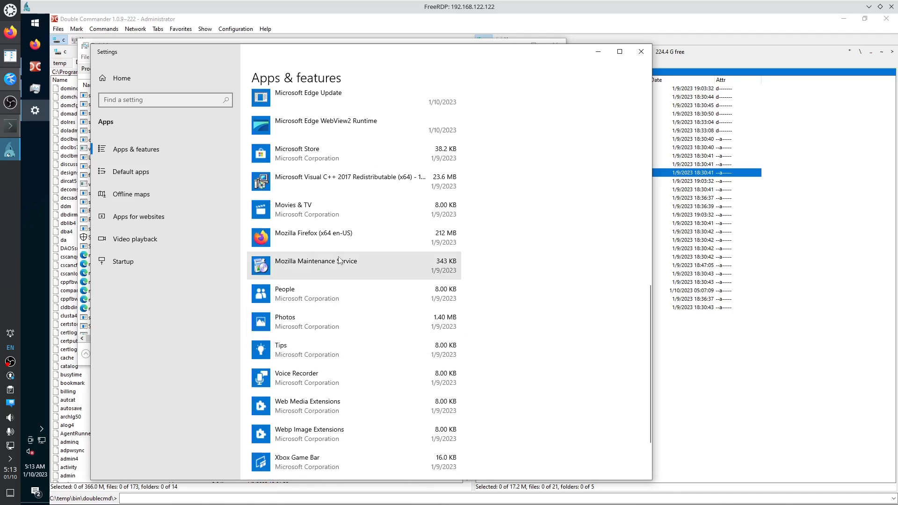
scroll(323, 337, up, 12)
scroll(323, 327, down, 9)
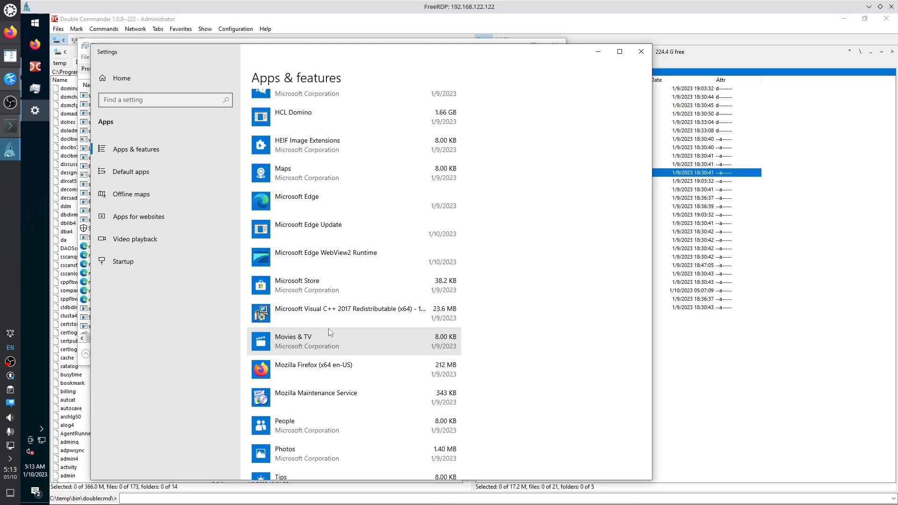
scroll(329, 330, down, 5)
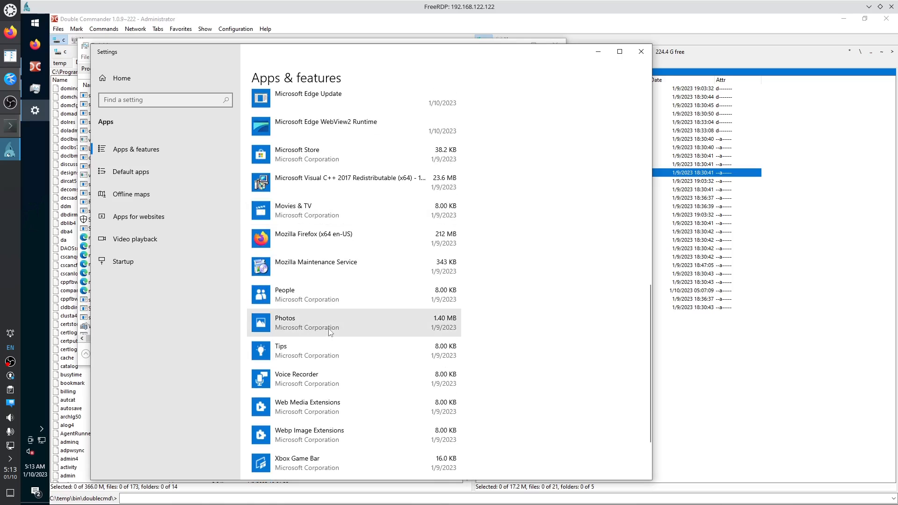
click(641, 56)
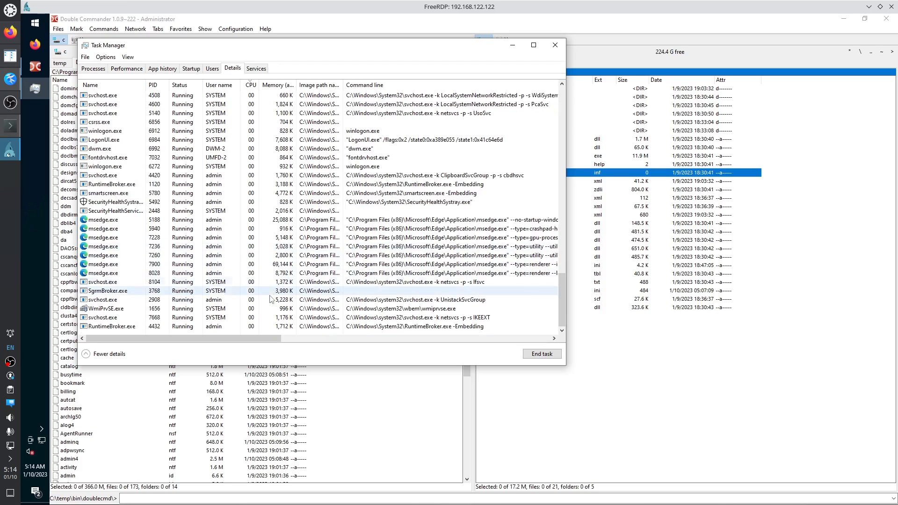
Switch Task Manager to Performance and select the Disk 0 (C:) graphs.
click(135, 69)
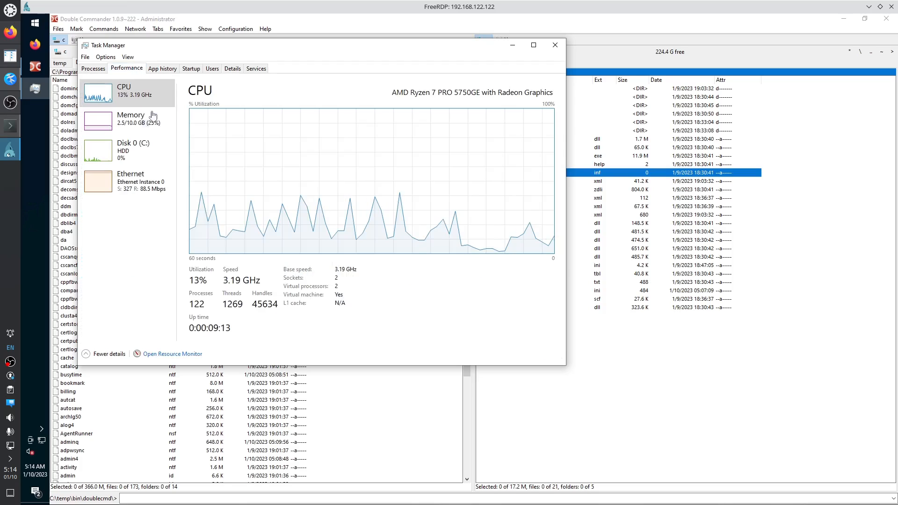
click(174, 148)
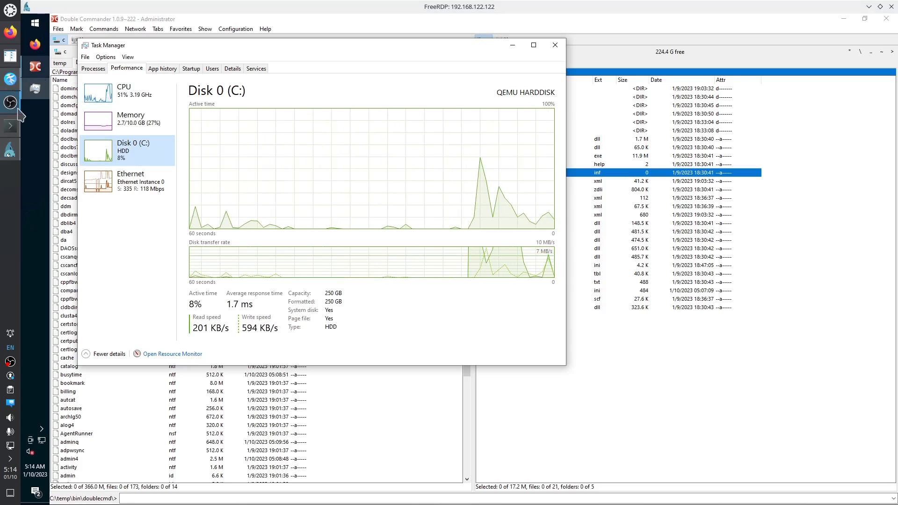
Launch Virtual Machine Manager via 'virt' and open the domino12comp VM.
click(12, 11)
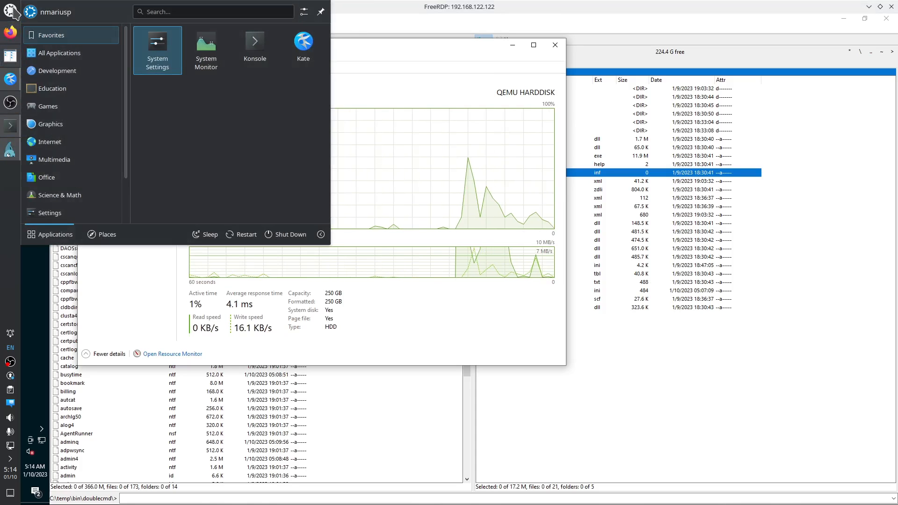
text(virt)
key(Return)
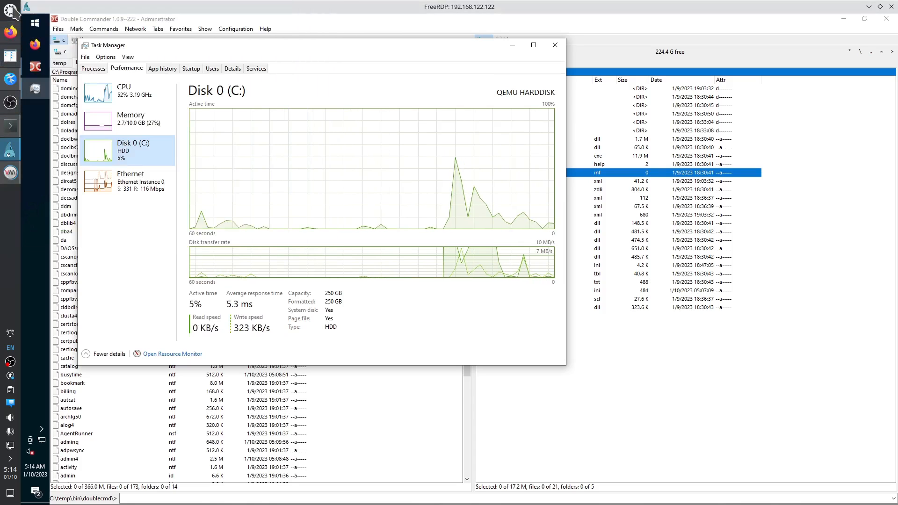
click(302, 213)
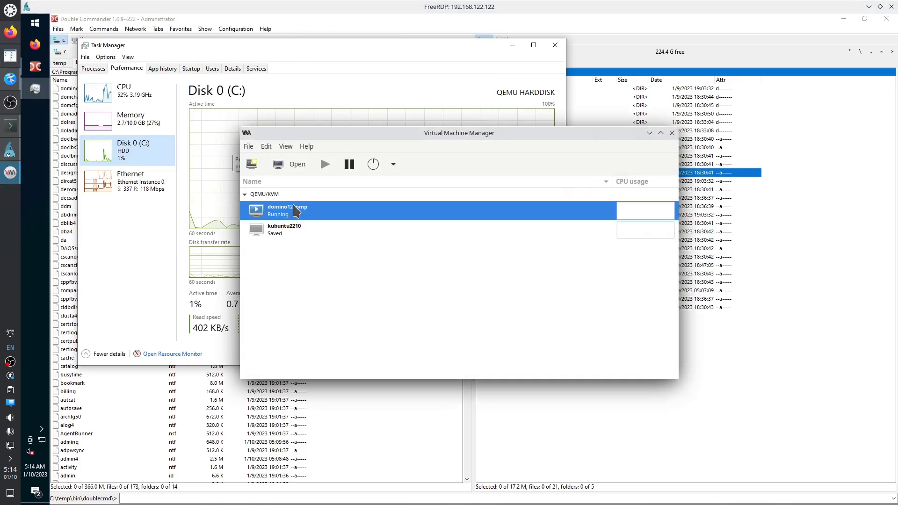
double_click(303, 216)
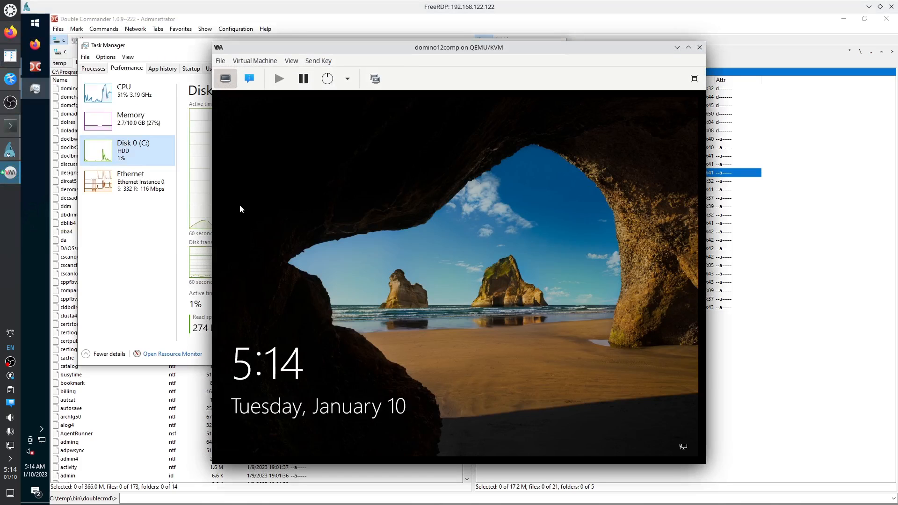
Inspect the SATA Disk 1 advanced options and the NIC settings, then close the VM window.
click(251, 80)
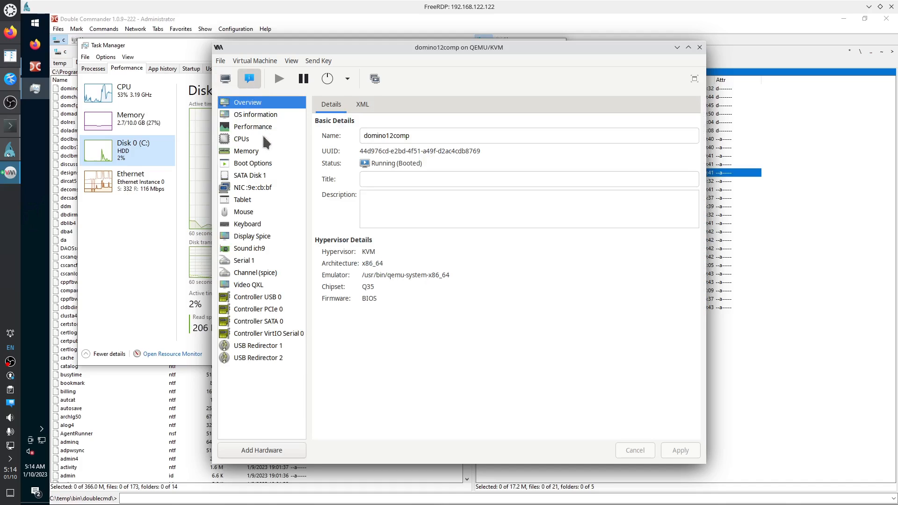
click(258, 176)
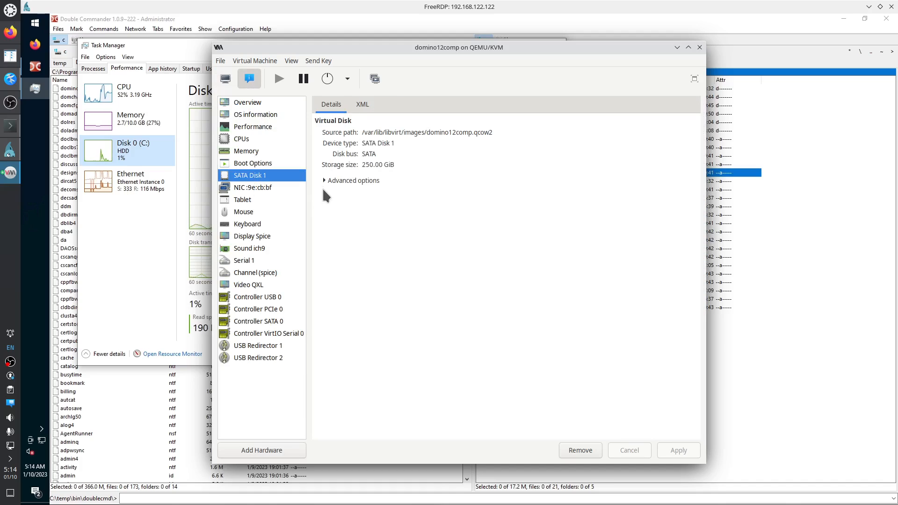
click(325, 181)
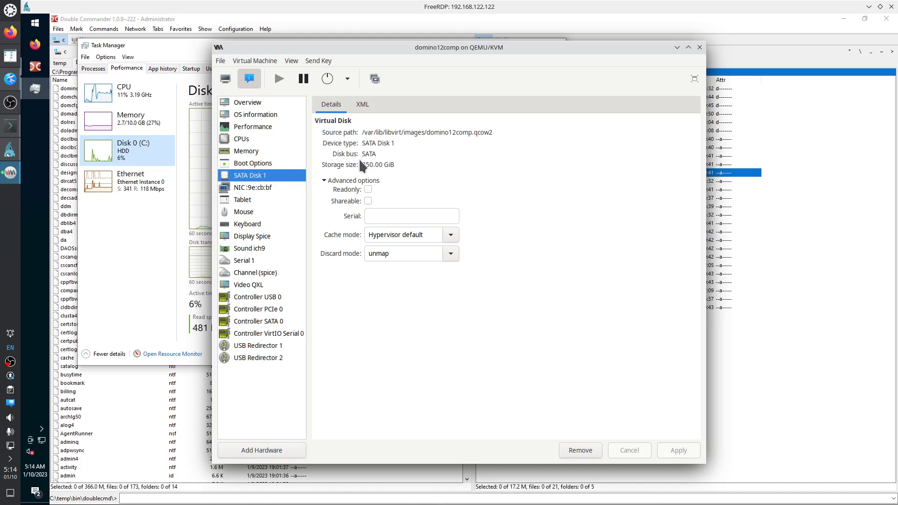
click(281, 191)
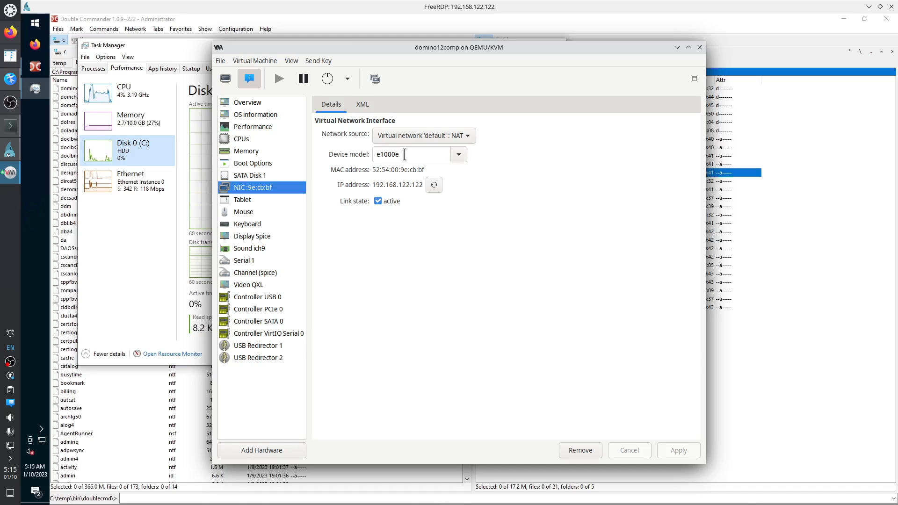
click(700, 47)
Check Task Manager's Memory and CPU graphs, then return to the guest session in Virtual Machine Manager.
click(173, 243)
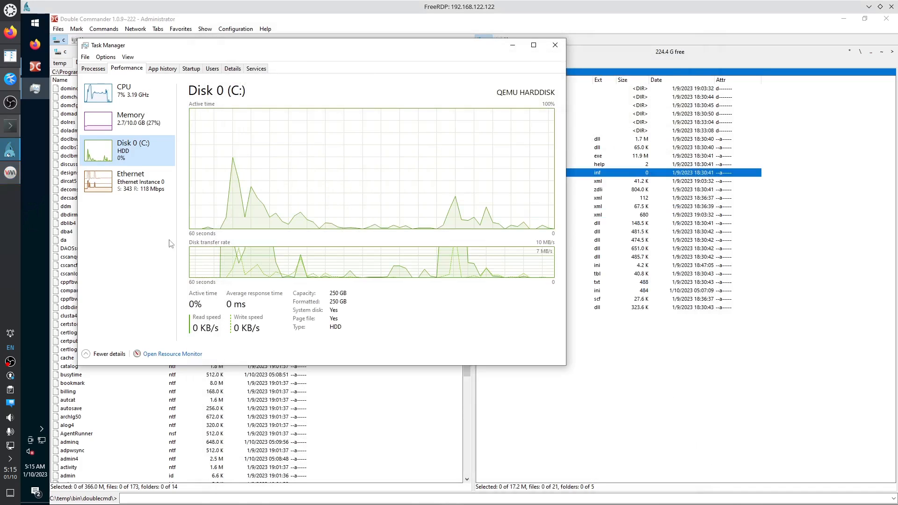
click(139, 129)
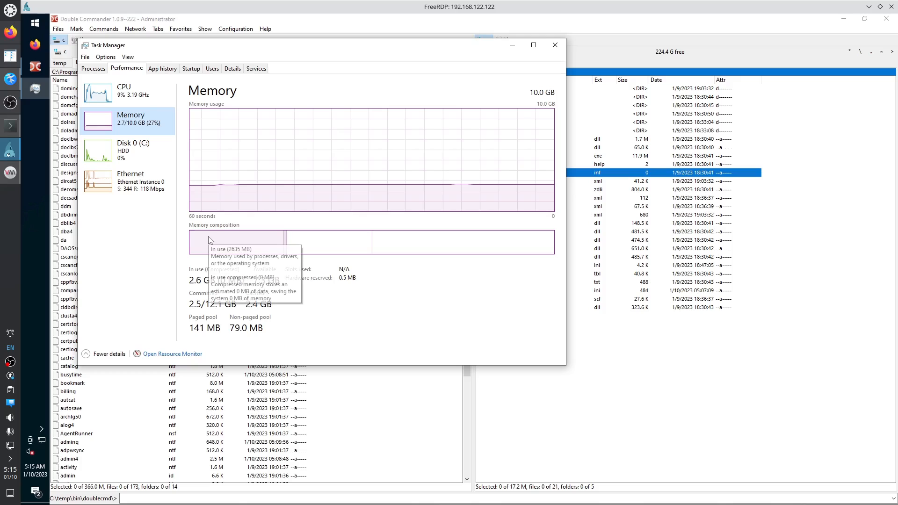
click(129, 92)
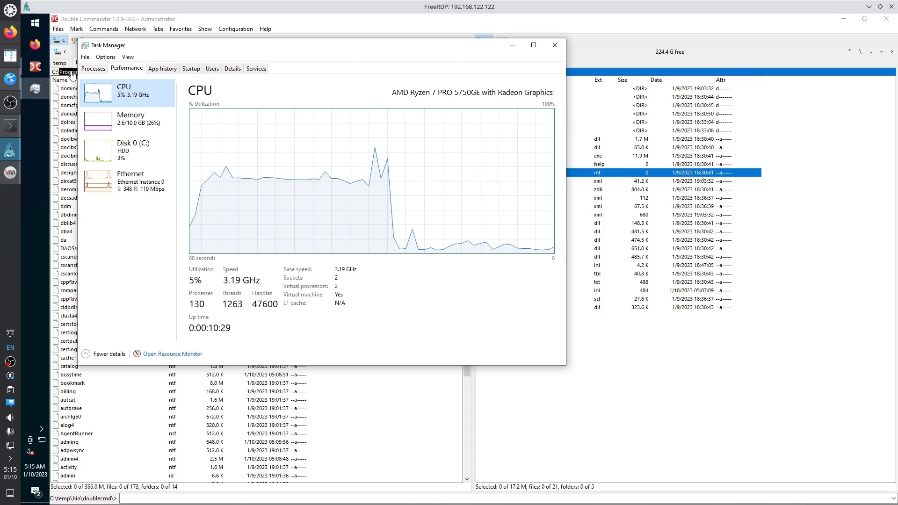
click(10, 172)
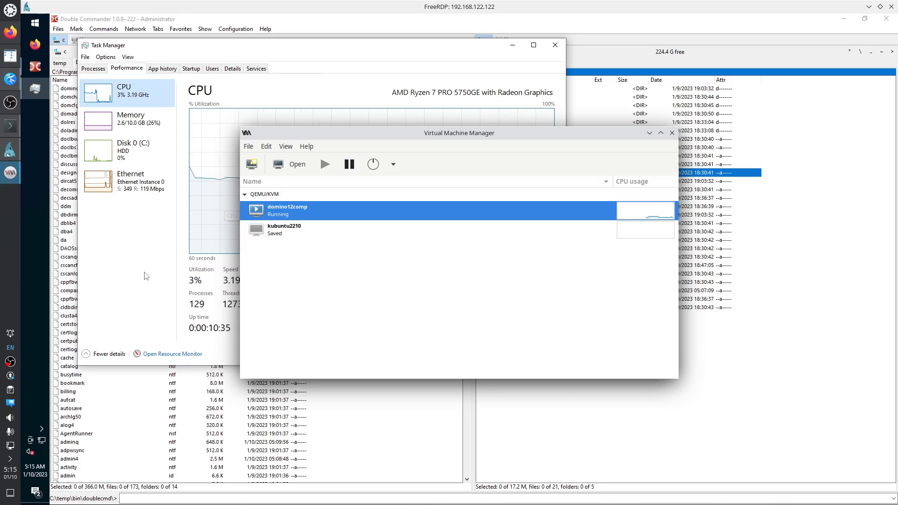
click(135, 257)
Shut down the Windows guest from the Start menu's power options.
key(super)
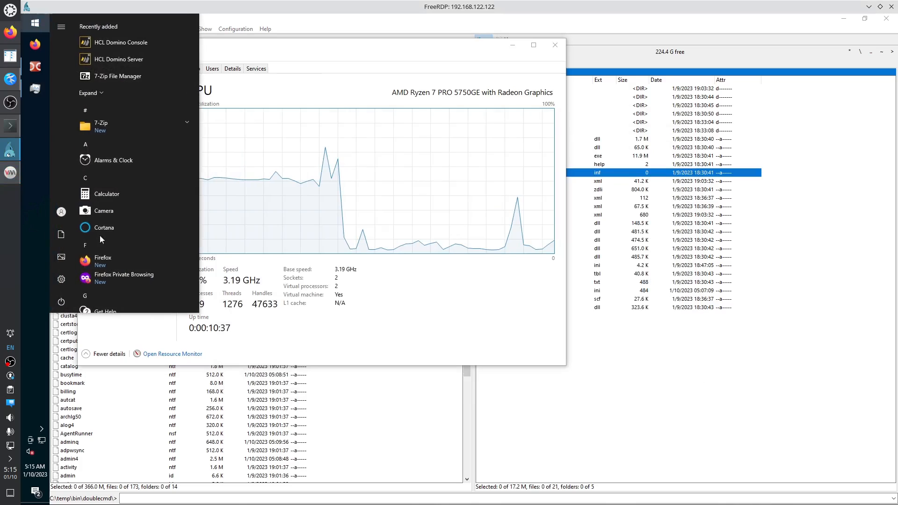
click(62, 303)
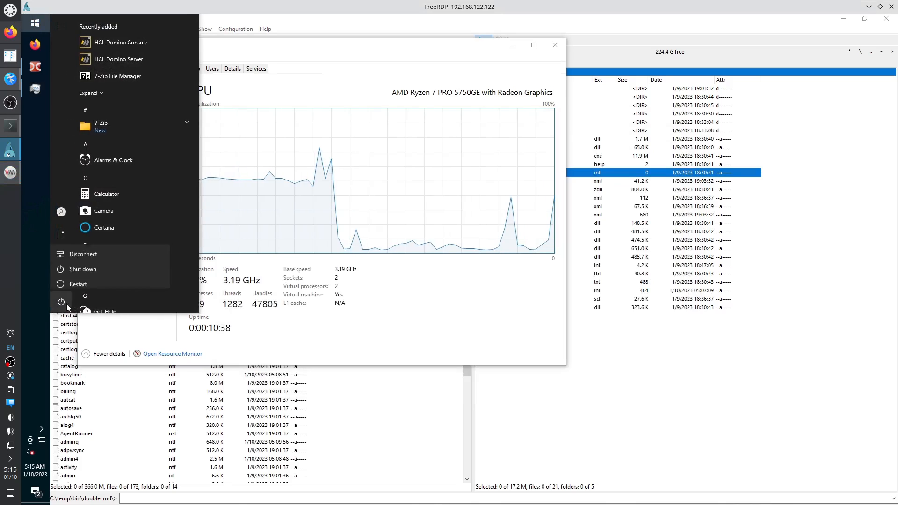
click(83, 265)
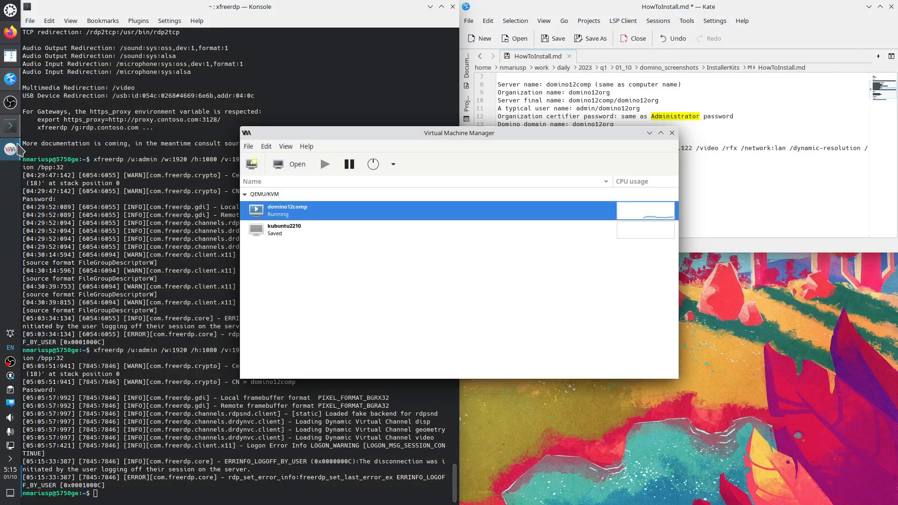
Open domino12comp's CPUs XML and highlight the host-passthrough mode and 15 vCPU lines.
click(293, 239)
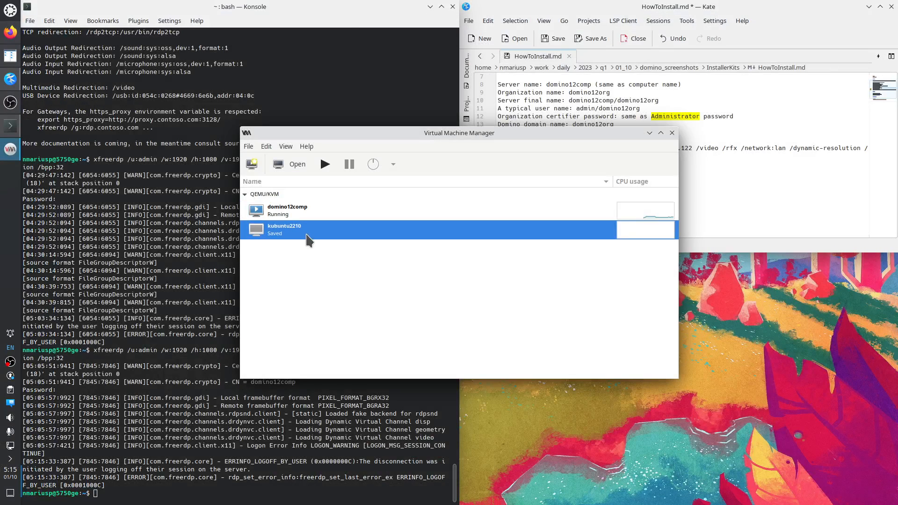
right_click(298, 211)
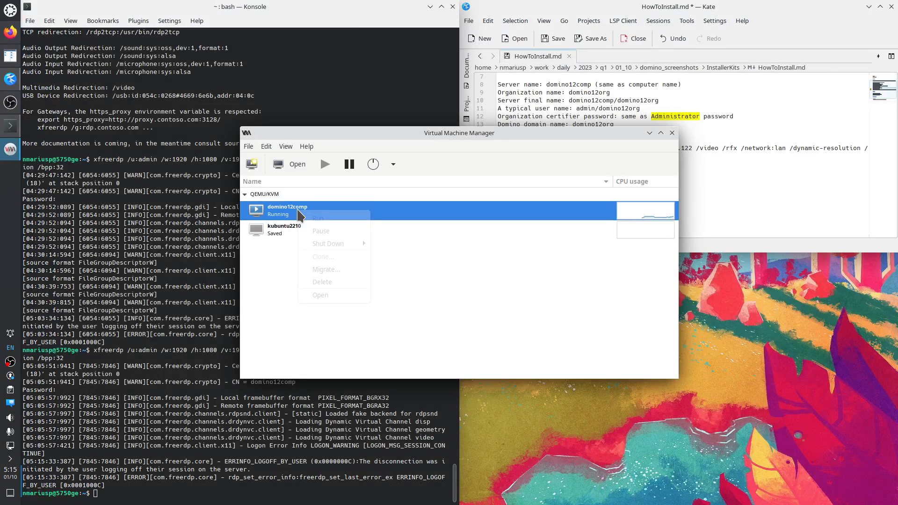
click(321, 295)
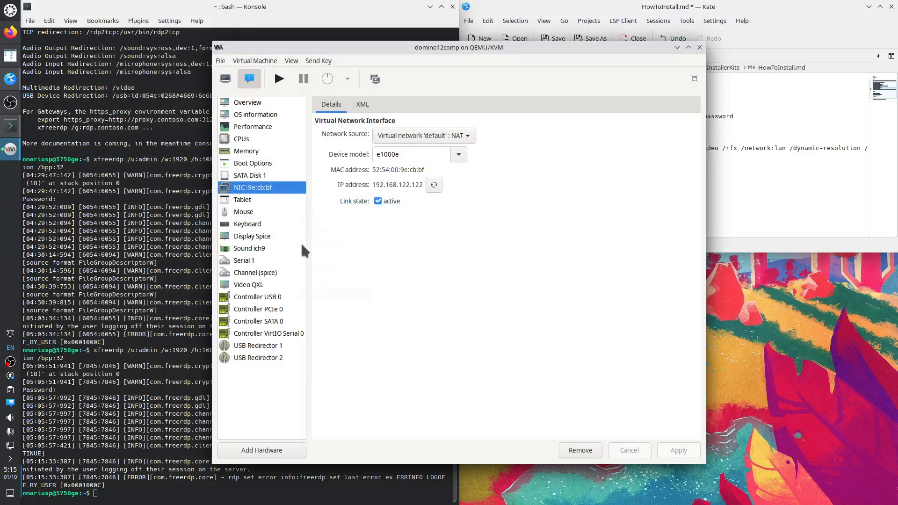
click(253, 140)
click(363, 105)
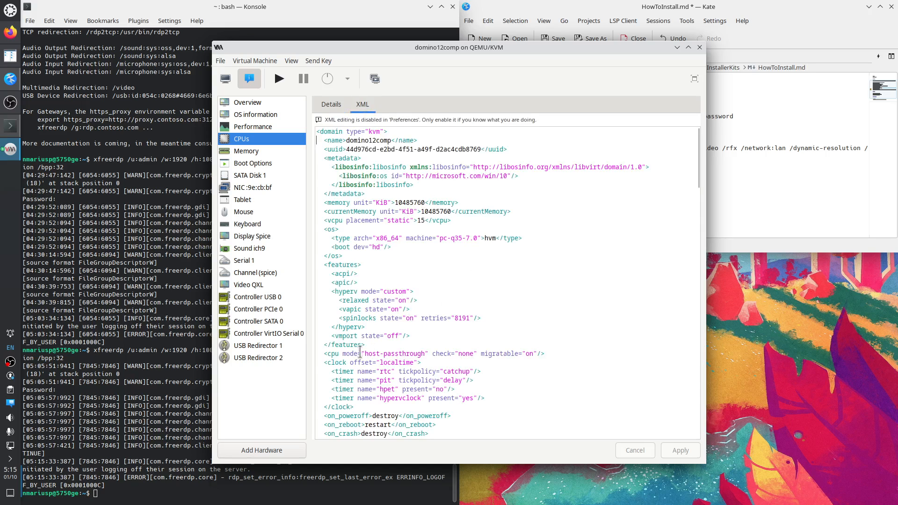
drag(327, 353, 533, 354)
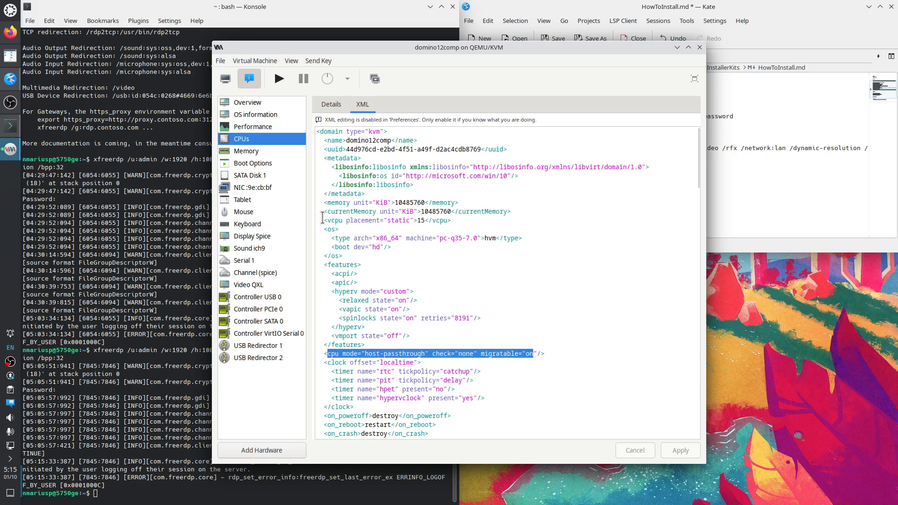
drag(323, 220, 459, 219)
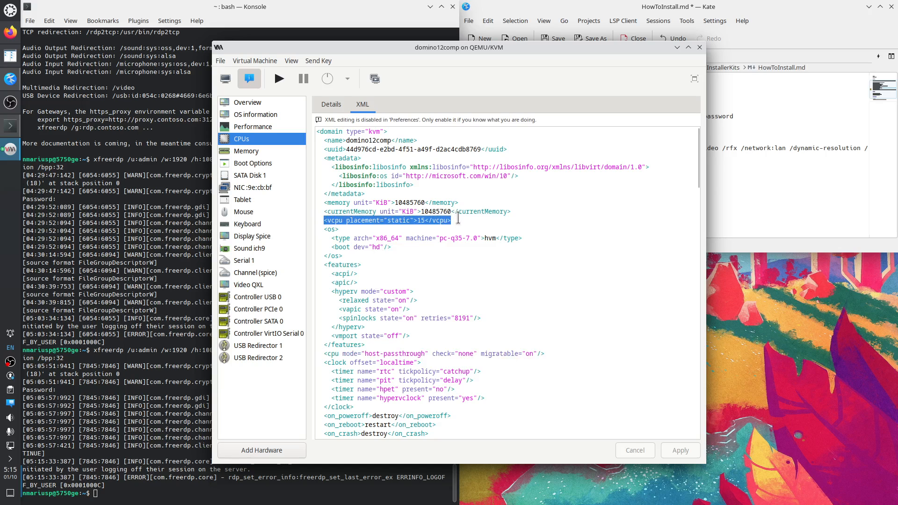
Enable manual CPU topology for domino12comp with 1 socket, 15 cores and 1 thread.
click(331, 106)
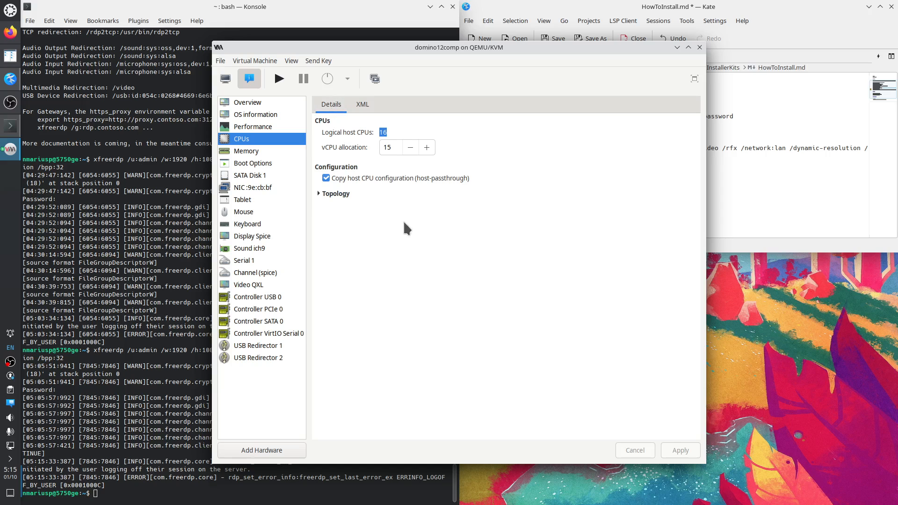
click(321, 192)
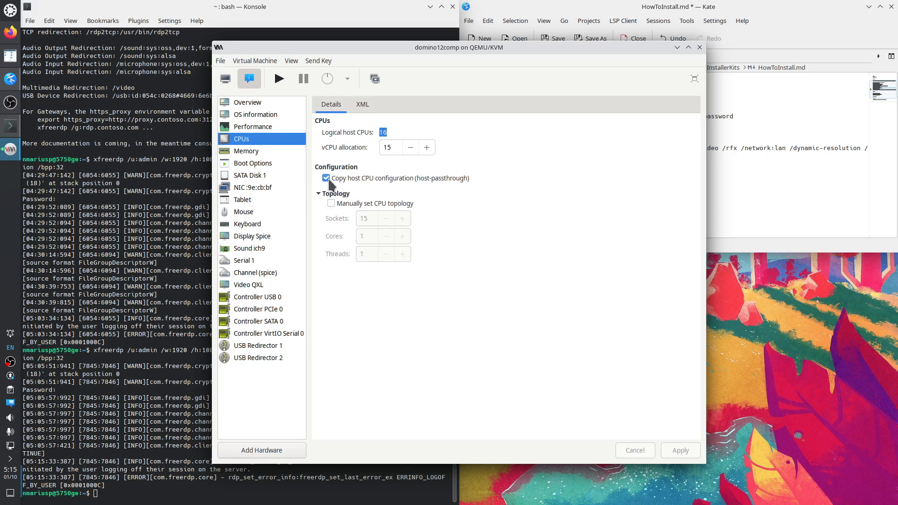
click(326, 177)
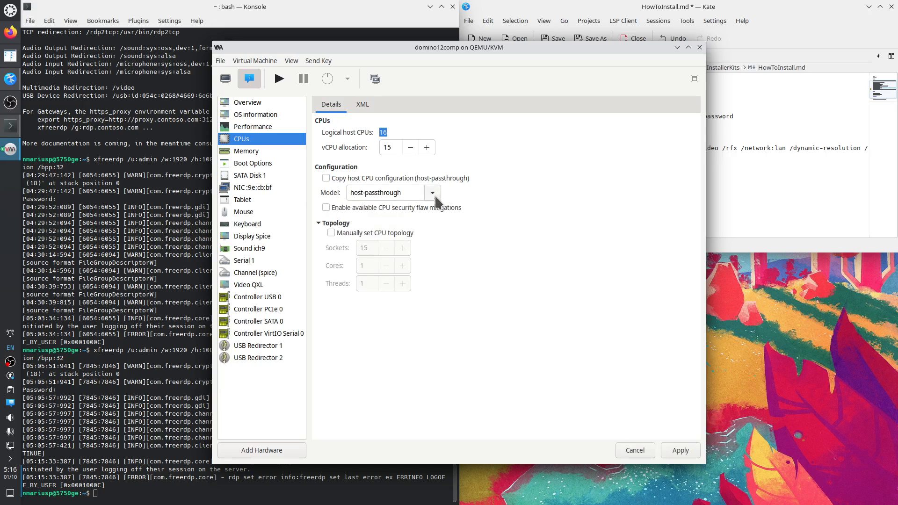
click(326, 178)
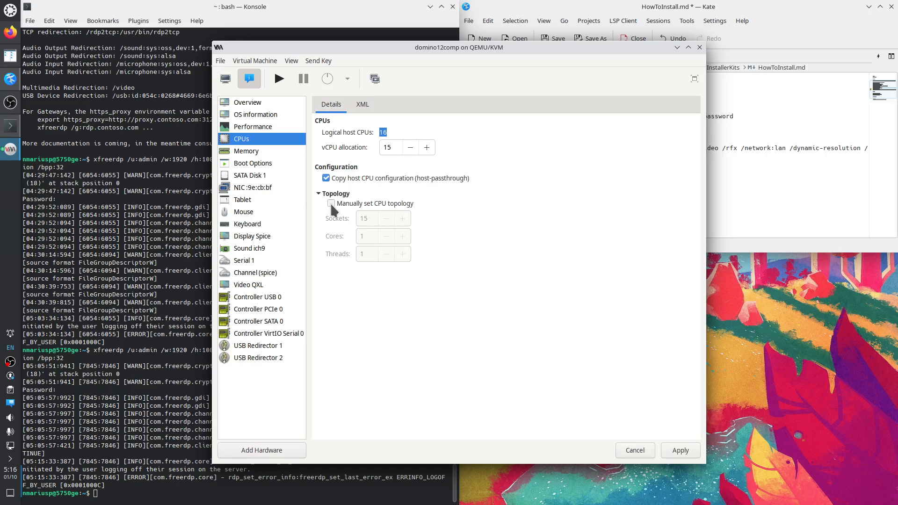
click(331, 203)
click(352, 220)
text(1)
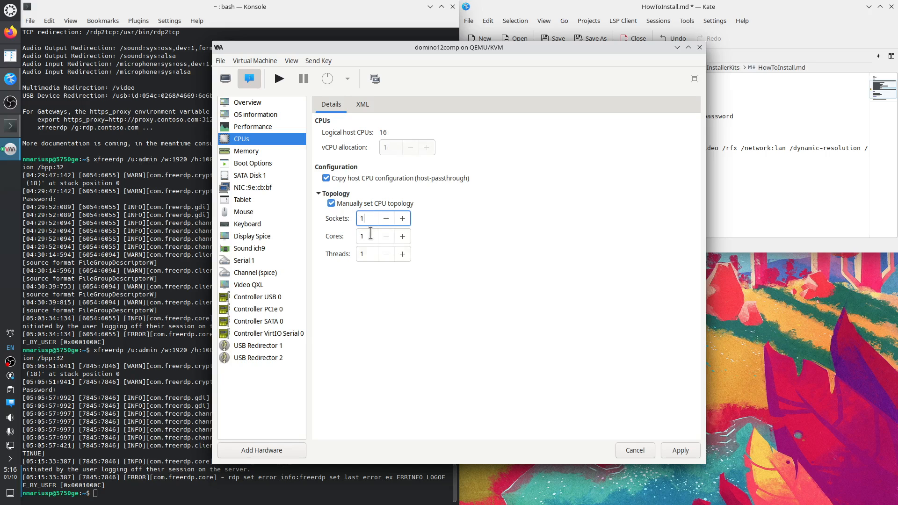
click(367, 238)
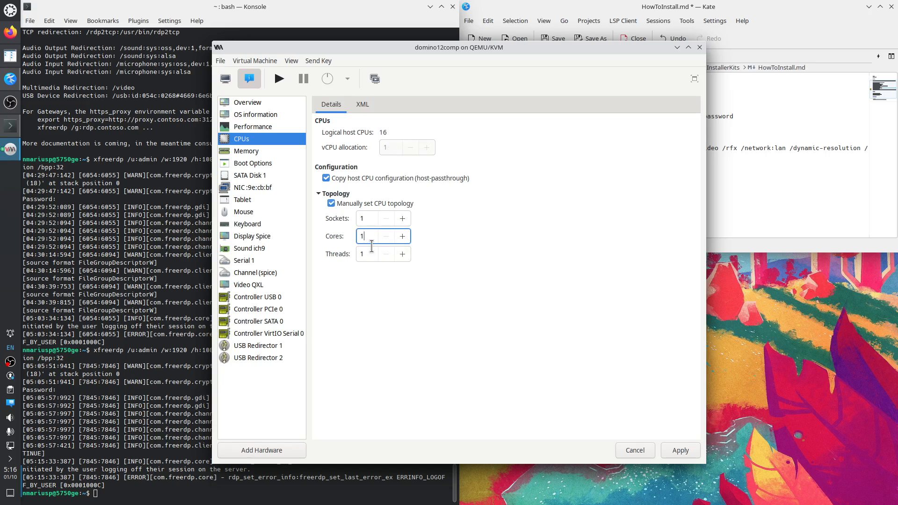
Apply the 15-core CPU layout and power on domino12comp to the Windows lock screen.
click(680, 450)
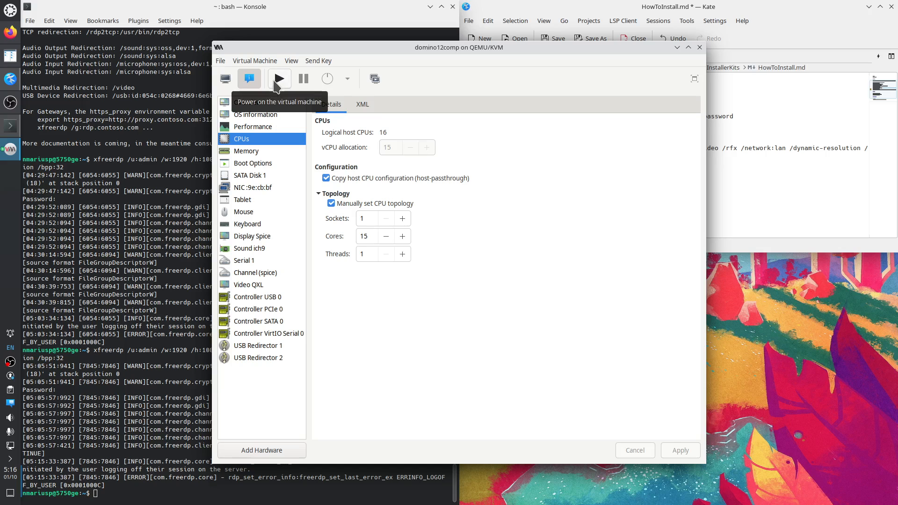
click(225, 82)
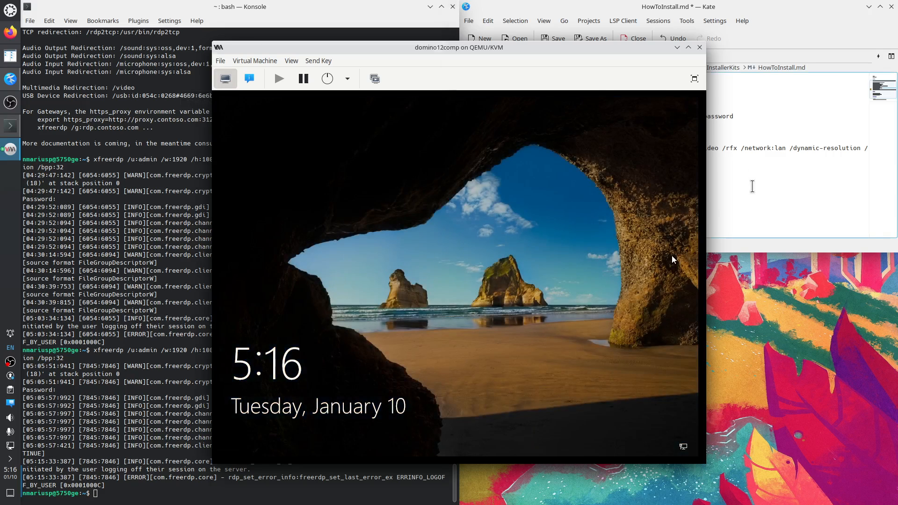
click(752, 187)
Save the notes and rerun the xfreerdp connection to 192.168.122.122 with the admin password.
key(ctrl+s)
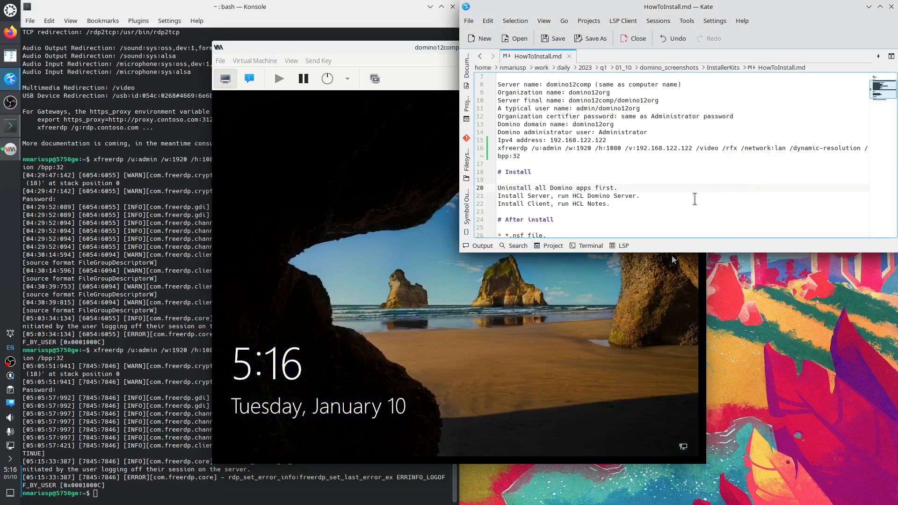
click(113, 495)
key(Up)
key(Return)
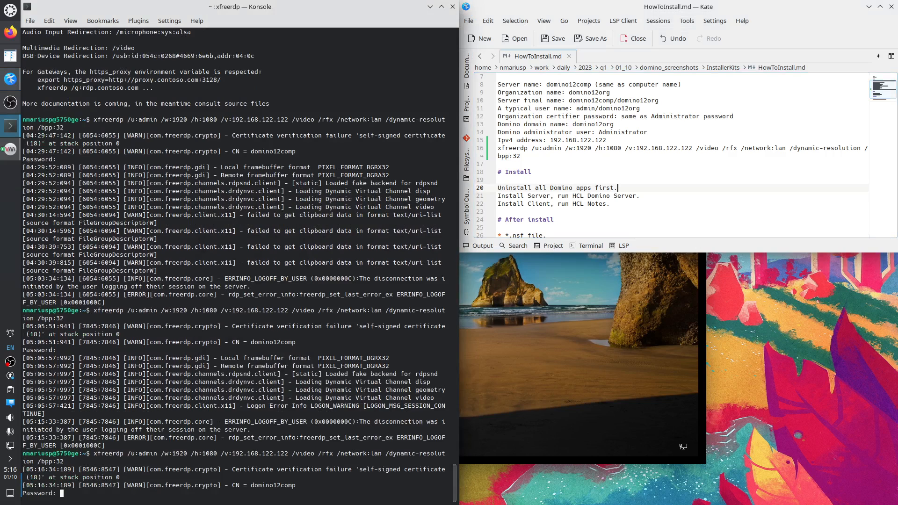
key(Return)
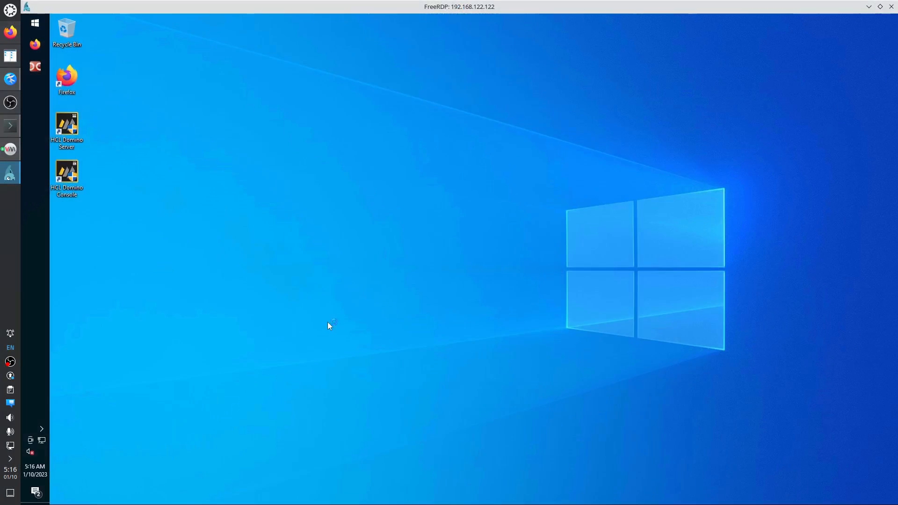
Open Task Manager from the taskbar on its Performance tab.
right_click(37, 150)
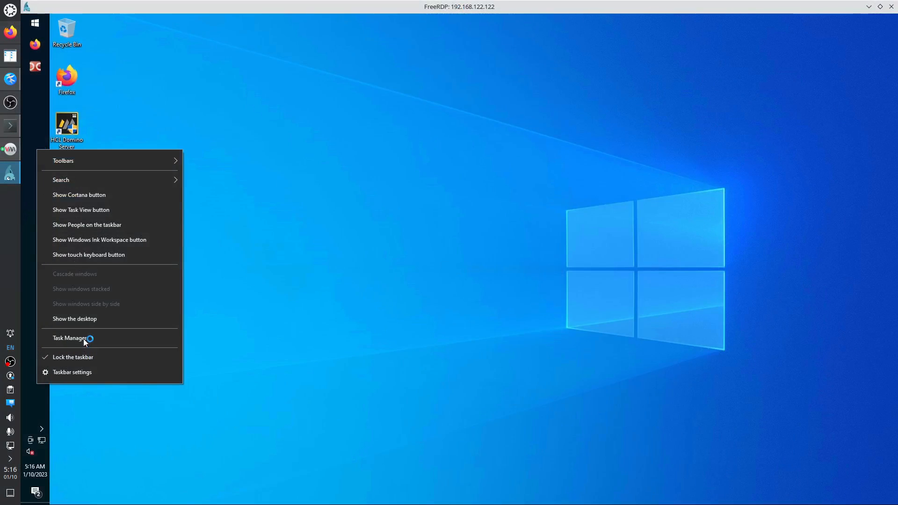
click(144, 338)
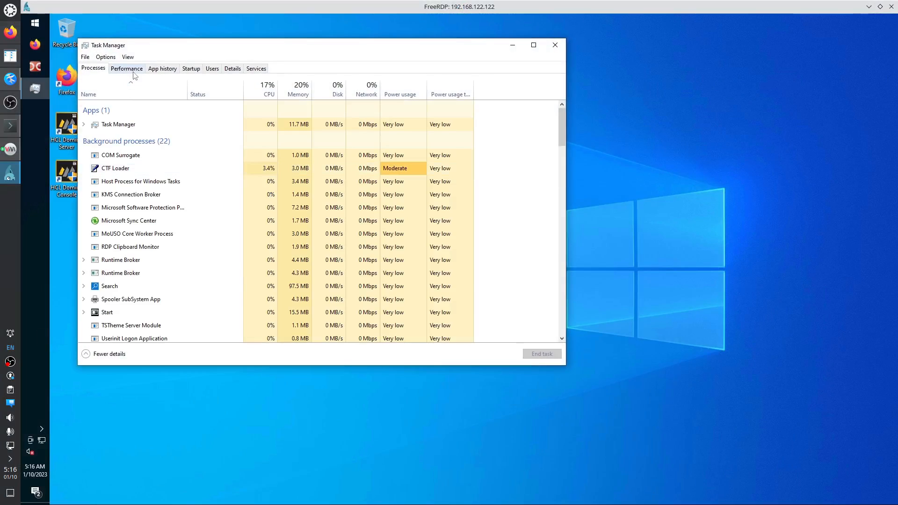
click(127, 69)
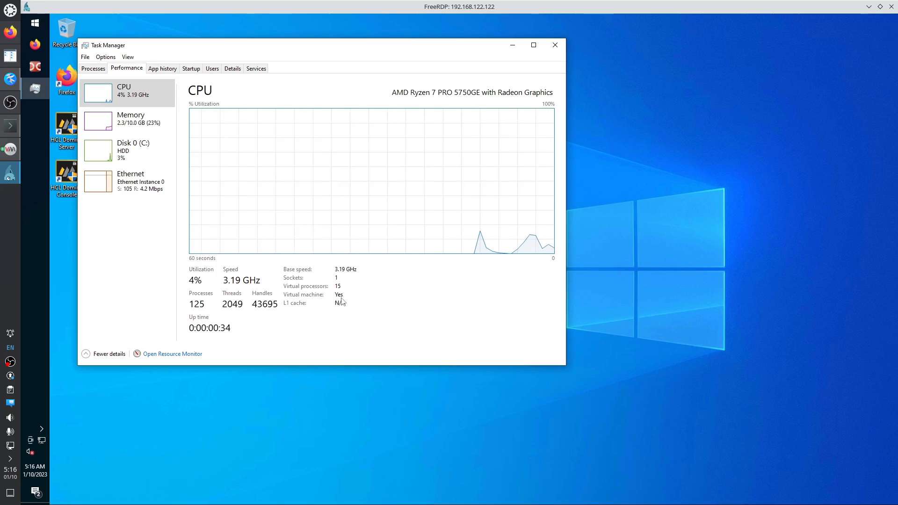
Check the Disk 0, Ethernet and memory graphs, then confirm 1 socket and 15 virtual processors under CPU.
click(138, 147)
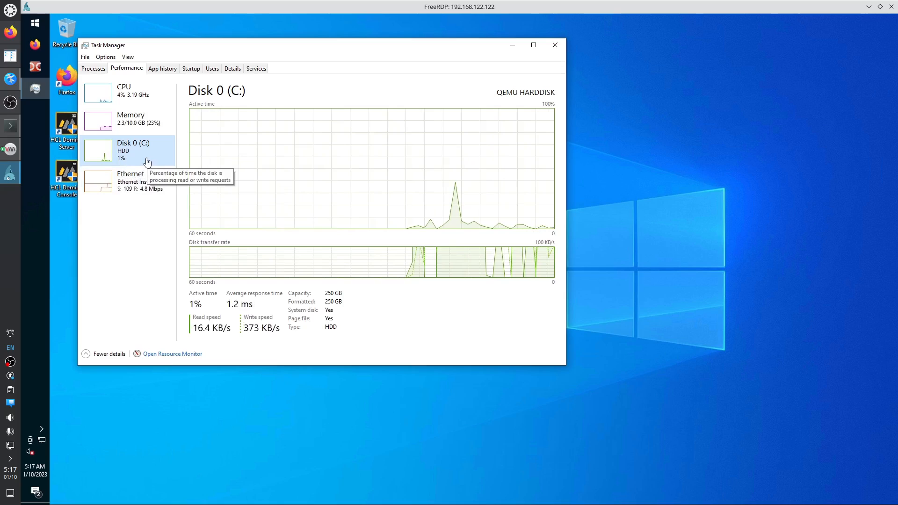
click(165, 191)
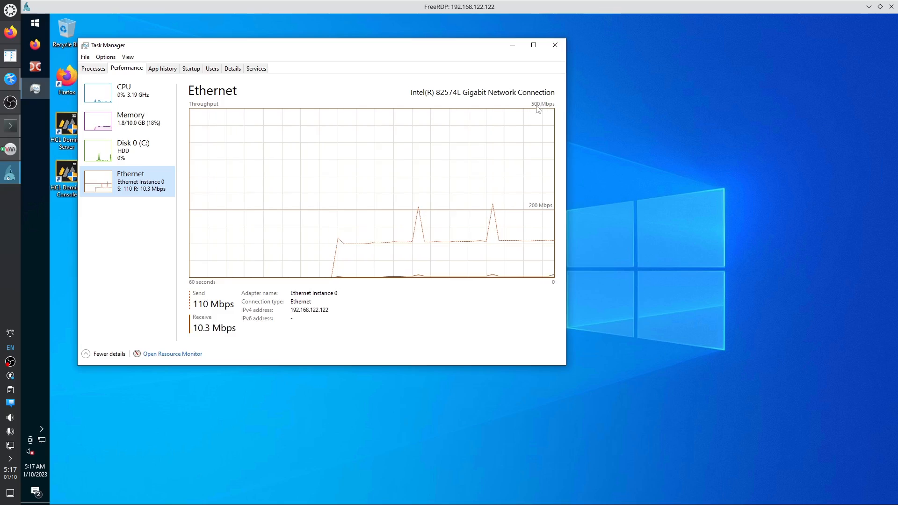
click(141, 147)
click(137, 120)
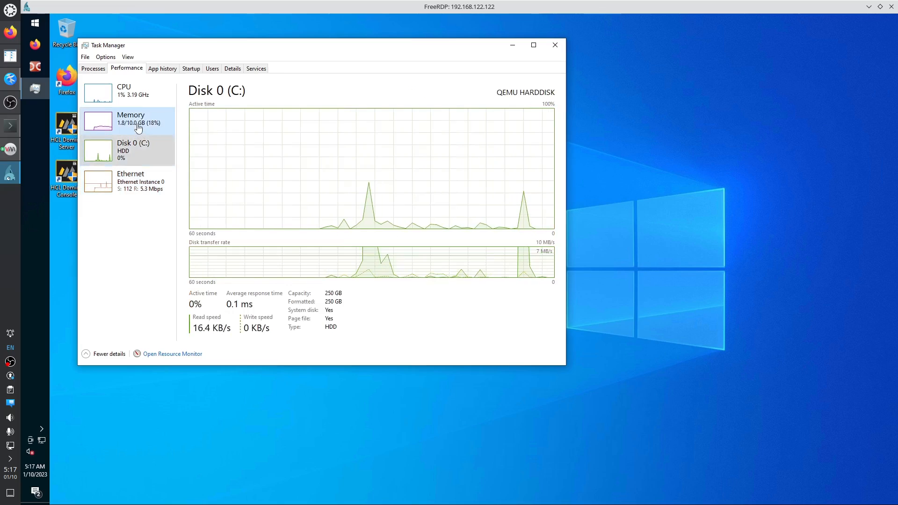
click(141, 96)
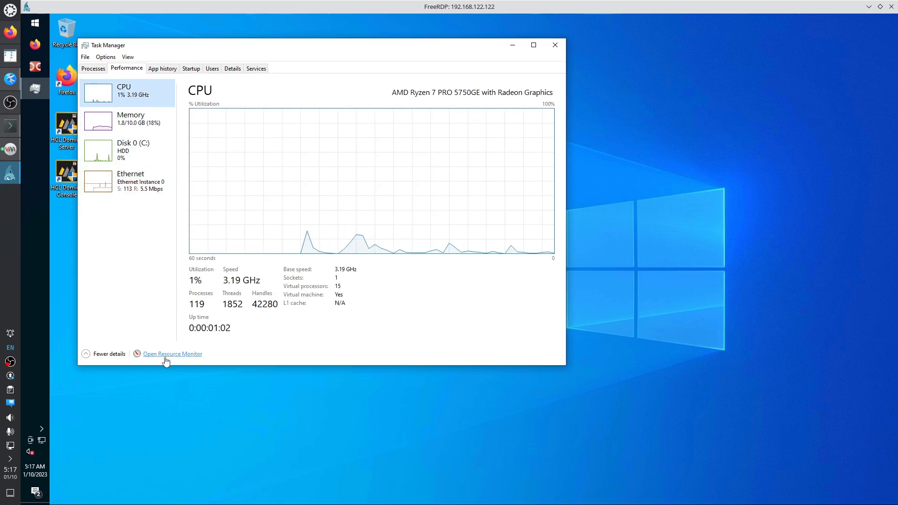
click(184, 354)
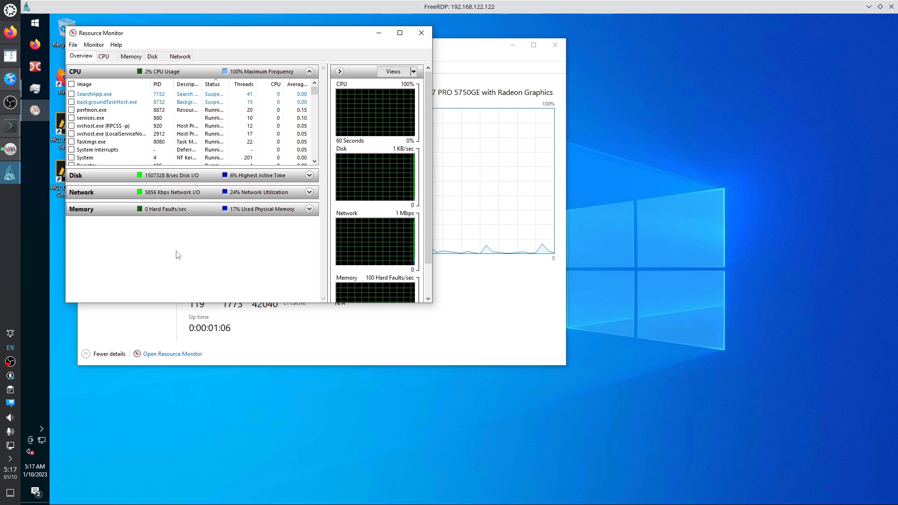
Review per-process disk activity sorted by total bytes, with storage details, in an enlarged window.
click(152, 56)
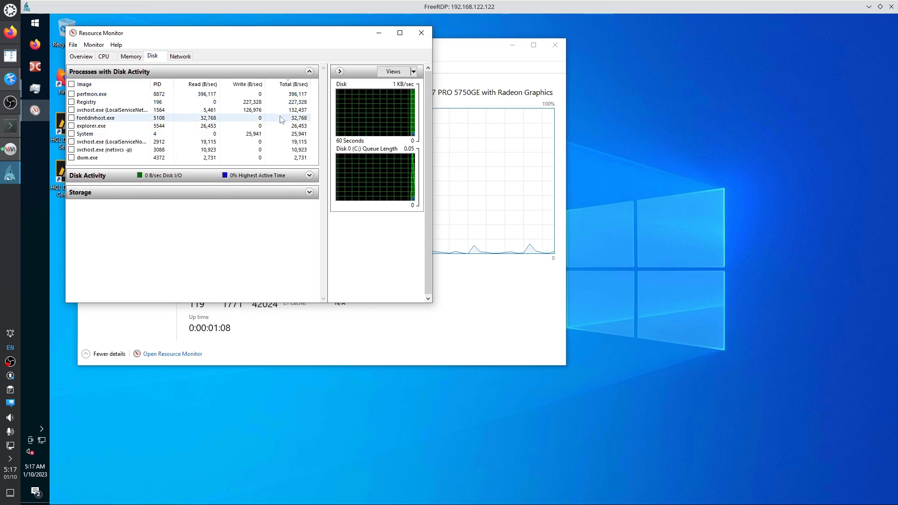
click(309, 175)
click(251, 189)
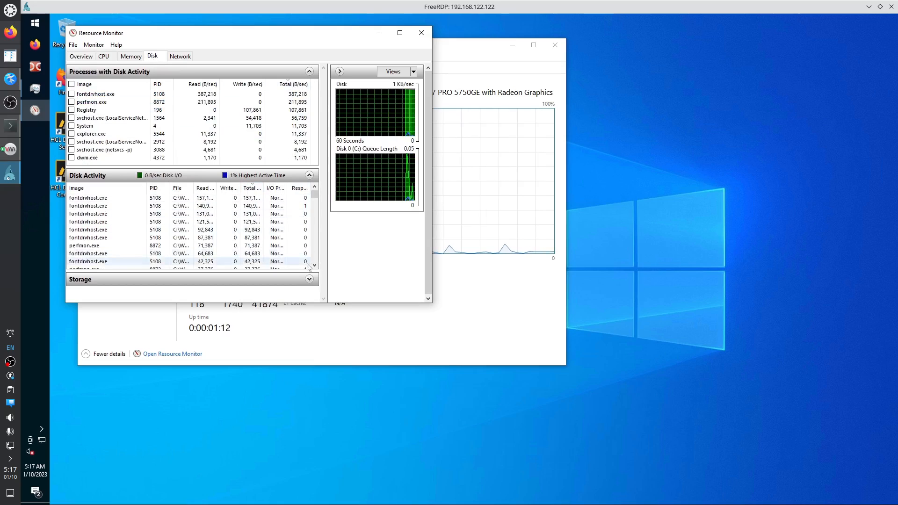
click(304, 281)
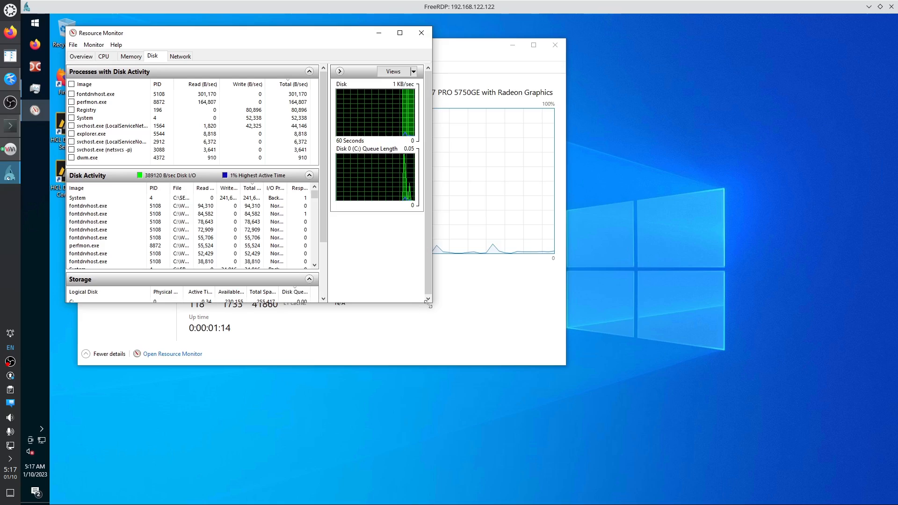
drag(431, 302, 510, 433)
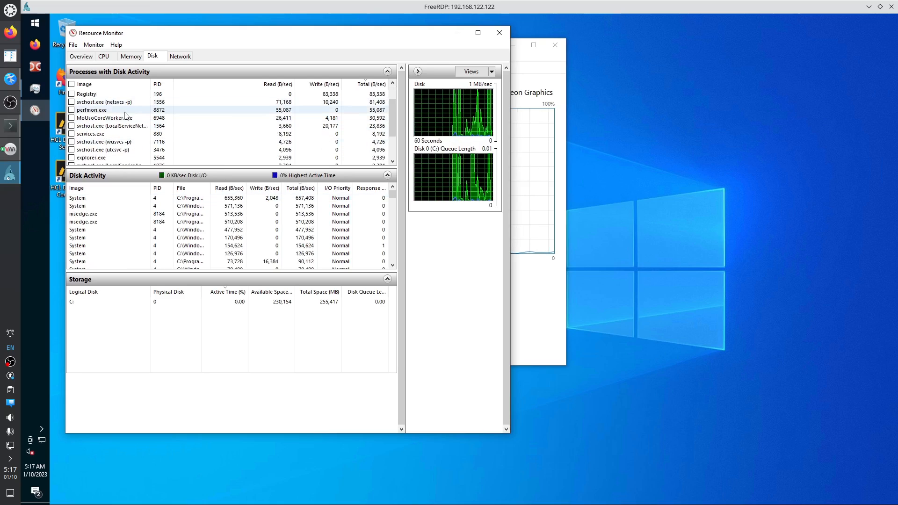
scroll(205, 141, down, 2)
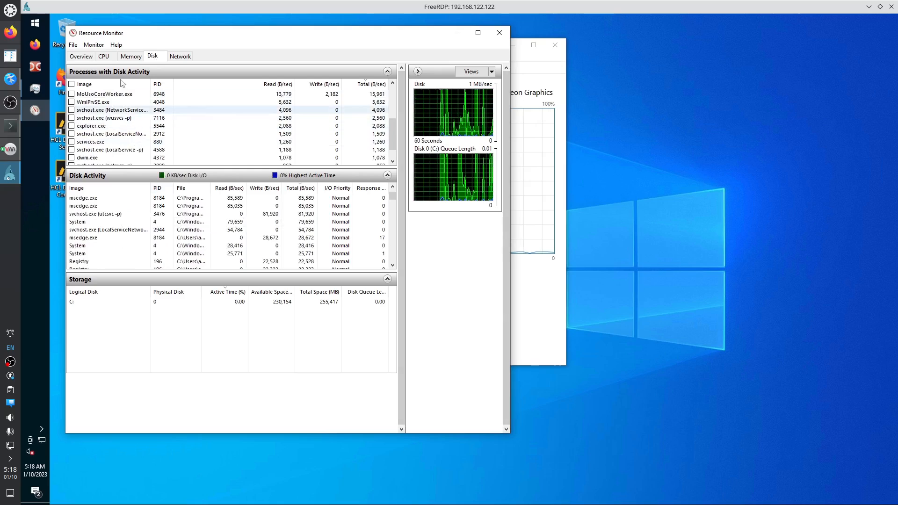
Show the Memory tab's breakdown and highlight the msedge.exe processes 8908 and 8184.
click(131, 57)
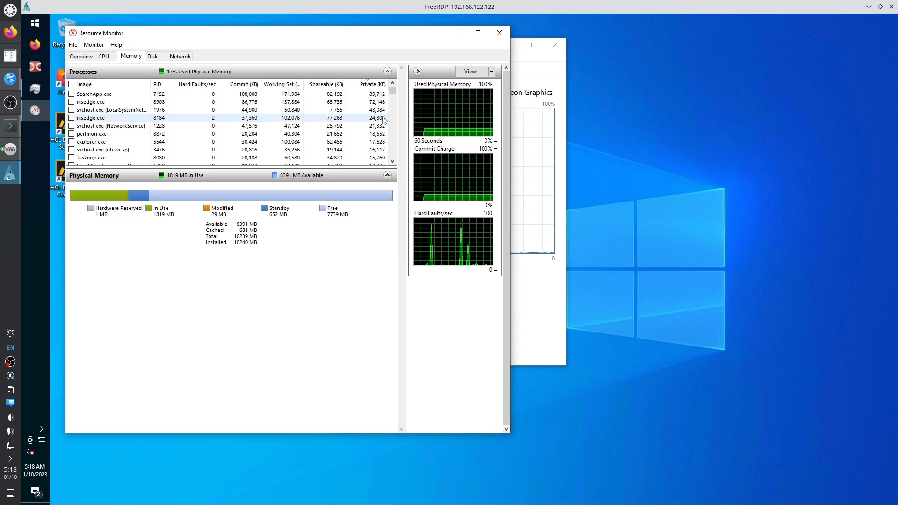
mouse_move(370, 86)
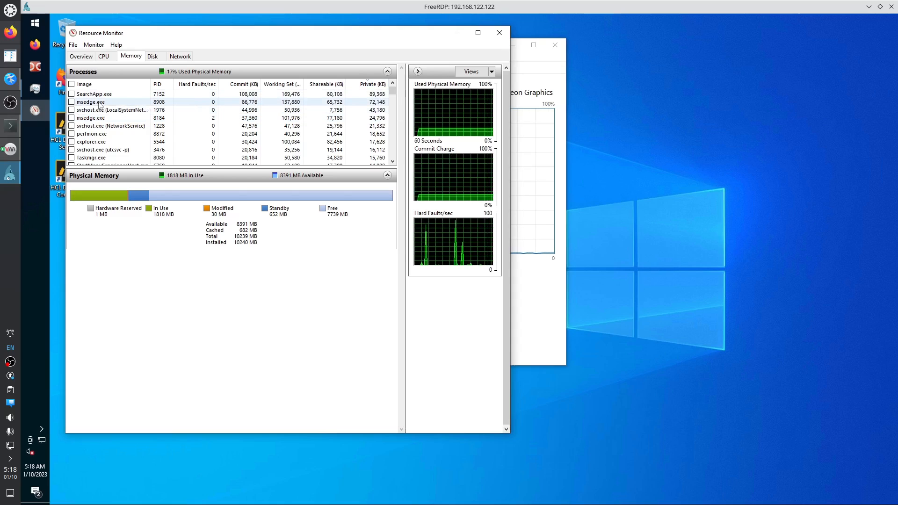
click(97, 102)
click(96, 119)
click(97, 102)
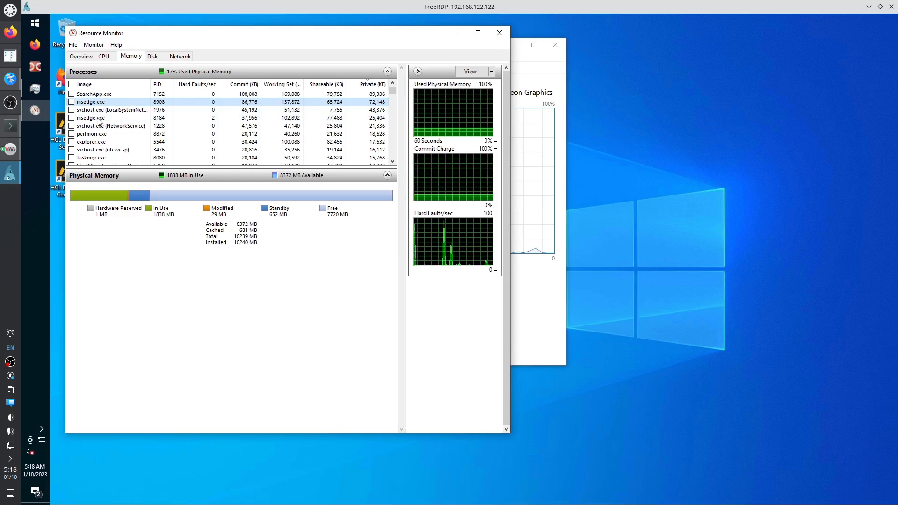
click(98, 120)
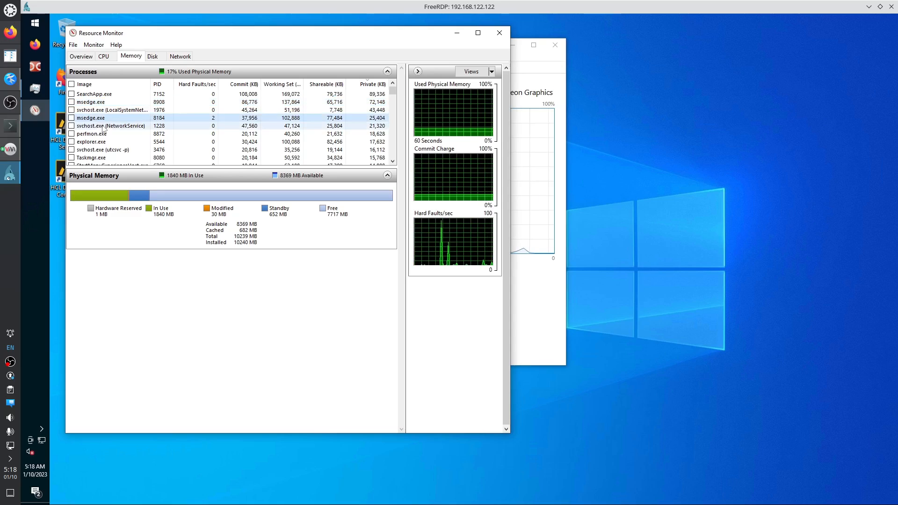
click(34, 24)
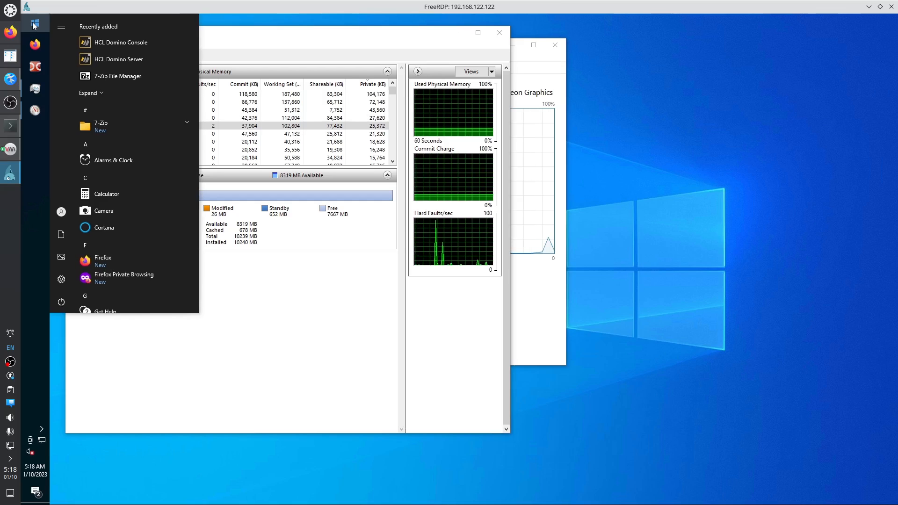
Search Settings for 'assoc' to review default apps per file type, then close Settings.
click(61, 279)
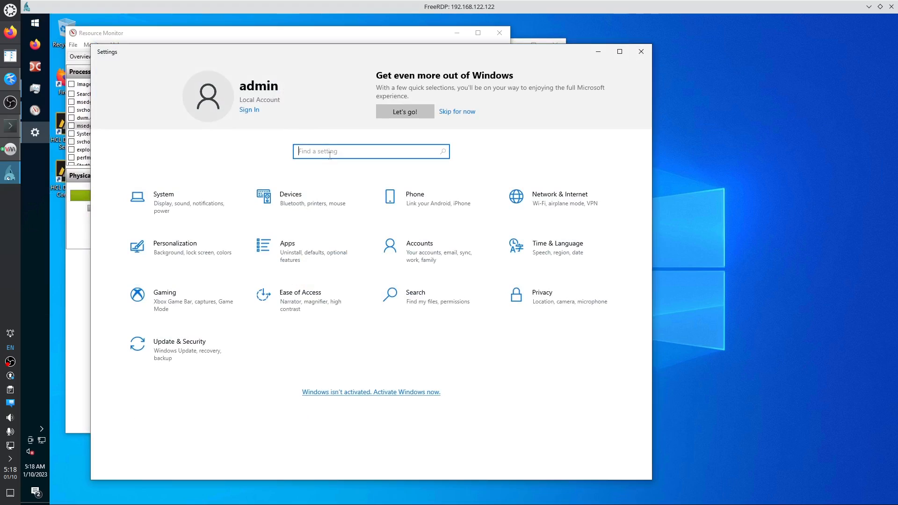
text(assoc)
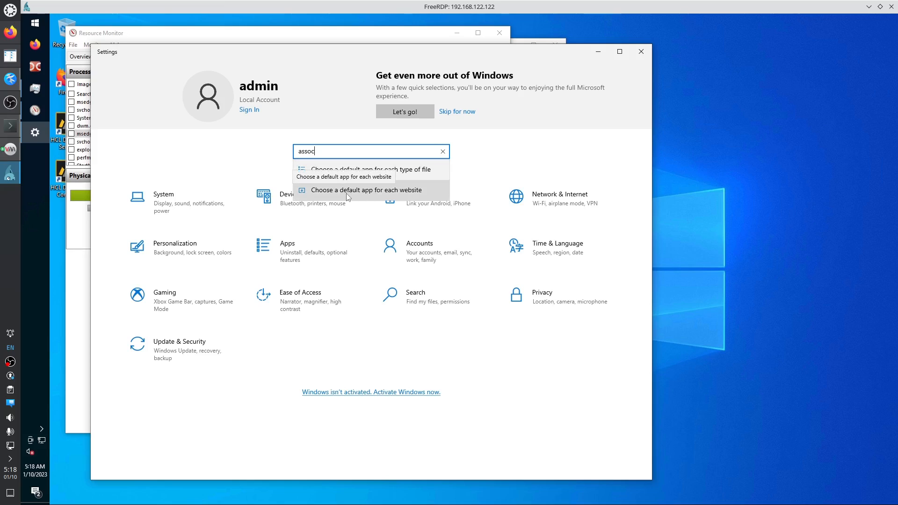
click(353, 172)
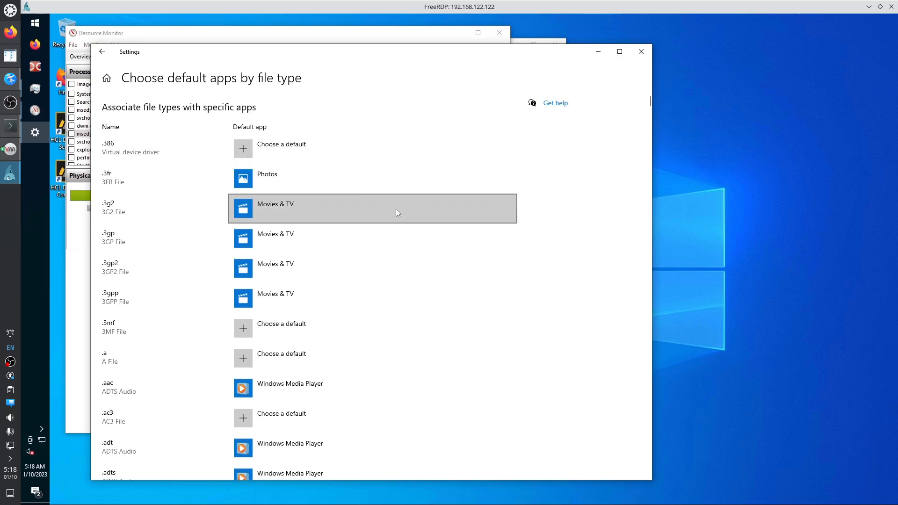
click(102, 51)
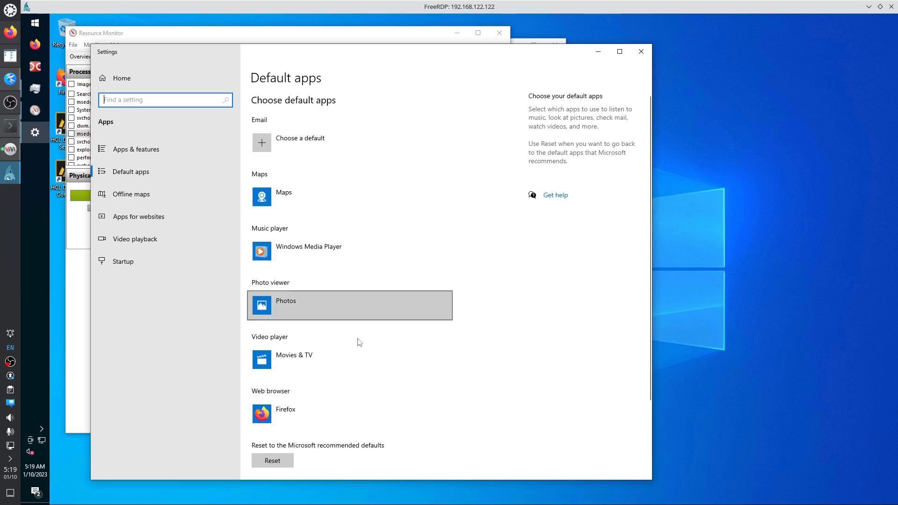
click(642, 51)
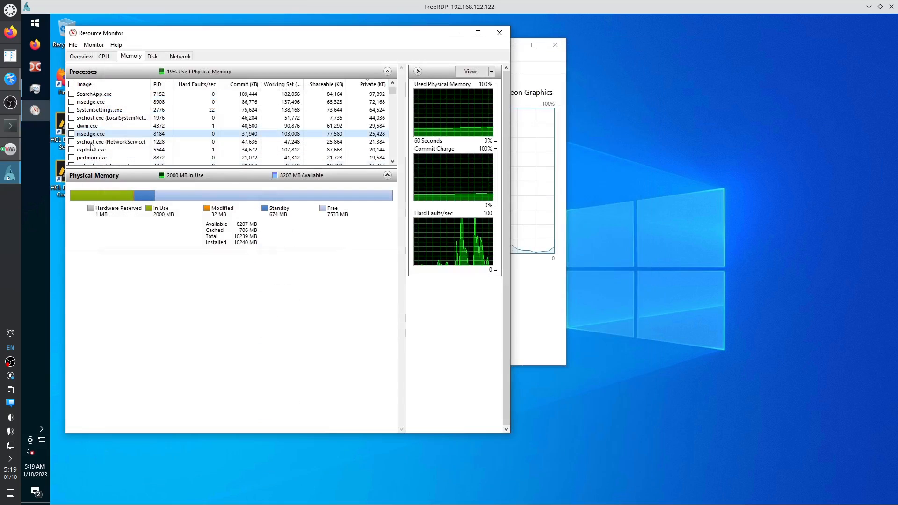
Search 'windows 10 stop all background msedge.exe processes' in a Firefox private window snapped right.
right_click(35, 47)
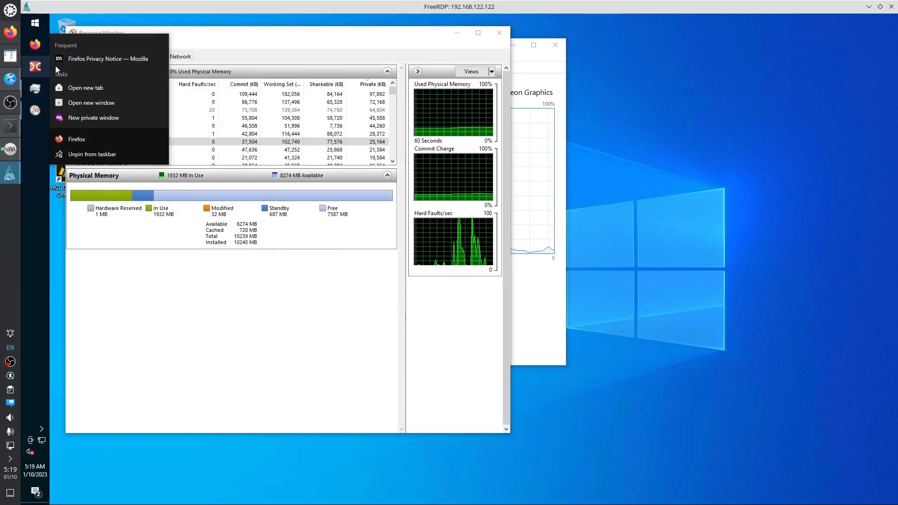
click(92, 118)
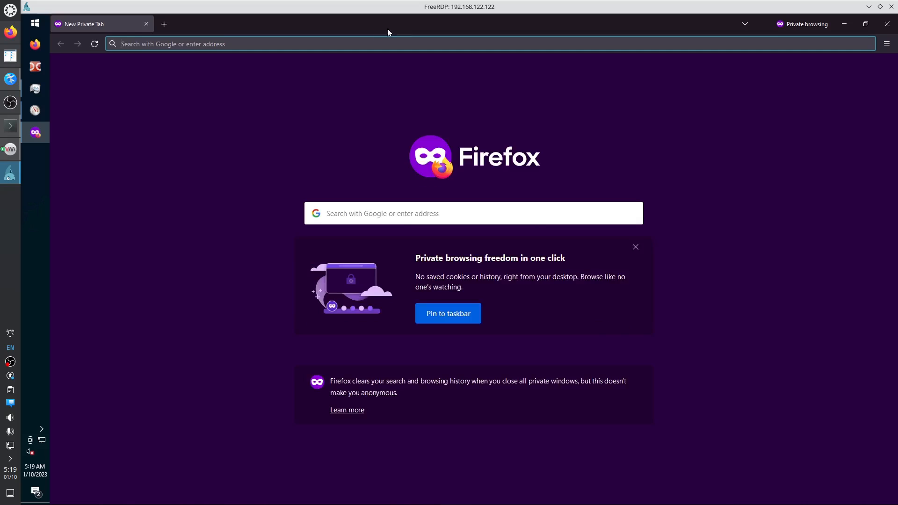
key(super+Right)
click(574, 44)
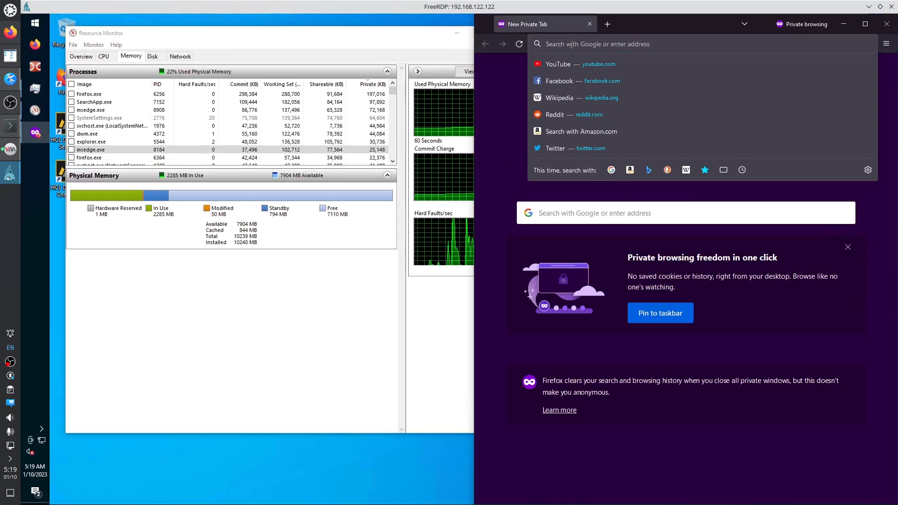
text(windows 10)
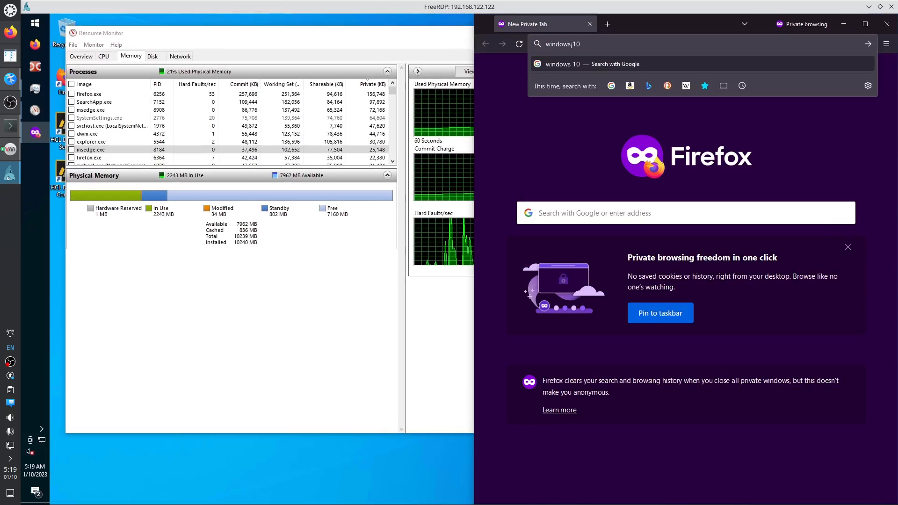
text( st)
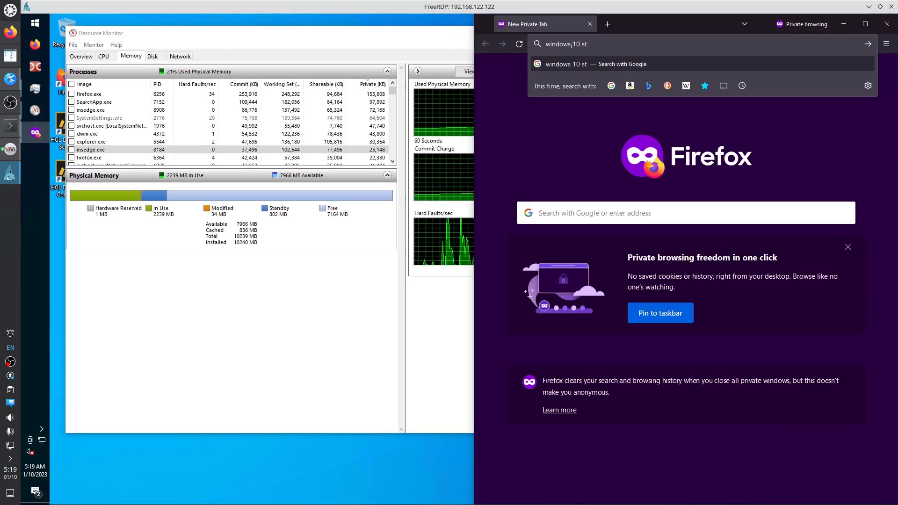
text(op all ba)
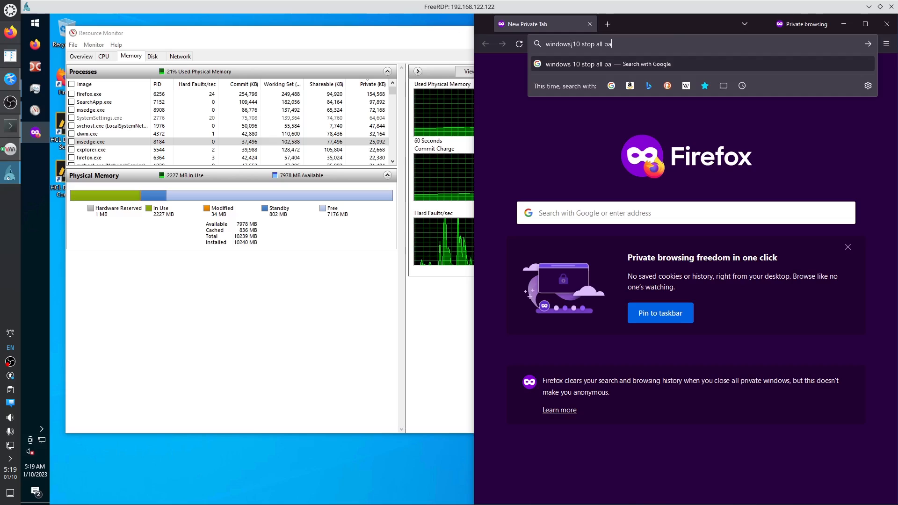
text(ckground )
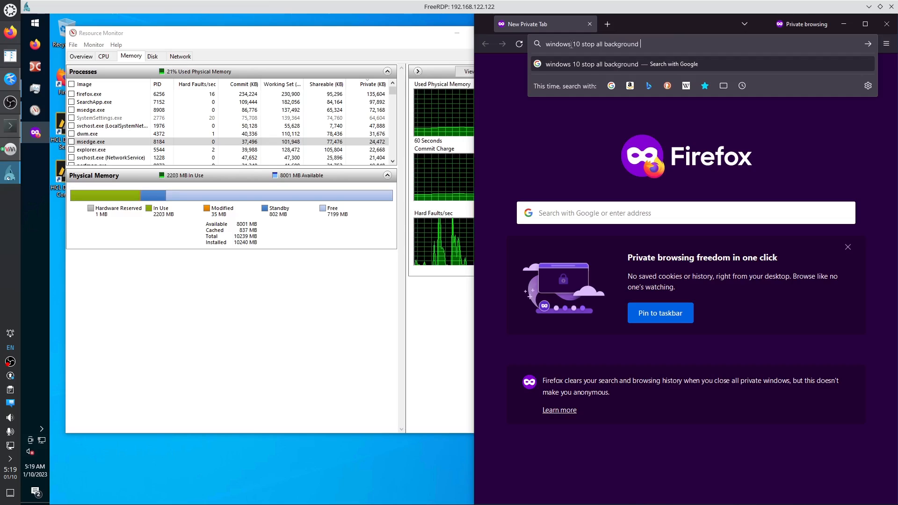
text(mse)
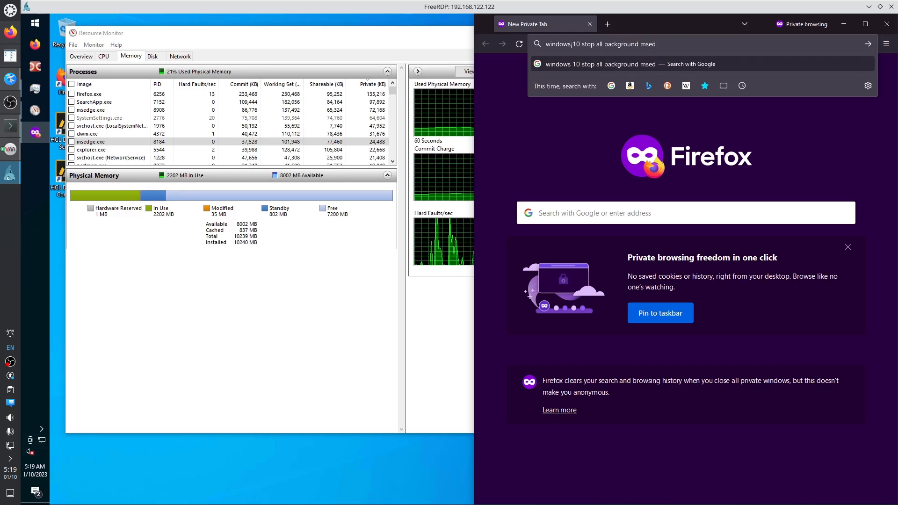
text(dge.exe processes)
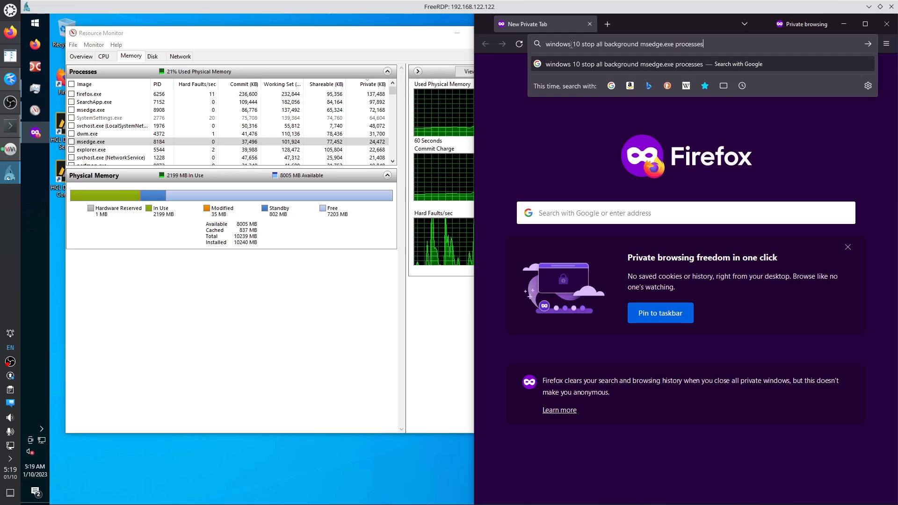
key(Return)
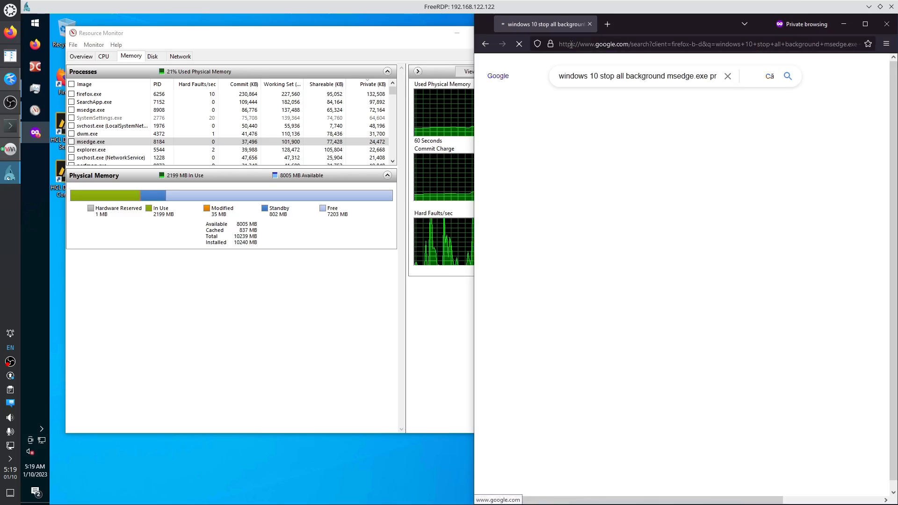
click(751, 419)
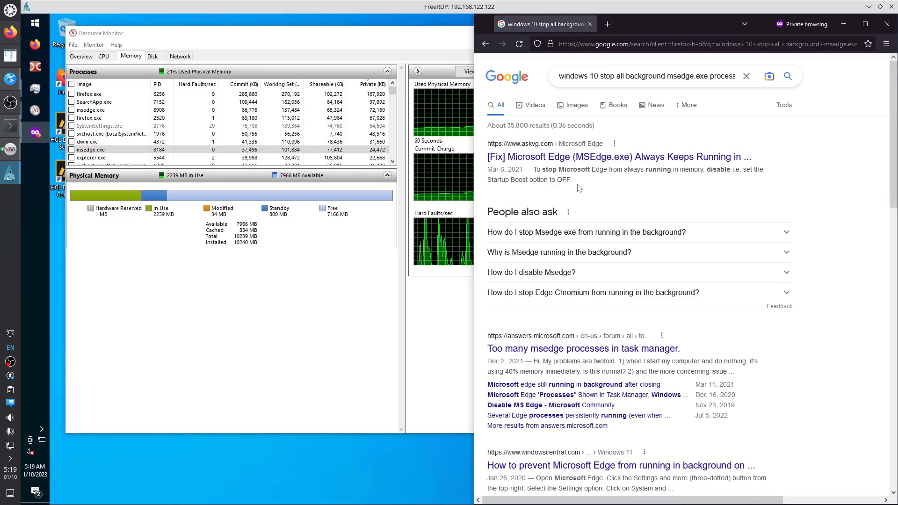
Open the AskVG result and read down to its steps for disabling Startup Boost.
middle_click(644, 157)
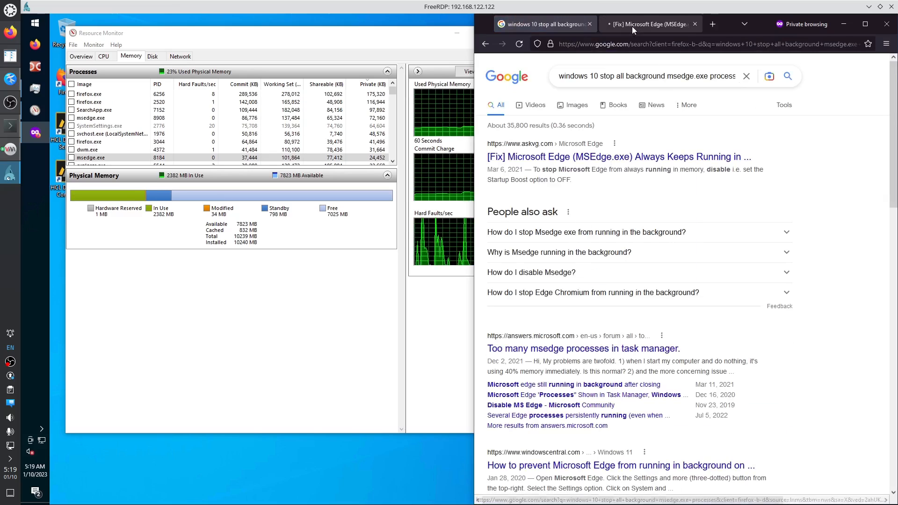
click(635, 26)
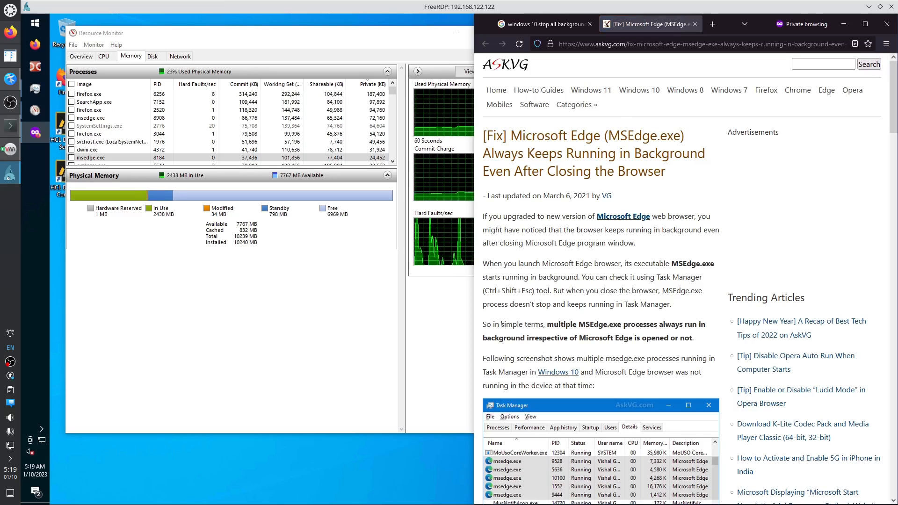
drag(500, 324, 679, 338)
scroll(626, 350, down, 1)
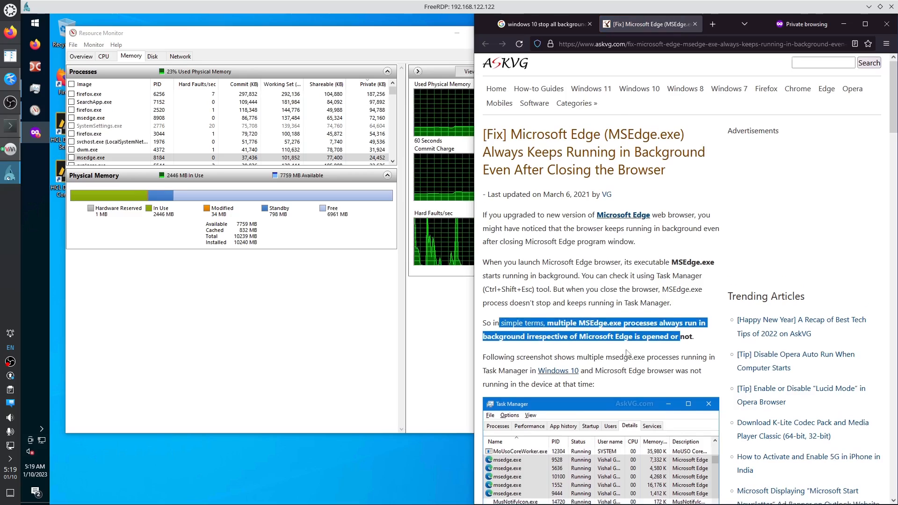
scroll(612, 337, down, 4)
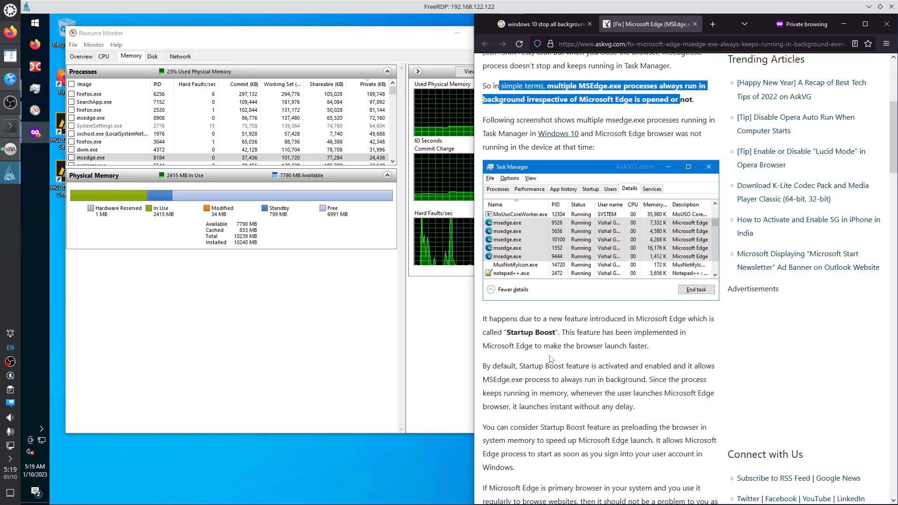
scroll(539, 341, down, 1)
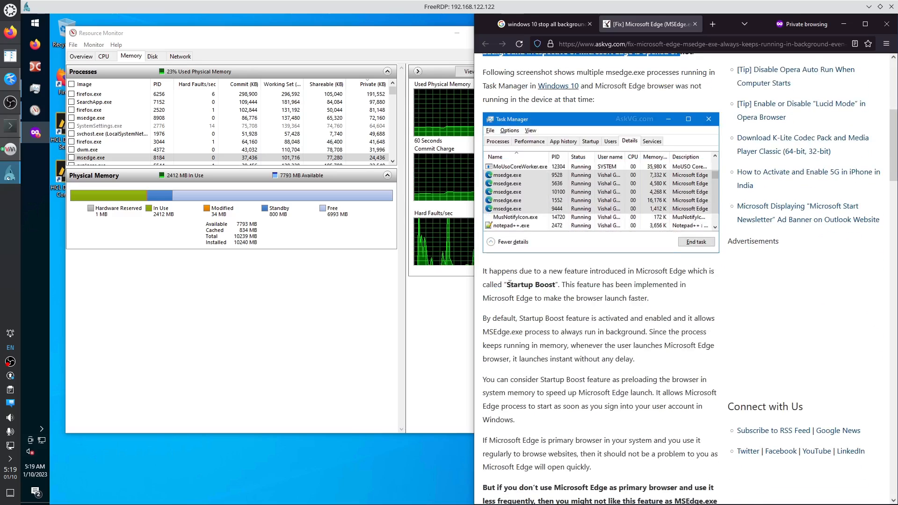
scroll(515, 295, down, 2)
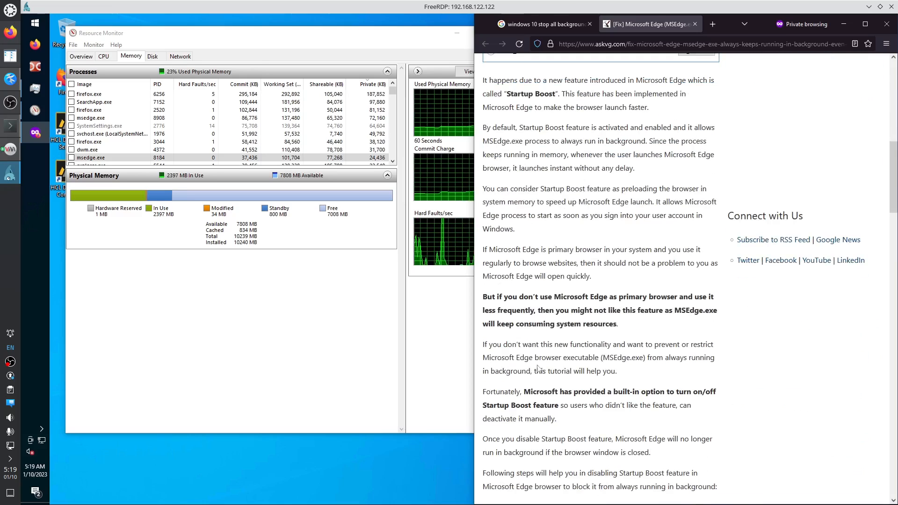
scroll(530, 346, down, 4)
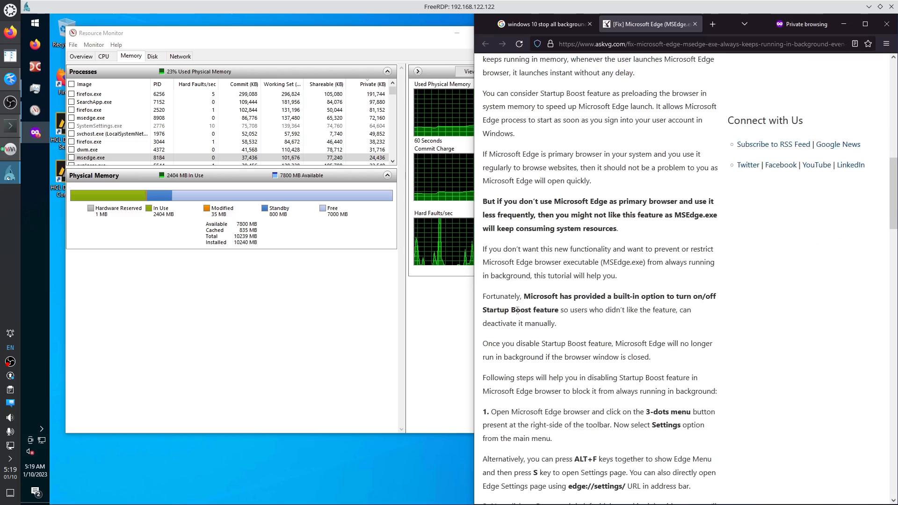
scroll(522, 304, down, 3)
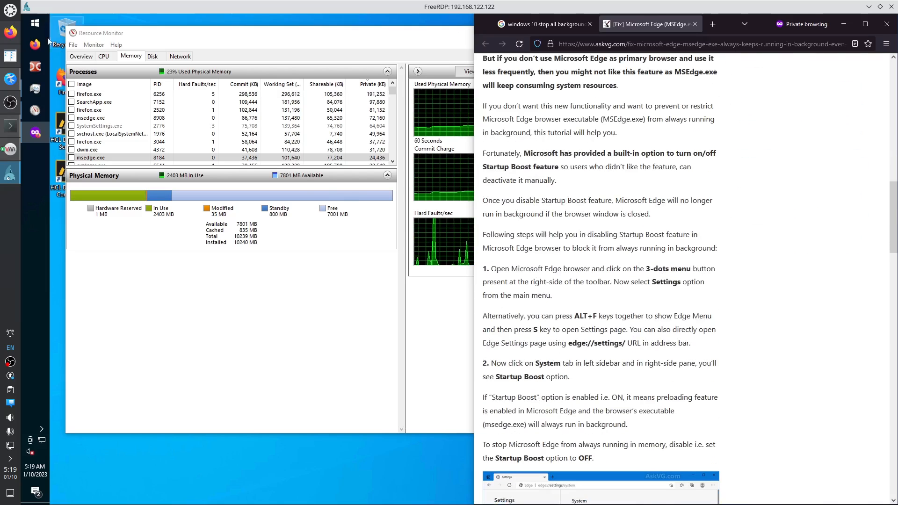
click(30, 22)
Launch Microsoft Edge snapped to the left and search its settings for 'boost'.
text(edge)
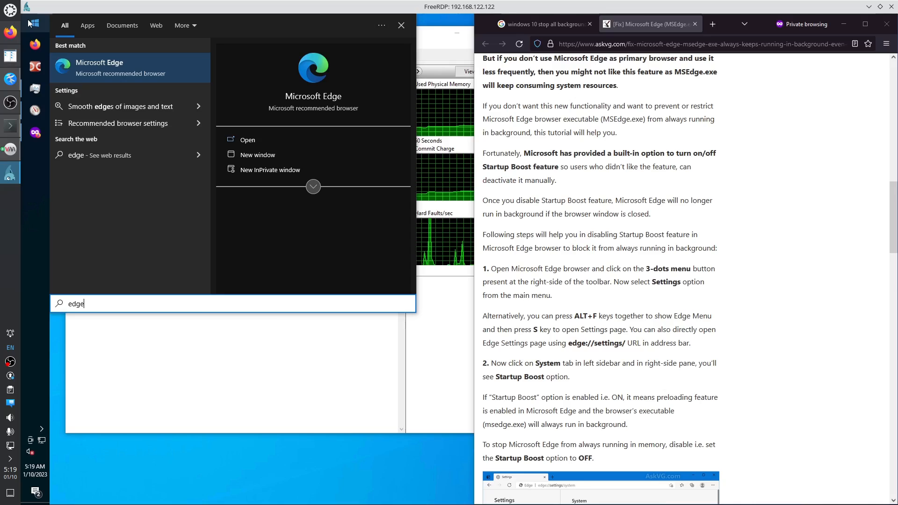
key(Return)
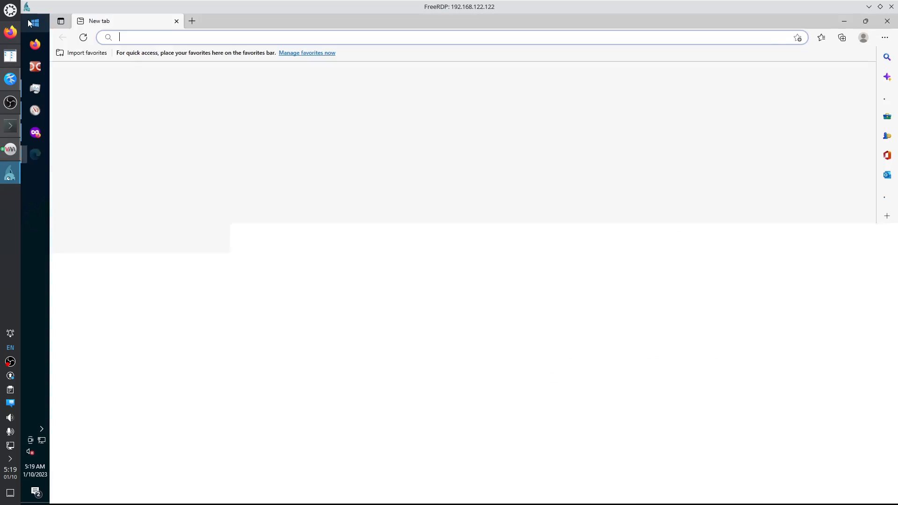
drag(234, 22, 10, 181)
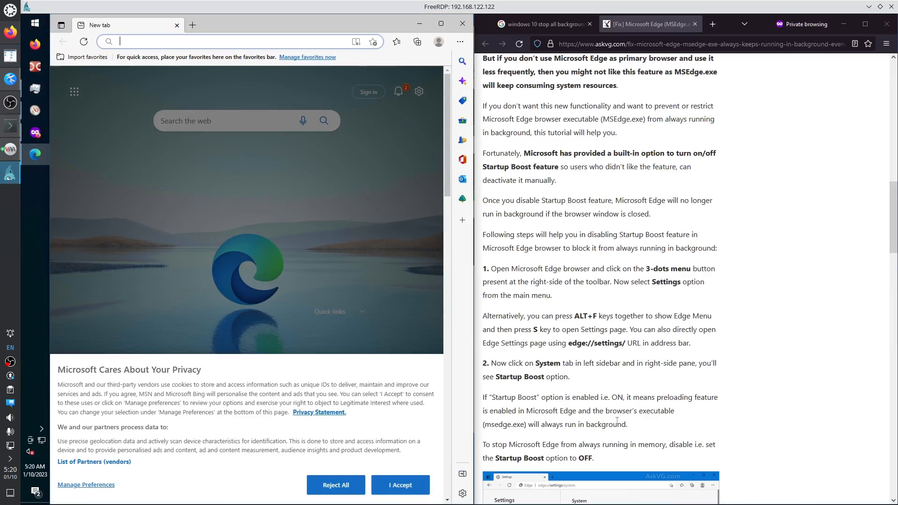
click(461, 43)
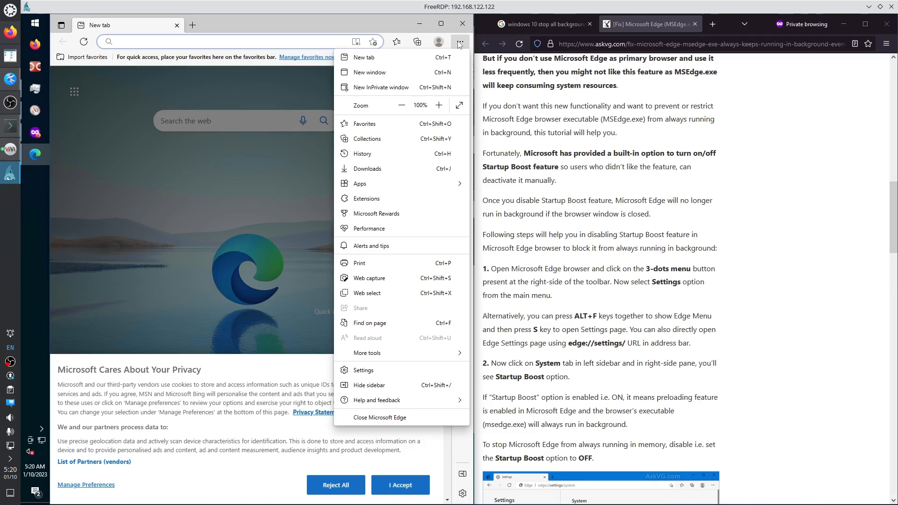
click(377, 370)
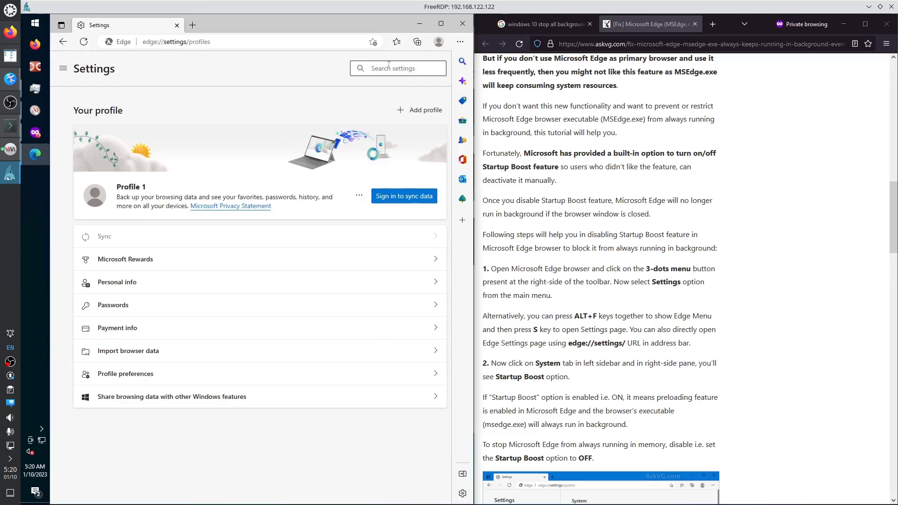
text(boost)
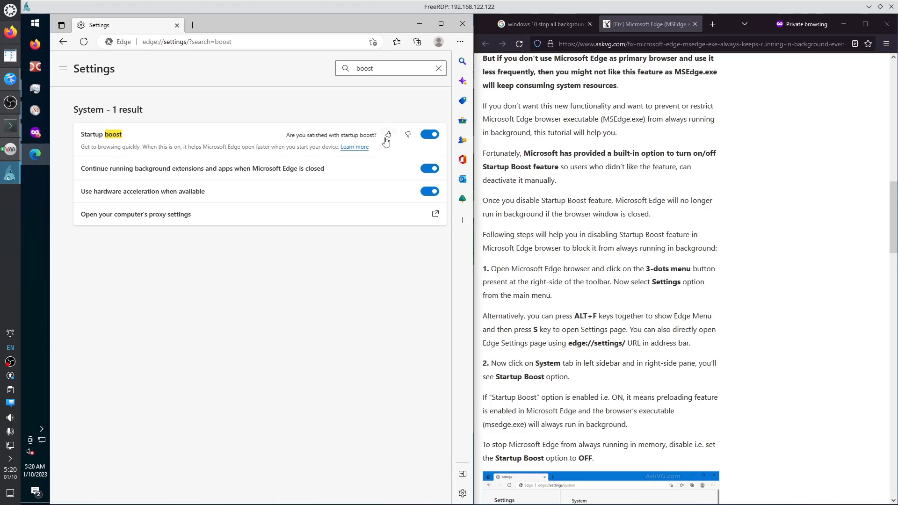
Send Startup boost feedback with reason Other and the comment 'I do njt use MS Edge as my web browse'.
click(407, 136)
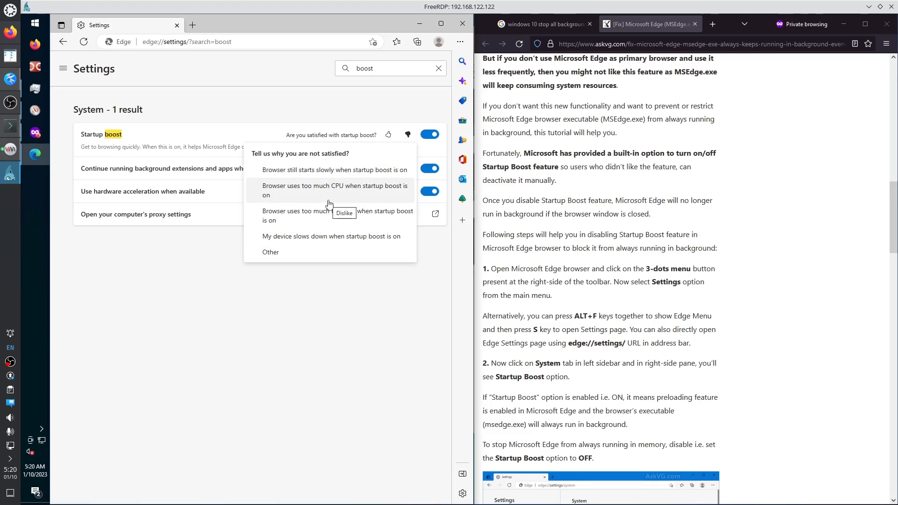
click(320, 253)
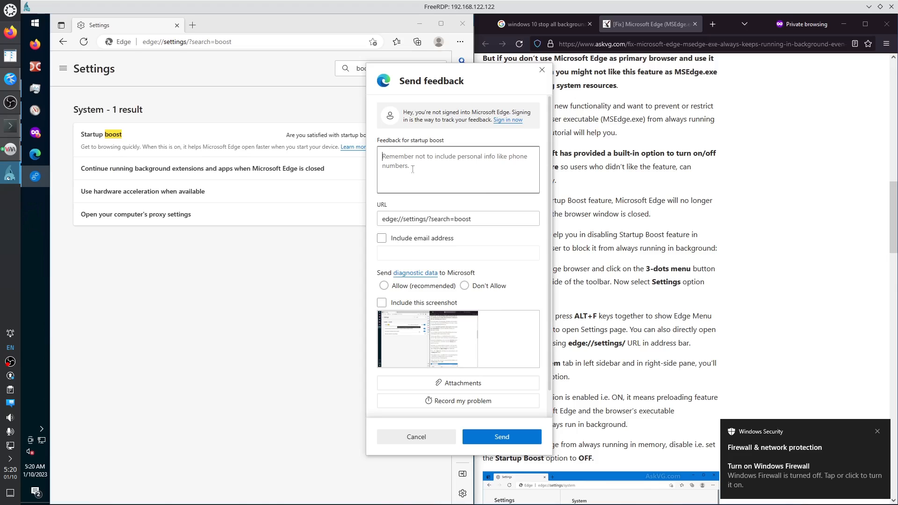
text(I do njo)
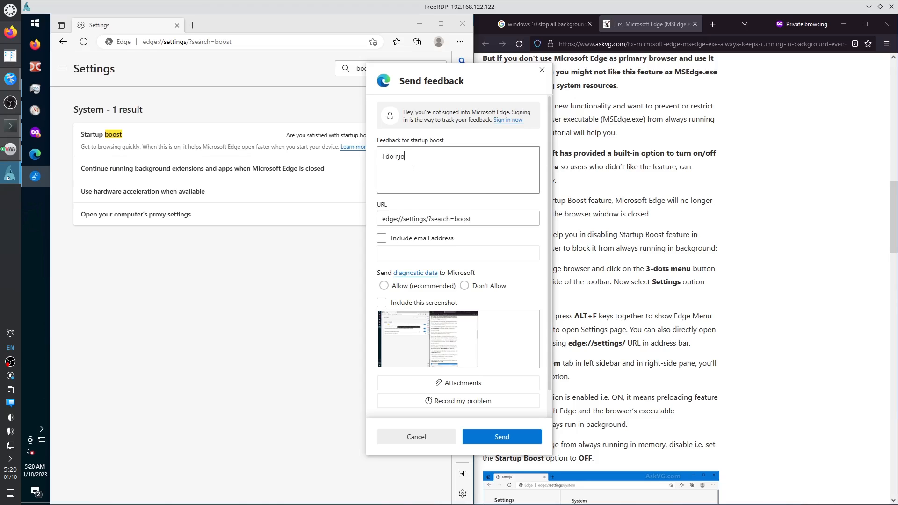
key(BackSpace)
key(BackSpace)
text(ot use MS Edge as my web browser.)
click(487, 440)
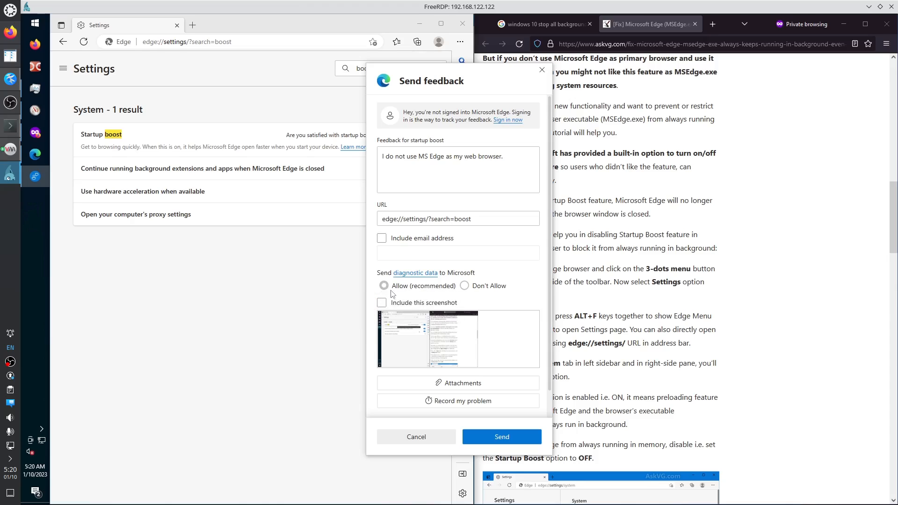
click(465, 287)
click(503, 438)
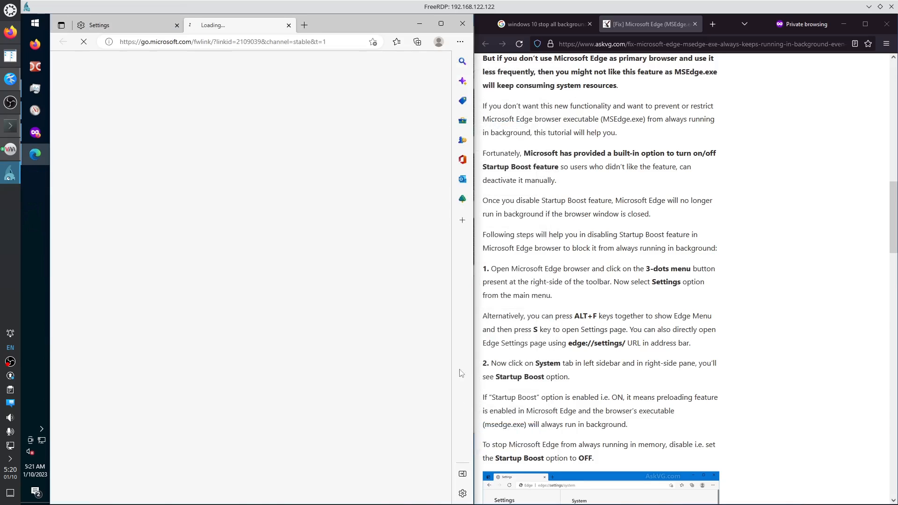
Turn off Startup boost and close the Edge settings window.
middle_click(241, 26)
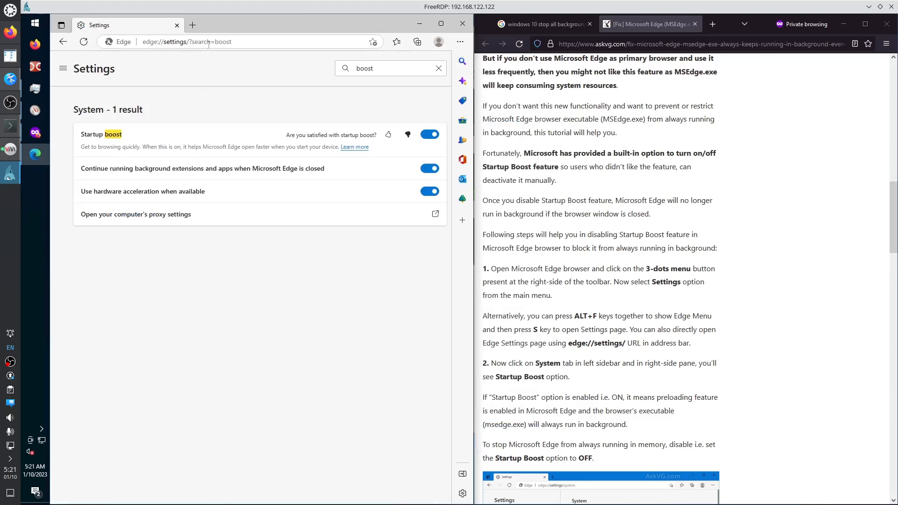
click(430, 135)
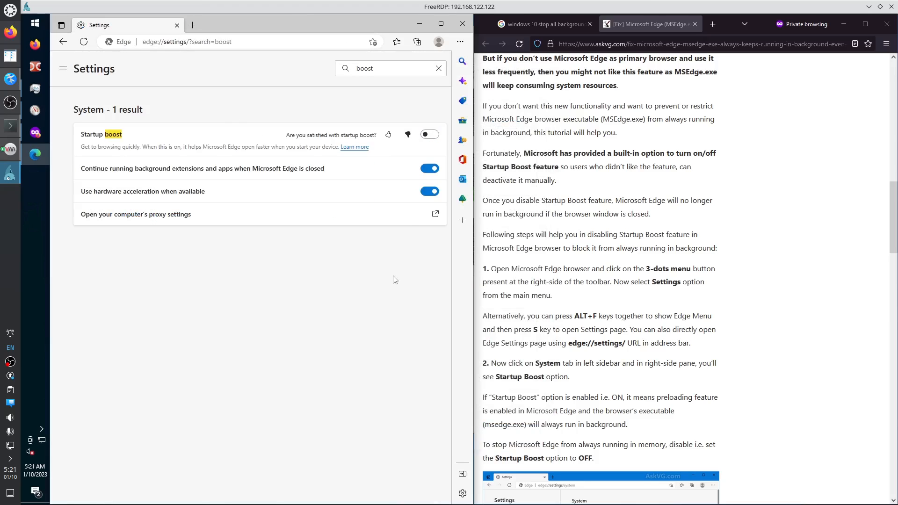
click(462, 31)
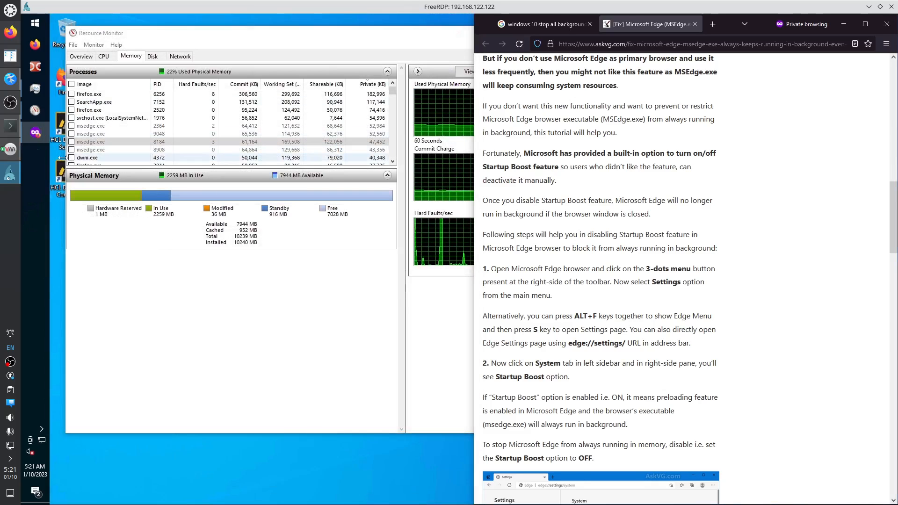
Inspect Task Manager's Details list sorted by name, including svchost.exe PID 5952.
right_click(35, 168)
click(39, 95)
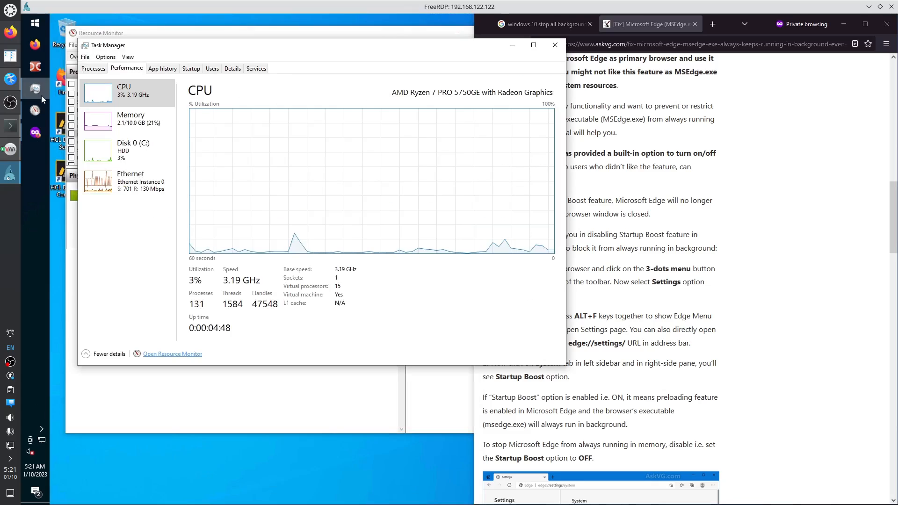
click(232, 68)
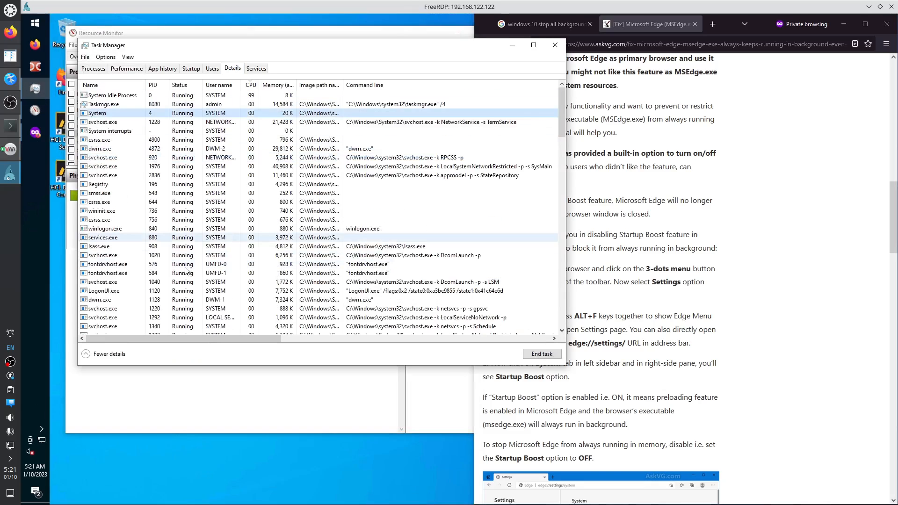
click(117, 85)
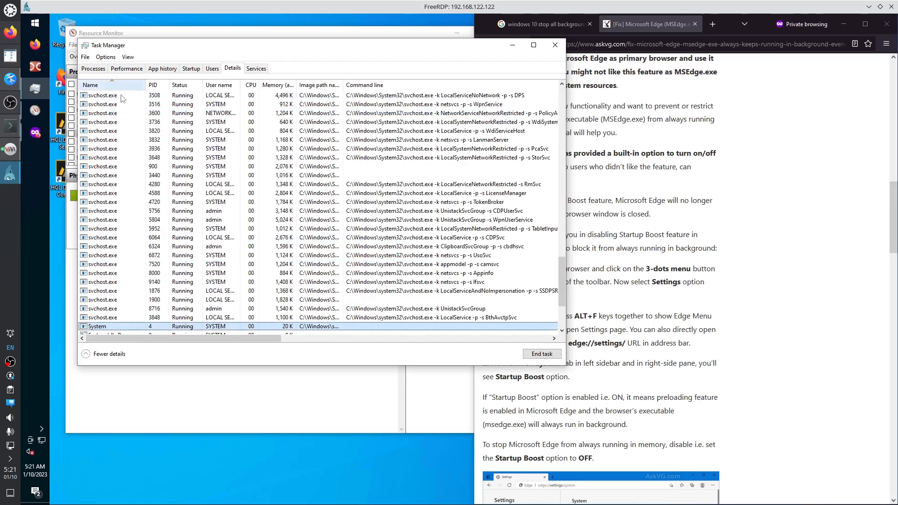
click(120, 229)
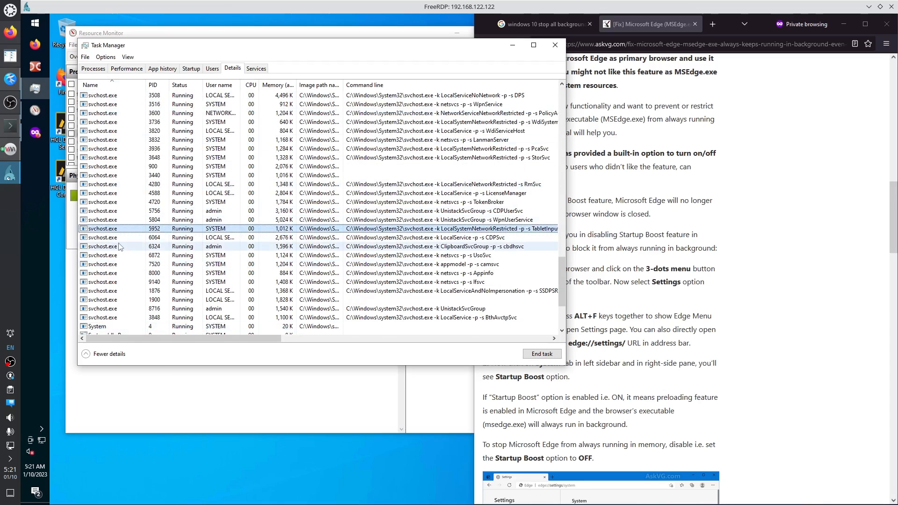
scroll(122, 246, up, 15)
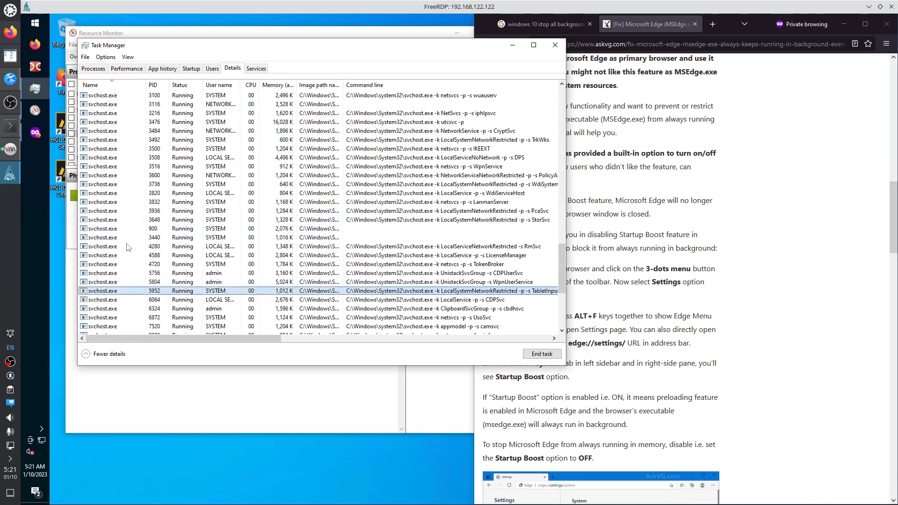
scroll(127, 247, up, 10)
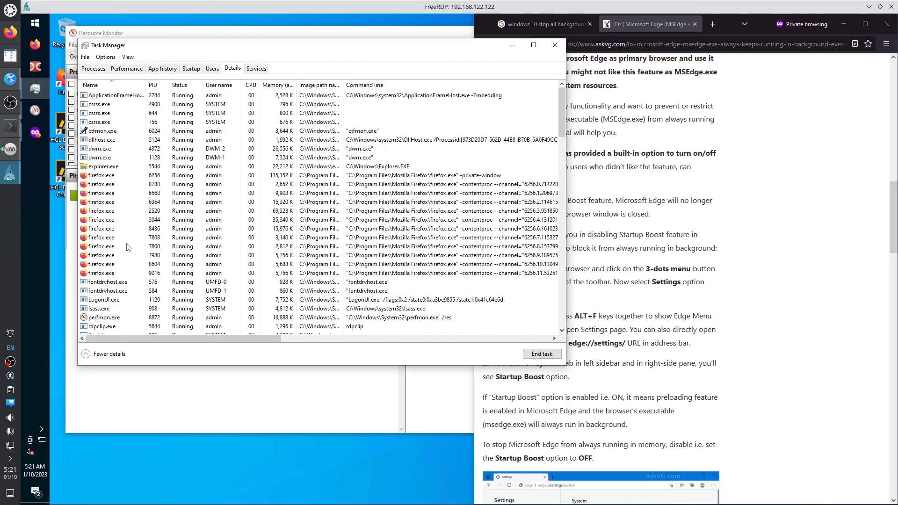
Close Task Manager and the AskVG tab, and minimize Firefox and Resource Monitor.
click(556, 45)
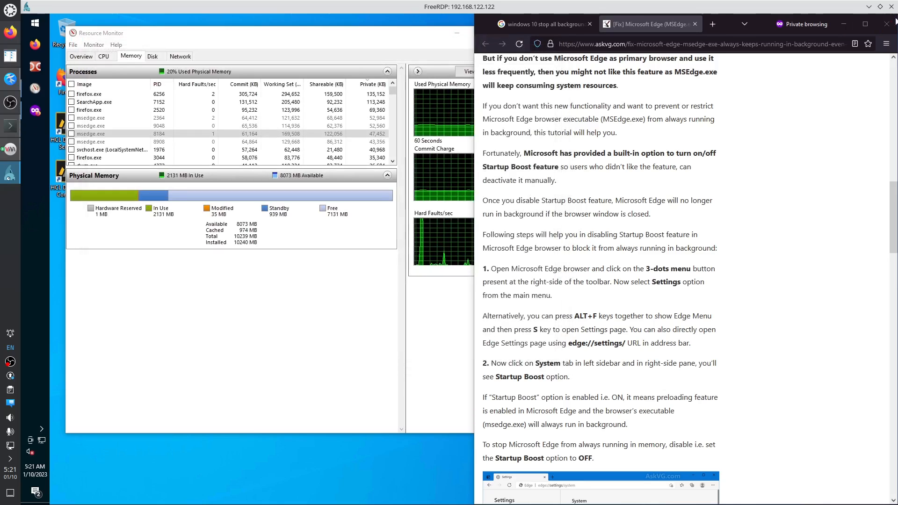
click(695, 24)
click(844, 24)
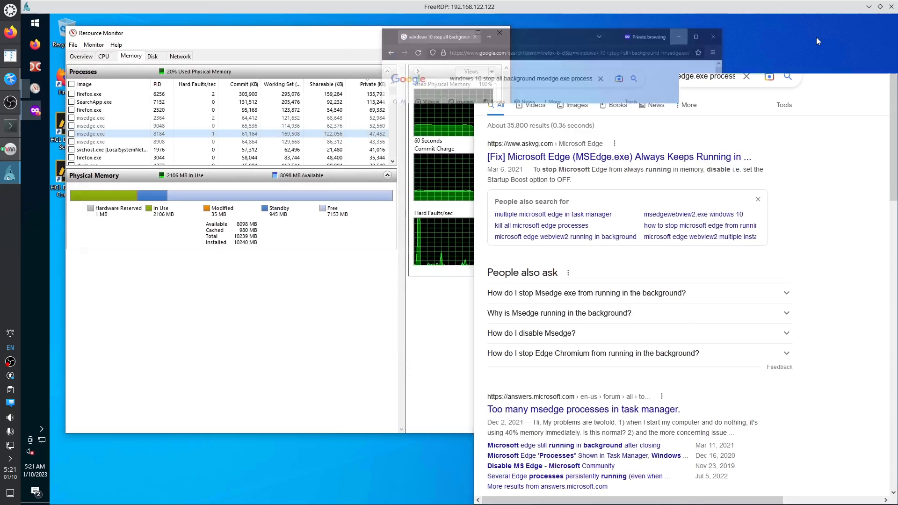
click(457, 33)
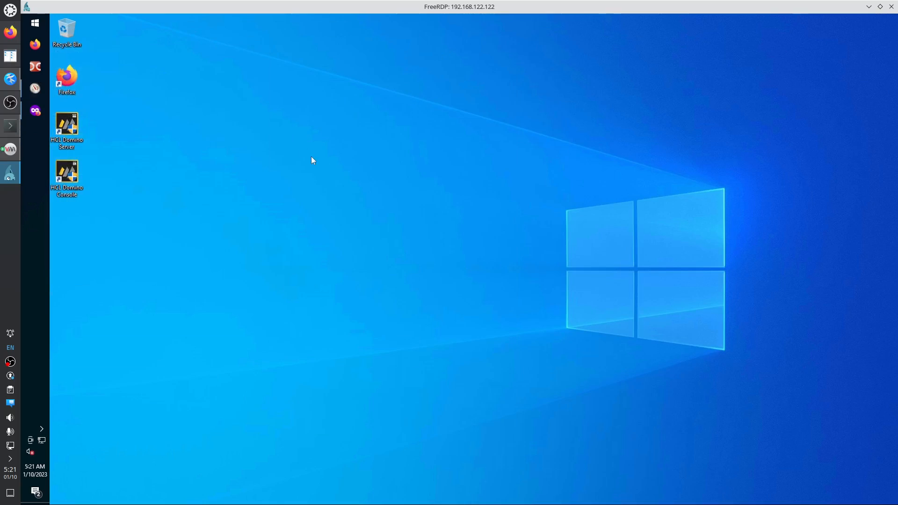
Launch HCL Domino Server from the Start menu, approve UAC, and run it as a regular application.
click(35, 23)
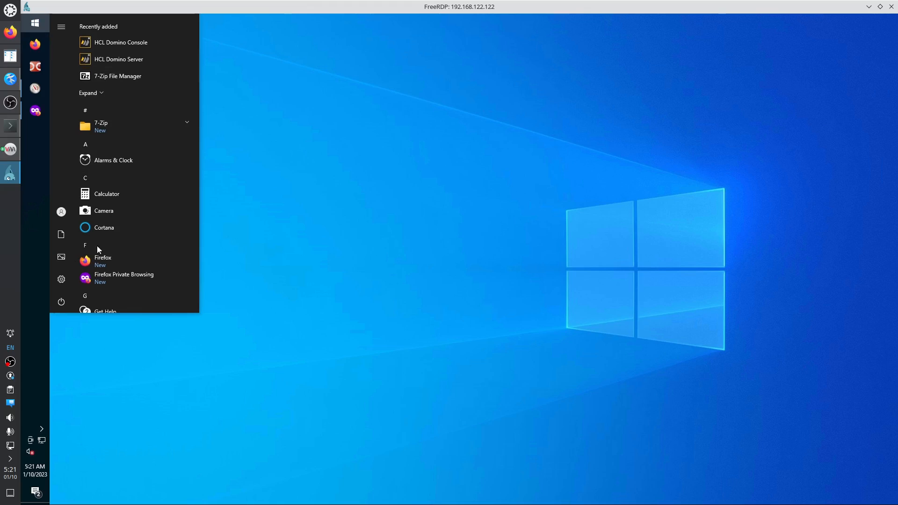
scroll(127, 220, down, 5)
scroll(141, 232, down, 4)
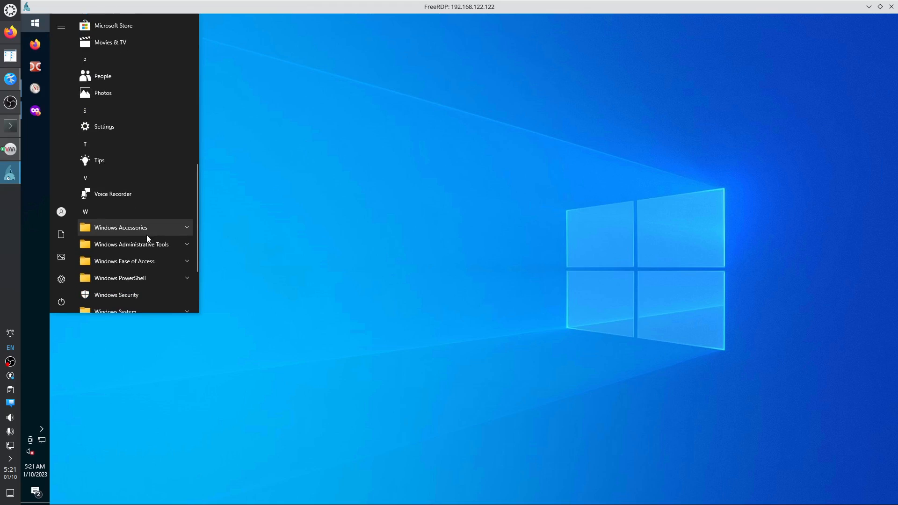
scroll(132, 196, up, 3)
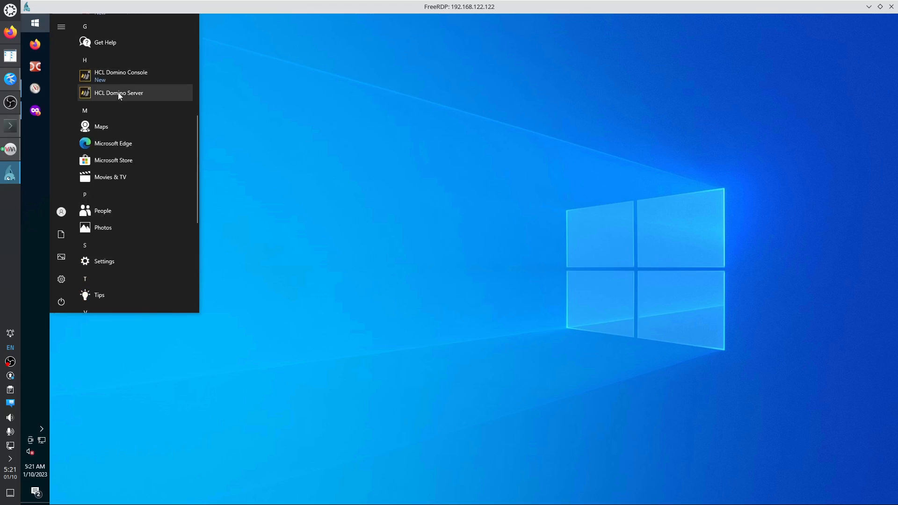
click(119, 93)
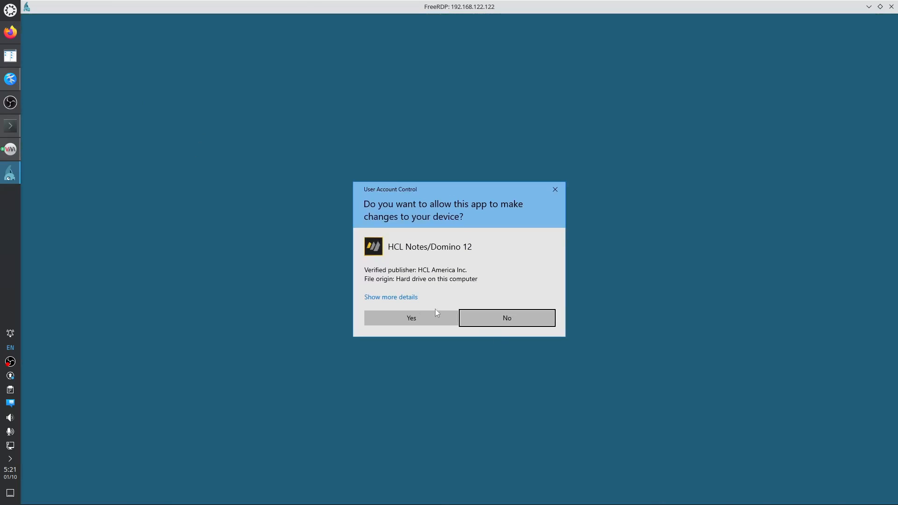
click(435, 314)
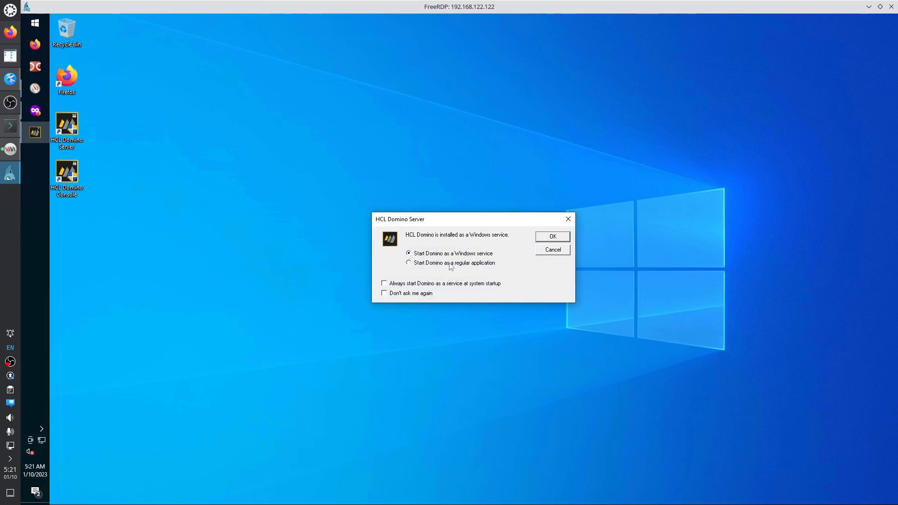
click(451, 266)
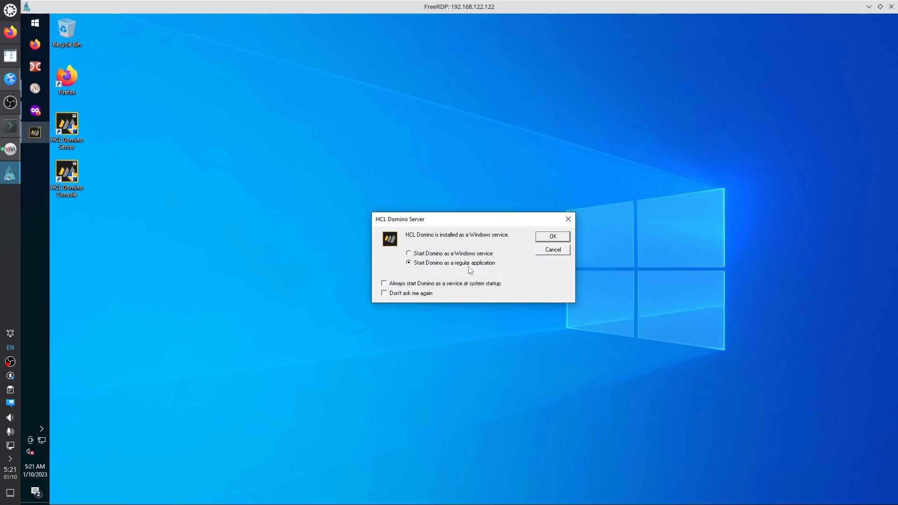
click(557, 238)
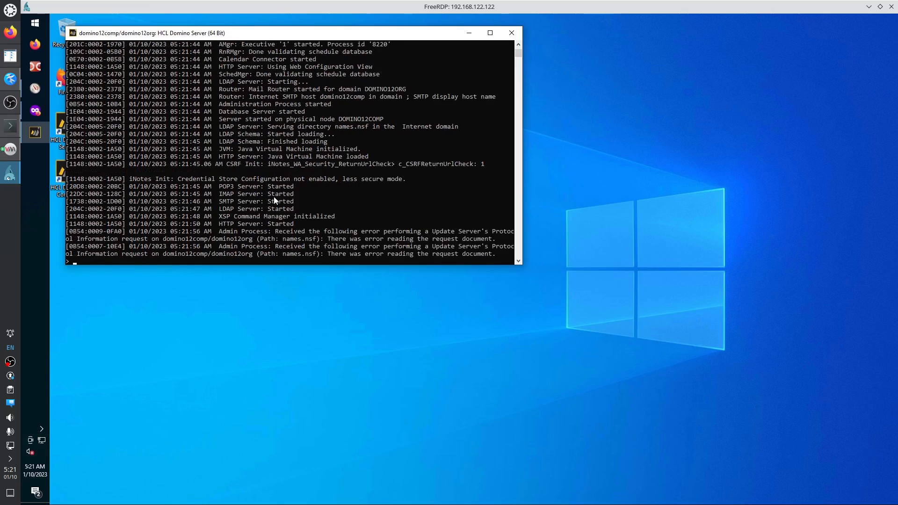
Run Double Commander as administrator and open a command prompt from it.
right_click(38, 70)
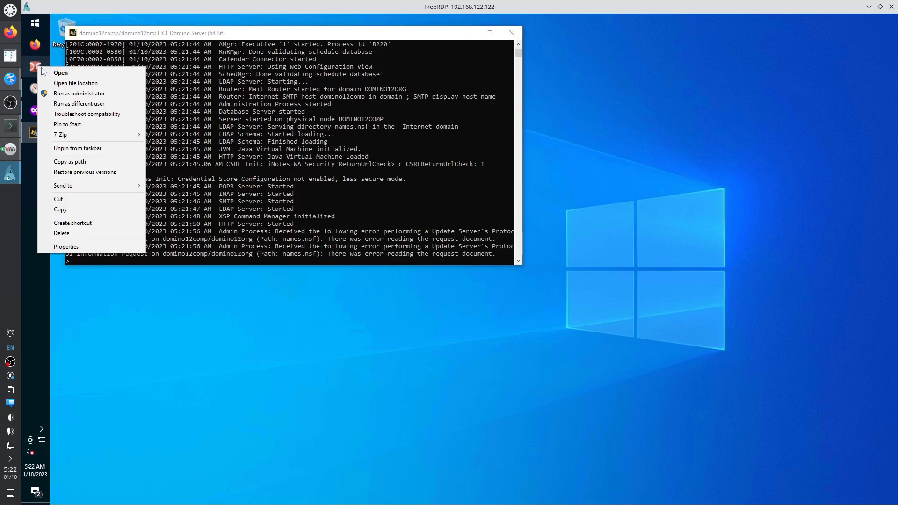
click(85, 91)
click(405, 320)
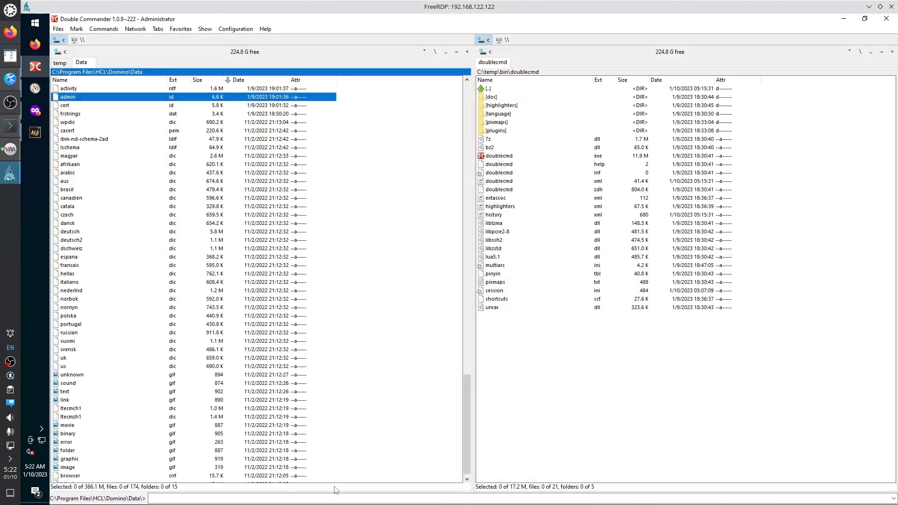
click(321, 498)
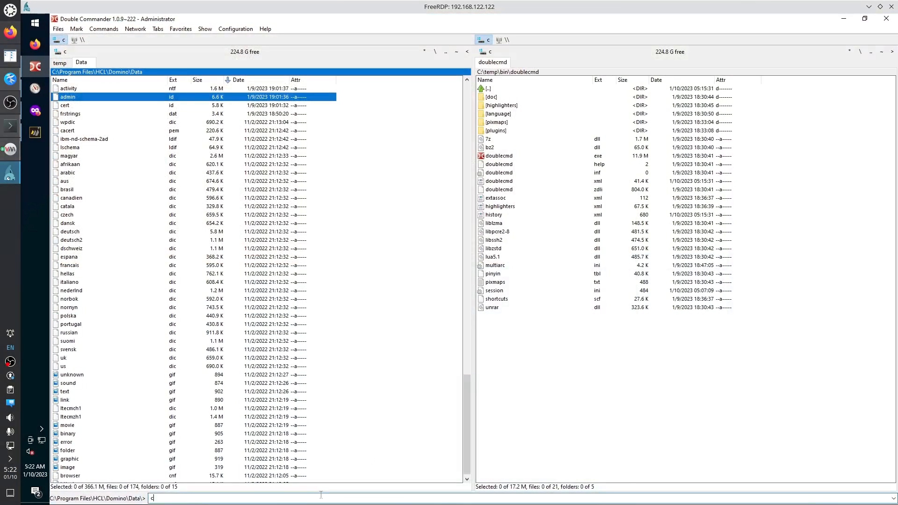
text(cmd)
key(Return)
Run netstat -anobp TCP in a maximized console and scroll through the listening ports.
text(ne)
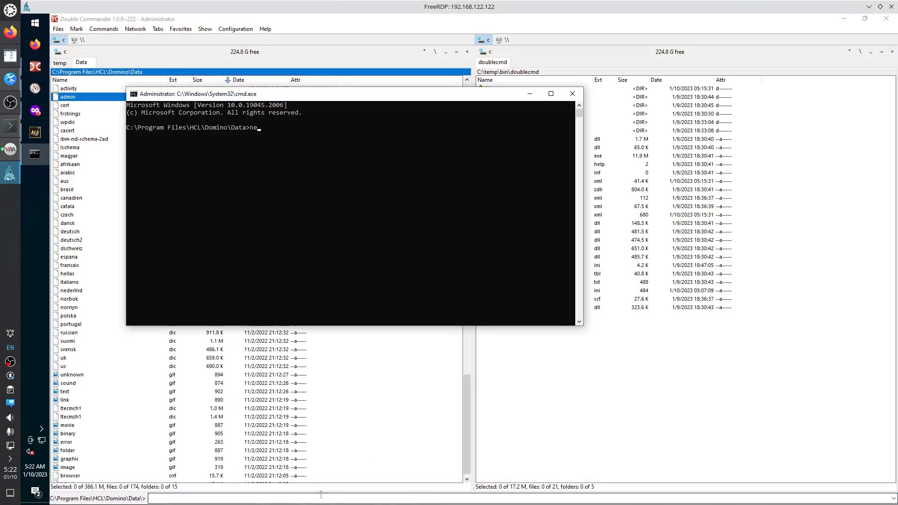
text(tstat -anobp TCP)
key(Return)
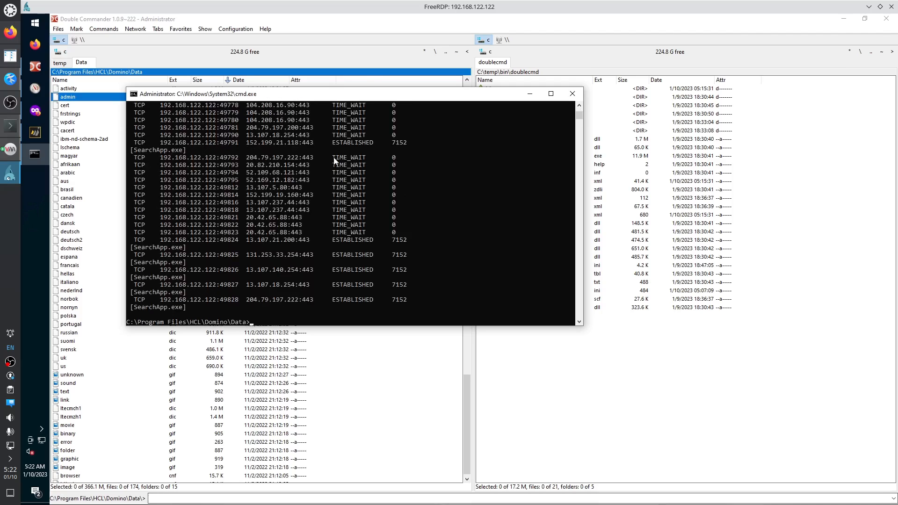
double_click(367, 94)
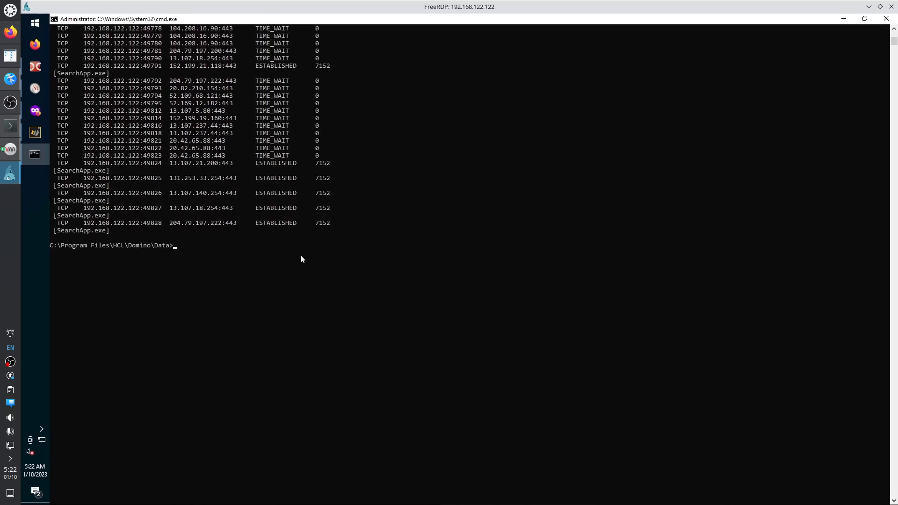
scroll(300, 251, up, 20)
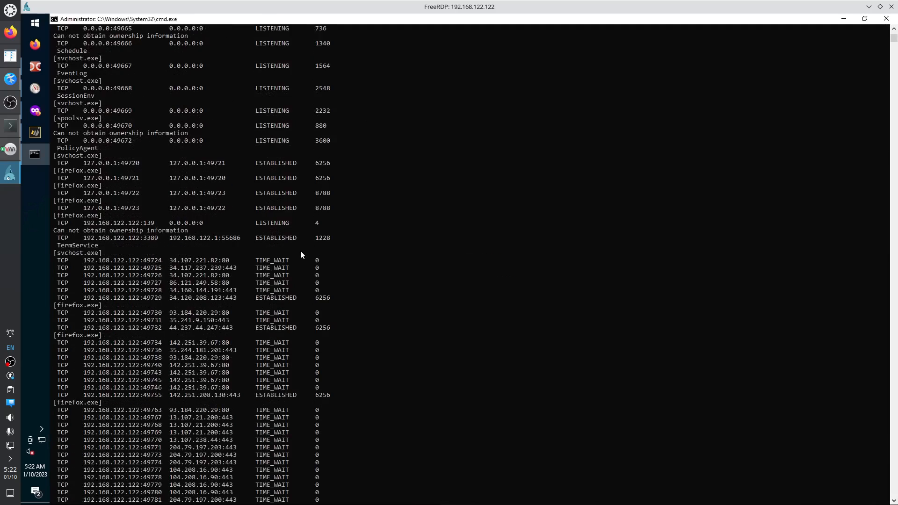
scroll(301, 255, up, 3)
scroll(263, 187, up, 3)
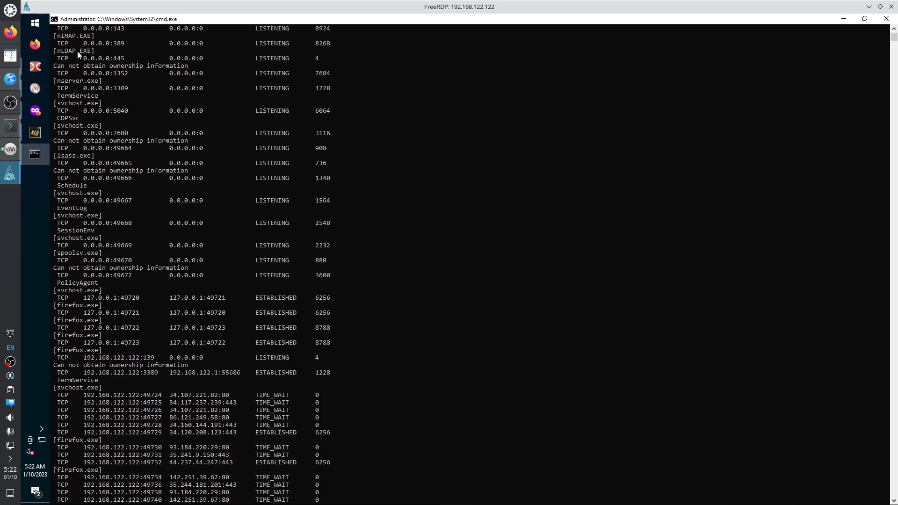
scroll(222, 89, up, 2)
scroll(270, 115, up, 3)
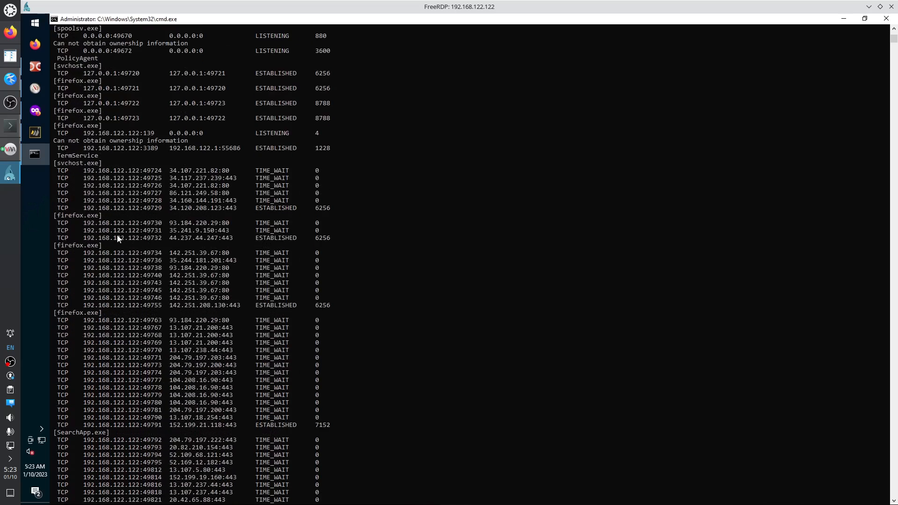
scroll(117, 239, up, 5)
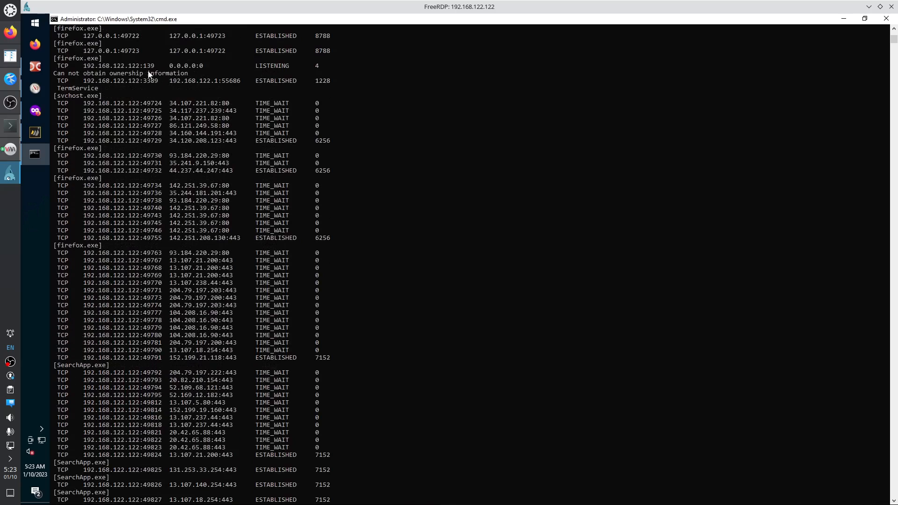
scroll(154, 70, up, 6)
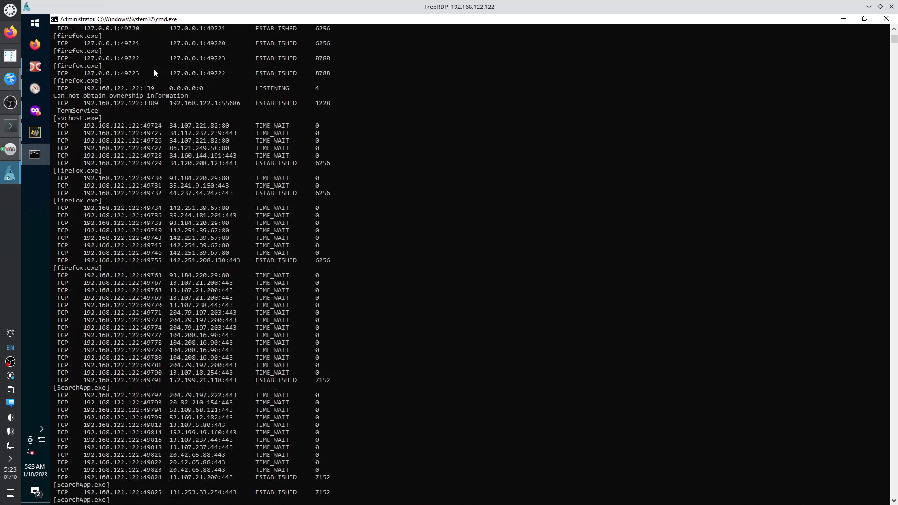
scroll(156, 89, up, 13)
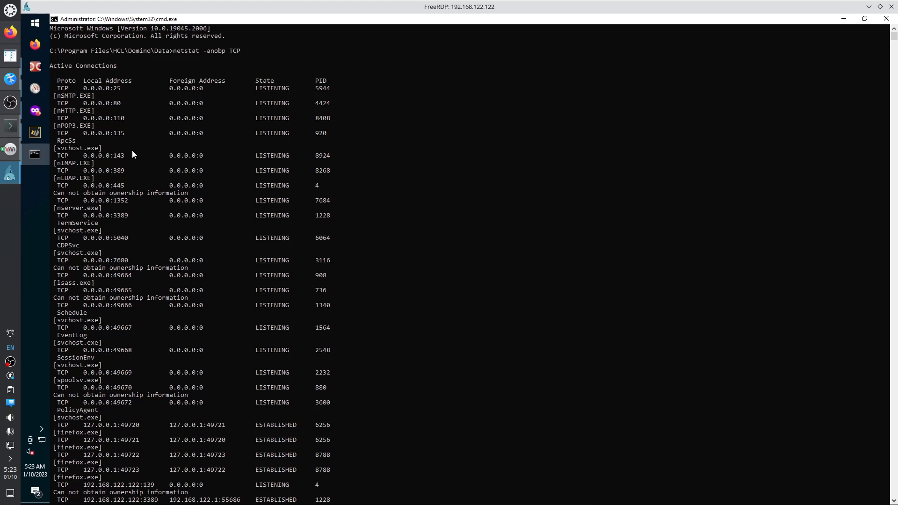
Mark the port 80 entry among Domino's ports 25, 80, 110, 143, 389, 1352, then close the console.
double_click(117, 103)
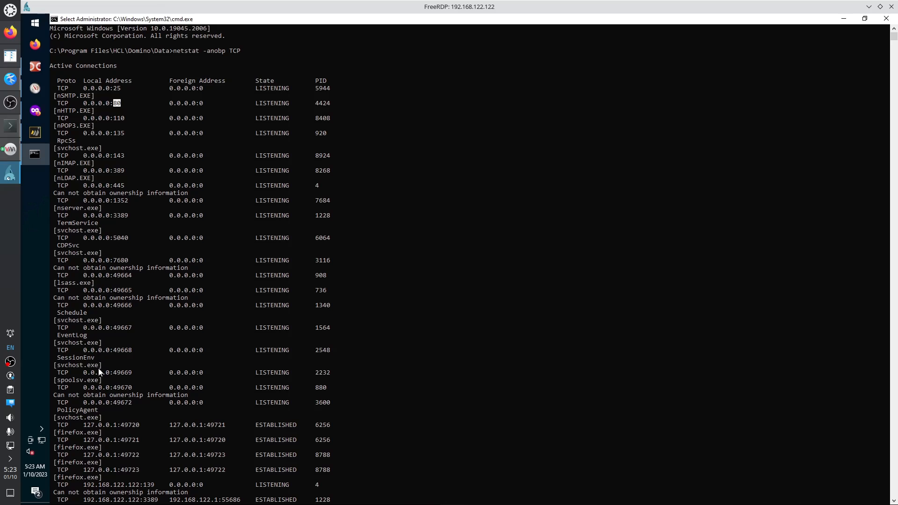
scroll(136, 421, down, 7)
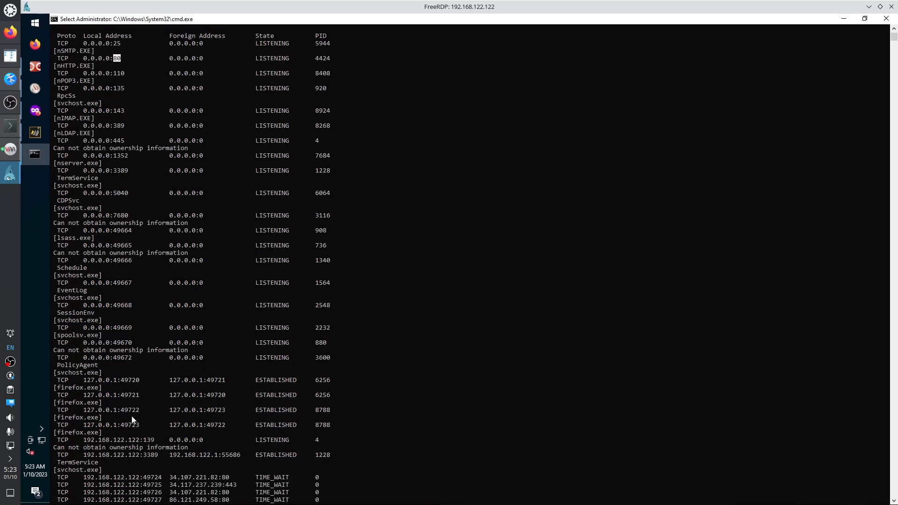
scroll(135, 412, up, 7)
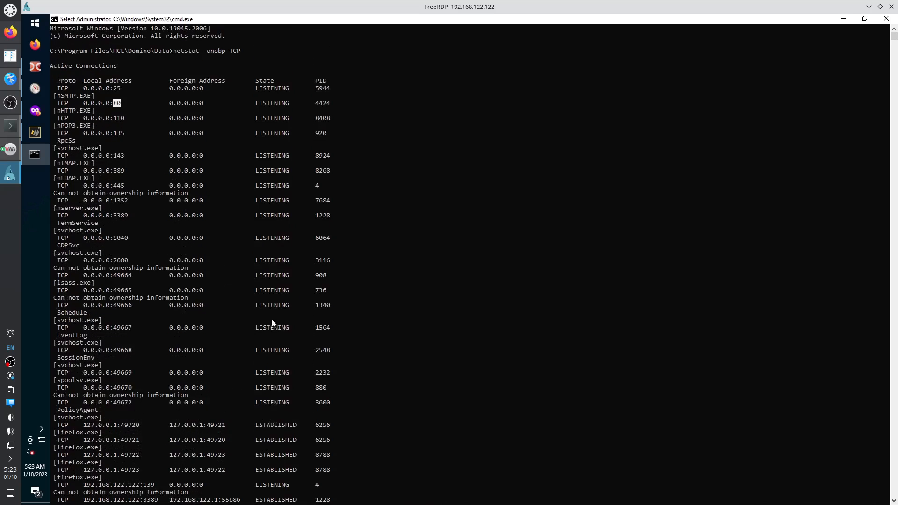
click(886, 18)
drag(166, 19, 701, 7)
Run Notes_Designer_Admin_12.0.2_Win_English.exe from C:\temp in Double Commander and extract its setup files.
double_click(655, 22)
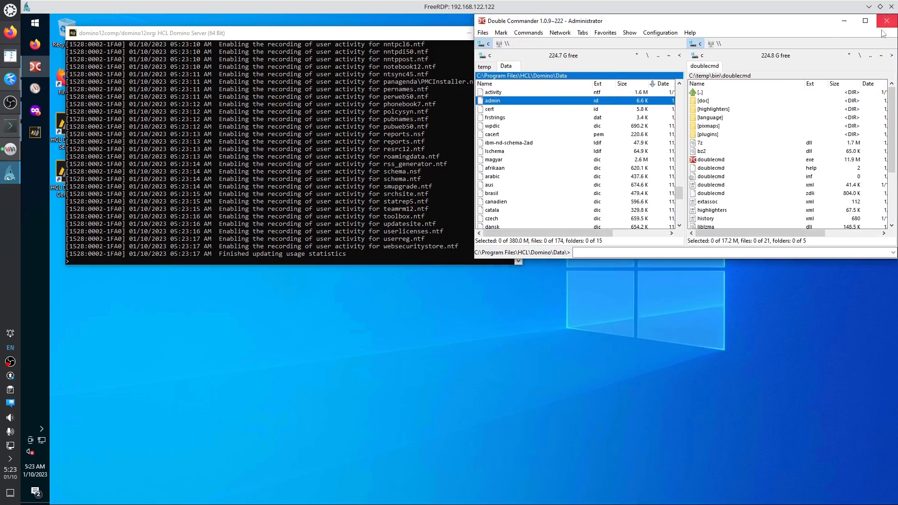
click(485, 67)
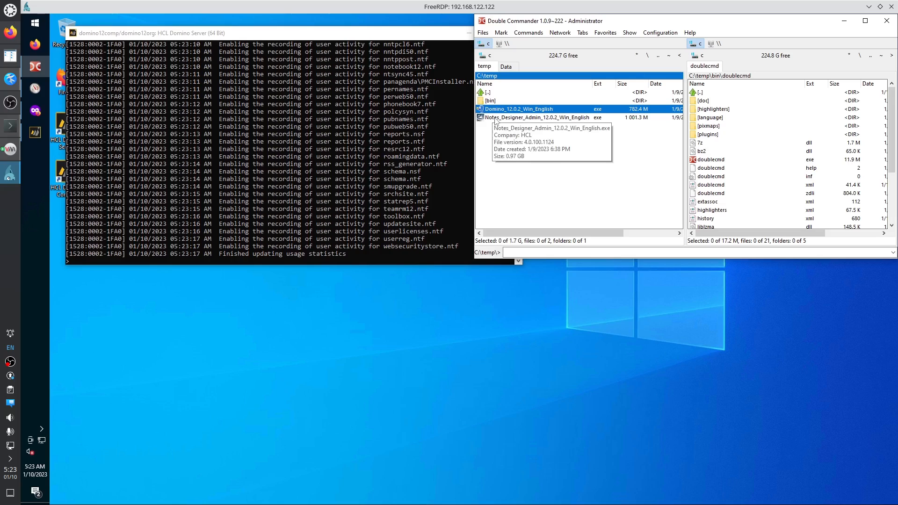
click(514, 119)
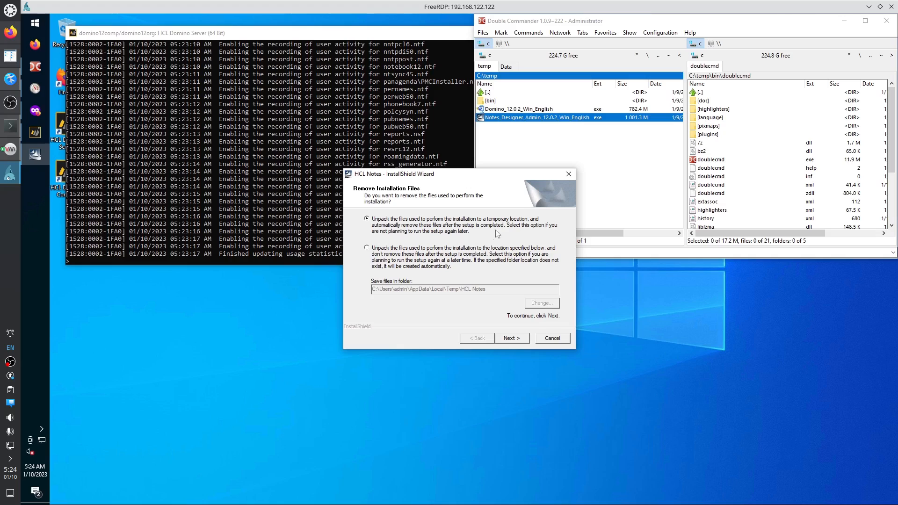
click(514, 341)
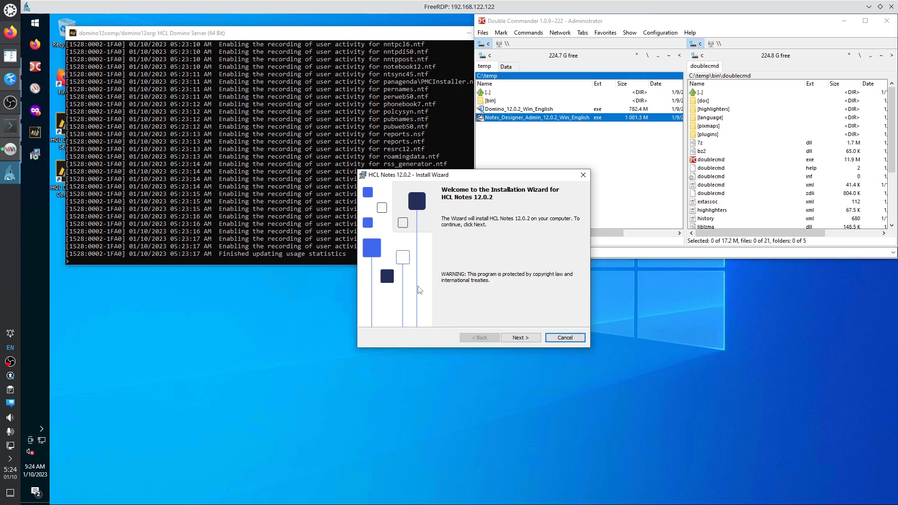
Accept the HCL Notes licence agreement and keep the default installation paths.
drag(517, 176, 449, 215)
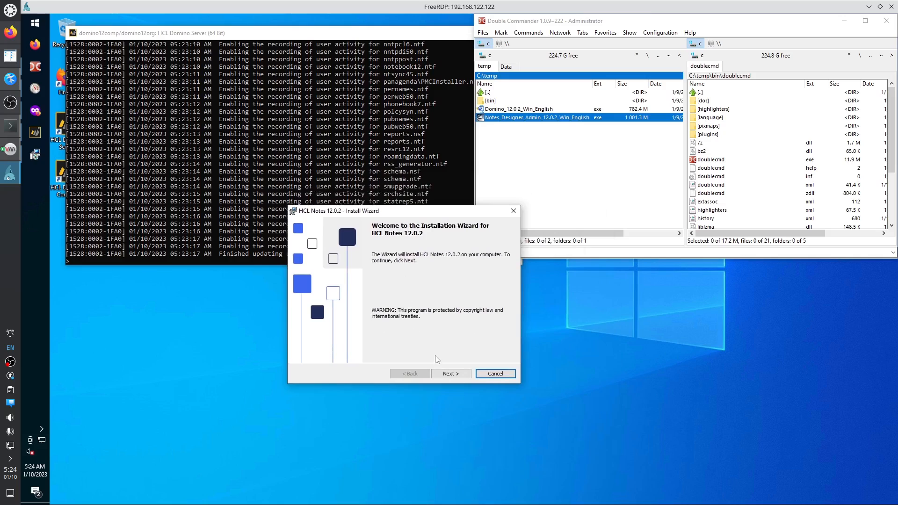
click(453, 374)
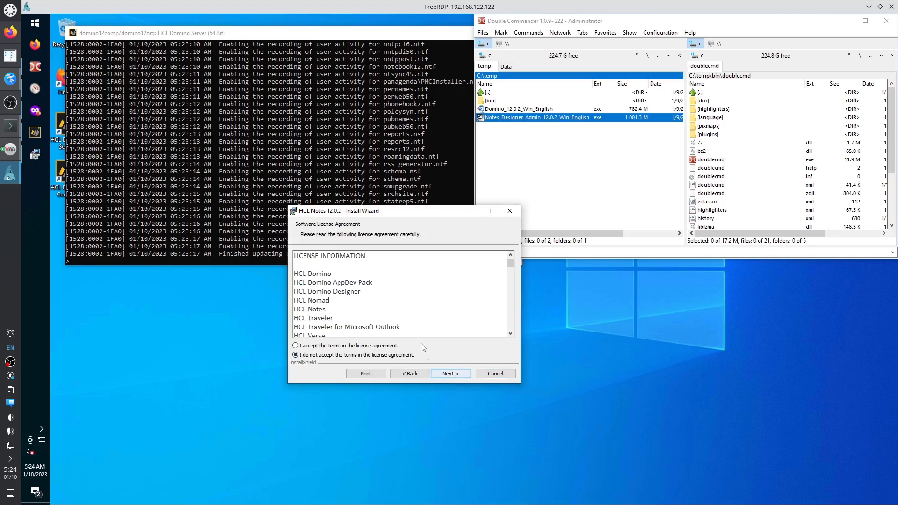
click(342, 347)
click(447, 374)
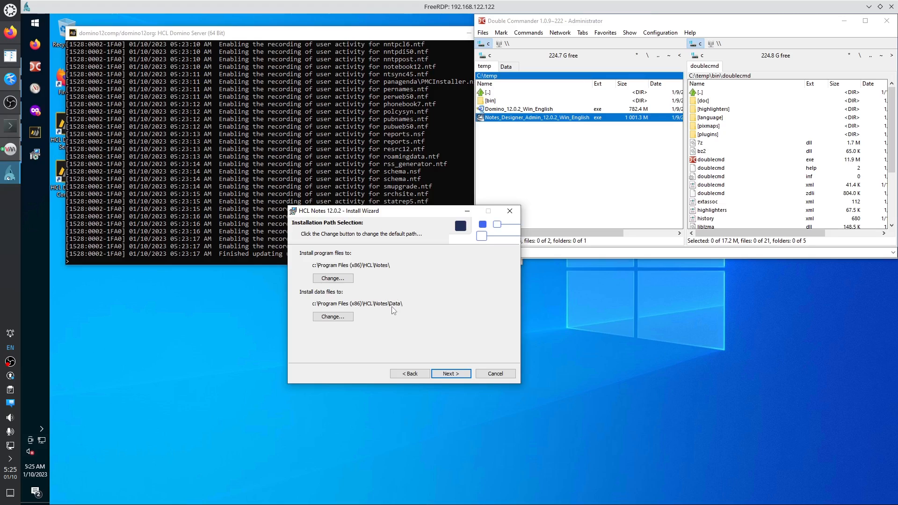
click(450, 376)
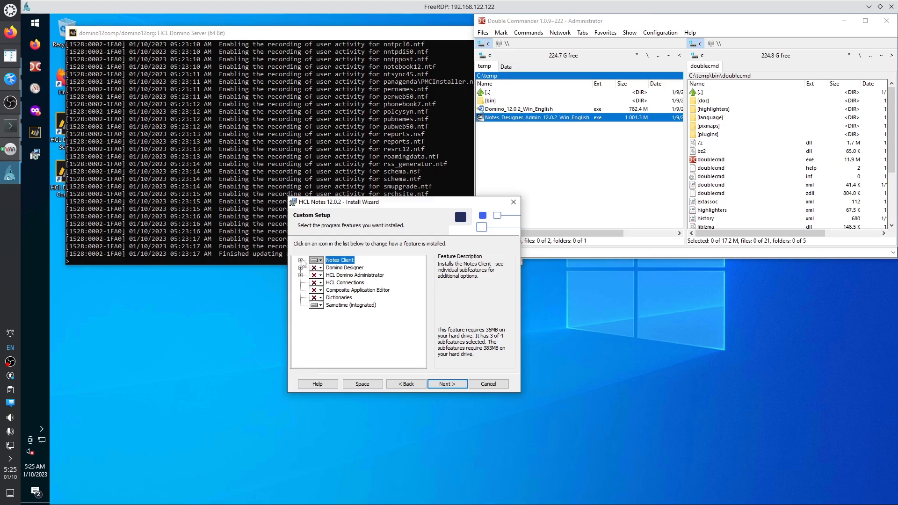
Set Domino Designer and HCL Domino Administrator to install on the local disk.
click(301, 260)
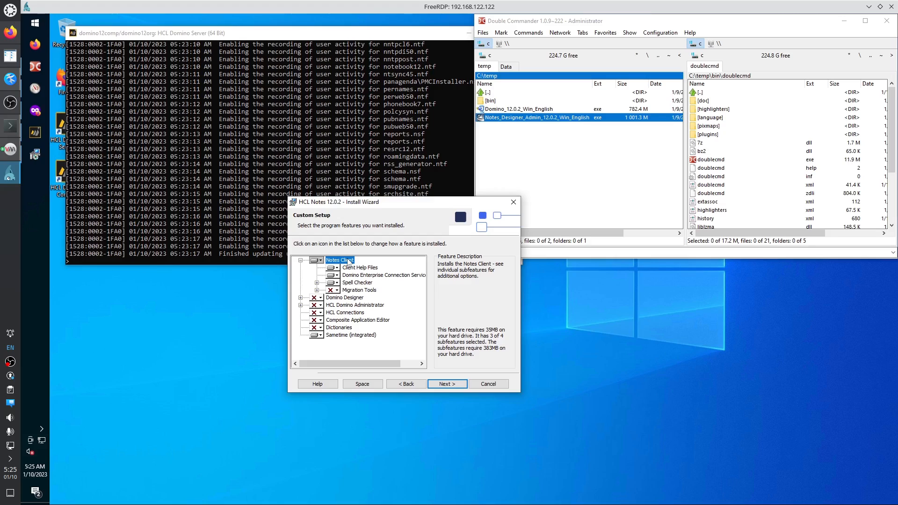
click(320, 300)
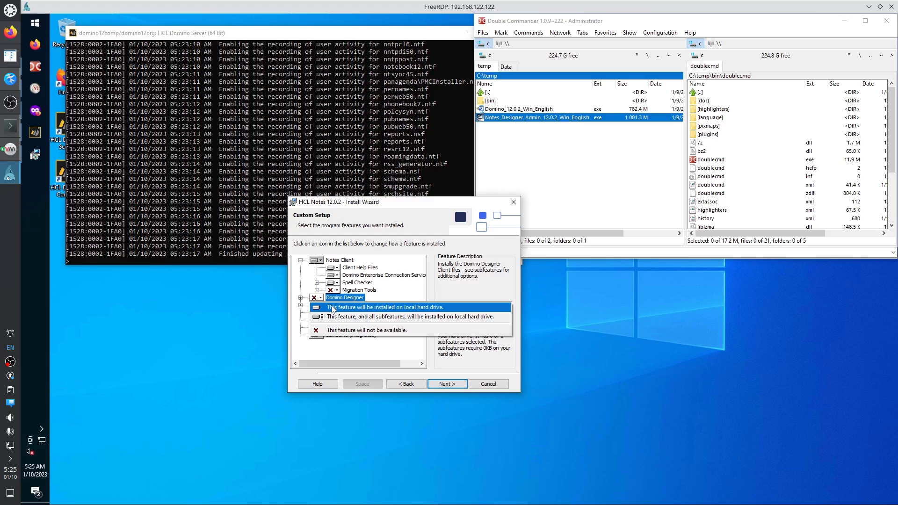
click(333, 308)
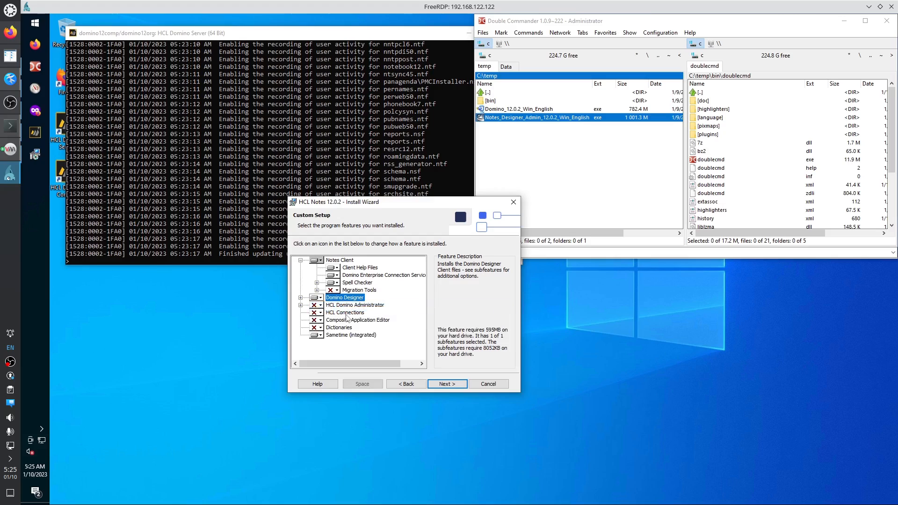
click(321, 306)
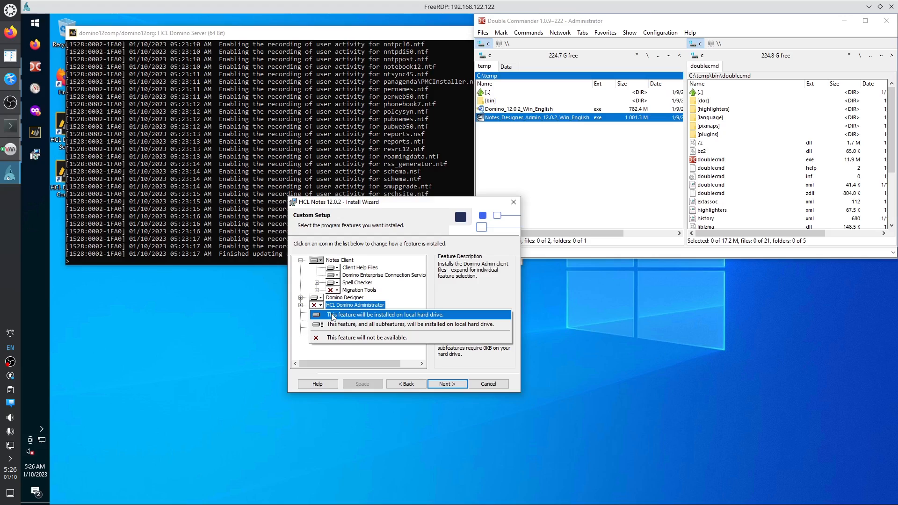
click(333, 316)
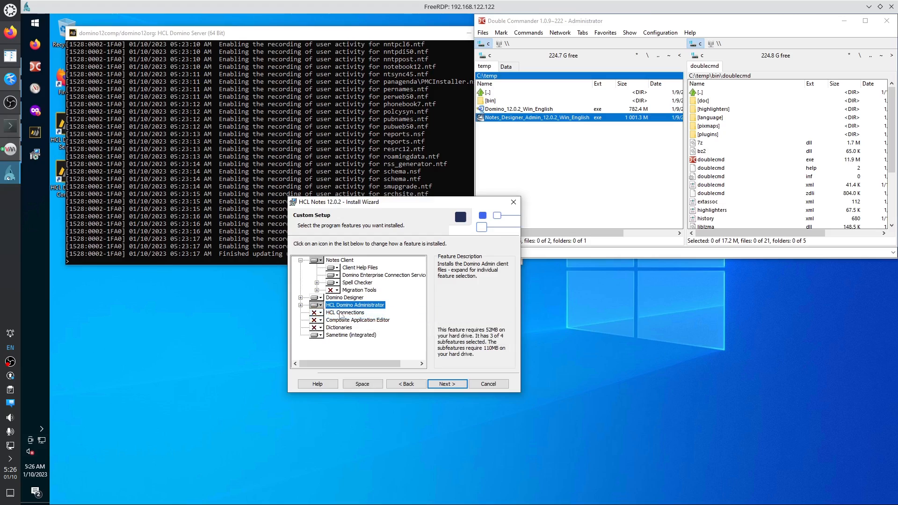
Exclude Sametime (integrated) from the features and start installing HCL Notes 12.0.2.
click(343, 314)
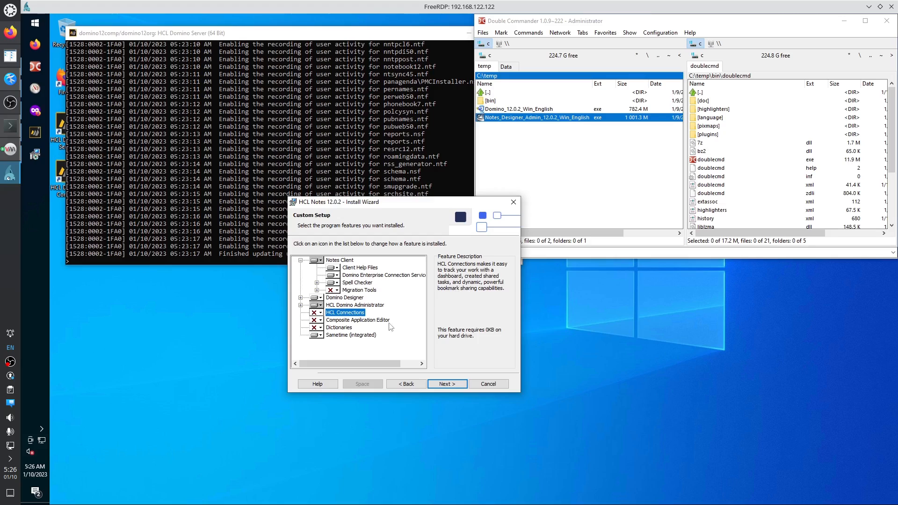
click(363, 321)
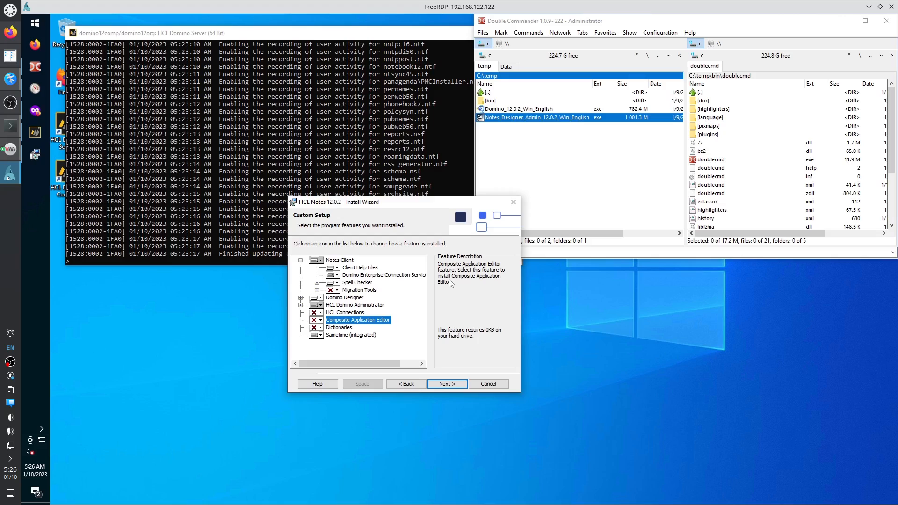
click(342, 329)
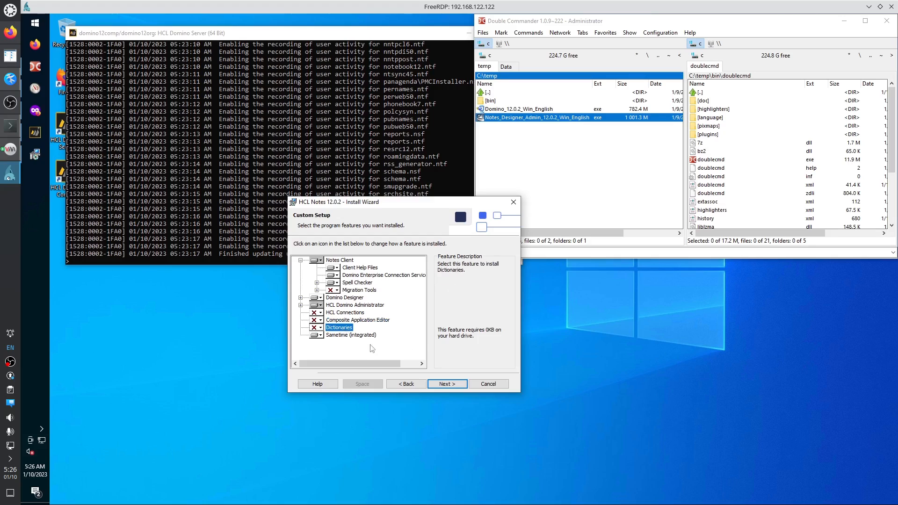
click(352, 336)
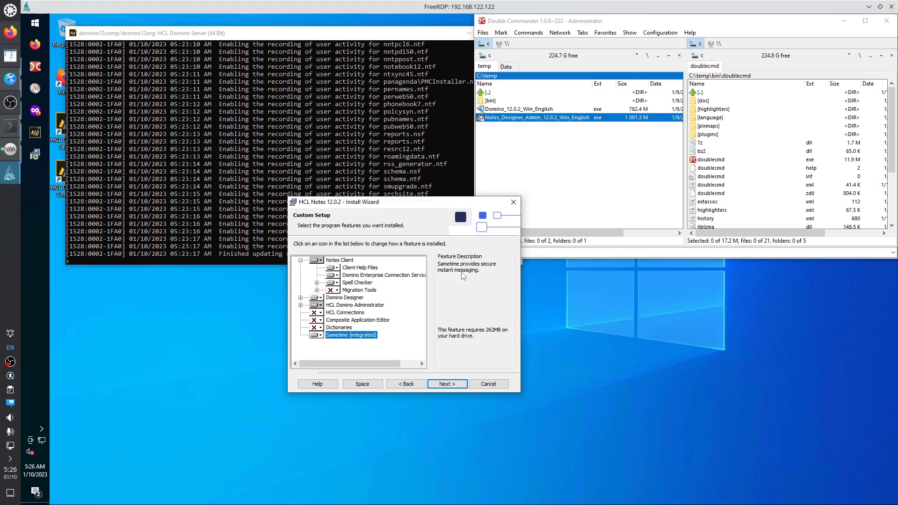
click(320, 335)
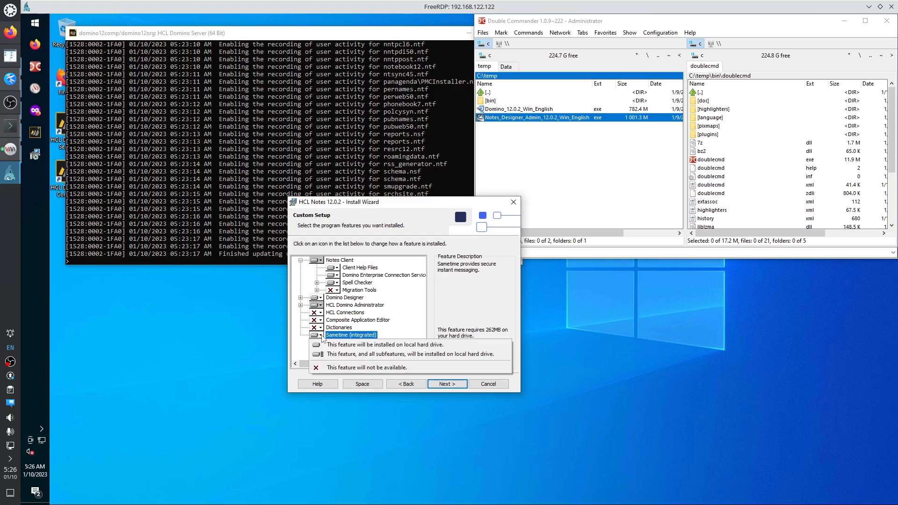
click(332, 367)
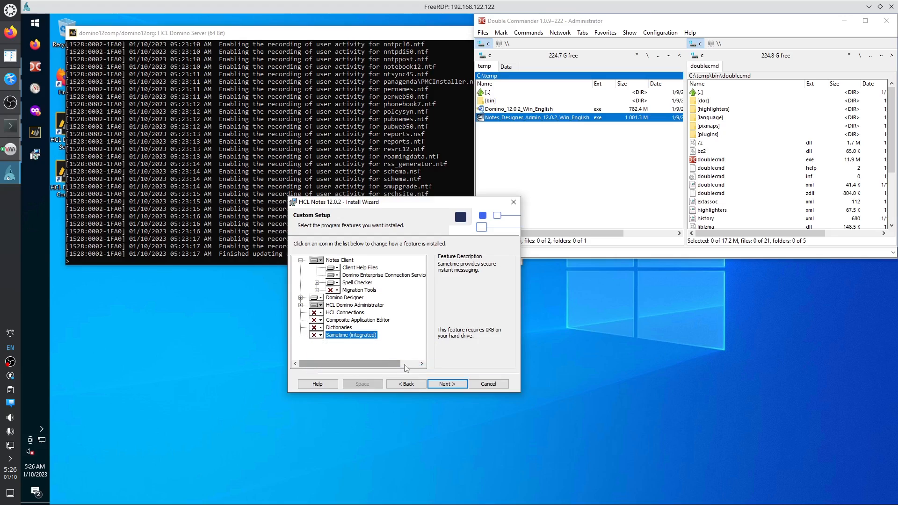
click(443, 384)
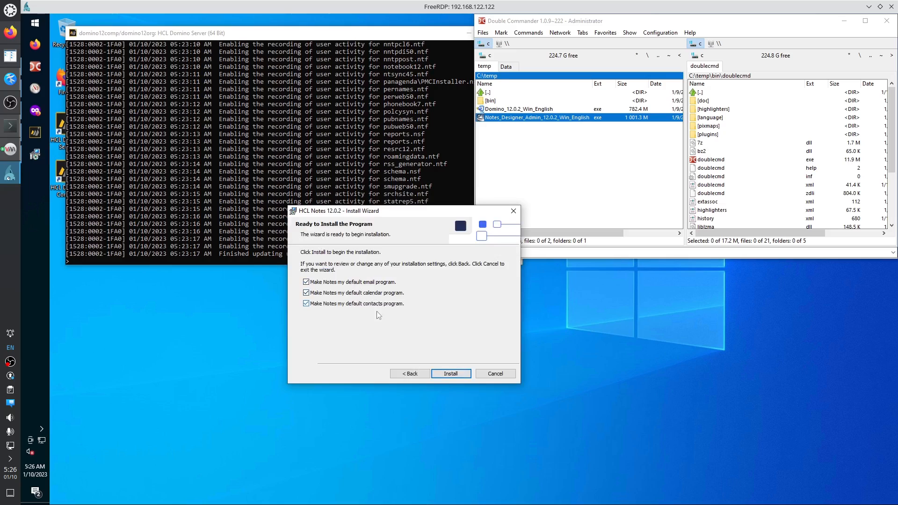
click(445, 373)
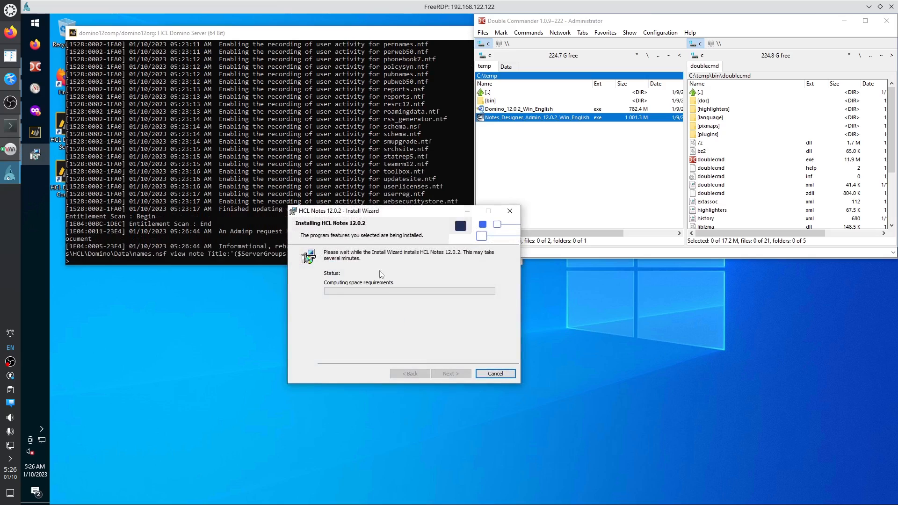
Let the HCL Notes 12.0.2 installation run to completion with the progress dialog moved aside.
drag(382, 215, 502, 283)
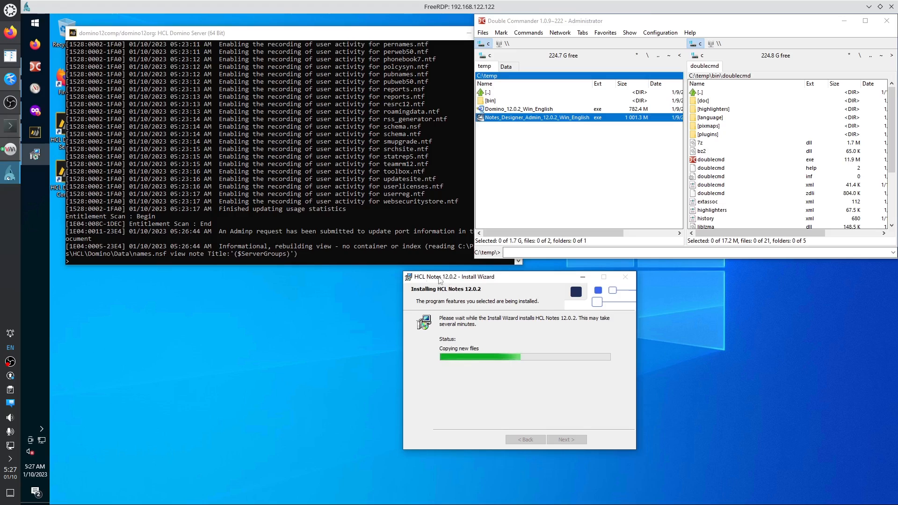
drag(436, 281, 267, 274)
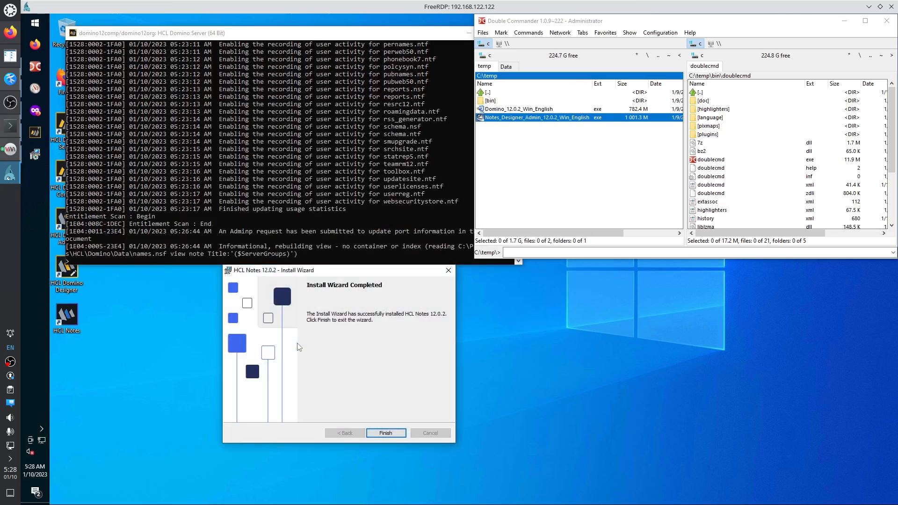
Close the completed install wizard, then open Task Manager from the taskbar and close it again.
click(387, 434)
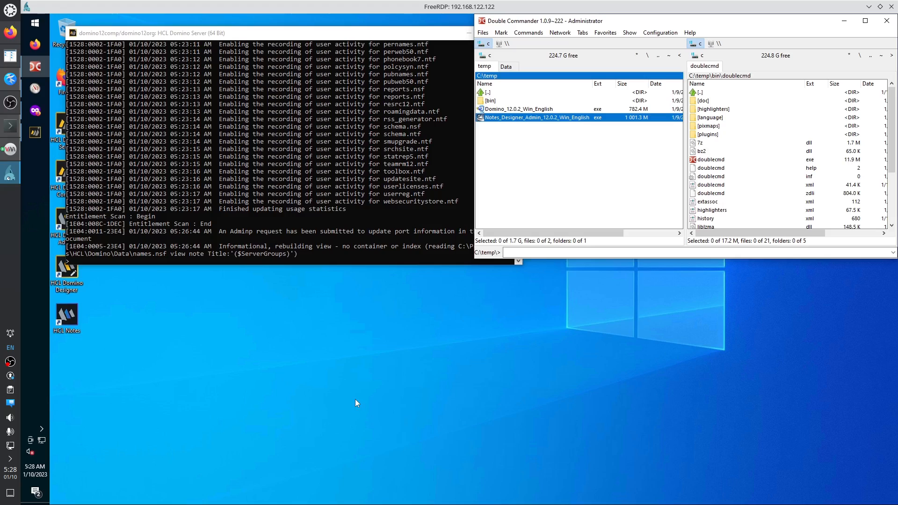
right_click(40, 217)
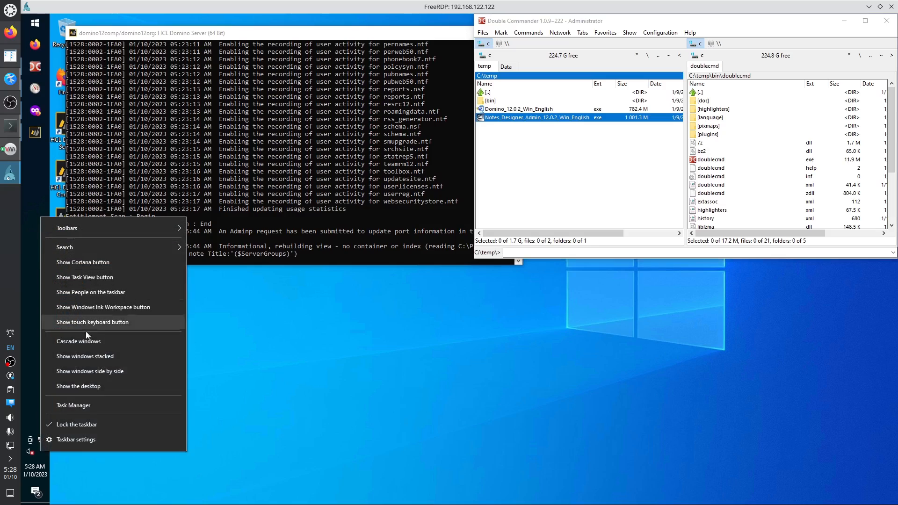
click(86, 406)
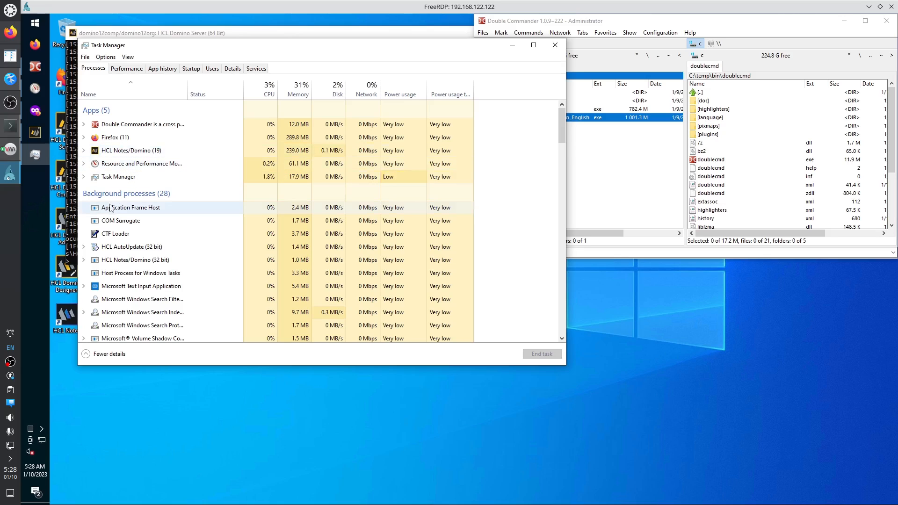
click(556, 45)
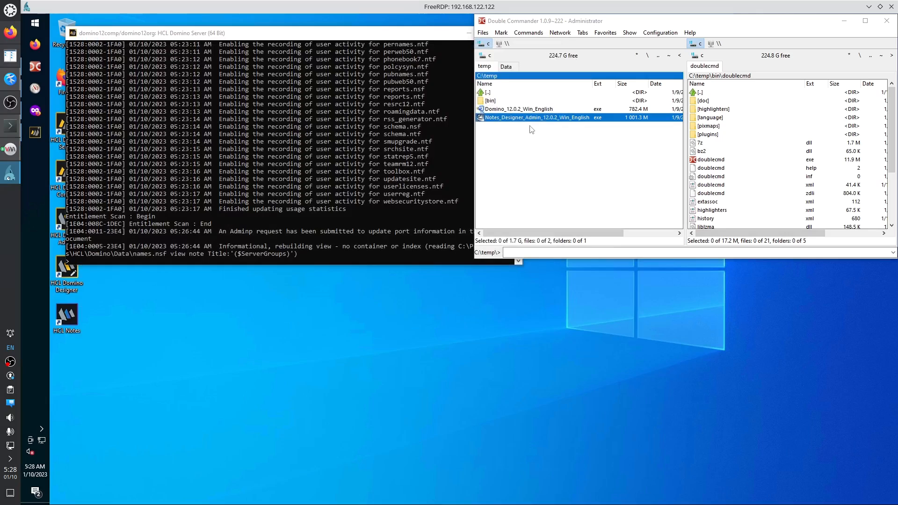
Bring up the HCL Domino Server console from the Start menu.
click(37, 25)
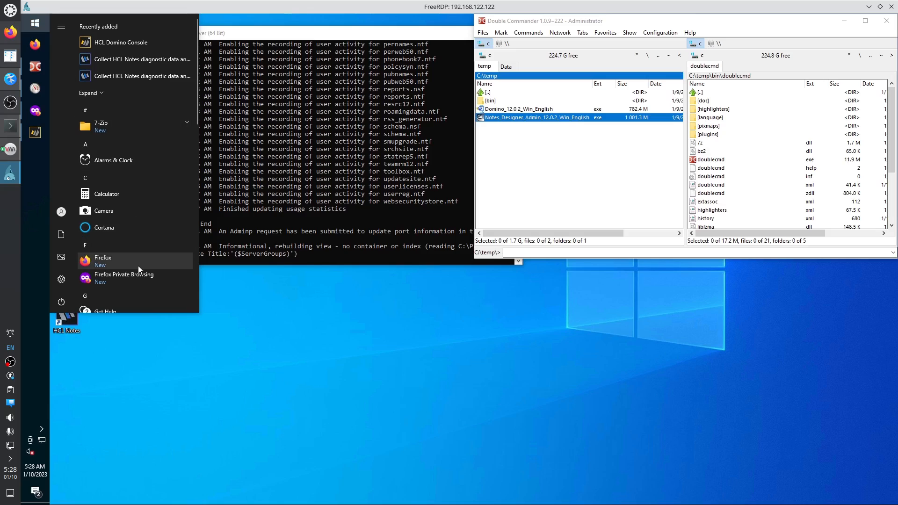
scroll(139, 266, down, 2)
scroll(139, 266, down, 3)
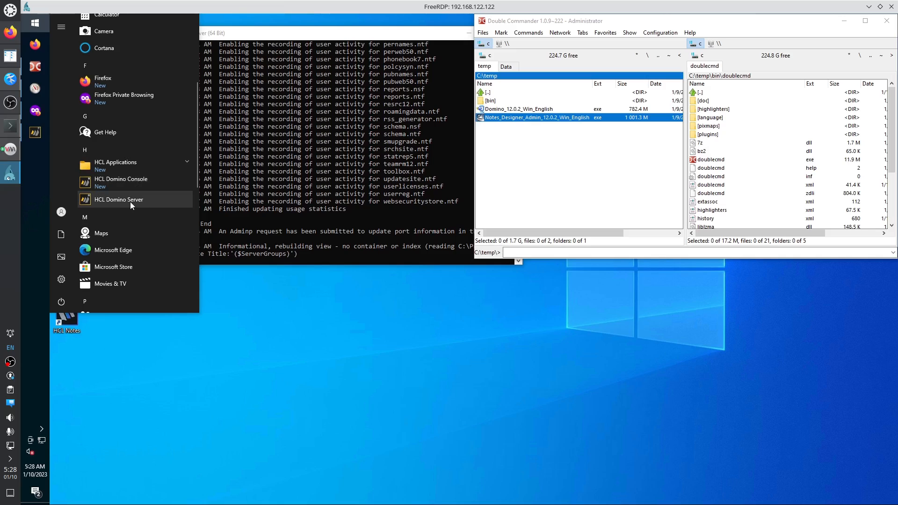
click(130, 201)
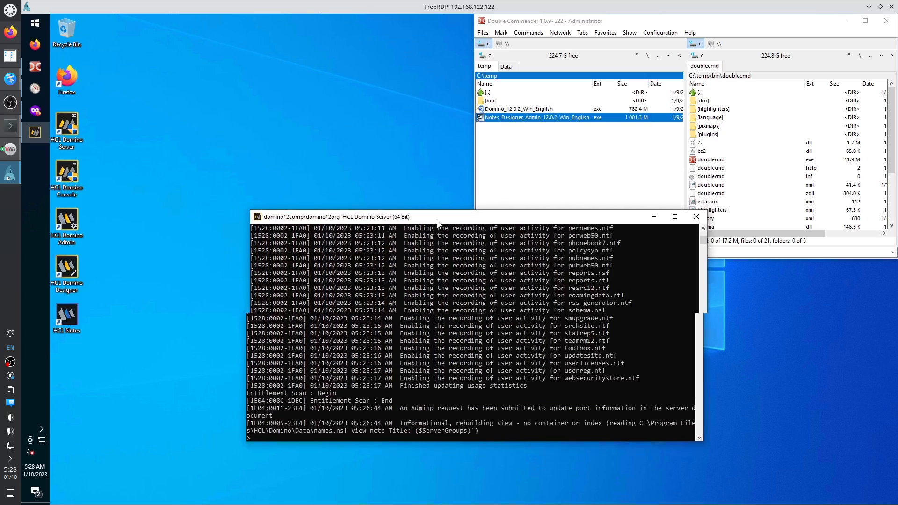
Expand the HCL Applications folder in the Start menu to list Notes, Designer and Administrator.
click(35, 25)
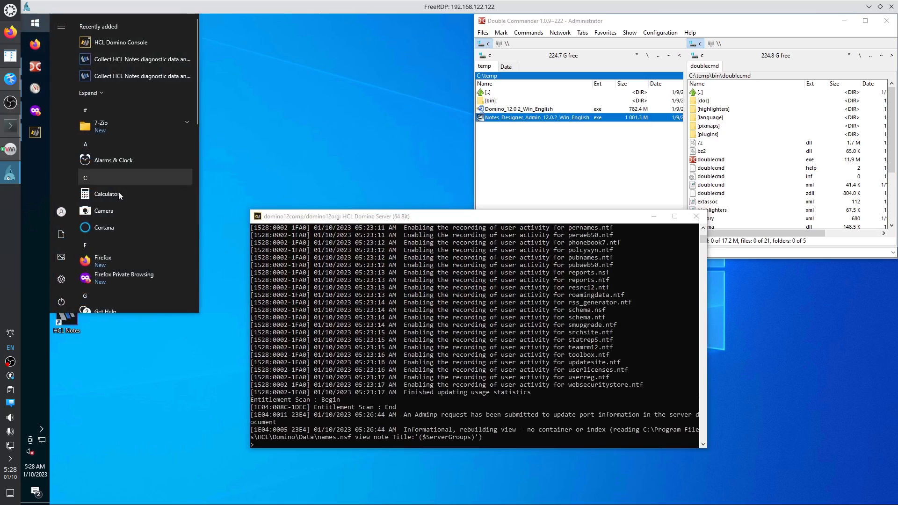
scroll(119, 219, down, 5)
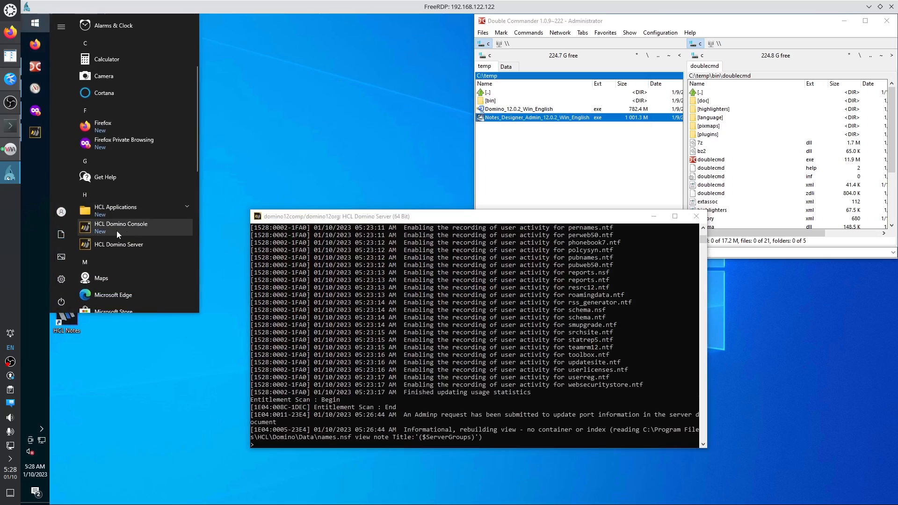
click(107, 208)
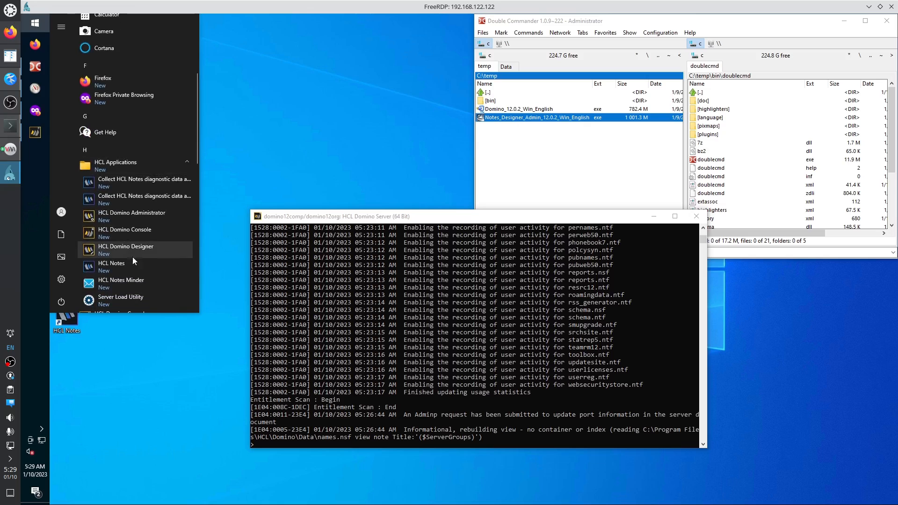
scroll(146, 270, down, 1)
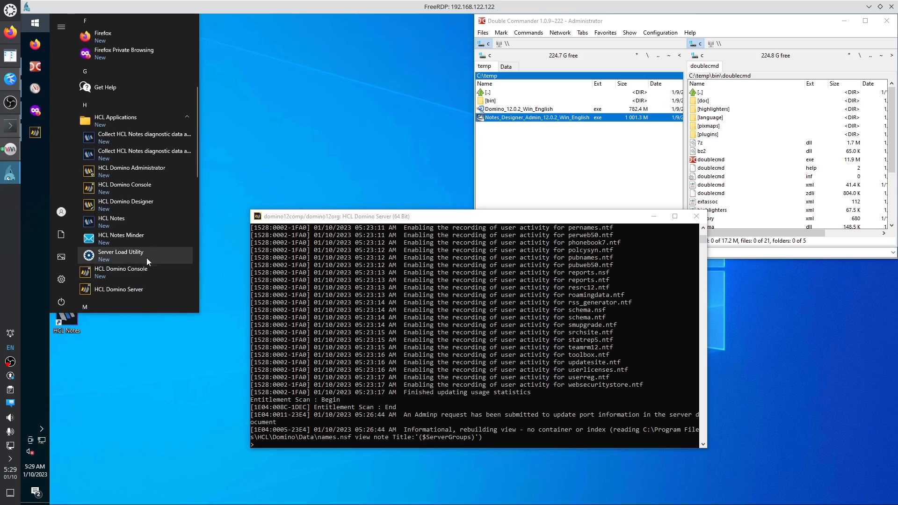
Launch HCL Notes and enter Administrator as the user name, copied from the install notes.
click(114, 221)
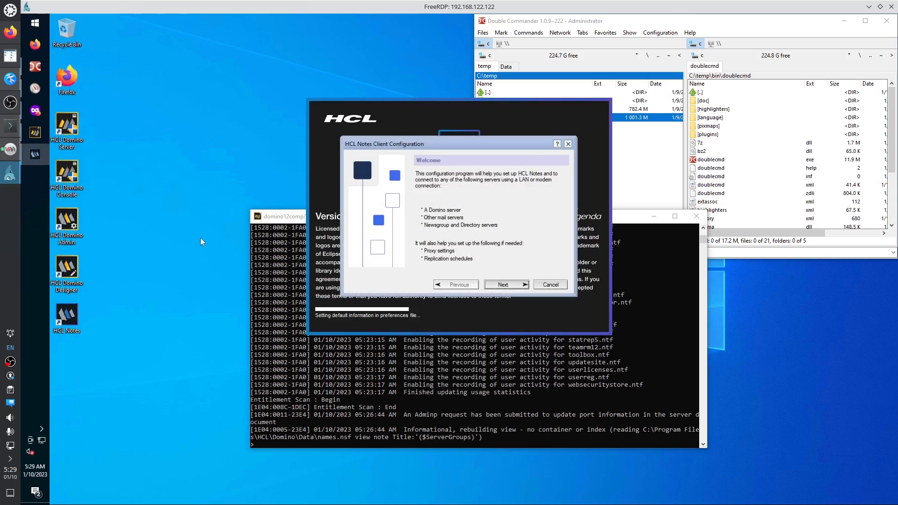
drag(456, 142, 356, 155)
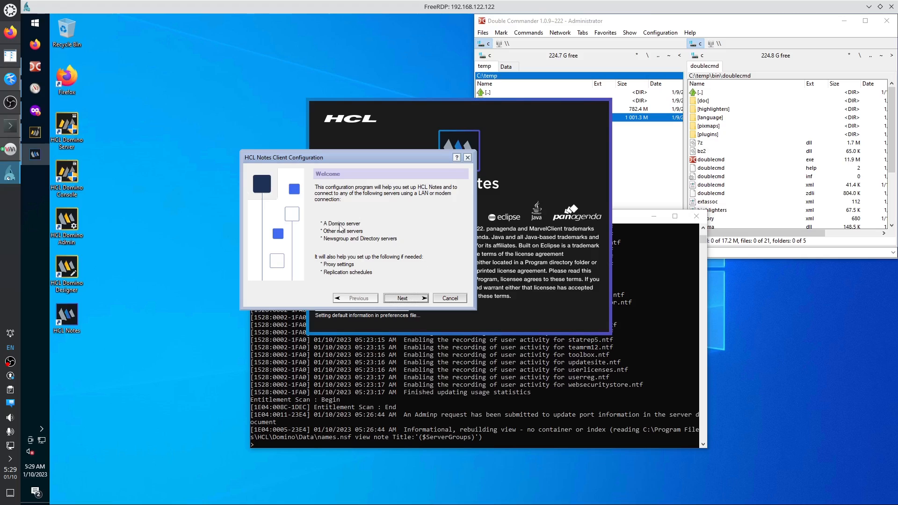
click(400, 300)
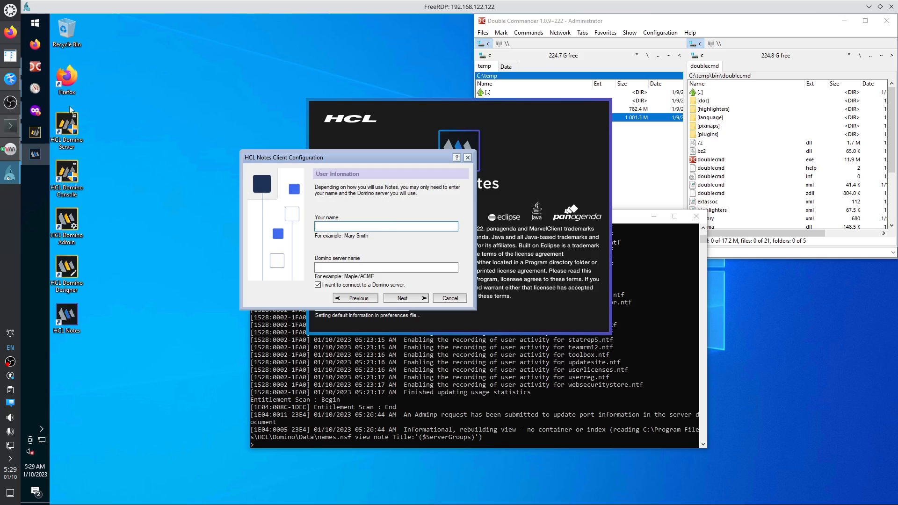
click(10, 79)
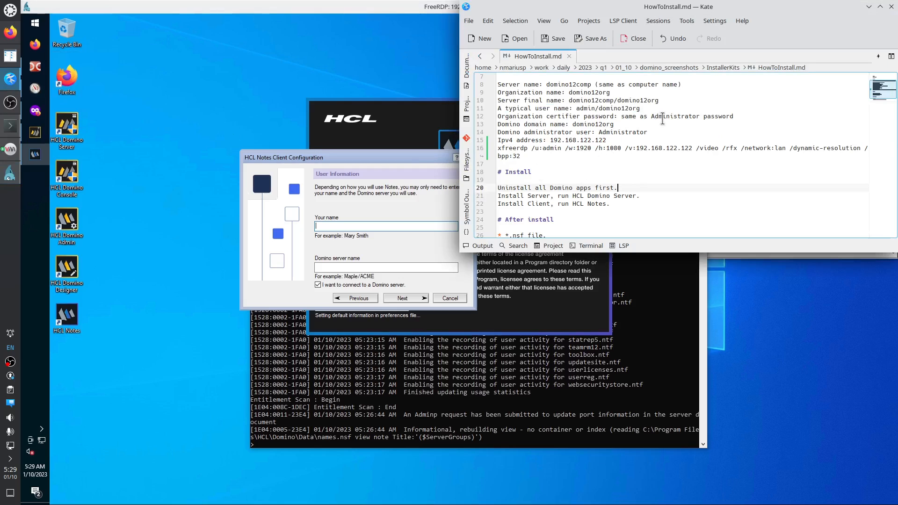
double_click(627, 132)
key(ctrl+c)
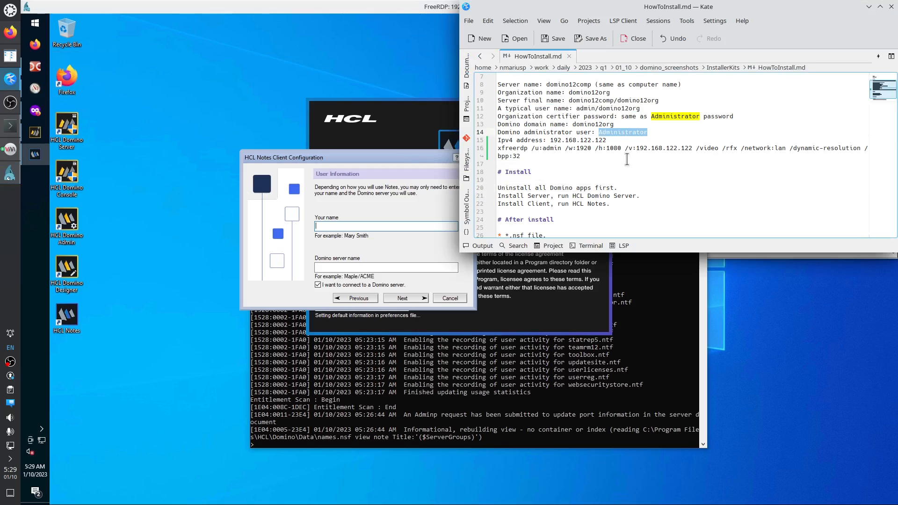
click(402, 224)
key(ctrl+v)
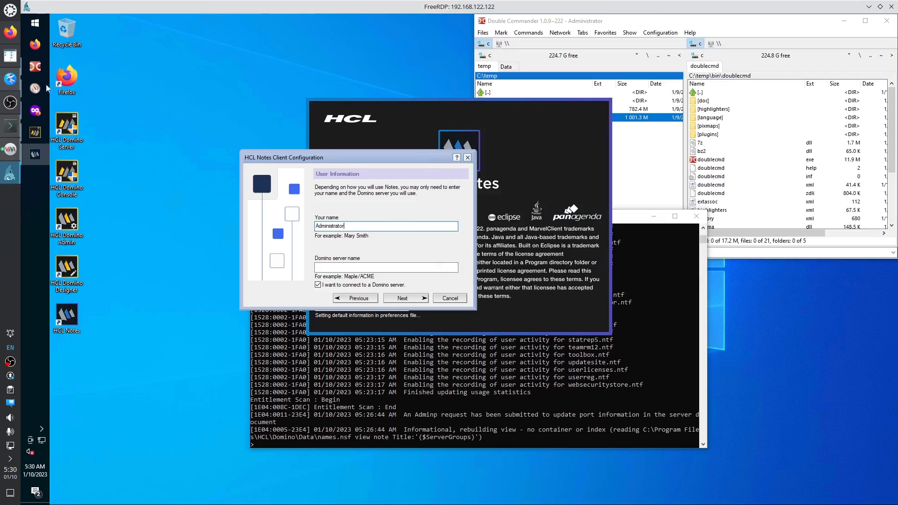
Enter domino12comp/domino12org as the Domino server name and submit the user details.
click(11, 79)
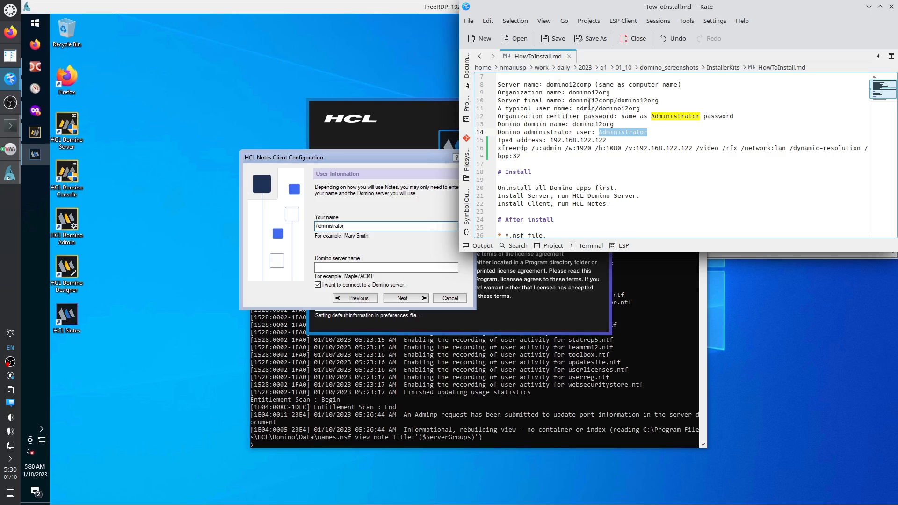
drag(569, 100, 659, 100)
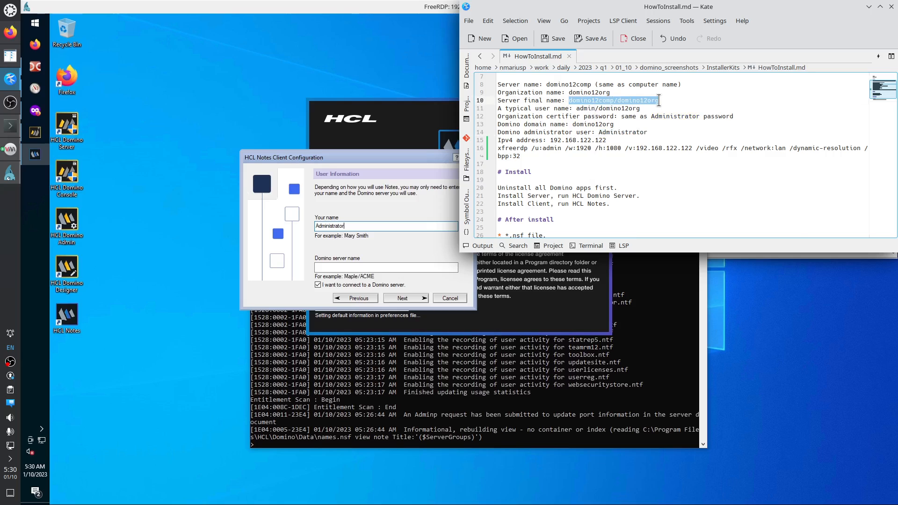
right_click(647, 102)
click(663, 121)
click(378, 268)
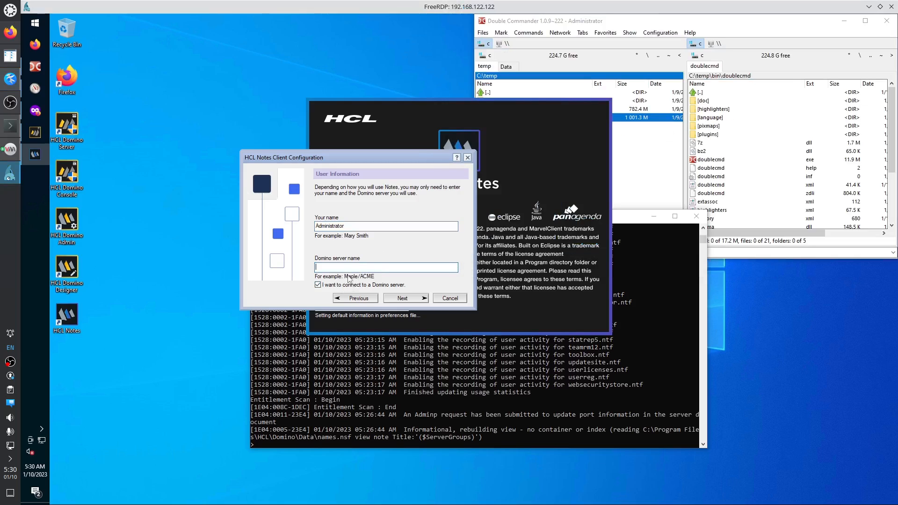
key(ctrl+v)
click(10, 78)
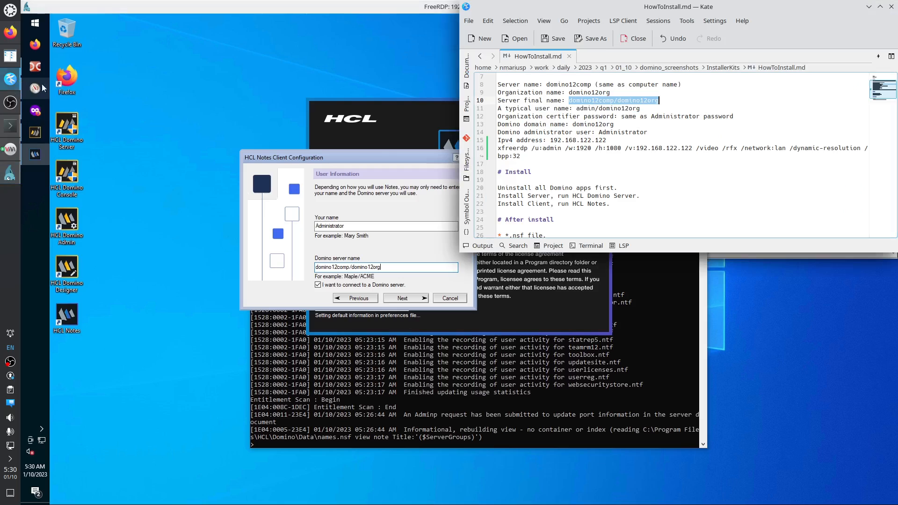
click(347, 280)
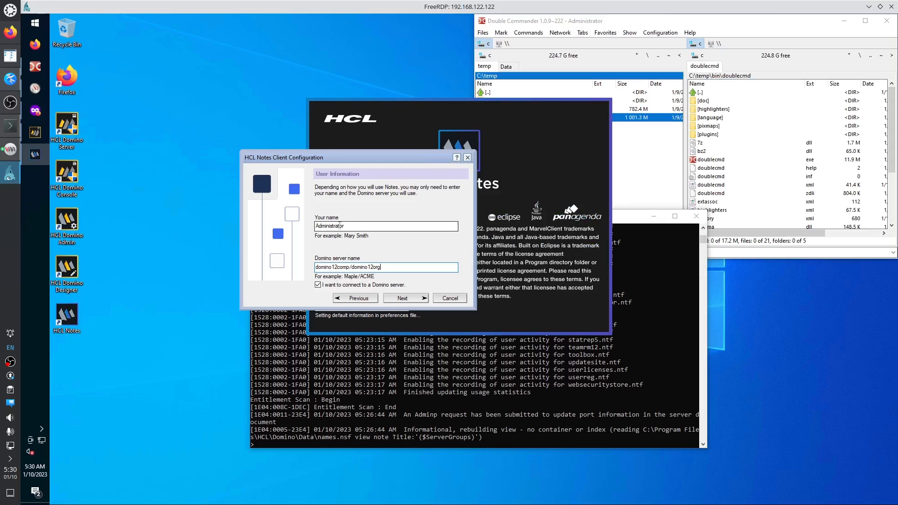
click(405, 300)
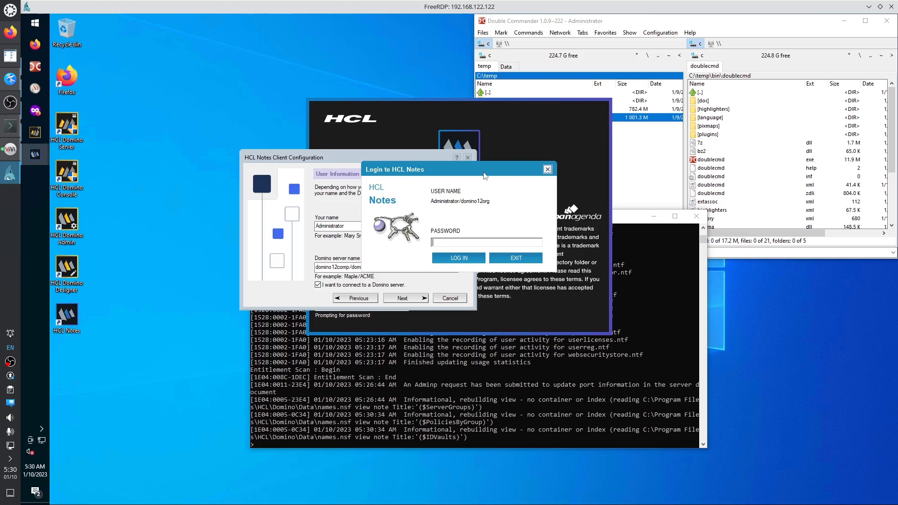
Enter the administrator password and log in to the domino12comp/domino12org server.
drag(484, 172, 479, 124)
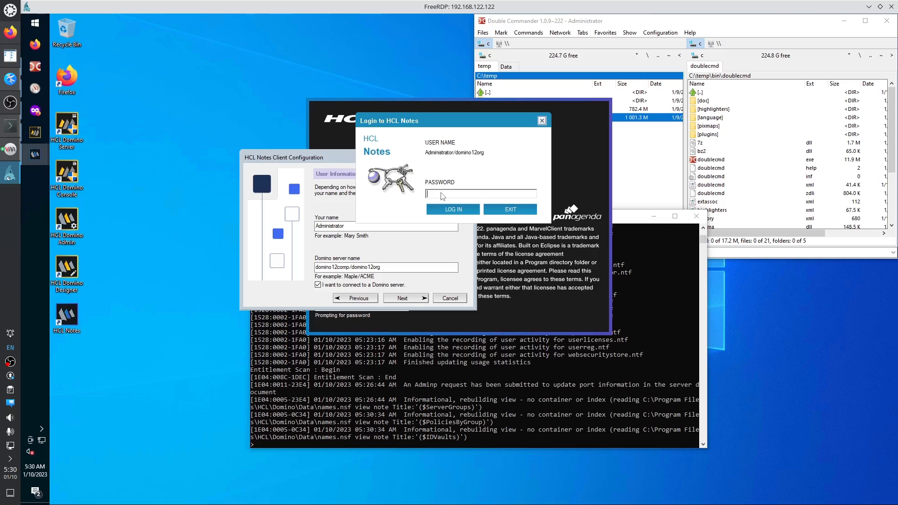
text(XXXXXXXXXXXXXXXX)
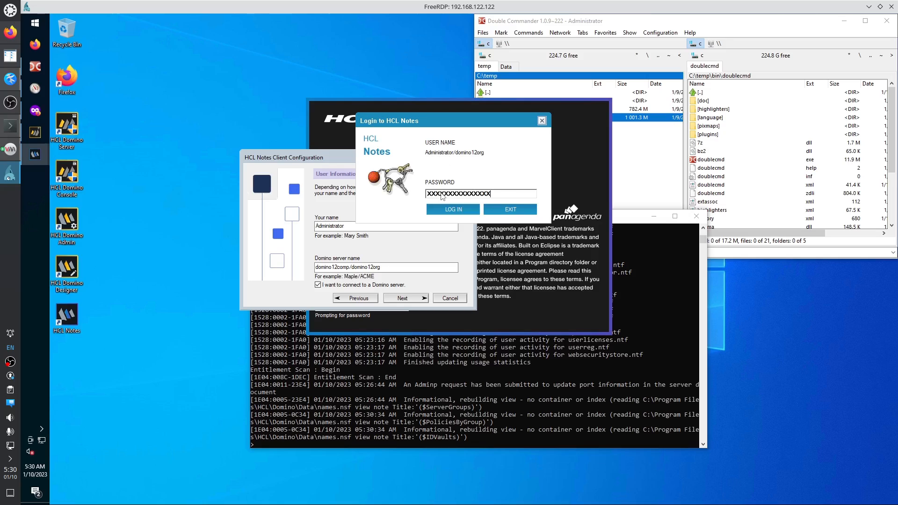
text(XXXXXX)
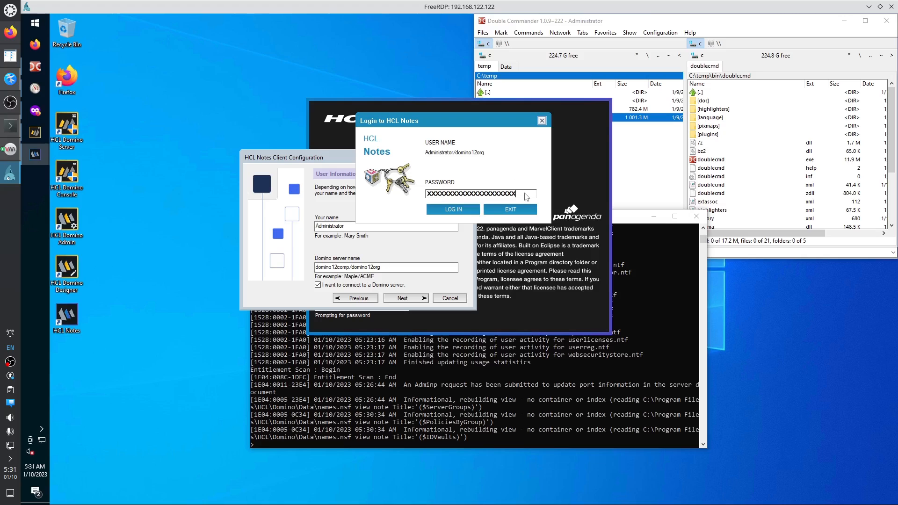
key(BackSpace)
key(BackSpace)
key(BackSpace)
key(BackSpace)
key(BackSpace)
key(BackSpace)
key(BackSpace)
key(BackSpace)
key(BackSpace)
key(BackSpace)
key(BackSpace)
key(BackSpace)
key(BackSpace)
key(BackSpace)
key(BackSpace)
key(BackSpace)
key(BackSpace)
key(BackSpace)
key(BackSpace)
key(BackSpace)
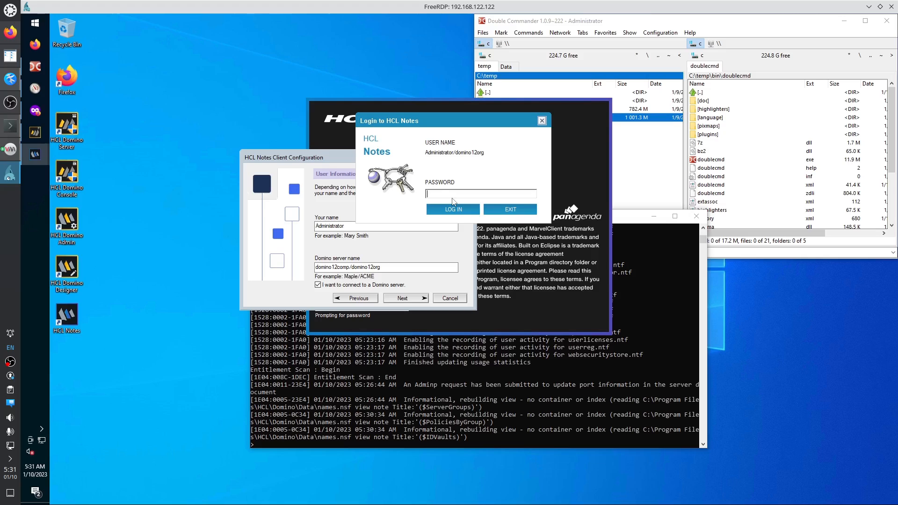
text(XXXX)
text(XXXXXXXXXXX)
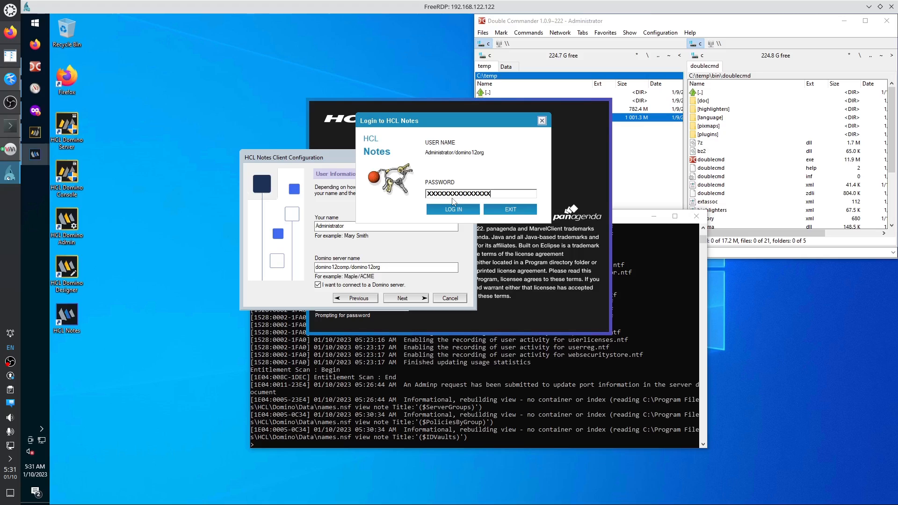
text(XXXXXX)
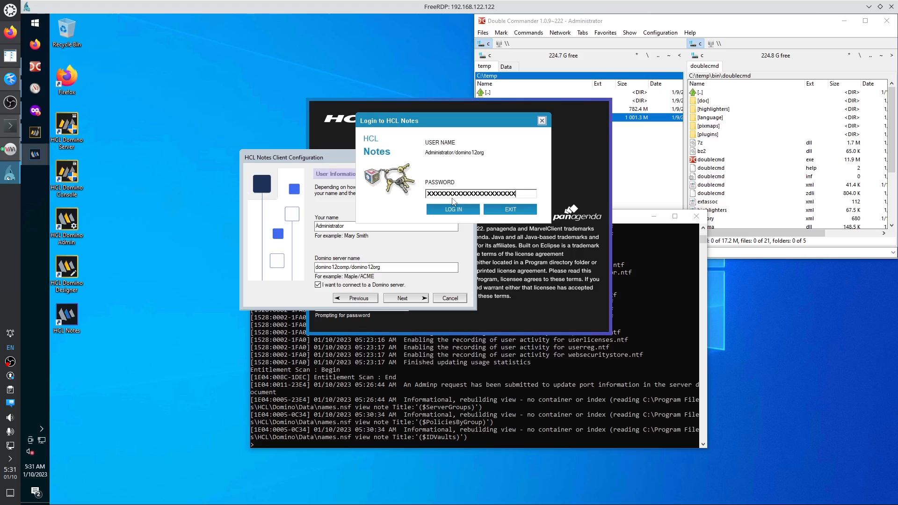
click(452, 209)
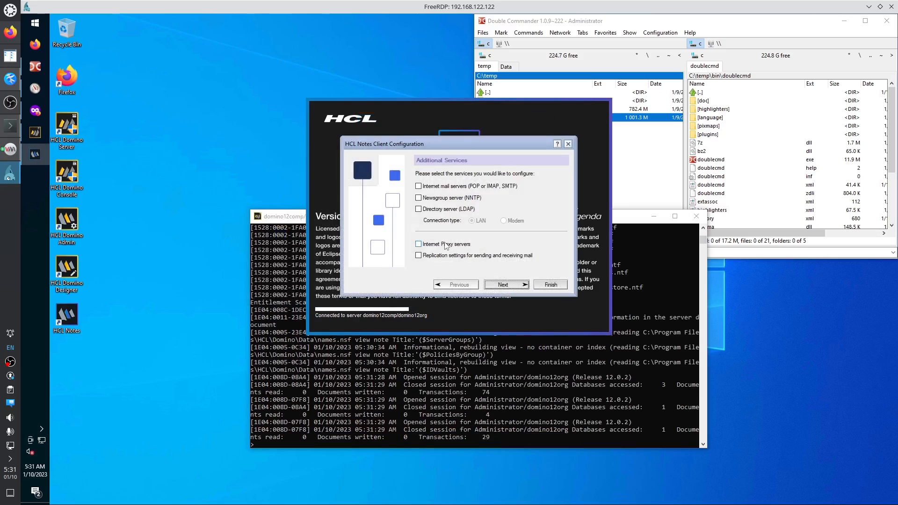
drag(457, 143, 352, 168)
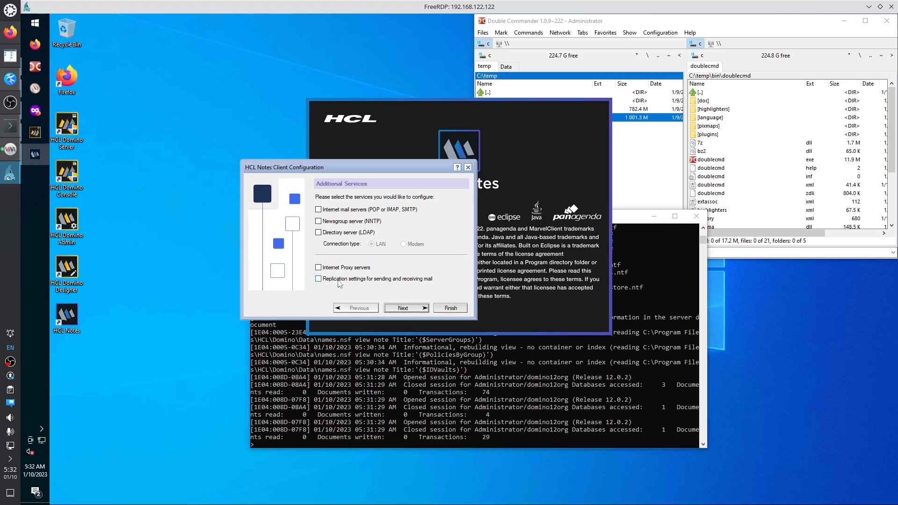
Finish the Notes client setup on the Additional Services page, then exit Notes.
click(405, 308)
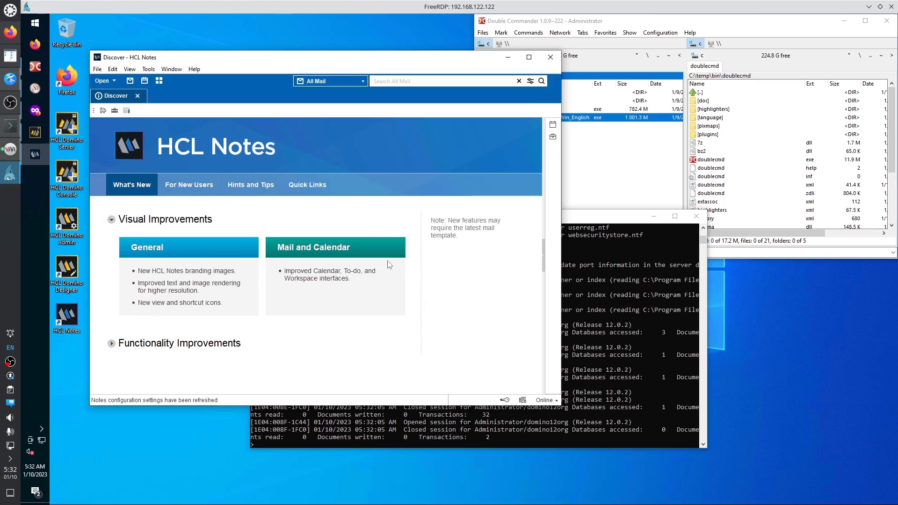
click(551, 57)
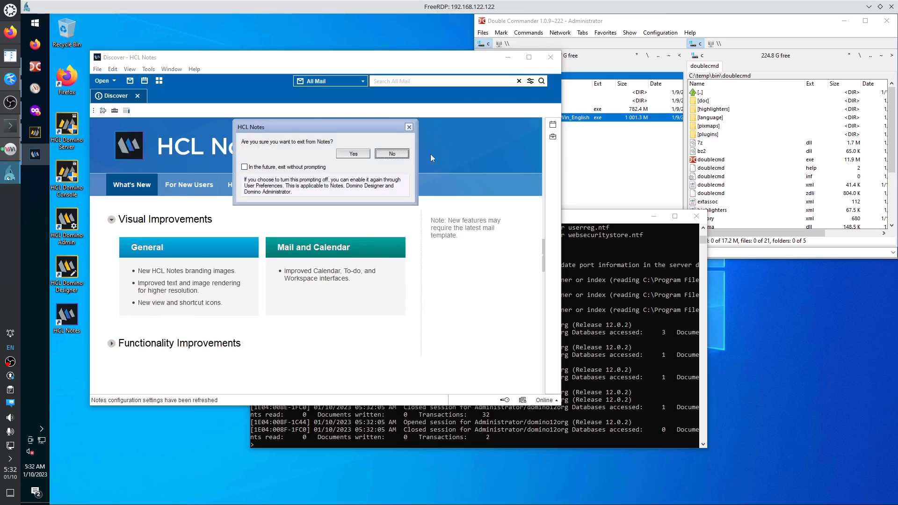
click(353, 154)
Launch HCL Notes from HCL Applications and log in with the administrator password.
click(40, 22)
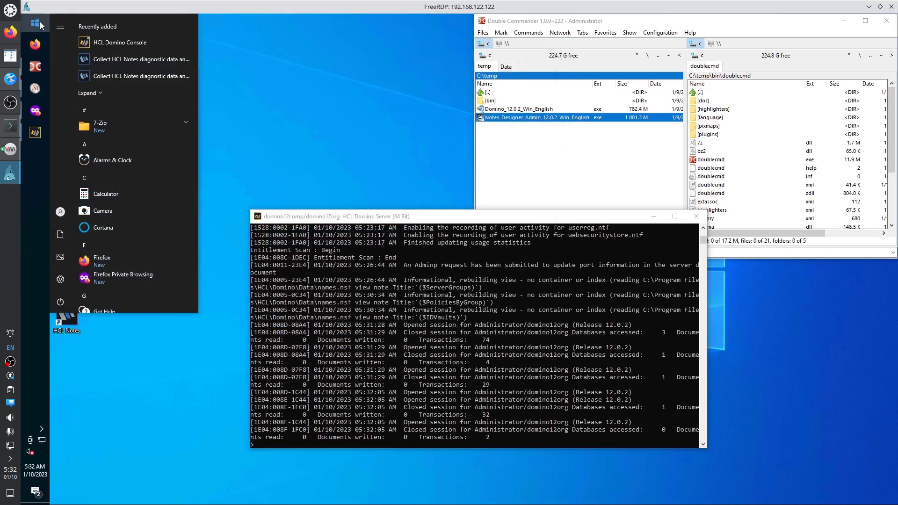
scroll(99, 229, down, 3)
scroll(100, 229, down, 2)
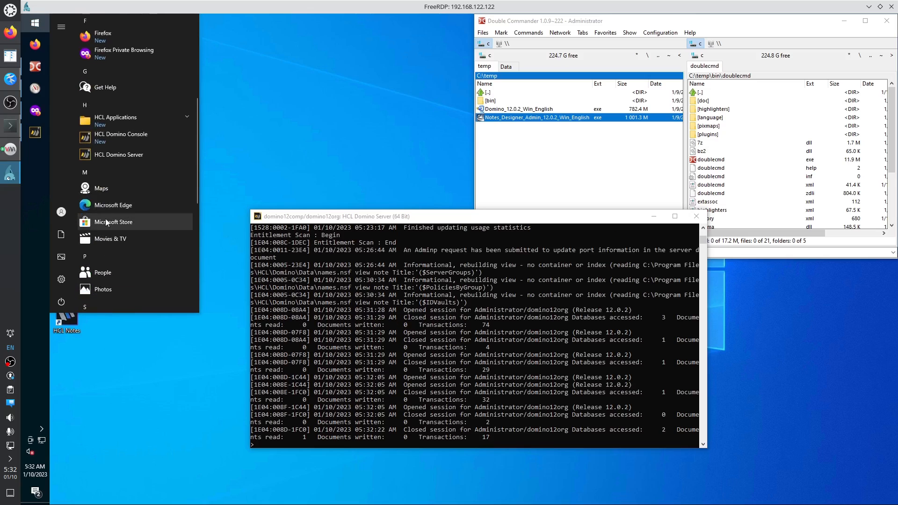
click(123, 122)
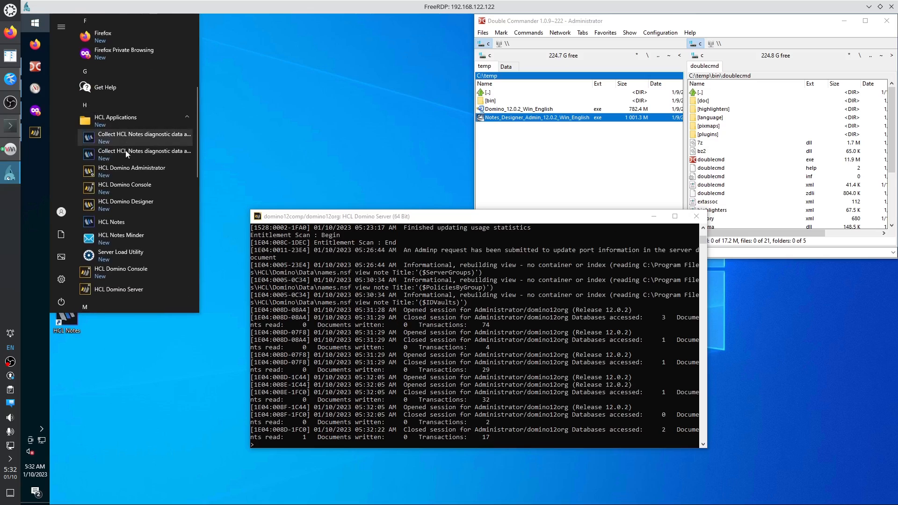
click(133, 218)
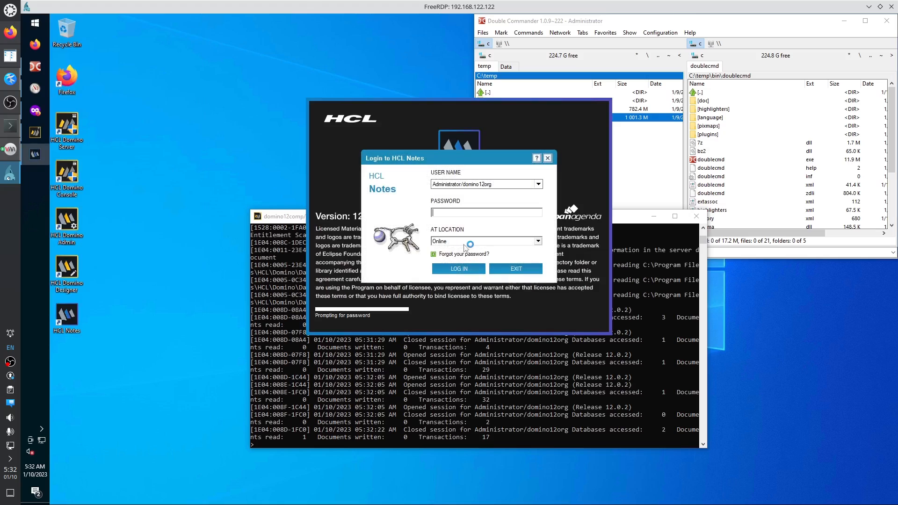
text(xxxxxxxxxxxxxxxxxx)
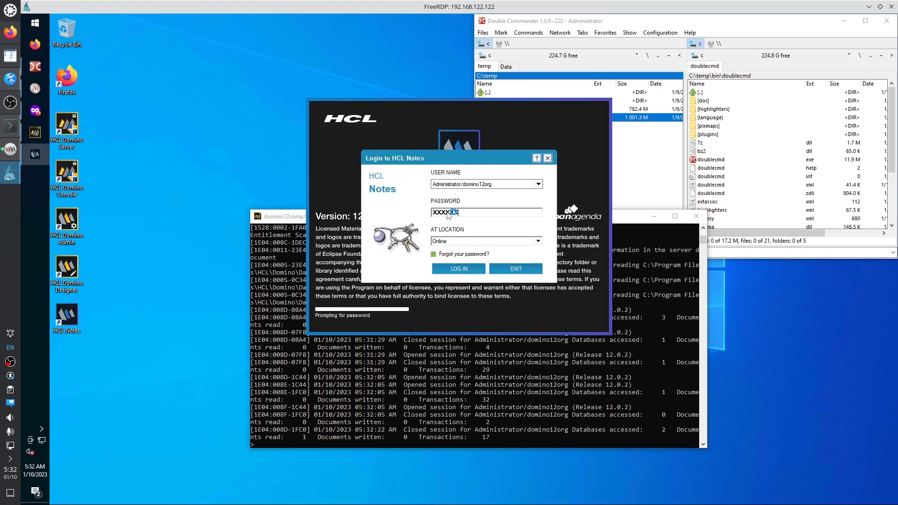
text(xxxx)
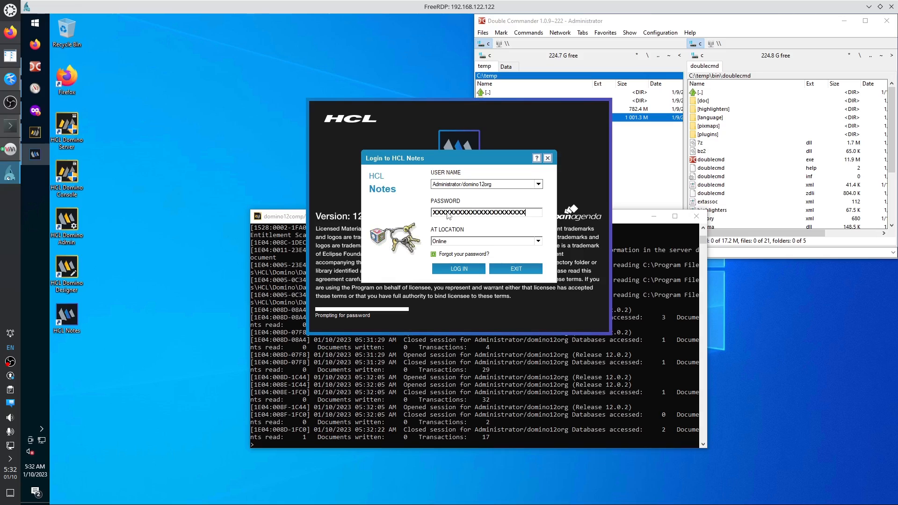
key(Return)
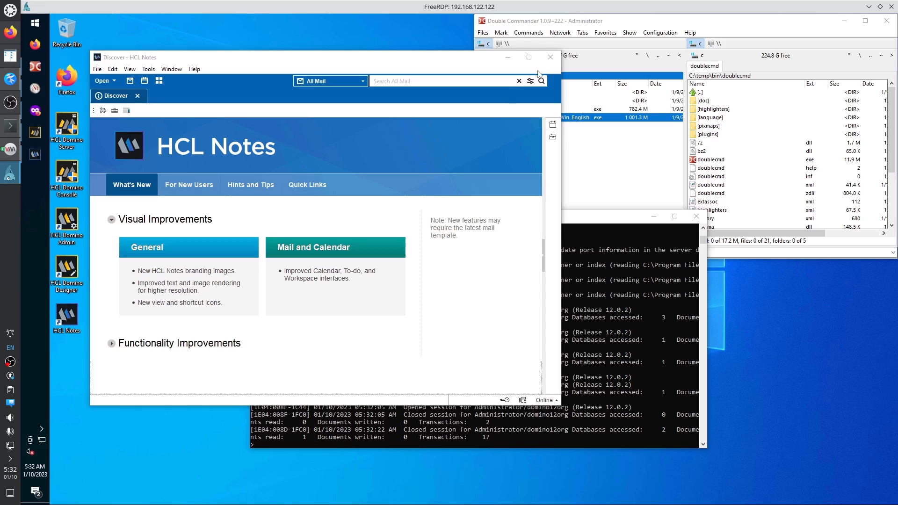
Exit Notes, relaunch it and log in again with the administrator password.
click(550, 57)
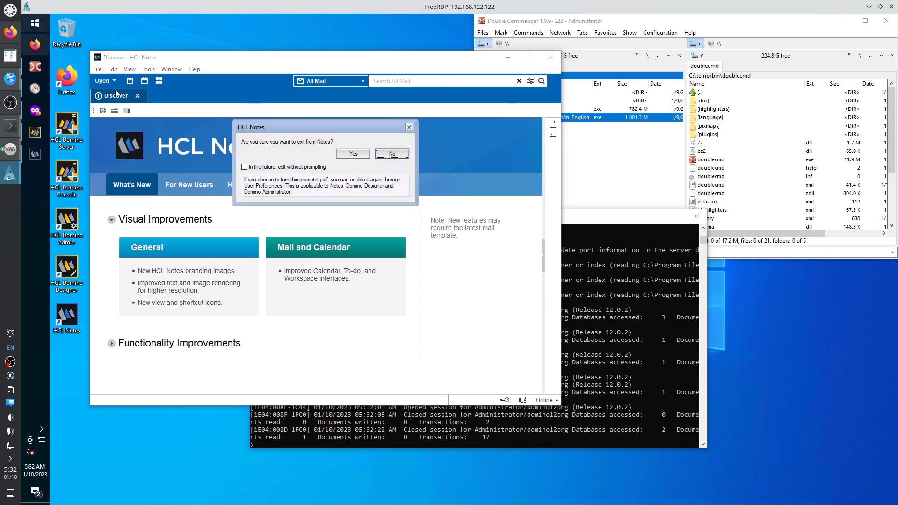
click(349, 153)
click(27, 21)
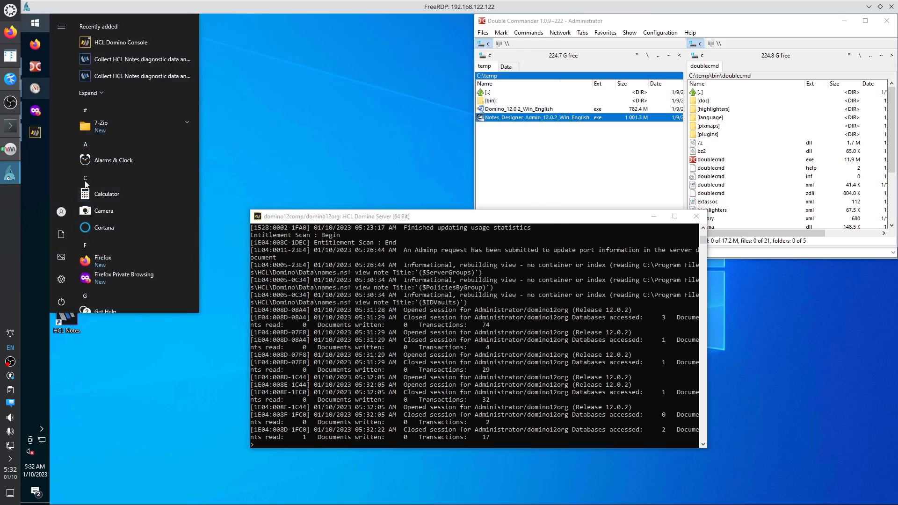
scroll(85, 184, down, 5)
click(113, 120)
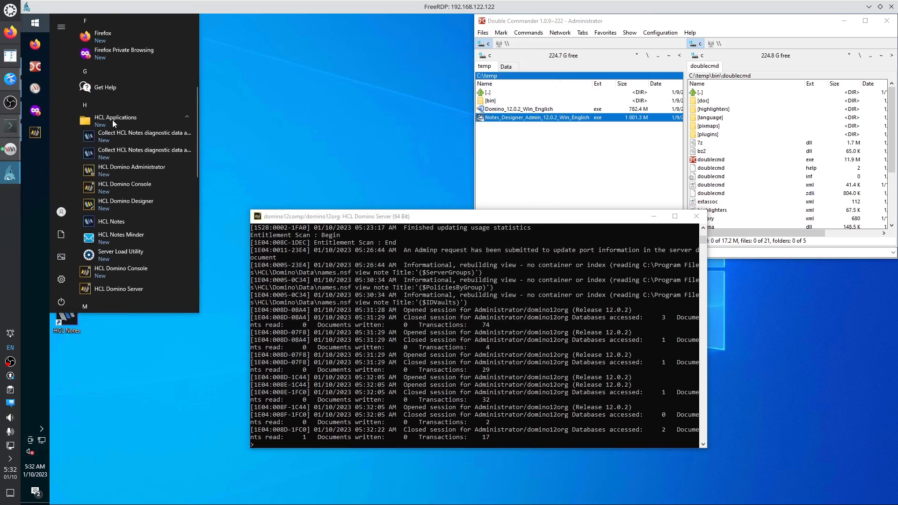
click(126, 219)
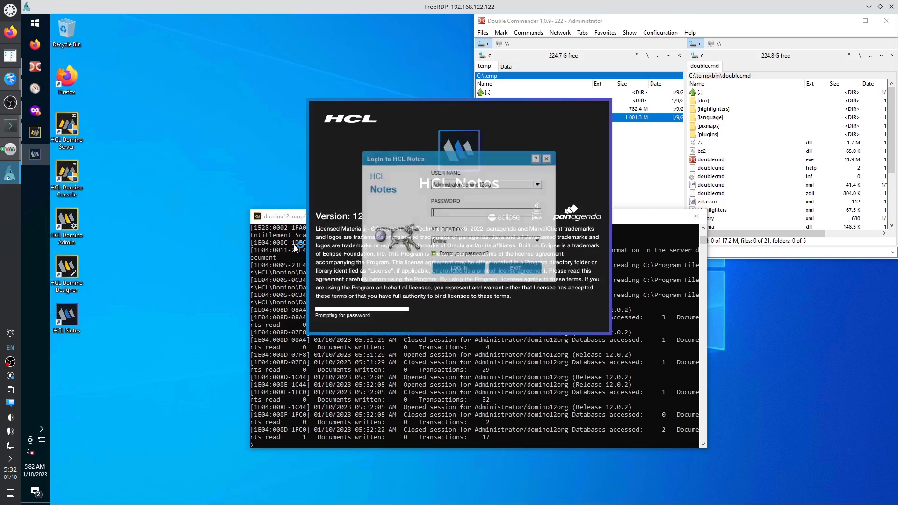
text(XXXXX)
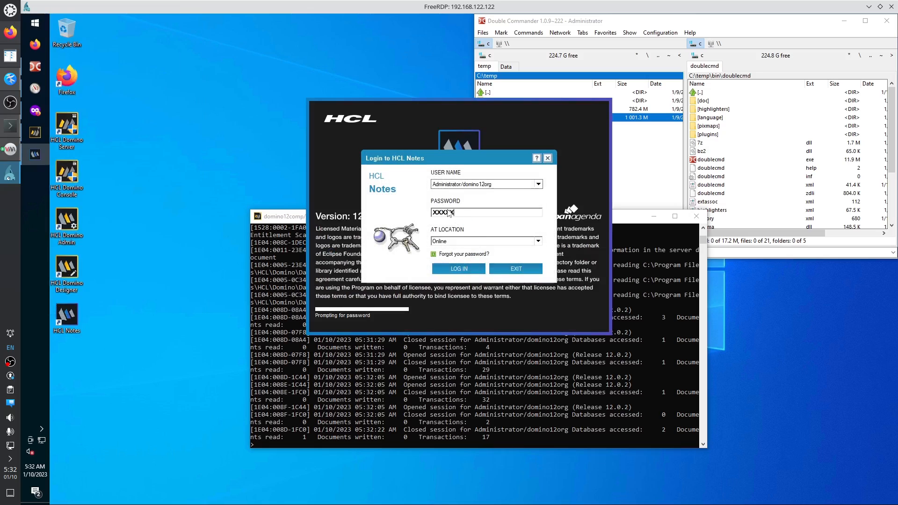
text(XXXXXXXXXXXXXXXXXXX)
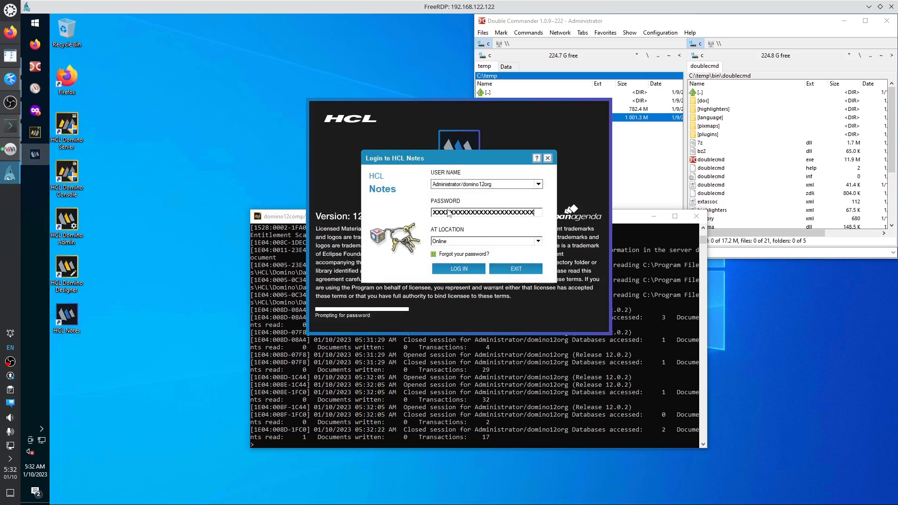
key(Return)
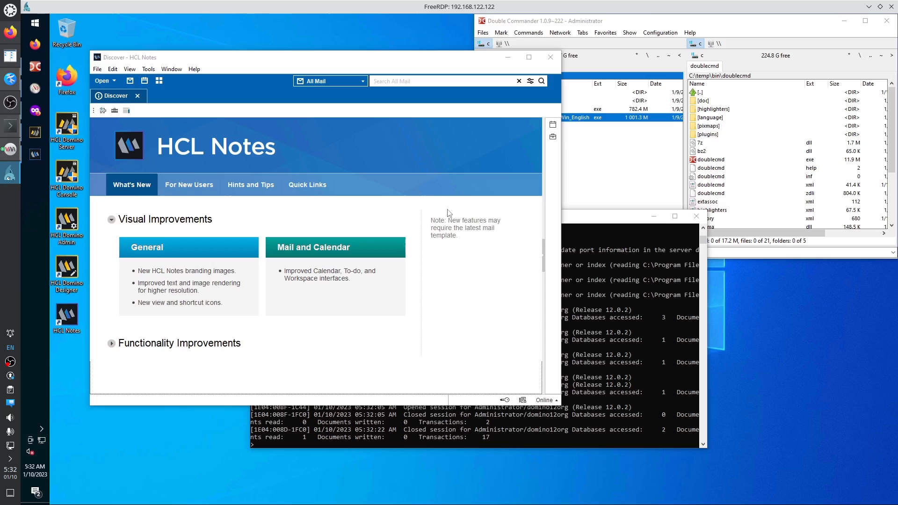
click(35, 22)
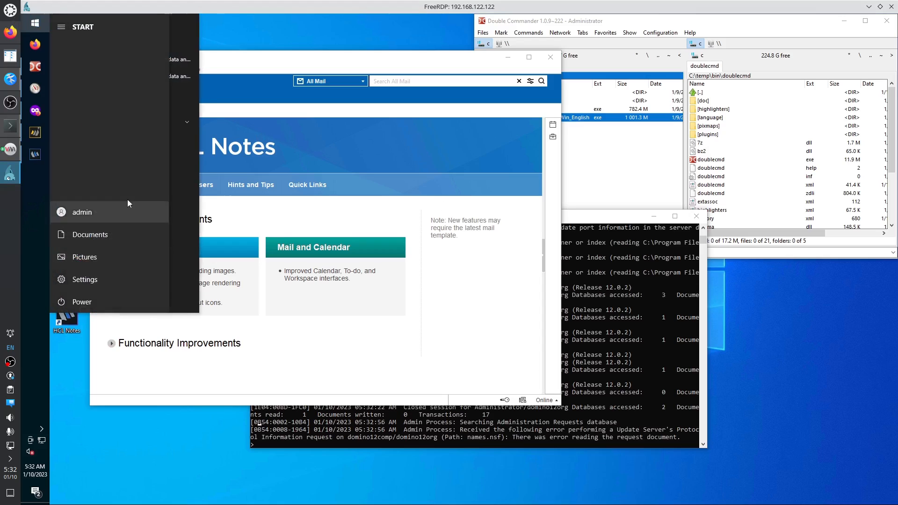
Launch HCL Domino Designer, then exit it with future exit prompts turned off.
scroll(164, 209, down, 3)
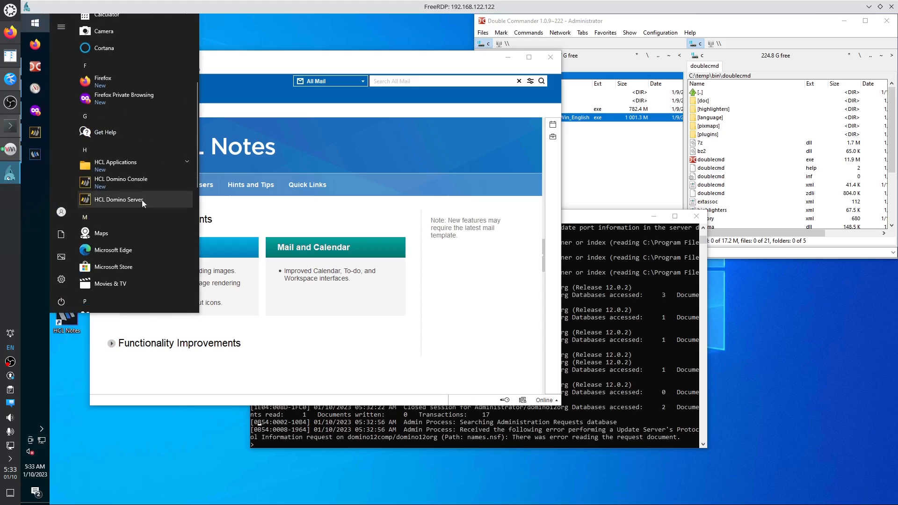
click(122, 163)
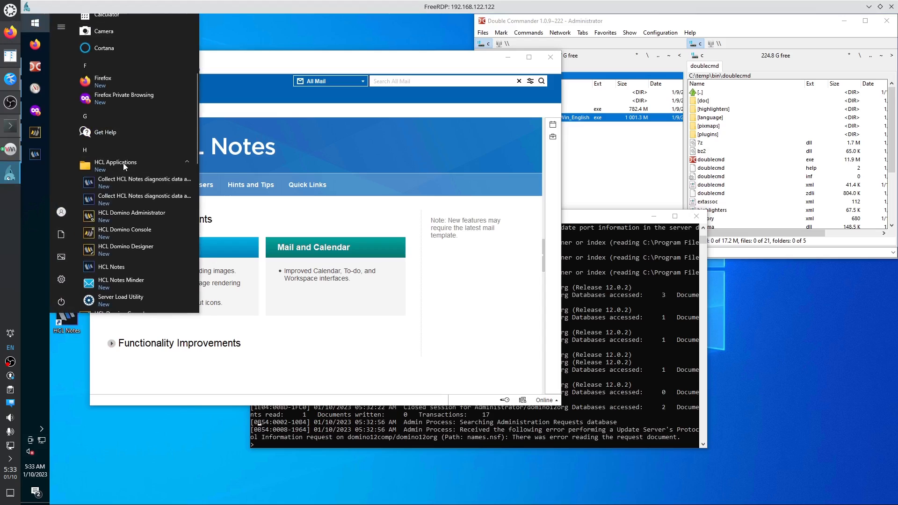
click(136, 247)
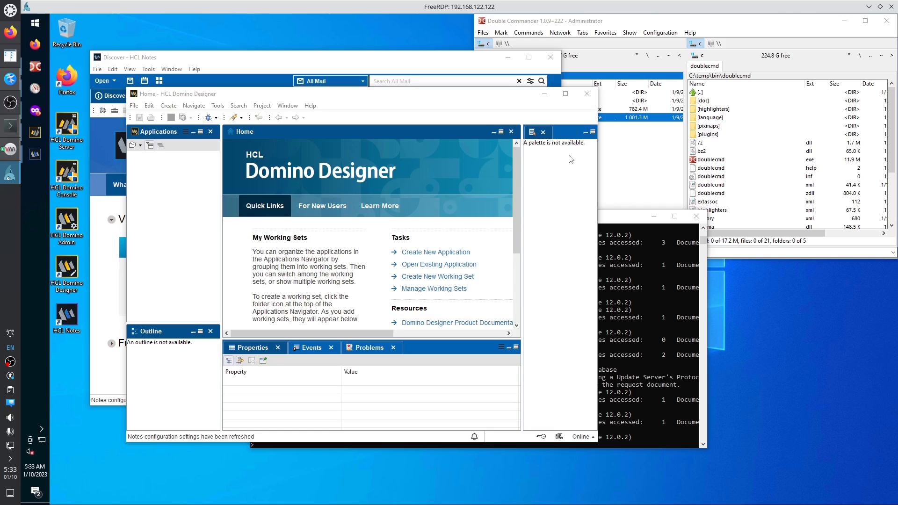
click(587, 94)
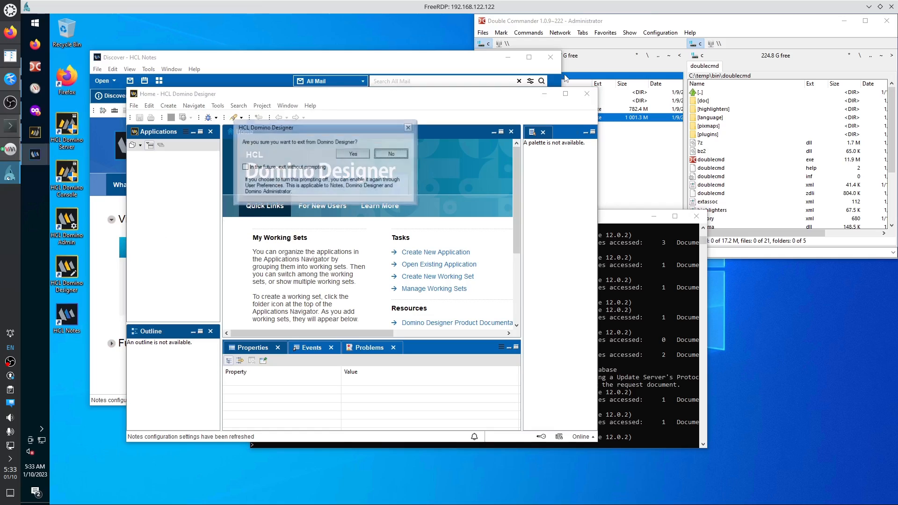
click(277, 169)
click(353, 153)
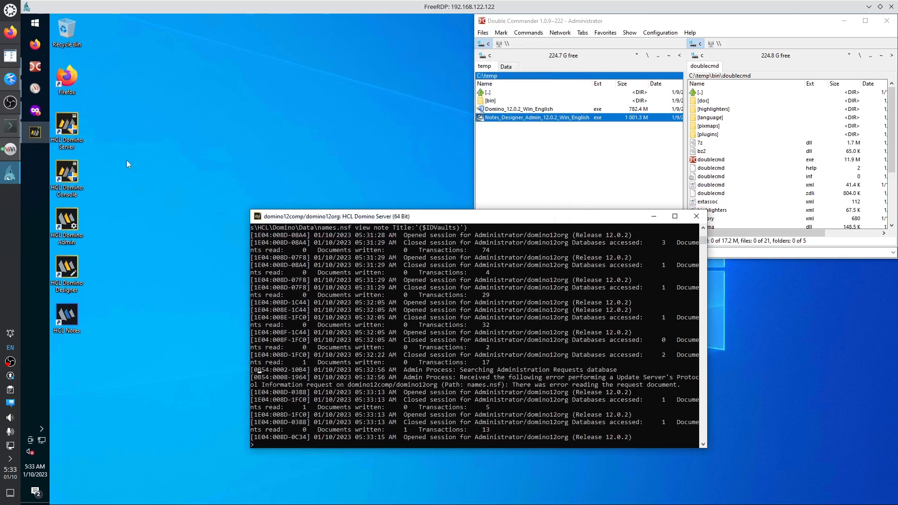
Relaunch Domino Designer and log in with the administrator password, keeping the Online location.
click(35, 22)
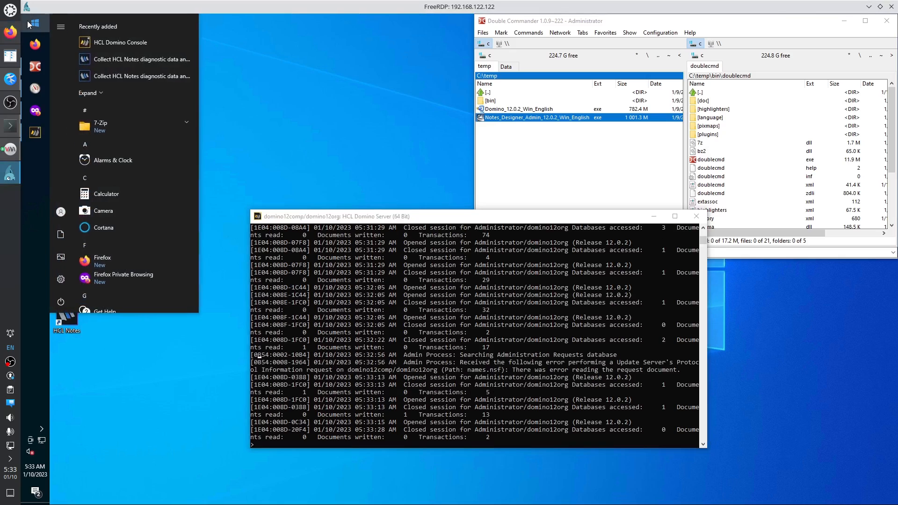
scroll(105, 230, down, 4)
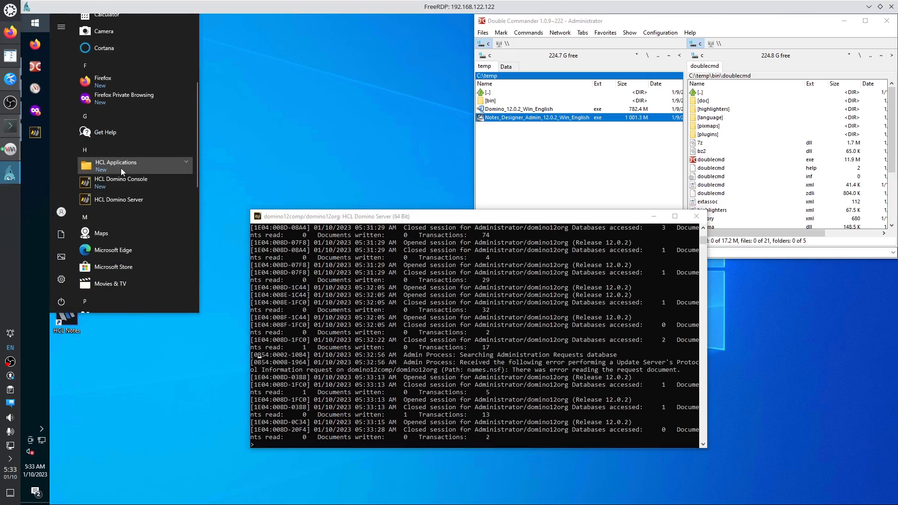
click(121, 167)
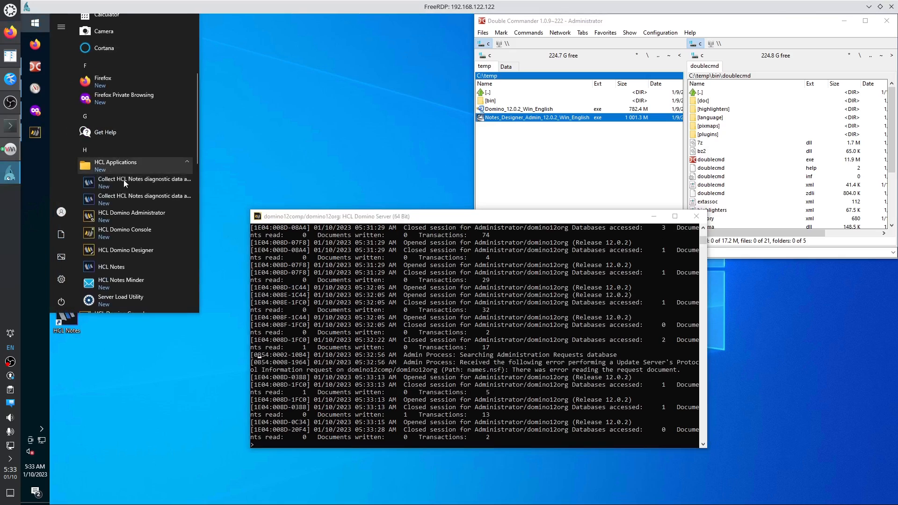
click(134, 251)
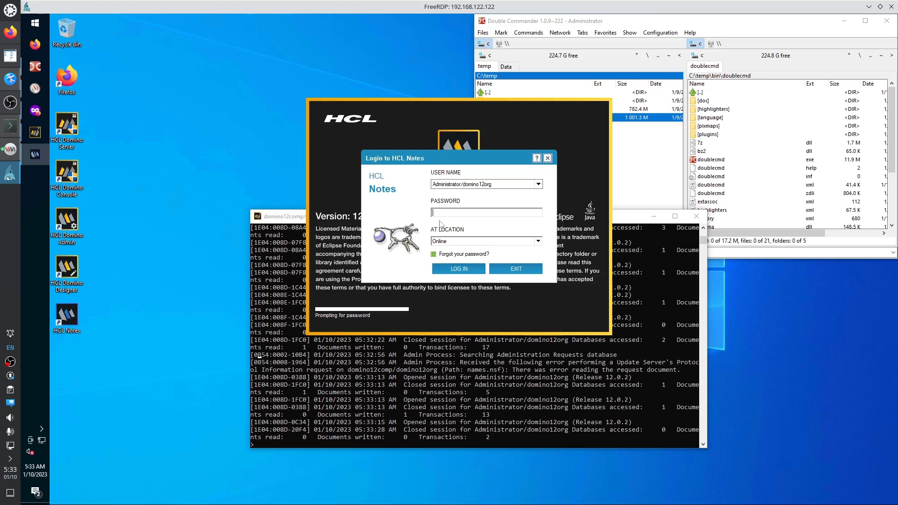
text(XXXXXXXXXXXXXXXXXXXXXXX)
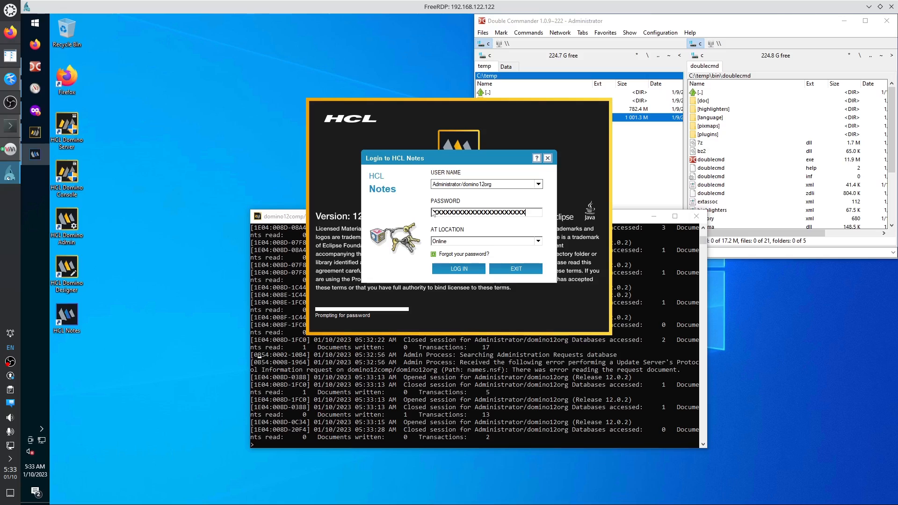
click(539, 242)
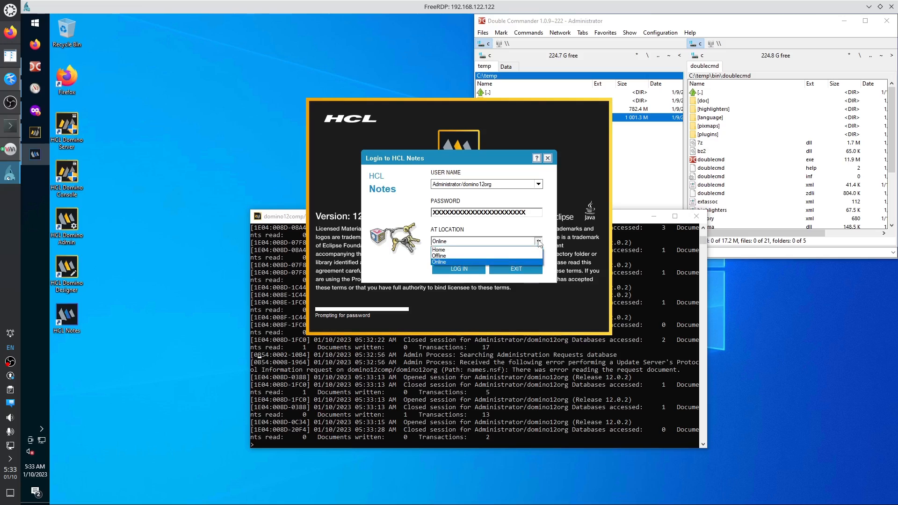
click(538, 241)
key(Return)
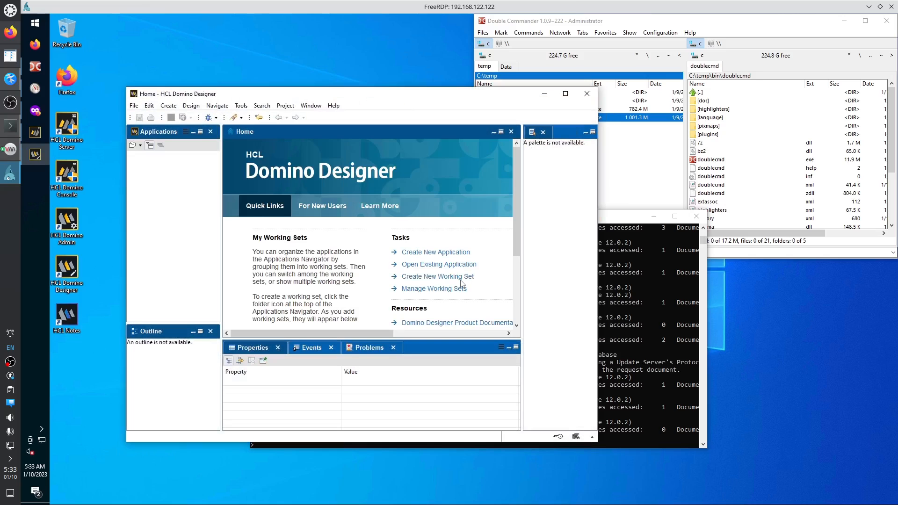
Launch HCL Domino Administrator and check the DOMINO12ORG Domain tab before returning to Welcome.
click(35, 23)
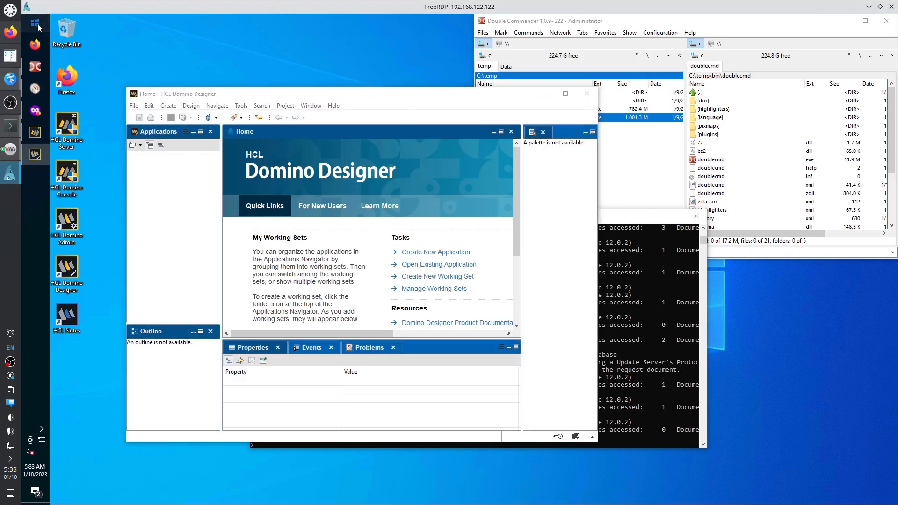
scroll(126, 271, down, 3)
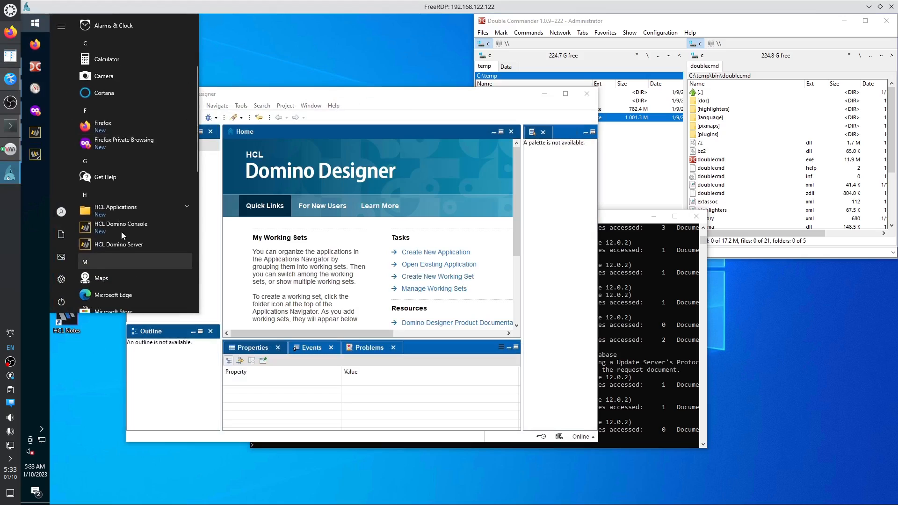
click(122, 207)
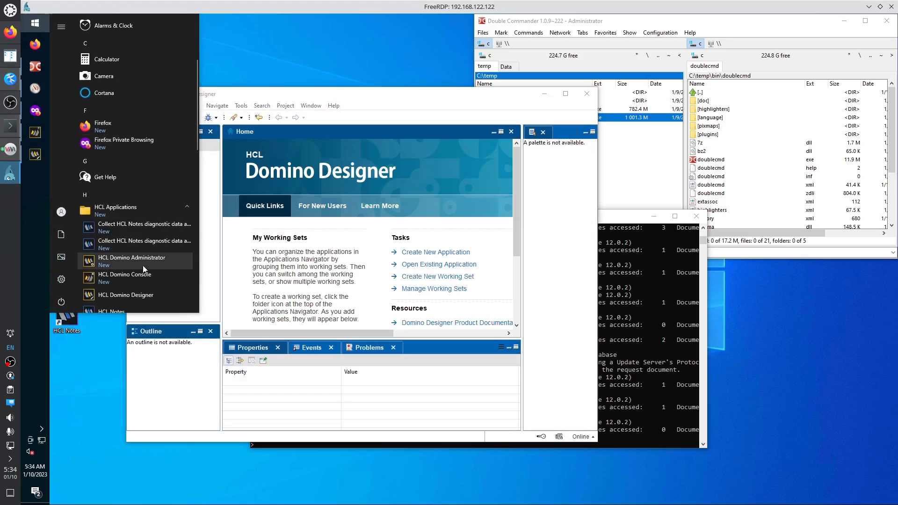
scroll(138, 259, down, 2)
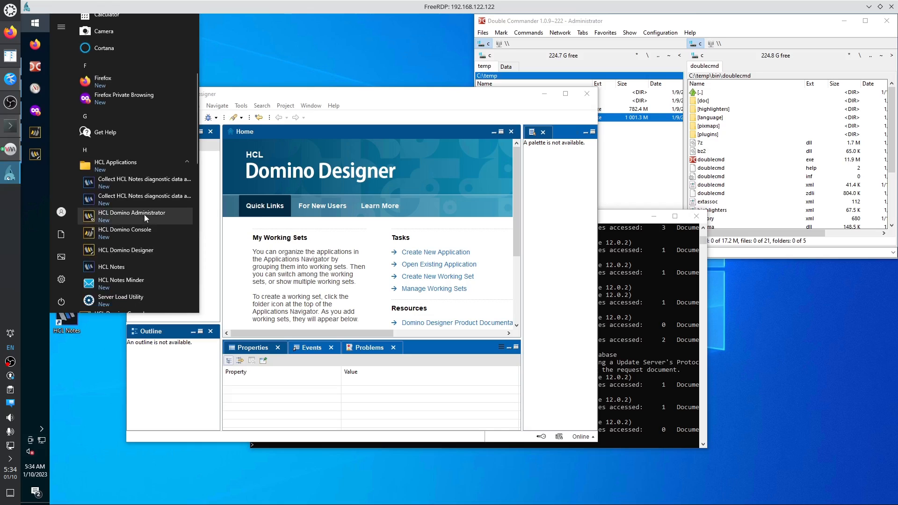
click(139, 215)
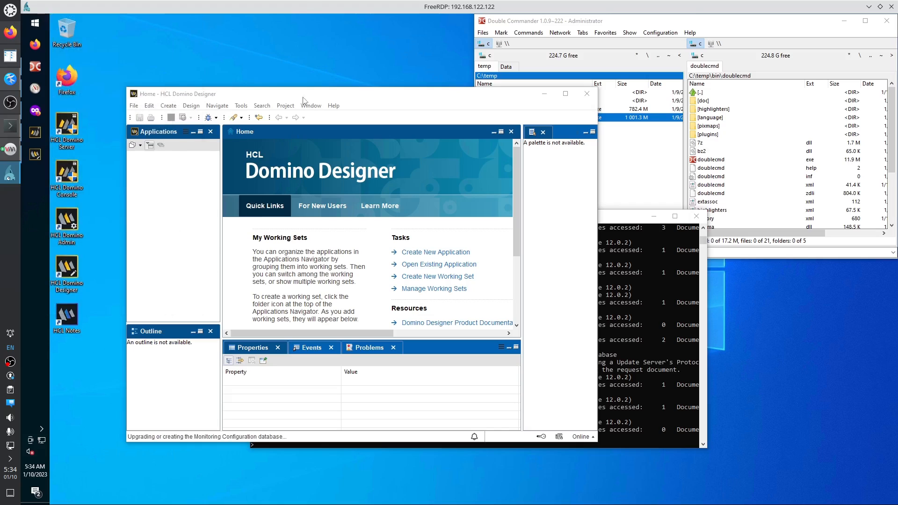
drag(304, 99, 582, 103)
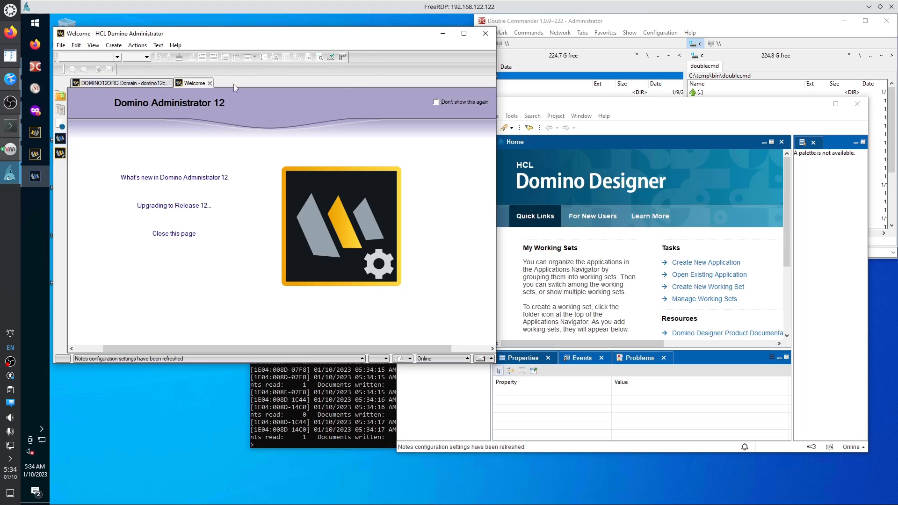
click(151, 85)
click(191, 85)
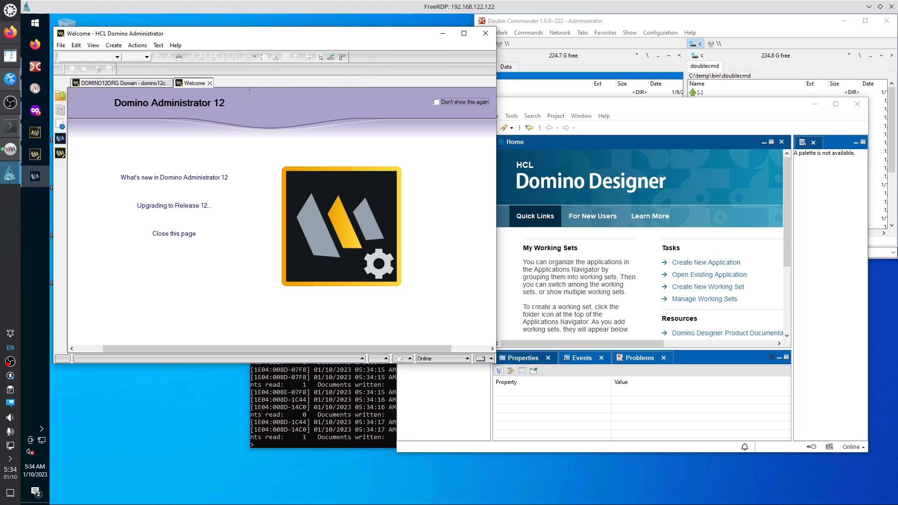
Rearrange the Designer and Administrator windows, then open Task Manager from the taskbar.
click(546, 108)
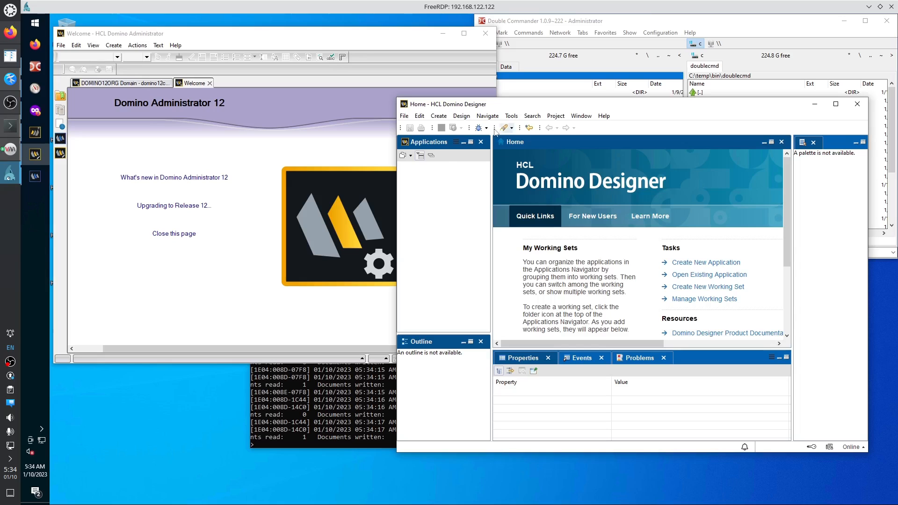
drag(520, 106, 547, 155)
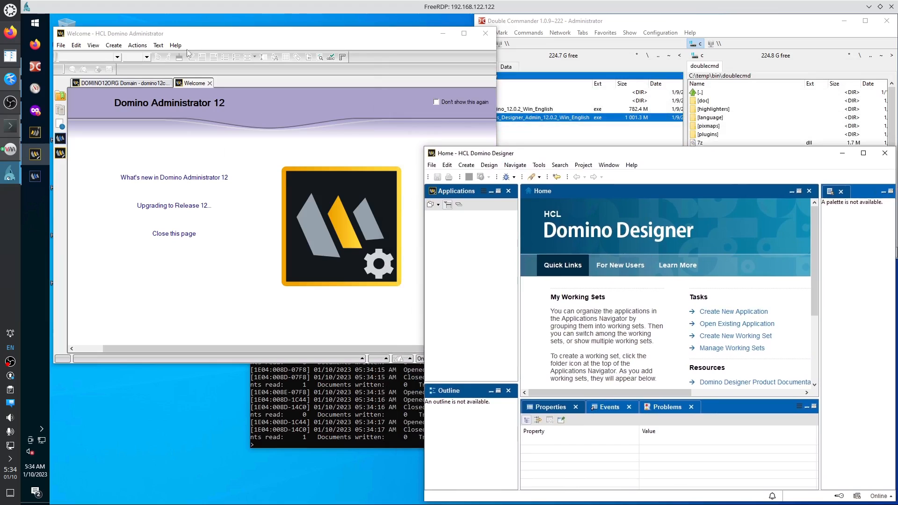
click(201, 35)
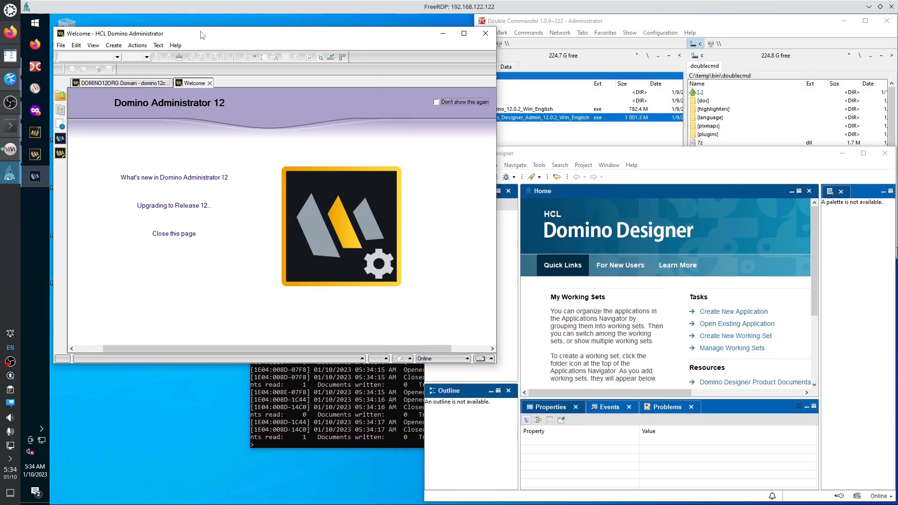
drag(202, 35, 197, 22)
click(581, 154)
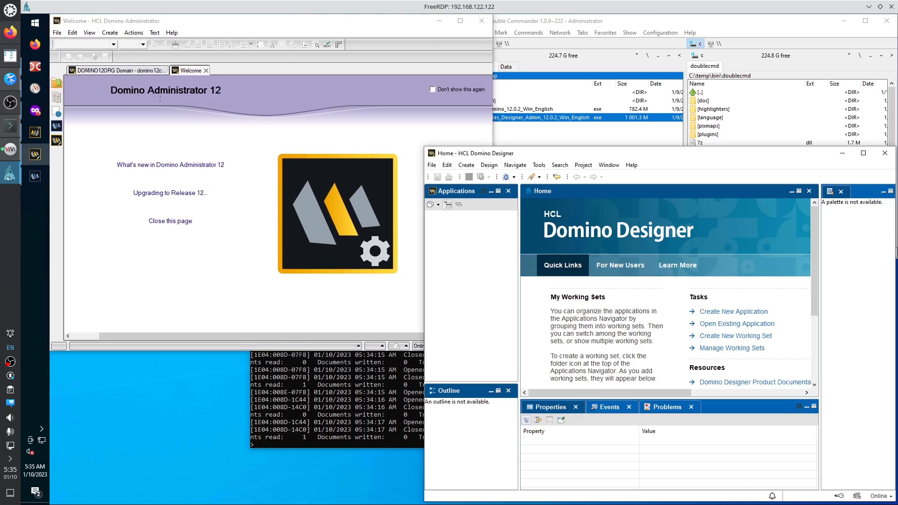
right_click(35, 206)
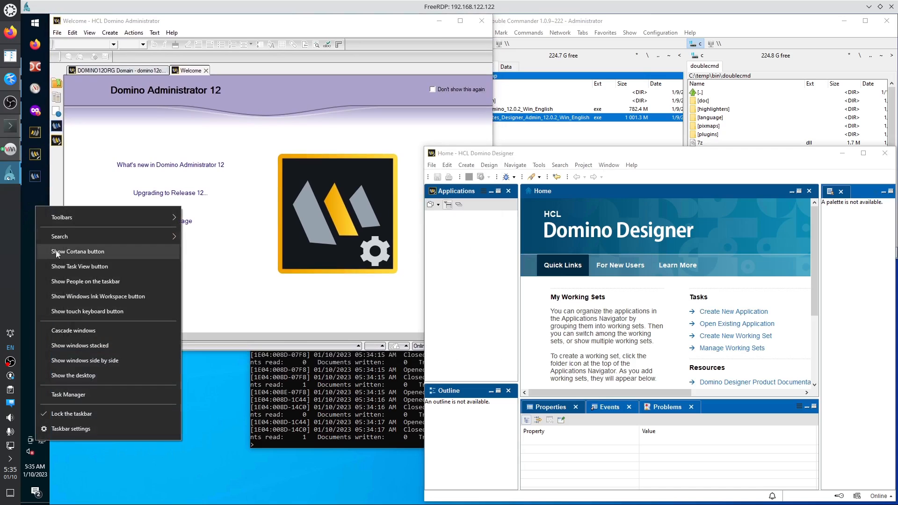
click(75, 395)
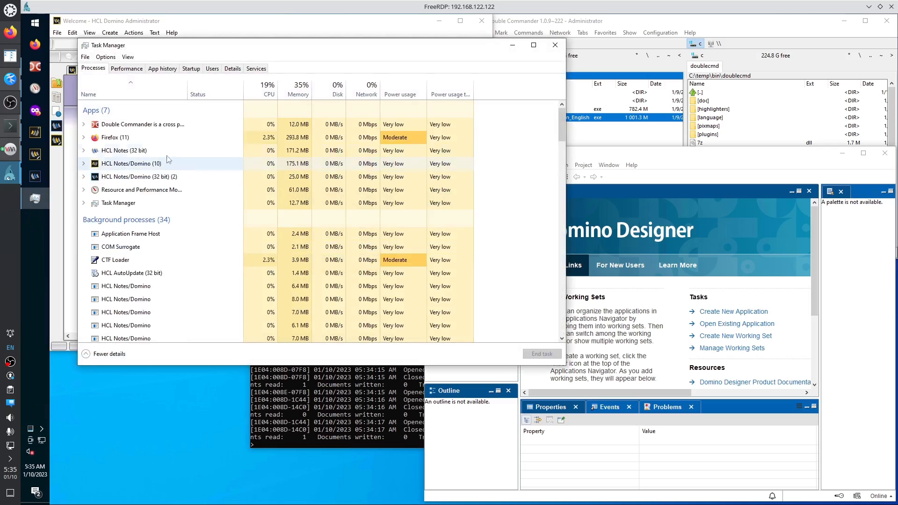
Expand the HCL Notes/Domino (32 bit) group and locate notes2.exe in the Details list.
click(84, 164)
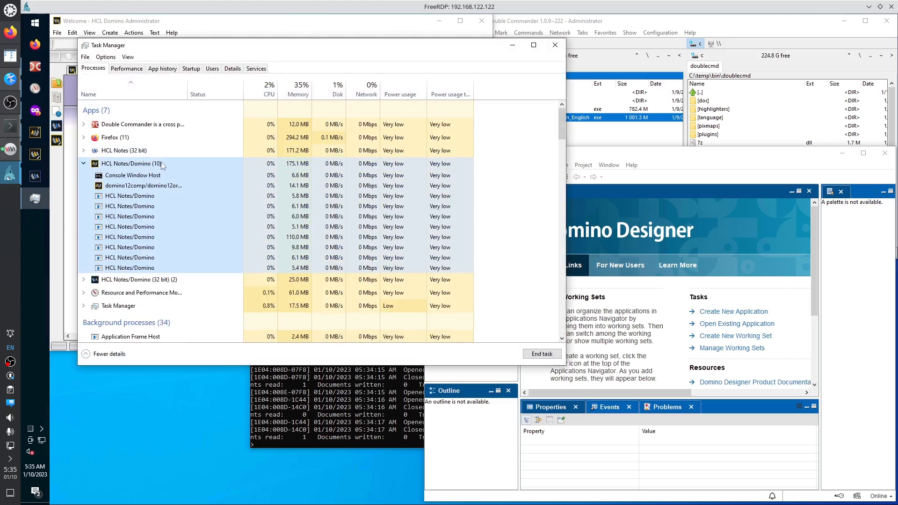
click(84, 164)
click(84, 177)
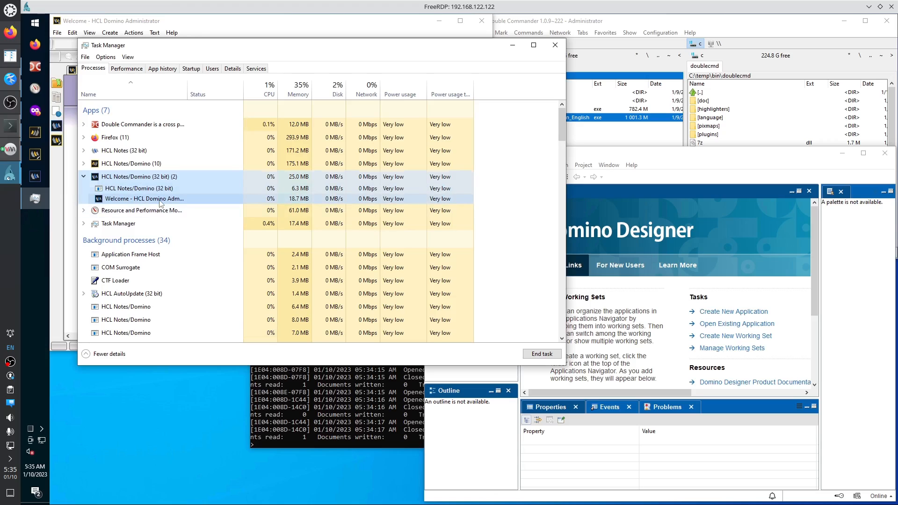
right_click(161, 178)
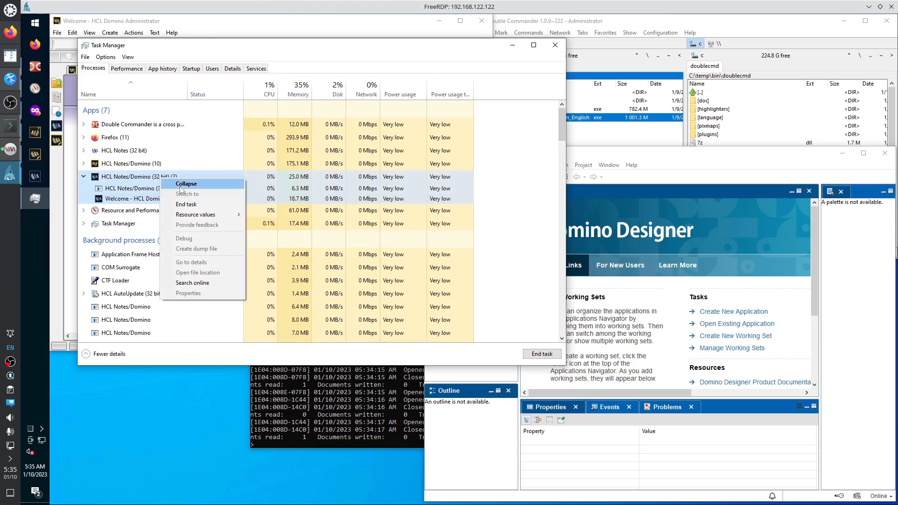
click(146, 189)
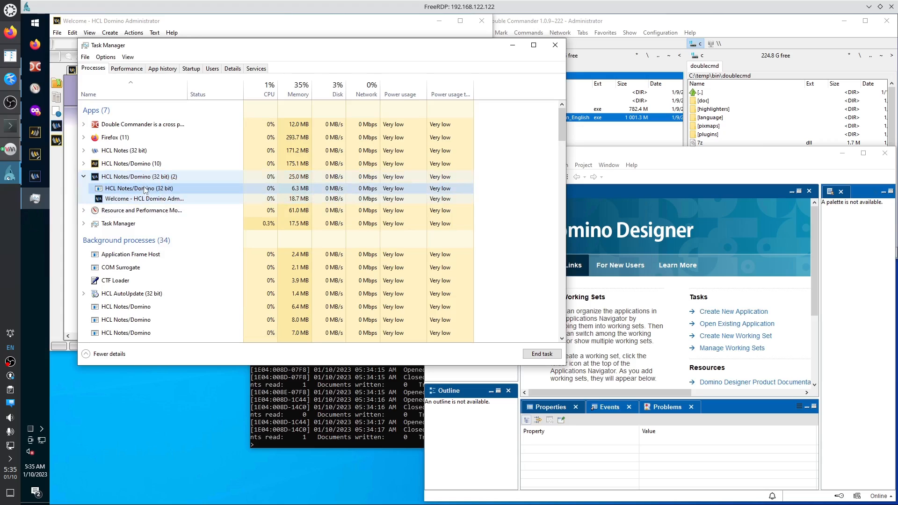
click(148, 178)
right_click(147, 180)
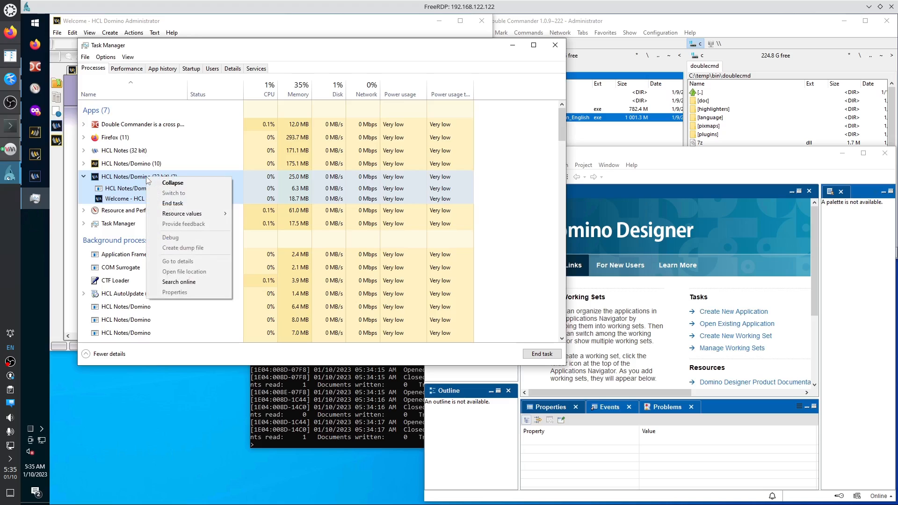
click(136, 188)
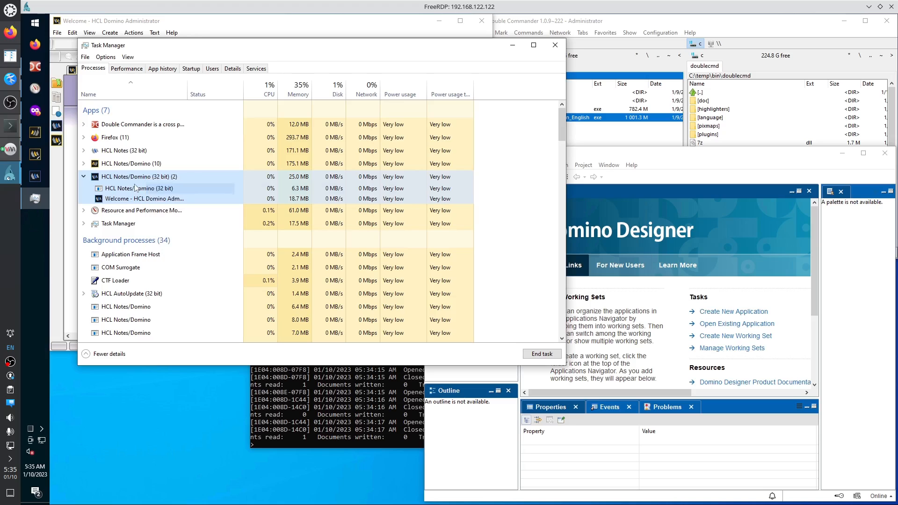
right_click(137, 188)
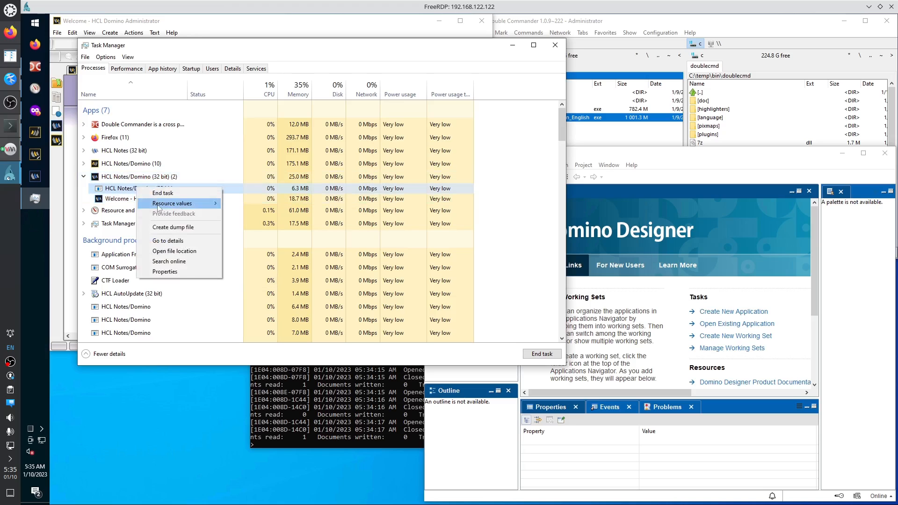
click(195, 240)
scroll(304, 293, down, 1)
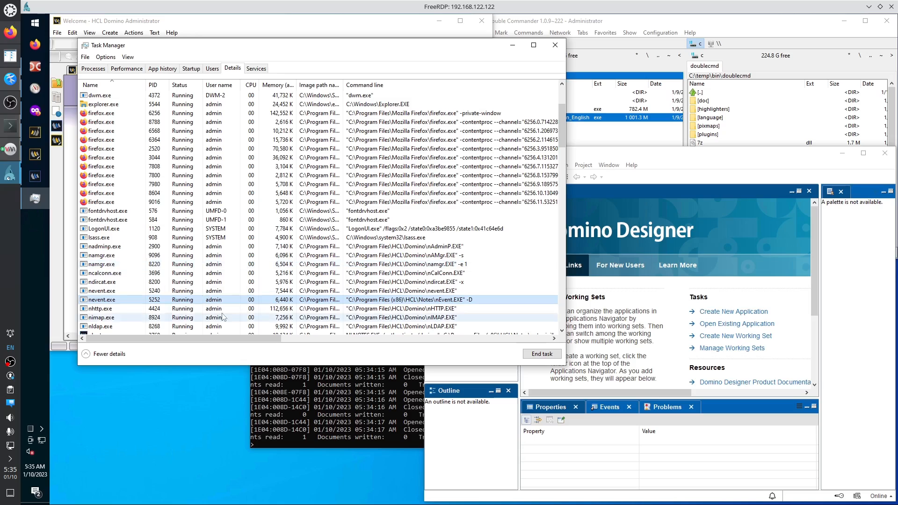
scroll(487, 246, down, 2)
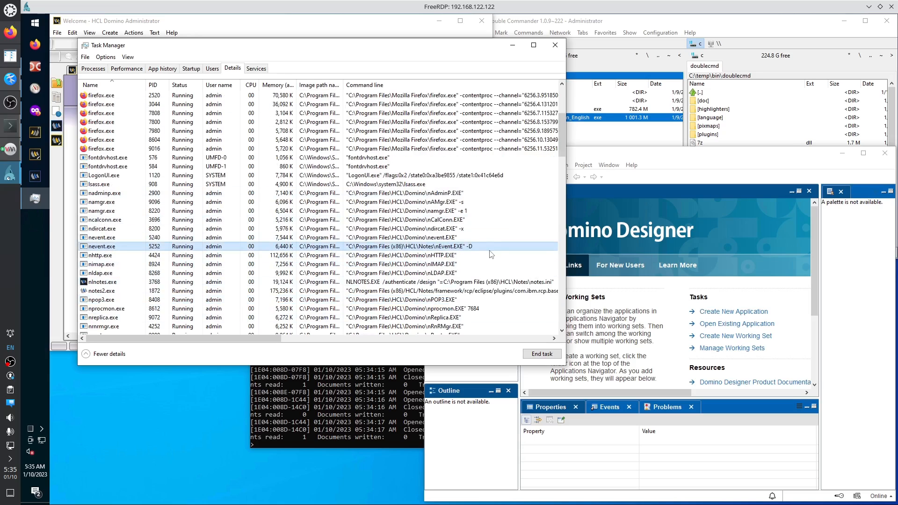
click(118, 292)
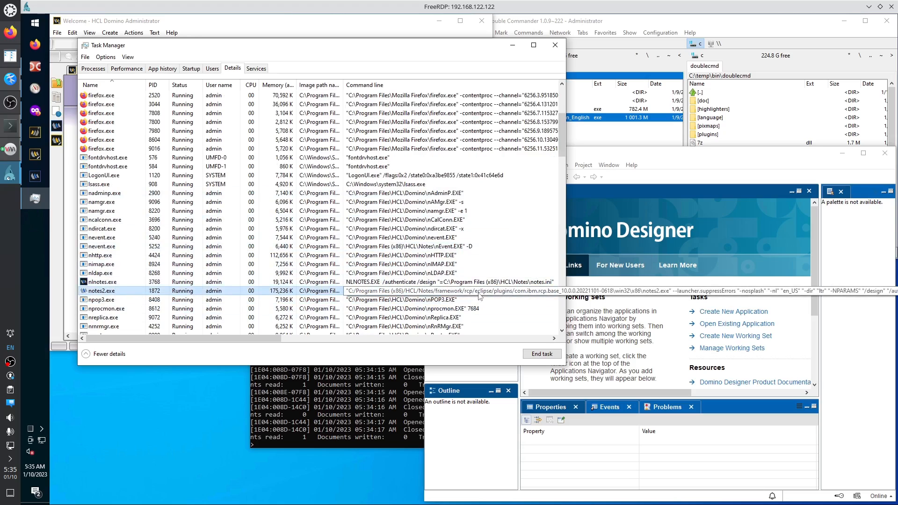
End the notes2.exe process from the Details list and confirm End process.
click(93, 68)
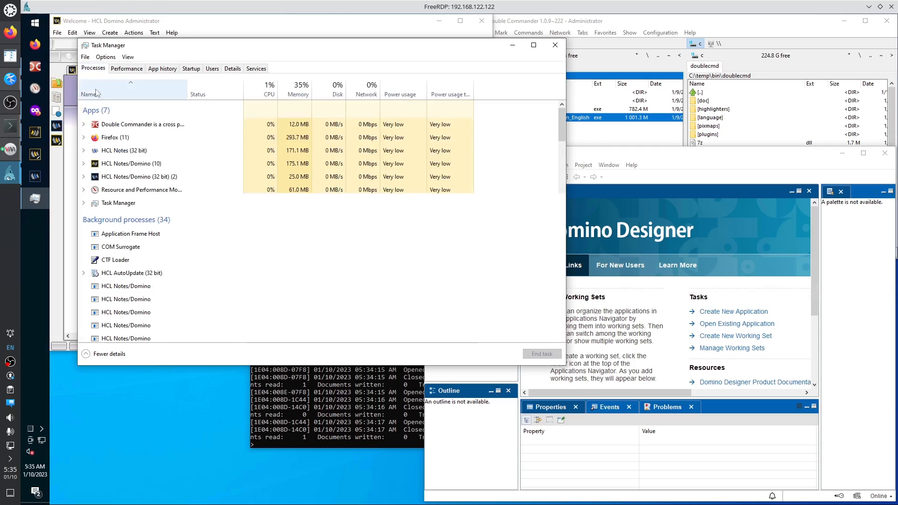
click(83, 177)
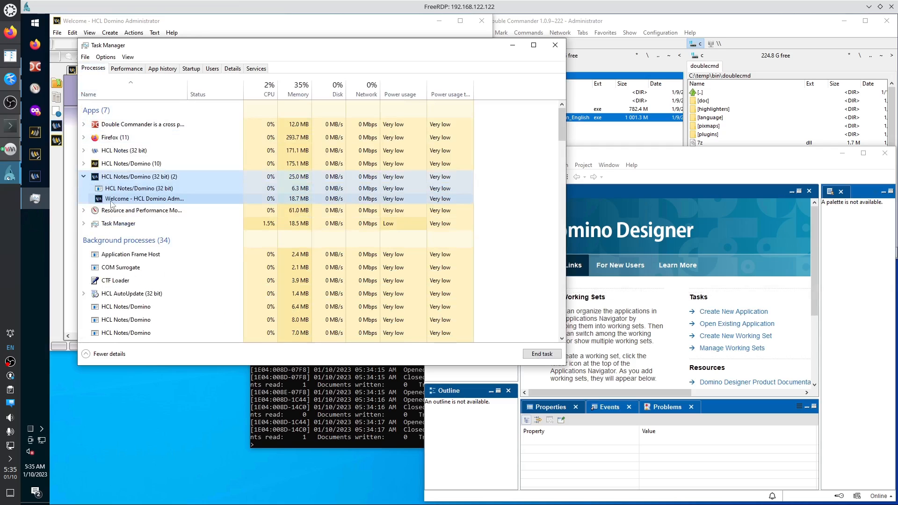
click(131, 200)
right_click(160, 203)
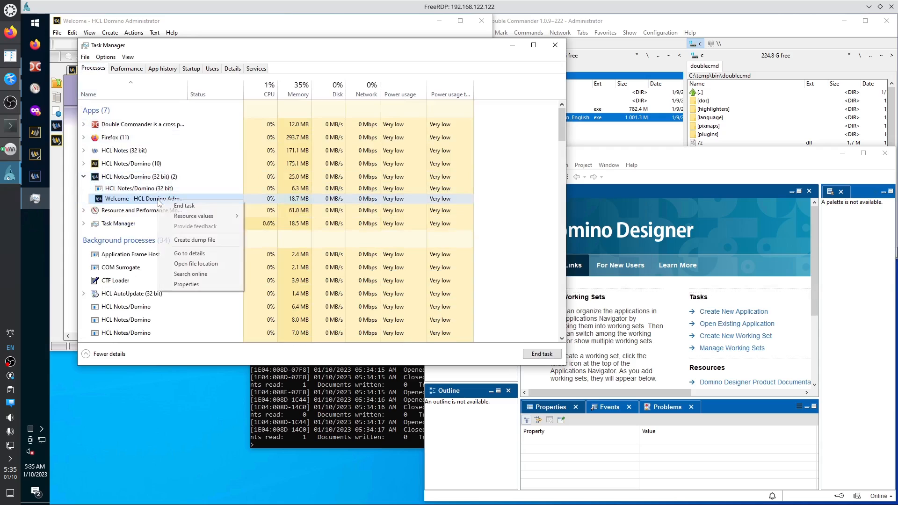
click(191, 255)
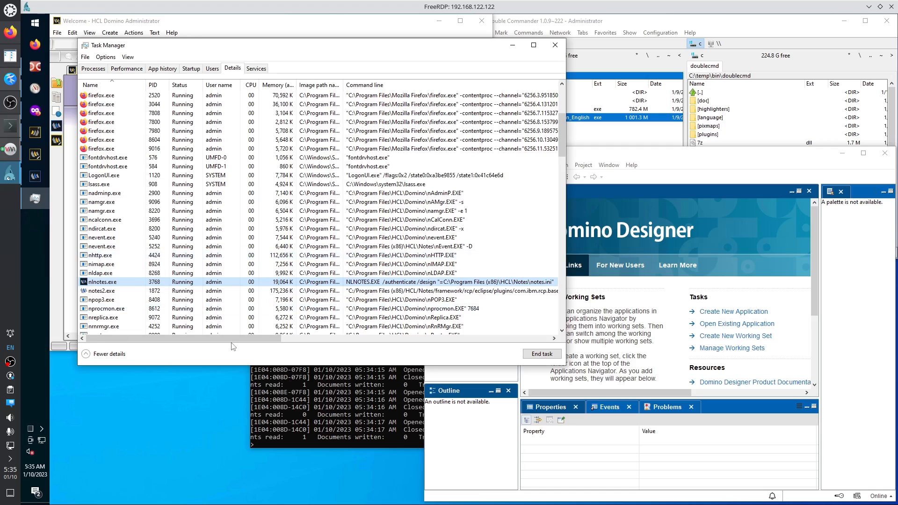
click(112, 292)
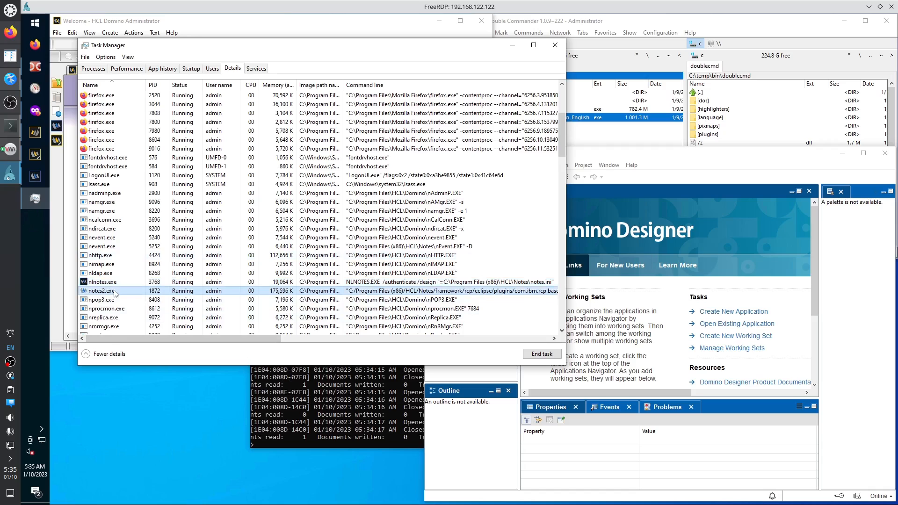
right_click(115, 293)
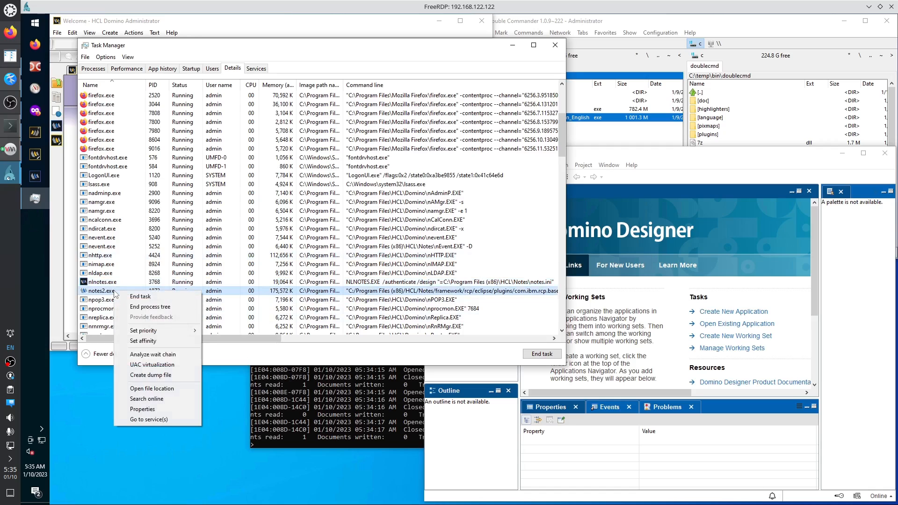
click(139, 298)
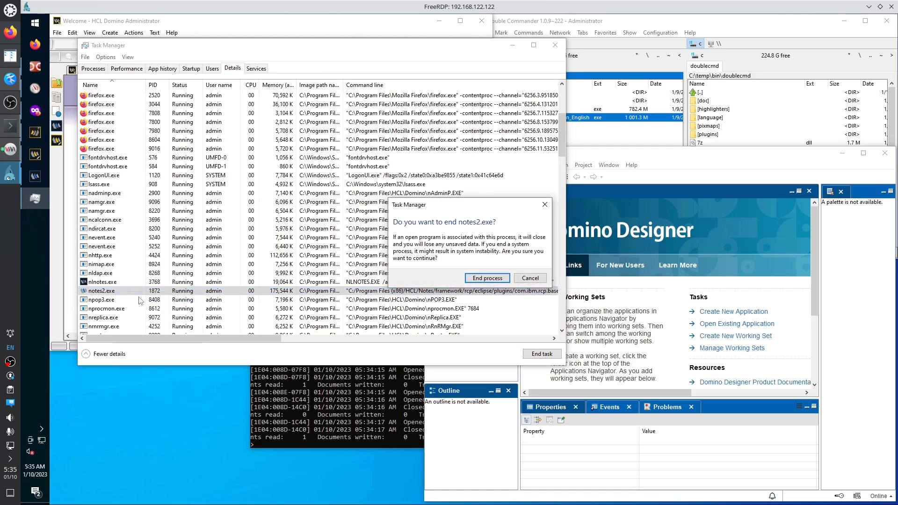
click(487, 280)
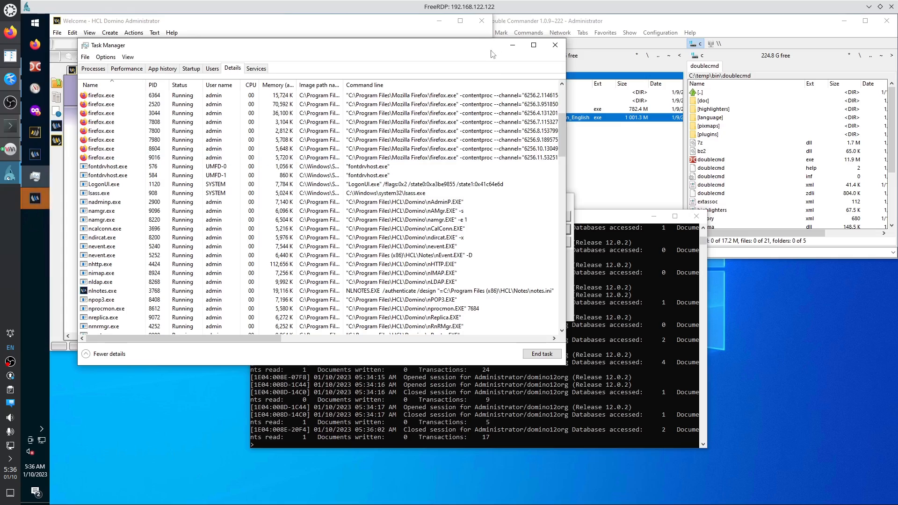
Cancel the HCL Notes diagnostics collection with OK and close the Notes 12 error notice.
drag(491, 54, 483, 359)
click(564, 200)
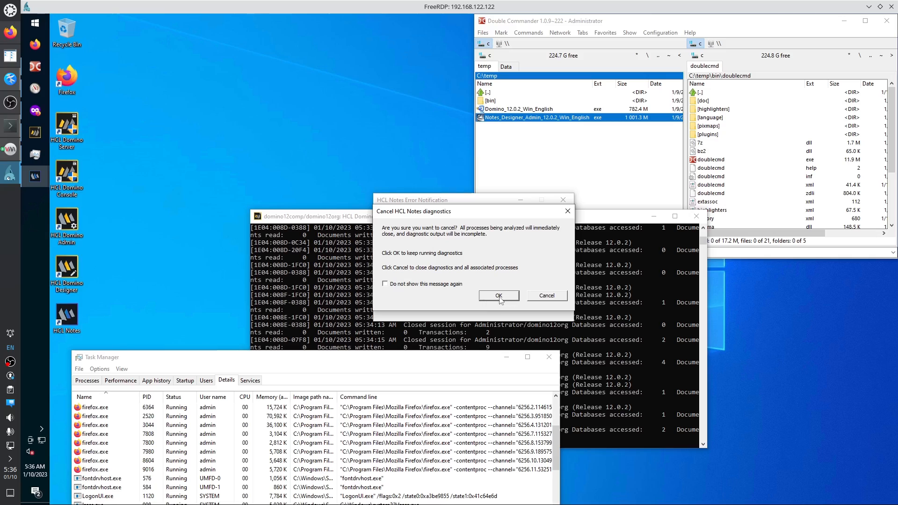
click(499, 296)
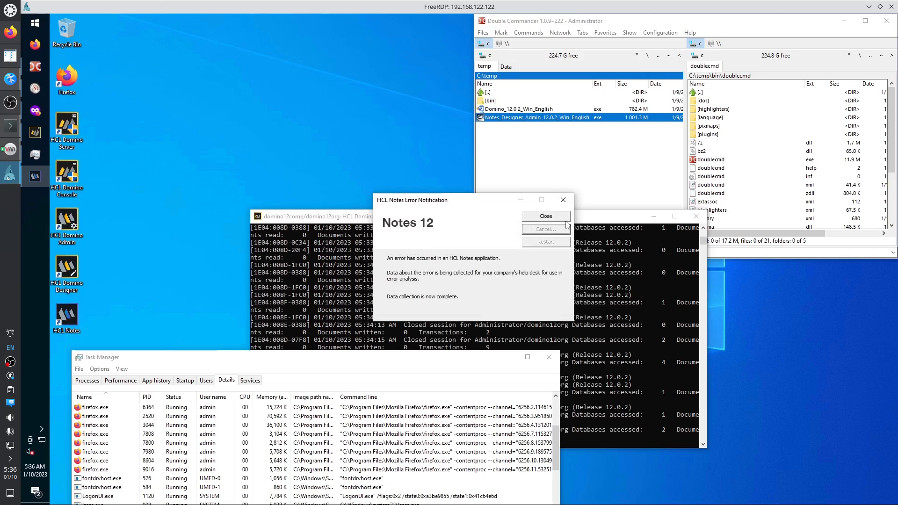
click(545, 218)
drag(140, 357, 217, 79)
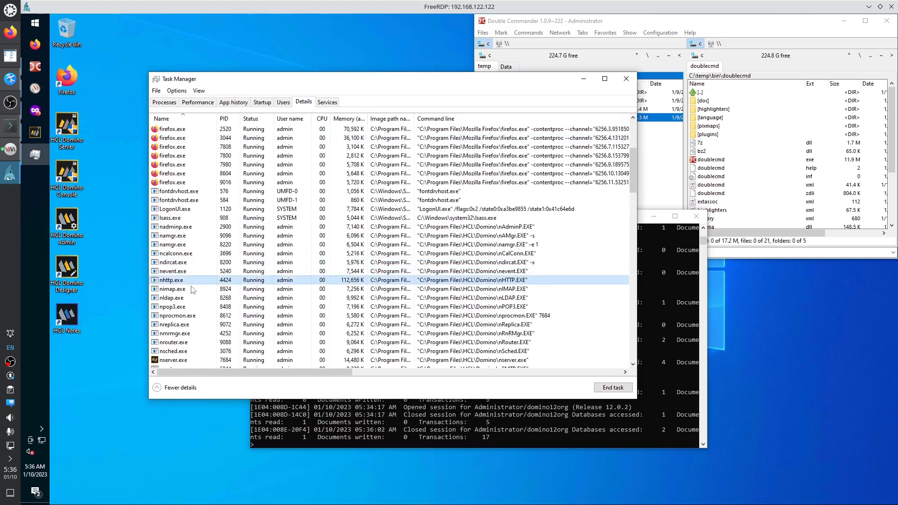
click(203, 300)
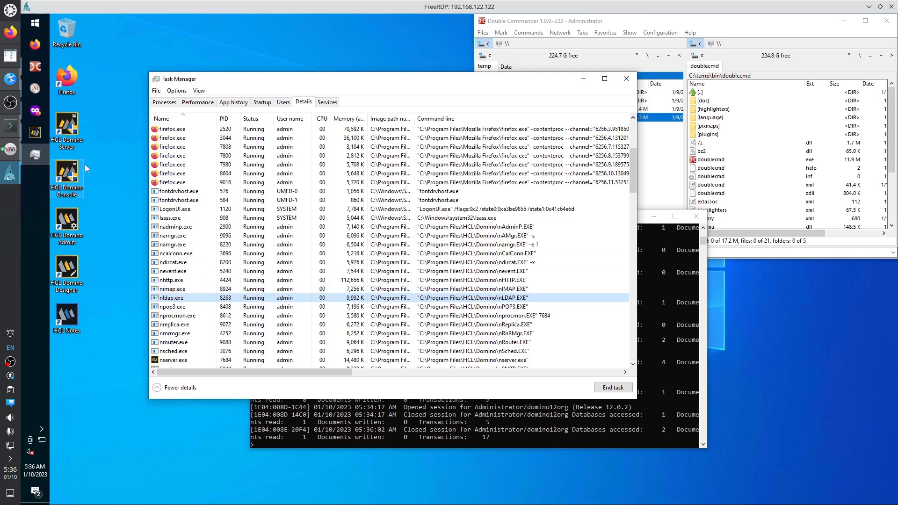
click(35, 22)
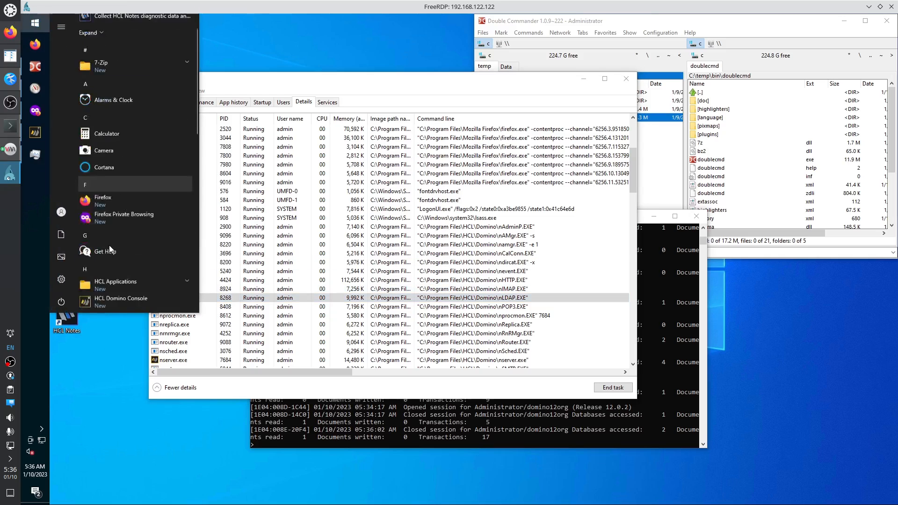
Launch HCL Domino Administrator from HCL Applications and log in with the administrator password.
scroll(109, 245, down, 5)
scroll(123, 111, up, 2)
click(124, 118)
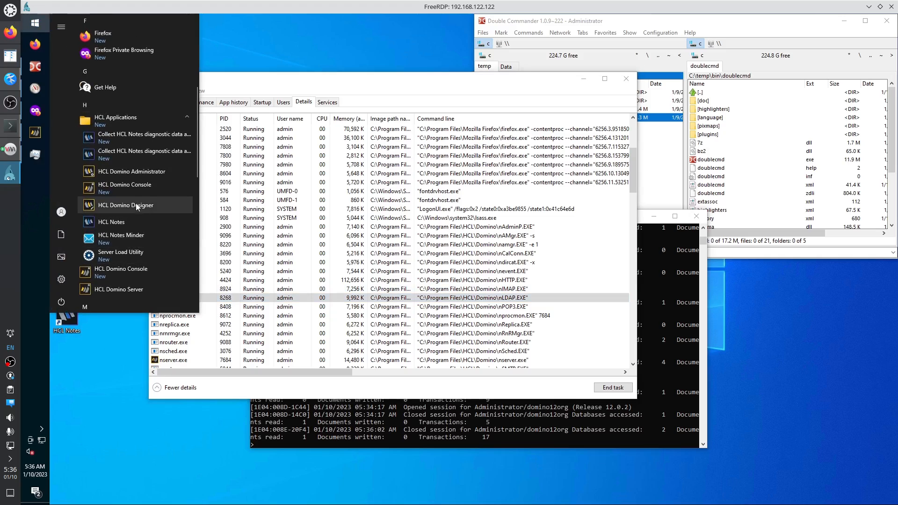
click(133, 173)
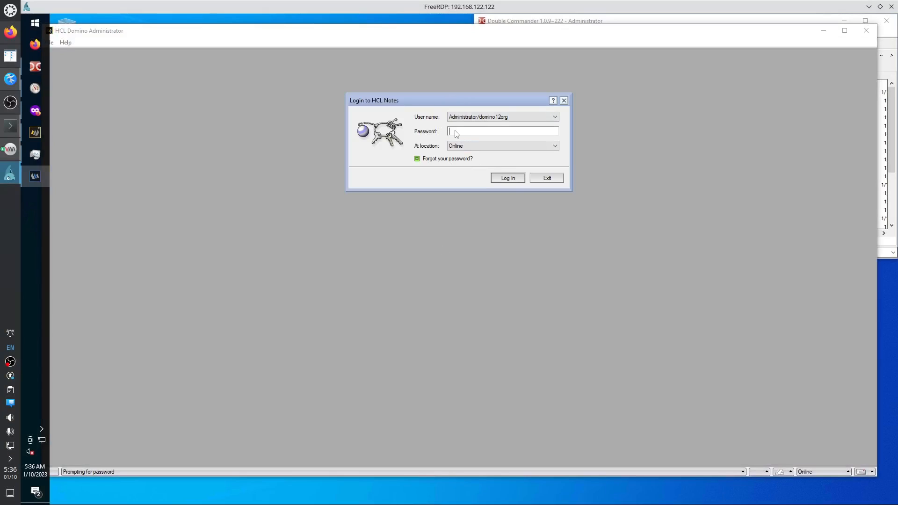
text(XXXXXXXXXXXXXXXXXX)
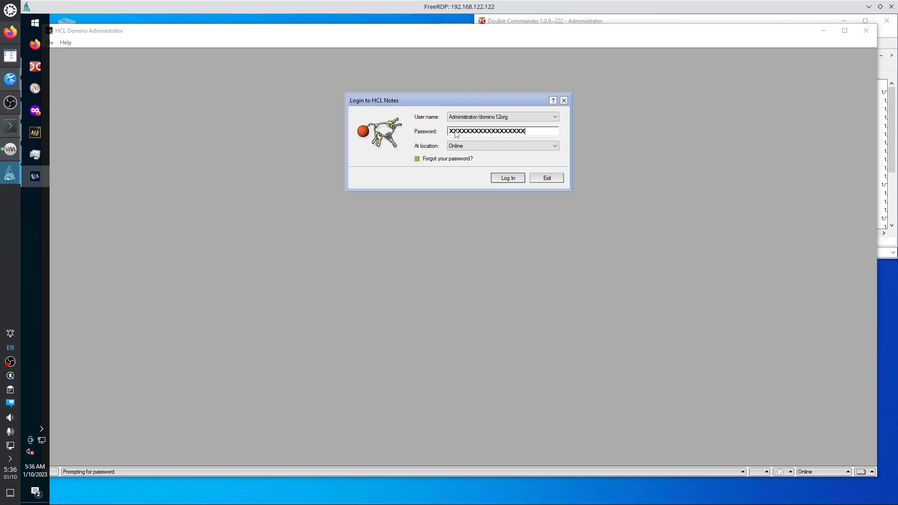
text(XXXXXX)
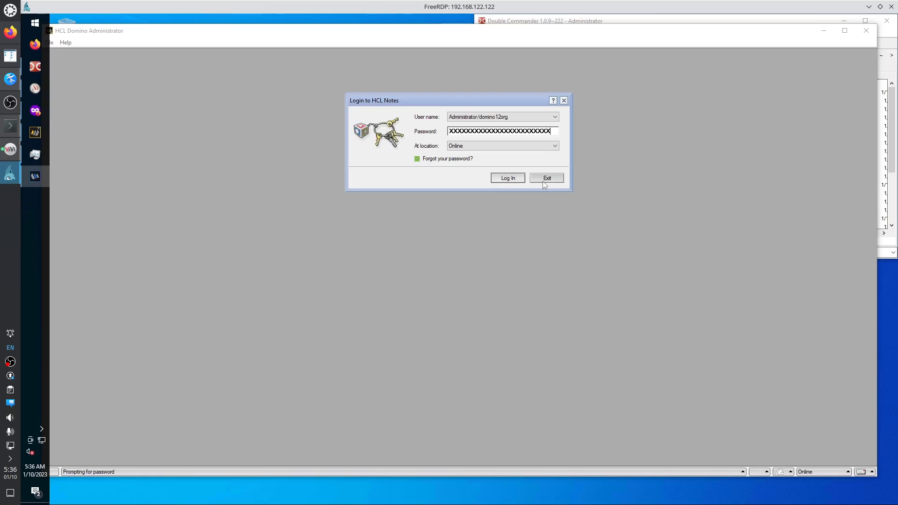
click(501, 178)
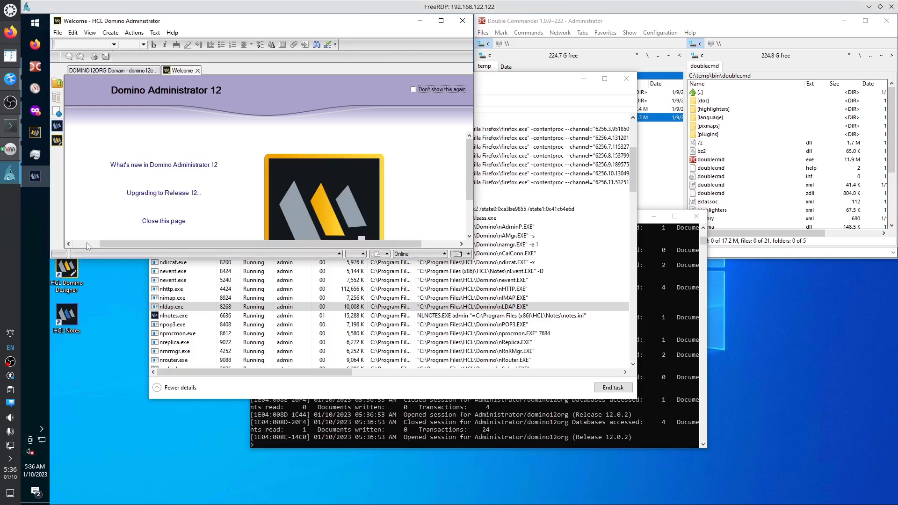
click(339, 255)
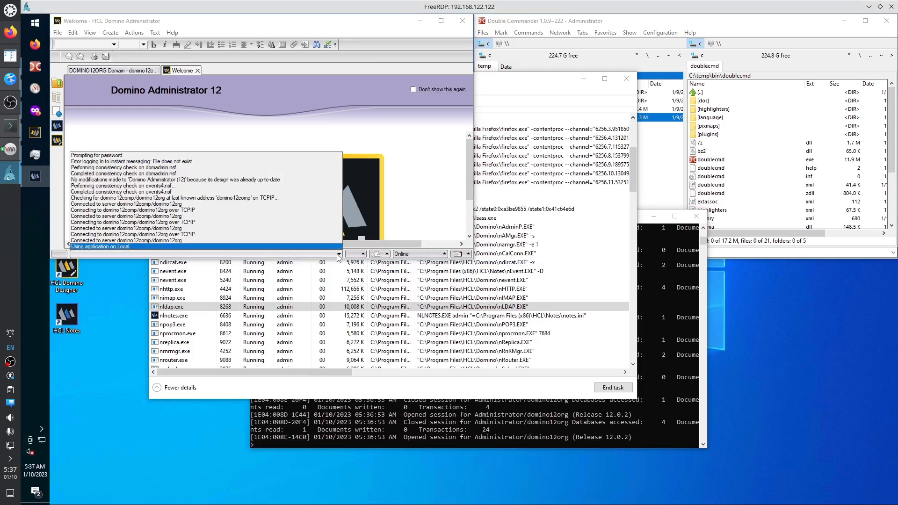
click(339, 255)
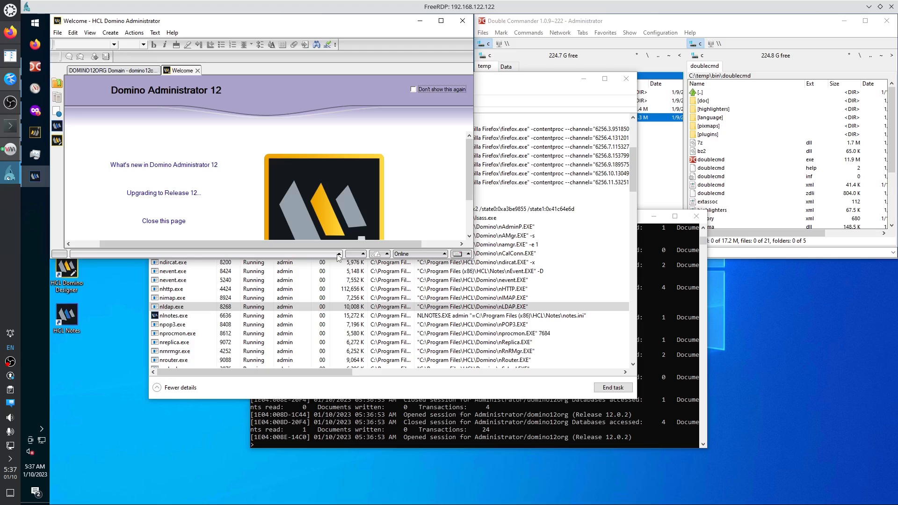
click(445, 254)
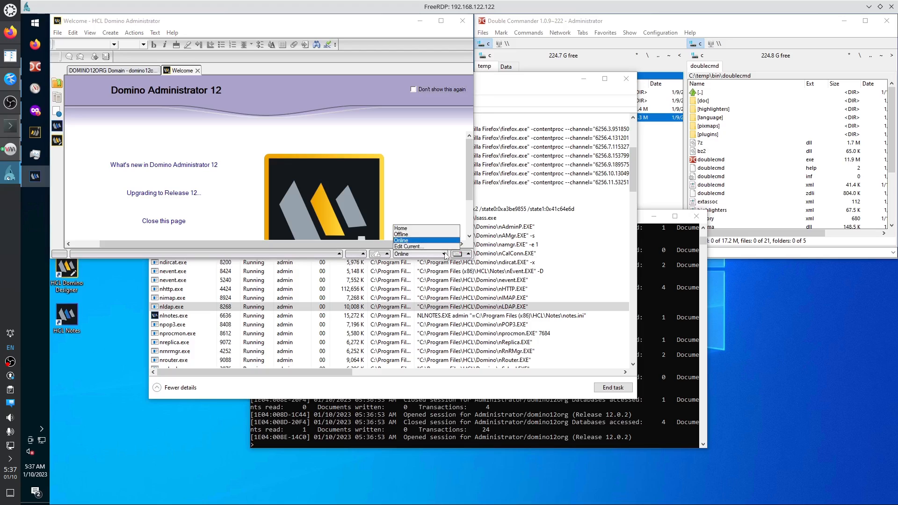
click(445, 254)
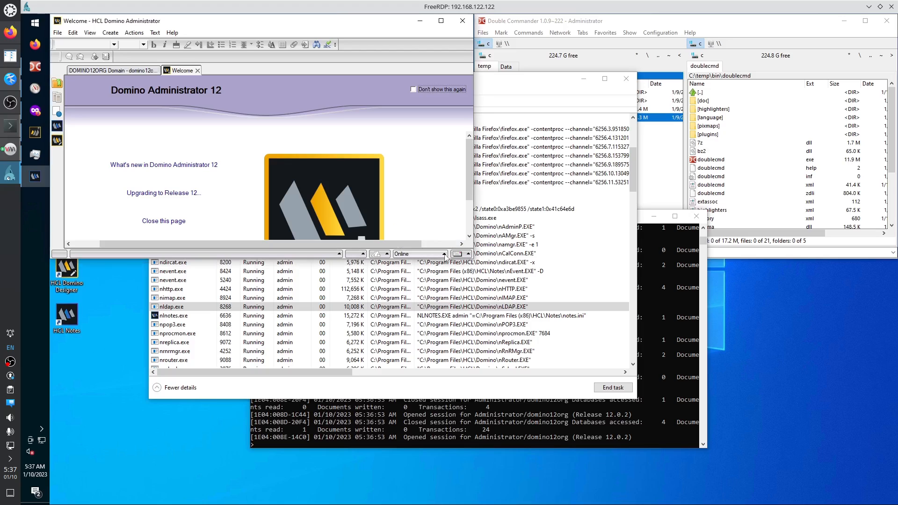
click(117, 71)
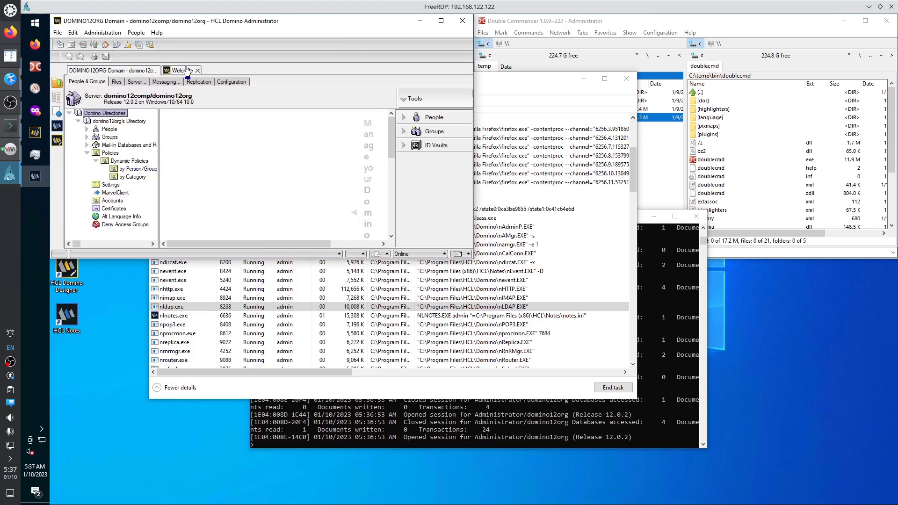
click(187, 71)
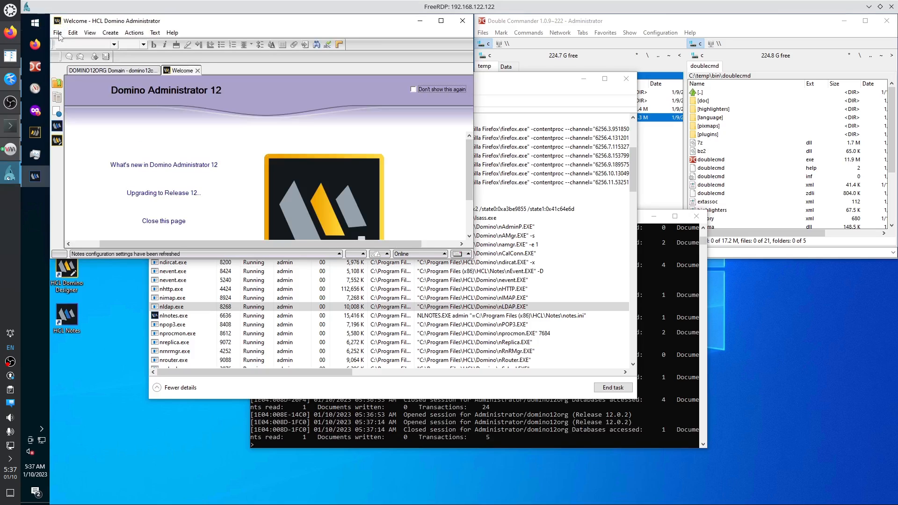
click(58, 33)
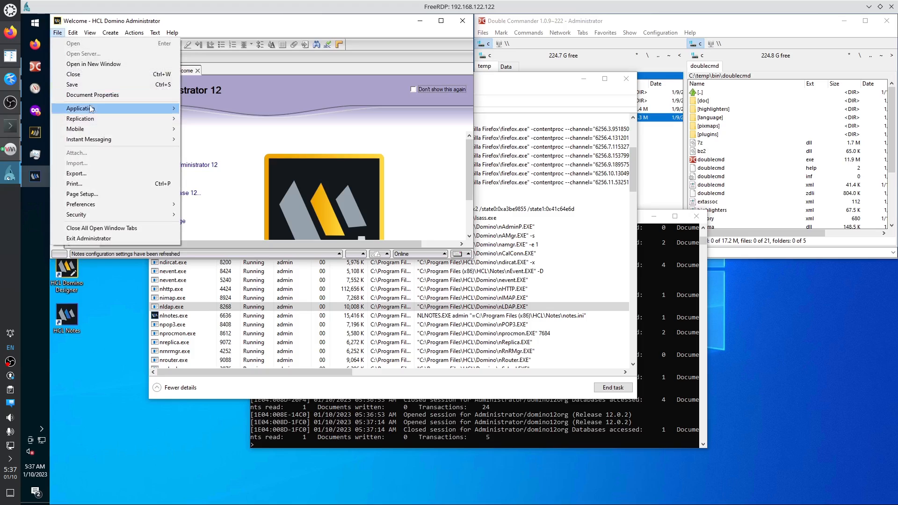
mouse_move(98, 113)
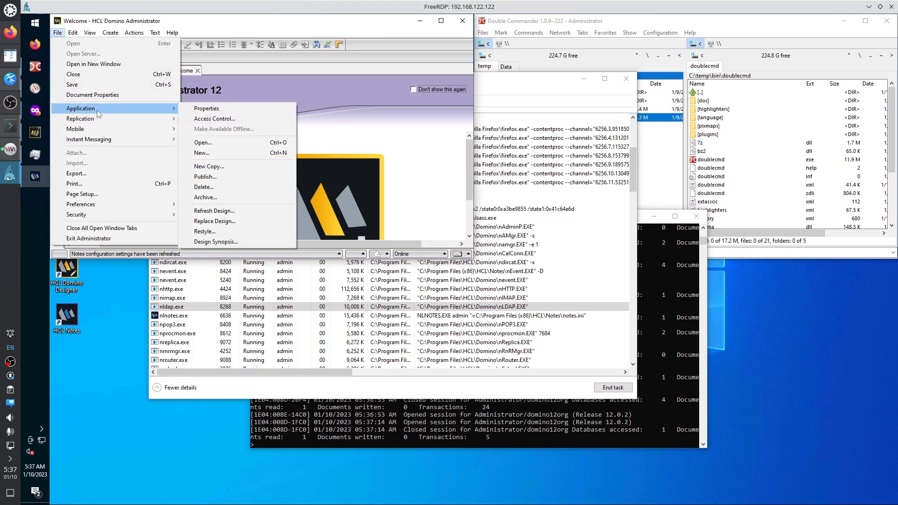
mouse_move(80, 35)
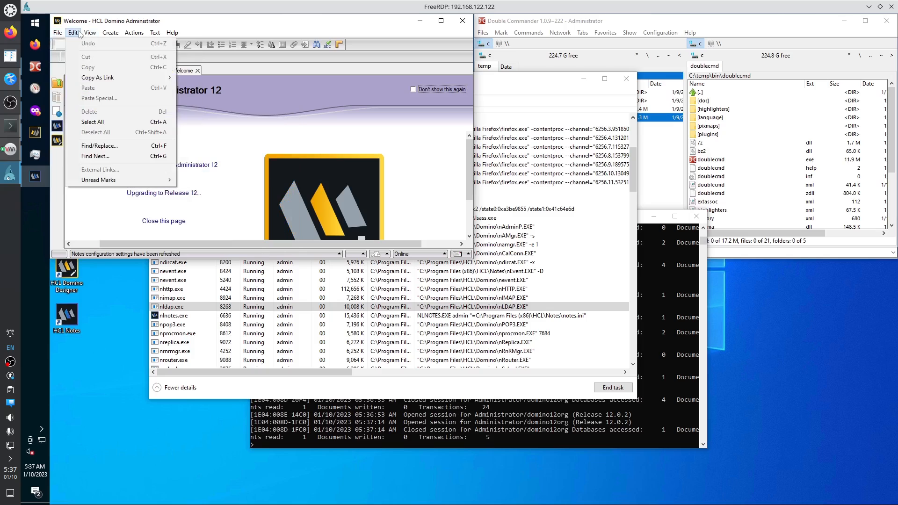
click(34, 24)
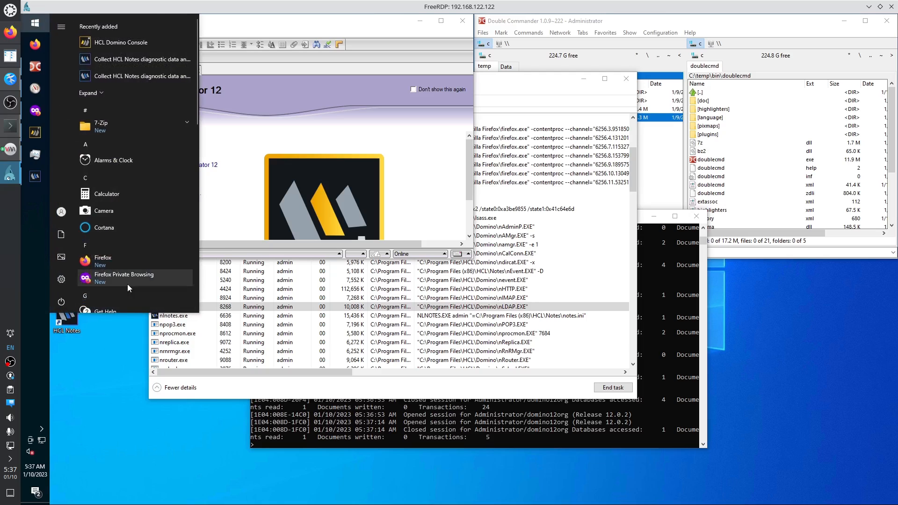
Launch the HCL Notes client, then another HCL client, from the HCL Applications group.
scroll(126, 284, down, 3)
click(117, 210)
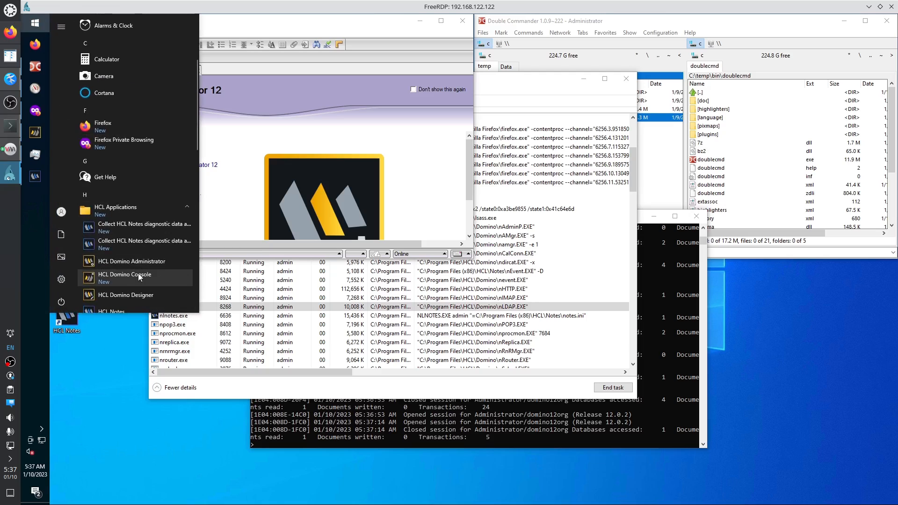
click(129, 265)
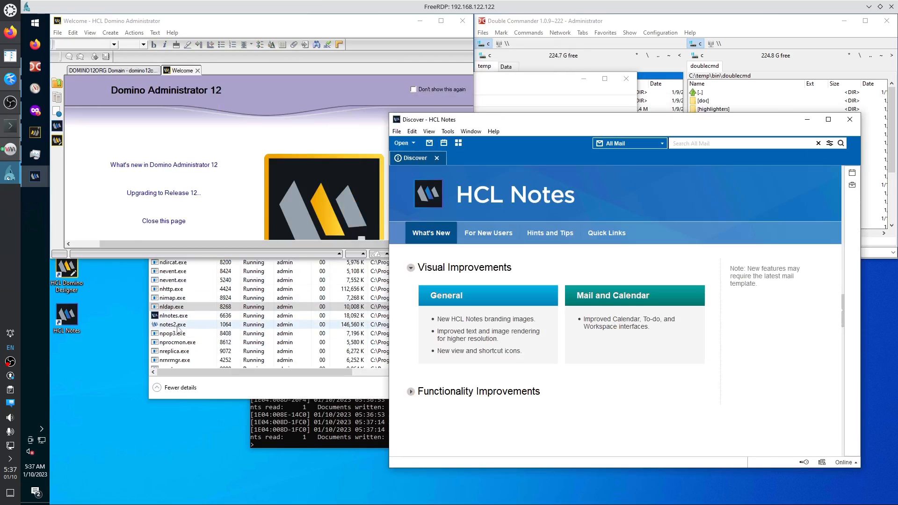
click(40, 25)
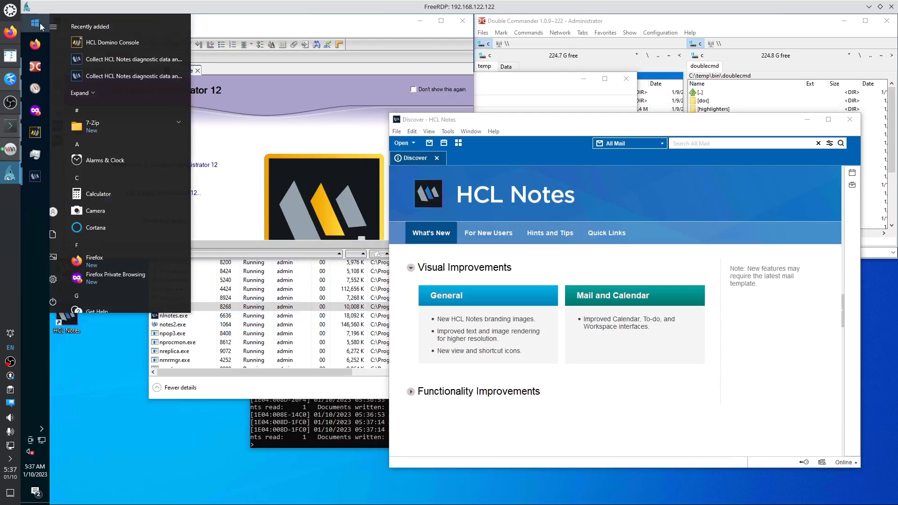
scroll(89, 240, down, 2)
scroll(90, 239, down, 2)
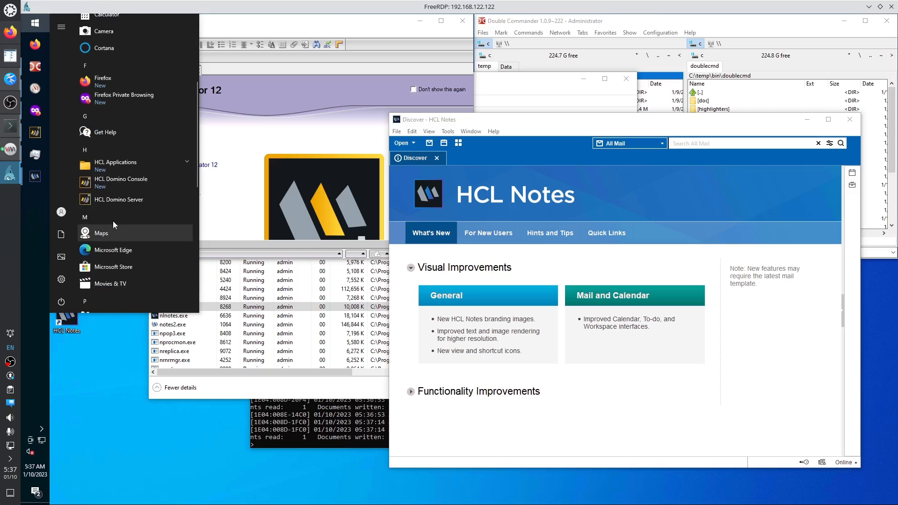
click(117, 166)
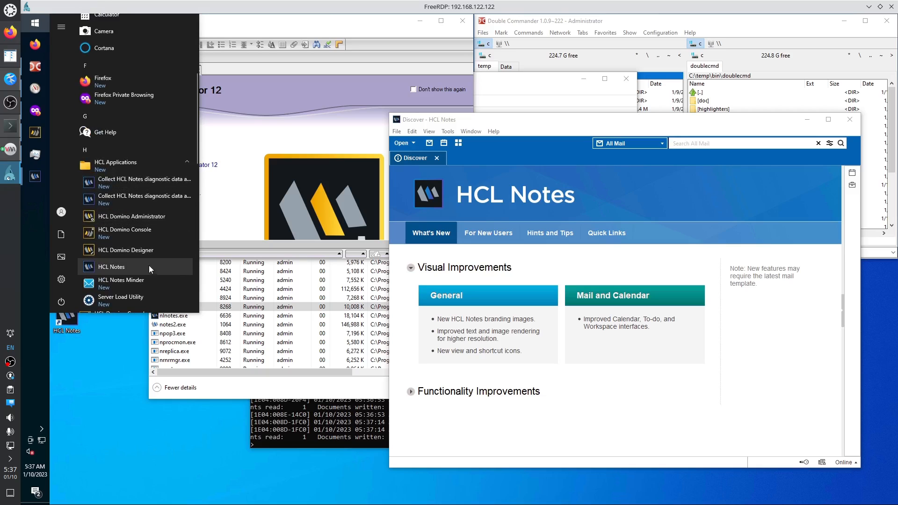
click(126, 251)
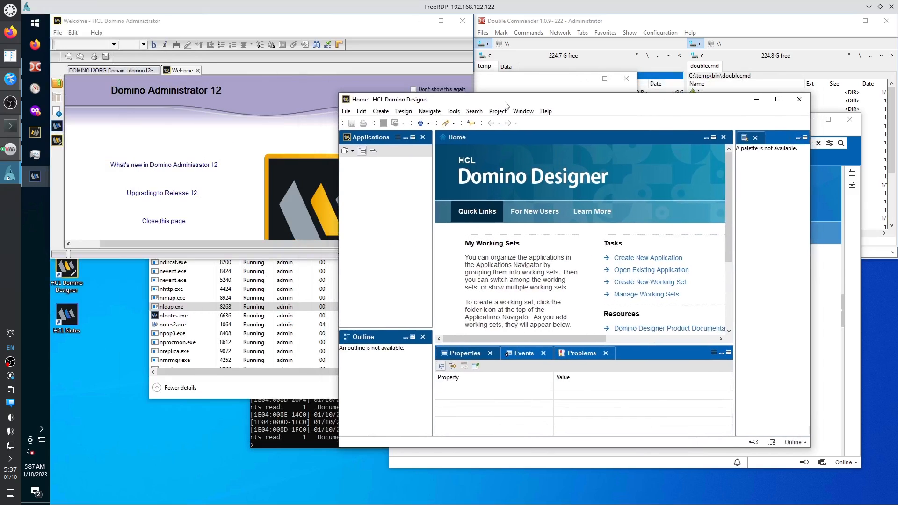
Check nlnotes.exe in Task Manager and bring the Notes Discover window to the front.
click(182, 326)
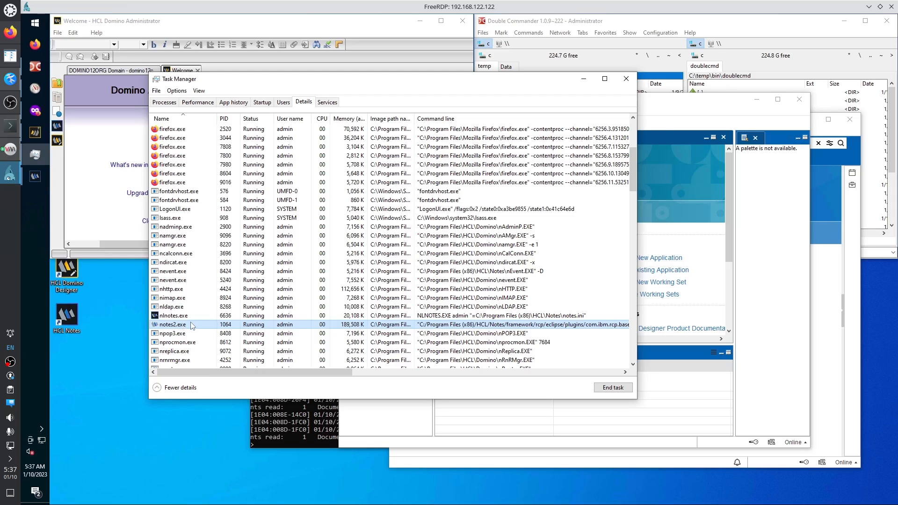
click(682, 110)
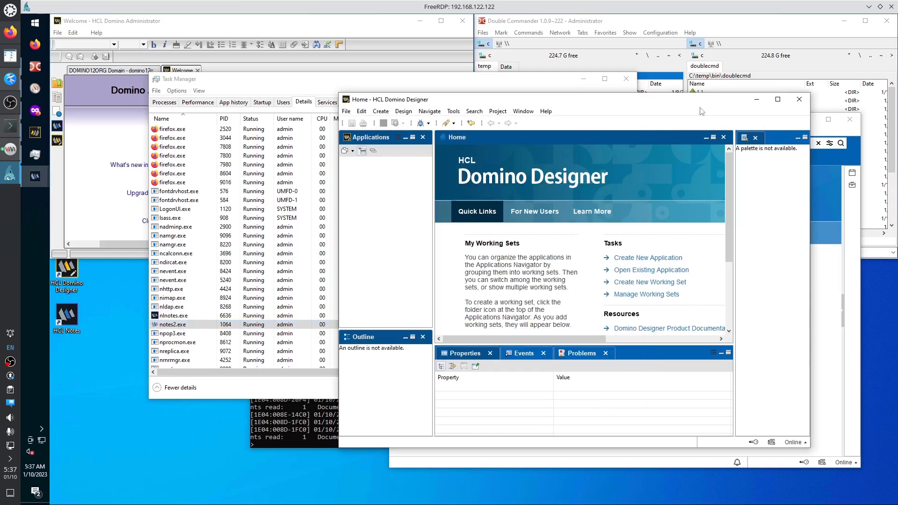
click(819, 136)
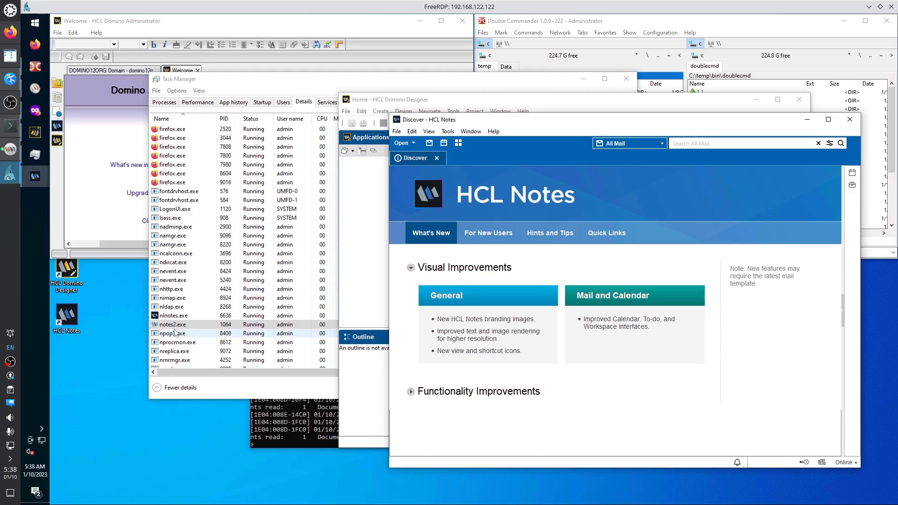
click(441, 105)
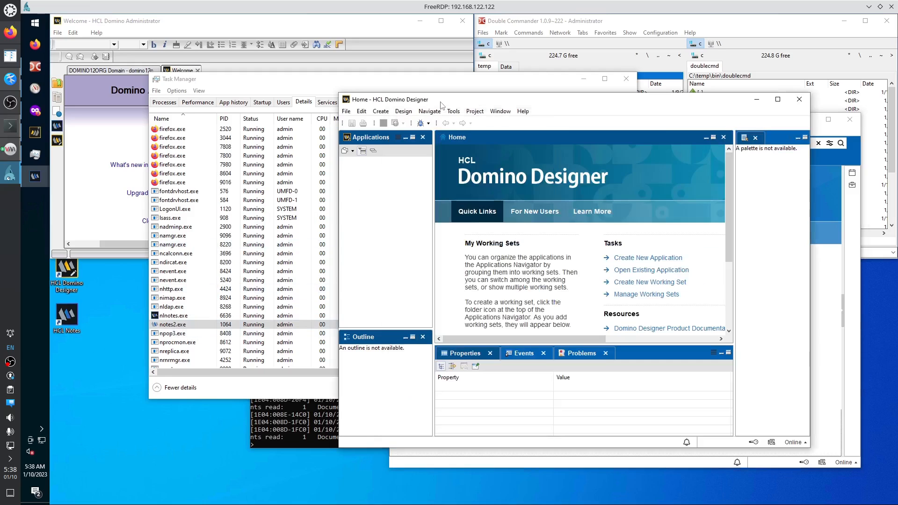
click(827, 133)
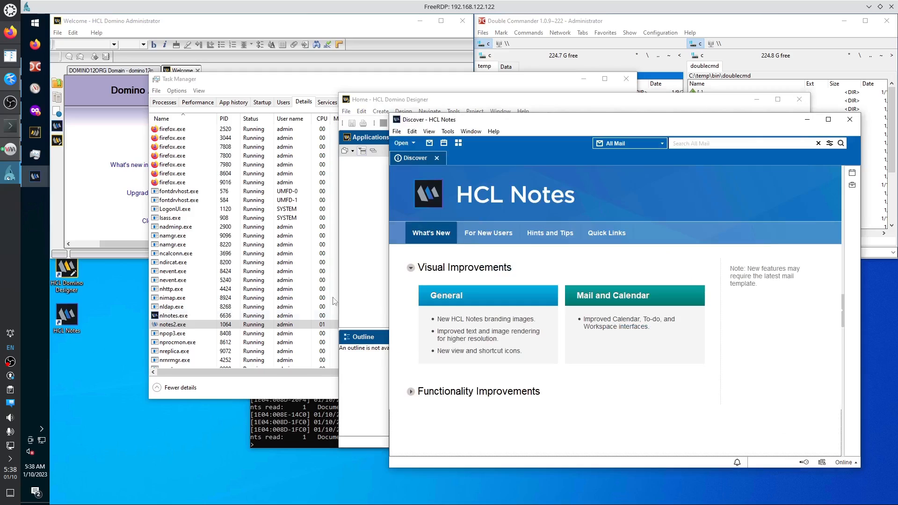
click(182, 316)
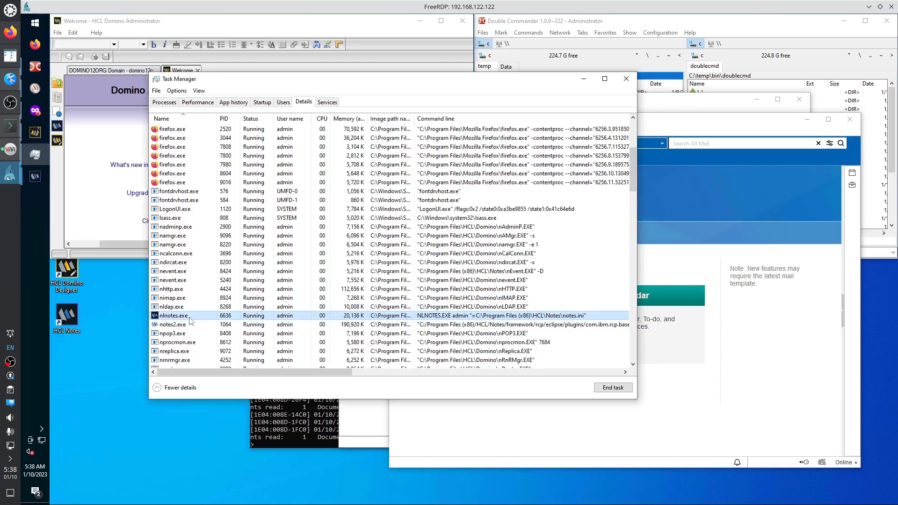
click(152, 21)
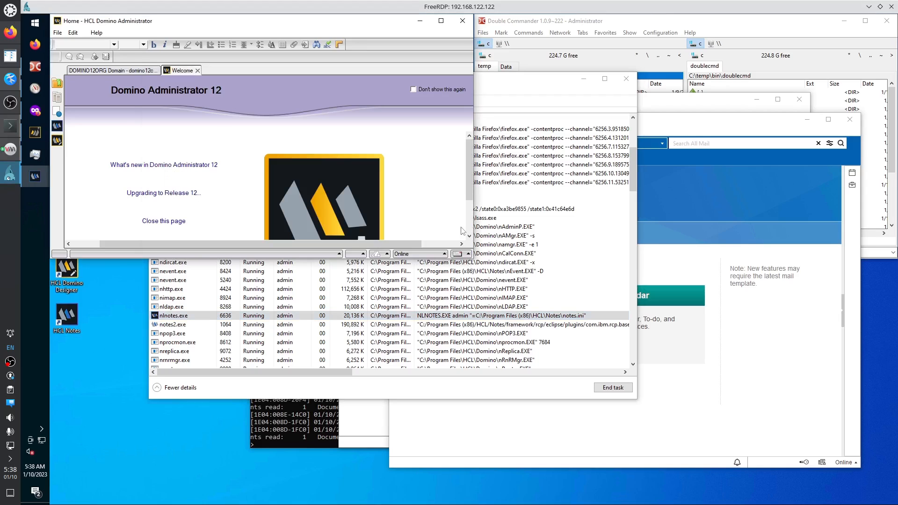
click(716, 123)
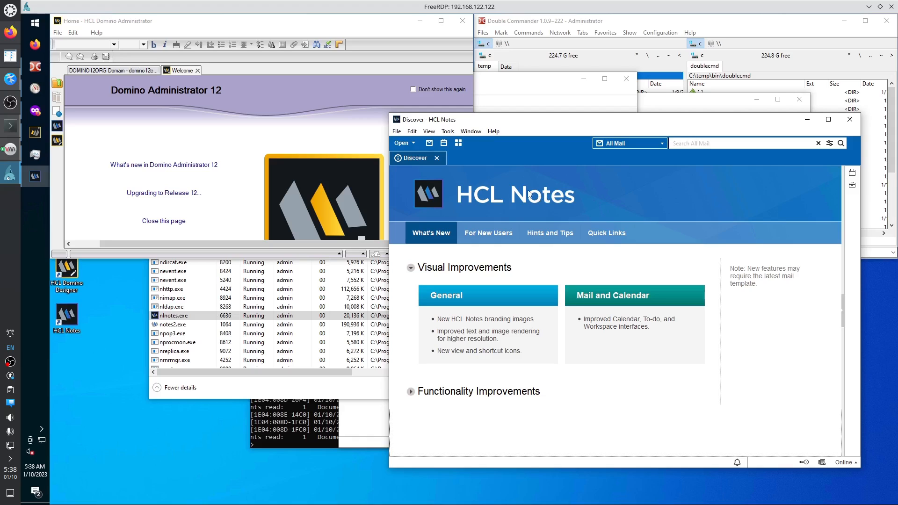
Open the Administrator's mail Inbox and bring the Domino server console forward.
click(430, 144)
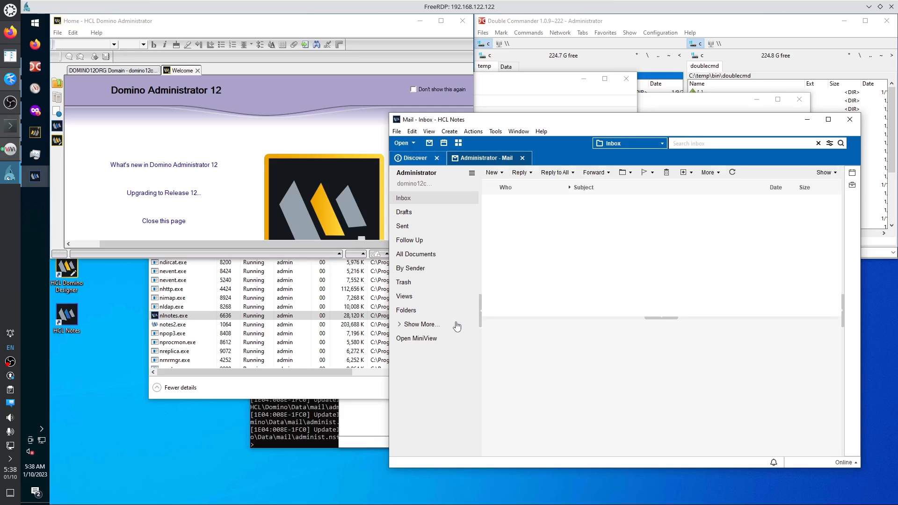
click(326, 417)
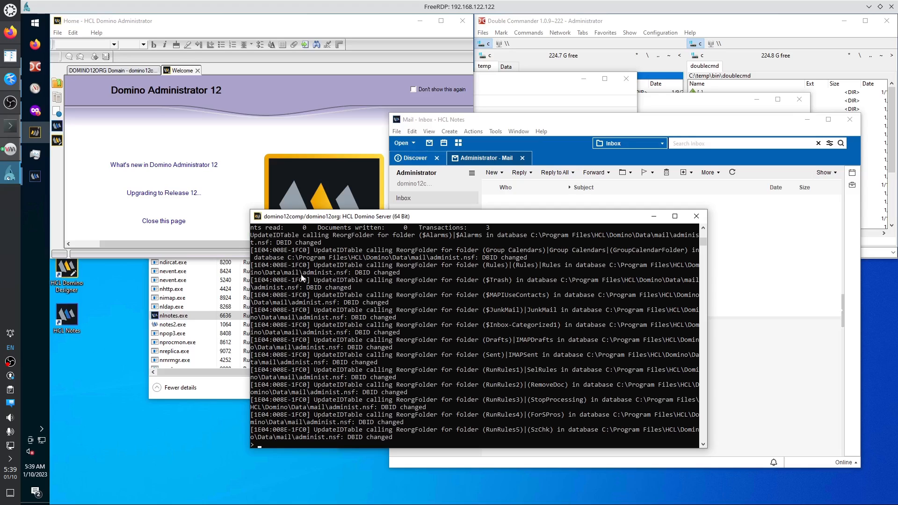
Find the administ.nsf path in the console log, then open Data\mail in Double Commander's left panel.
click(282, 272)
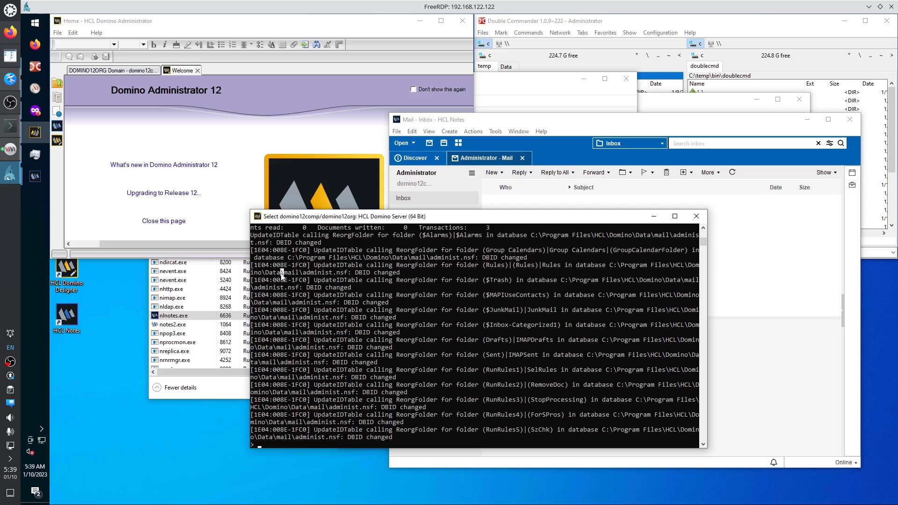
drag(282, 273, 612, 270)
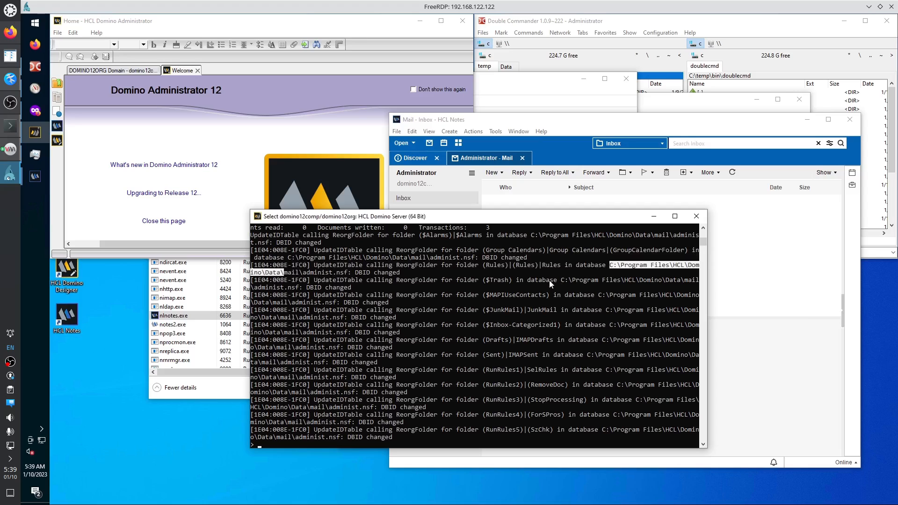
click(289, 273)
double_click(290, 274)
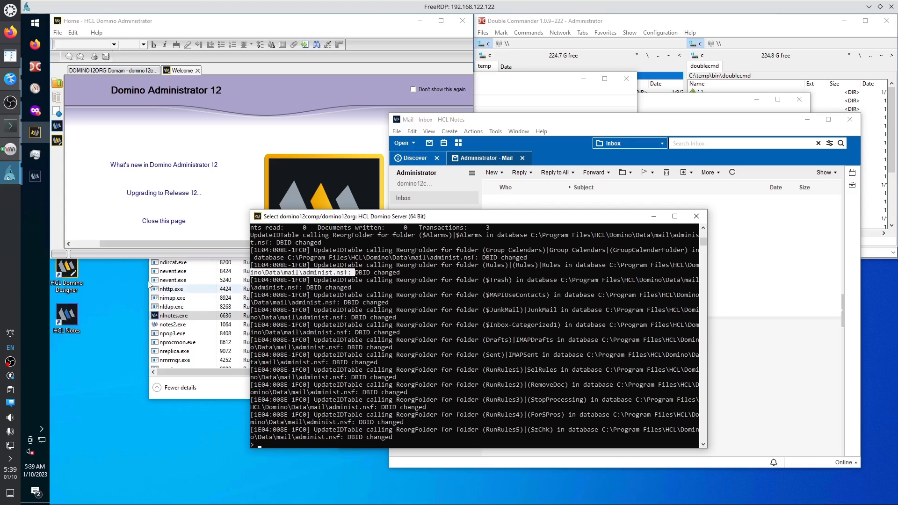
click(35, 67)
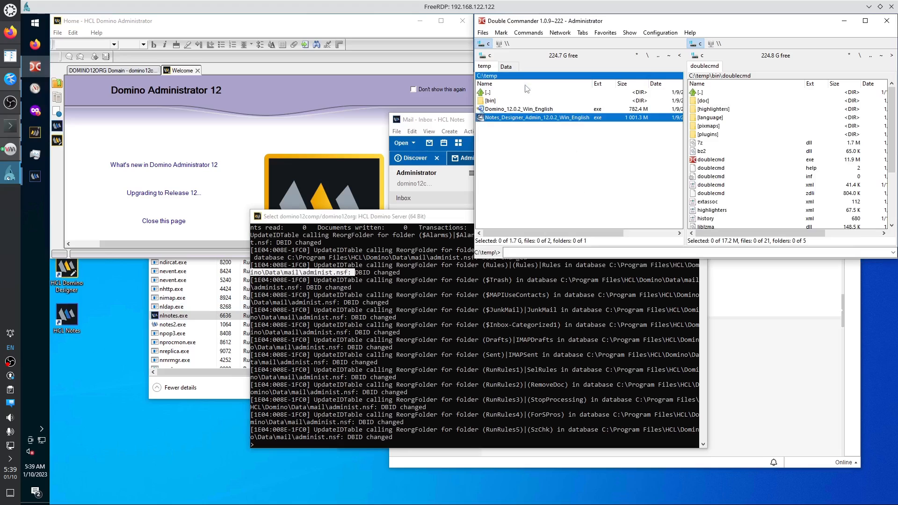
click(507, 66)
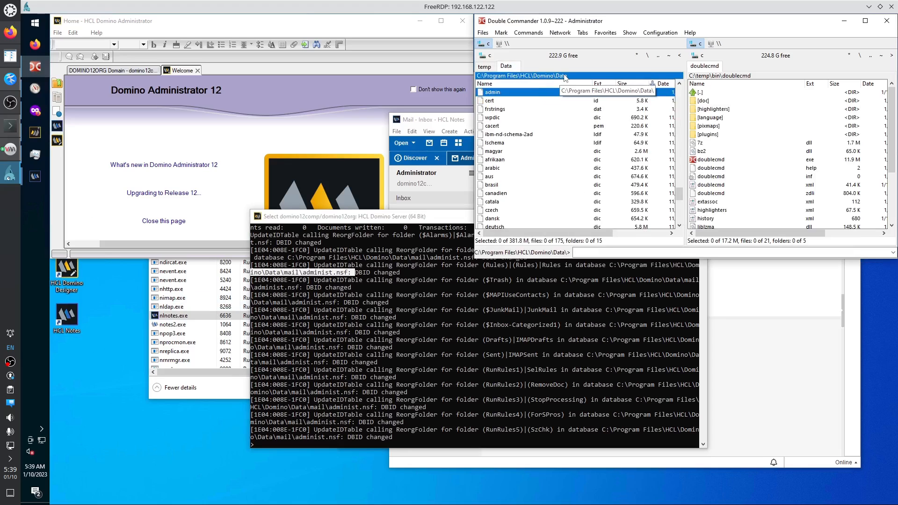
text(mail)
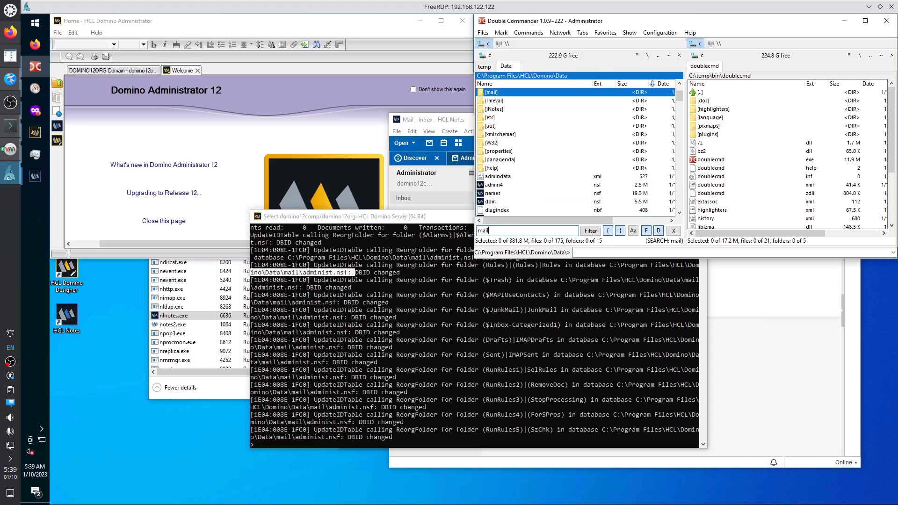
key(Return)
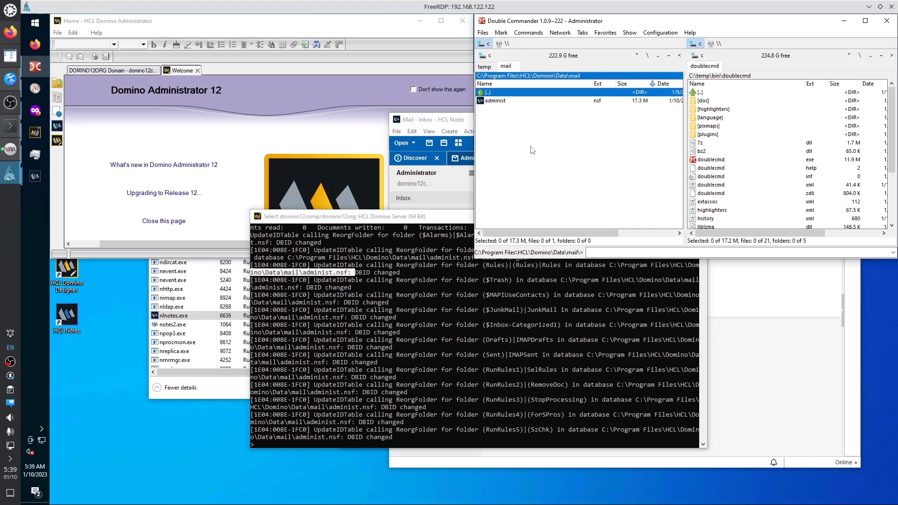
key(Down)
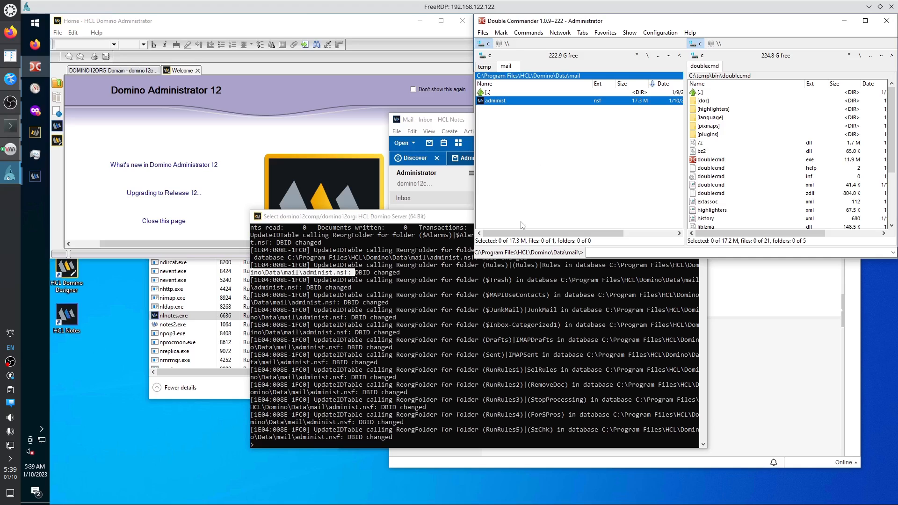
Bring the Domino server console forward, clear the old selection, and scroll its log.
click(449, 304)
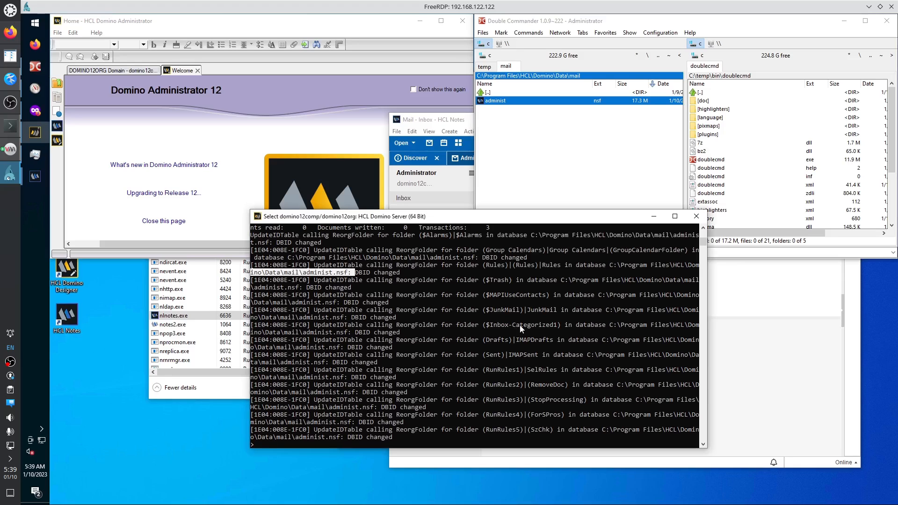
click(491, 312)
click(492, 325)
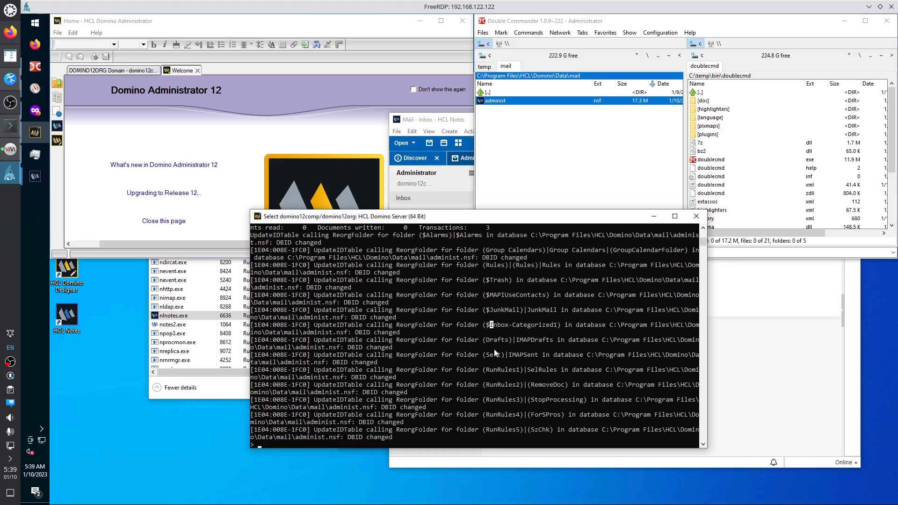
click(491, 363)
scroll(490, 400, down, 1)
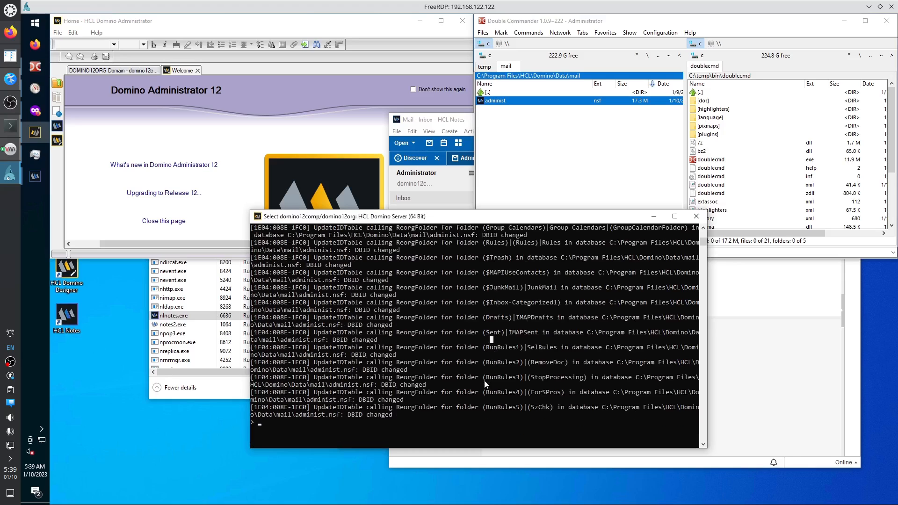
scroll(458, 343, up, 3)
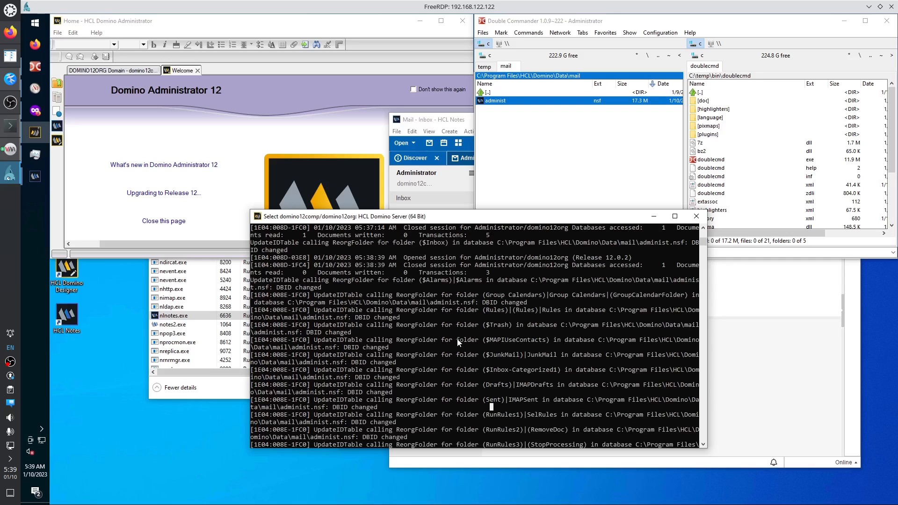
scroll(458, 343, up, 1)
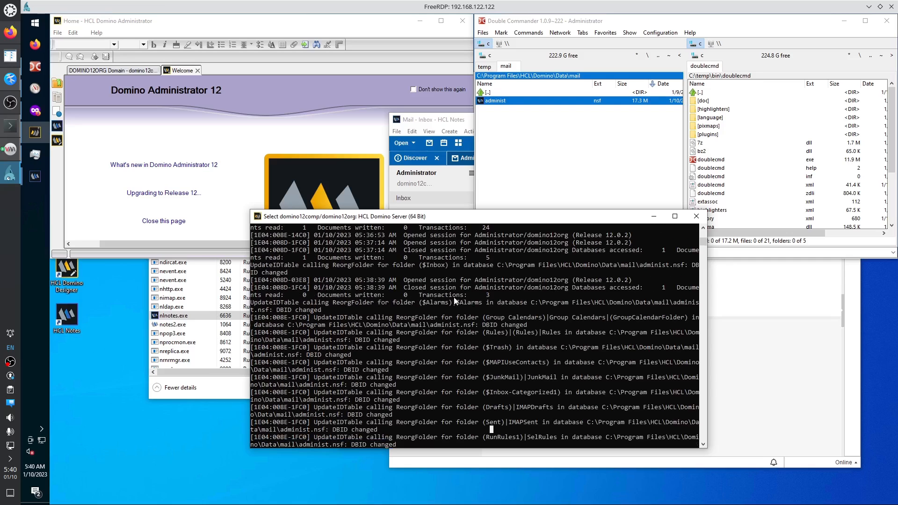
Select the 05:38:39 session-opened line and the following Closed session entry.
drag(419, 284, 567, 283)
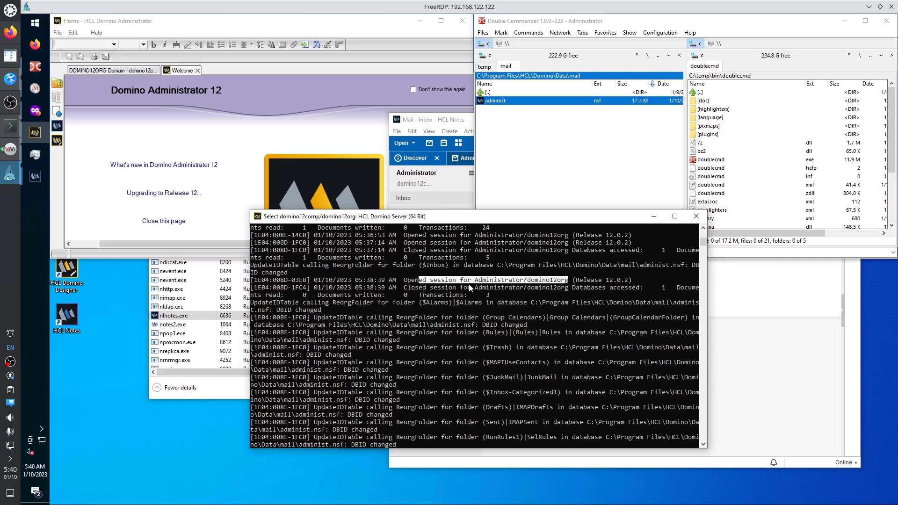
click(407, 282)
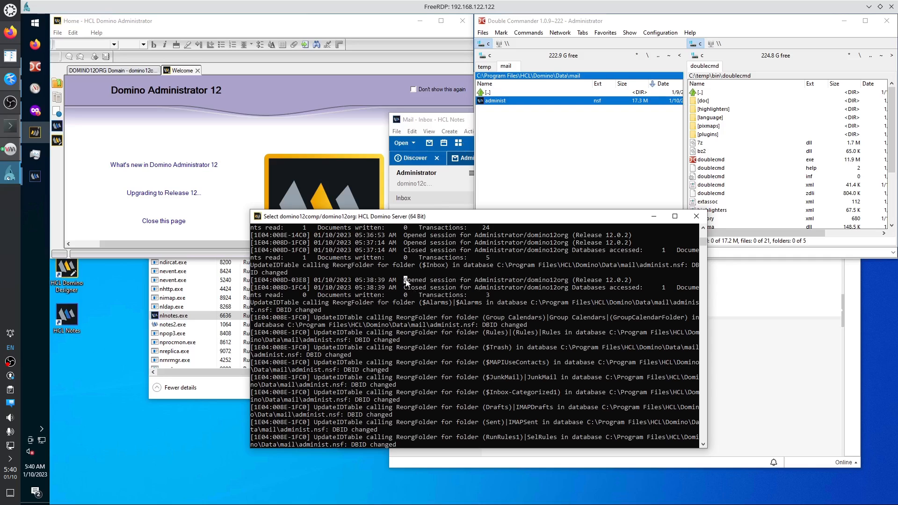
drag(253, 281, 639, 281)
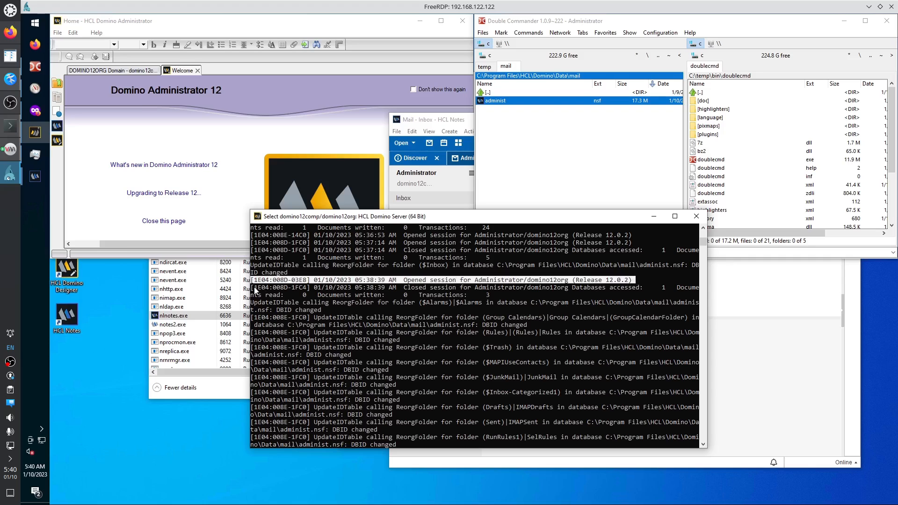
drag(255, 291, 495, 296)
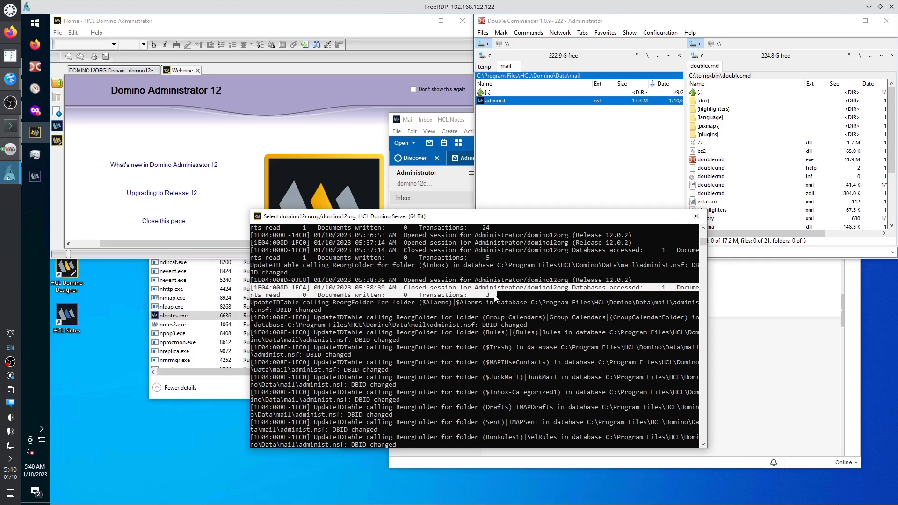
Mark the 05:34:13 databases-accessed count and the 05:34:15 Closed session entry.
scroll(496, 293, up, 1)
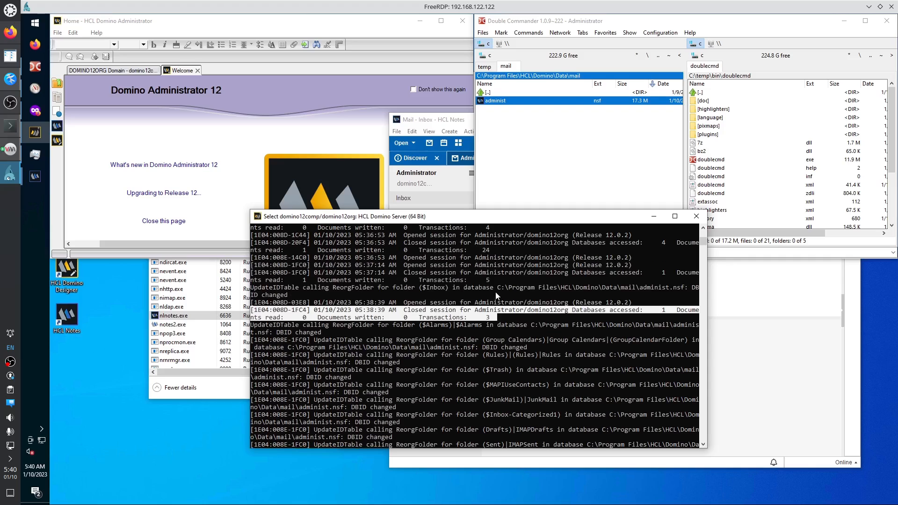
drag(400, 257, 474, 275)
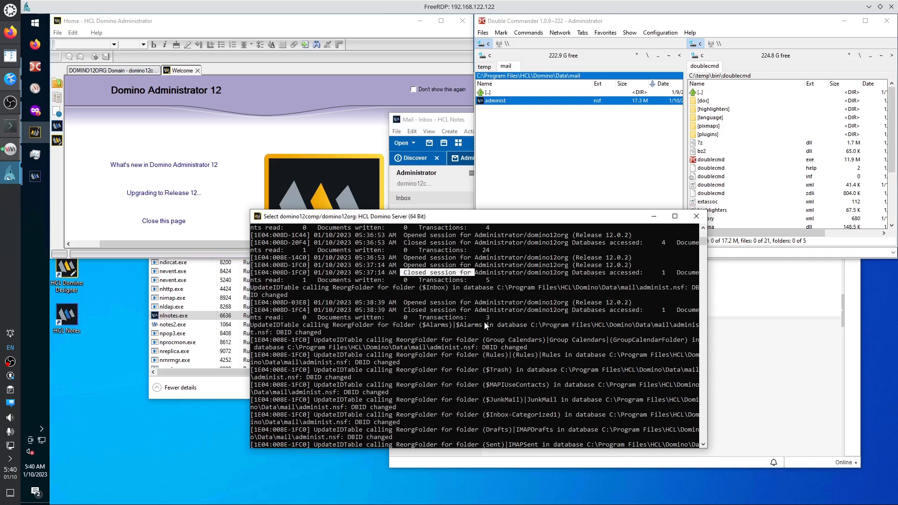
scroll(485, 326, up, 10)
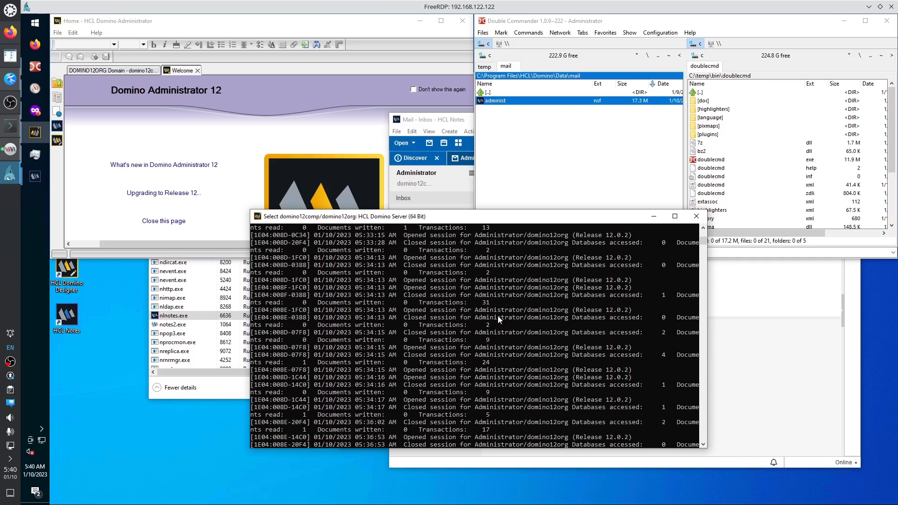
drag(622, 294, 671, 294)
drag(618, 332, 641, 331)
scroll(477, 366, down, 20)
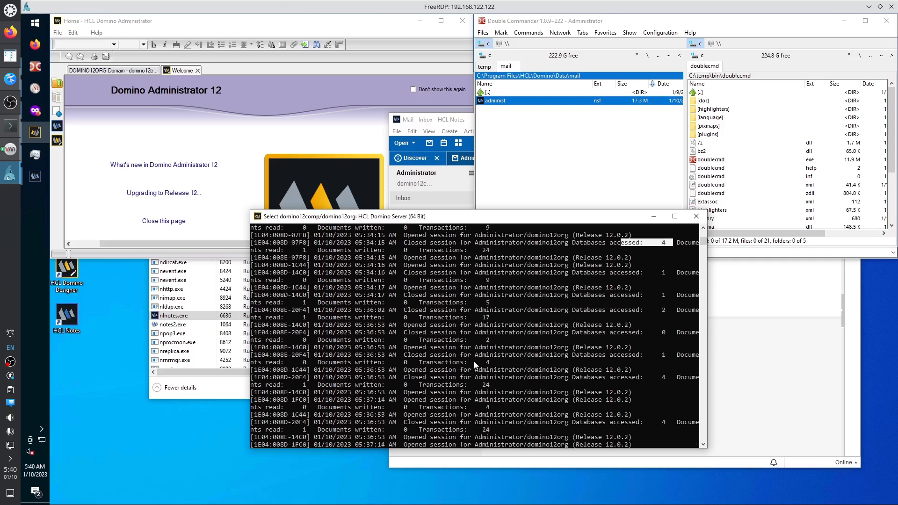
scroll(480, 363, up, 4)
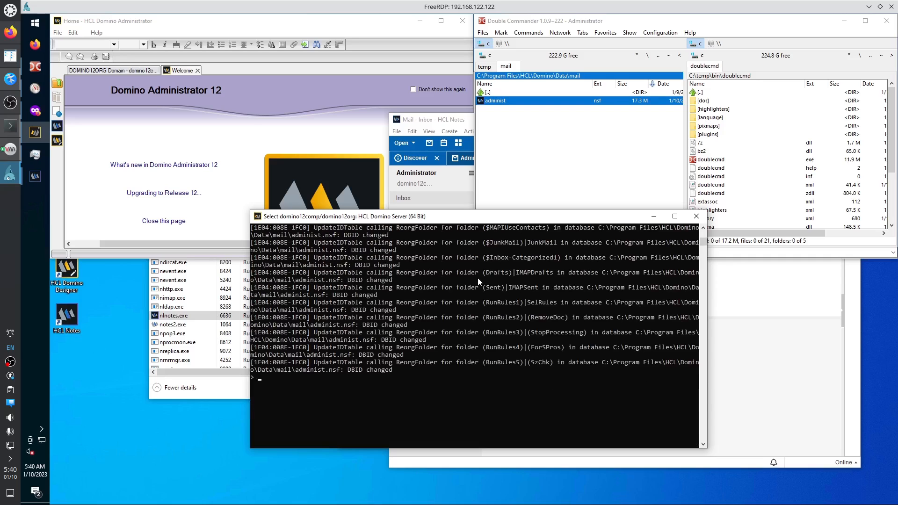
Bring the HCL Notes mail window forward, maximized, with the Inbox selected.
click(433, 121)
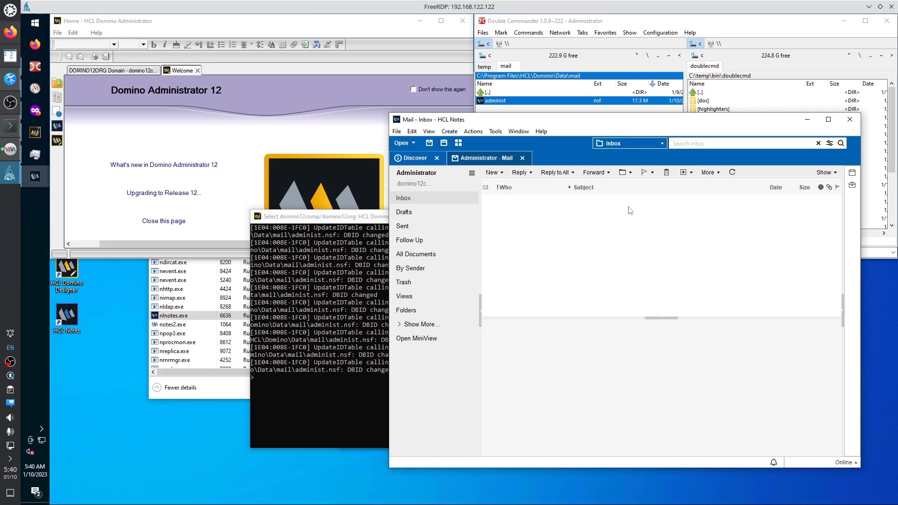
click(828, 120)
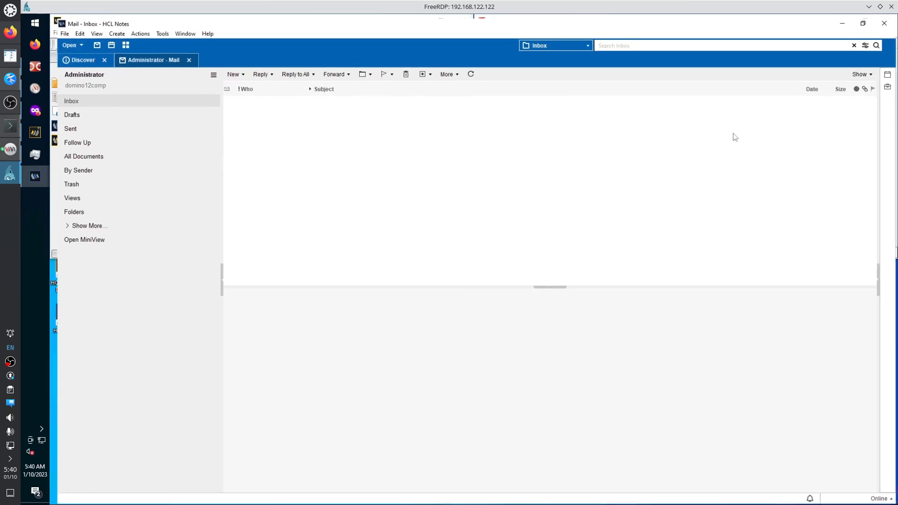
click(97, 102)
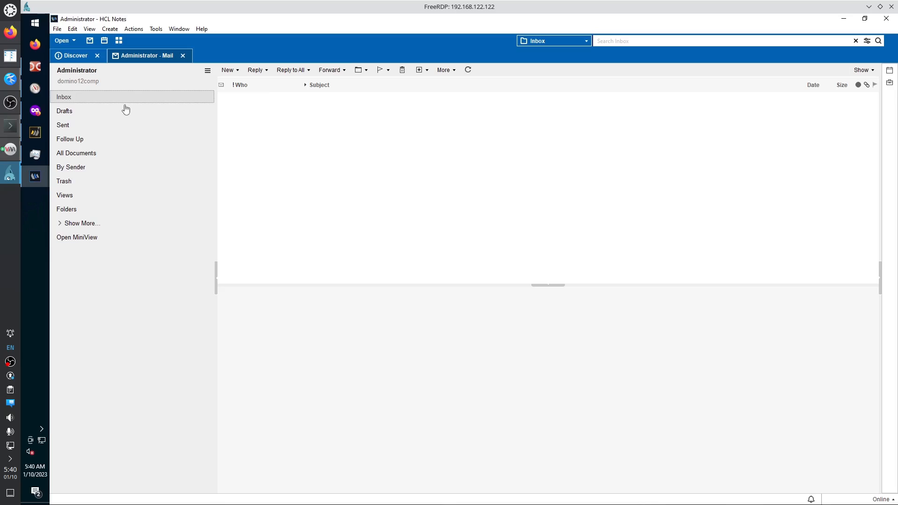
Send a new mail to Administrator with subject 'Hello myself' and body 'Body'.
click(110, 29)
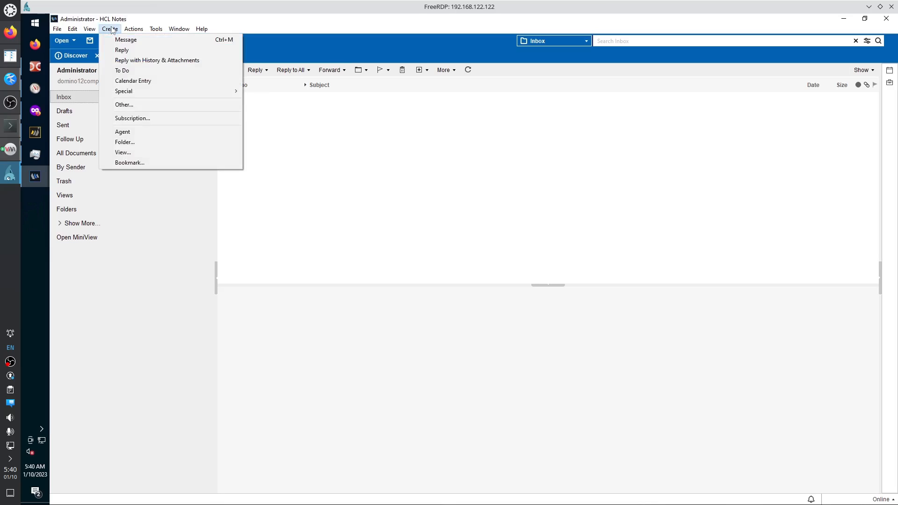
click(115, 40)
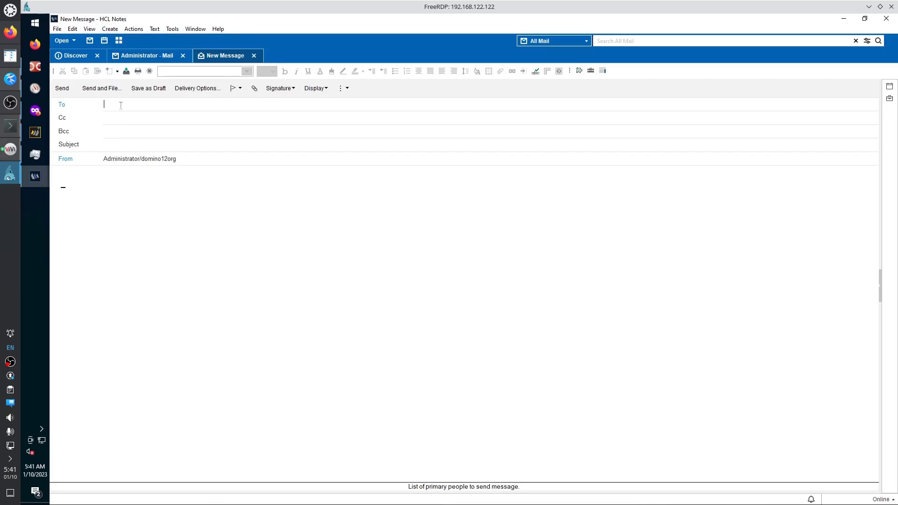
text(A)
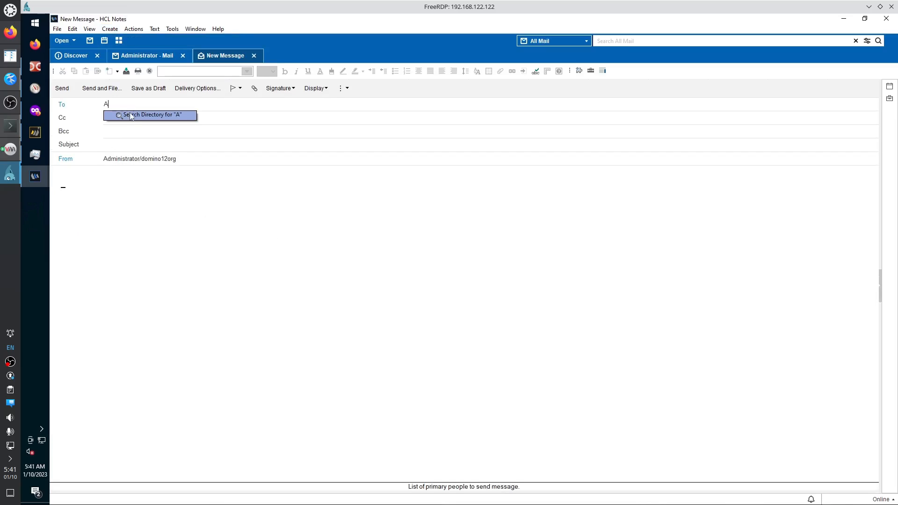
mouse_move(170, 127)
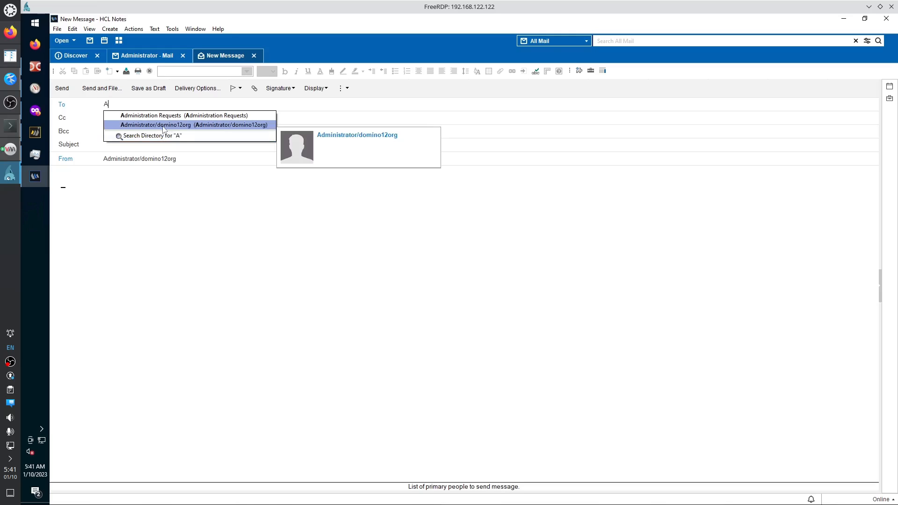
click(164, 125)
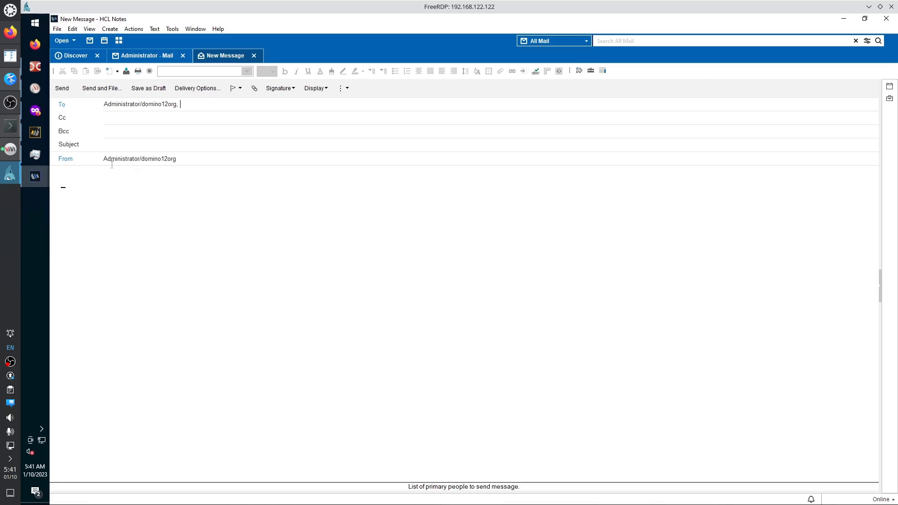
click(120, 145)
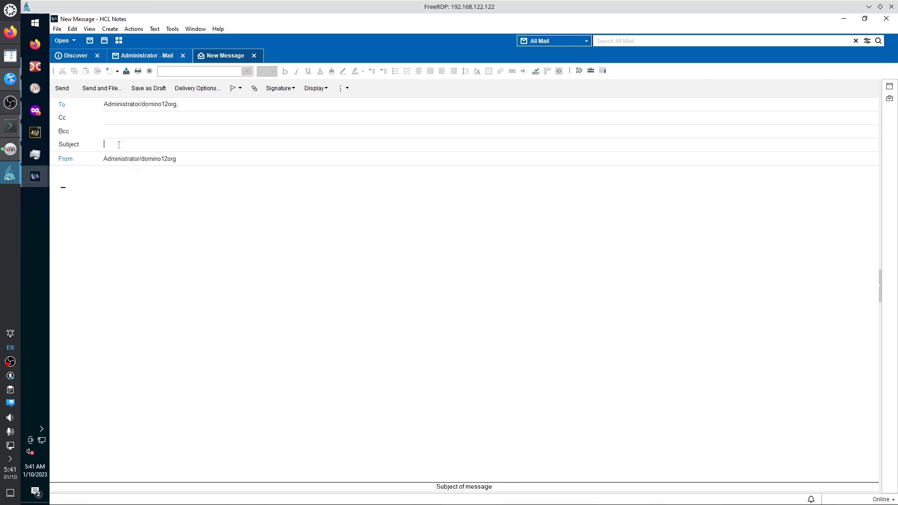
text(Hello myself)
click(88, 180)
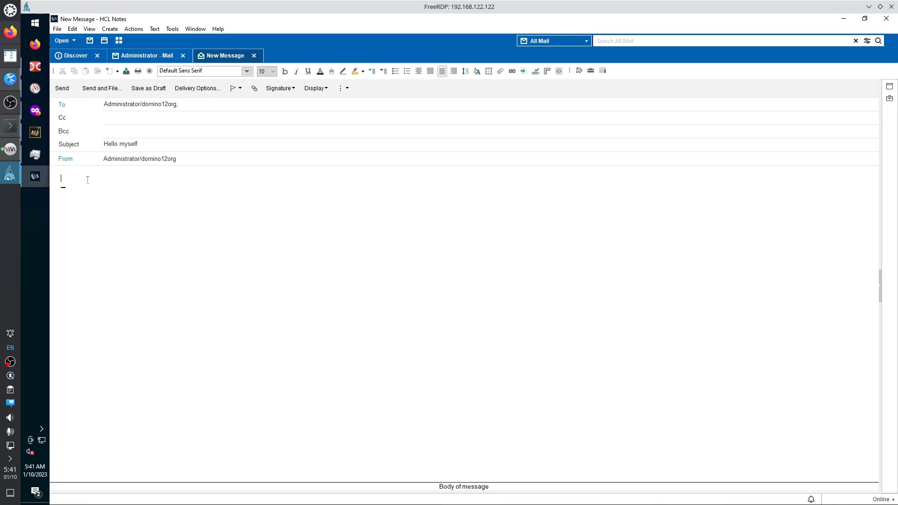
text(Body)
click(62, 88)
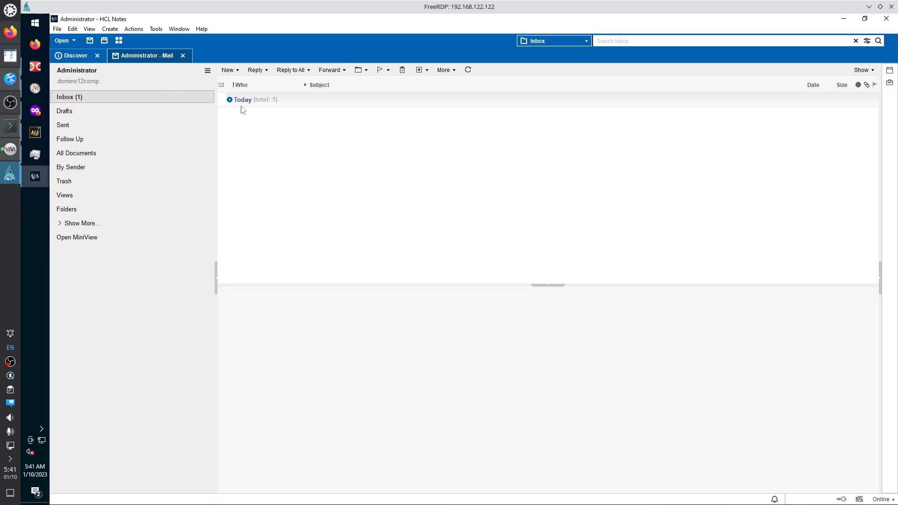
Expand the Inbox's Today category and preview the 'Hello myself' message.
click(302, 102)
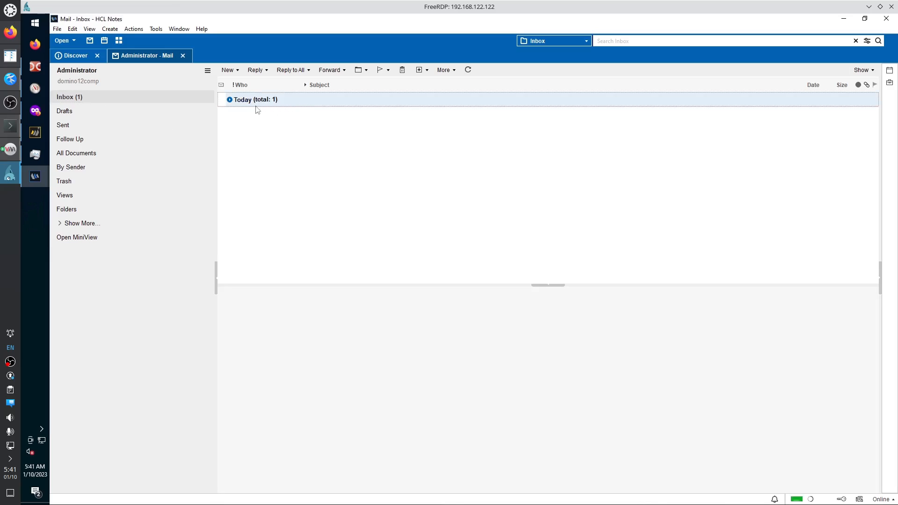
click(229, 101)
click(228, 101)
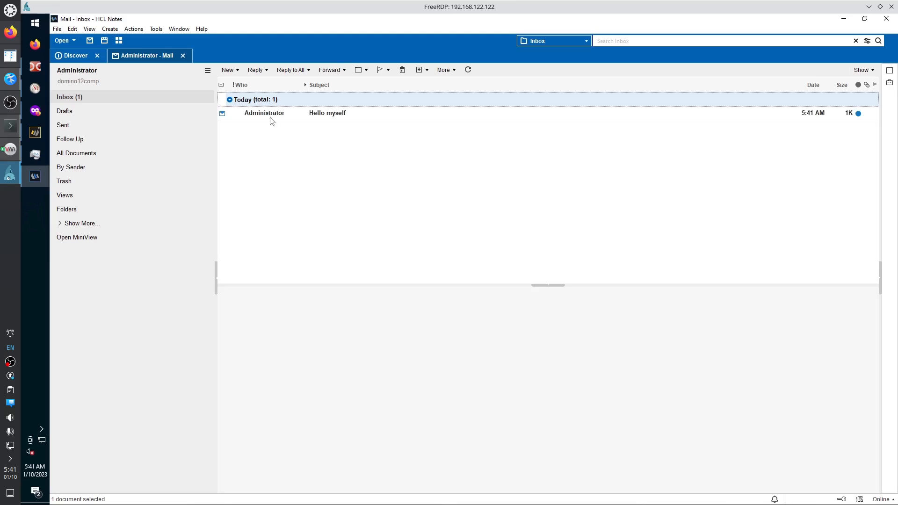
click(230, 100)
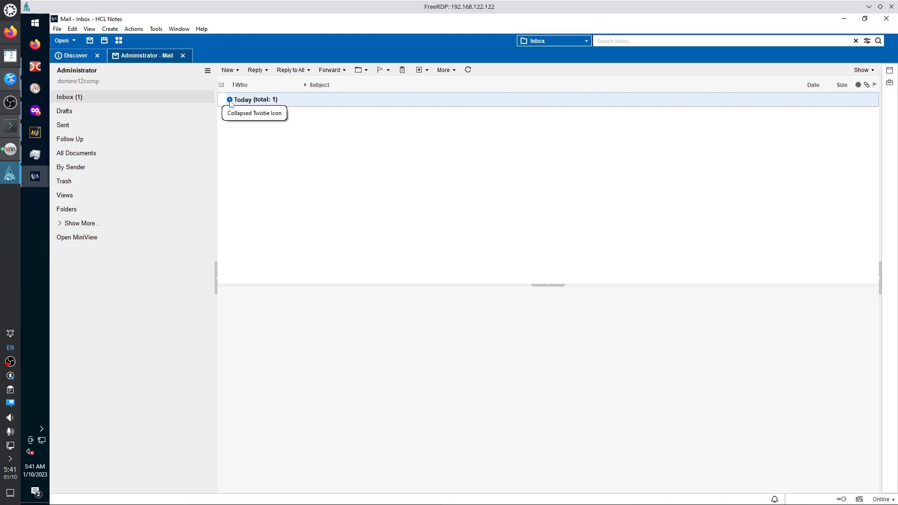
click(230, 100)
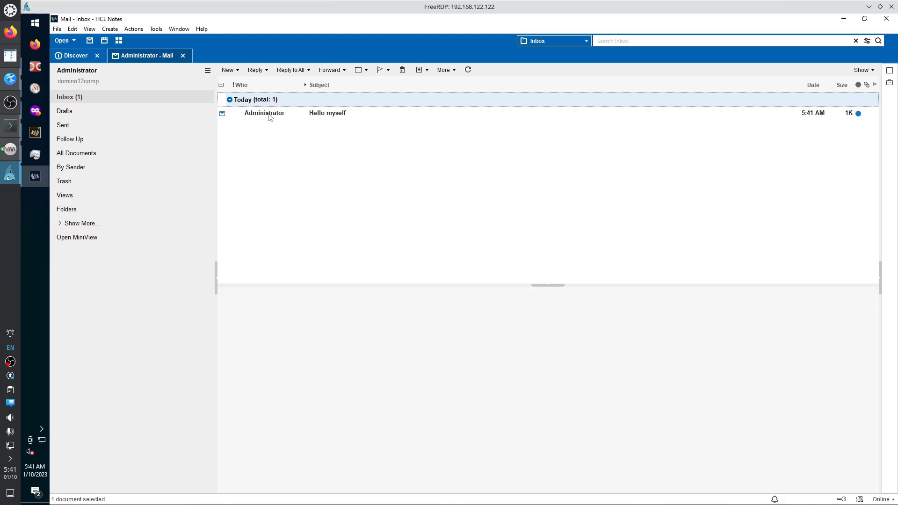
click(270, 116)
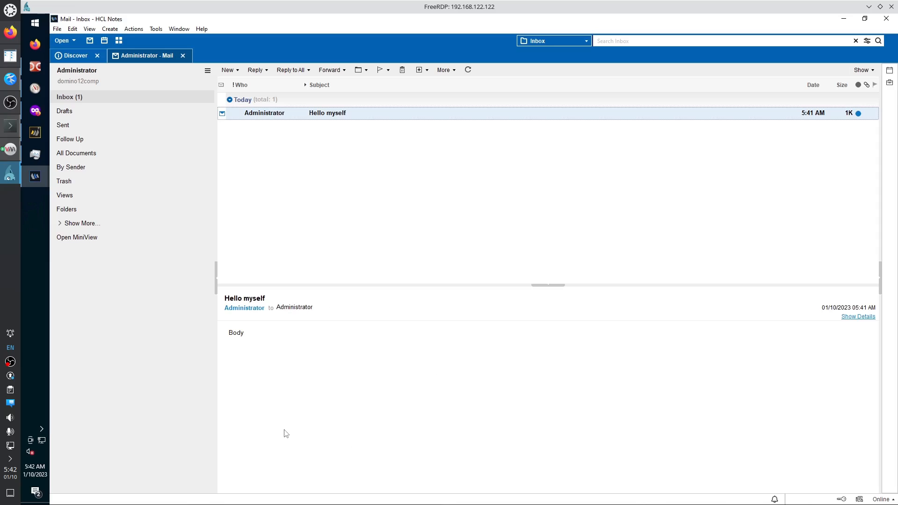
double_click(281, 117)
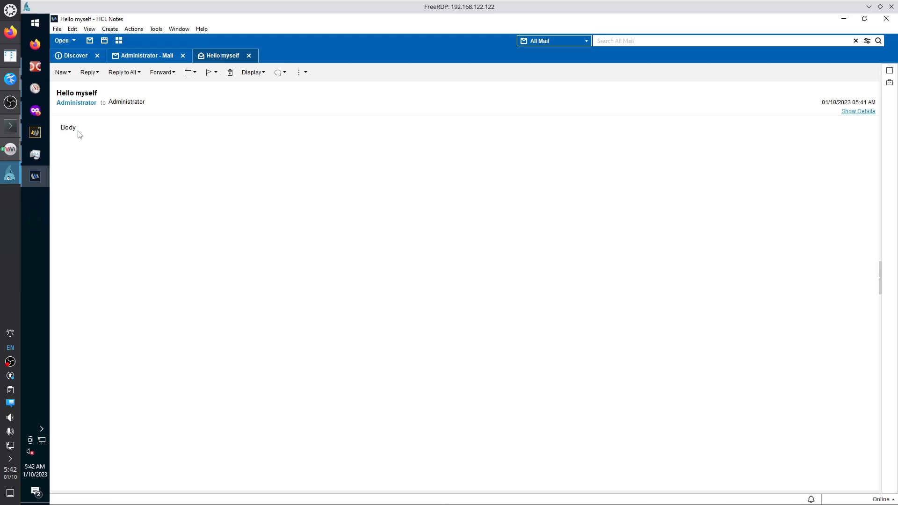
right_click(109, 136)
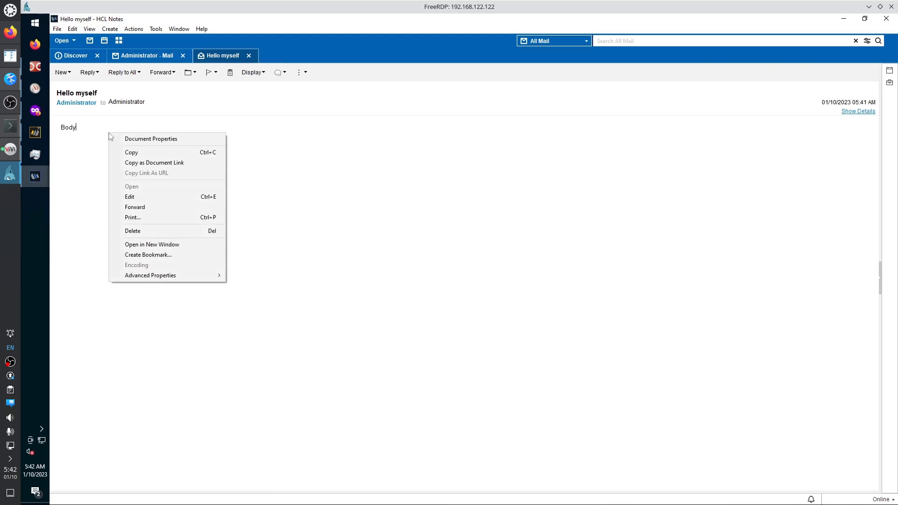
click(342, 79)
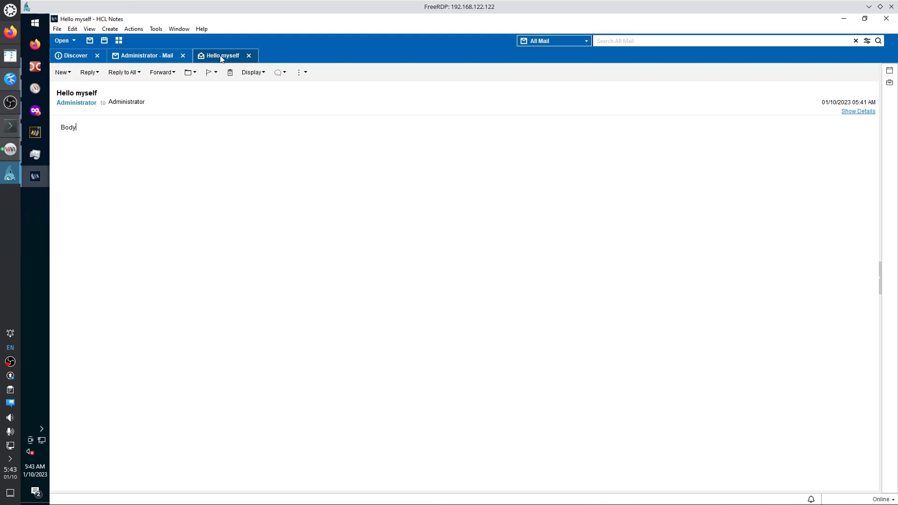
right_click(158, 135)
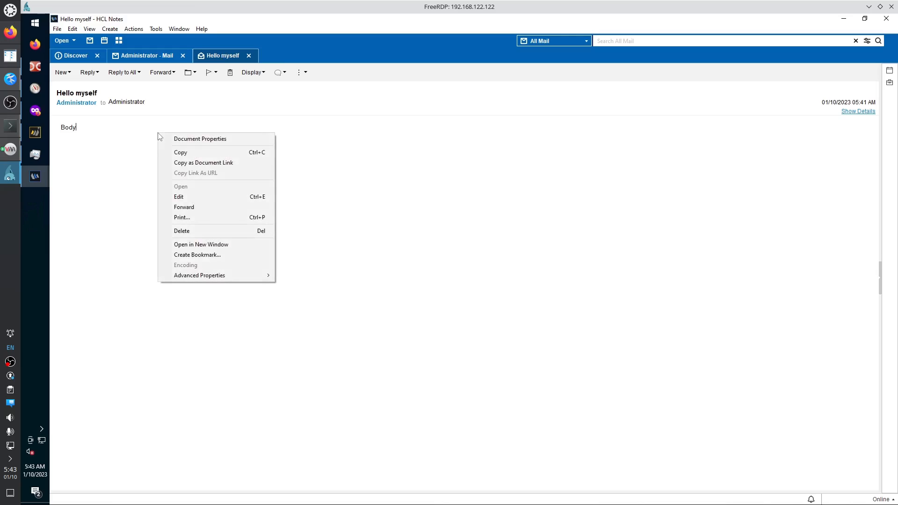
click(137, 30)
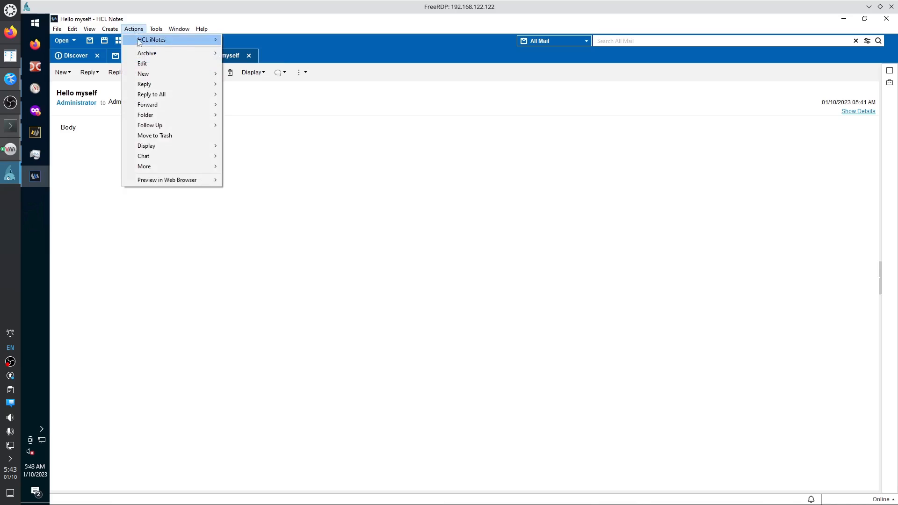
mouse_move(157, 58)
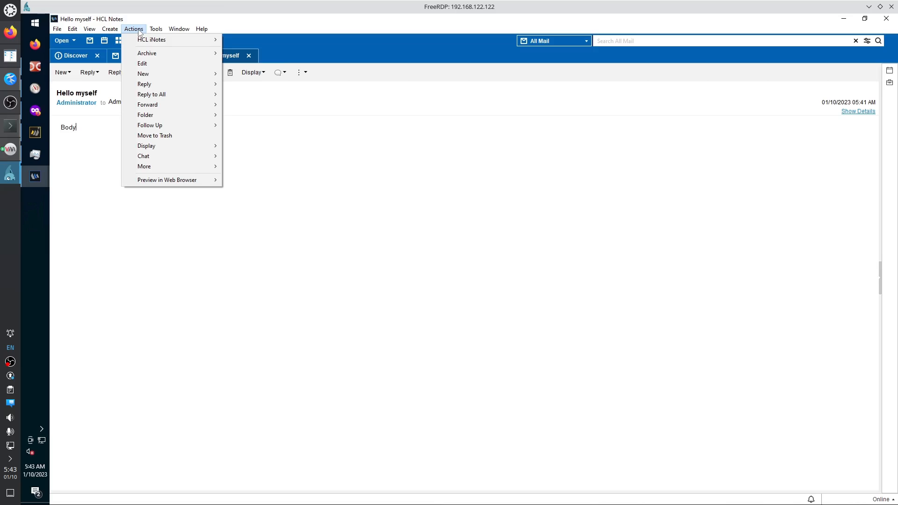
click(135, 30)
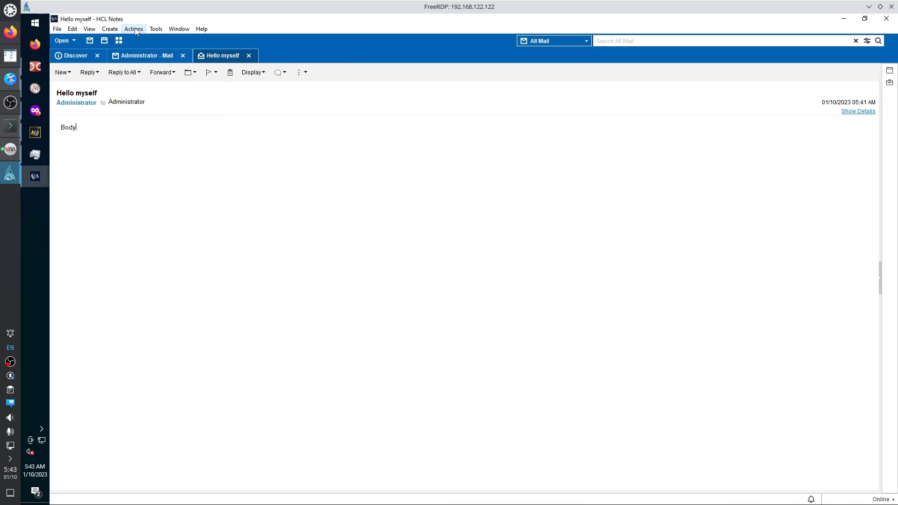
click(134, 30)
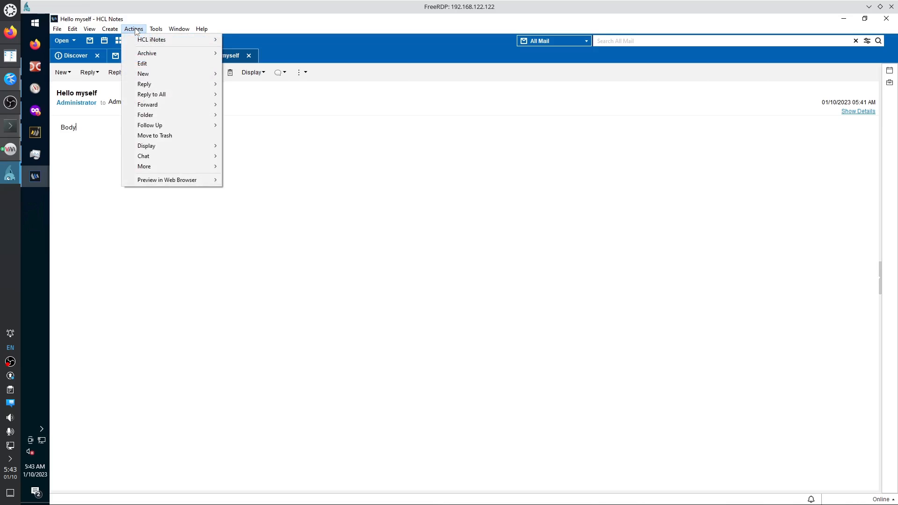
click(105, 150)
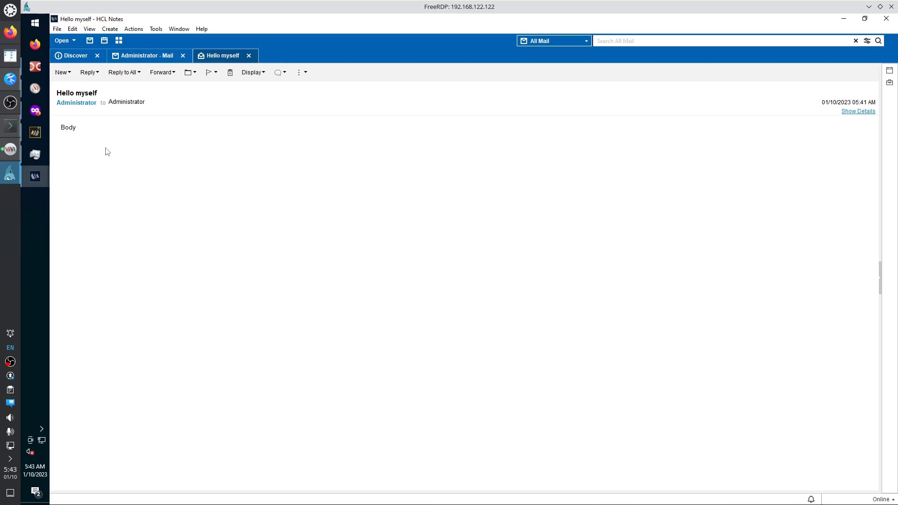
click(249, 56)
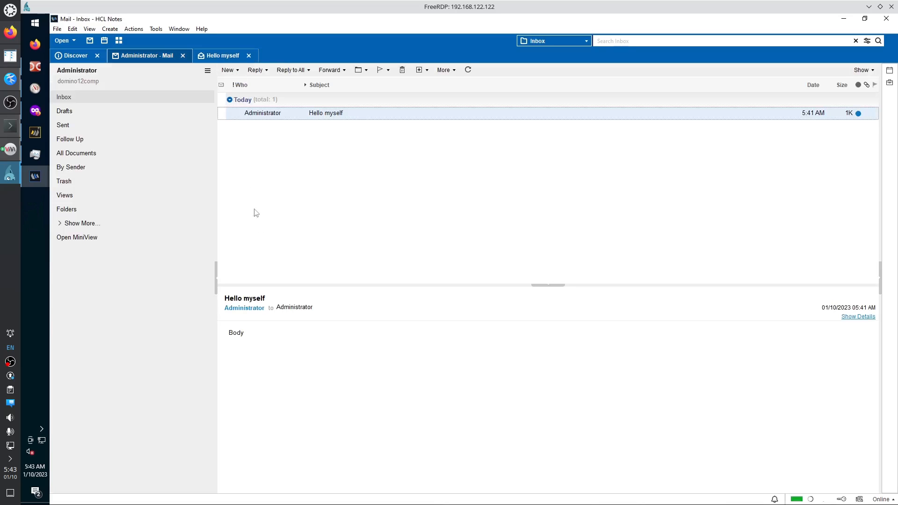
Open the Inbox toolbar's New dropdown listing items to create, such as a meeting.
right_click(268, 117)
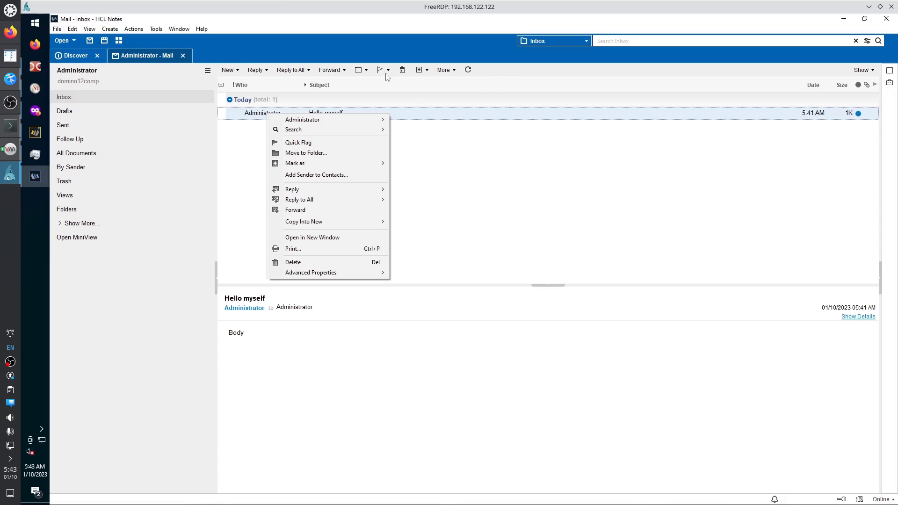
click(249, 114)
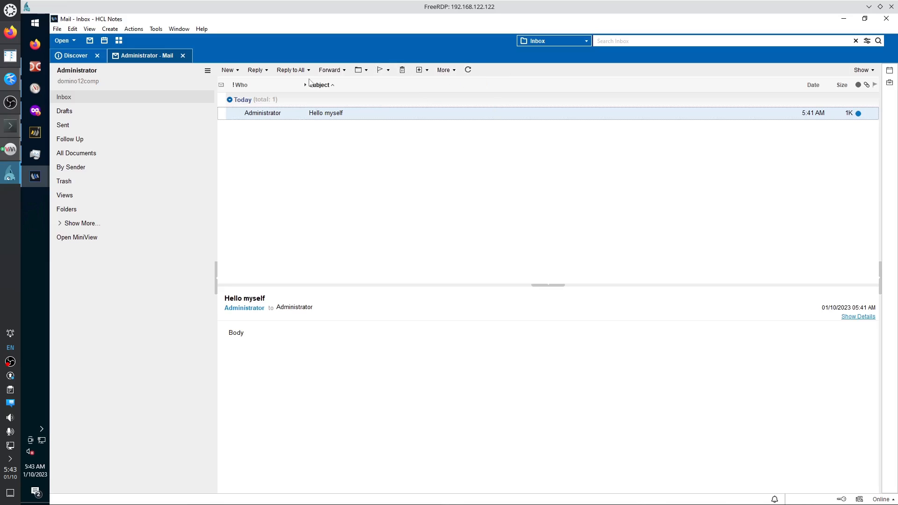
click(238, 71)
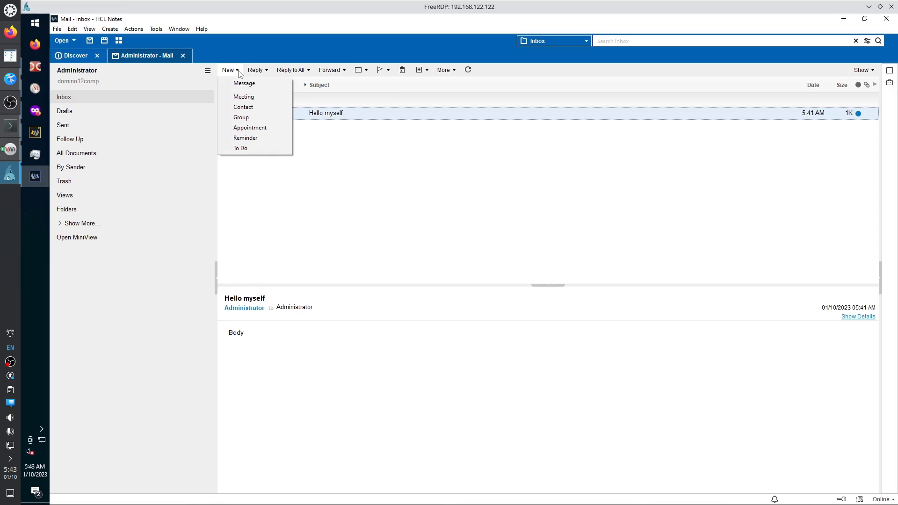
click(346, 147)
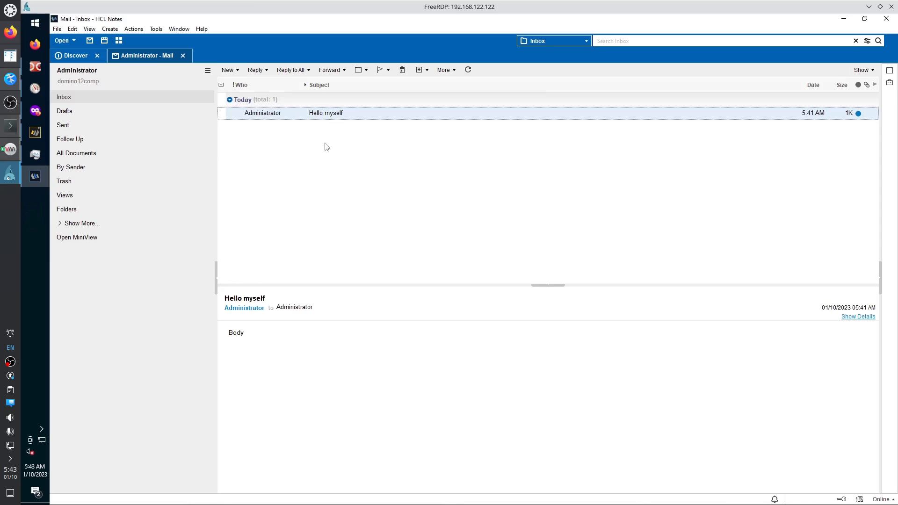
click(238, 71)
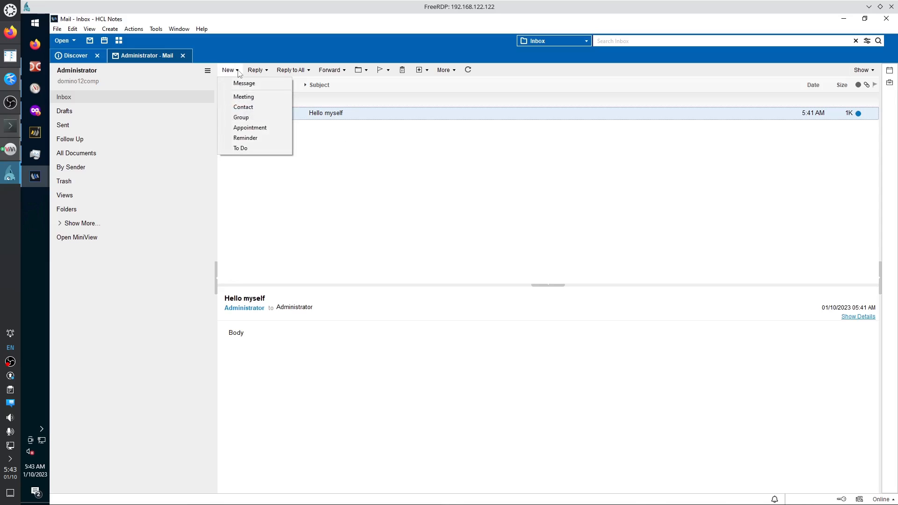
Create the meeting 'Let's meet in 2 minutes' at 05:45 AM, then save and send invitations.
click(241, 99)
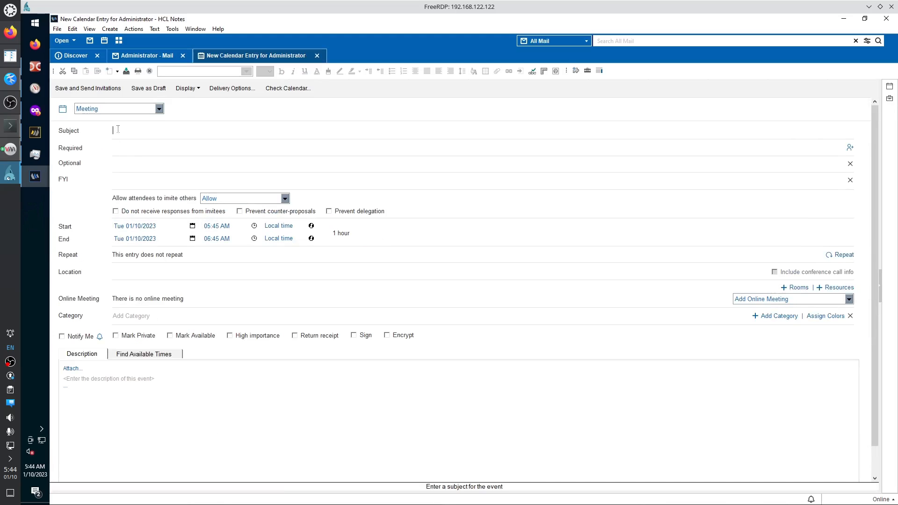
text(Let's meet inm )
text(minutes)
click(209, 225)
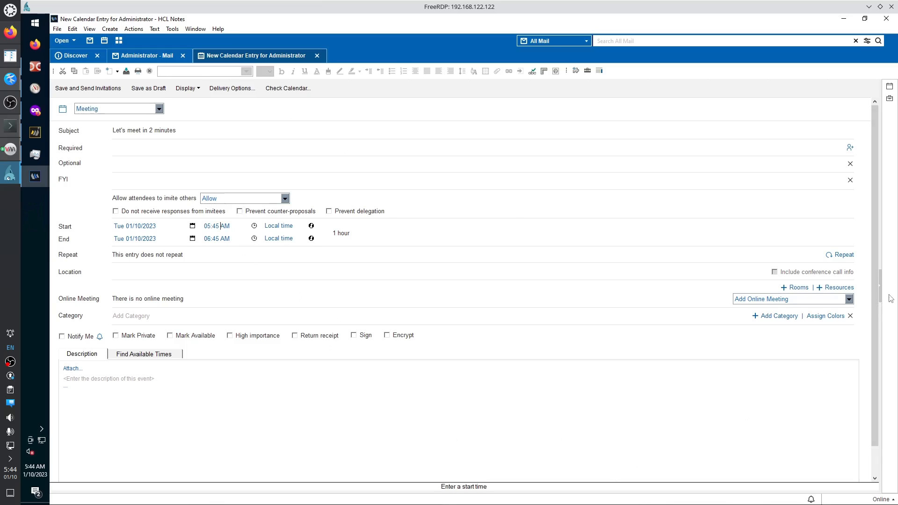
scroll(877, 307, down, 1)
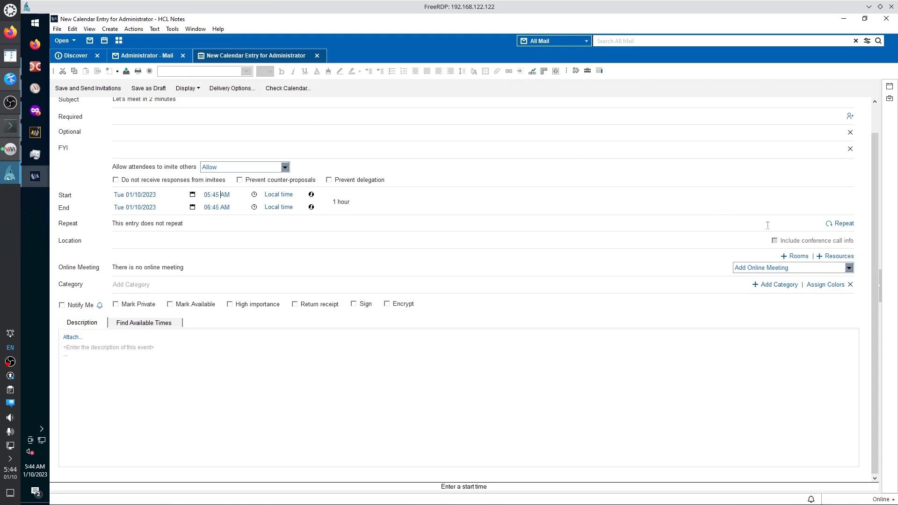
scroll(876, 207, up, 1)
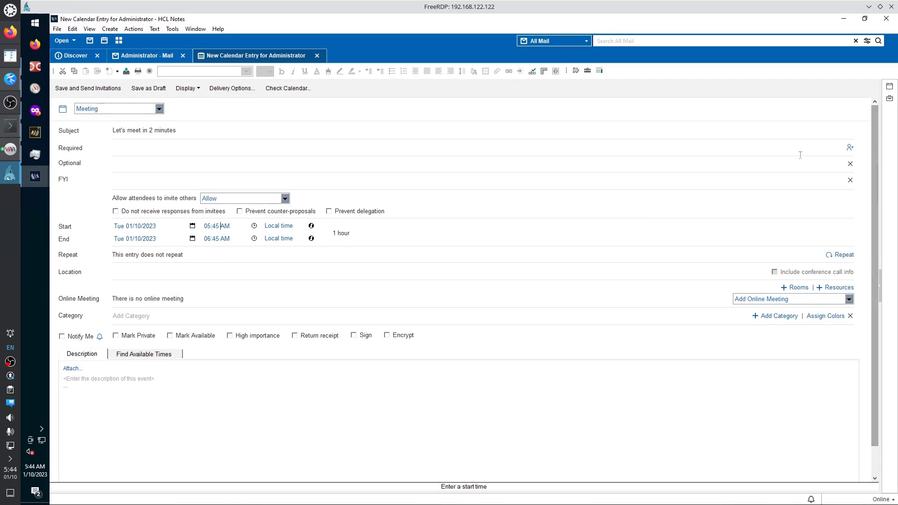
click(91, 91)
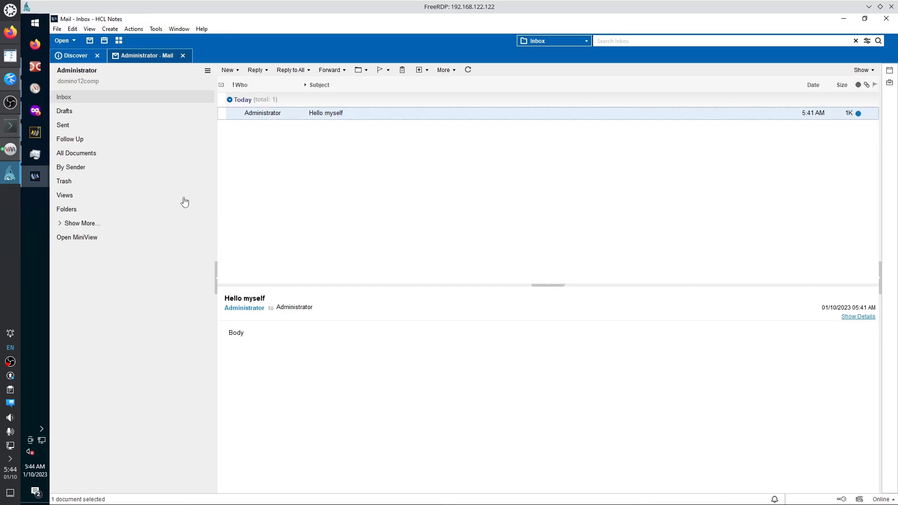
Switch between the All Documents, Inbox and Sent views of the mailbox.
click(80, 155)
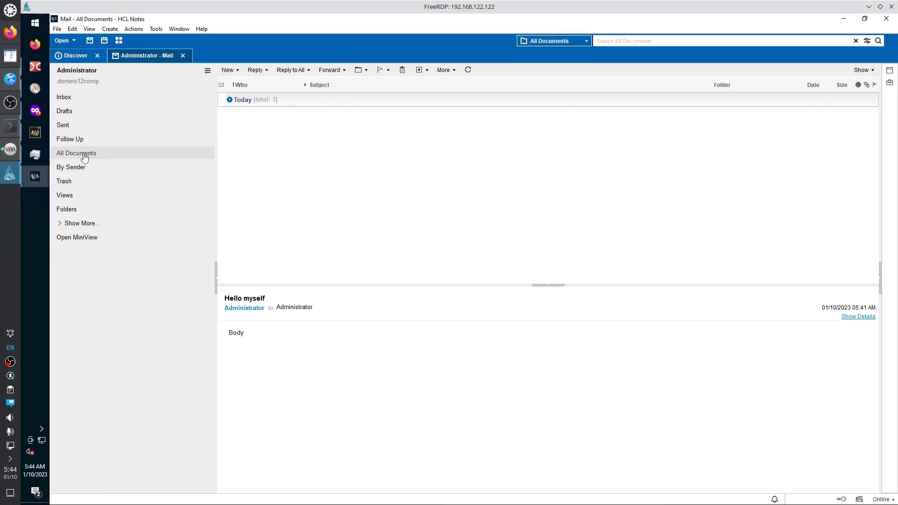
click(71, 100)
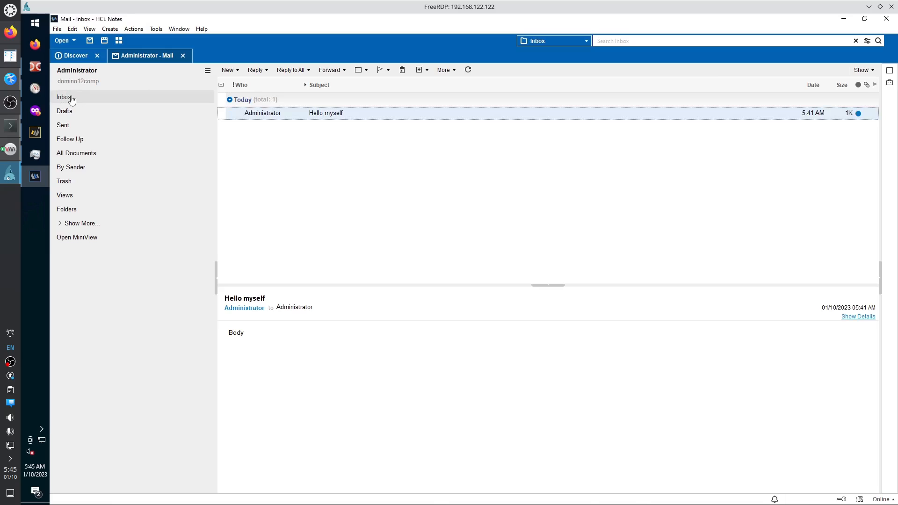
click(82, 156)
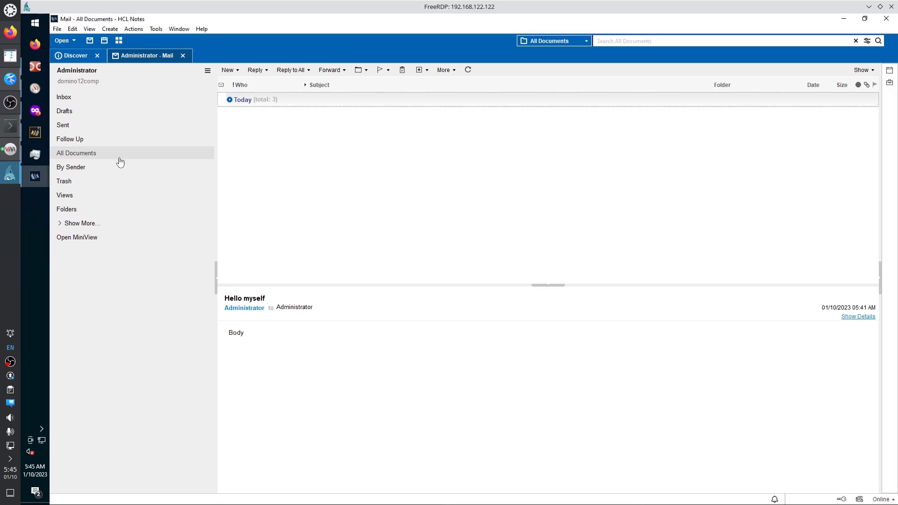
click(99, 101)
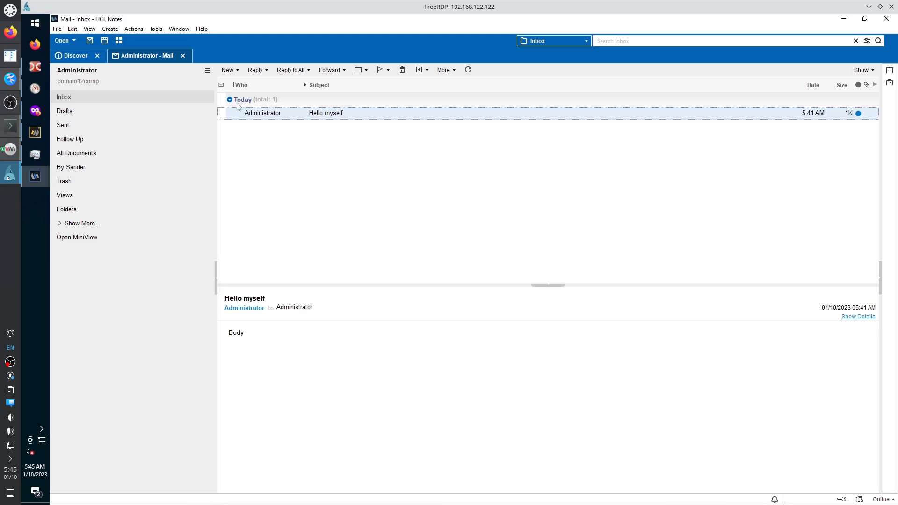
click(60, 128)
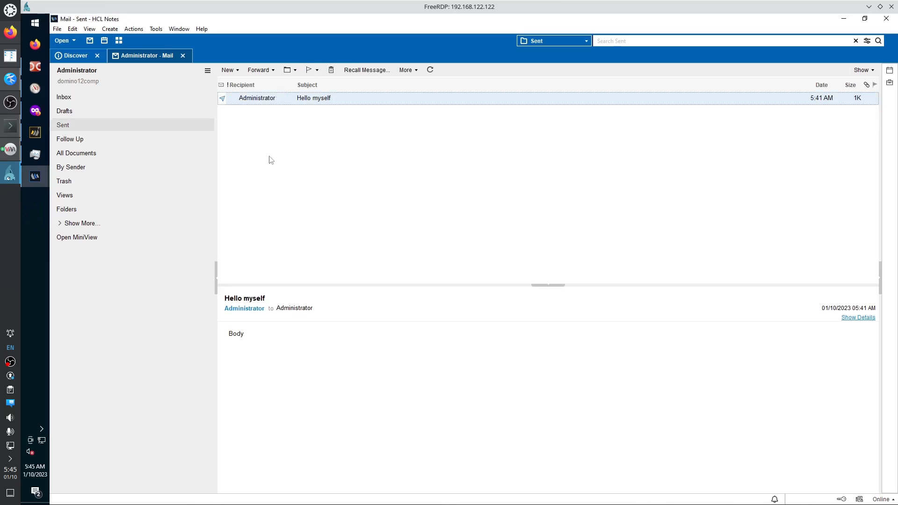
Open and close the sent 'Hello myself' message, then expand Today in All Documents.
double_click(341, 98)
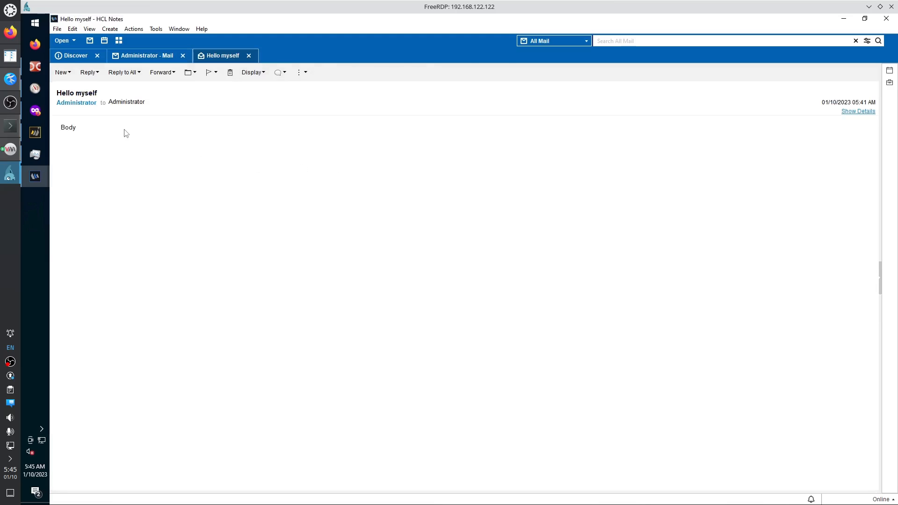
click(249, 56)
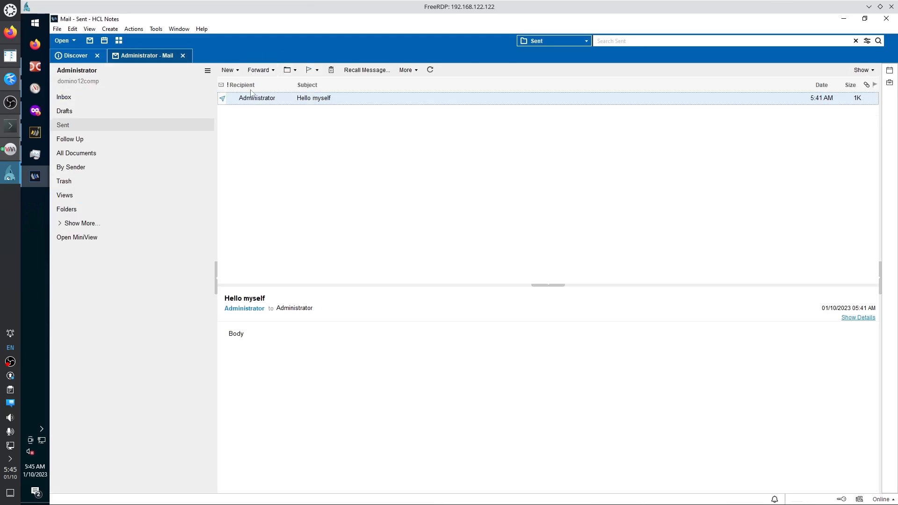
click(73, 154)
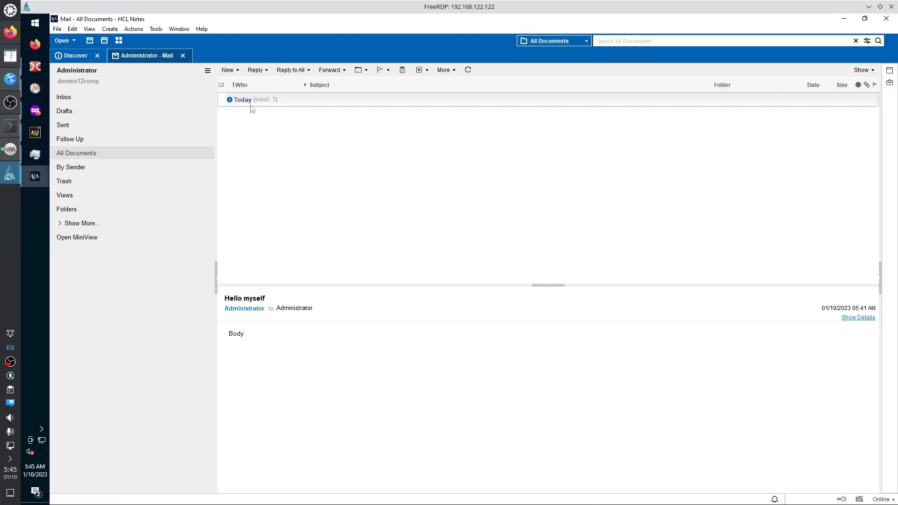
click(229, 100)
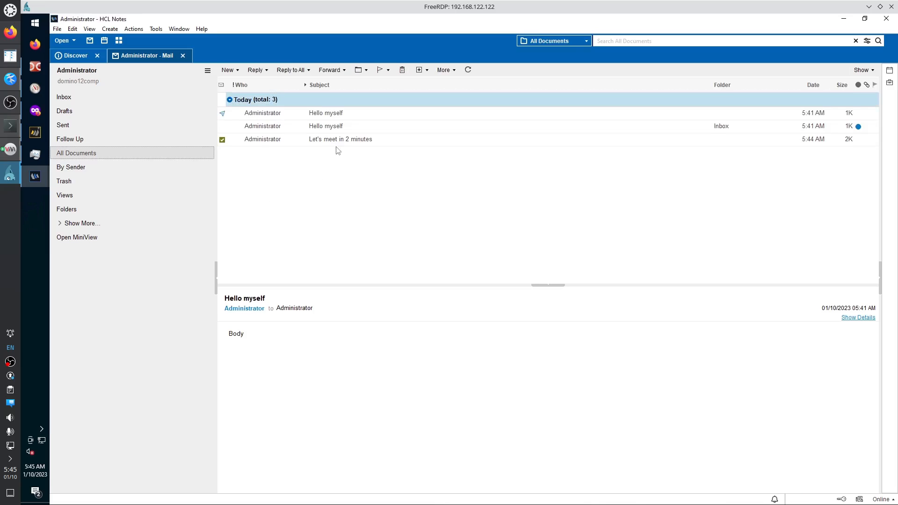
double_click(296, 139)
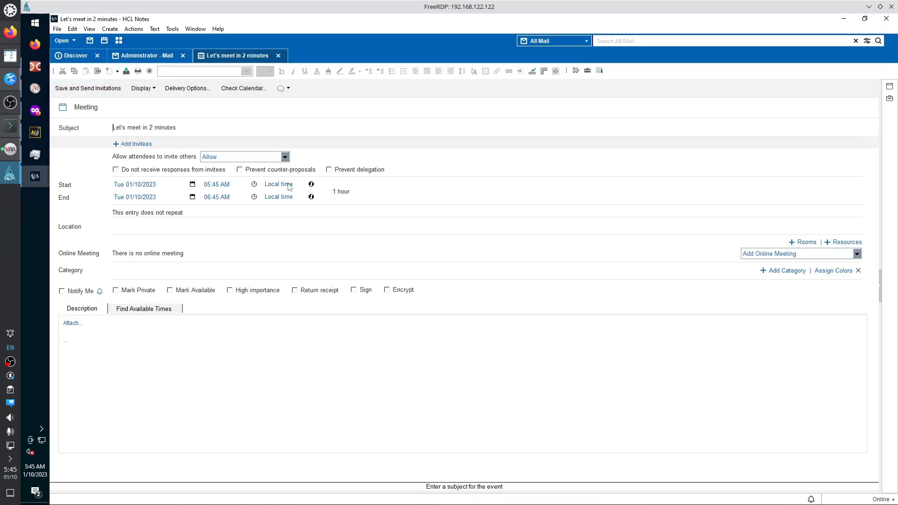
click(279, 56)
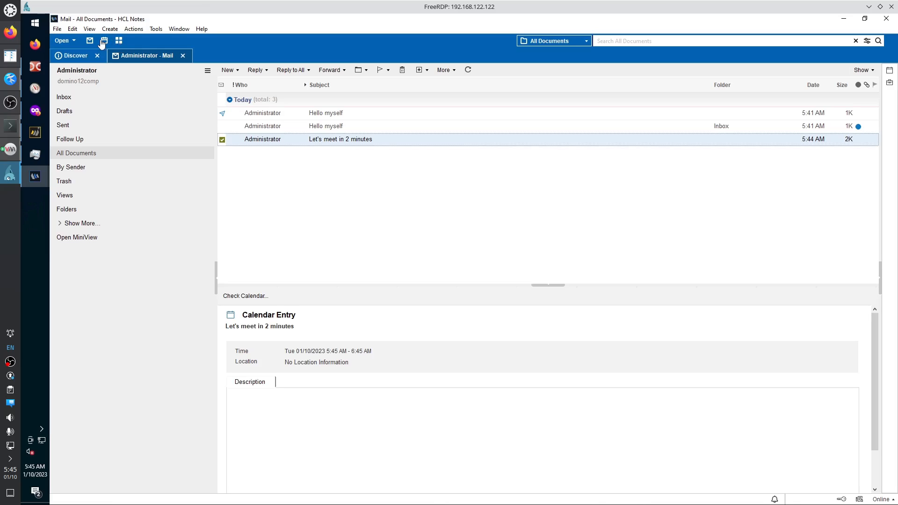
Open the Contacts application and read its About Contacts page.
click(68, 41)
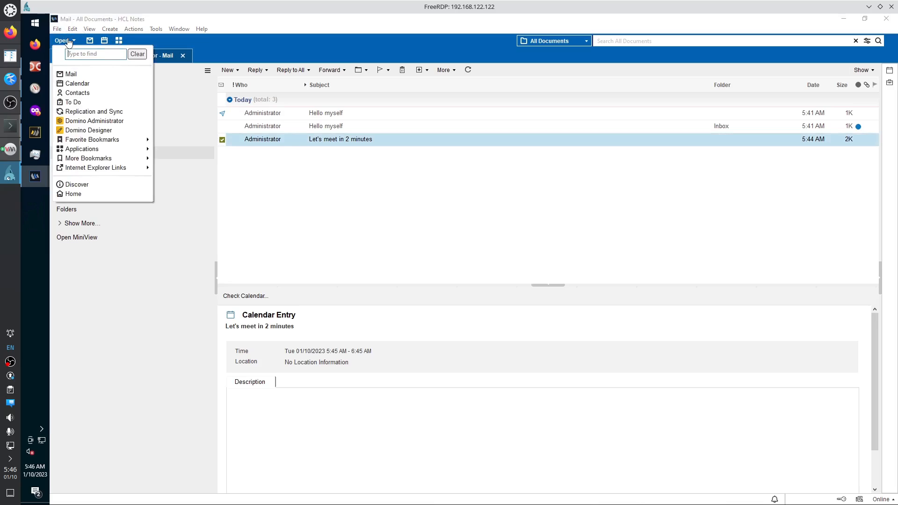
click(74, 93)
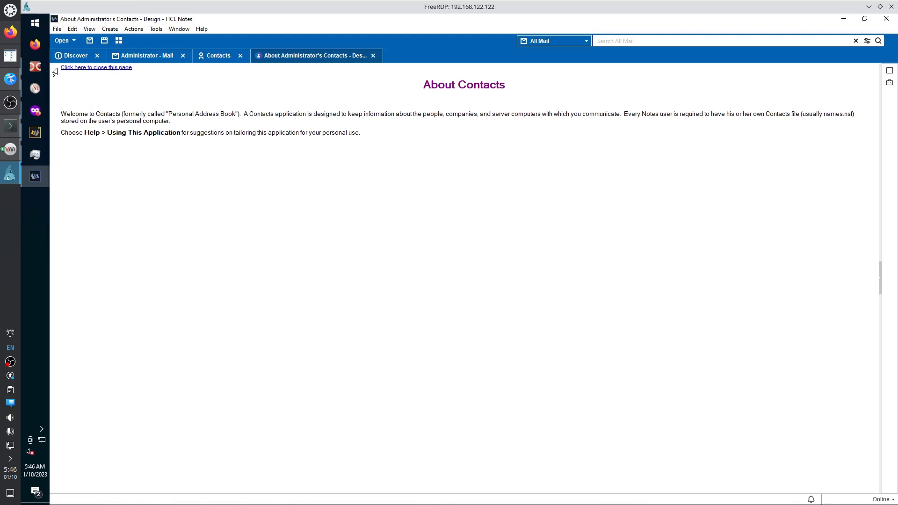
drag(54, 71, 351, 161)
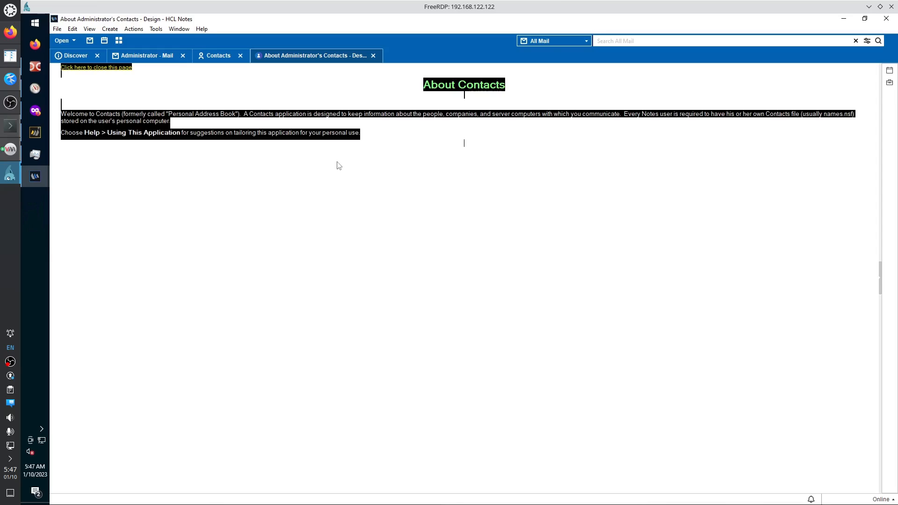
click(129, 91)
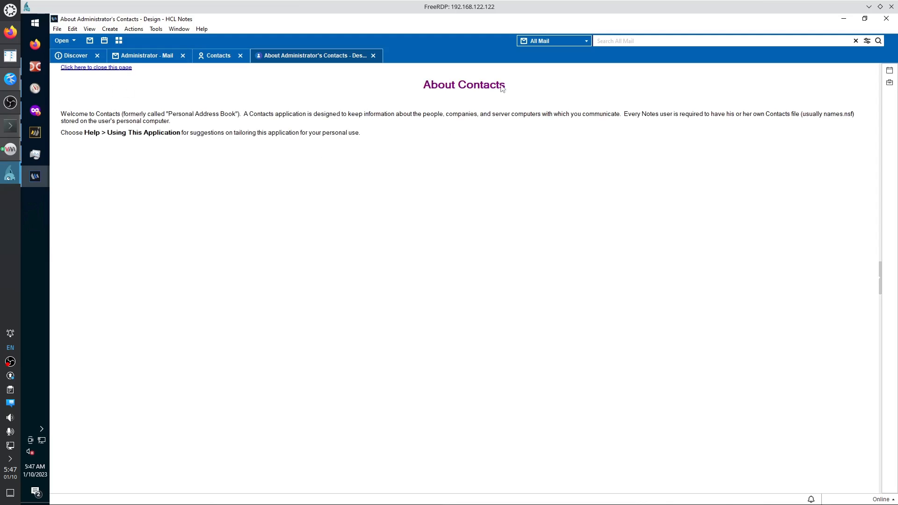
Shrink the Notes window, then close the About Contacts page.
drag(445, 4, 442, 32)
drag(201, 20, 148, 24)
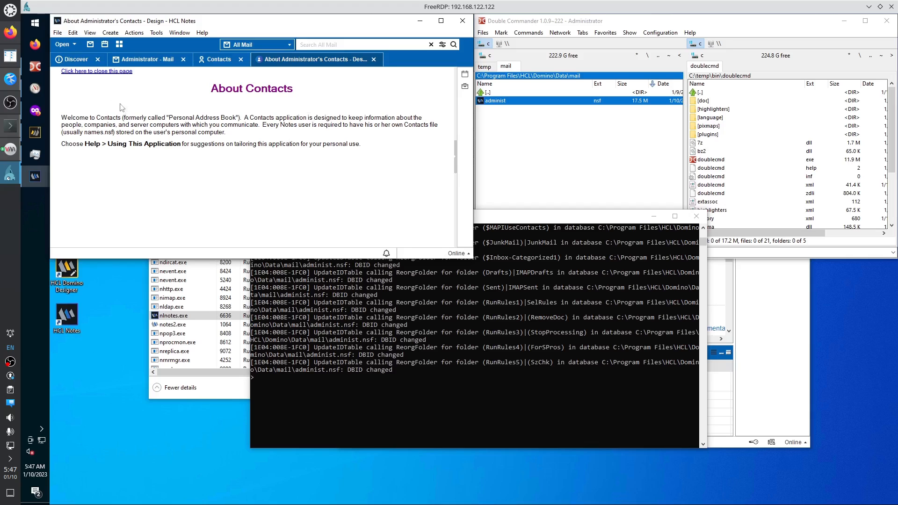
drag(369, 145, 199, 88)
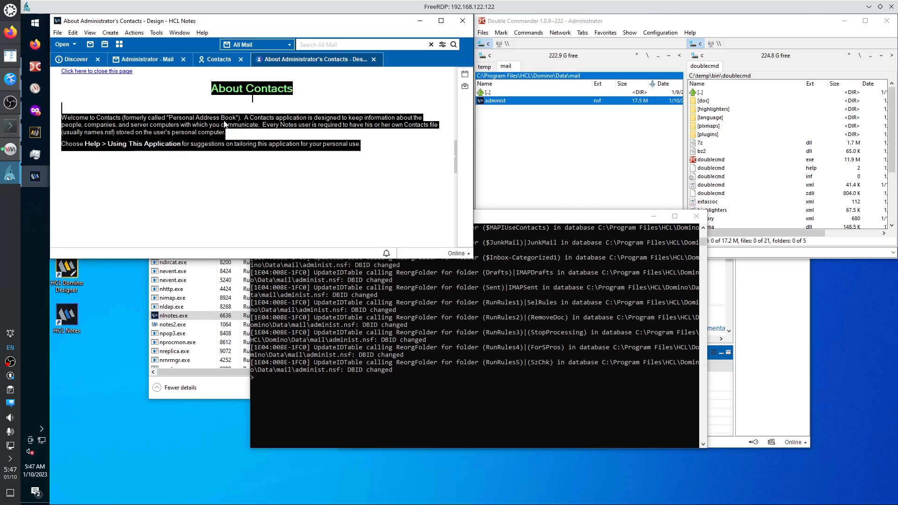
click(113, 73)
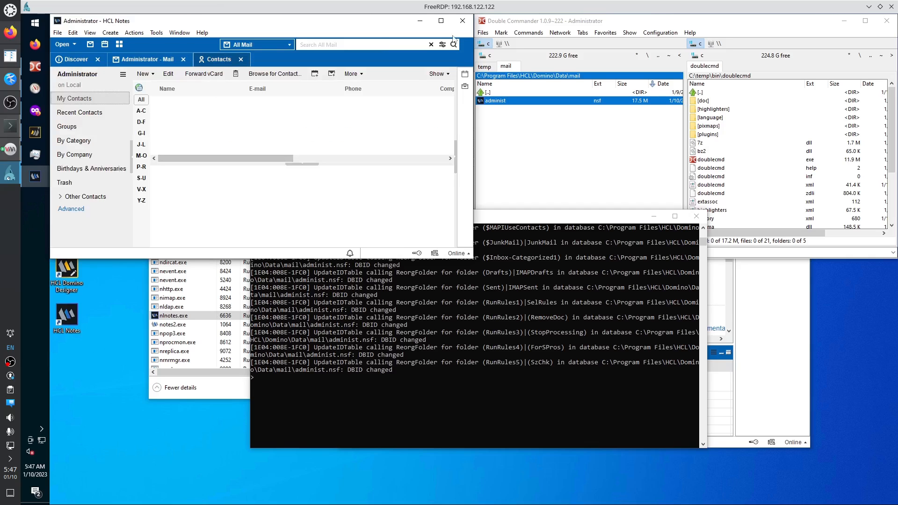
Maximize the Notes window and show My Contacts for All letters.
click(441, 21)
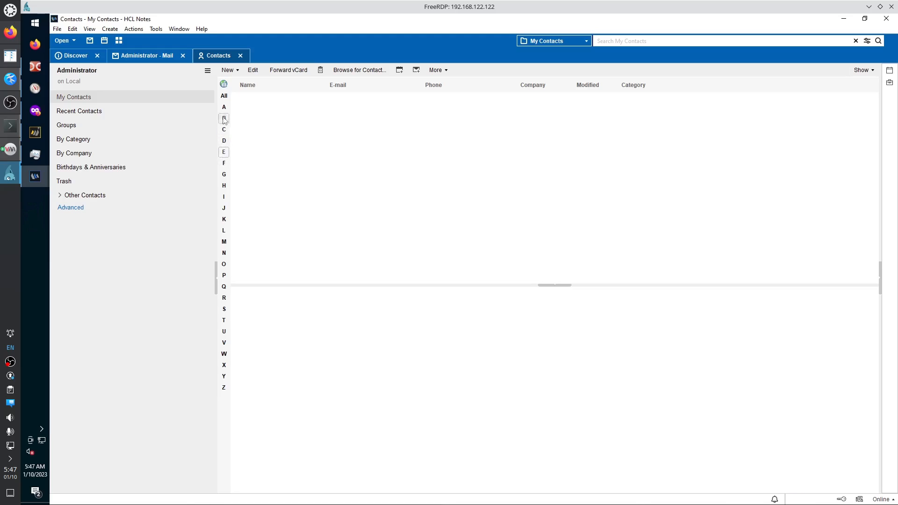
click(222, 98)
Open the Contacts database's Properties dialog and move it to the screen centre.
click(57, 29)
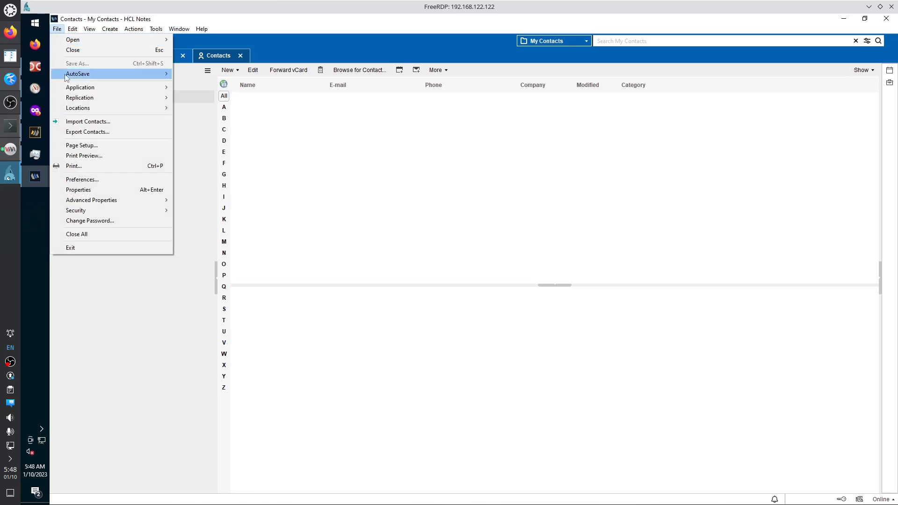
mouse_move(78, 90)
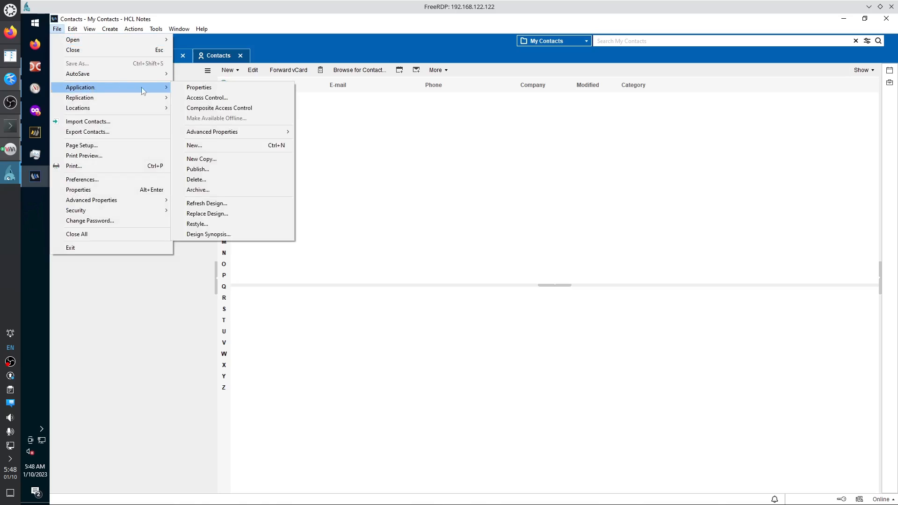
click(208, 91)
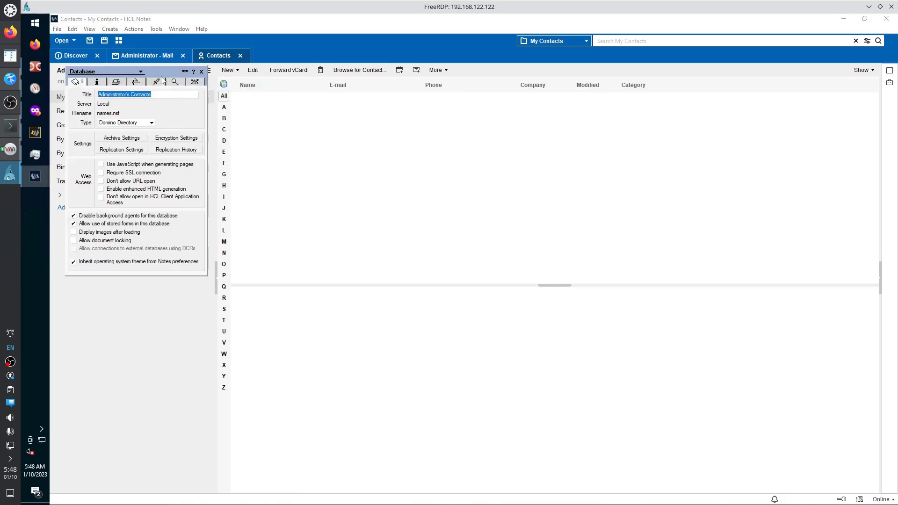
drag(163, 73, 340, 153)
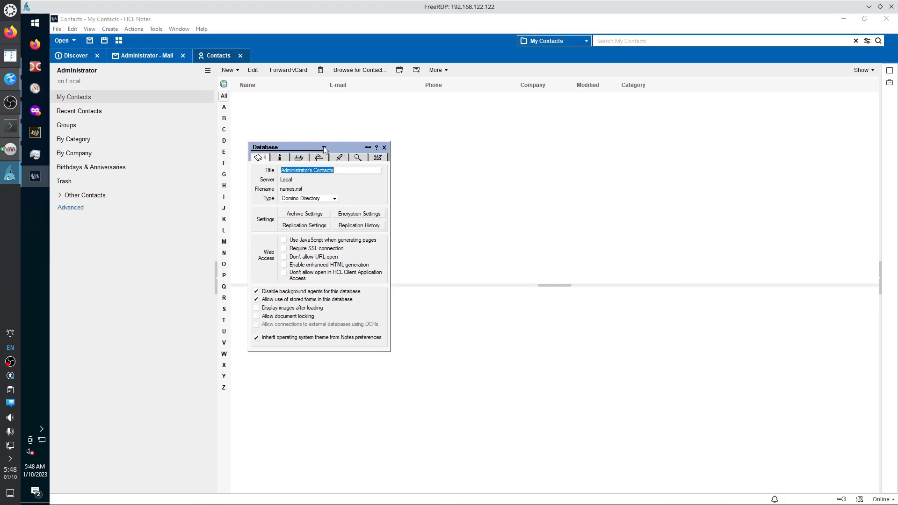
click(324, 148)
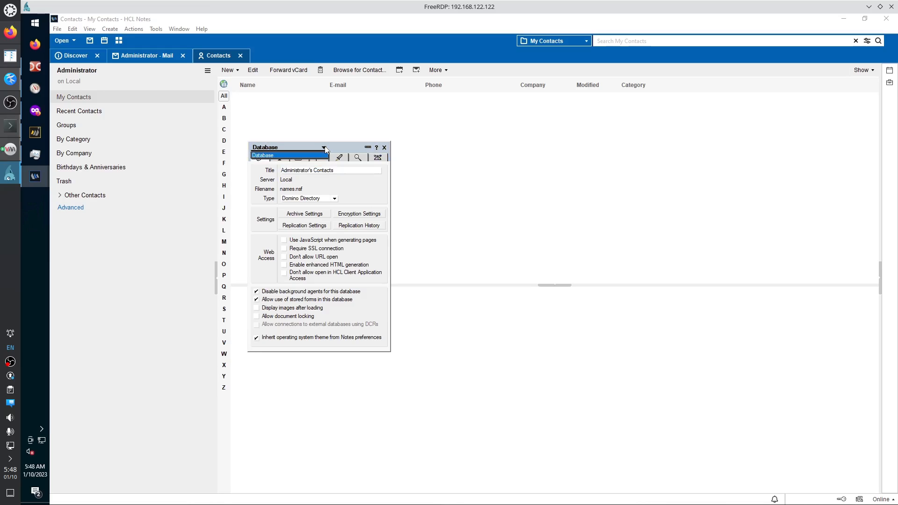
click(325, 149)
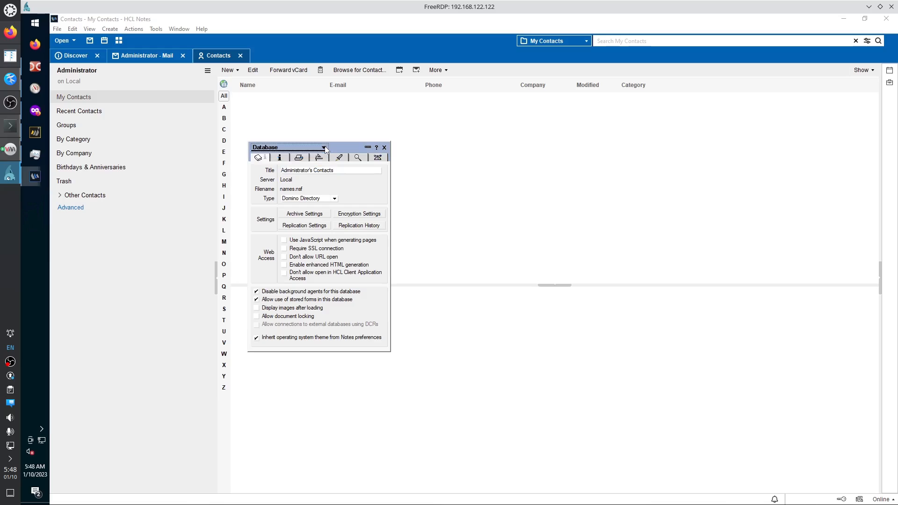
Cycle through the Info, Print, Design, Launch, Full Text and Advanced tabs, ending on Basics.
click(280, 158)
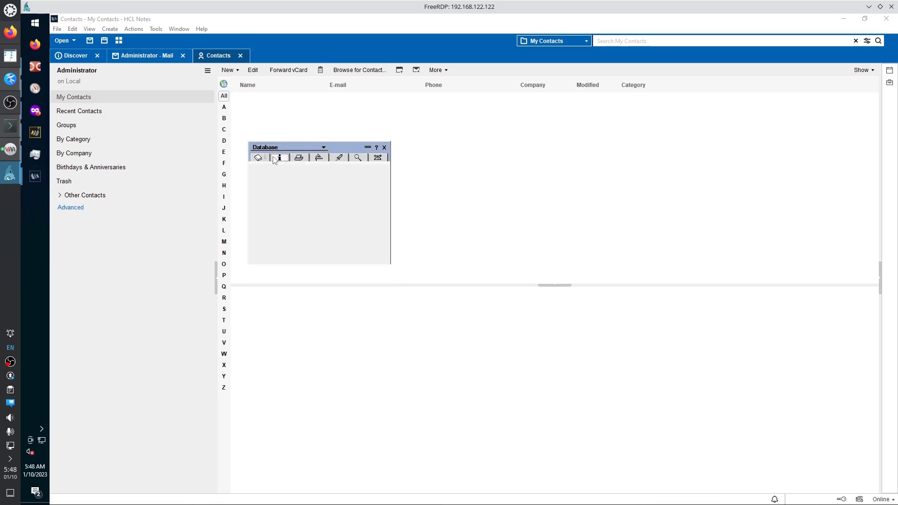
click(299, 158)
click(319, 157)
click(339, 158)
click(358, 158)
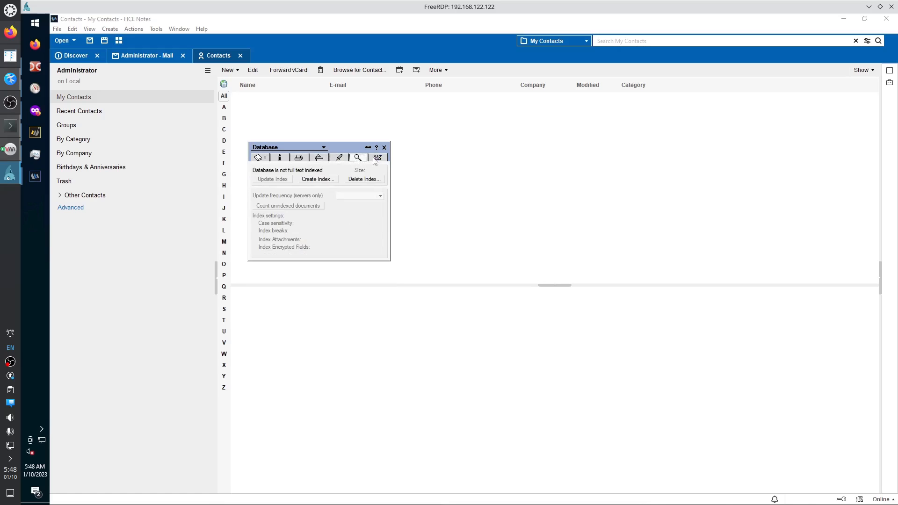
click(378, 158)
click(358, 158)
click(340, 157)
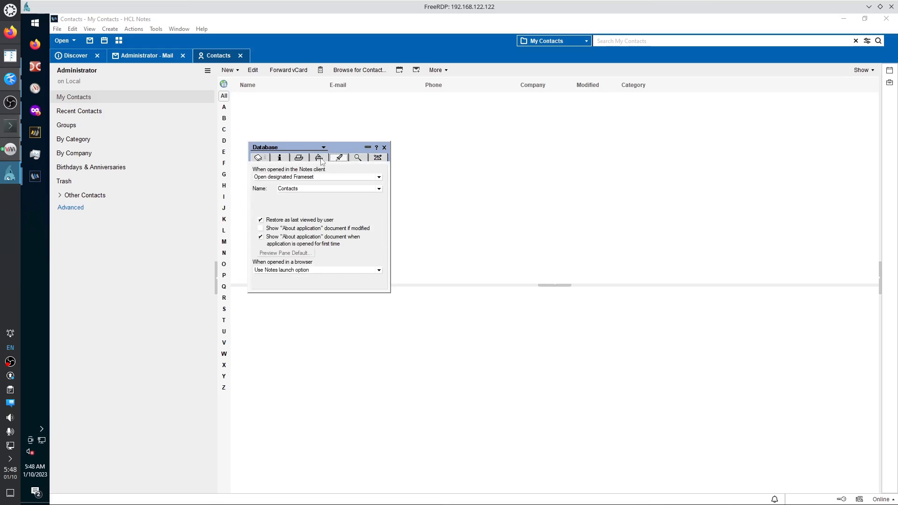
click(318, 158)
click(299, 158)
click(280, 158)
click(258, 157)
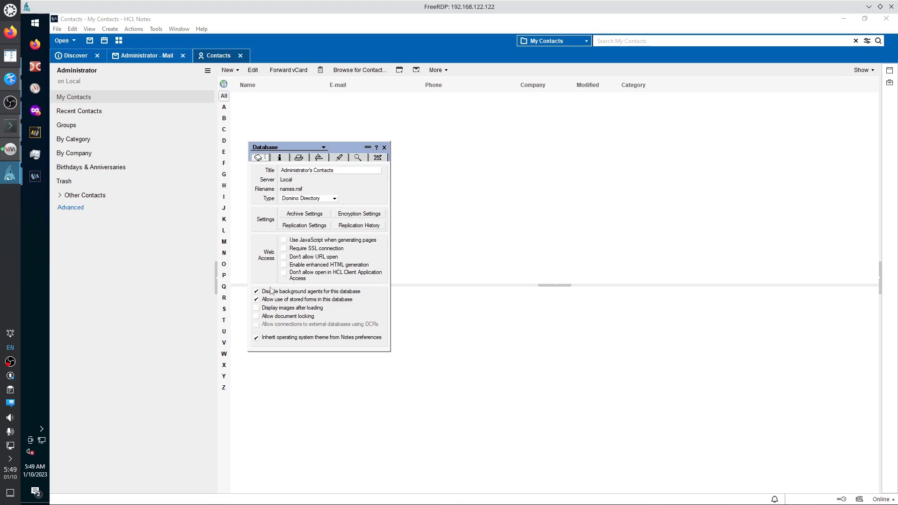
Check the database type stays Domino Directory and select the database title.
click(336, 198)
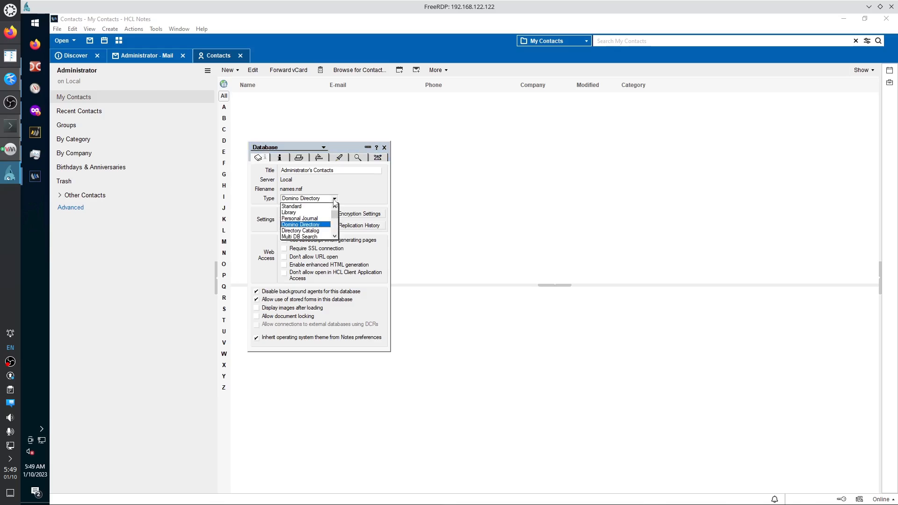
click(358, 198)
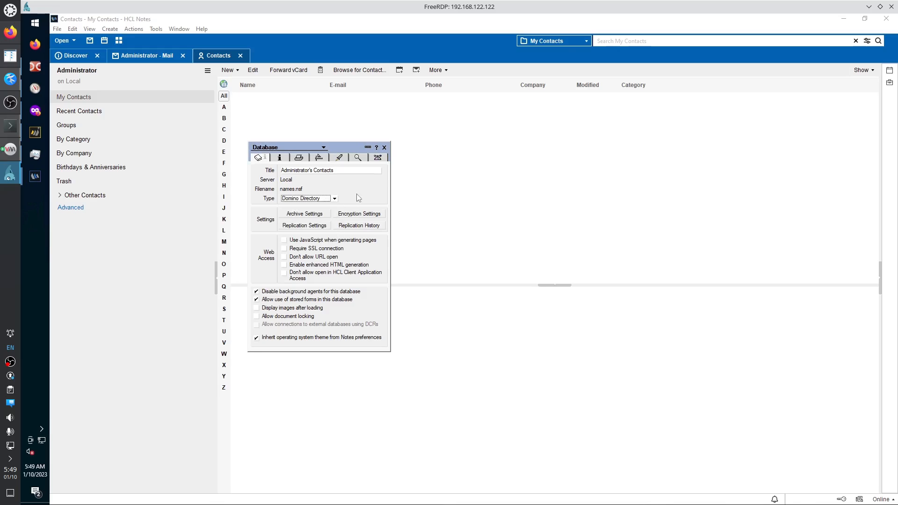
click(338, 171)
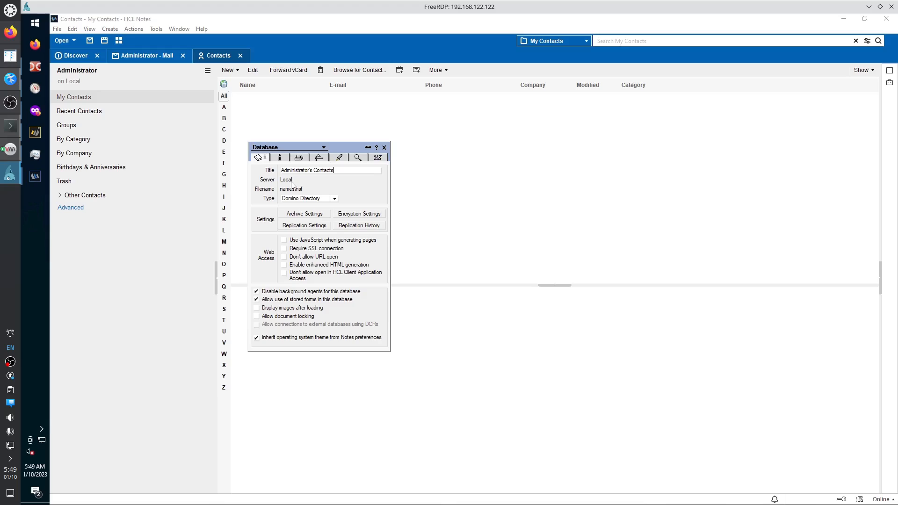
click(34, 67)
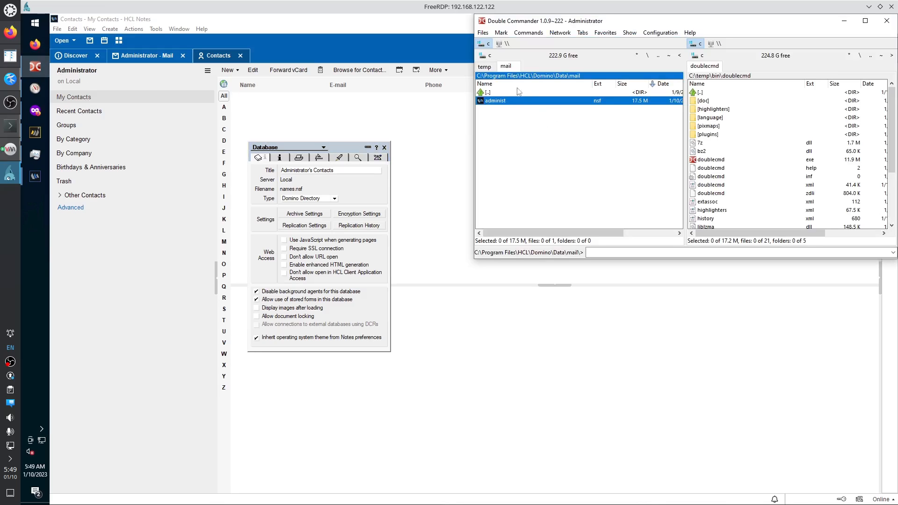
Keep the Domino Data folder in a new tab and go up to the HCL folder.
key(BackSpace)
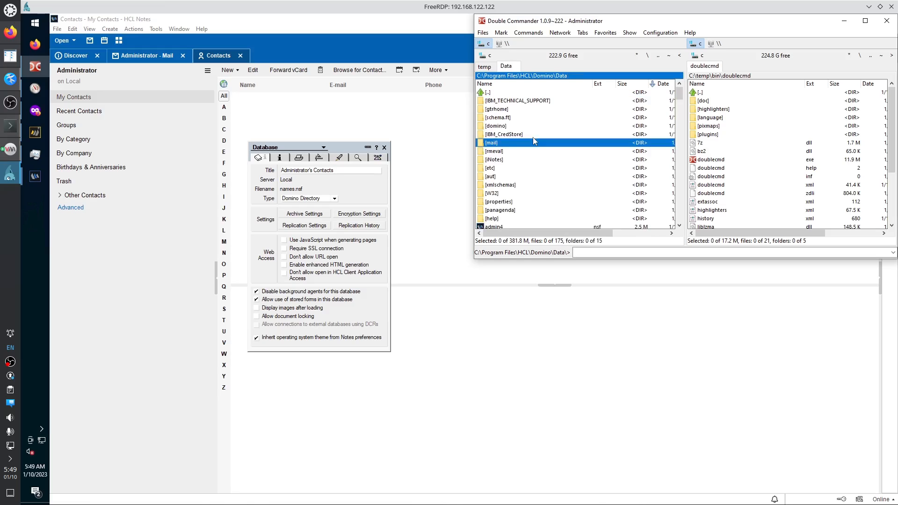
key(ctrl+t)
key(BackSpace)
key(BackSpace)
key(BackSpace)
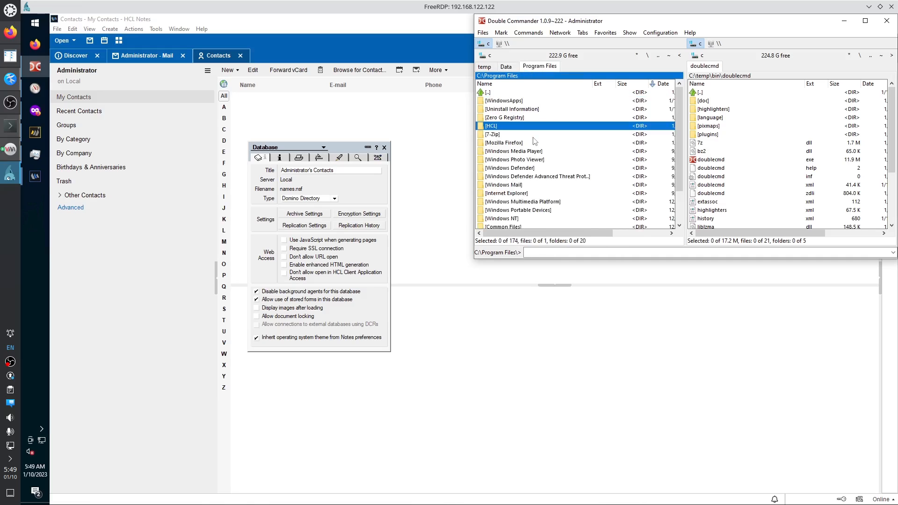
key(BackSpace)
key(Up)
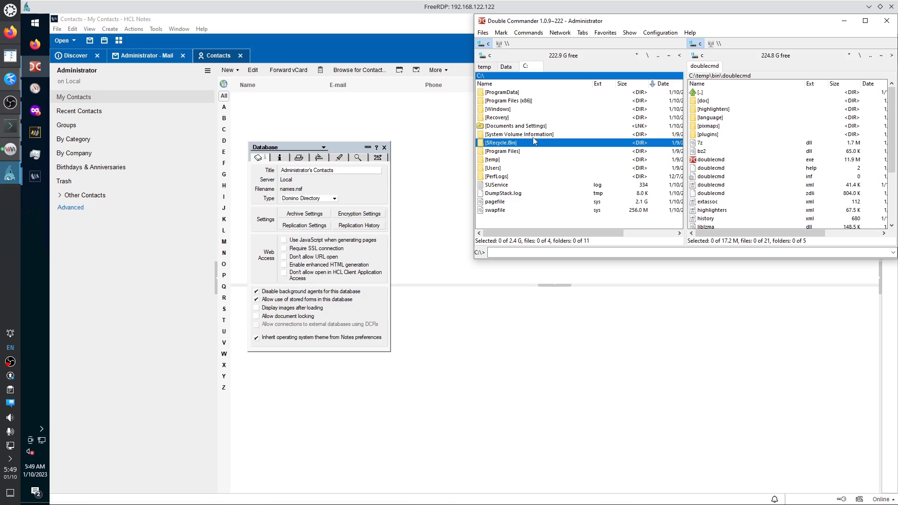
key(Up)
key(Up)
key(Up)
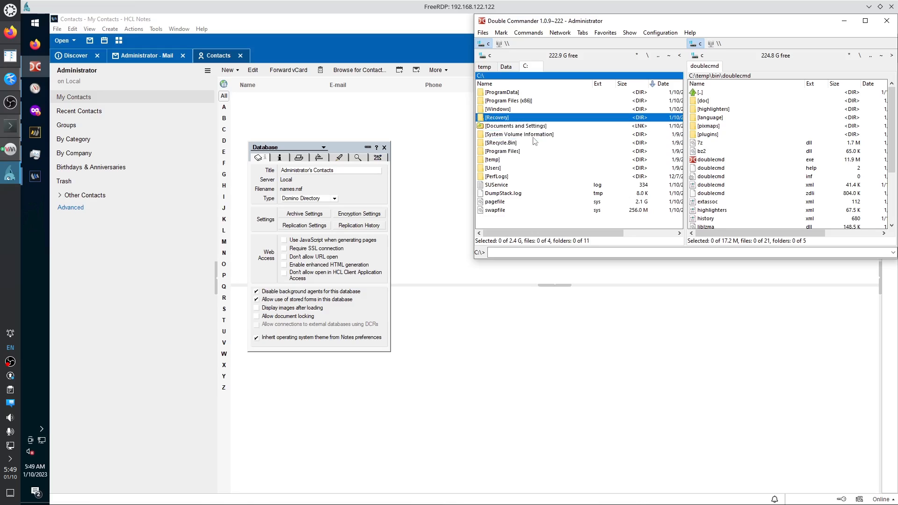
Jump to C:\Program Files (x86) and open the HCL Notes Data folder.
click(513, 78)
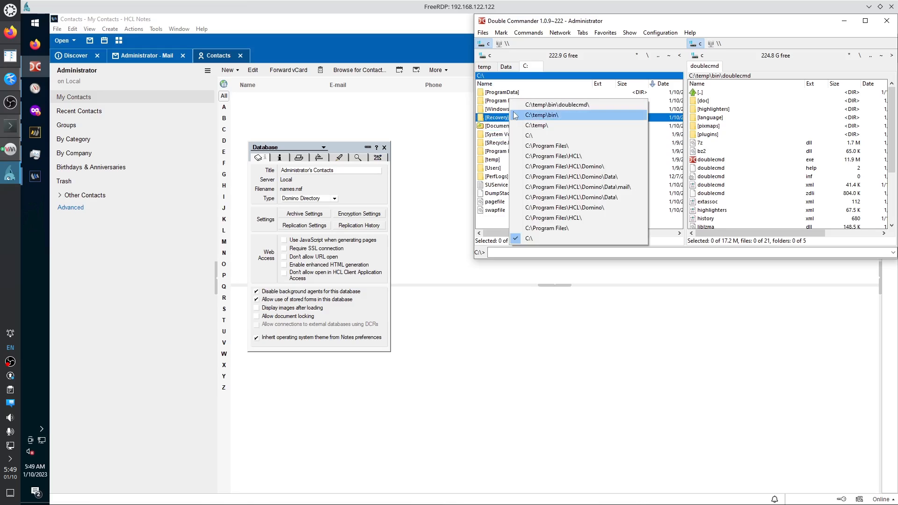
click(505, 78)
click(506, 78)
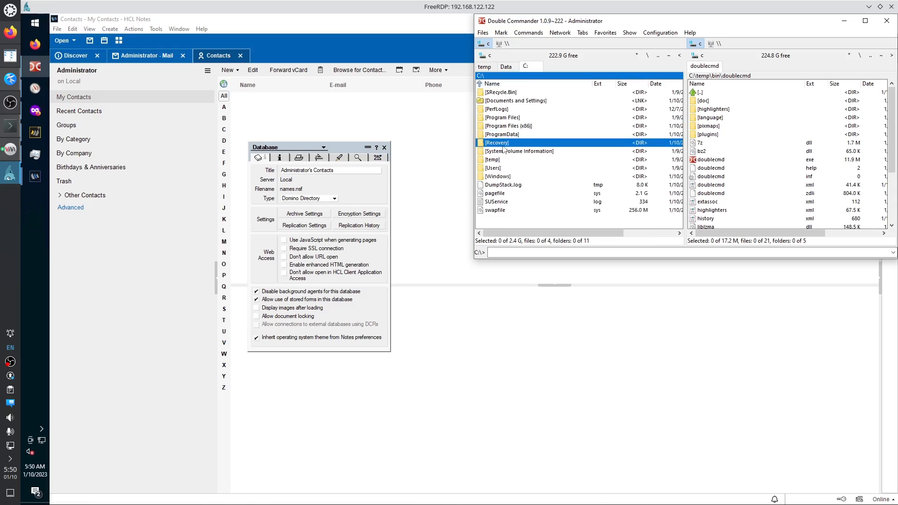
click(513, 126)
key(Down)
key(Down)
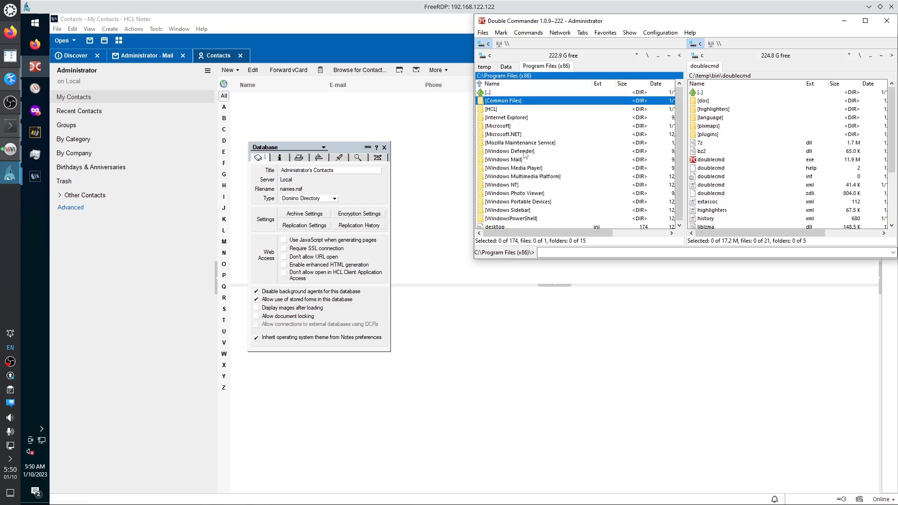
key(Return)
key(Return)
key(Down)
key(Return)
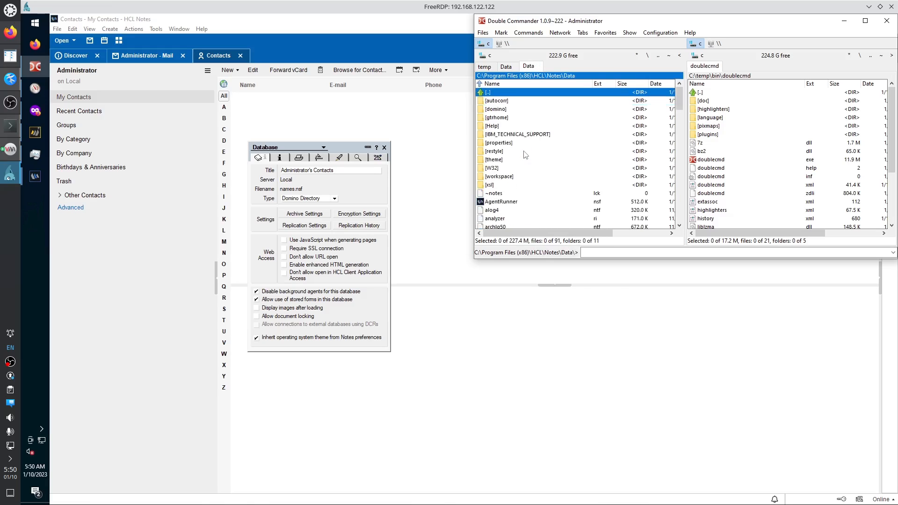
Quick-search 'names' to locate names.nsf (7.5 M) and resize columns to show Date and Attr.
text(names)
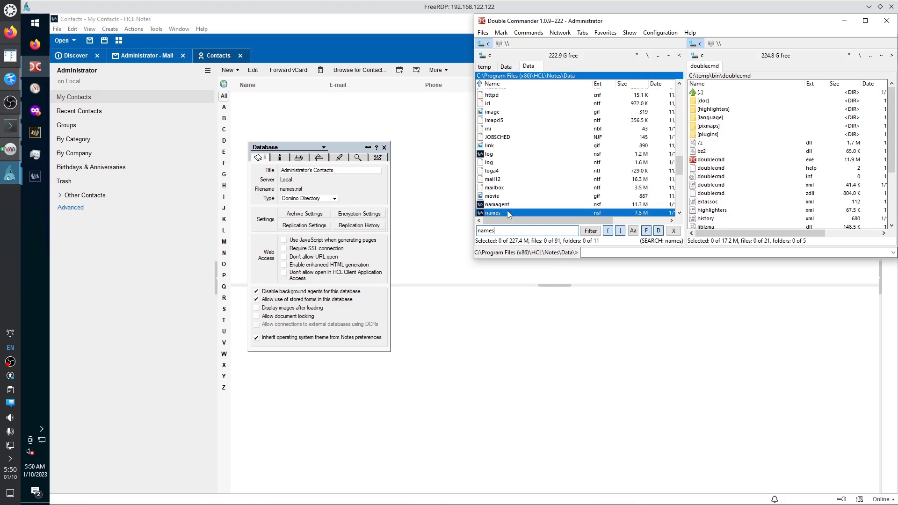
scroll(509, 213, down, 1)
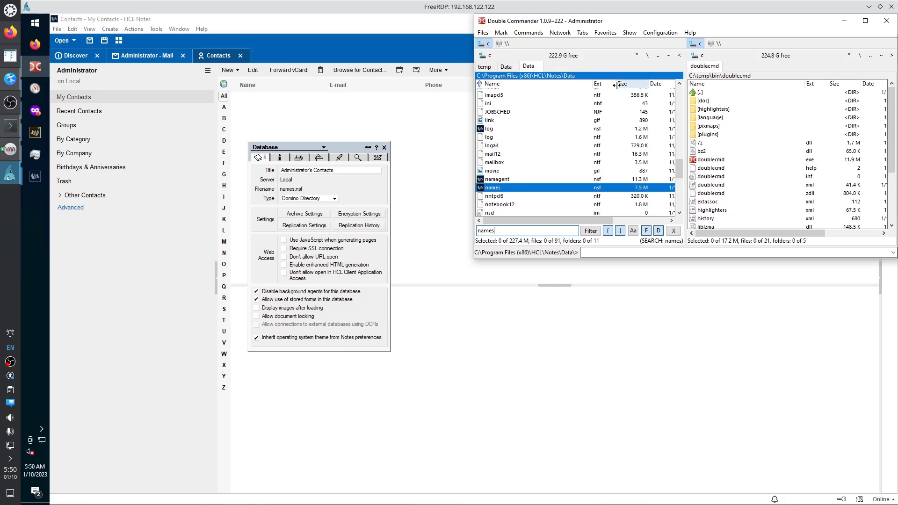
key(Escape)
drag(615, 86, 635, 86)
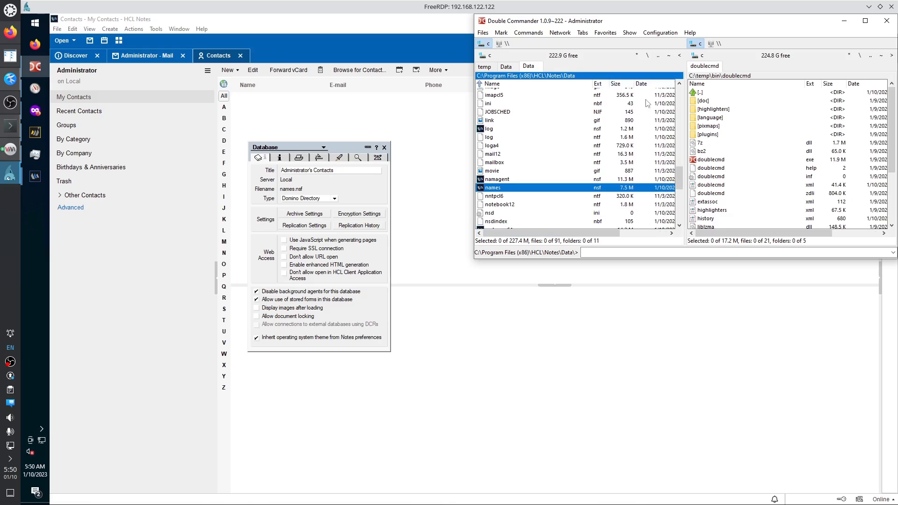
drag(621, 236, 669, 236)
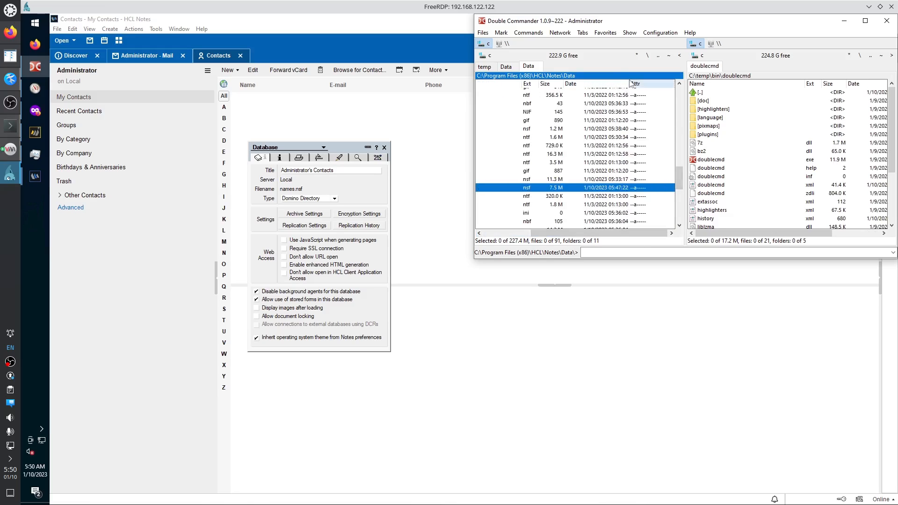
drag(546, 234, 498, 234)
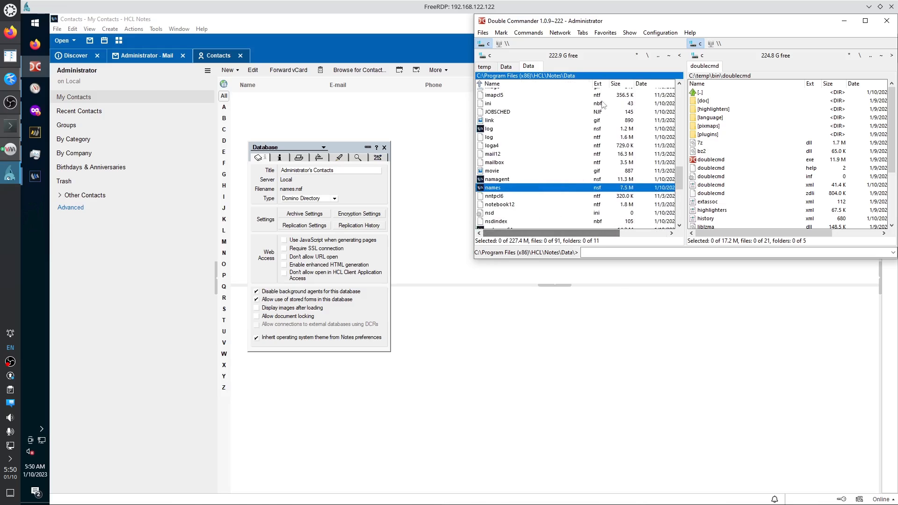
drag(593, 85, 536, 85)
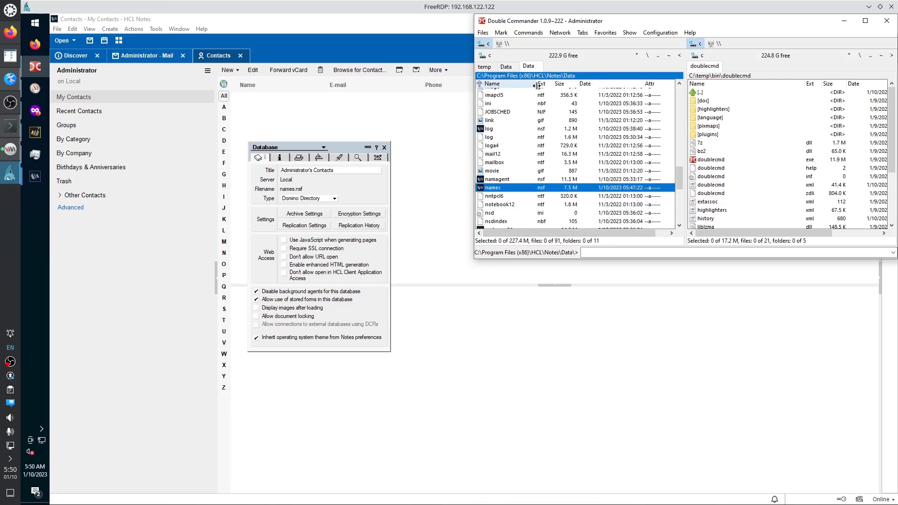
click(508, 66)
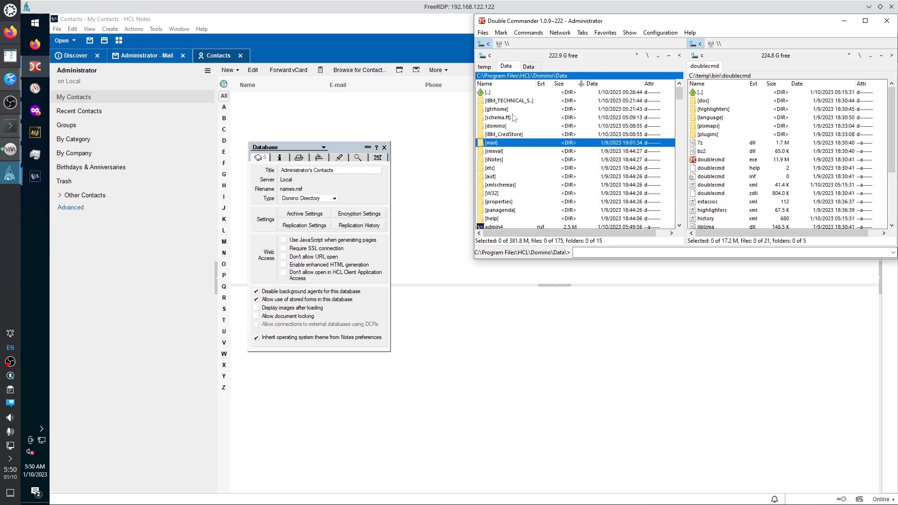
click(495, 186)
text(name)
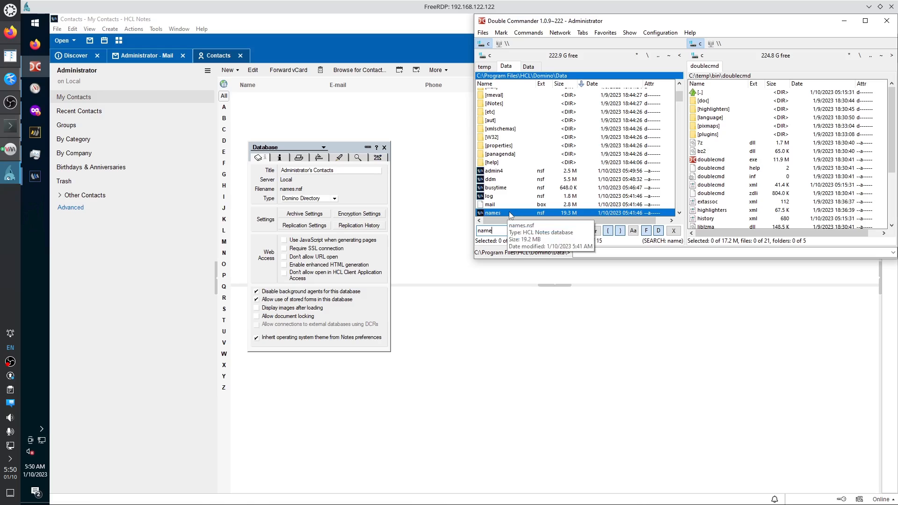
key(ctrl+Tab)
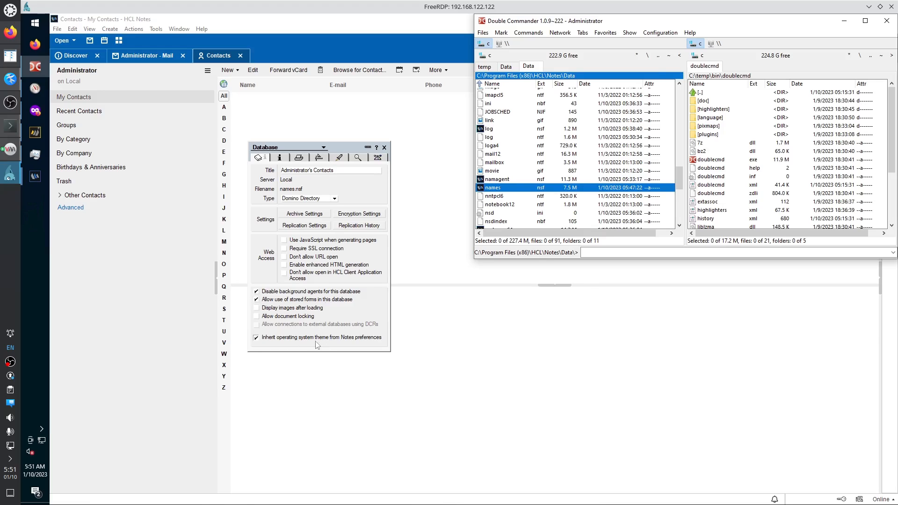
Check the Contacts database's size and document count, then compact names.nsf to 7,680 KB.
click(279, 159)
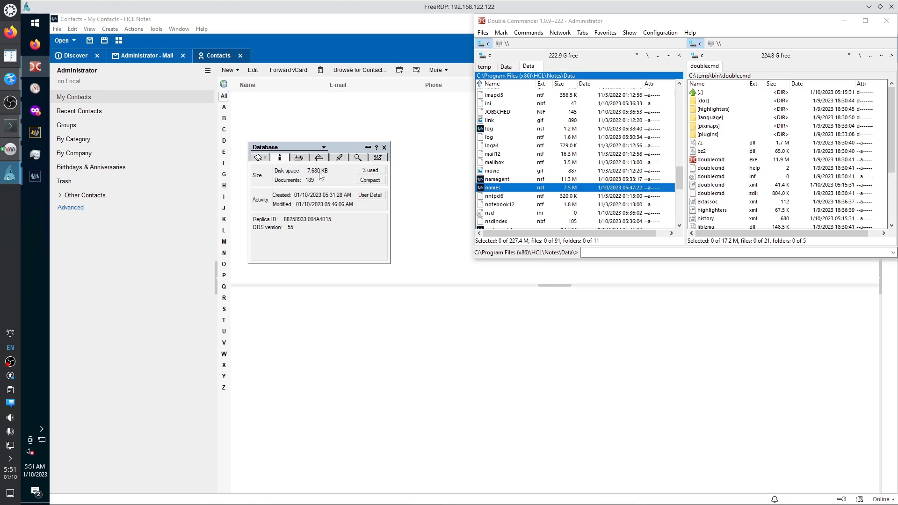
click(364, 181)
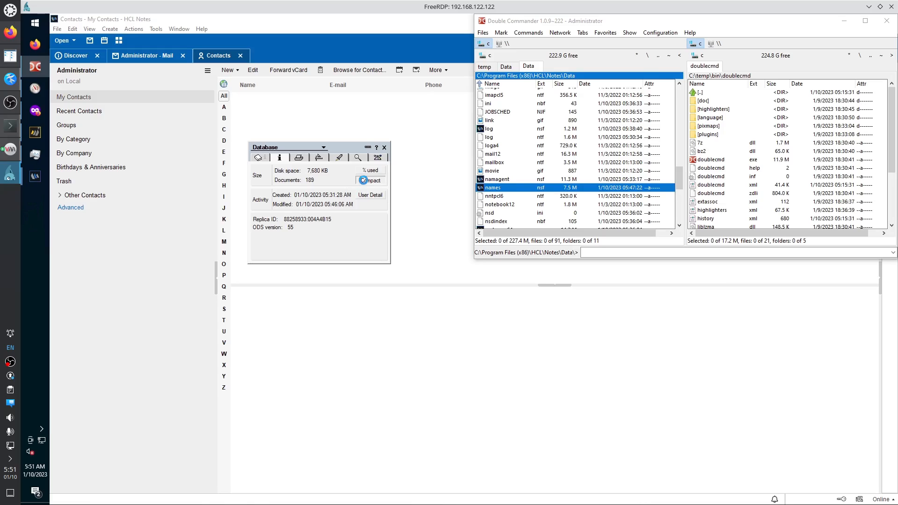
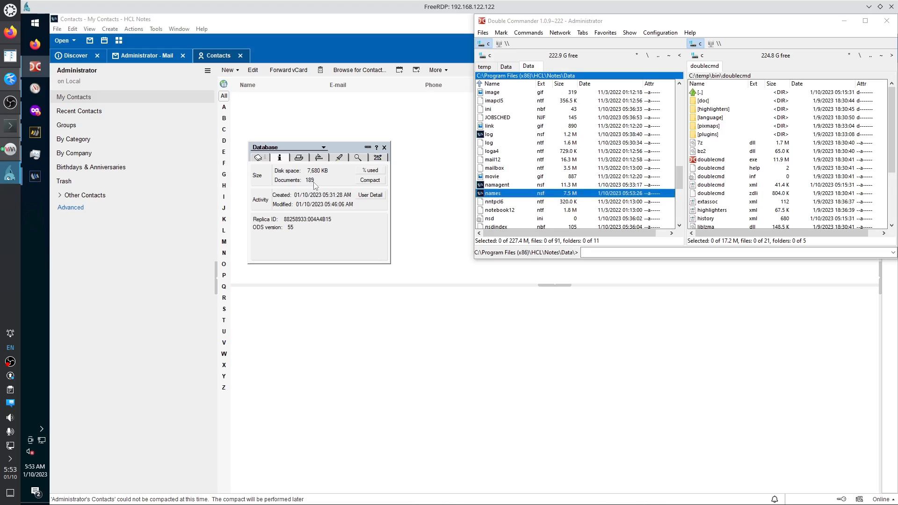
Switch the Contacts database properties to the Printing tab to view its header/footer settings.
click(300, 158)
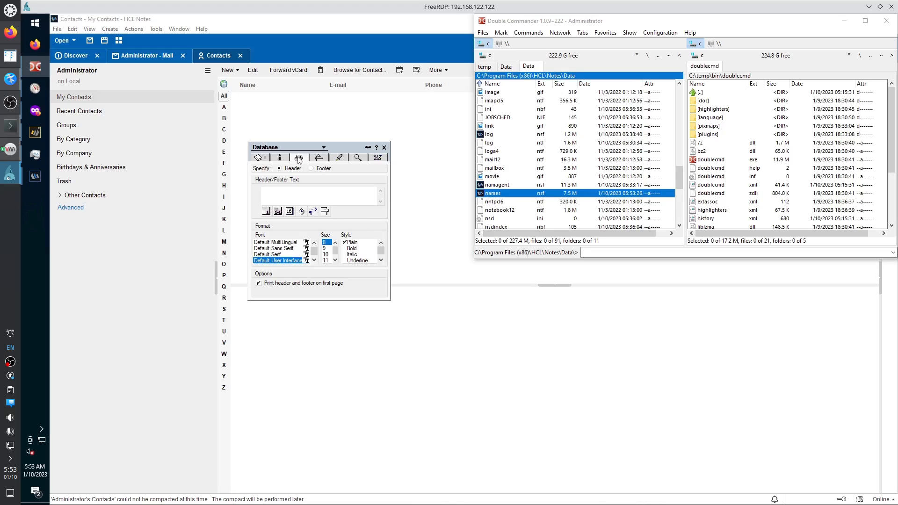
Show the Design tab: inheriting from the StdR4PersonalAddressBook template, version 12.0.2.
click(318, 159)
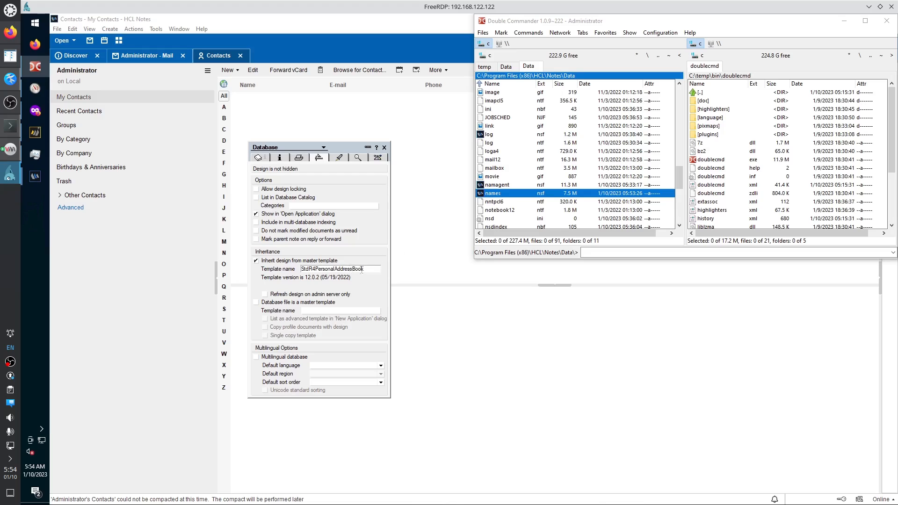
Select the full template name StdR4PersonalAddressBook to inspect it, then deselect it.
drag(369, 269, 292, 270)
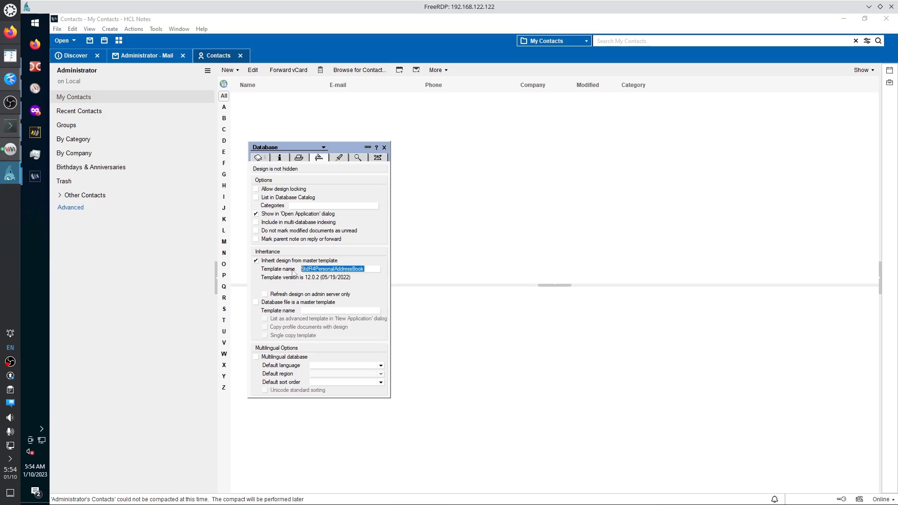
click(309, 270)
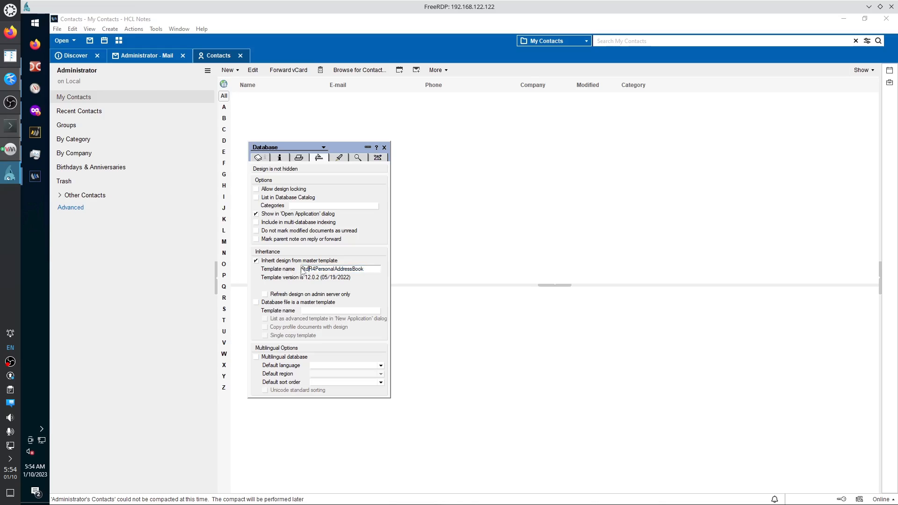
drag(301, 270, 365, 271)
click(367, 269)
View the launch settings and check the browser launch choices, keeping 'Use Notes launch option'.
click(338, 158)
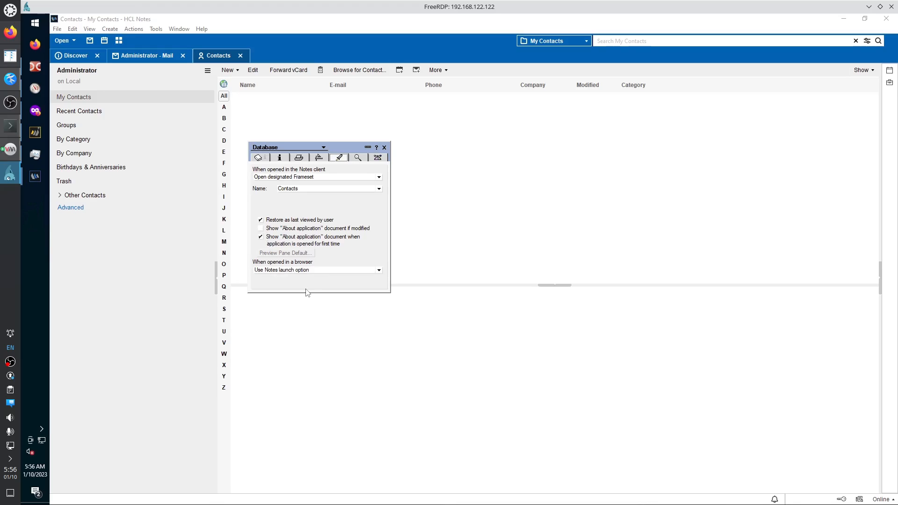
click(379, 271)
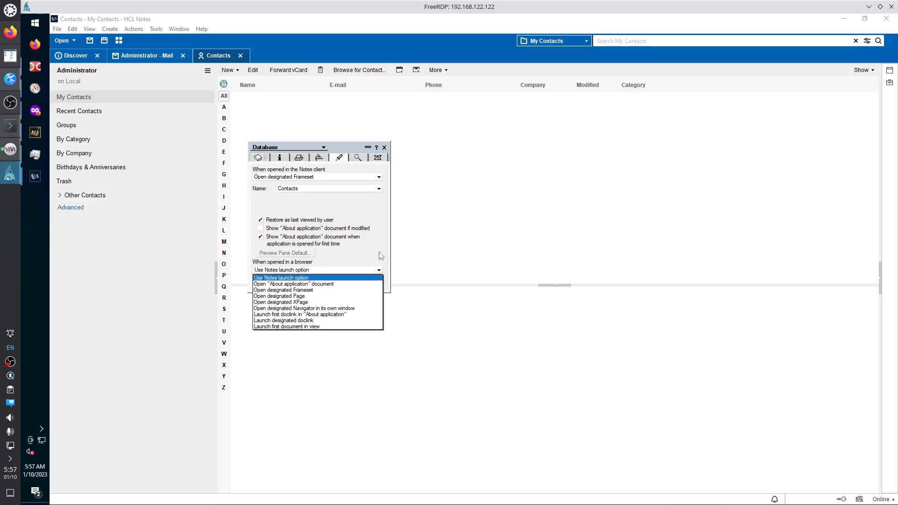
click(381, 256)
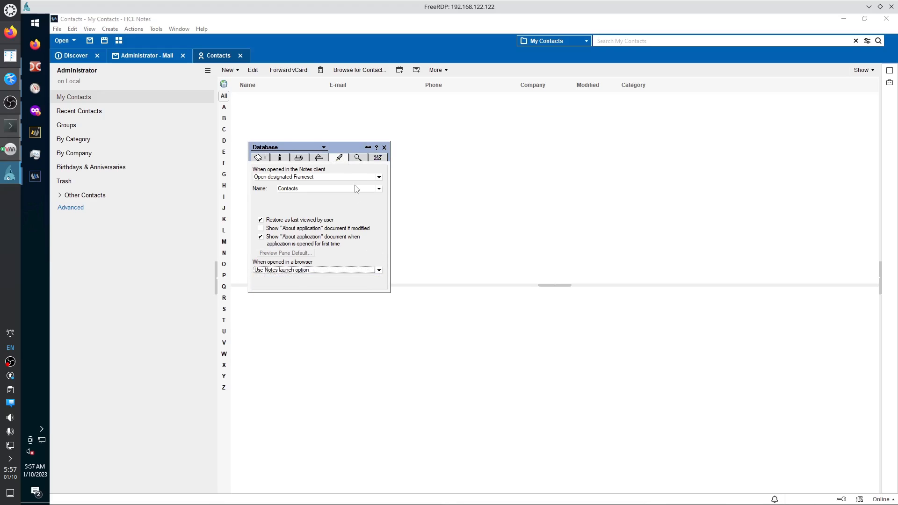
Check the Full Text and Advanced tabs, then move the properties box up and right.
click(365, 159)
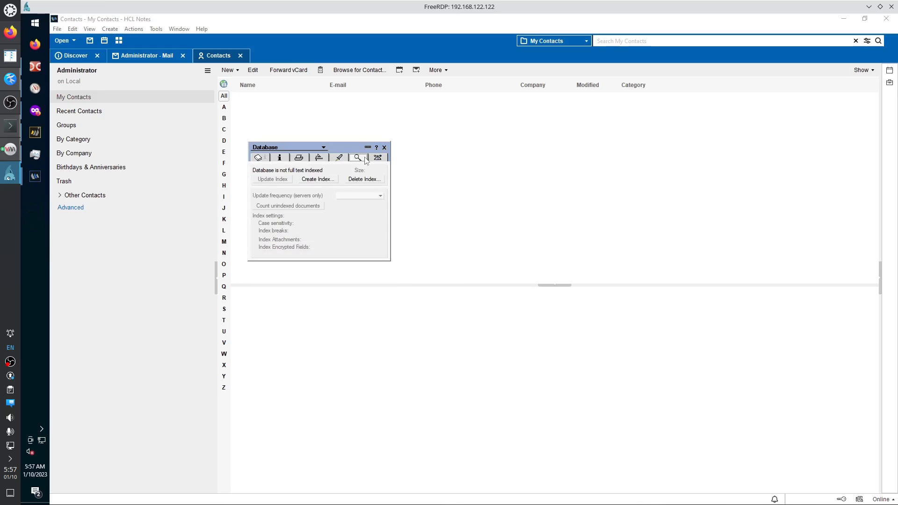
click(377, 159)
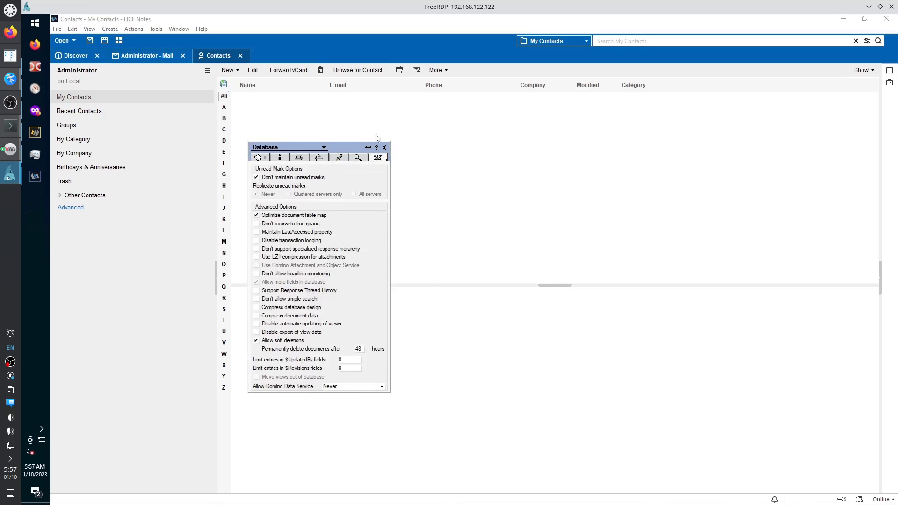
drag(358, 148, 395, 136)
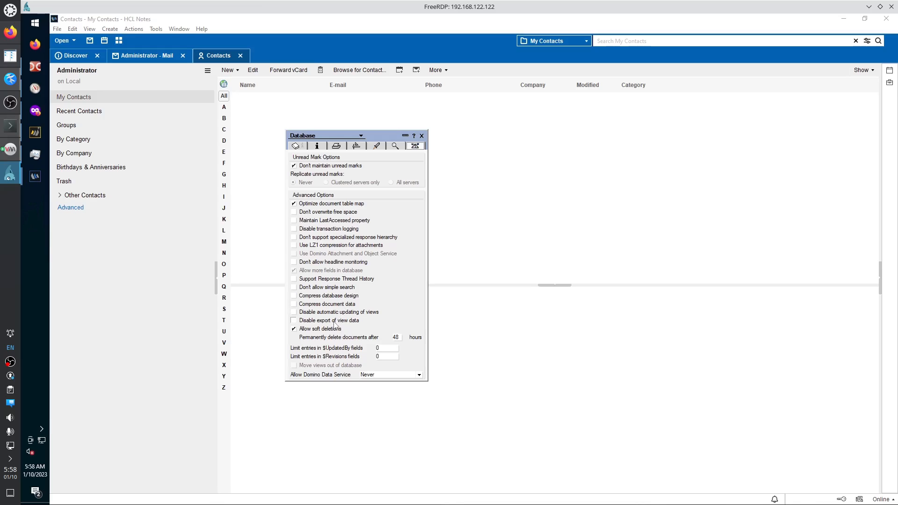
Collapse the properties box, reposition it to the right, and expand it again.
click(405, 136)
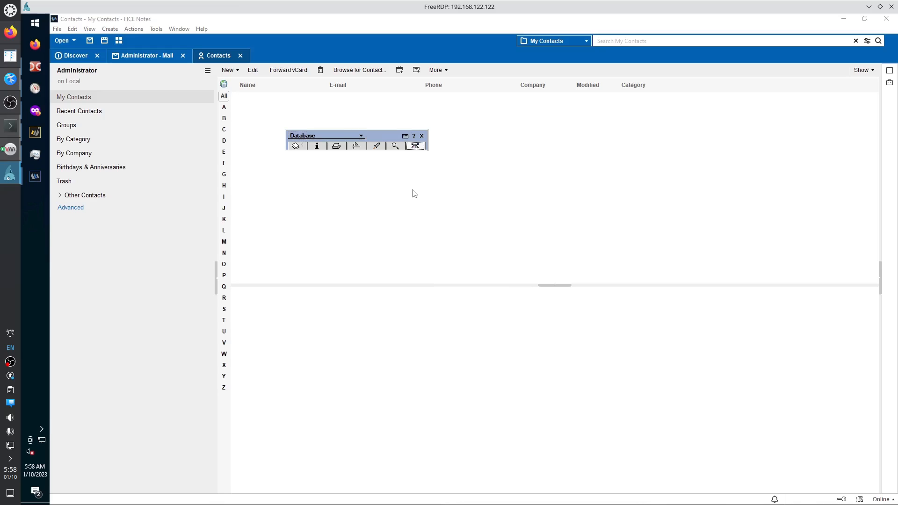
click(405, 136)
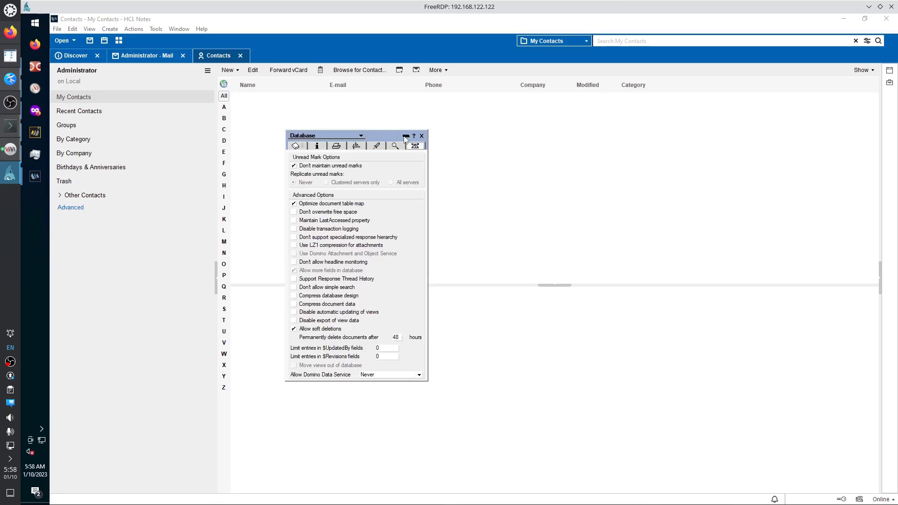
click(406, 137)
drag(392, 139, 611, 153)
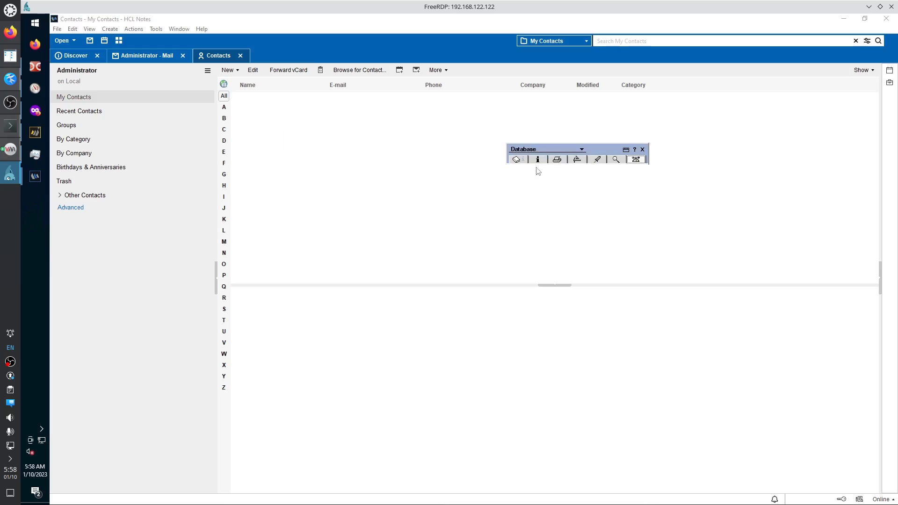
click(626, 150)
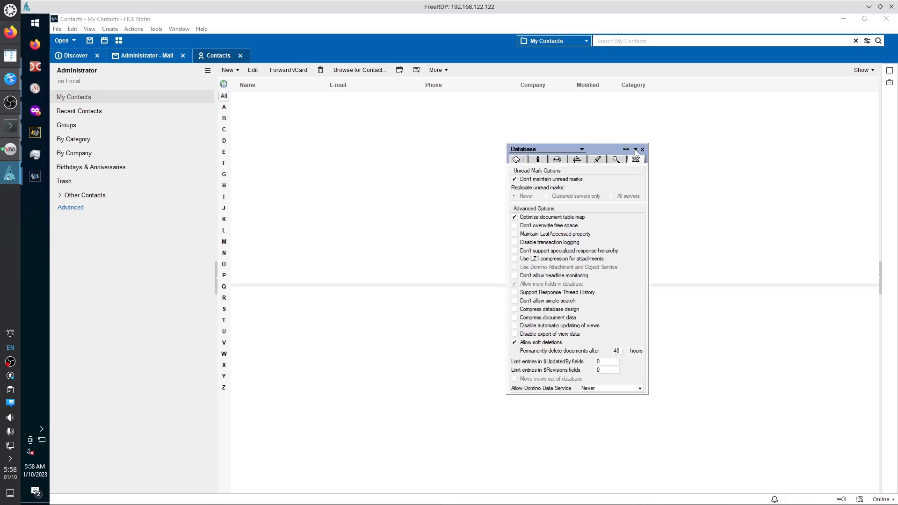
Try the properties help, dismiss the server search and missing DocLink warning, then close properties.
click(635, 149)
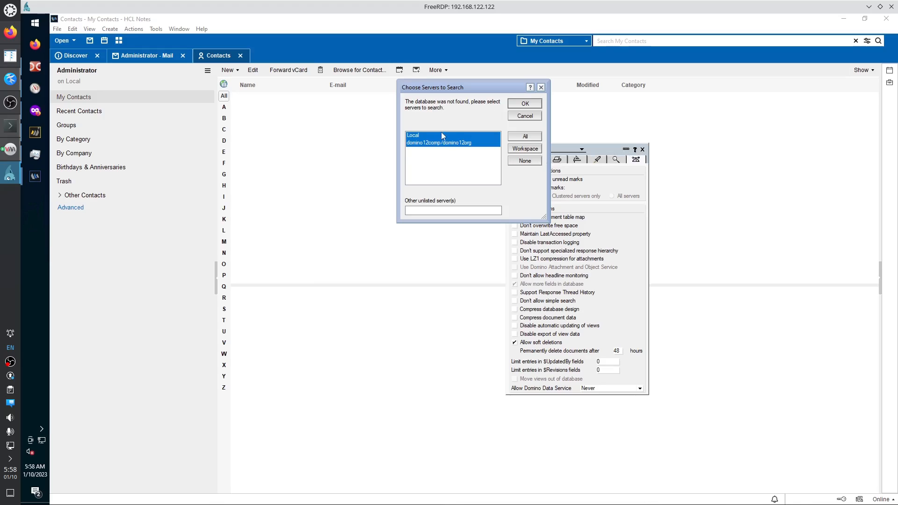
click(525, 103)
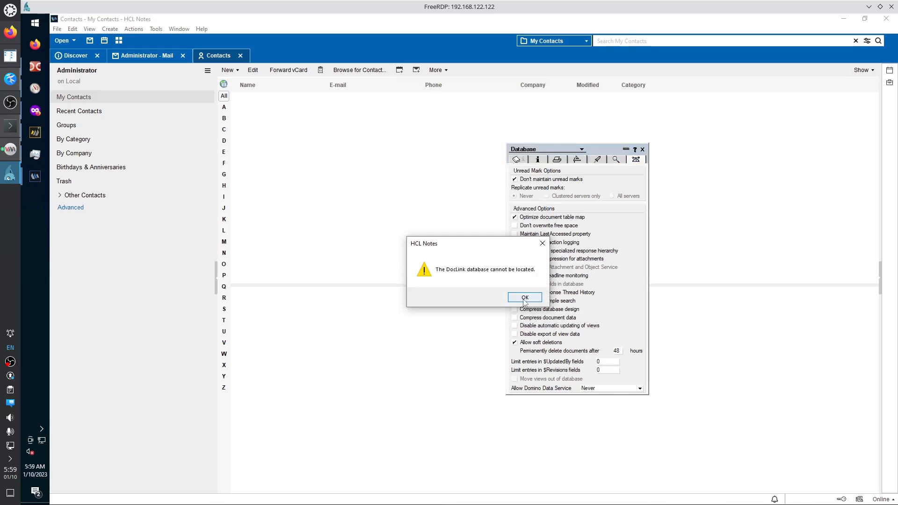
click(524, 298)
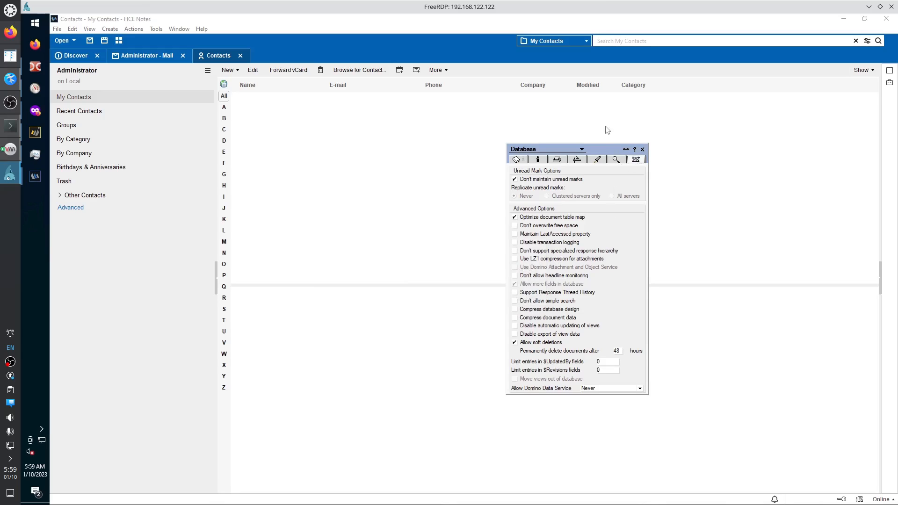
click(643, 150)
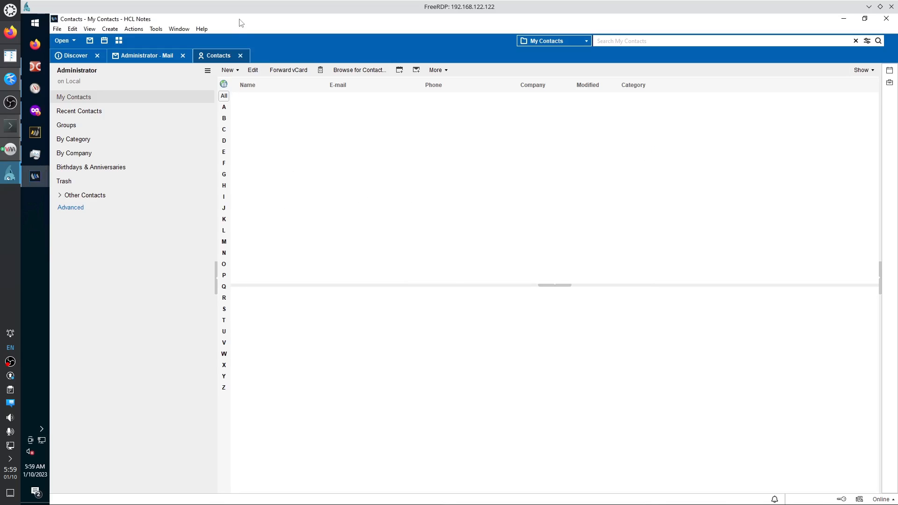
Move the Notes window right and snap the file manager to the bottom-right corner.
drag(240, 21, 896, 15)
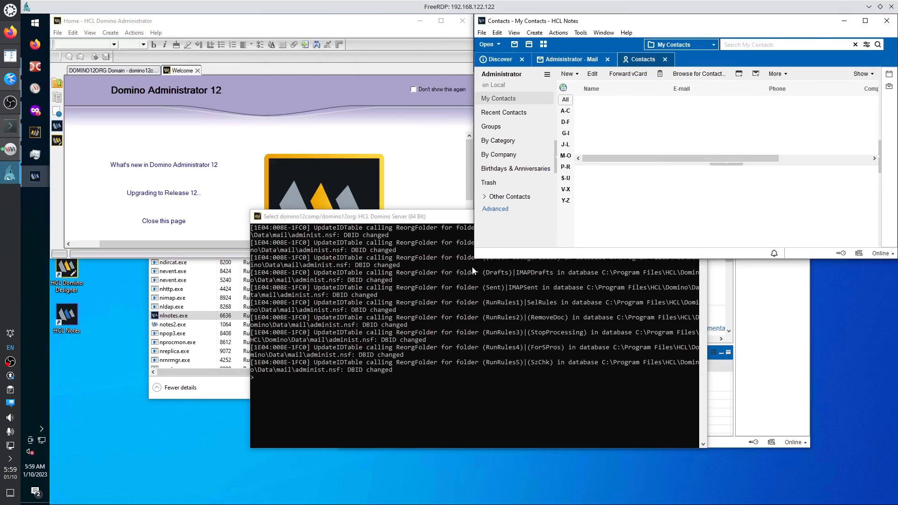
click(38, 69)
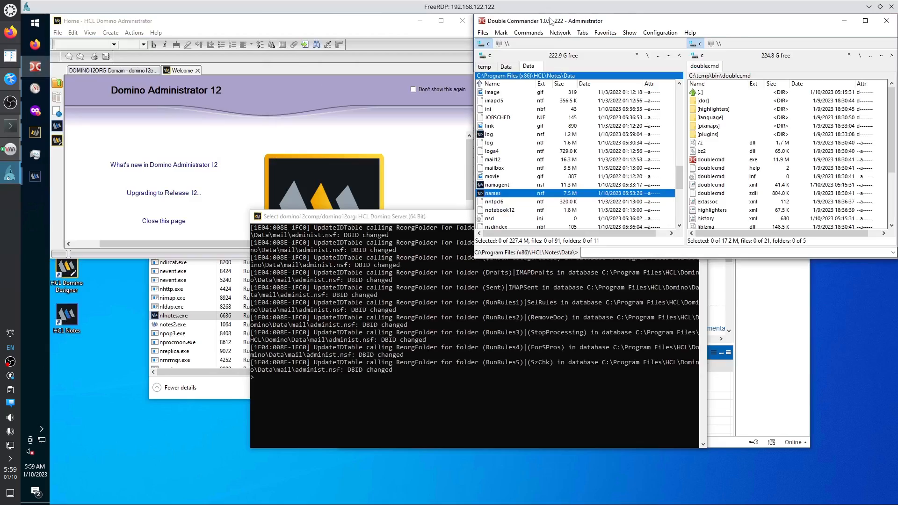
drag(549, 20, 896, 503)
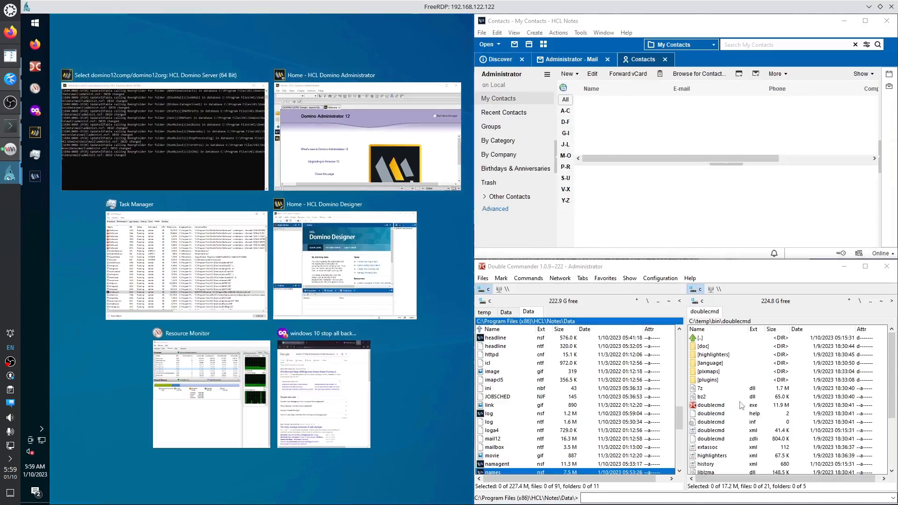
click(712, 268)
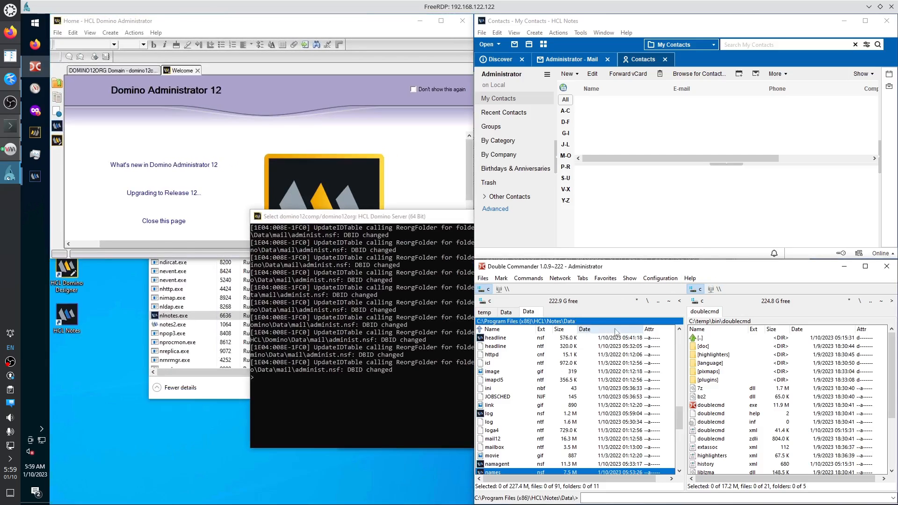
Snap Domino Designer into the bottom-left quarter of the screen.
mouse_move(35, 176)
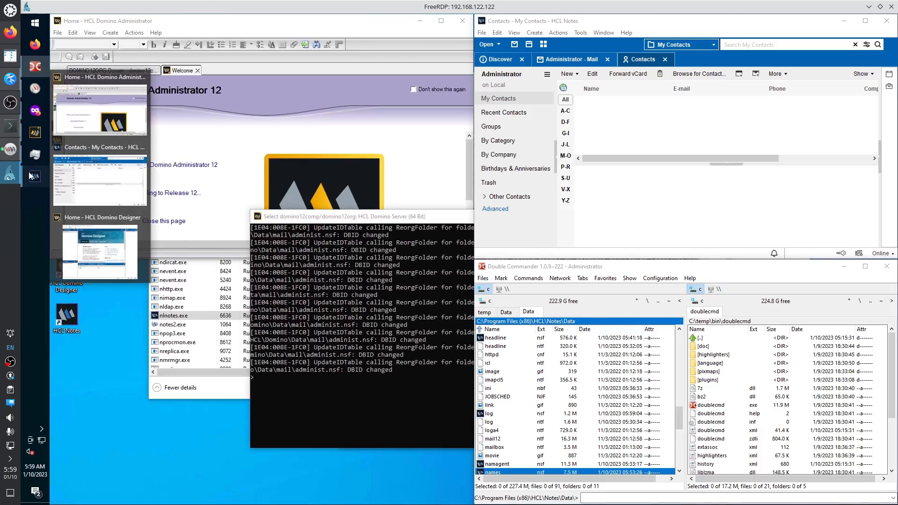
click(97, 230)
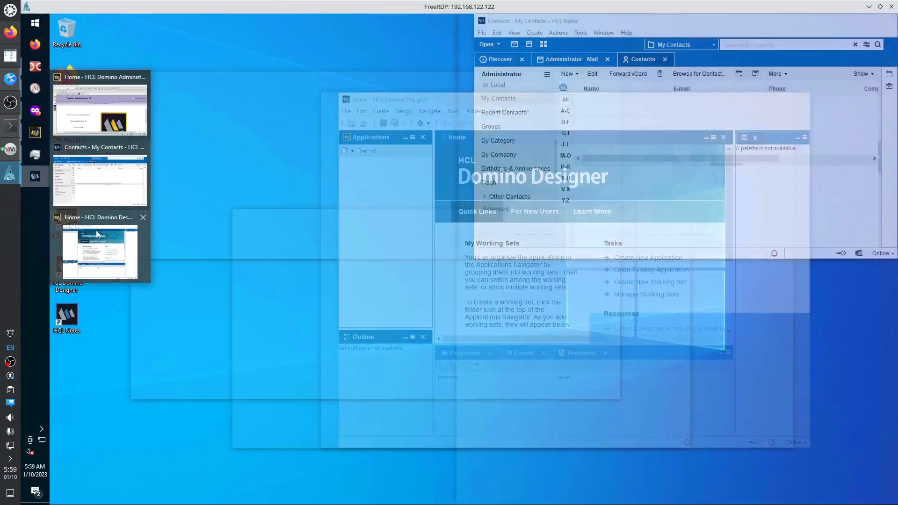
drag(426, 100, 50, 313)
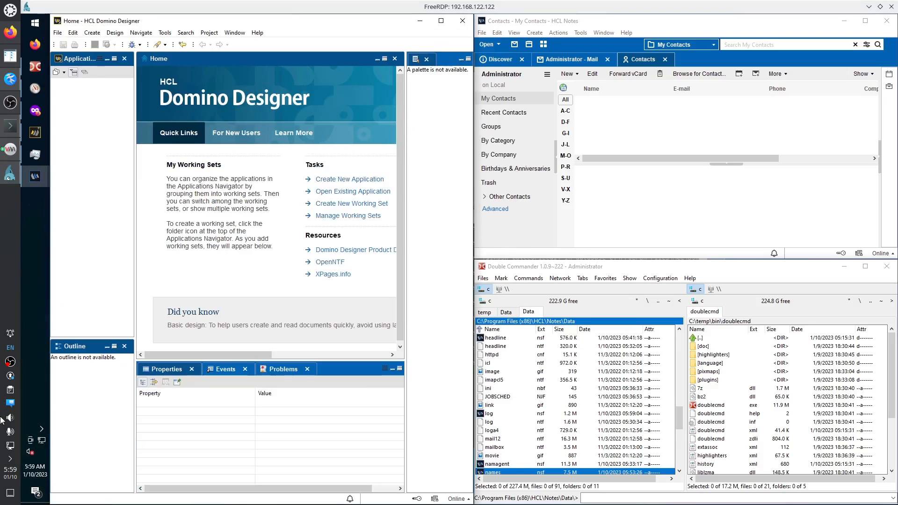
drag(91, 26, 52, 502)
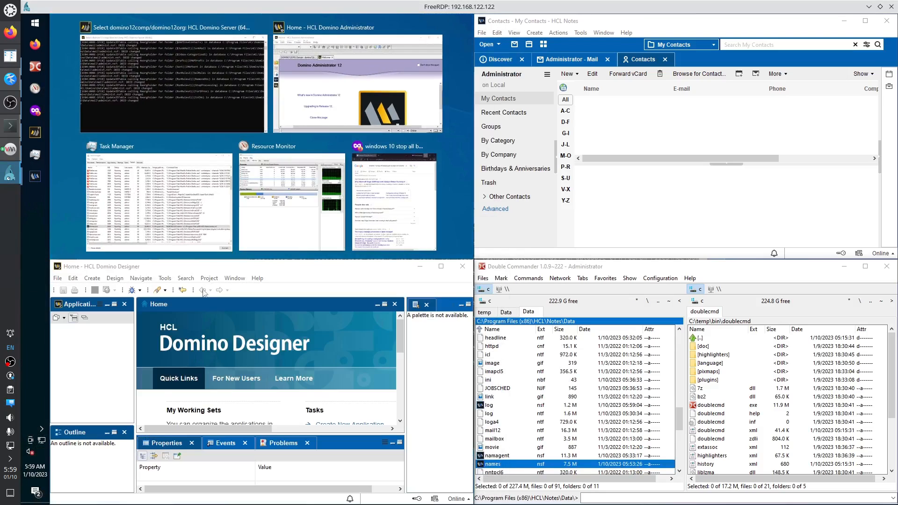
click(198, 268)
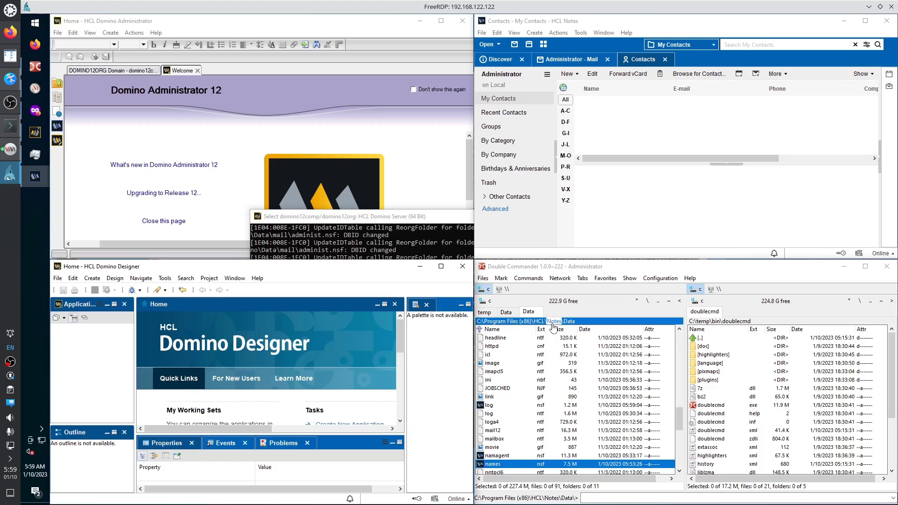
click(58, 279)
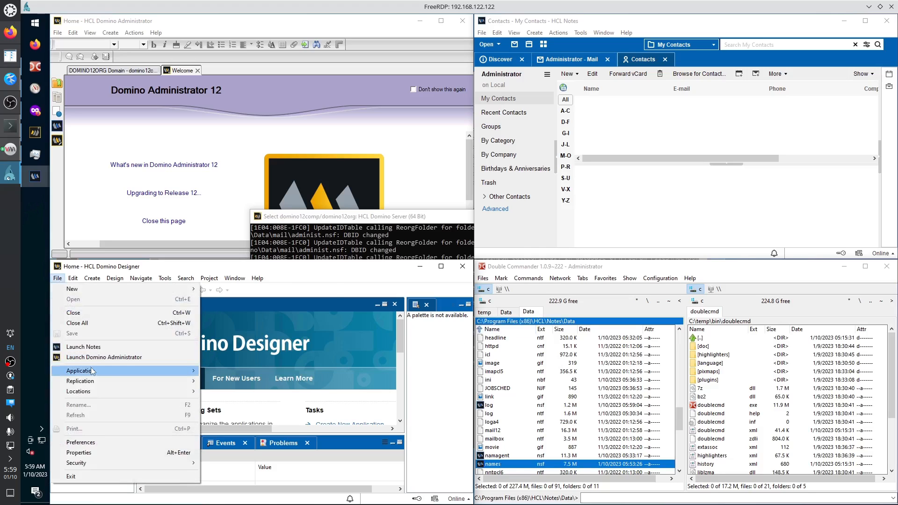
Open Administrator's Contacts (names.nsf) in Designer via File > Application > Open.
mouse_move(93, 372)
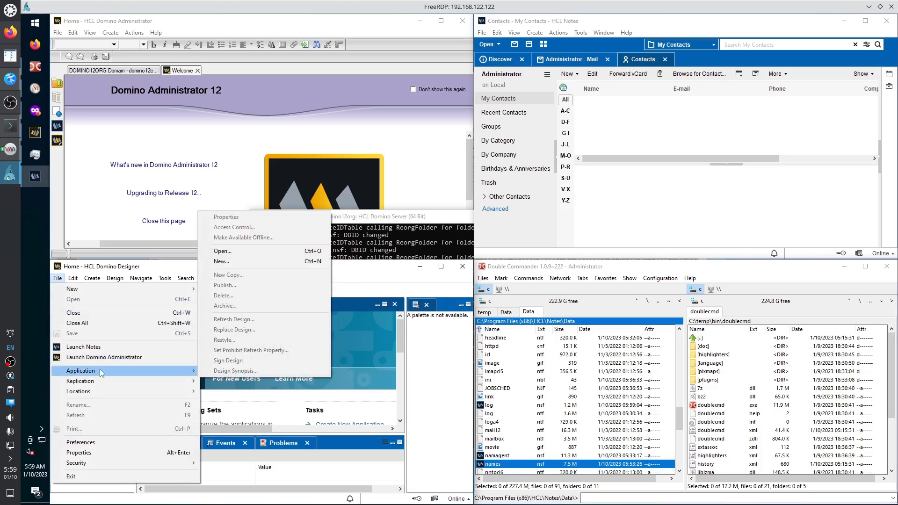
click(235, 252)
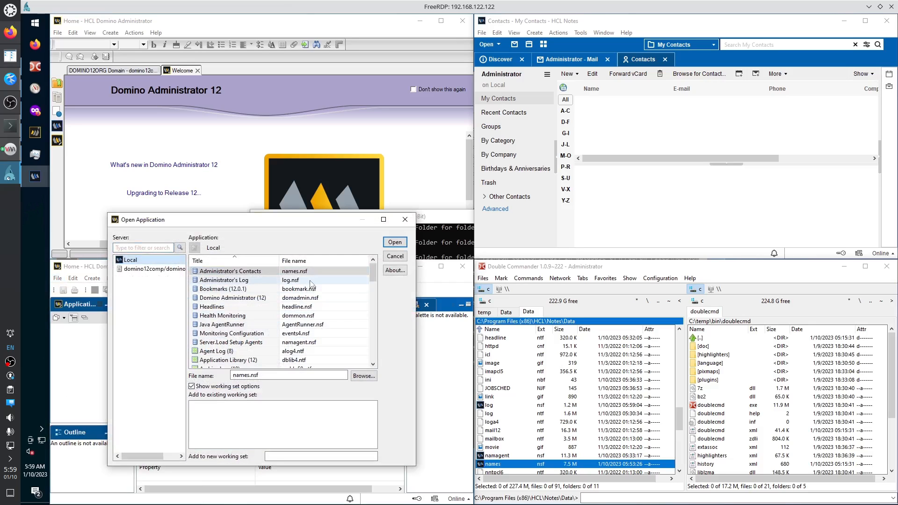
click(395, 242)
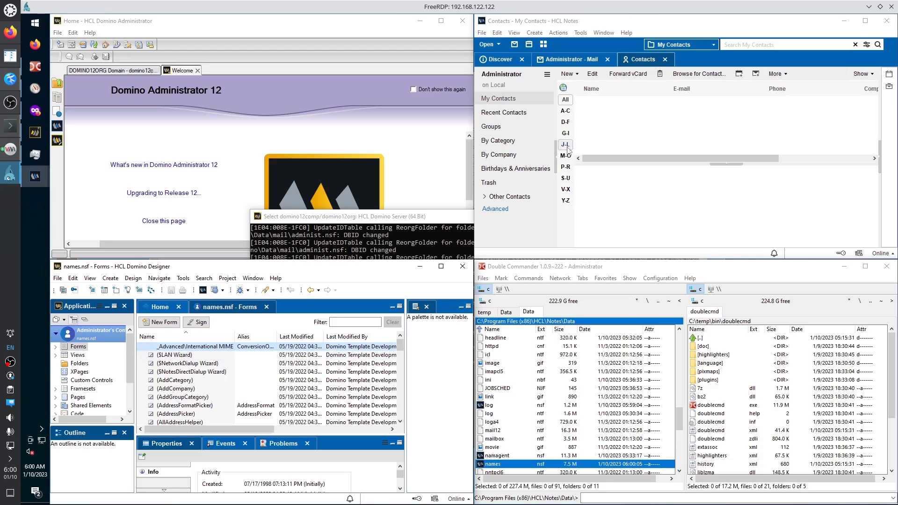
click(483, 34)
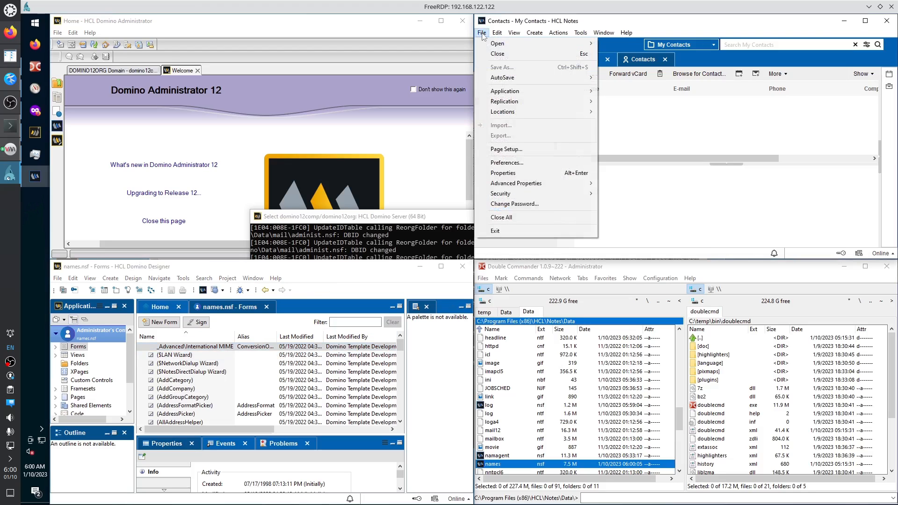
mouse_move(510, 91)
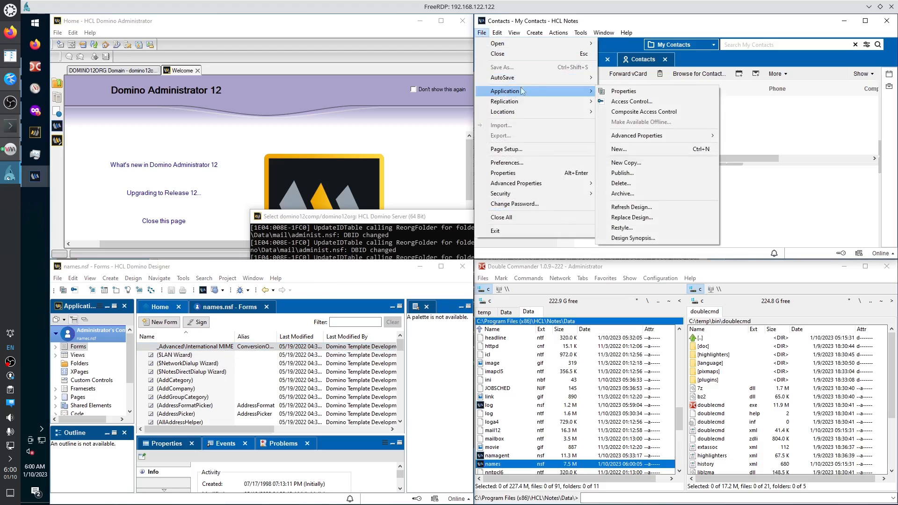
click(634, 91)
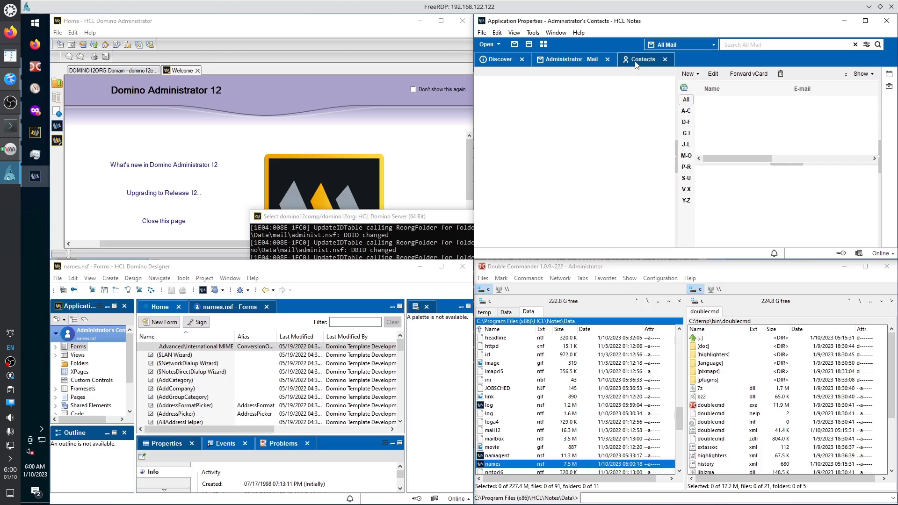
click(687, 133)
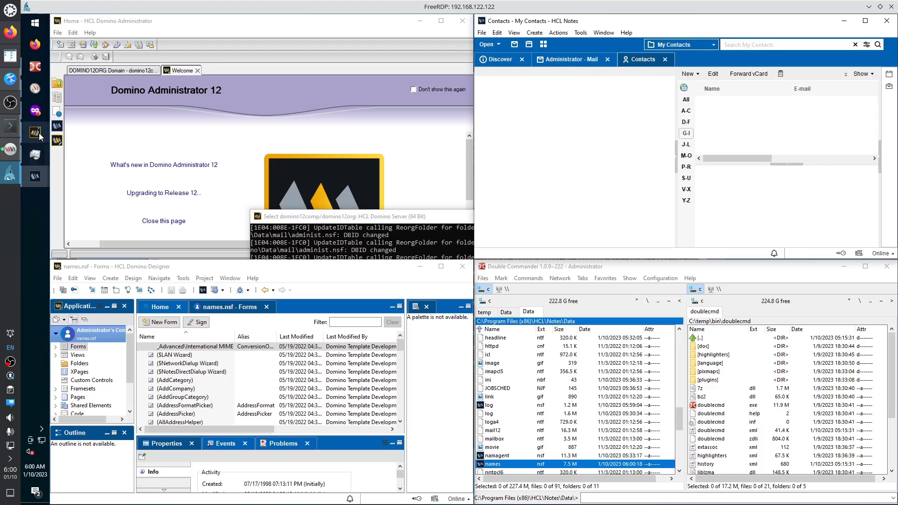
Bring HCL Notes to the front and switch to the Administrator - Mail tab.
click(36, 176)
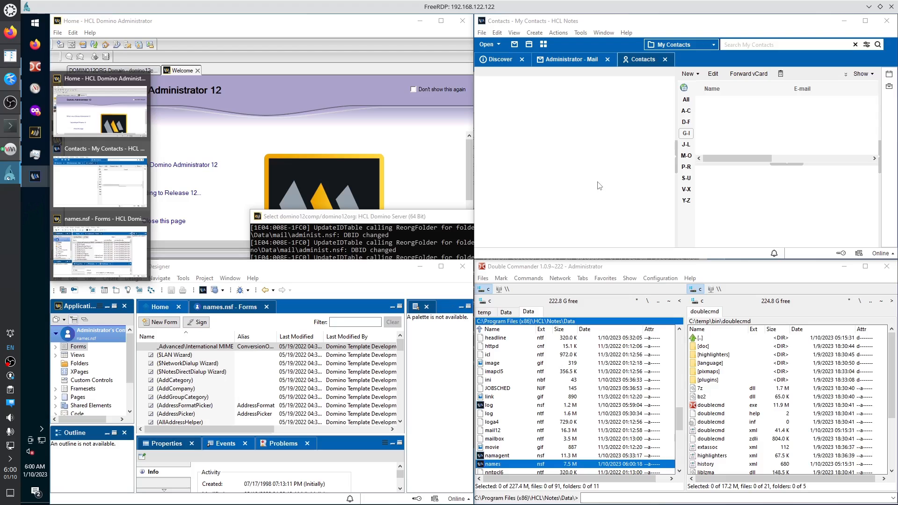
click(485, 33)
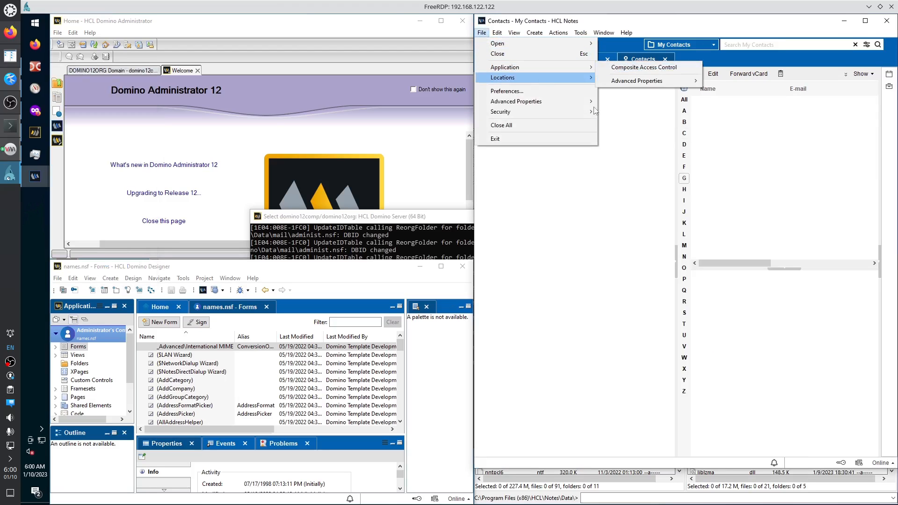
click(740, 191)
click(591, 59)
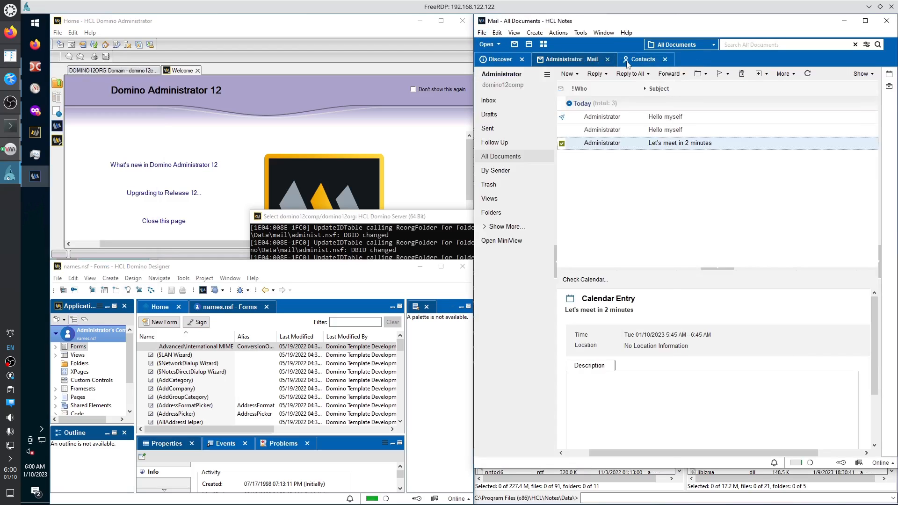
click(627, 62)
click(482, 33)
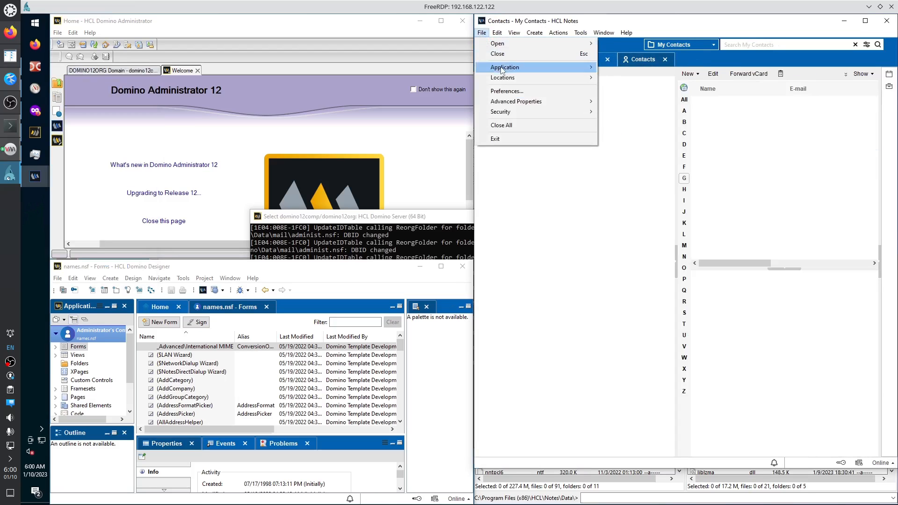
mouse_move(502, 70)
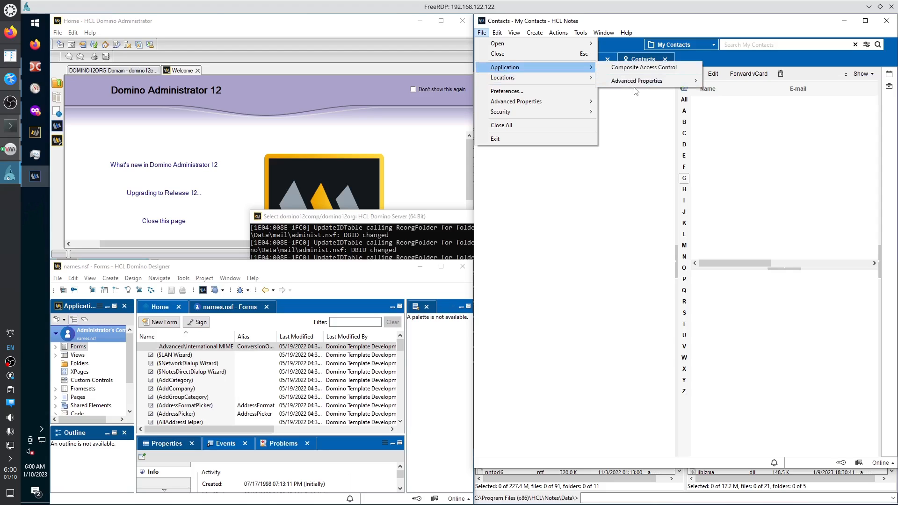
click(645, 143)
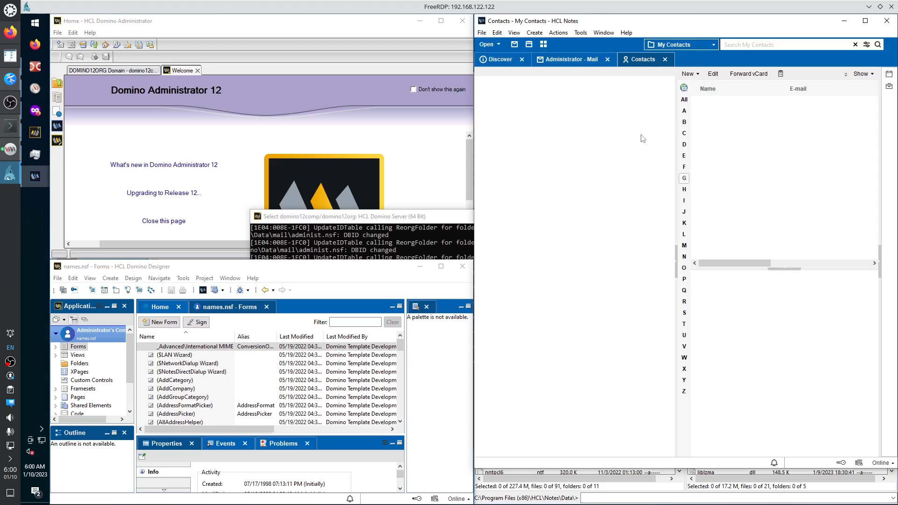
click(568, 58)
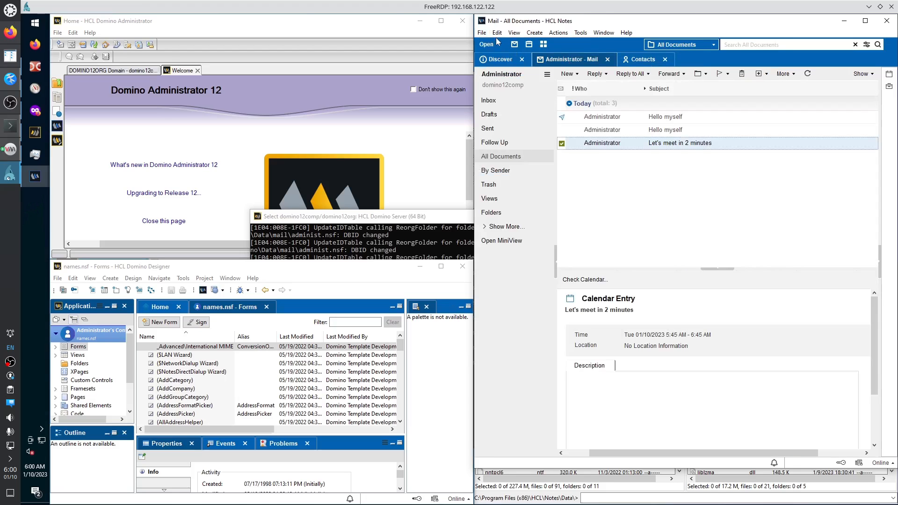
Open Advanced Document Properties for the 'Let's meet in 2 minutes' calendar entry.
click(483, 34)
mouse_move(503, 68)
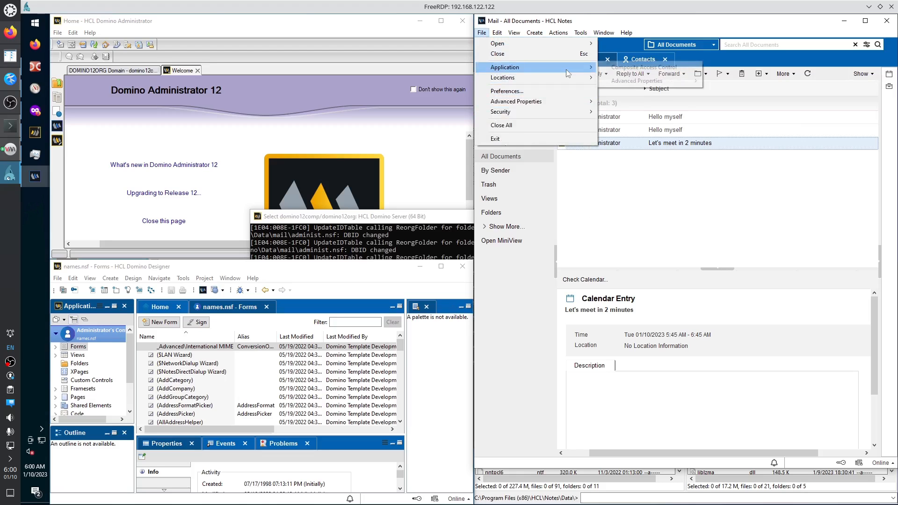
mouse_move(568, 73)
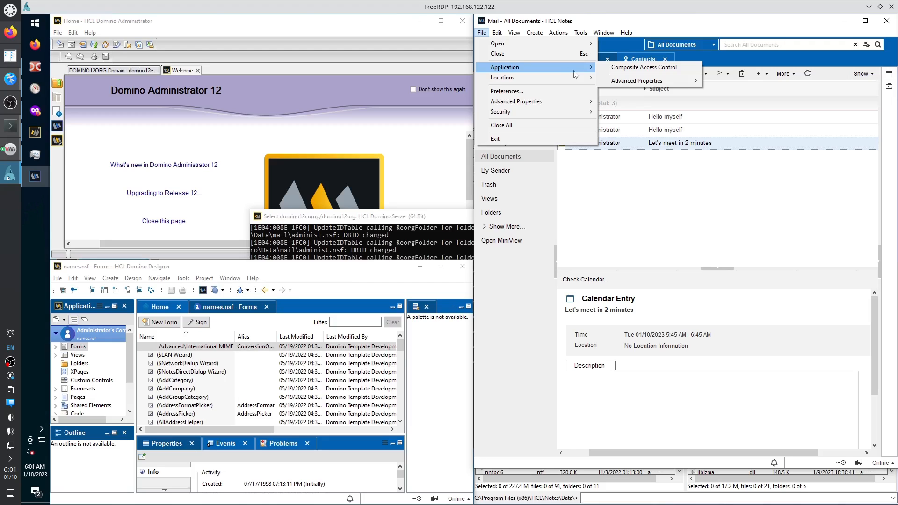
mouse_move(616, 84)
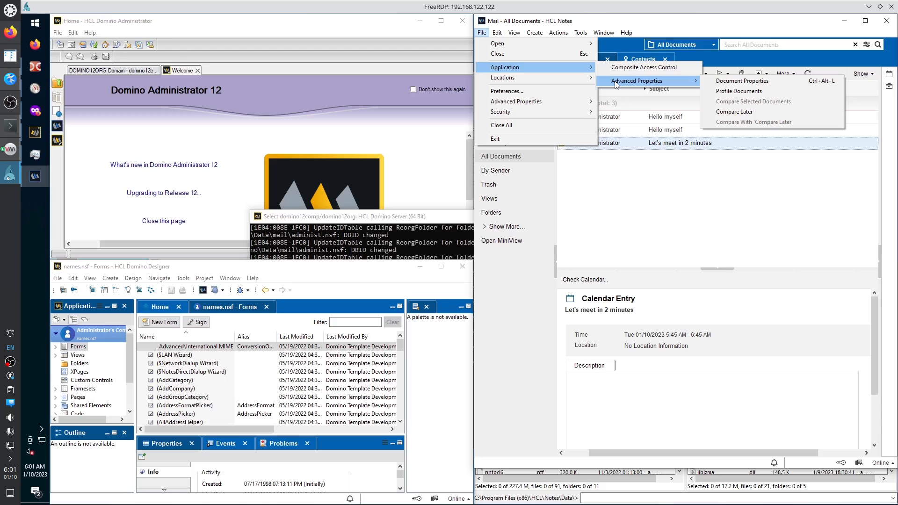
click(742, 81)
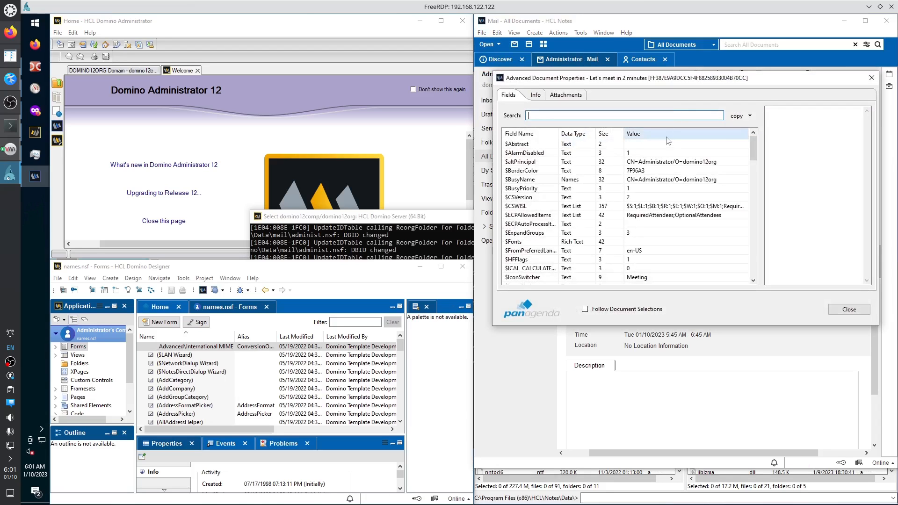
Close the document properties and snap Domino Designer to the left half.
click(872, 79)
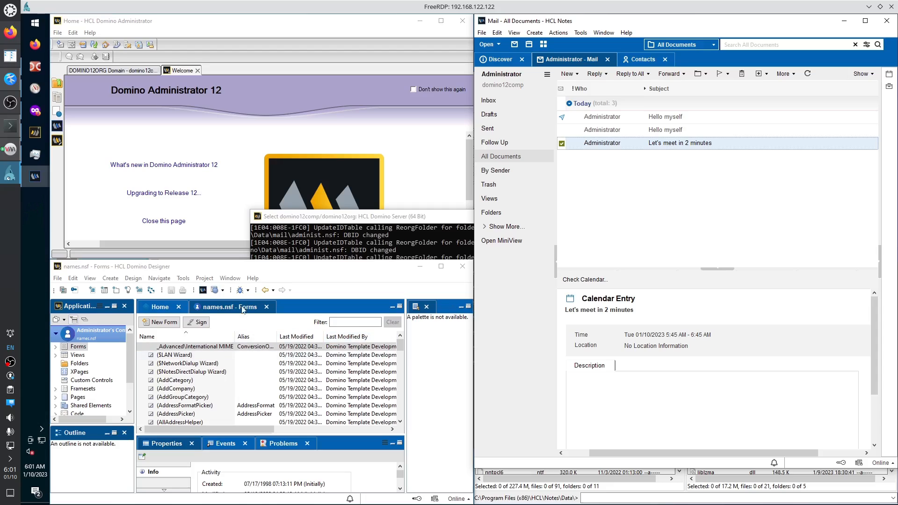
drag(259, 267, 22, 272)
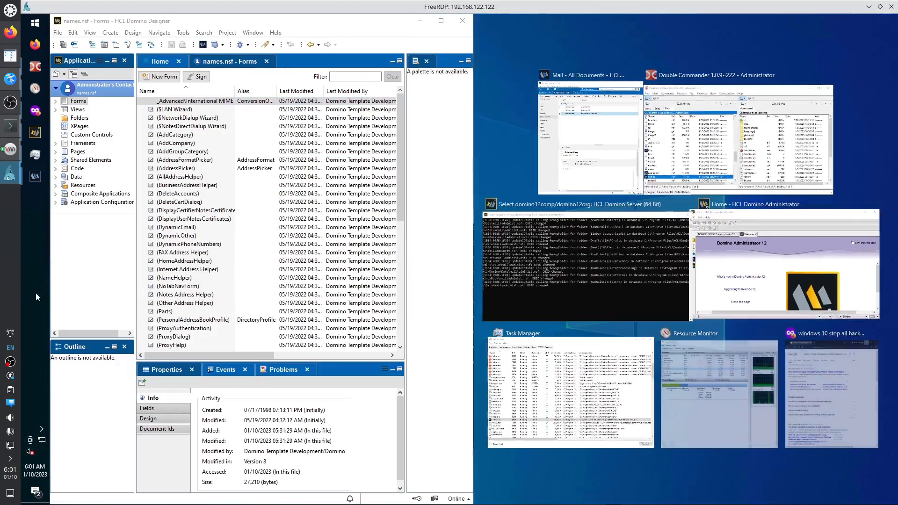
Expand names.nsf's Forms list and open the _Advanced\International MIME Settings form.
click(354, 17)
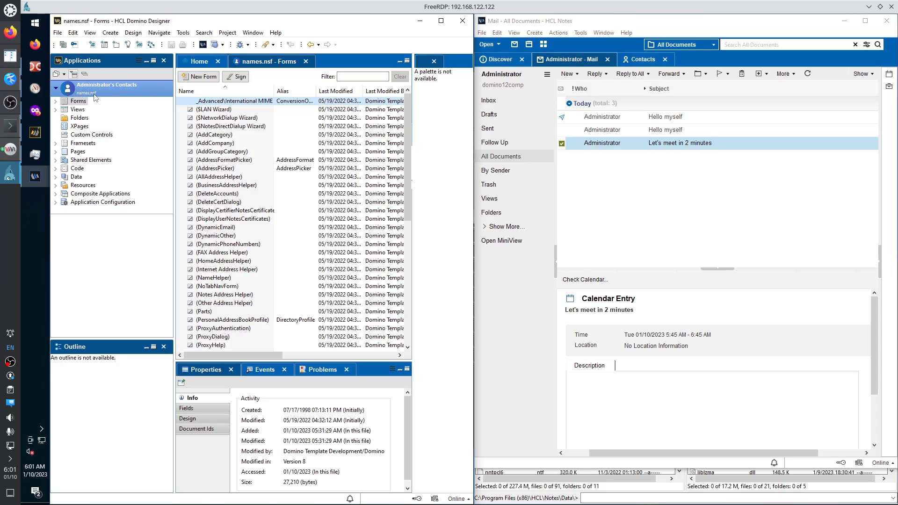
click(56, 101)
click(110, 126)
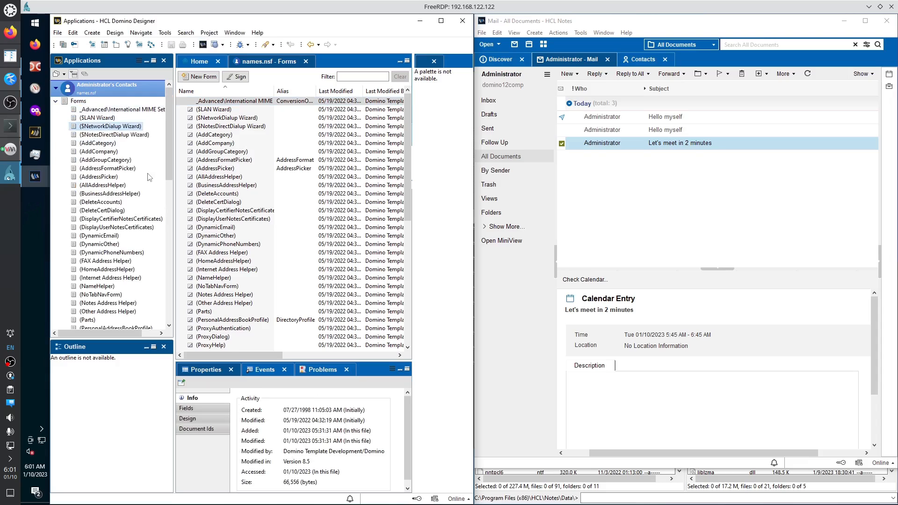
double_click(106, 110)
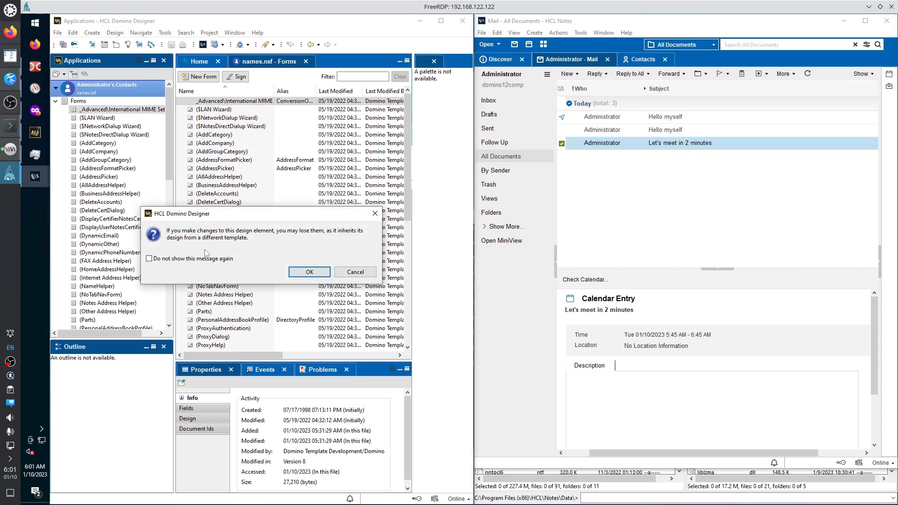
Accept the inherited-design warning, enlarge the design pane, maximize Designer, and show LanguageList's formula.
click(301, 273)
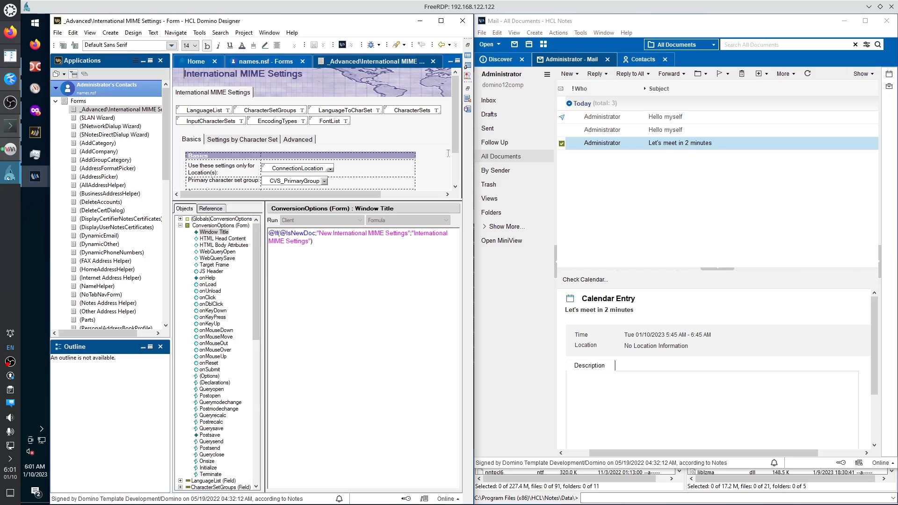
drag(438, 202, 439, 296)
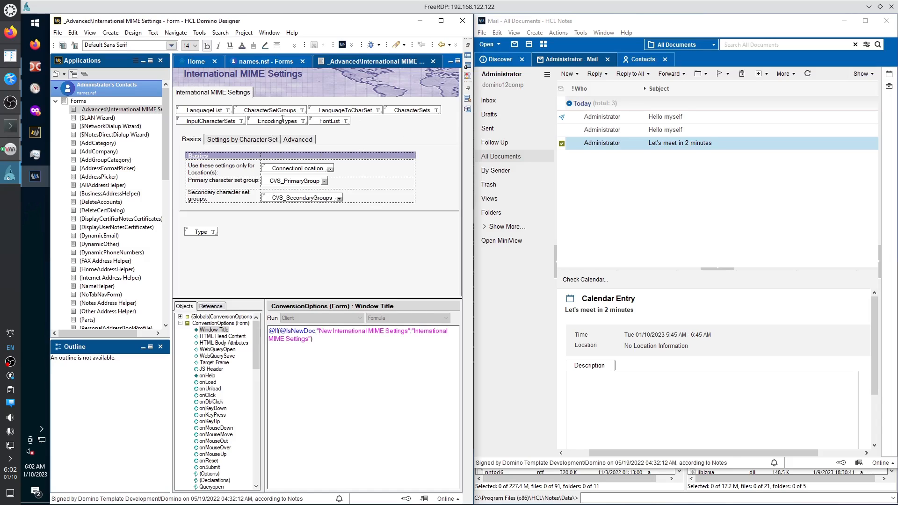
click(441, 21)
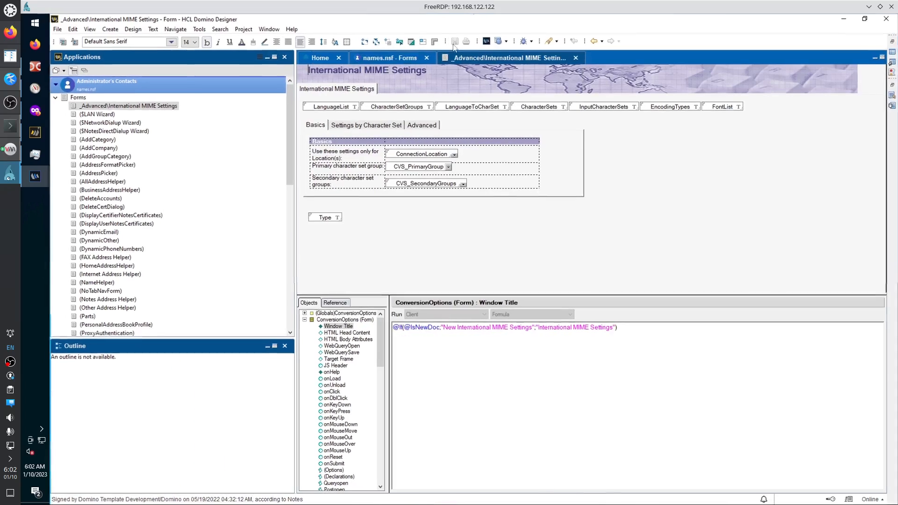
click(348, 107)
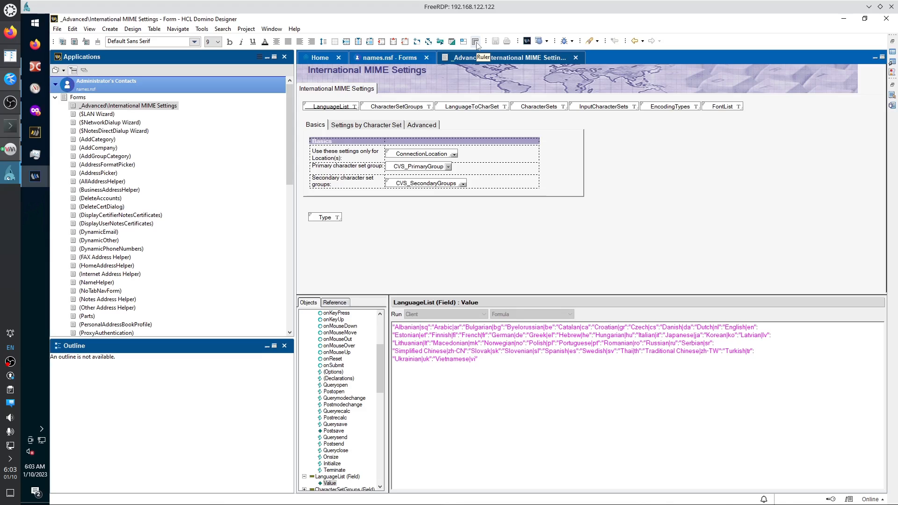
Show the CharacterSetGroups value formula listing English|EN, Western|WE and Unicode|UN.
click(410, 108)
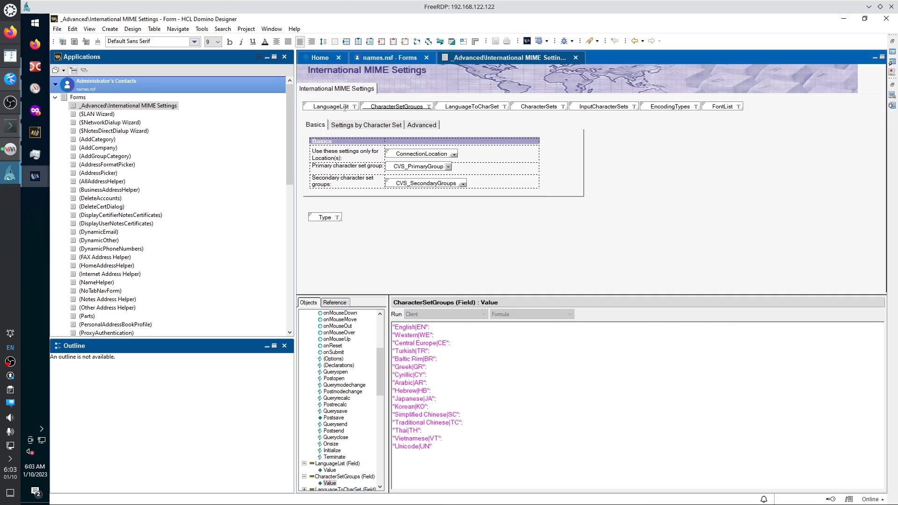
View the LanguageList, LanguageToCharSet, CharacterSets, InputCharacterSets, EncodingTypes and FontList value formulas.
click(331, 107)
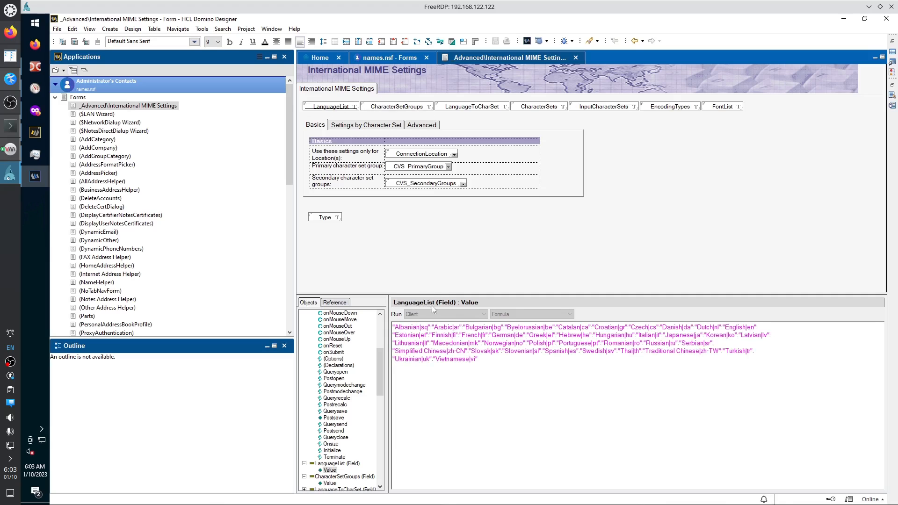
click(453, 106)
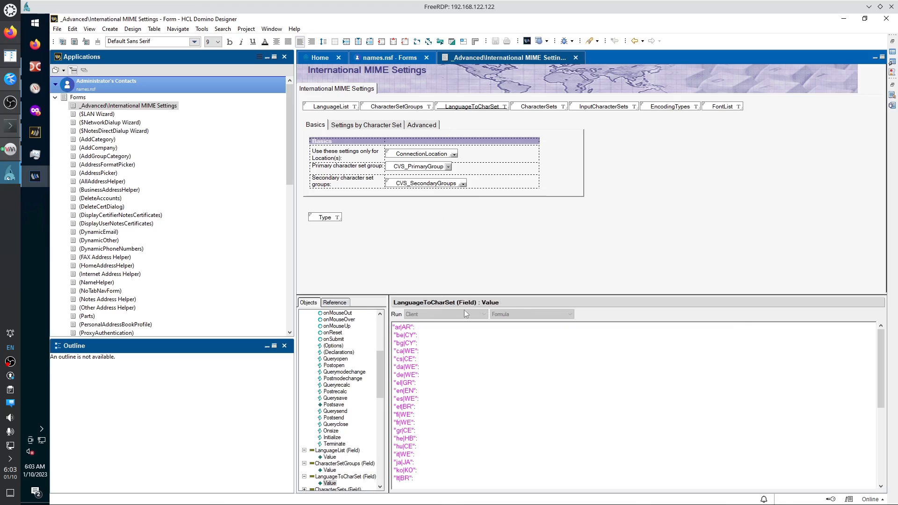
click(533, 111)
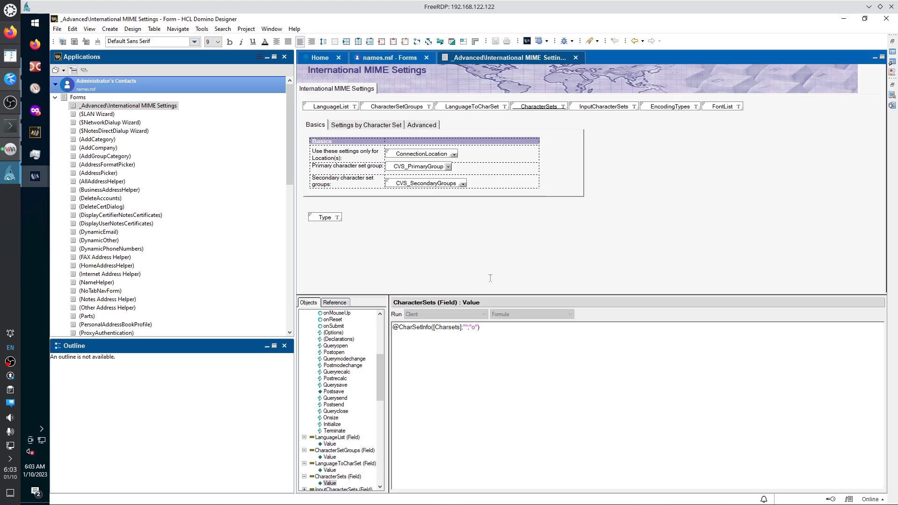
click(602, 108)
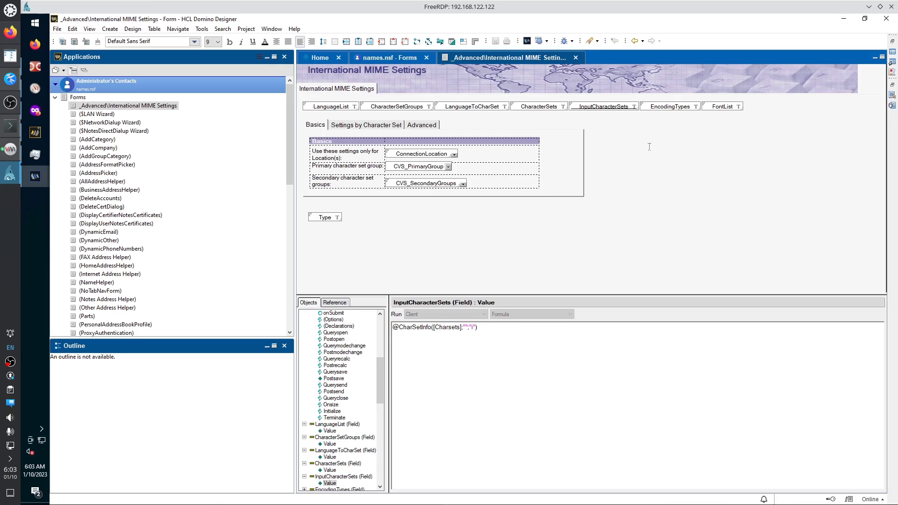
click(670, 107)
click(716, 107)
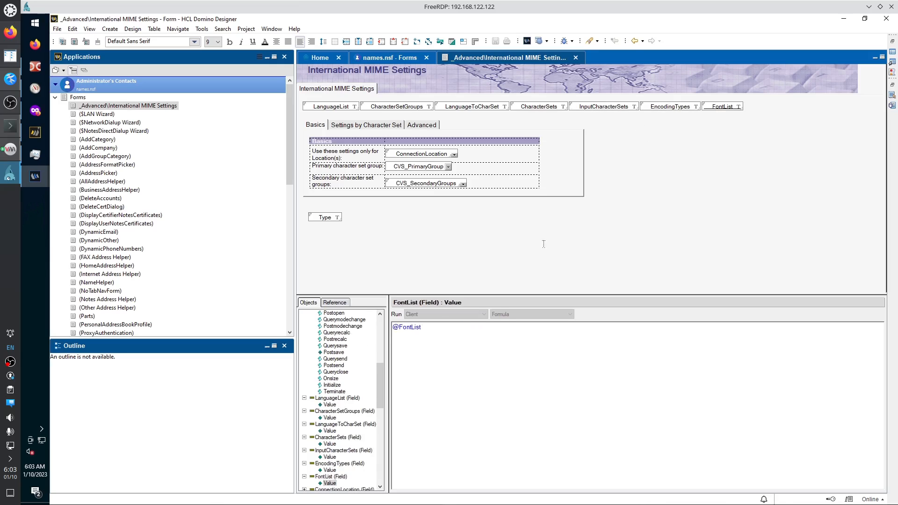
Check default values of CVS_PrimaryGroup ("EN"), ConnectionLocation and CVS_SecondaryGroups, then return to LanguageList.
click(424, 167)
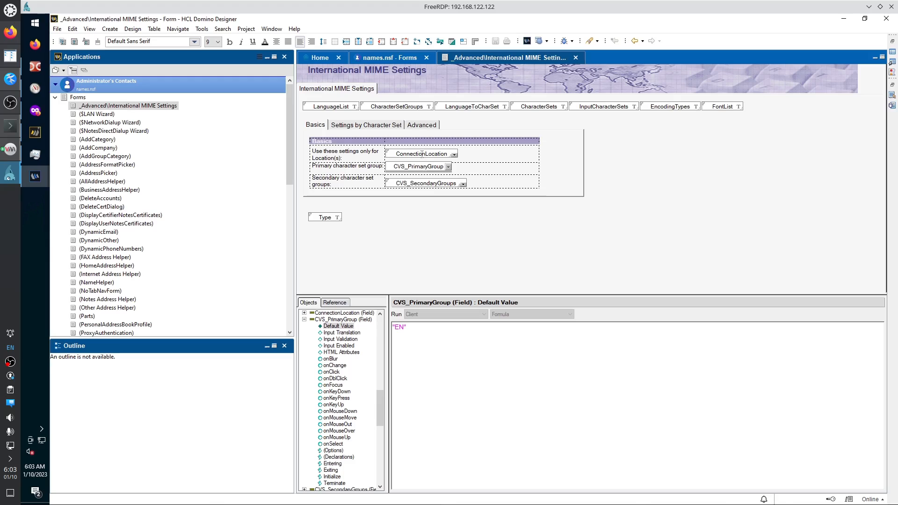
click(422, 154)
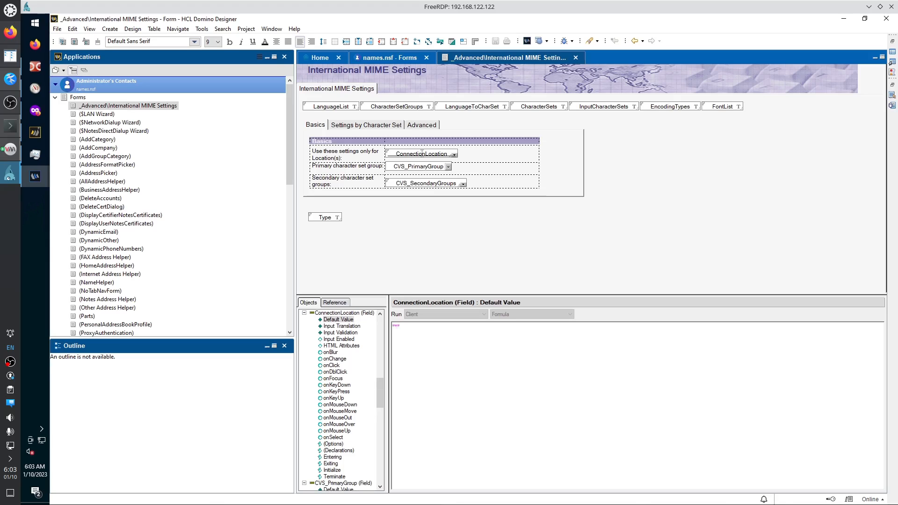
click(411, 183)
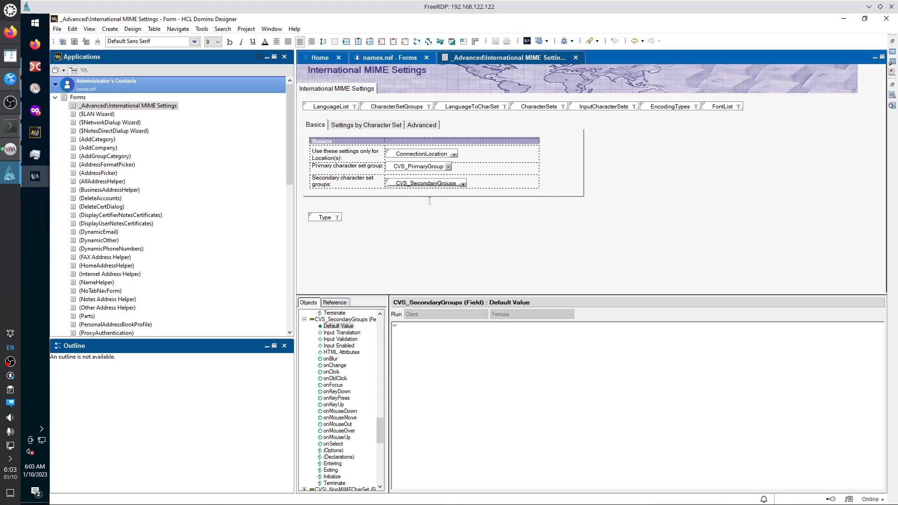
click(349, 107)
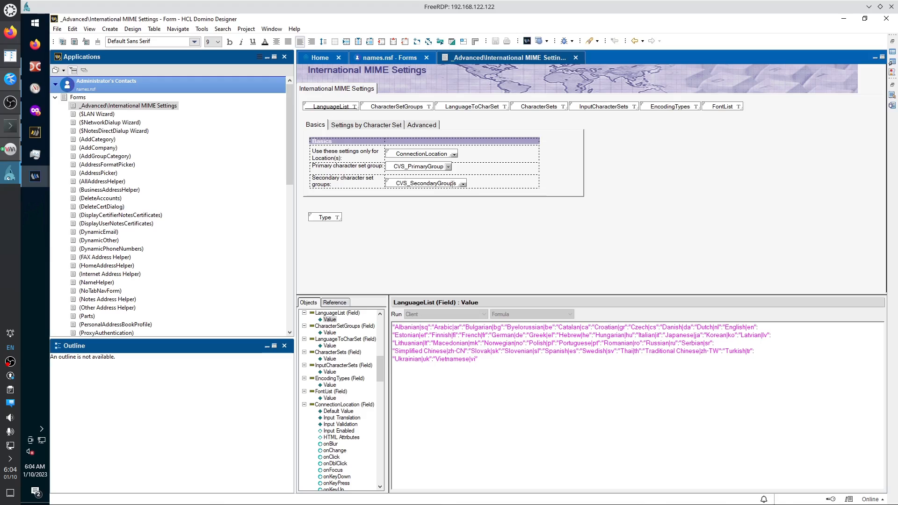
click(320, 151)
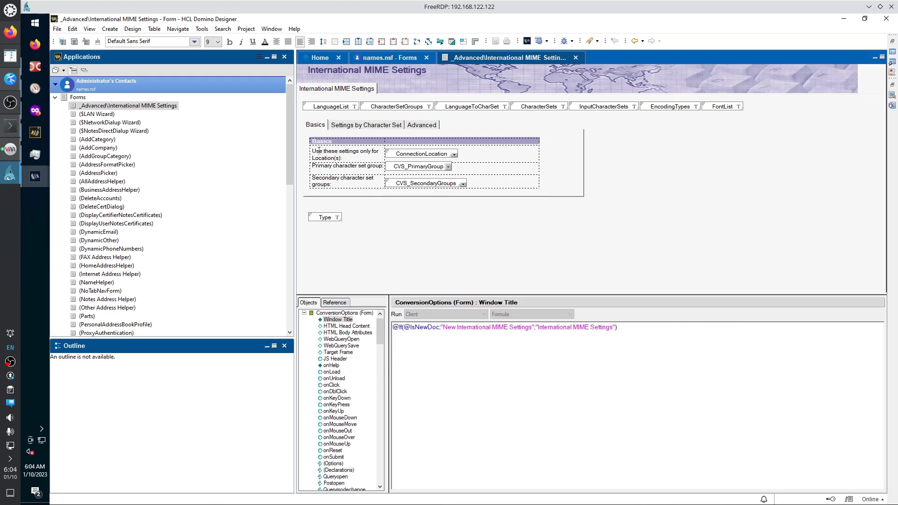
drag(312, 150, 343, 158)
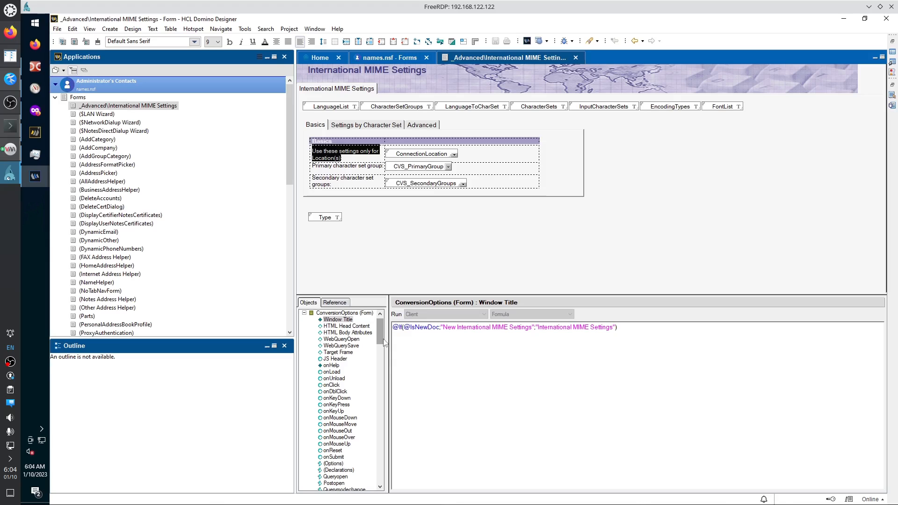
click(454, 154)
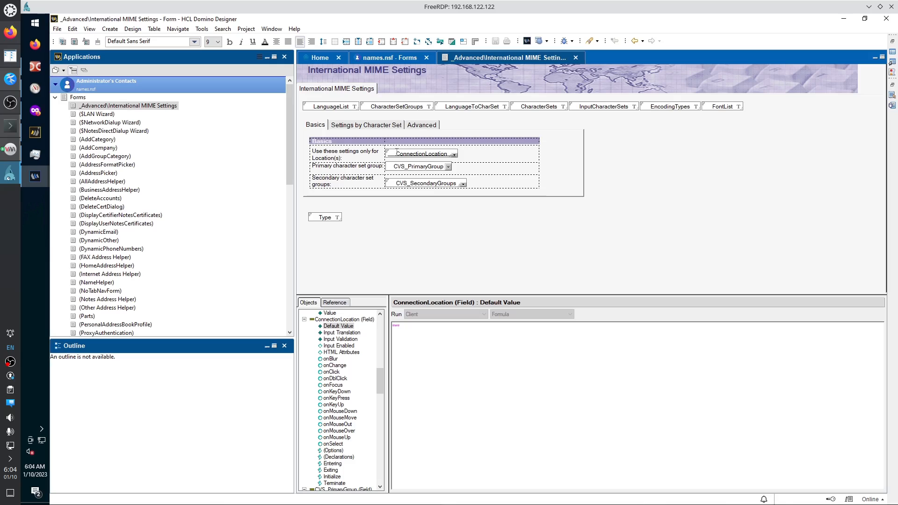
click(339, 106)
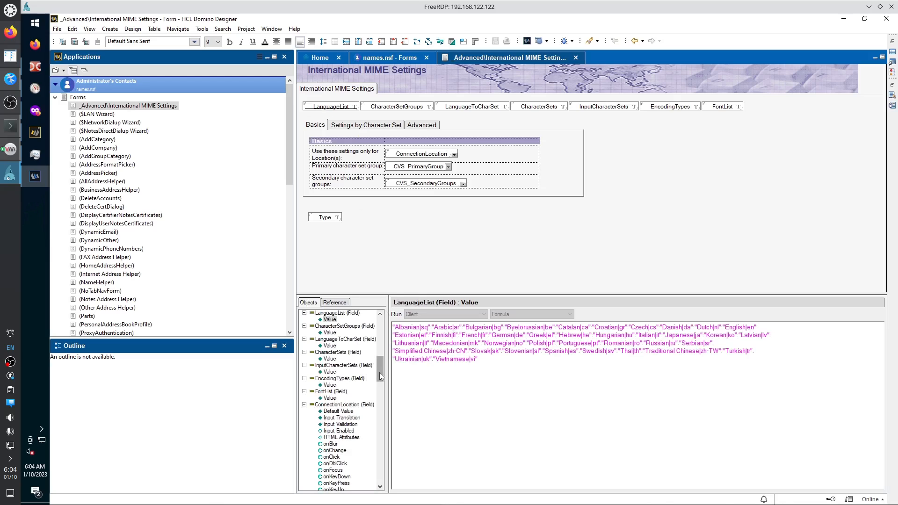
click(330, 320)
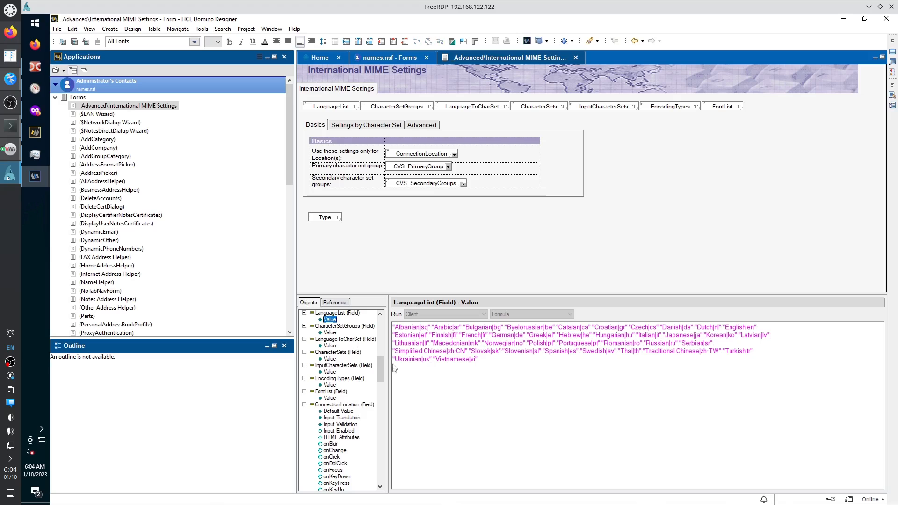
click(340, 412)
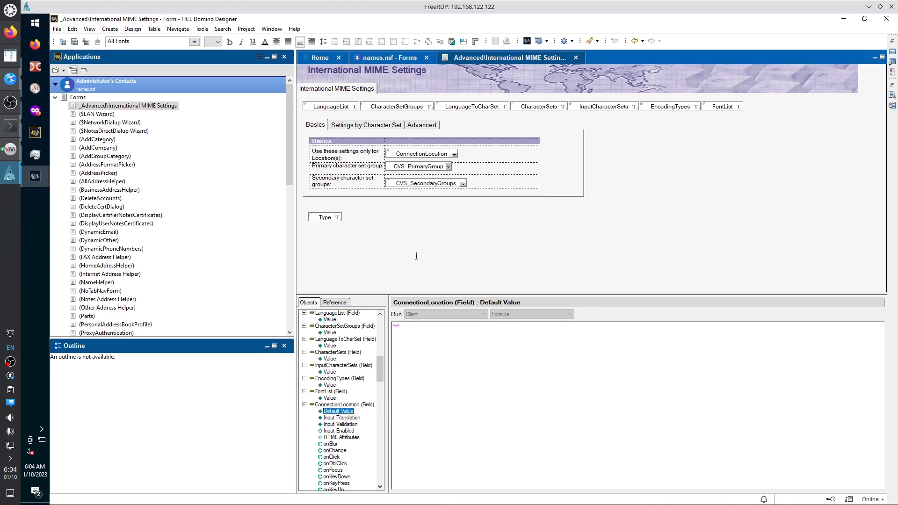
click(410, 153)
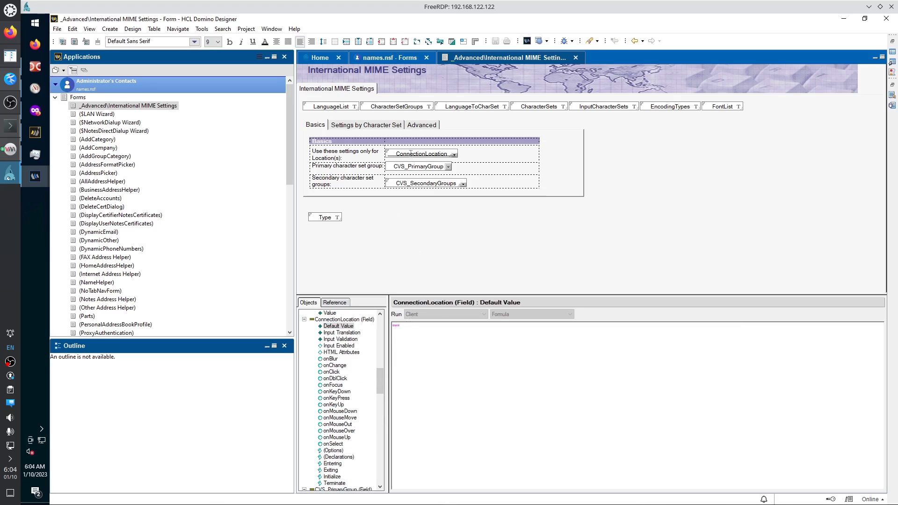
click(417, 166)
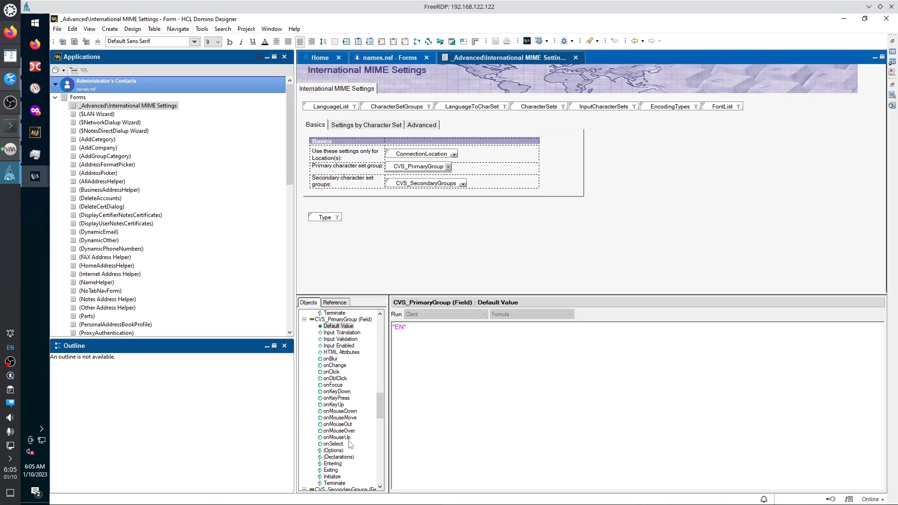
mouse_move(380, 405)
mouse_down()
mouse_move(380, 430)
mouse_move(380, 399)
mouse_up()
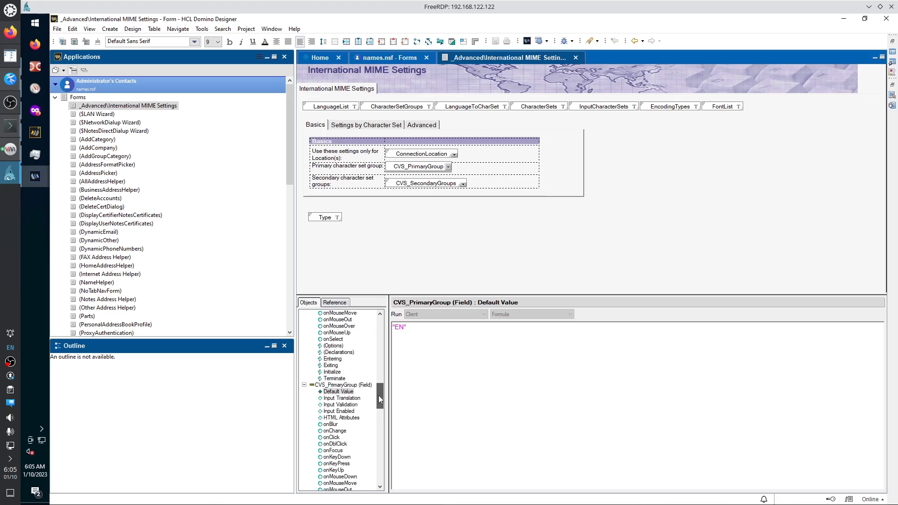
click(345, 398)
click(337, 411)
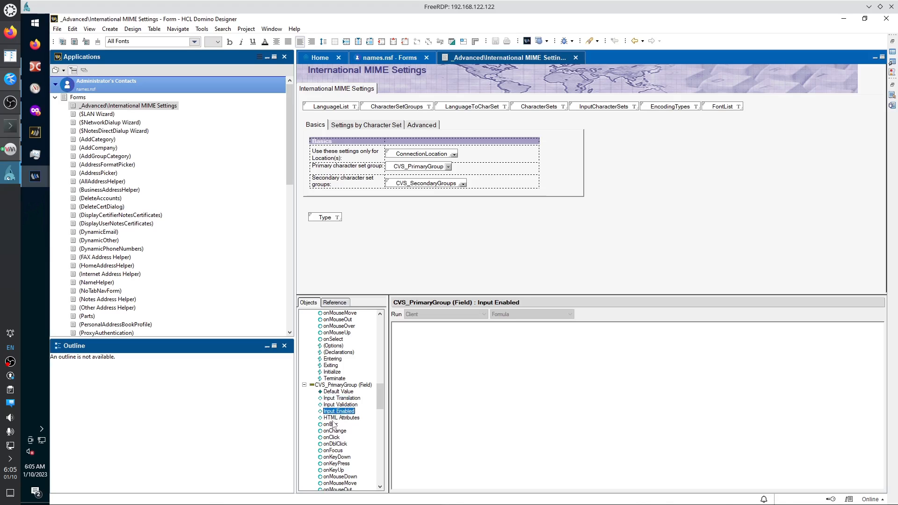
click(334, 419)
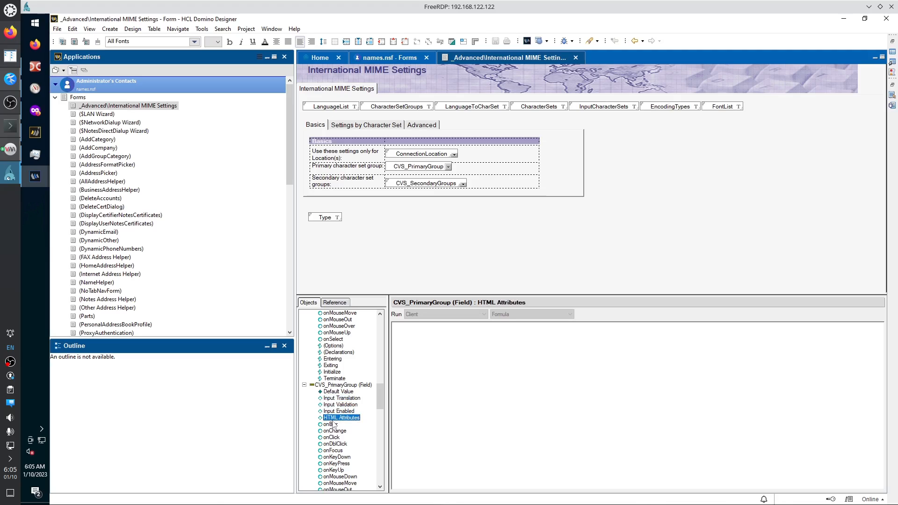
click(345, 393)
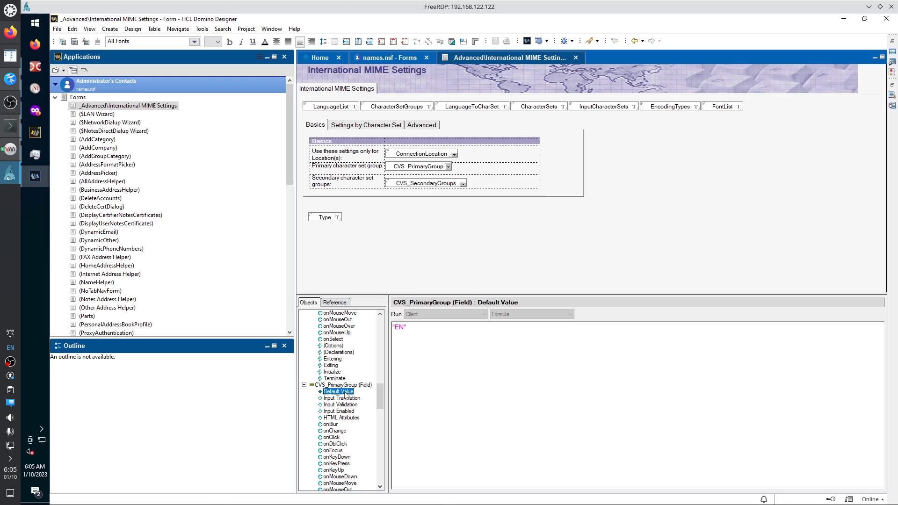
click(346, 398)
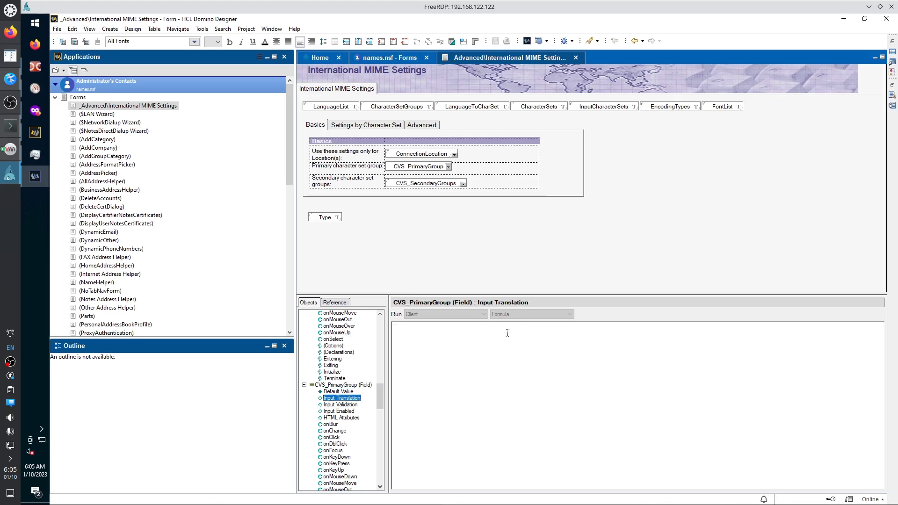
click(530, 313)
click(341, 107)
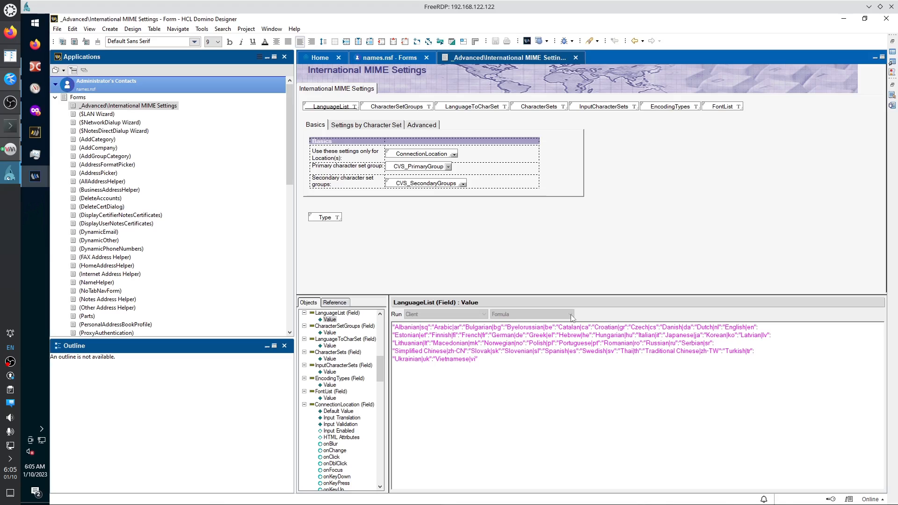
In the Objects tab, view Value formulas from CharacterSetGroups through FontList, then ConnectionLocation's empty default.
click(329, 332)
click(330, 346)
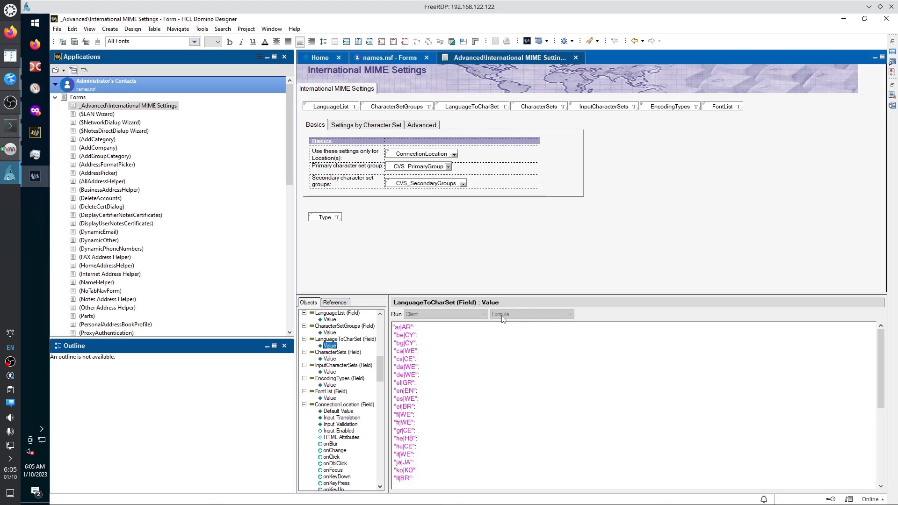
click(330, 359)
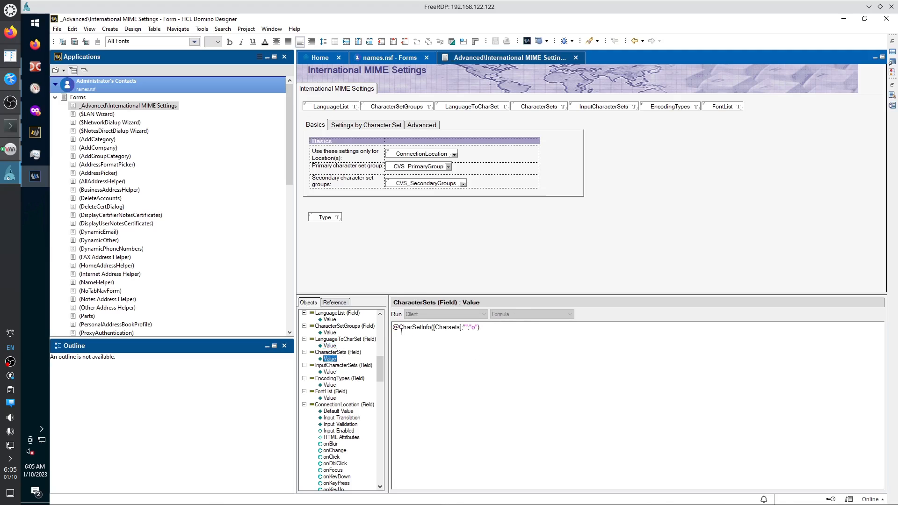
click(330, 372)
click(330, 386)
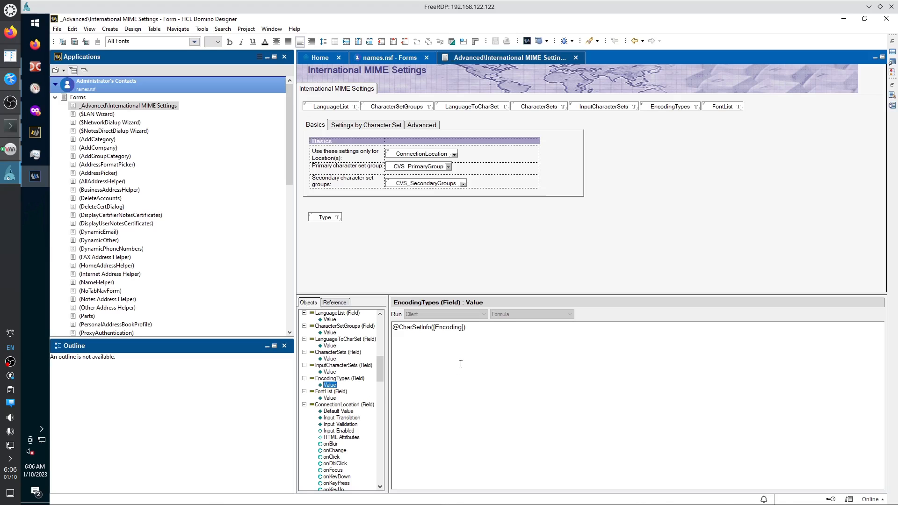
click(330, 399)
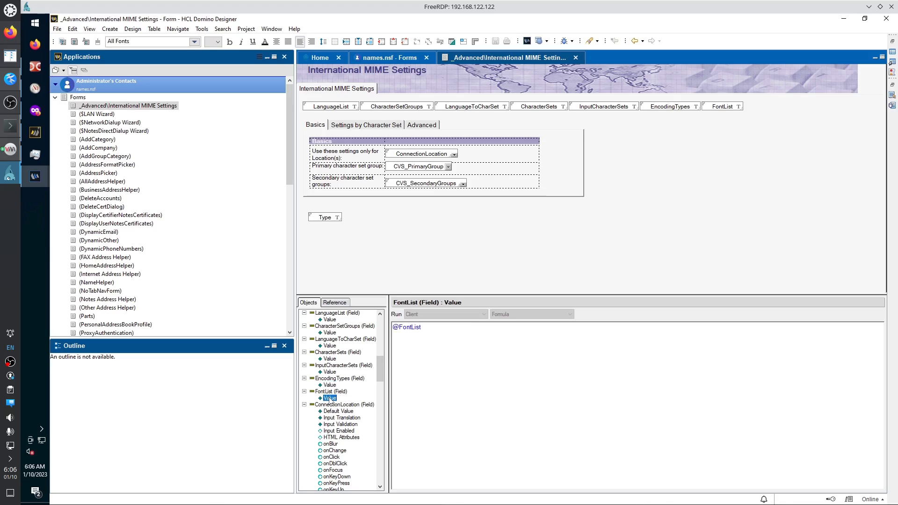
click(333, 412)
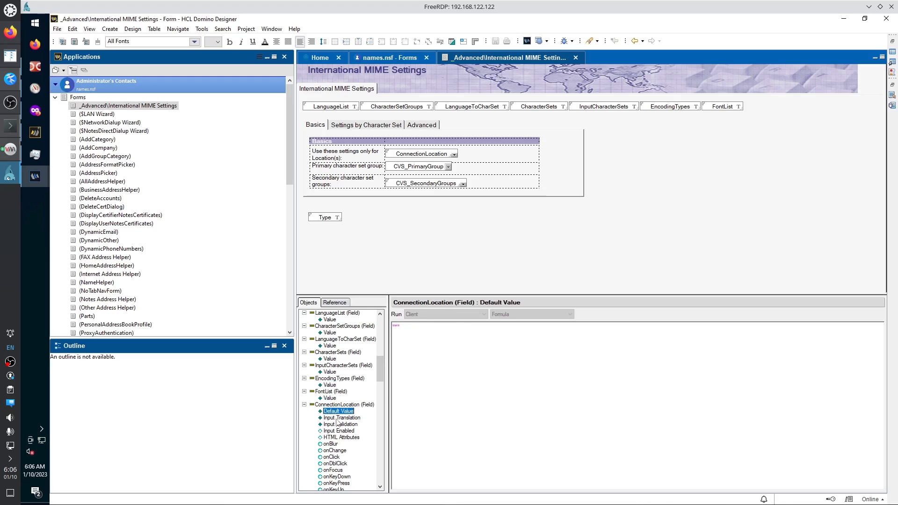
Review ConnectionLocation's Input Translation, Validation, Enabled and HTML Attributes, then its onBlur Run options.
click(338, 418)
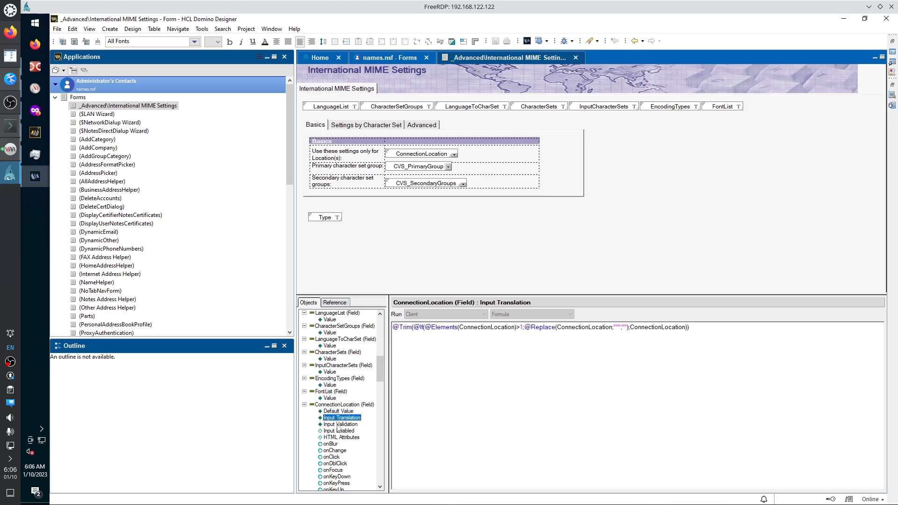
click(338, 425)
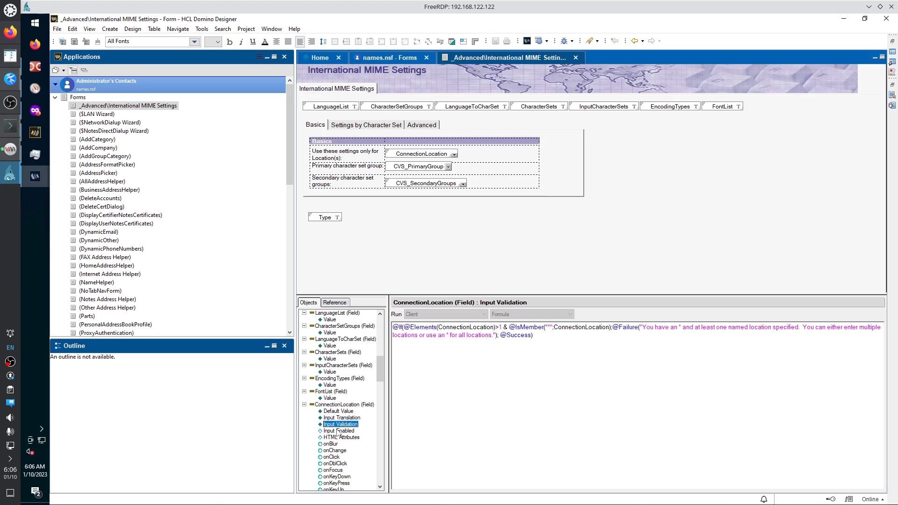
click(338, 432)
click(338, 438)
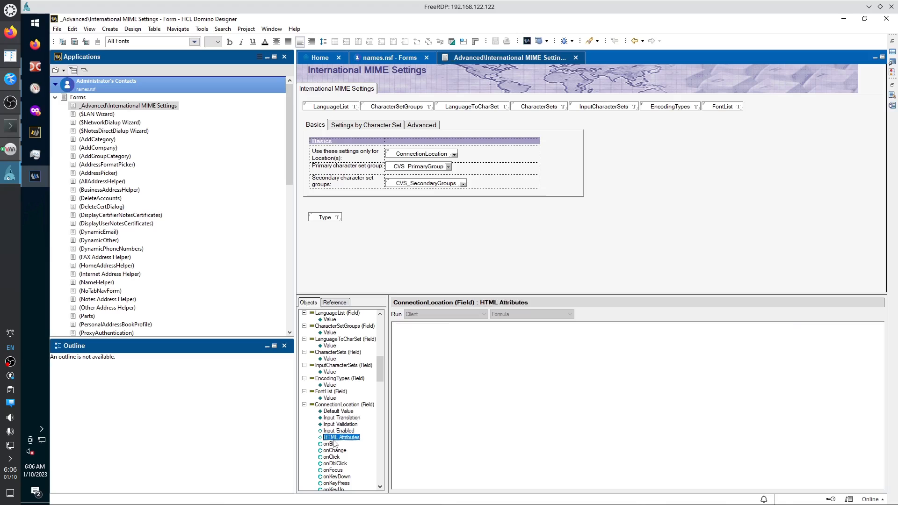
click(331, 444)
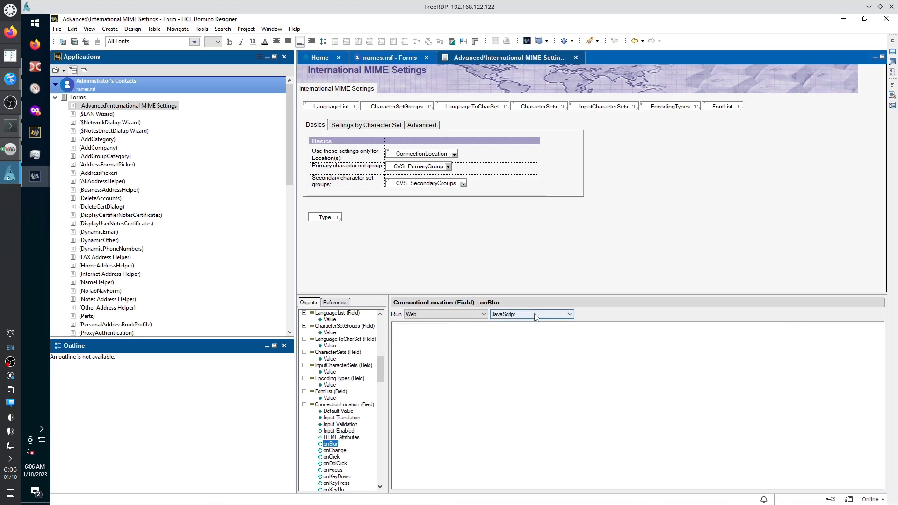
click(485, 316)
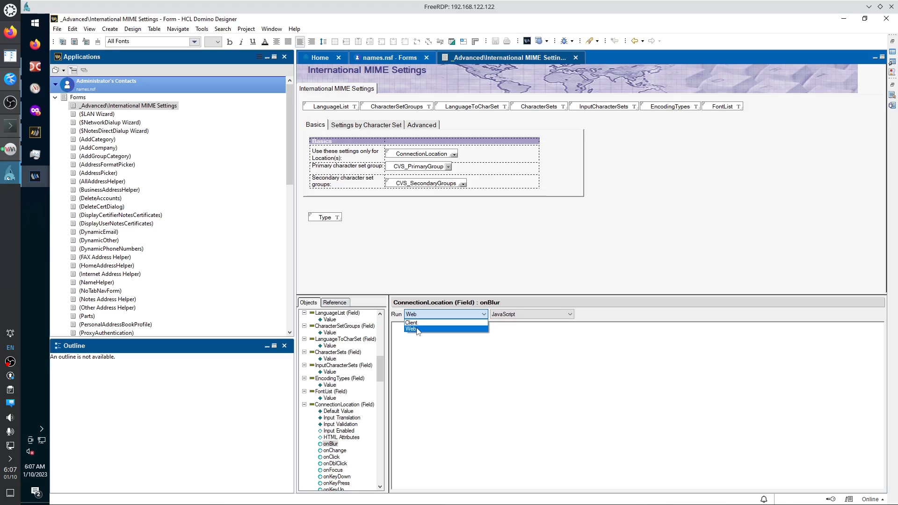
Set ConnectionLocation's onBlur event to run on Client, keeping JavaScript as the language.
click(412, 329)
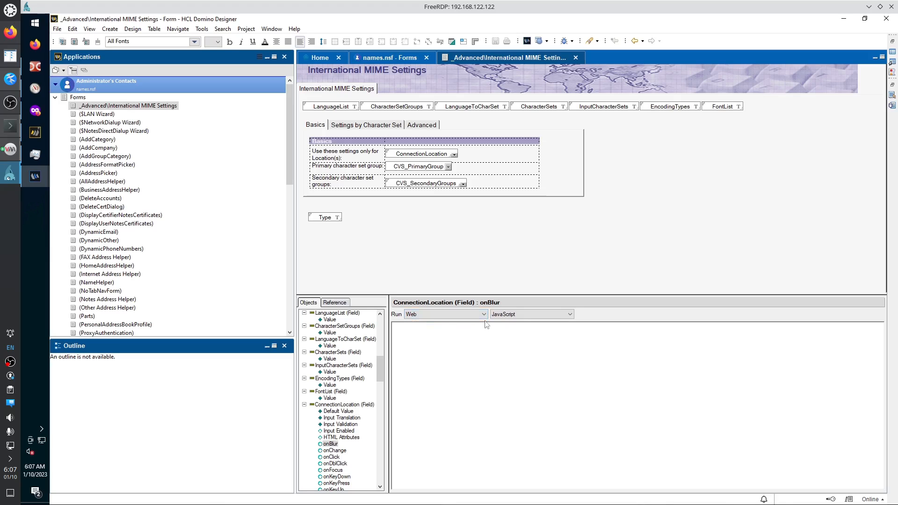
click(517, 314)
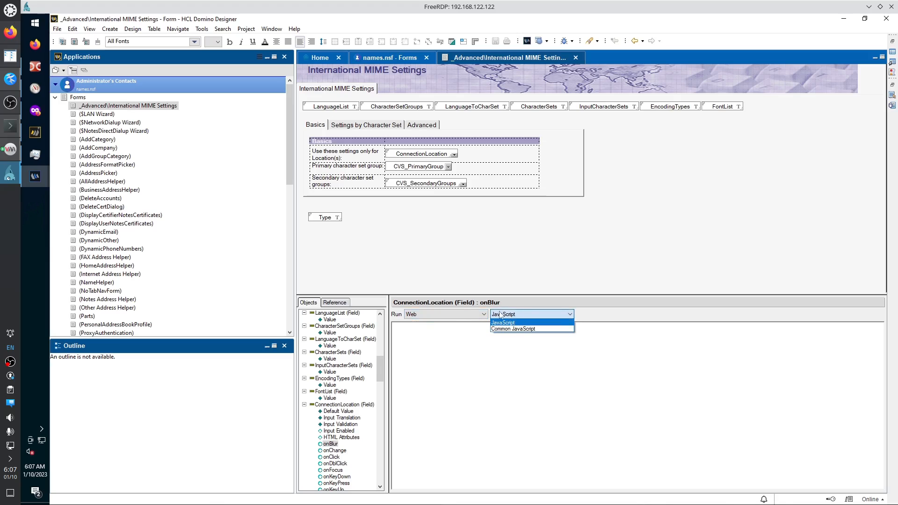
click(468, 311)
click(463, 312)
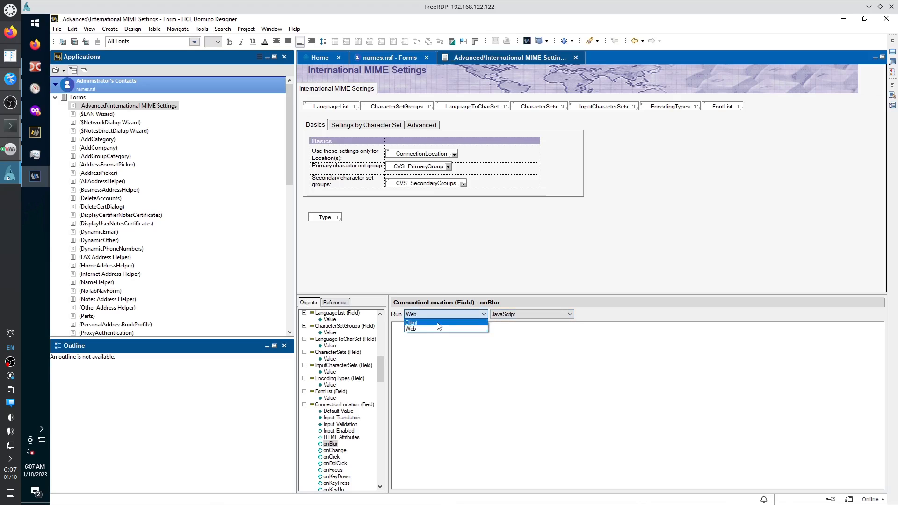
click(440, 323)
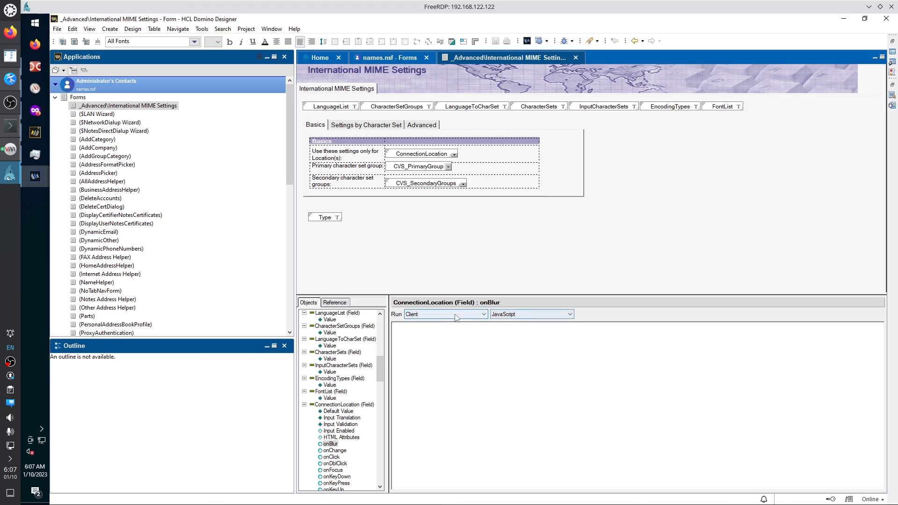
click(508, 316)
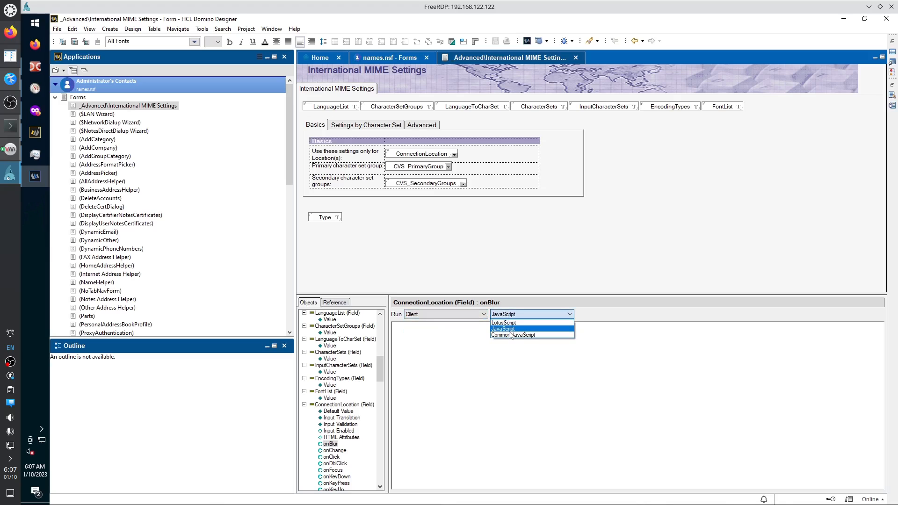
click(457, 337)
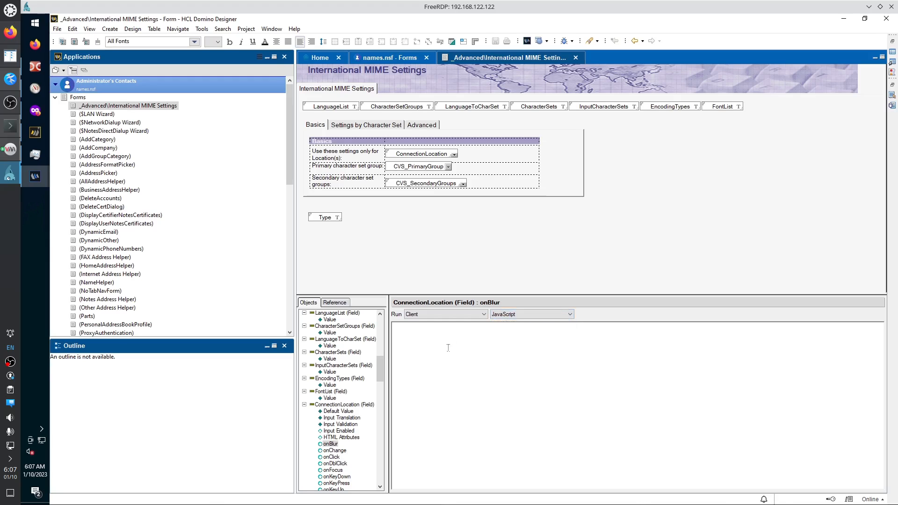
Make the onChange event run on Client, then check onDblClick and leave onFocus on Web.
click(335, 451)
click(448, 318)
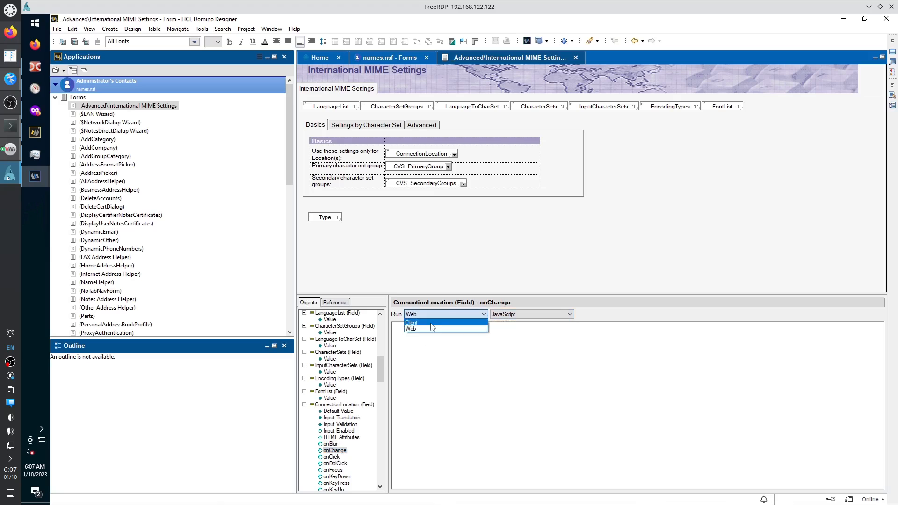
click(413, 323)
click(335, 464)
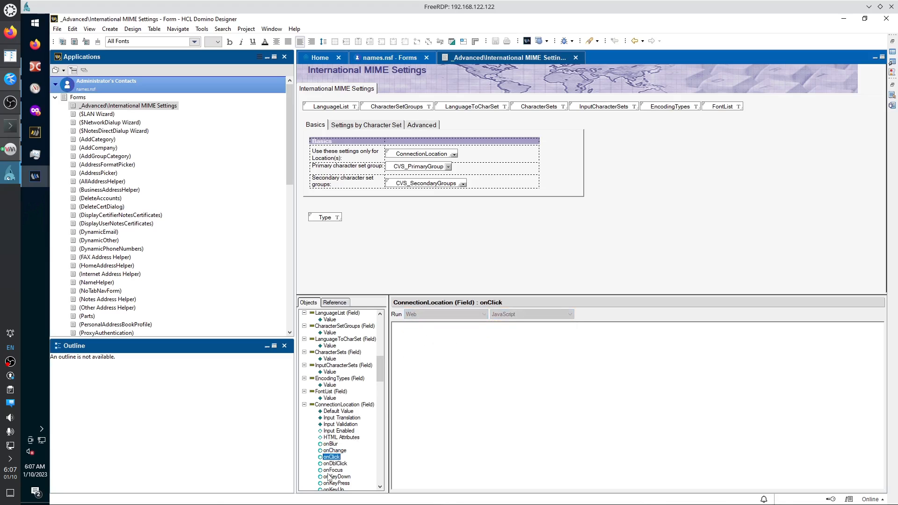
click(333, 471)
click(423, 318)
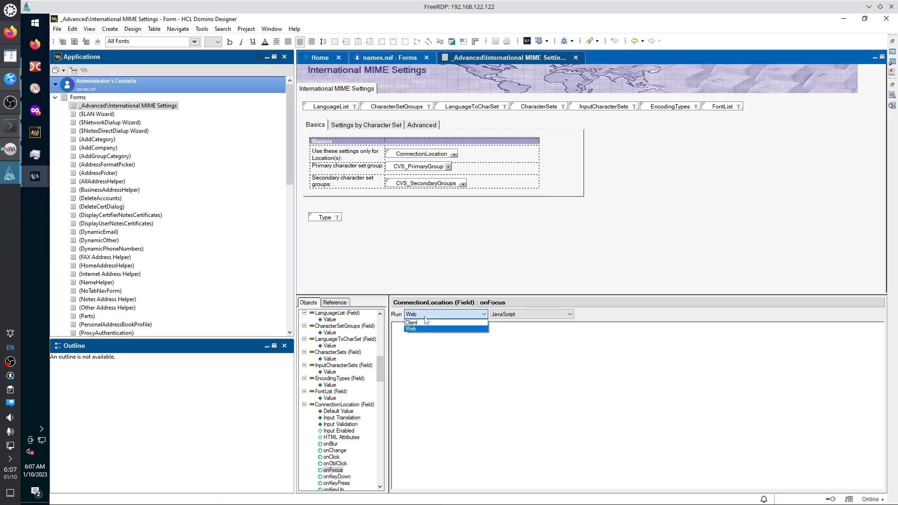
click(422, 318)
Review ConnectionLocation's Default Value, Input Translation and Input Validation, then CVS_PrimaryGroup's Default Value.
click(349, 412)
click(345, 418)
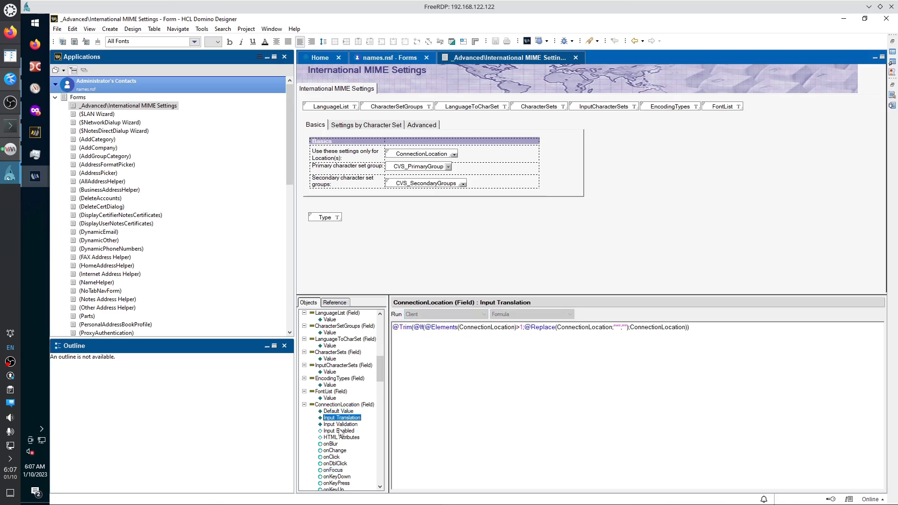
click(341, 425)
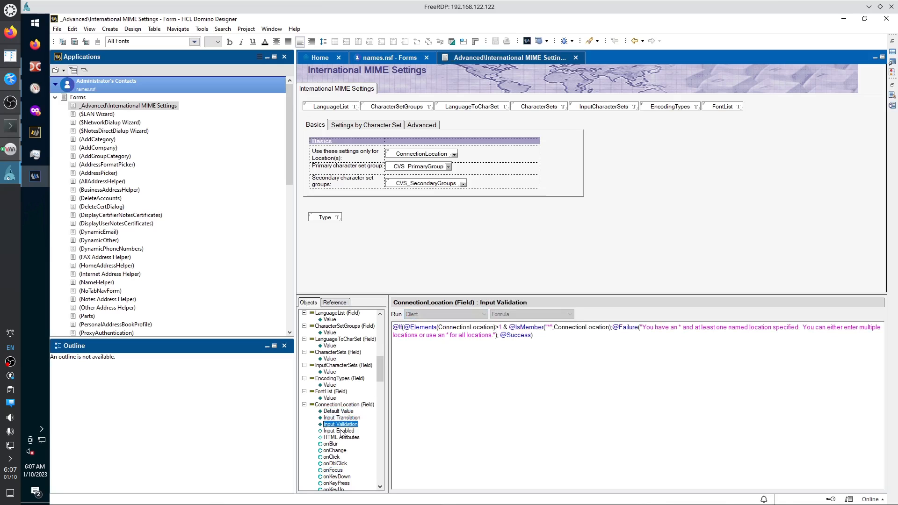
drag(394, 327, 552, 342)
click(494, 389)
drag(378, 371, 377, 398)
click(346, 392)
Step through CVS_PrimaryGroup's events and its Exiting, Initialize, Terminate and Entering scripts.
click(336, 398)
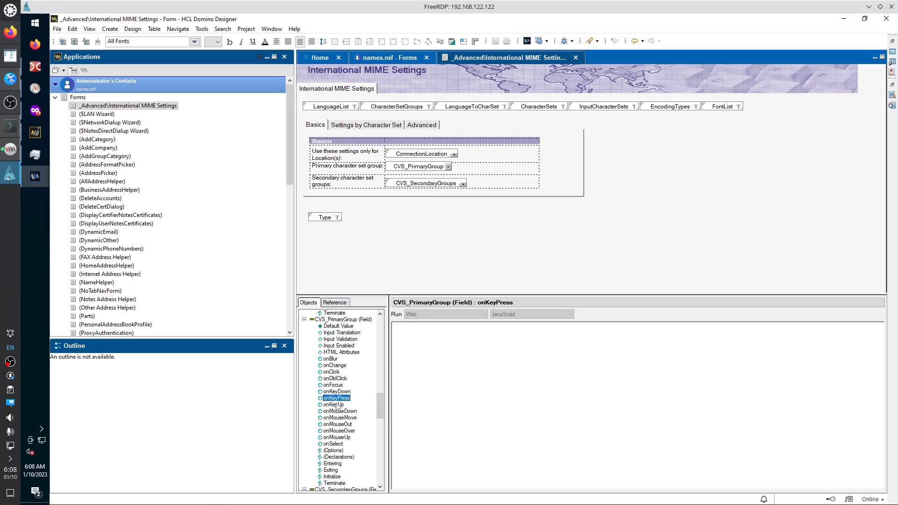
click(339, 411)
click(331, 359)
click(342, 332)
scroll(349, 417, down, 1)
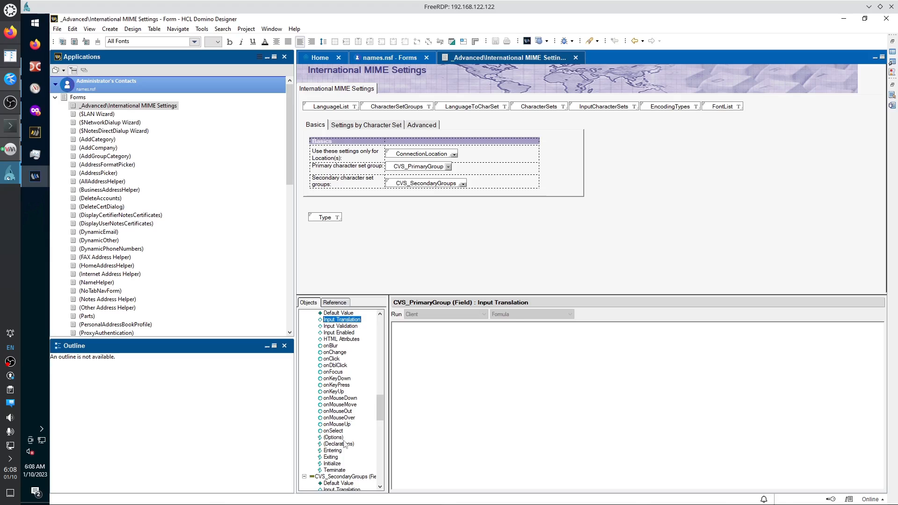
click(336, 456)
click(333, 465)
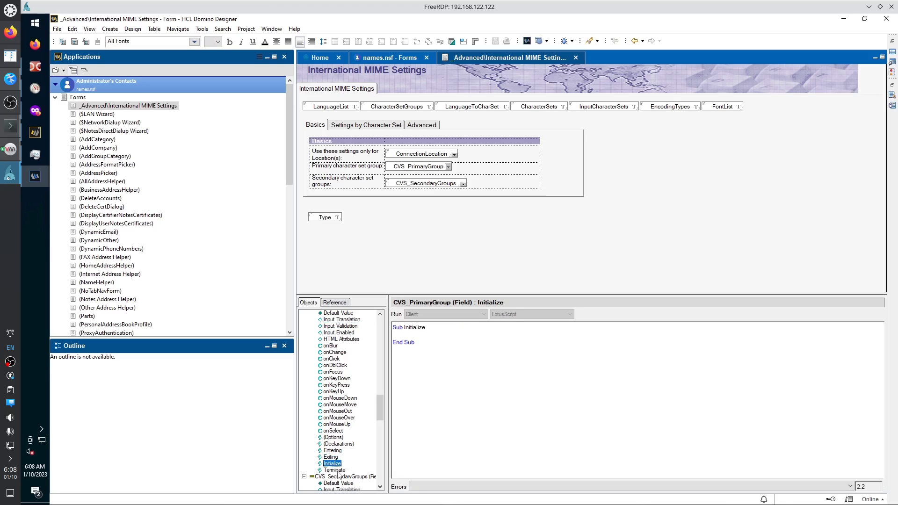
click(339, 472)
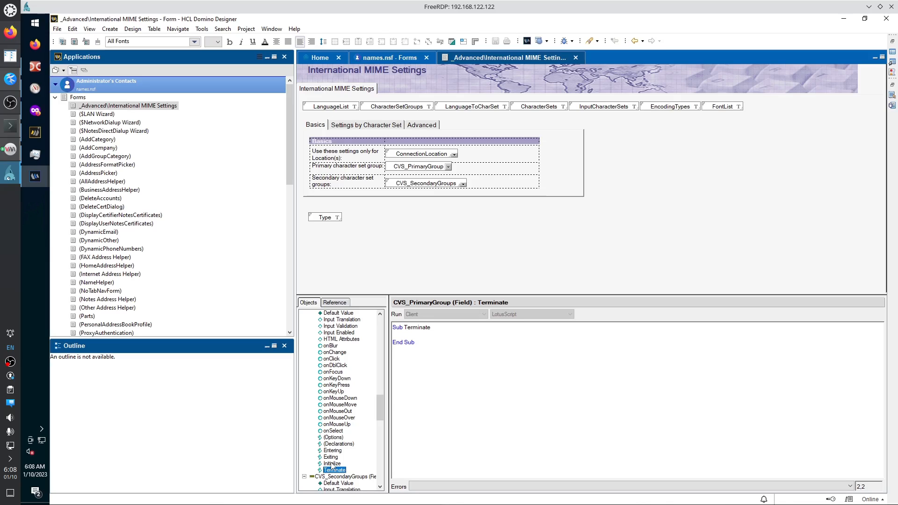
click(332, 464)
click(333, 458)
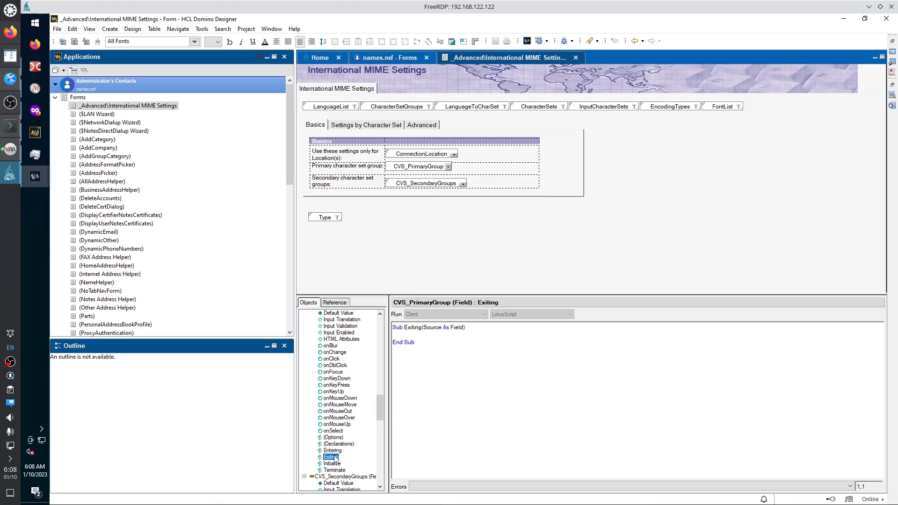
click(335, 451)
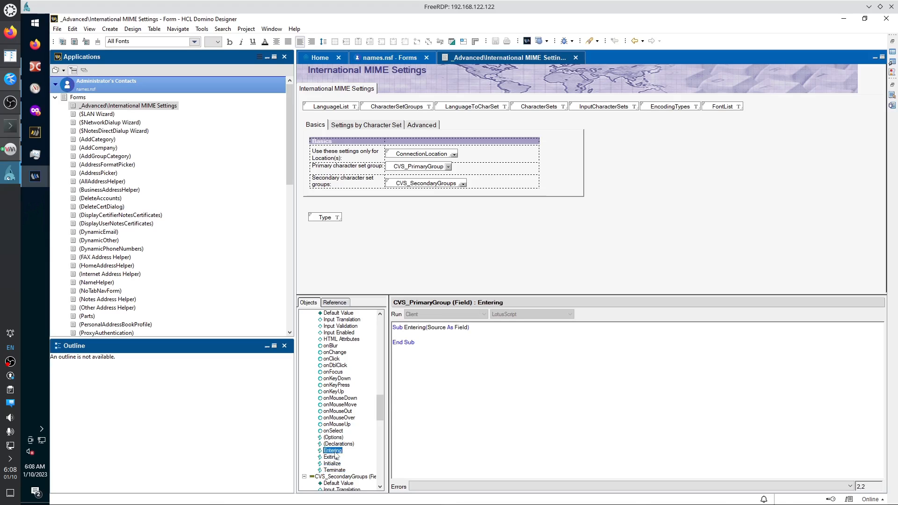
click(333, 458)
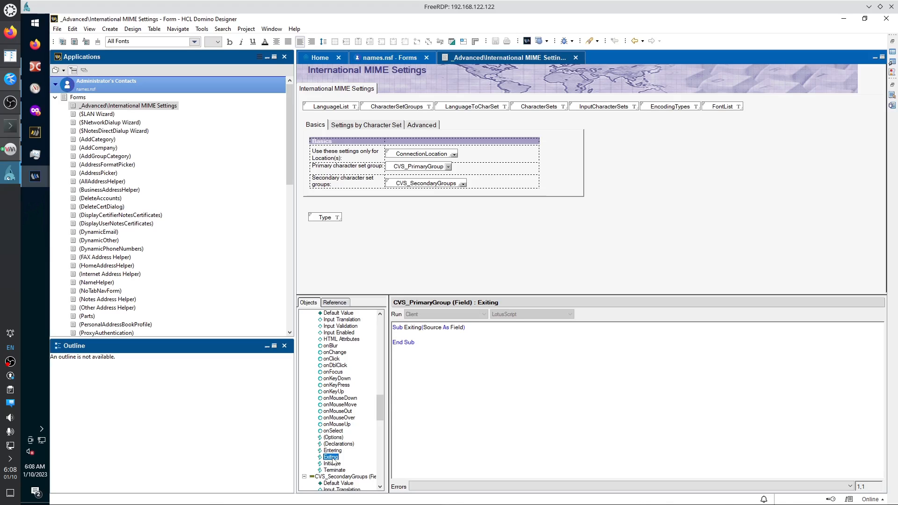
Inspect the Sub Exiting(Source As Field) declaration by selecting its words.
drag(423, 328, 465, 332)
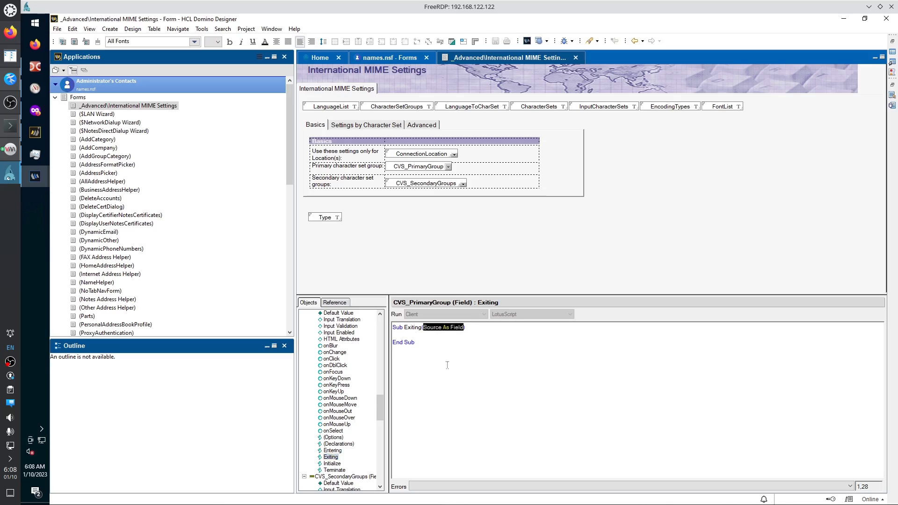
click(411, 327)
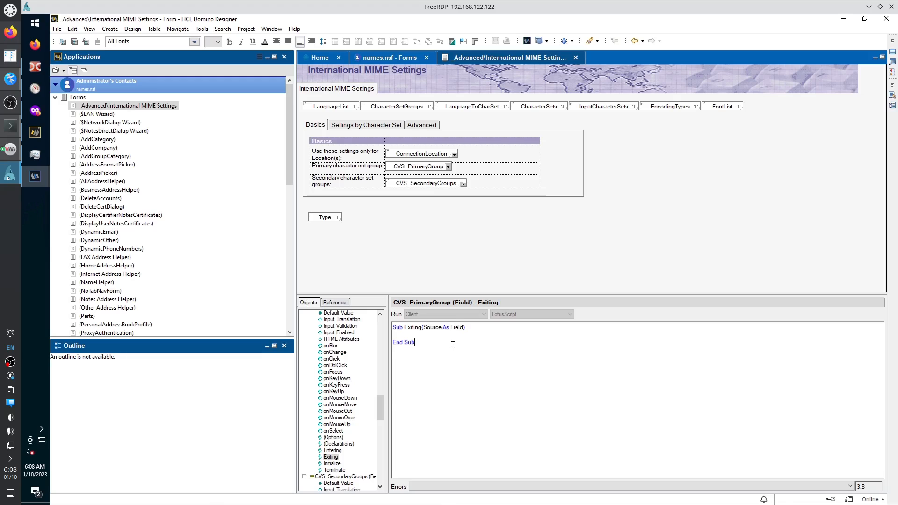
double_click(411, 327)
click(399, 334)
drag(466, 327, 391, 327)
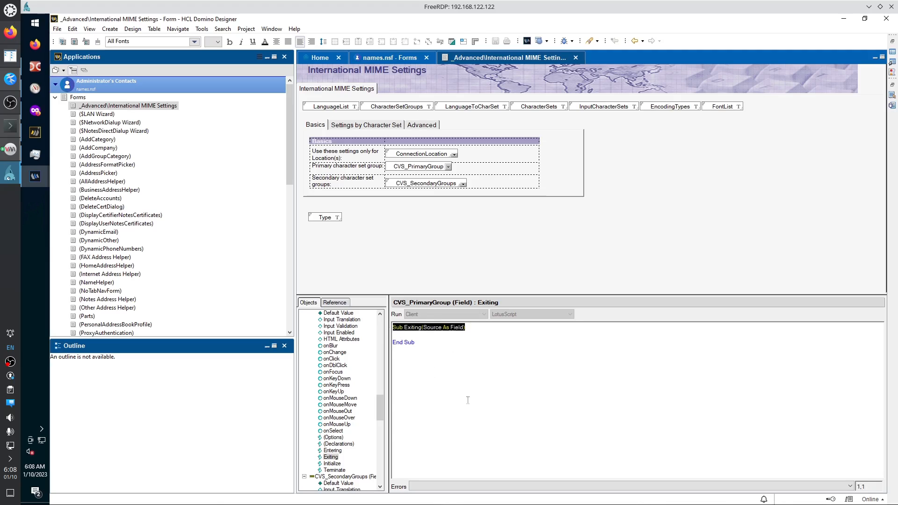
double_click(457, 327)
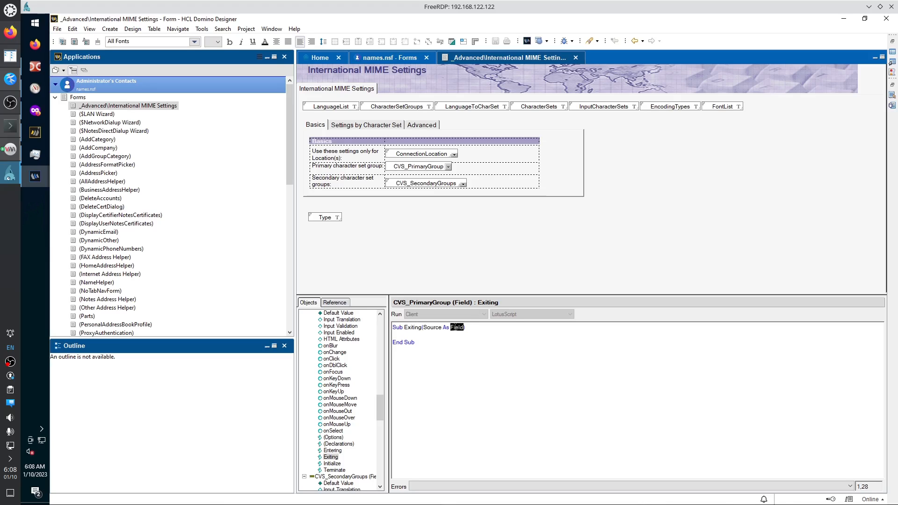
double_click(429, 327)
View the Initialize, Terminate, (Declarations) and onMouseUp scripts.
scroll(333, 463, up, 1)
click(332, 471)
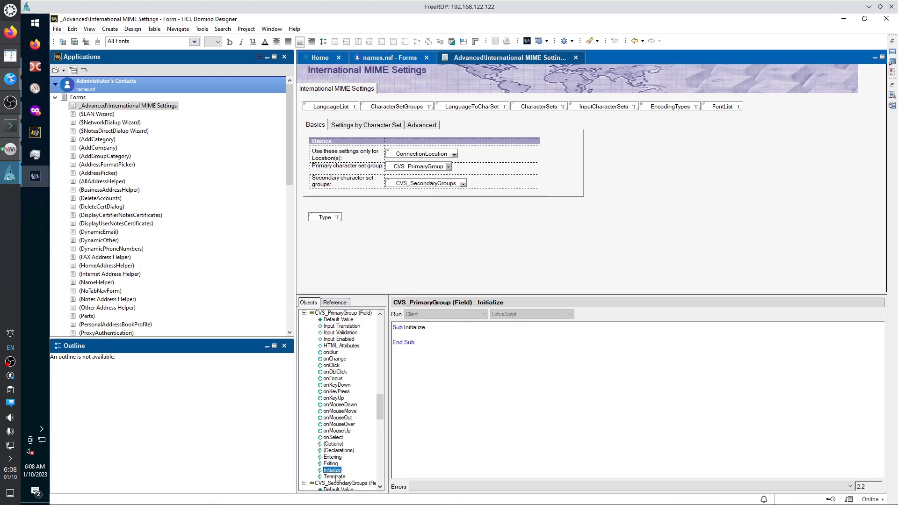
click(335, 477)
click(338, 450)
click(337, 431)
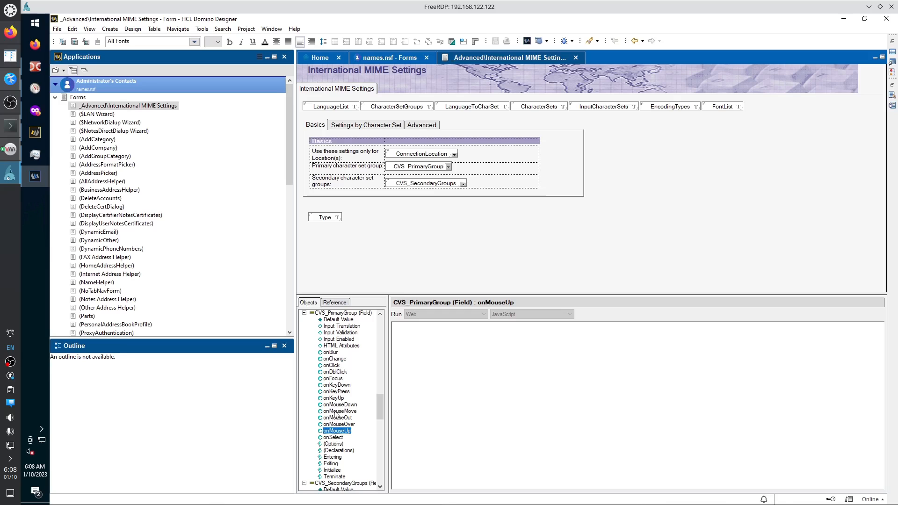
Check CVS_SecondaryGroups' formulas and events, then open the ($LAN Wizard) form past the warning.
scroll(343, 456, down, 5)
click(340, 457)
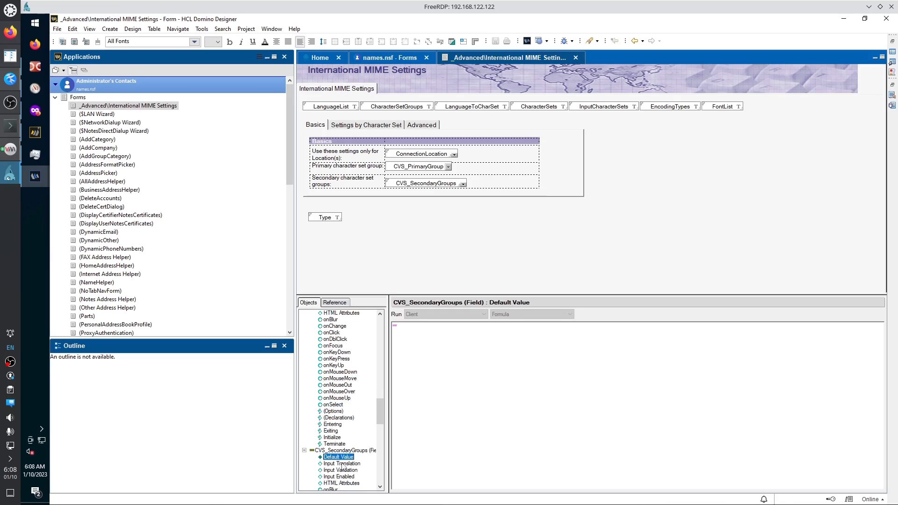
click(343, 470)
click(340, 477)
scroll(339, 474, down, 4)
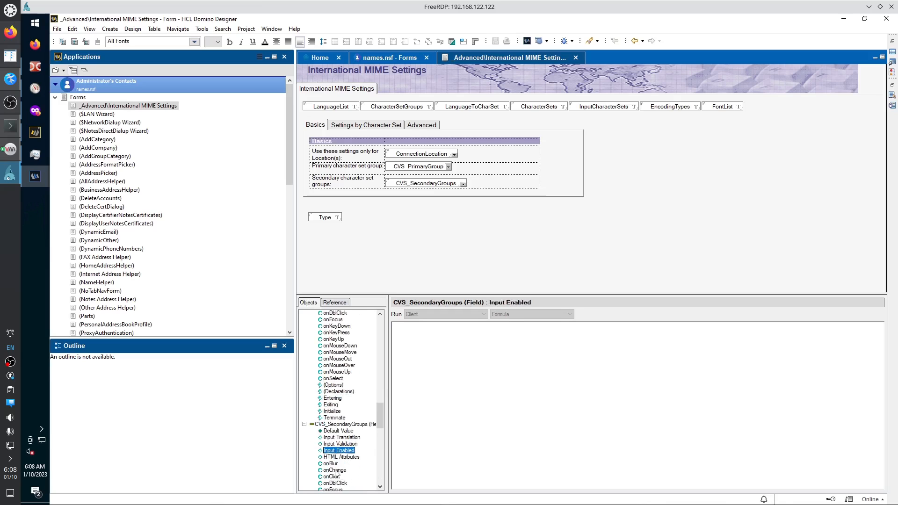
click(335, 470)
click(335, 483)
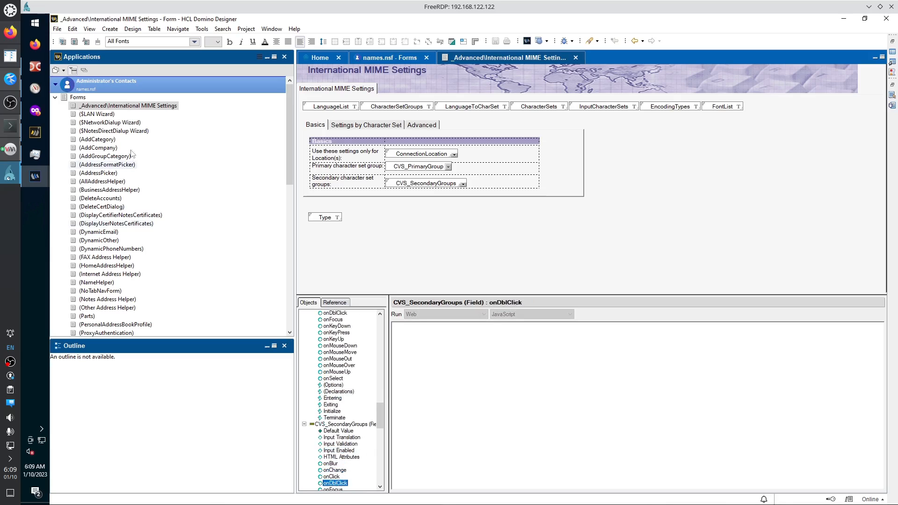
click(106, 114)
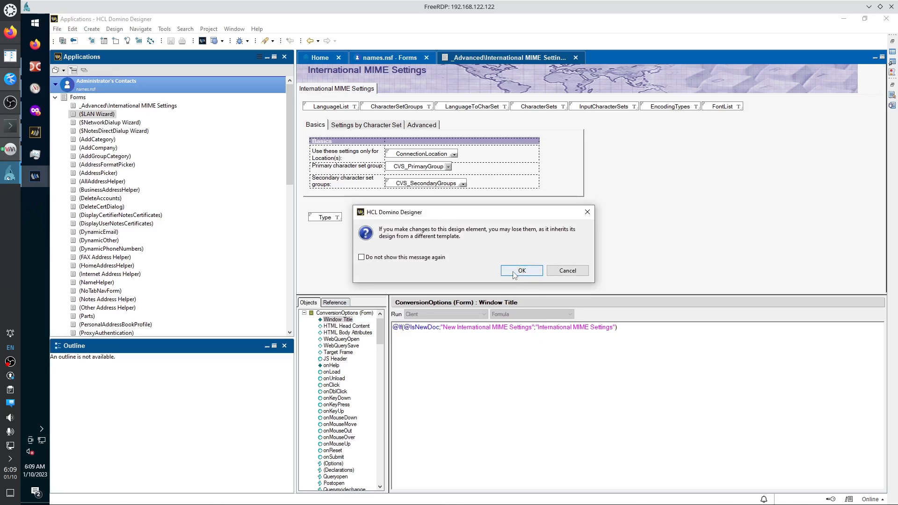
click(520, 271)
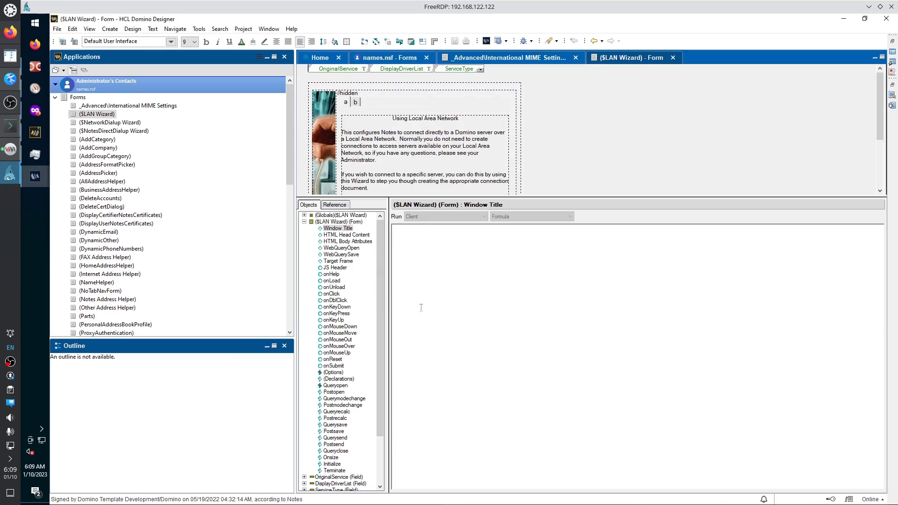
Flip the ($LAN Wizard) tabbed table to its server name, ports and hostname page.
scroll(551, 156, down, 4)
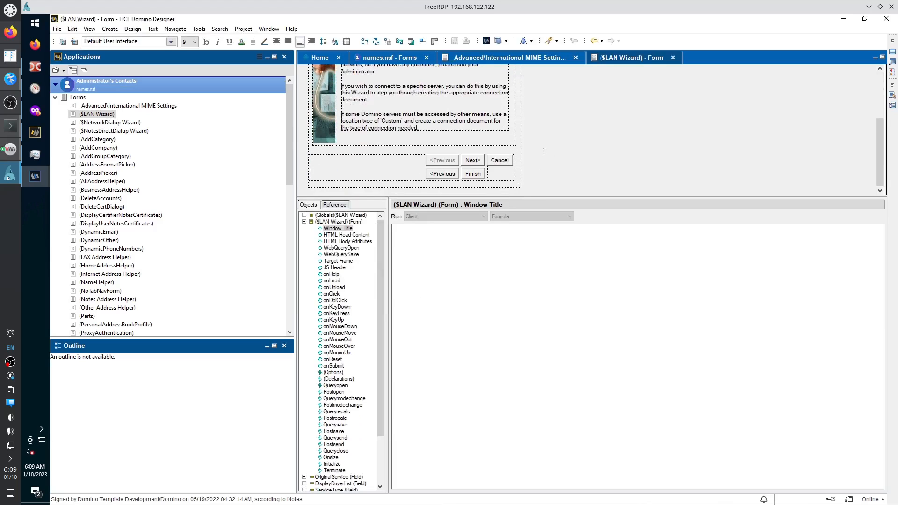
scroll(544, 152, up, 4)
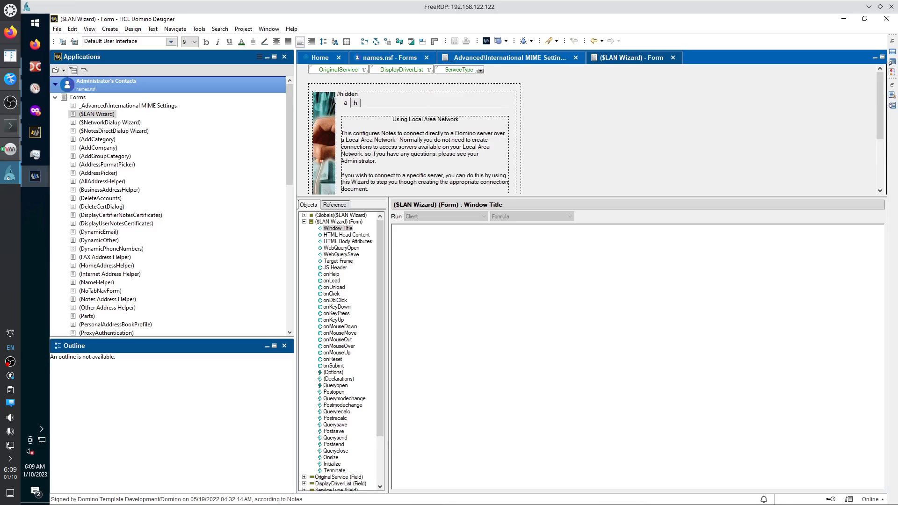
click(345, 103)
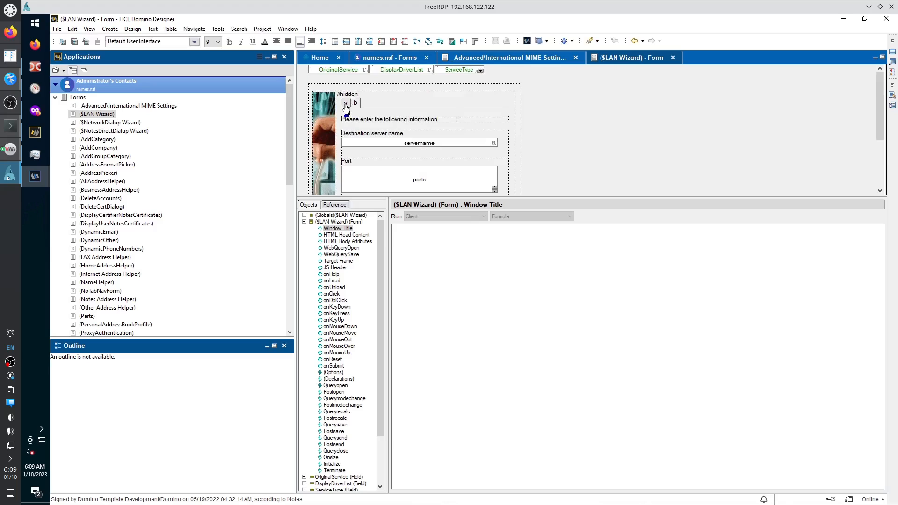
click(345, 104)
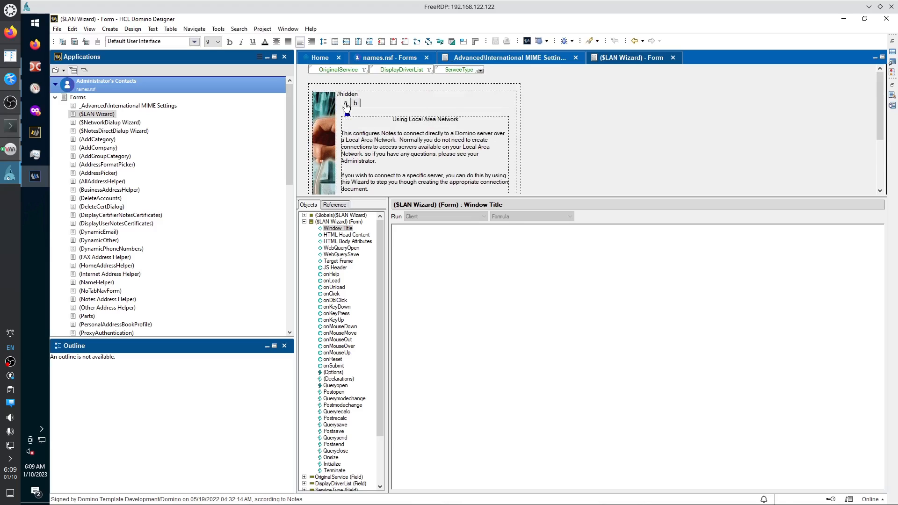
click(355, 104)
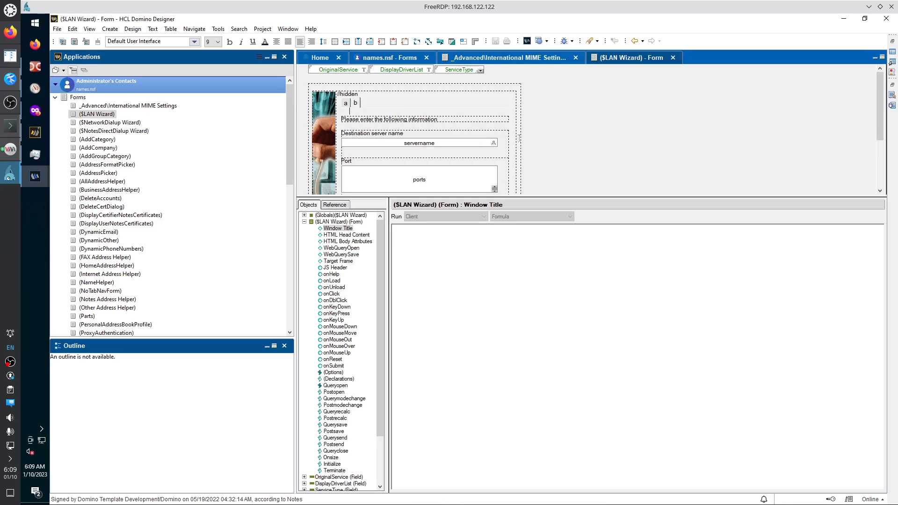
scroll(527, 172, down, 5)
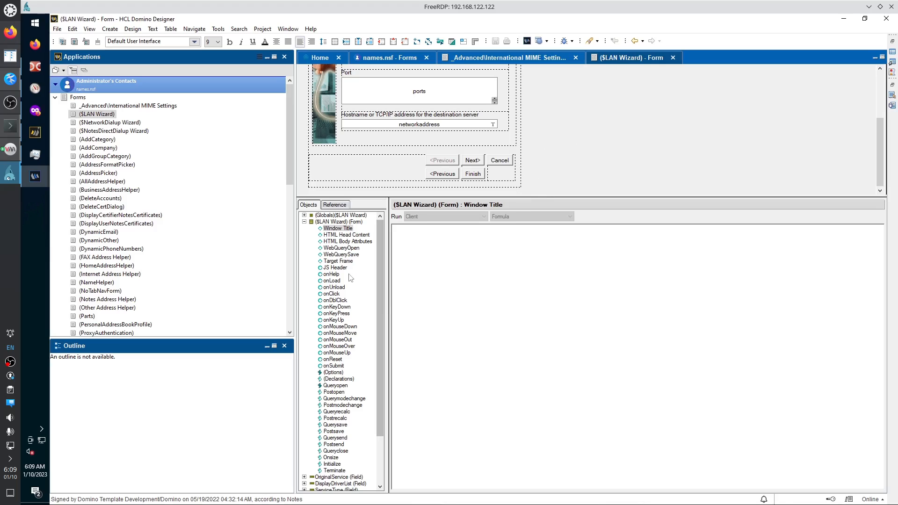
Step through the ($LAN Wizard) form's events, from HTML Head Content to Initialize and Terminate.
click(339, 235)
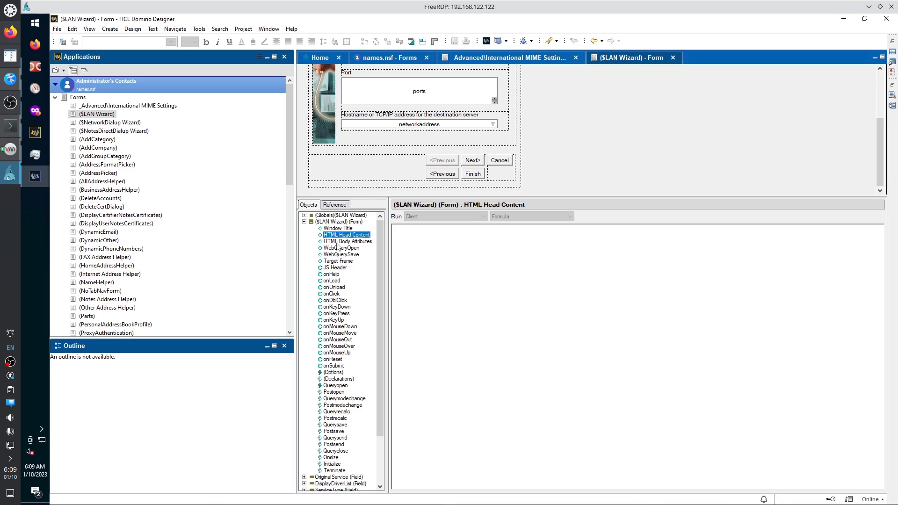
click(343, 242)
click(341, 249)
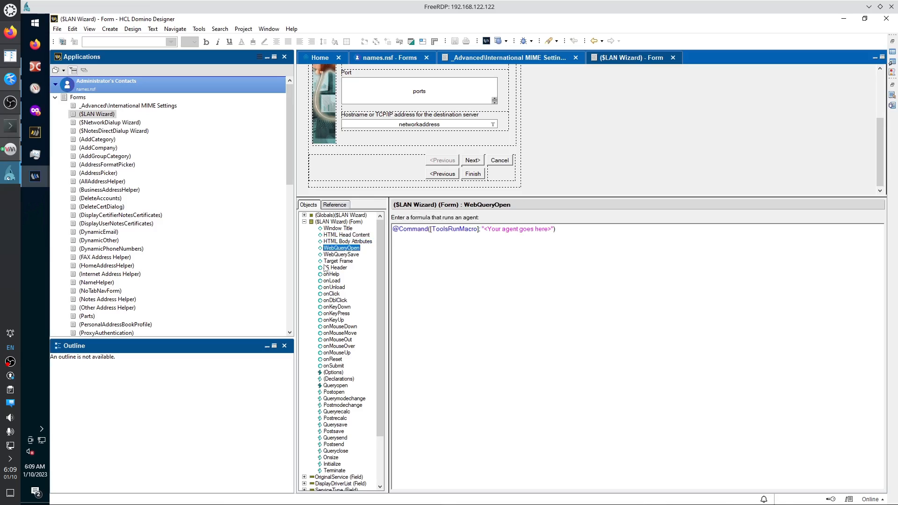
click(328, 269)
click(329, 294)
click(328, 328)
click(328, 347)
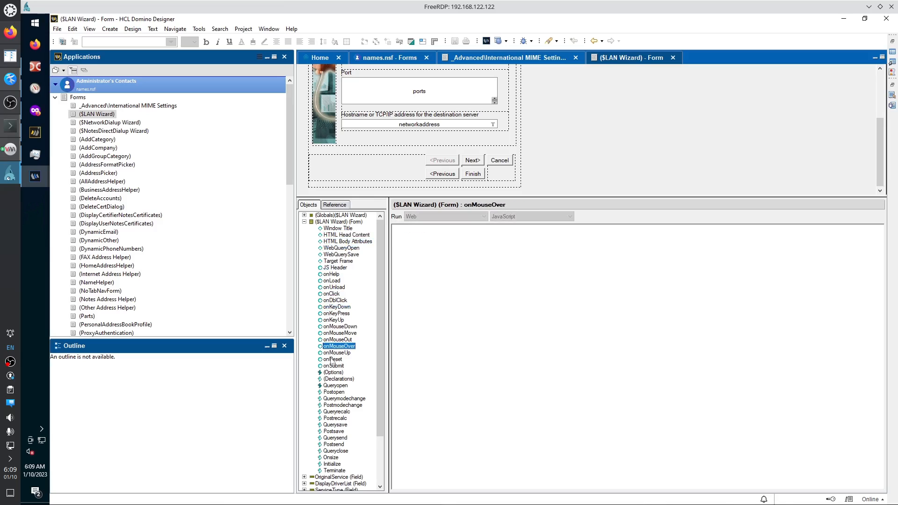
click(330, 360)
click(331, 373)
click(331, 380)
click(334, 412)
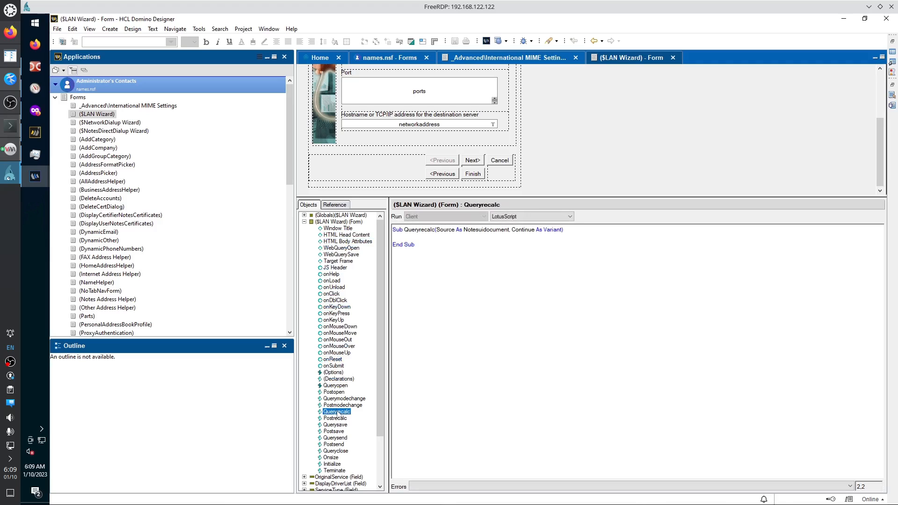
click(335, 431)
click(336, 444)
click(336, 464)
click(335, 471)
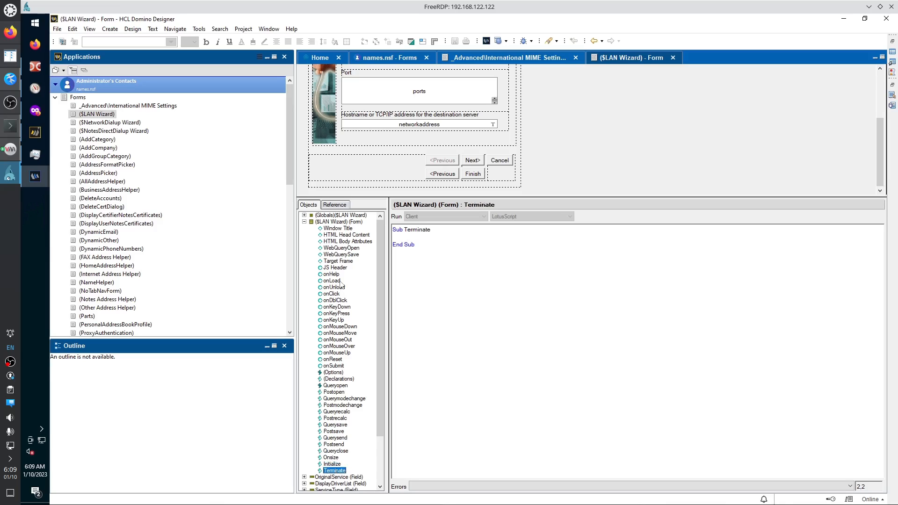
scroll(341, 286, down, 3)
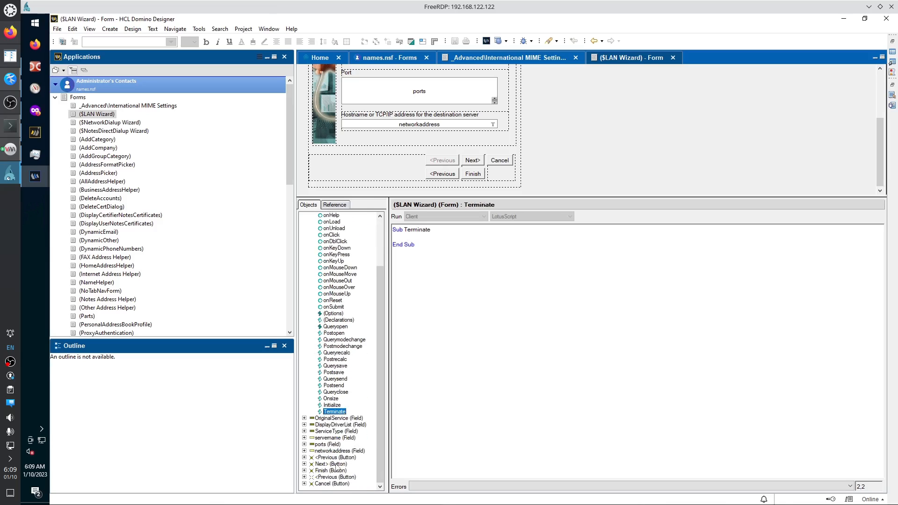
Inspect the Next> button's wiz.next Click script, then collapse and re-expand the form's events.
click(336, 464)
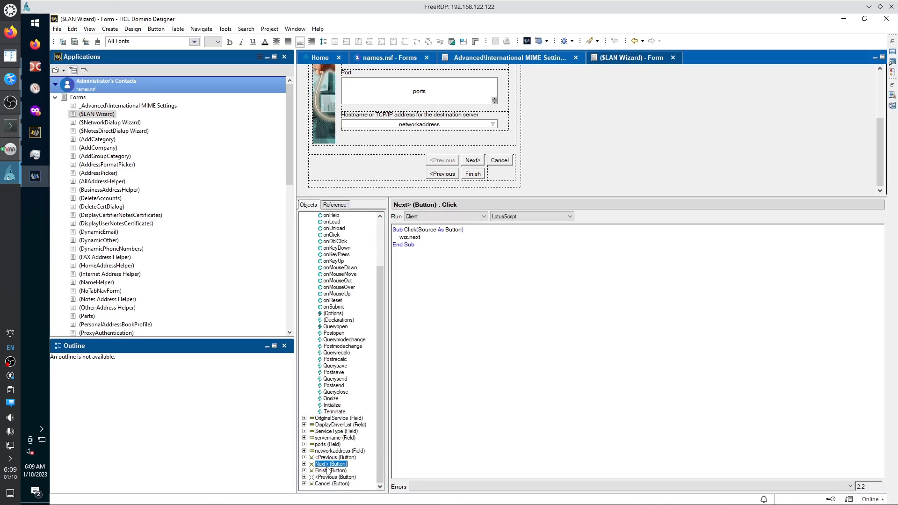
double_click(415, 237)
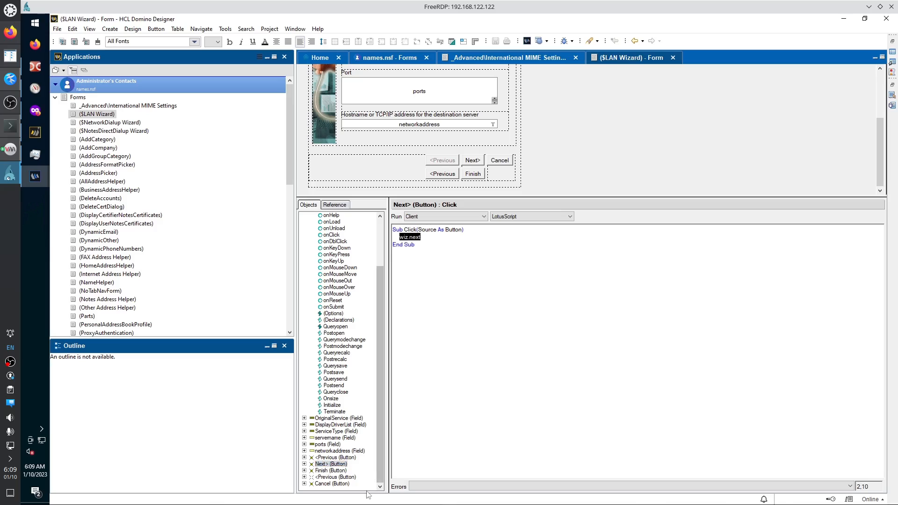
drag(378, 463, 378, 415)
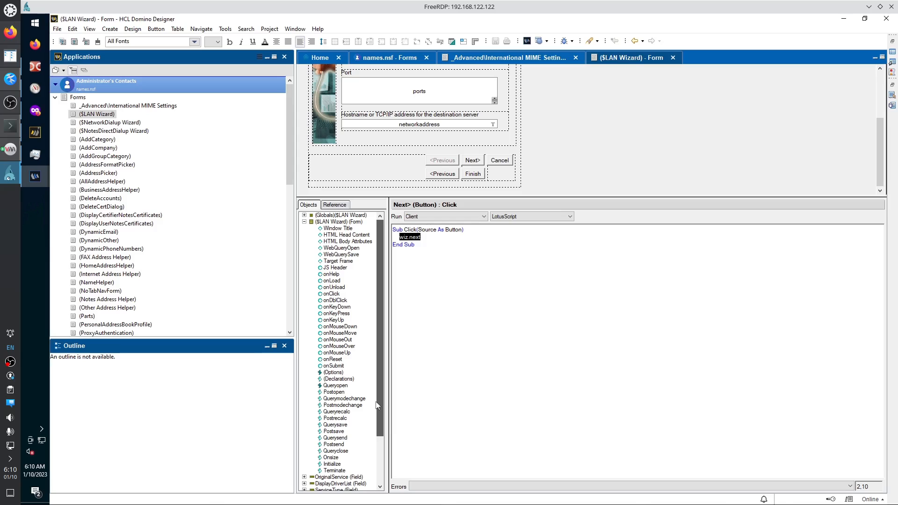
click(304, 222)
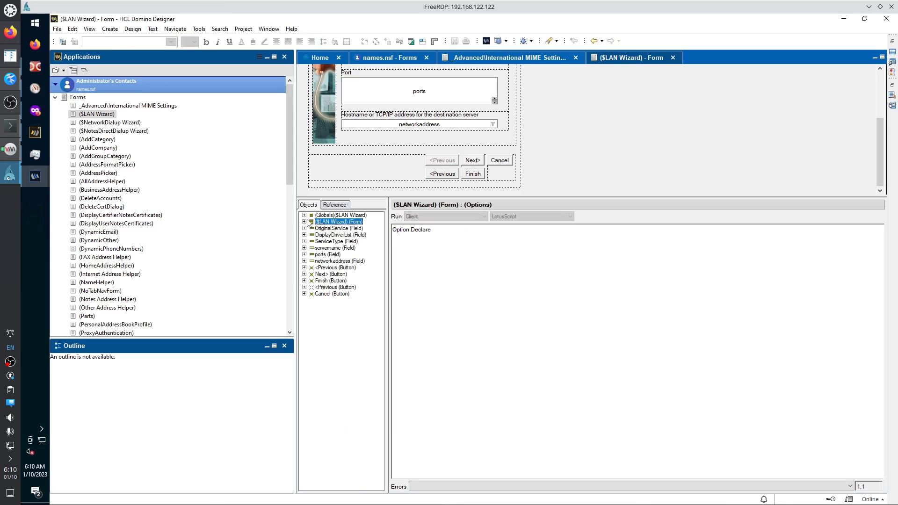
click(305, 223)
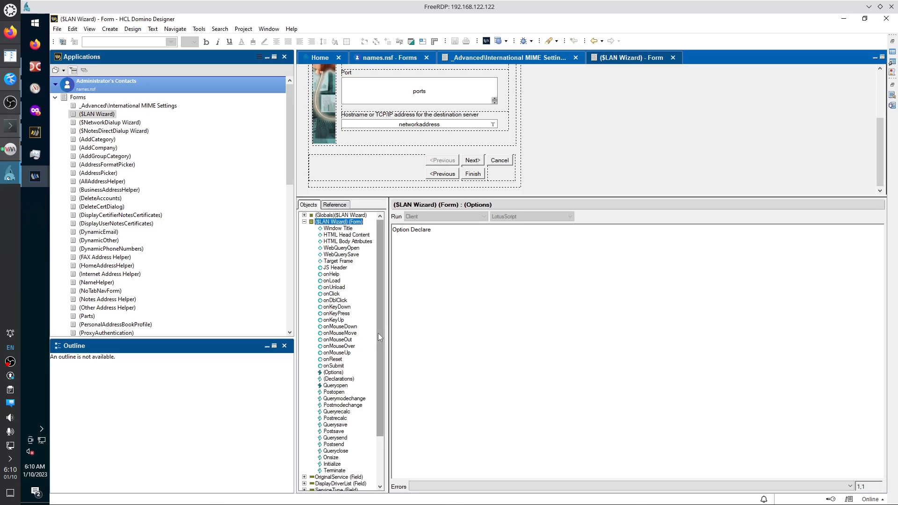
scroll(378, 333, down, 3)
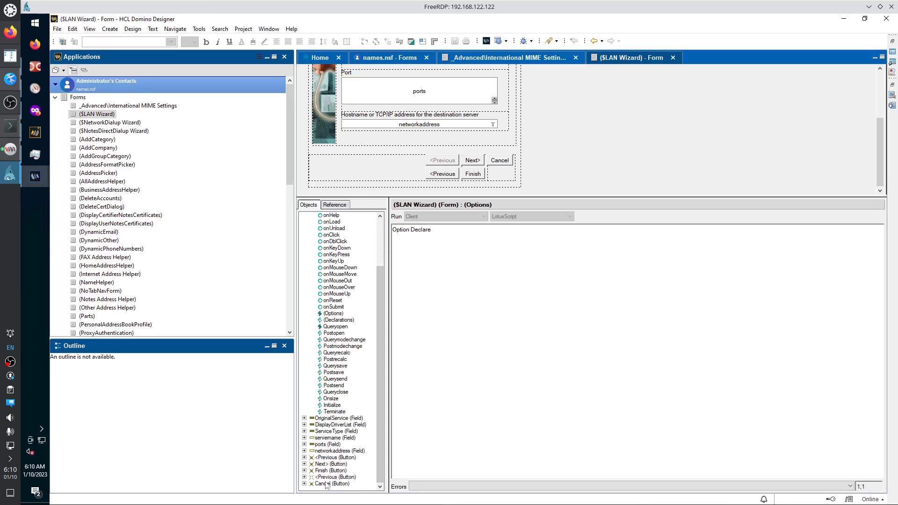
Expand the Next, Cancel, Previous and Finish buttons in the form's Objects list.
click(321, 465)
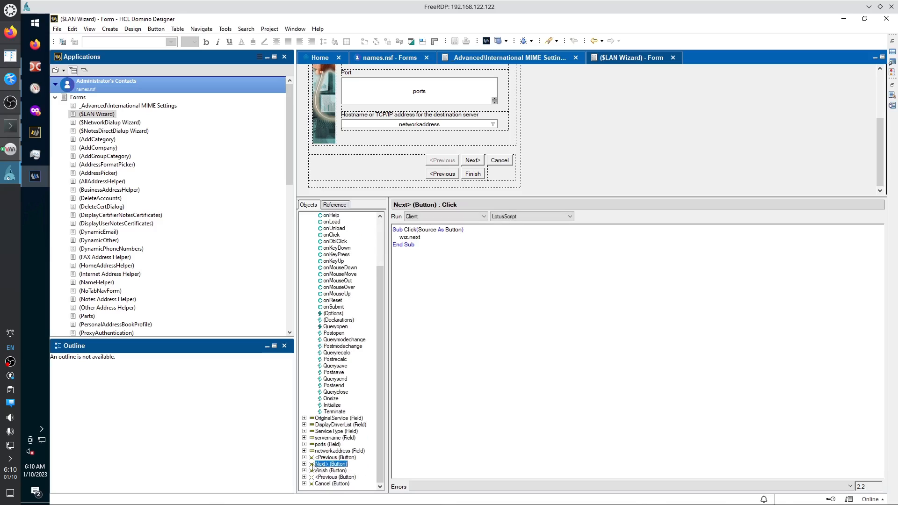
double_click(323, 484)
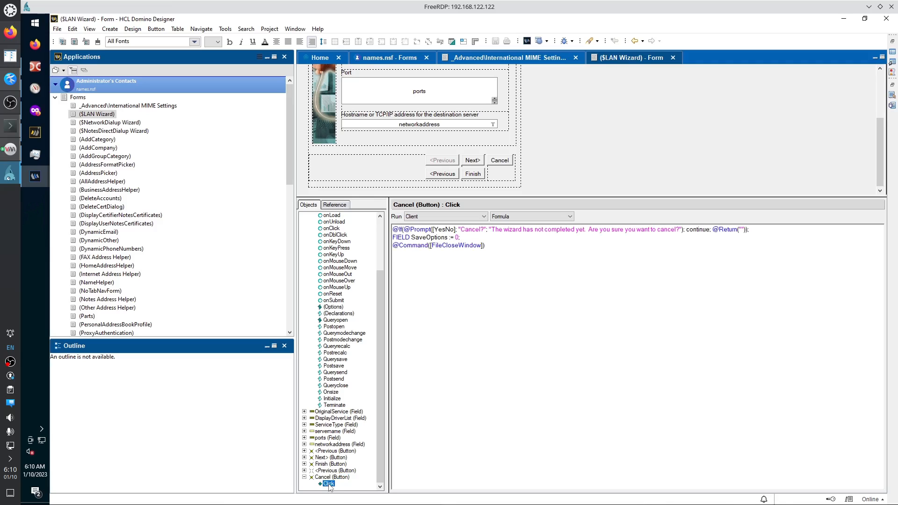
double_click(333, 471)
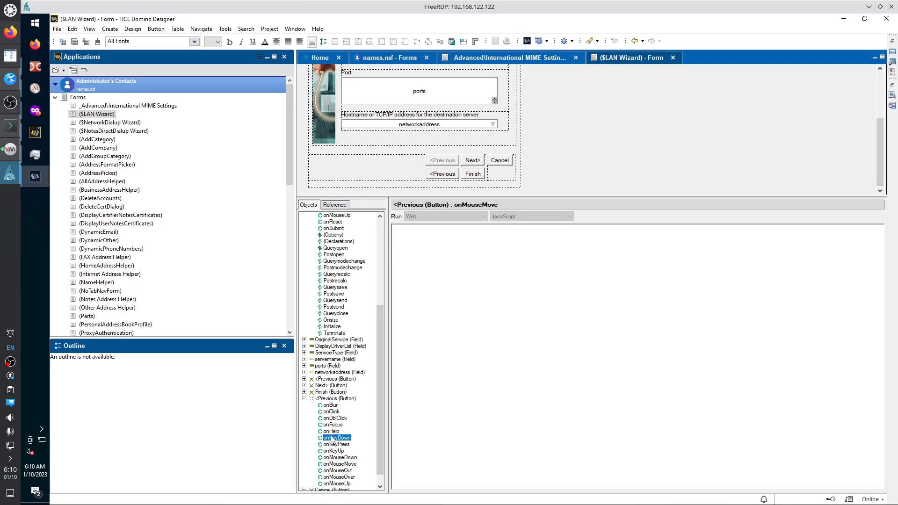
double_click(330, 392)
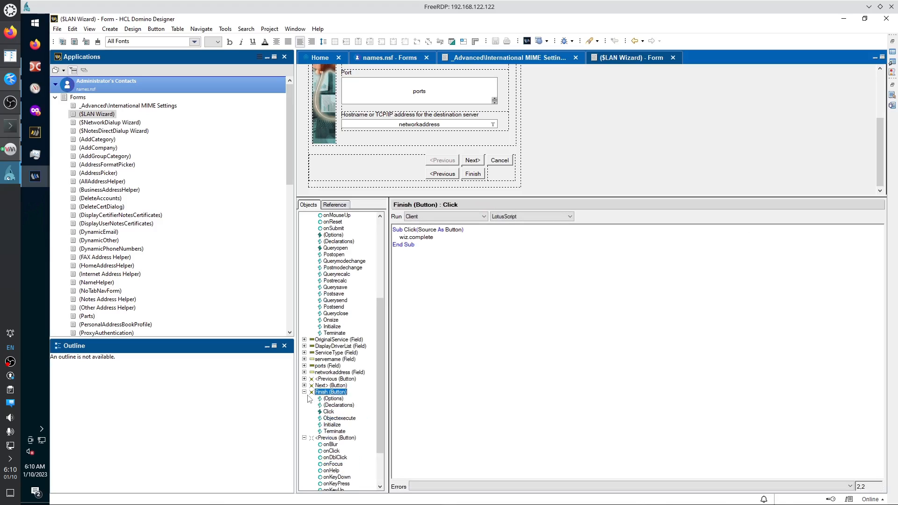
click(305, 438)
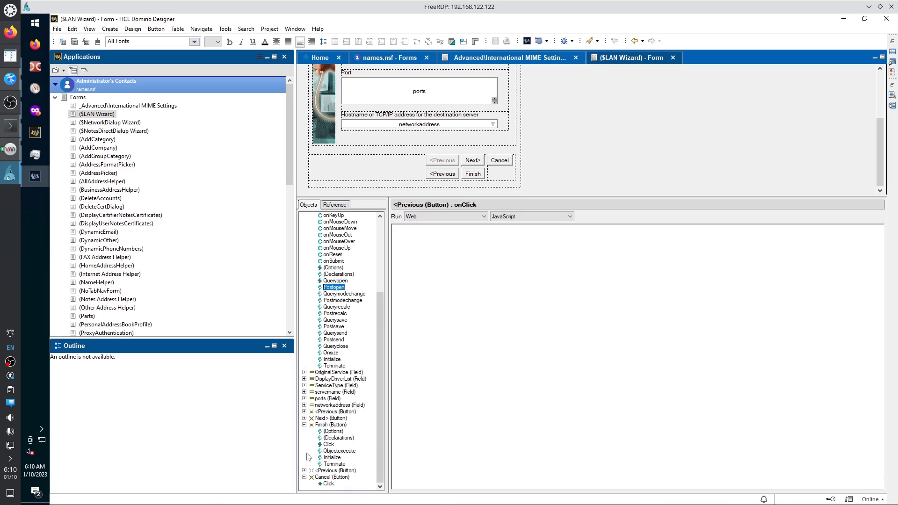
Show the Cancel button's Click formula and select all three of its lines.
click(328, 484)
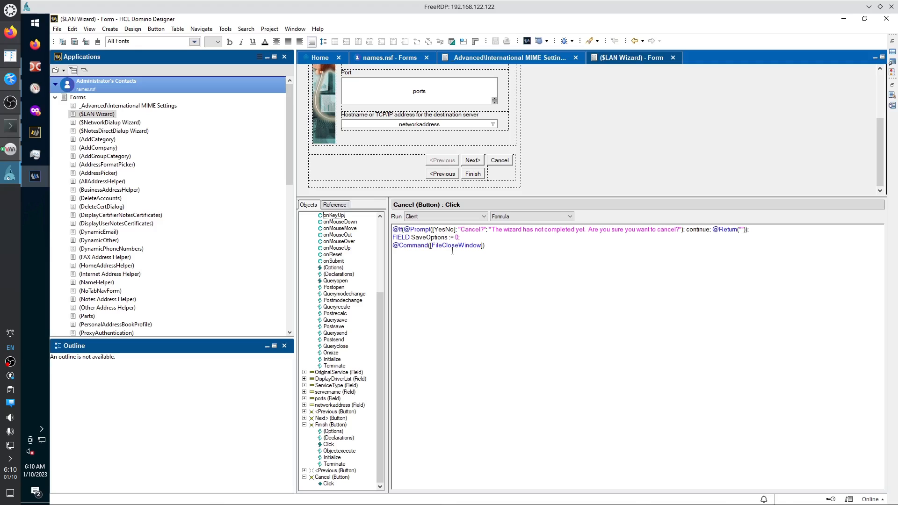
drag(486, 246, 388, 230)
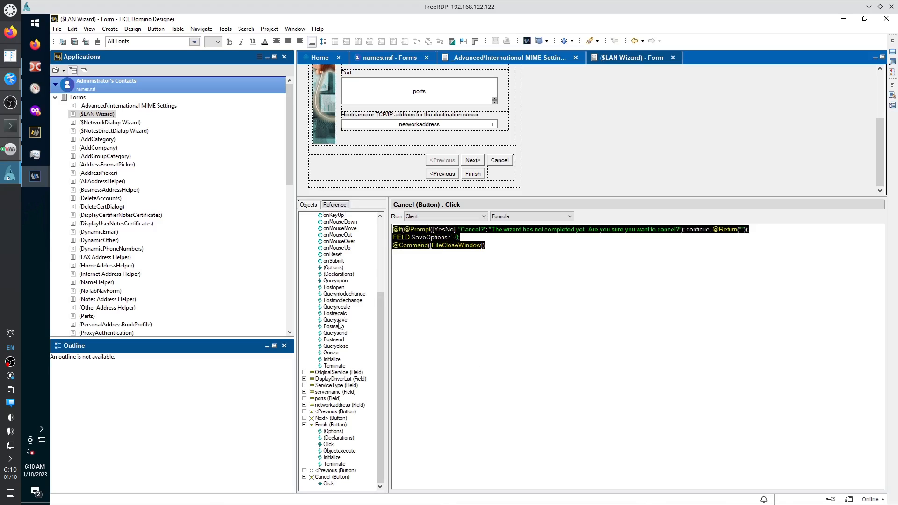
click(338, 274)
click(337, 249)
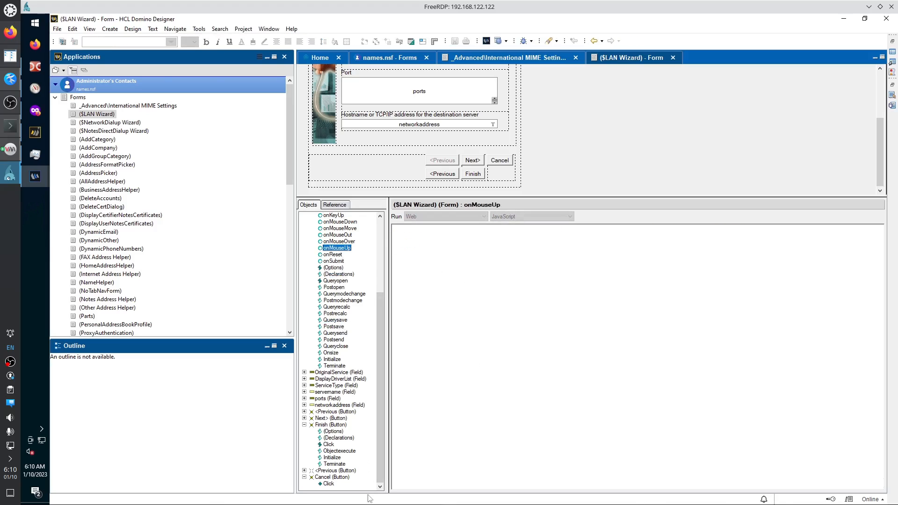
click(329, 483)
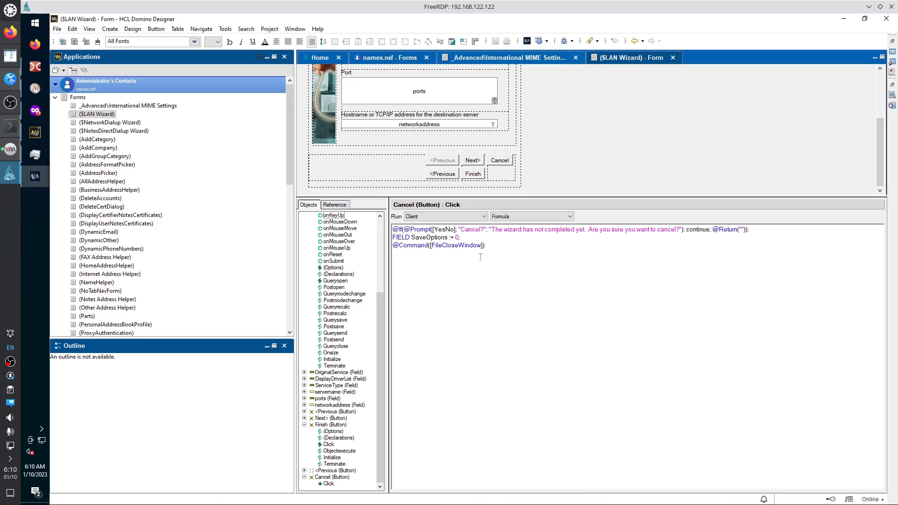
drag(485, 245, 379, 226)
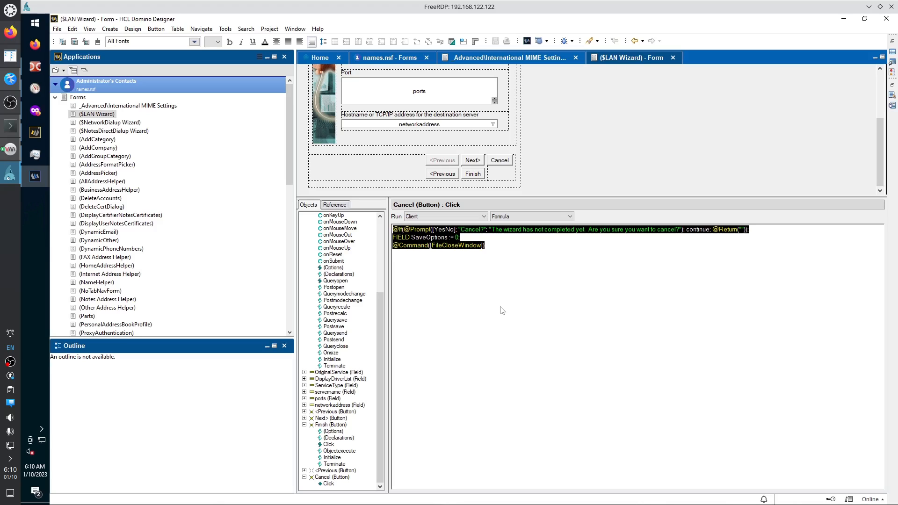
Switch the Cancel Click event's run target to Web, then back to Client.
click(463, 216)
click(440, 231)
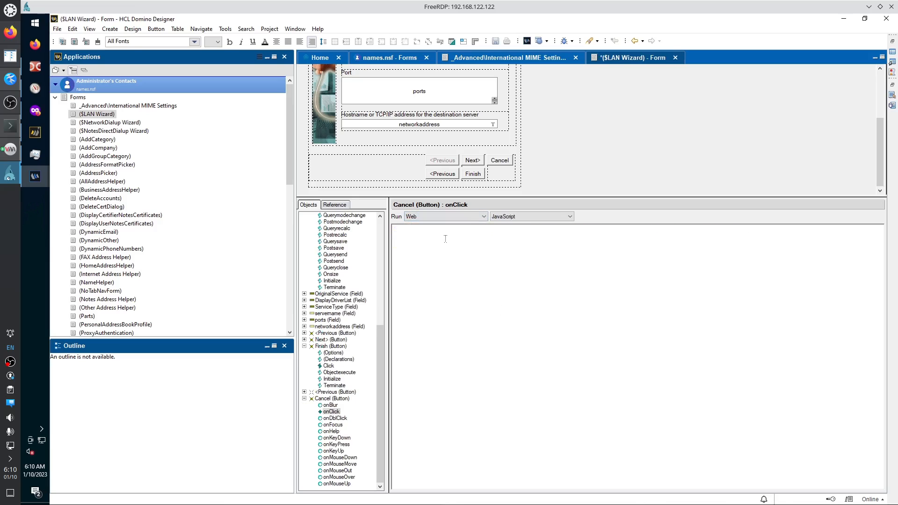
click(507, 217)
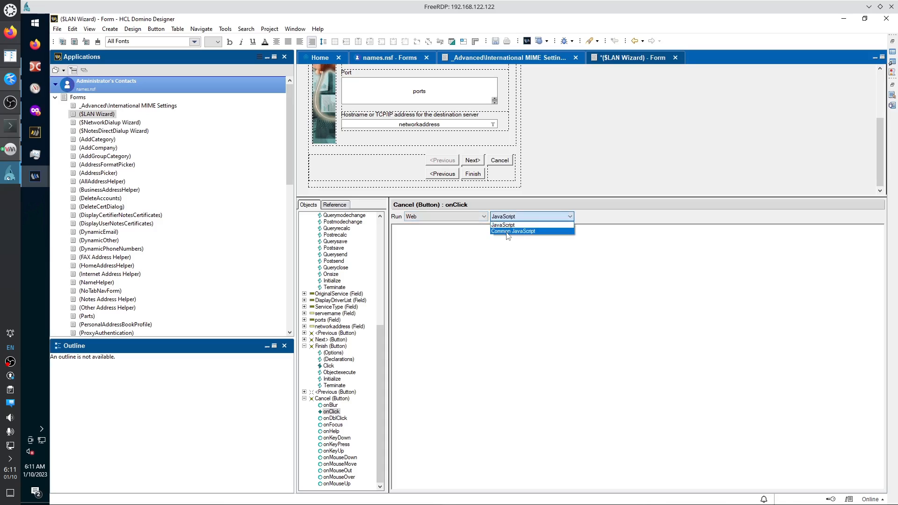
click(481, 217)
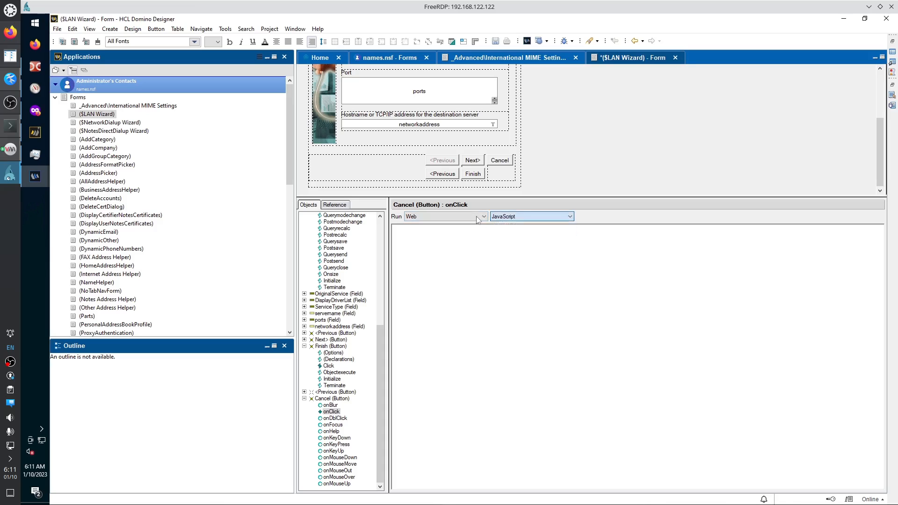
click(472, 217)
click(450, 225)
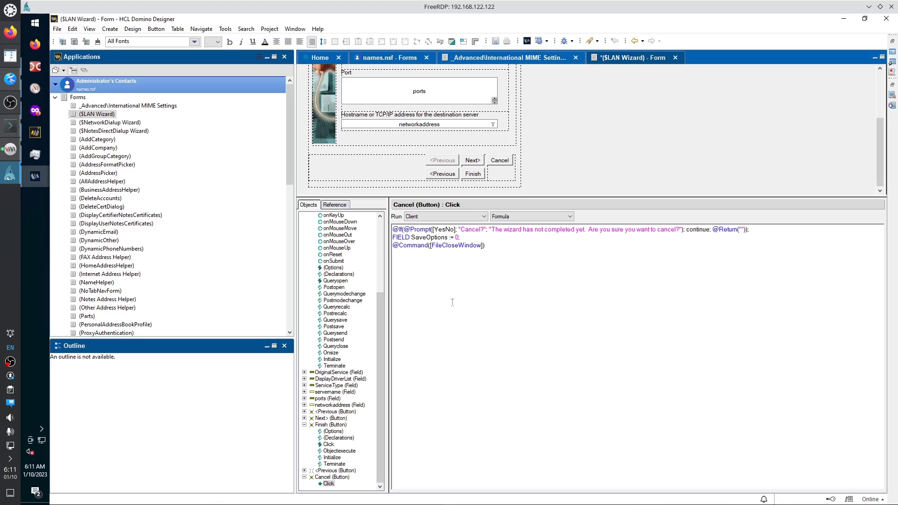
Decline converting the Cancel formula to LotusScript or Simple action(s), then collapse Forms.
click(518, 217)
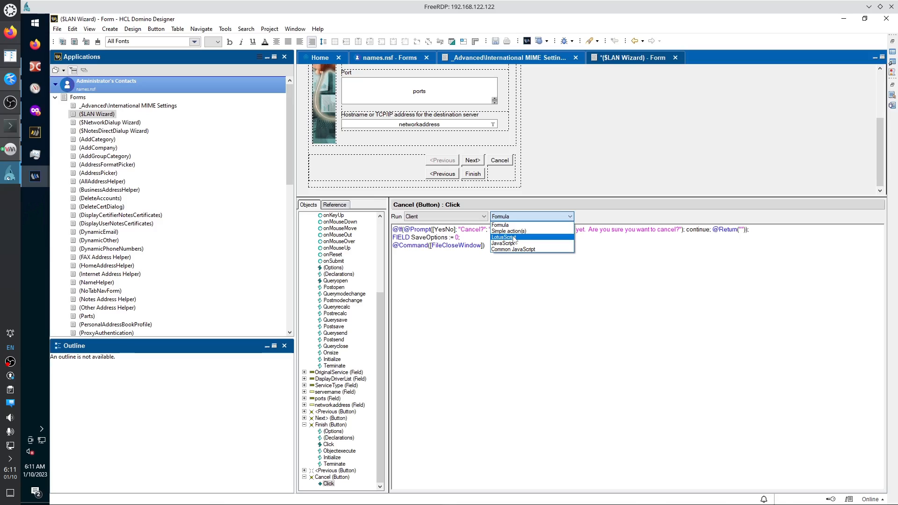
click(514, 238)
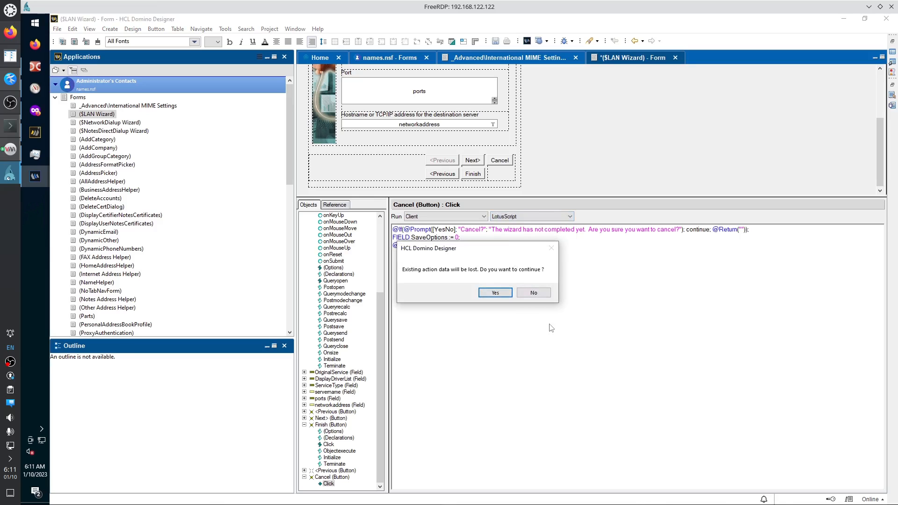
click(534, 293)
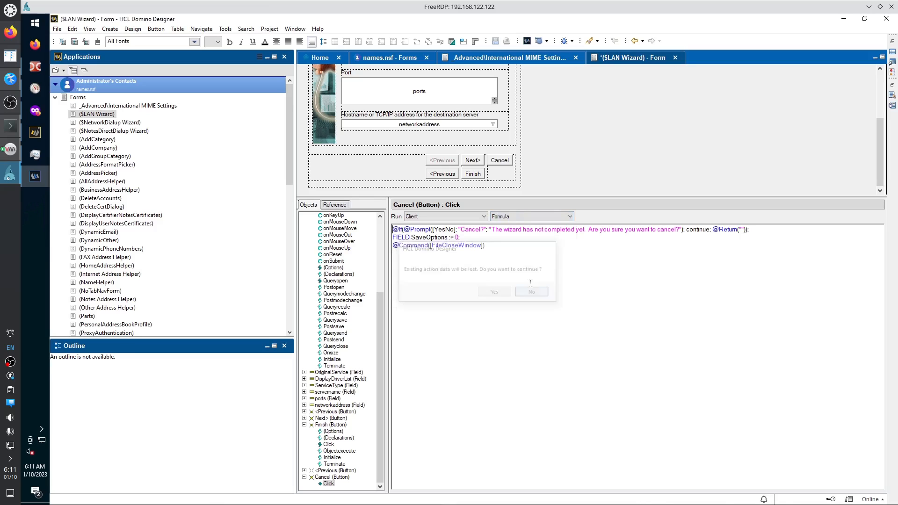
click(509, 218)
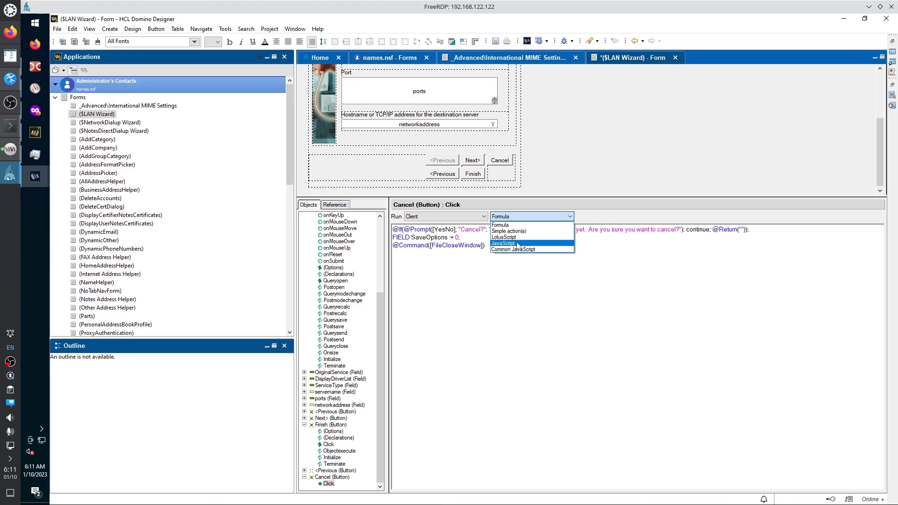
click(509, 231)
click(520, 294)
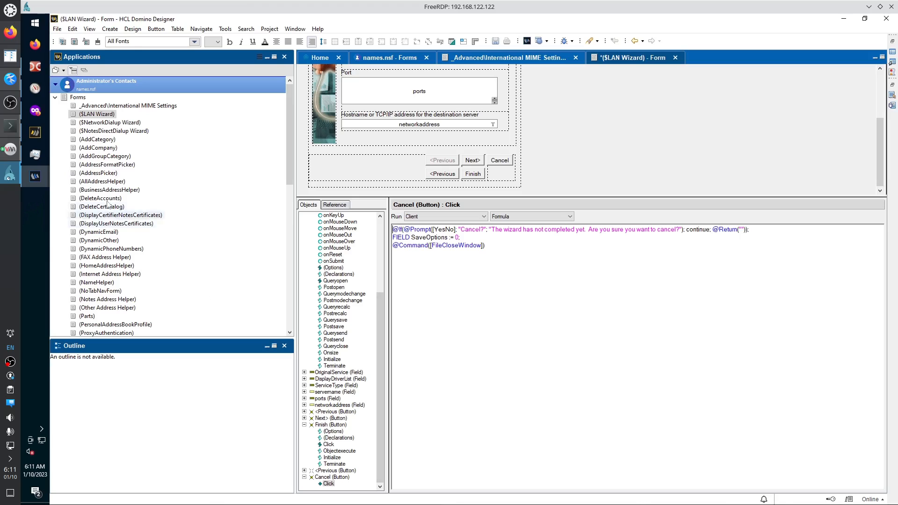
click(55, 98)
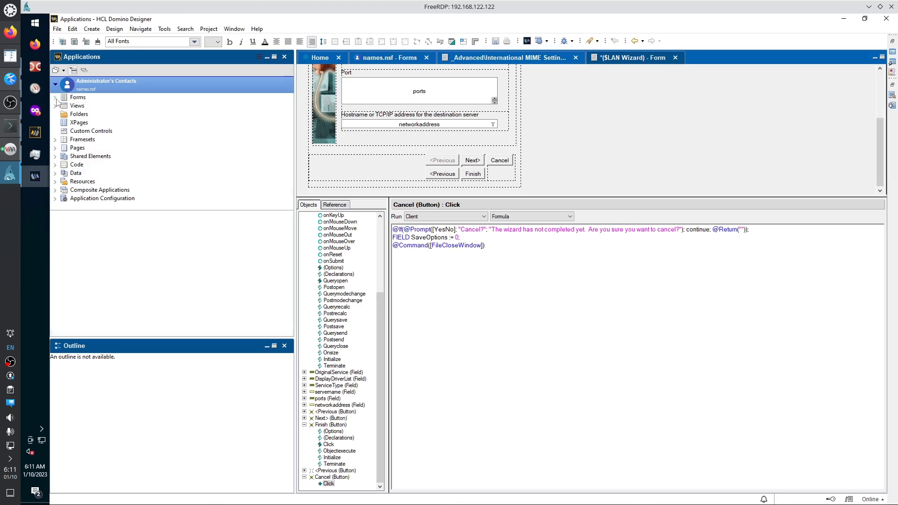
Expand Code > Agents in names.nsf and select the (NewGroup) agent.
click(55, 164)
click(63, 173)
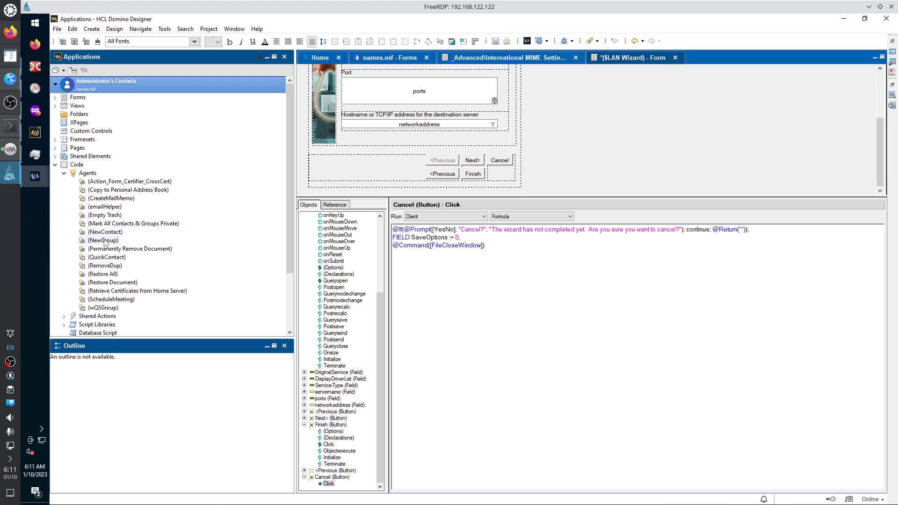
scroll(104, 242, down, 1)
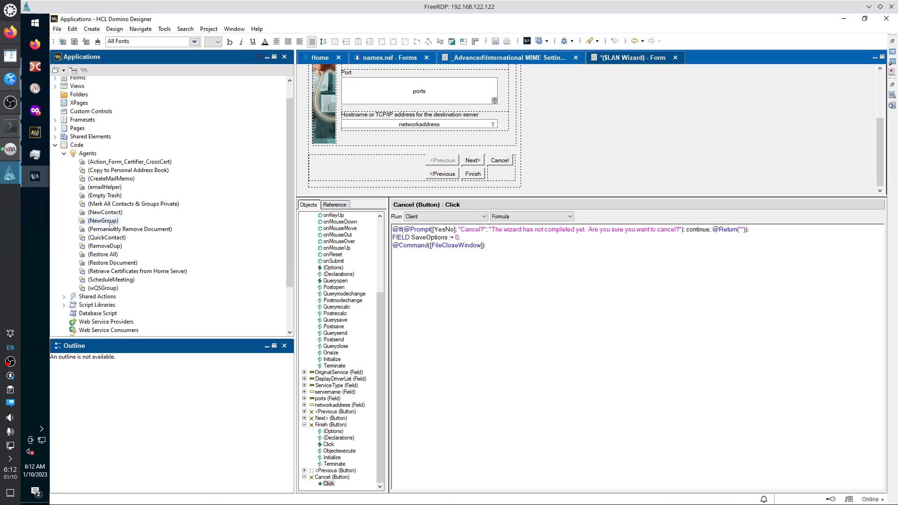
click(110, 224)
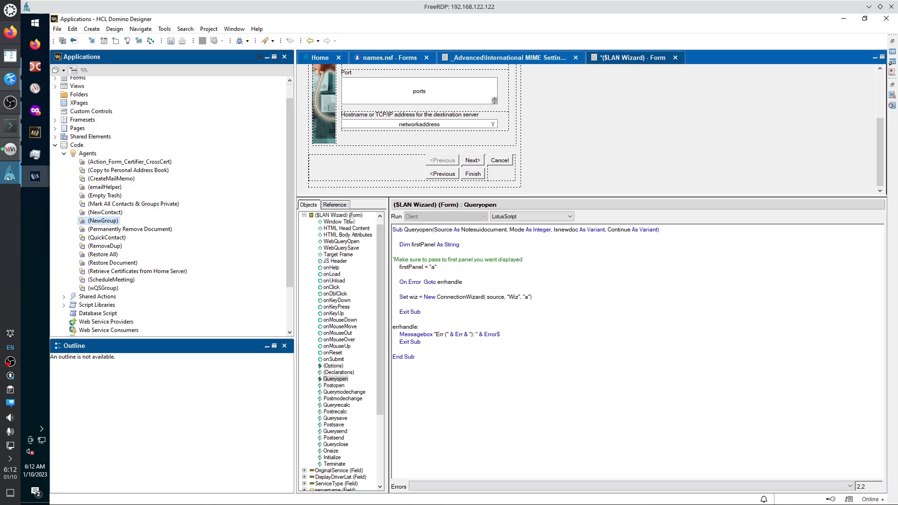
Close the ($LAN Wizard) form without saving and open the (NewGroup) agent past the inherit-design warning.
right_click(105, 222)
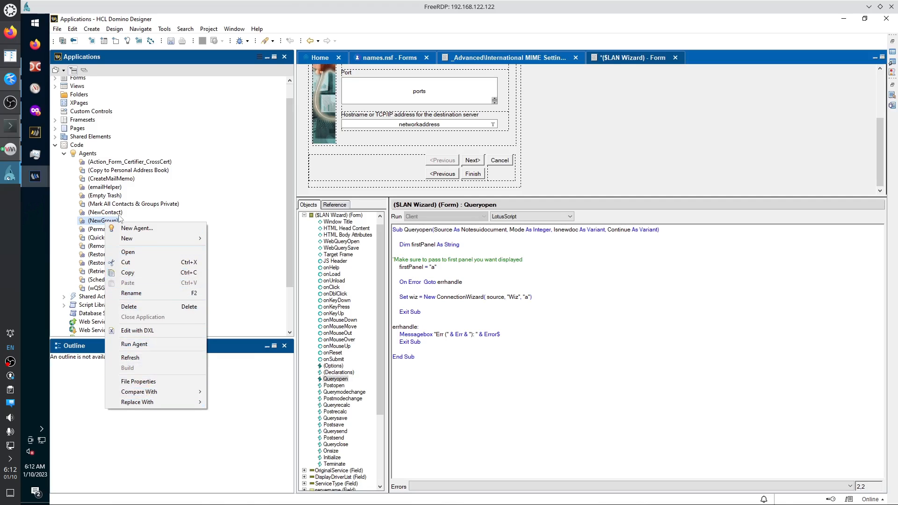
click(102, 223)
double_click(102, 221)
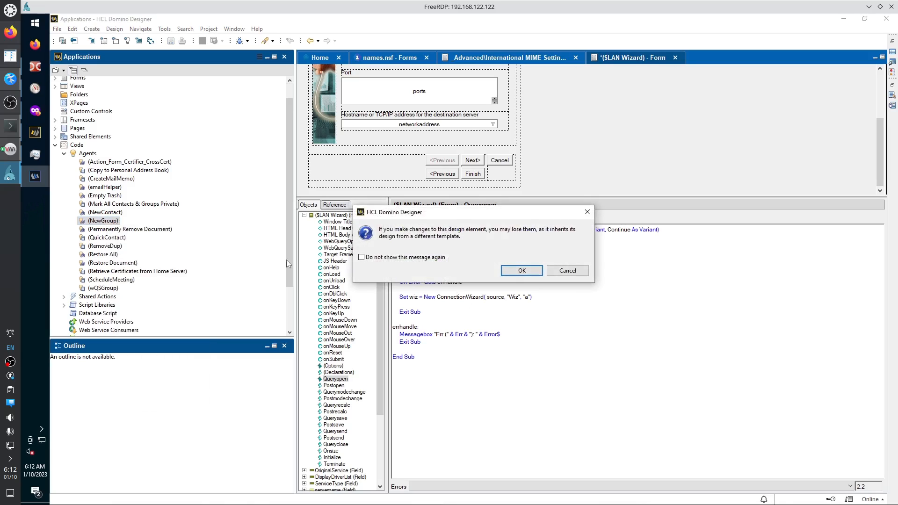
click(568, 272)
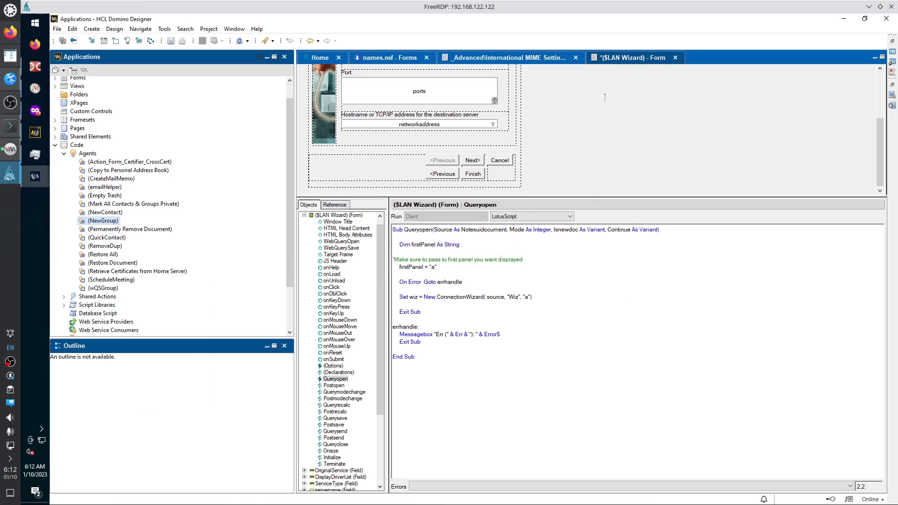
click(675, 57)
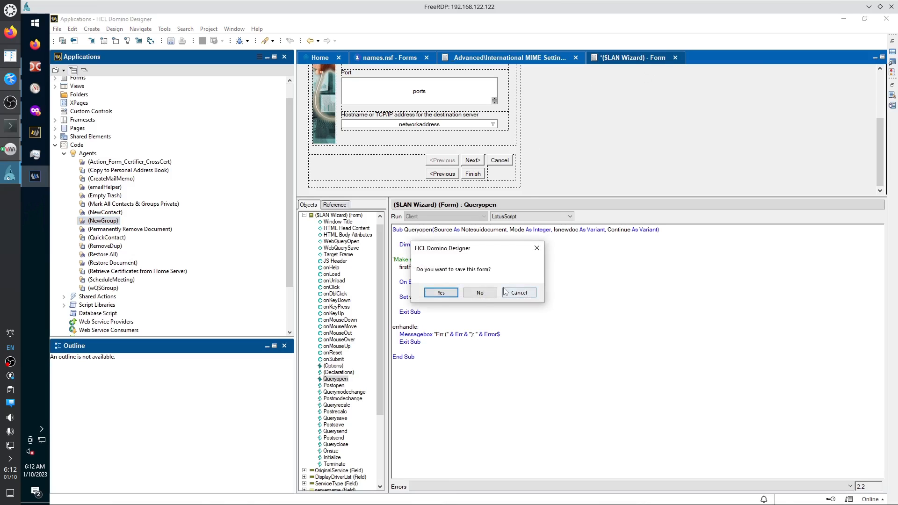
click(480, 294)
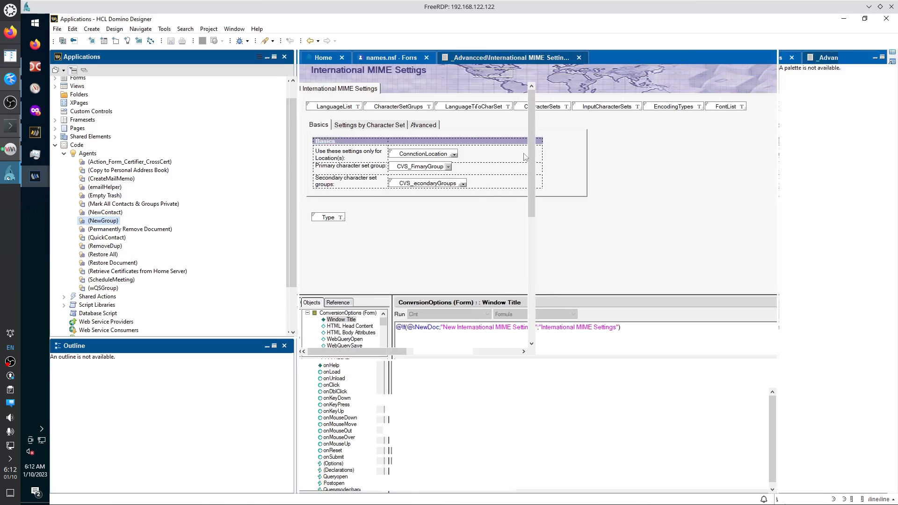
double_click(112, 221)
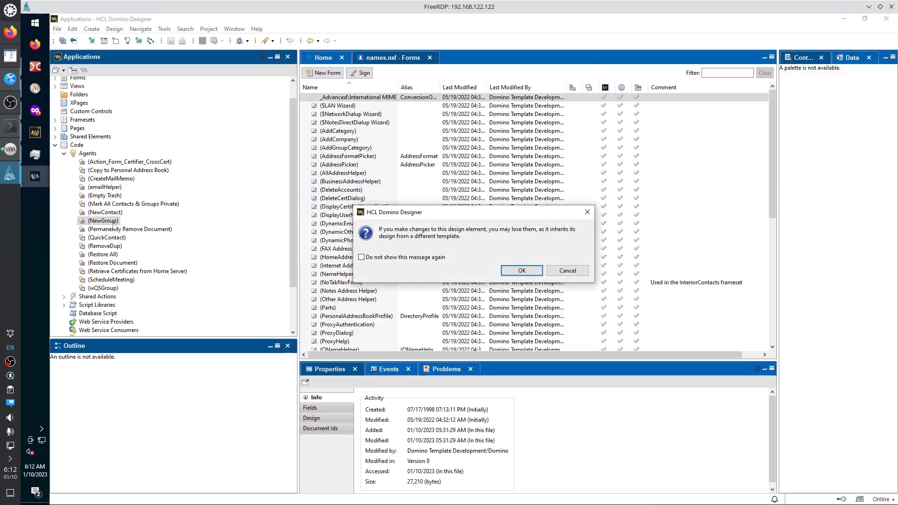
click(521, 271)
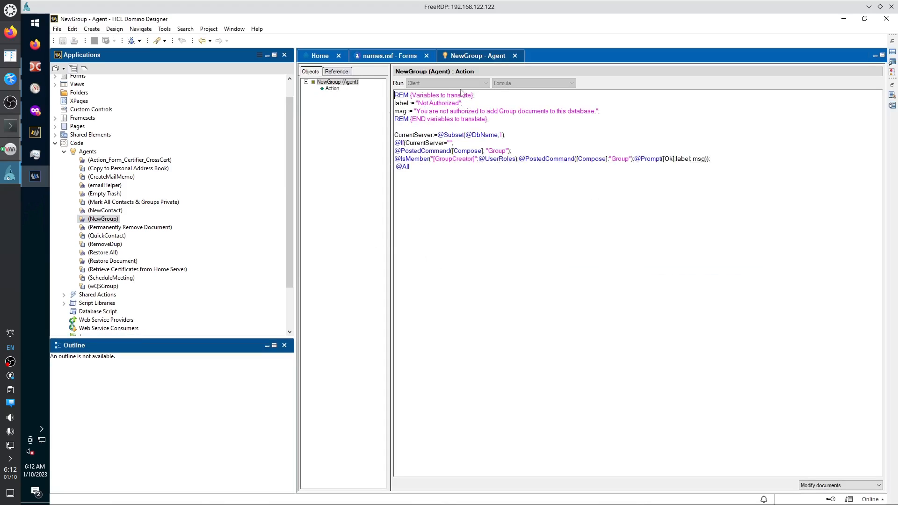
Browse the (NewGroup) agent's Reference fields, then widen its Objects list.
click(332, 90)
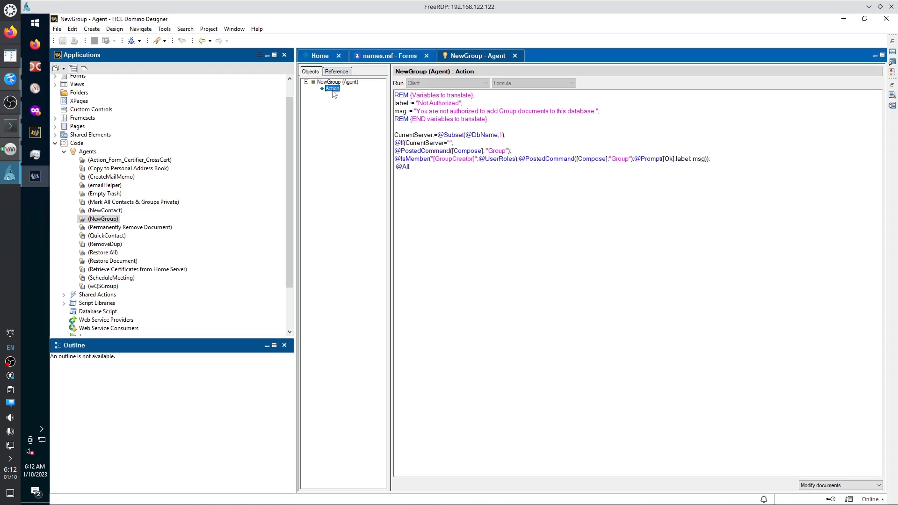
click(337, 73)
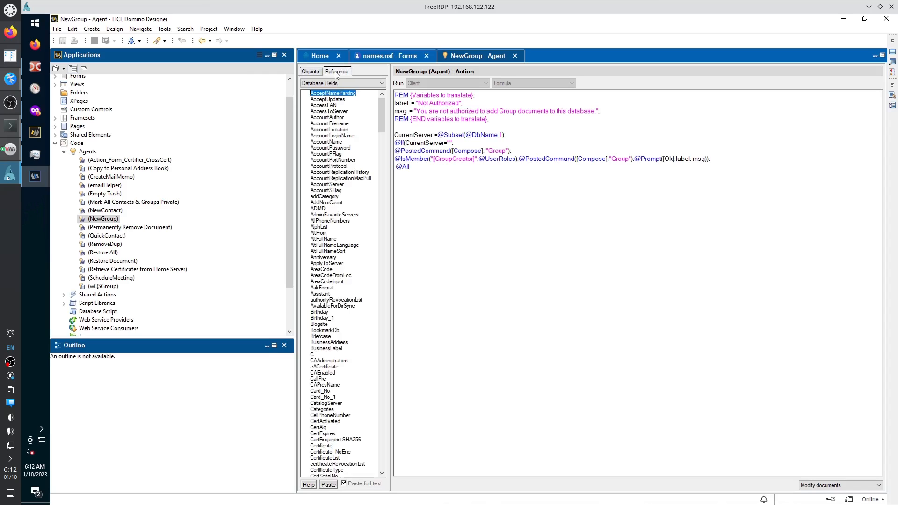
click(311, 71)
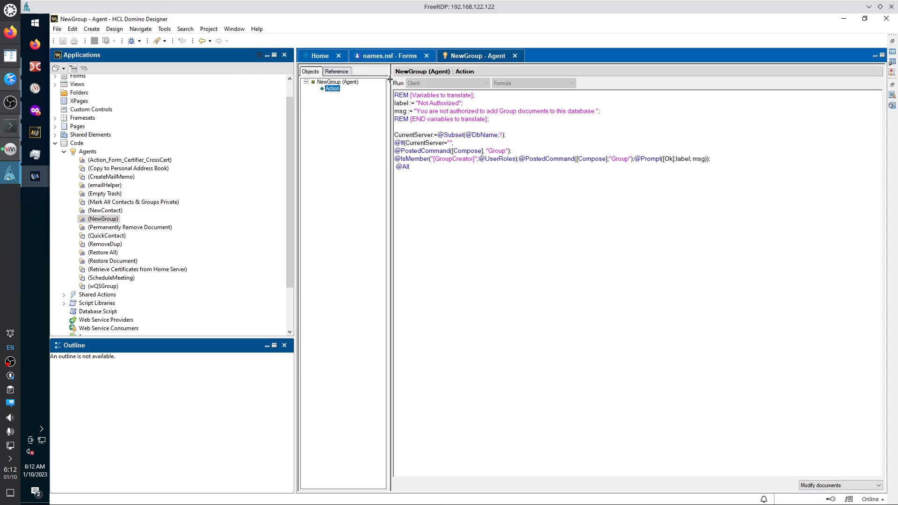
drag(388, 80, 440, 87)
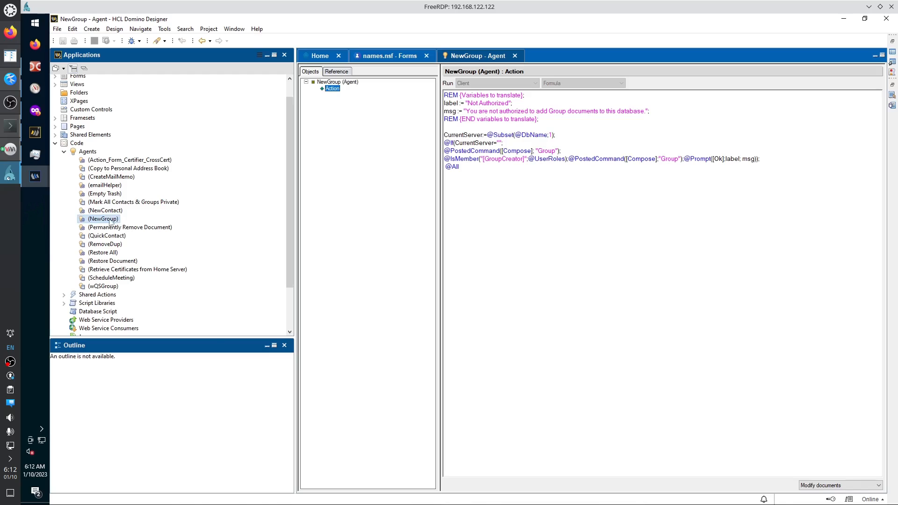
Review the (NewGroup) agent's File Properties and close the dialog.
right_click(111, 221)
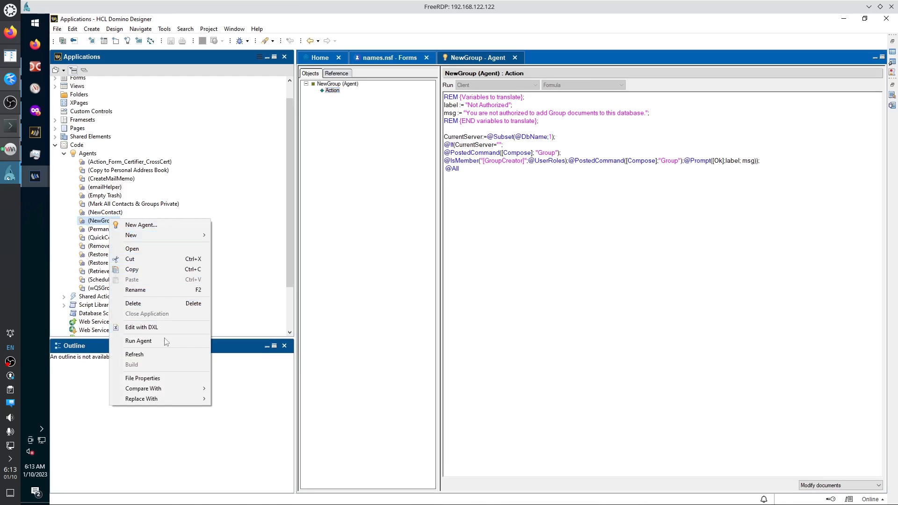
click(163, 379)
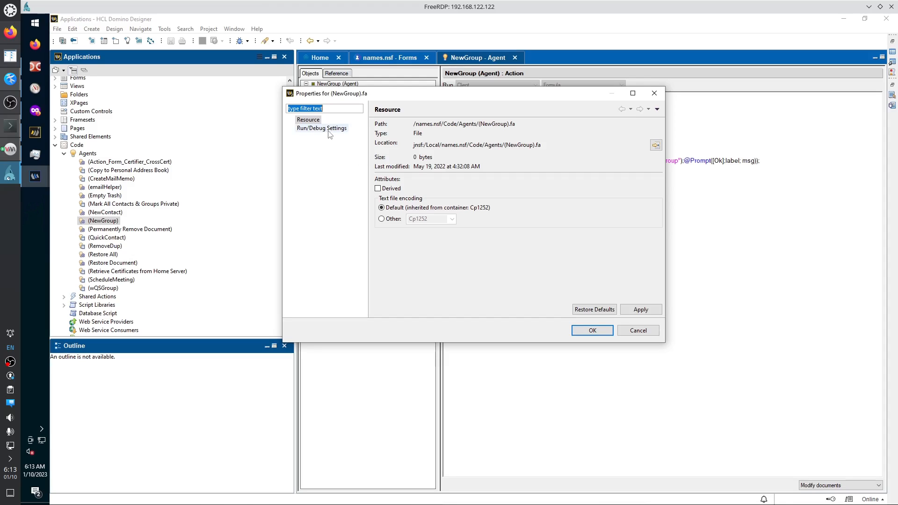
click(654, 93)
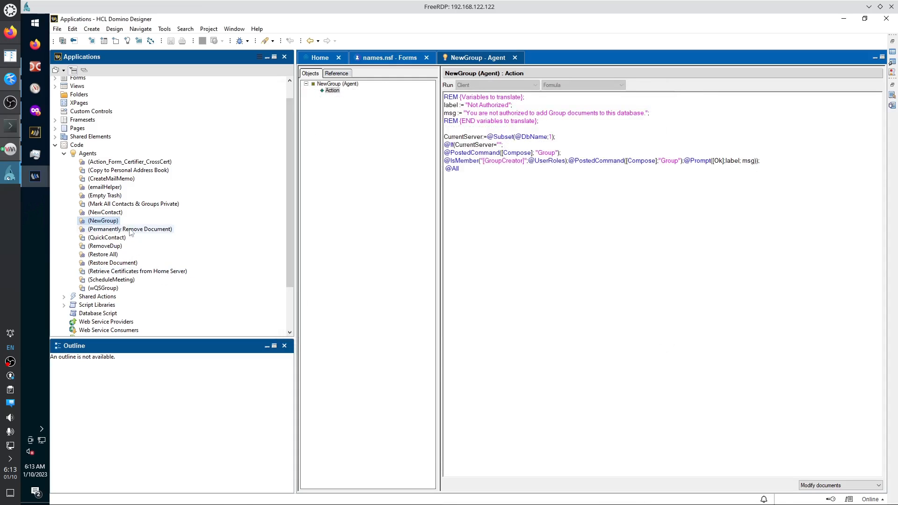
Open Action_Form_Certifier_CrossCert past the inherit warning, then open (Copy to Personal Address Book) too.
right_click(103, 163)
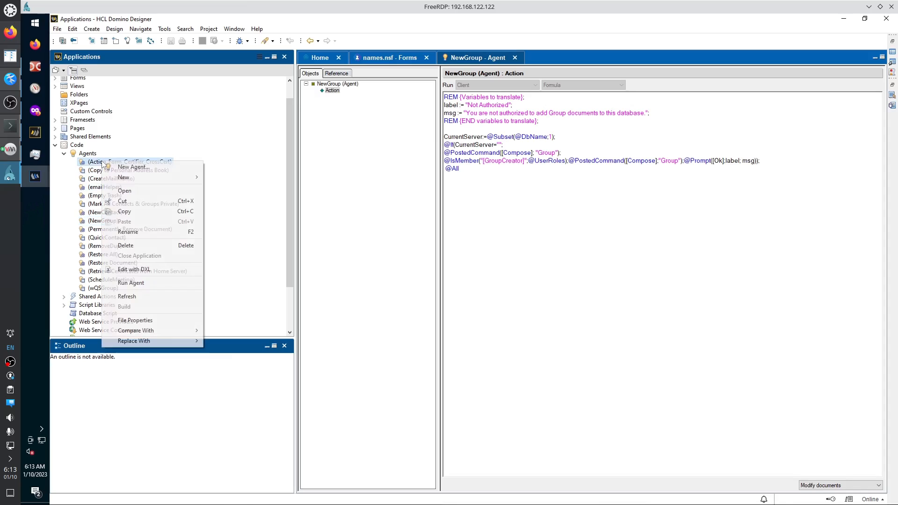
double_click(95, 163)
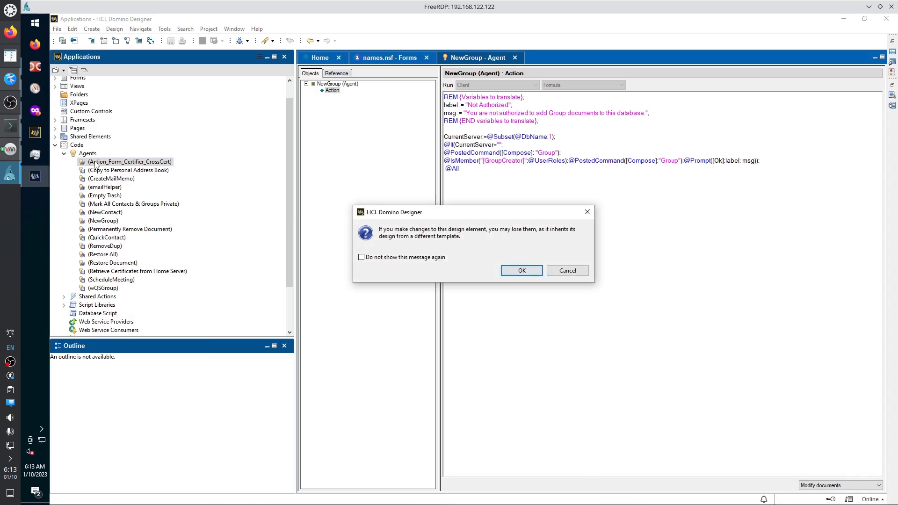
click(425, 259)
click(523, 271)
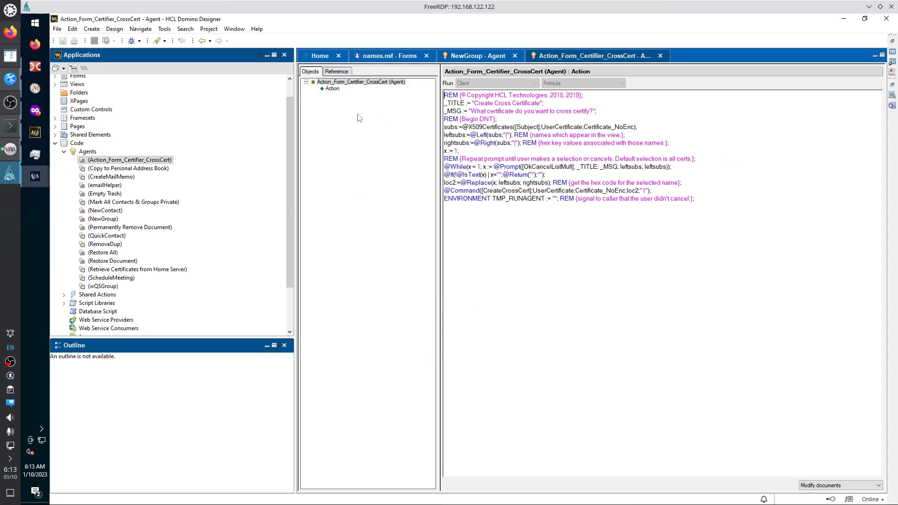
click(333, 88)
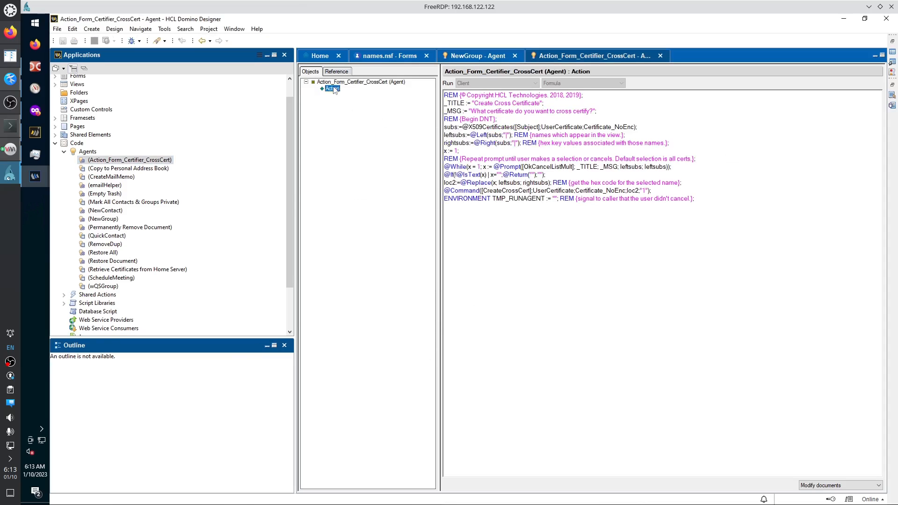
double_click(126, 170)
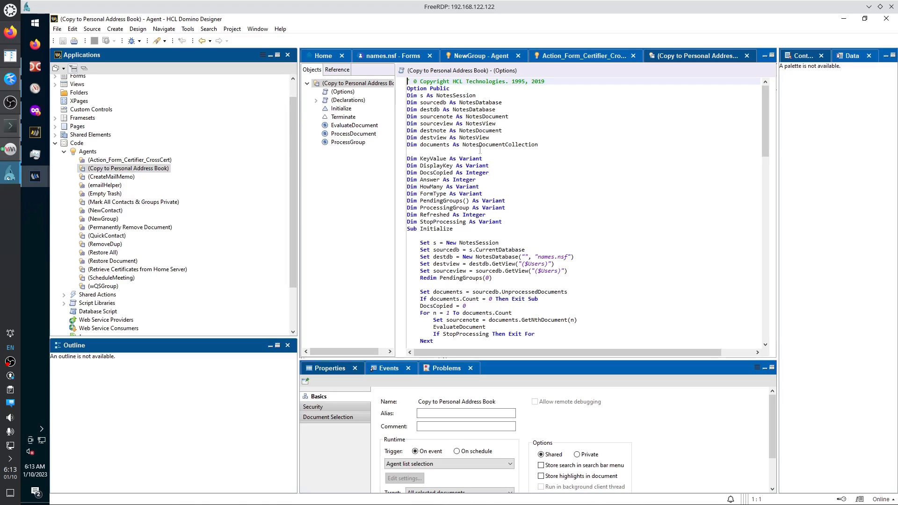
Revisit the certifier agent, then enlarge the (Copy to Personal Address Book) properties pane upward.
click(578, 57)
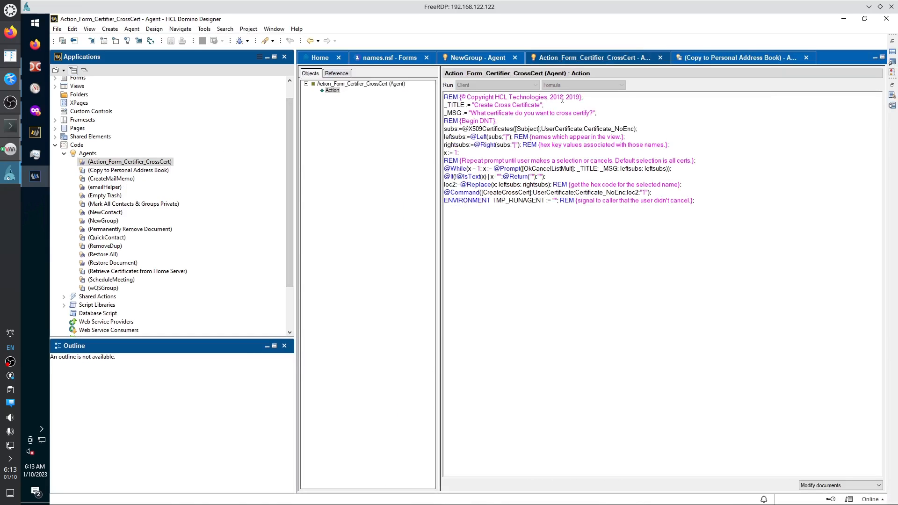
click(346, 73)
click(315, 74)
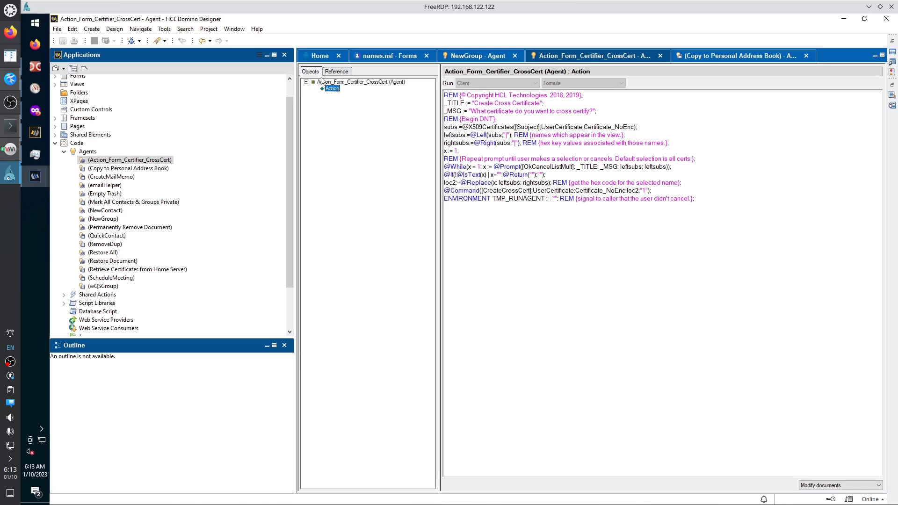
click(715, 72)
click(695, 57)
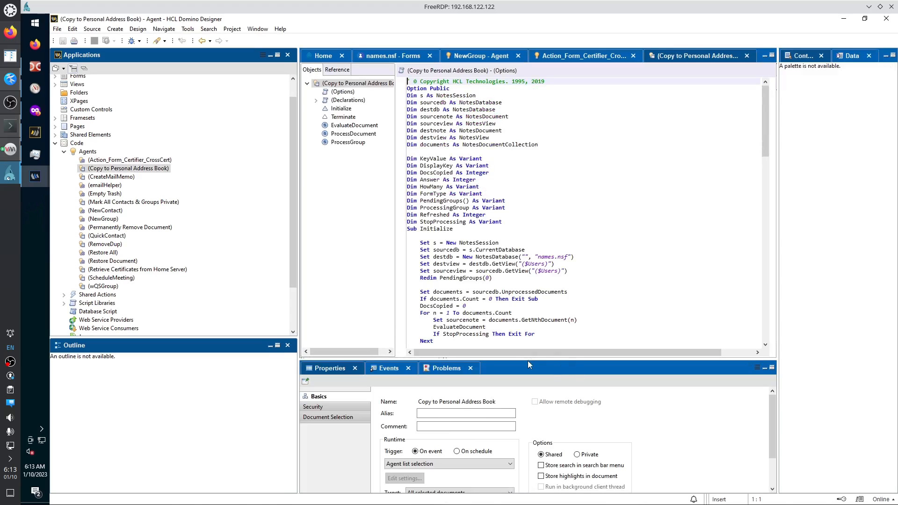
drag(528, 361, 534, 269)
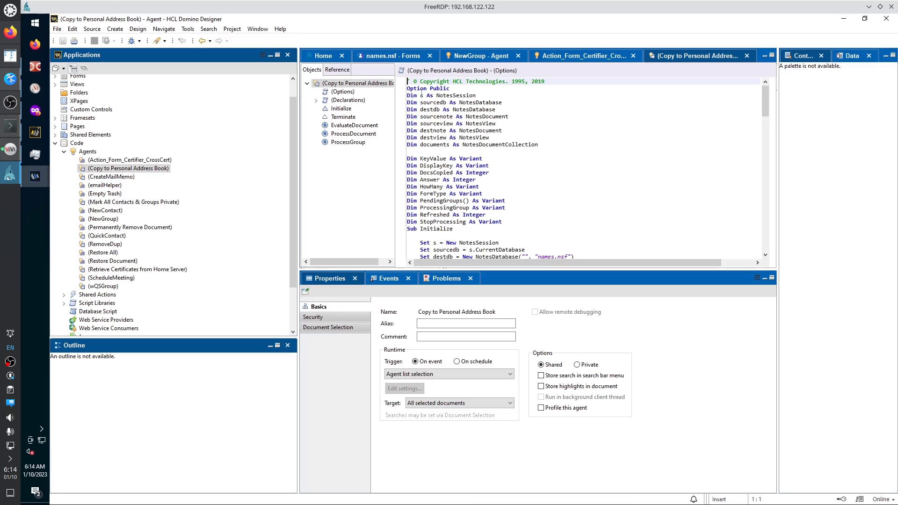
click(317, 100)
scroll(344, 145, down, 2)
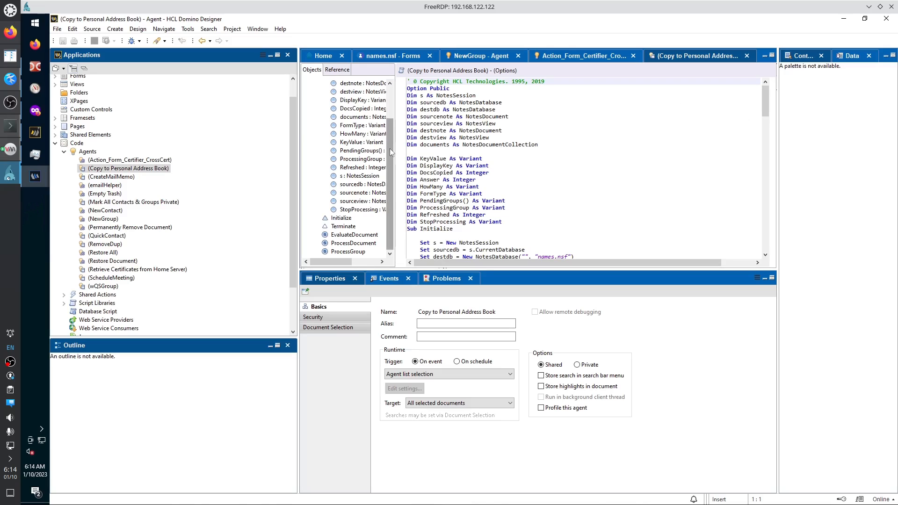
scroll(346, 141, up, 2)
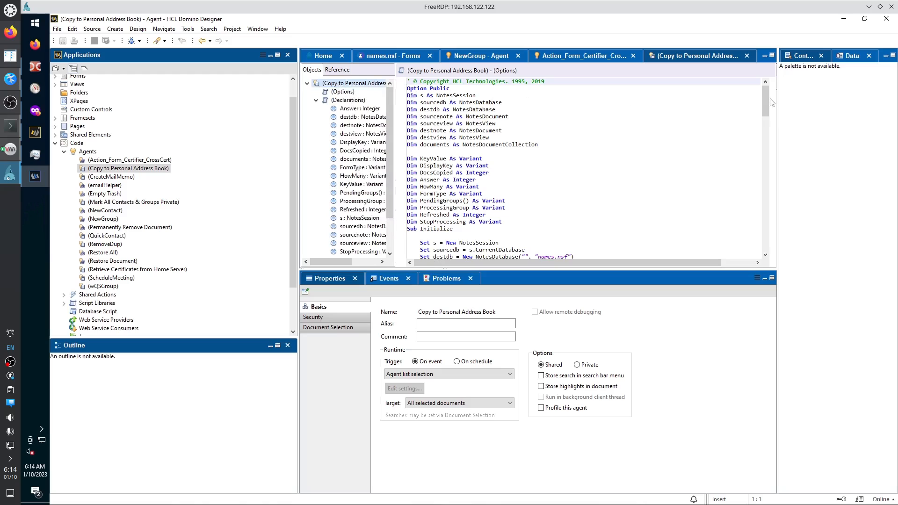
drag(766, 104, 764, 236)
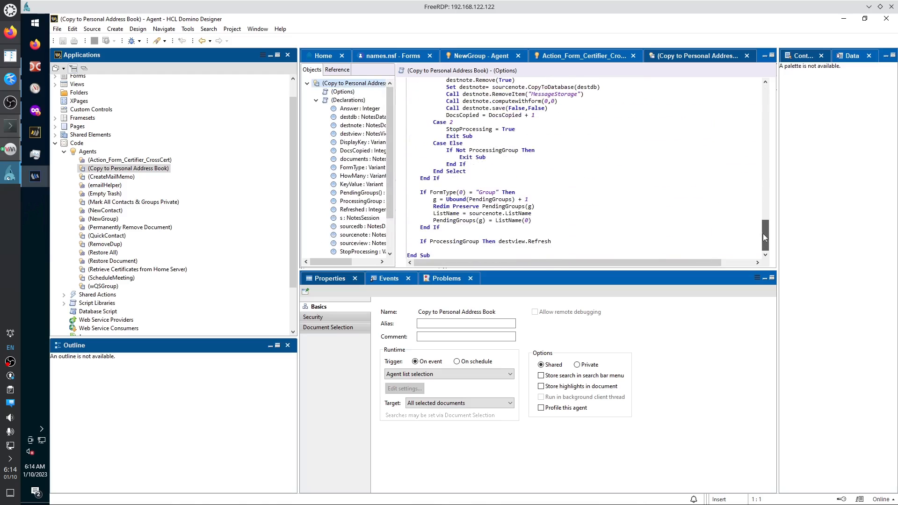
scroll(543, 92, up, 20)
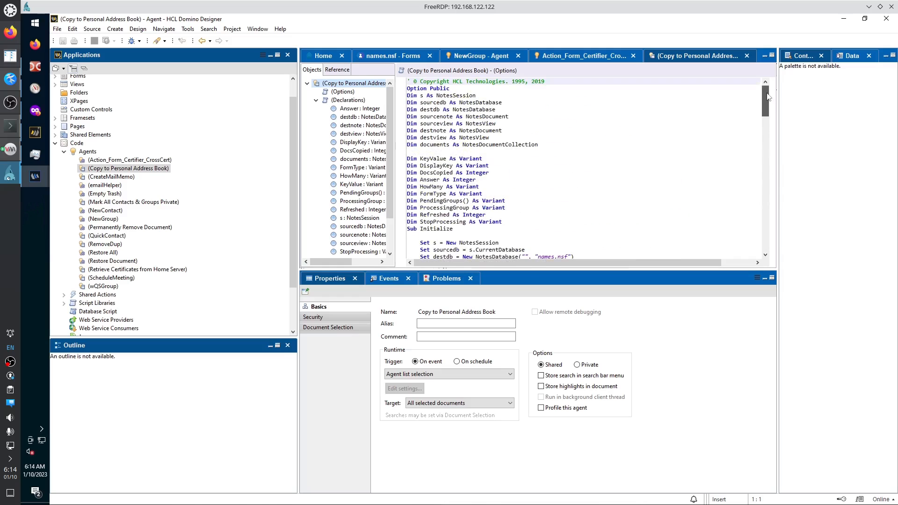
click(359, 108)
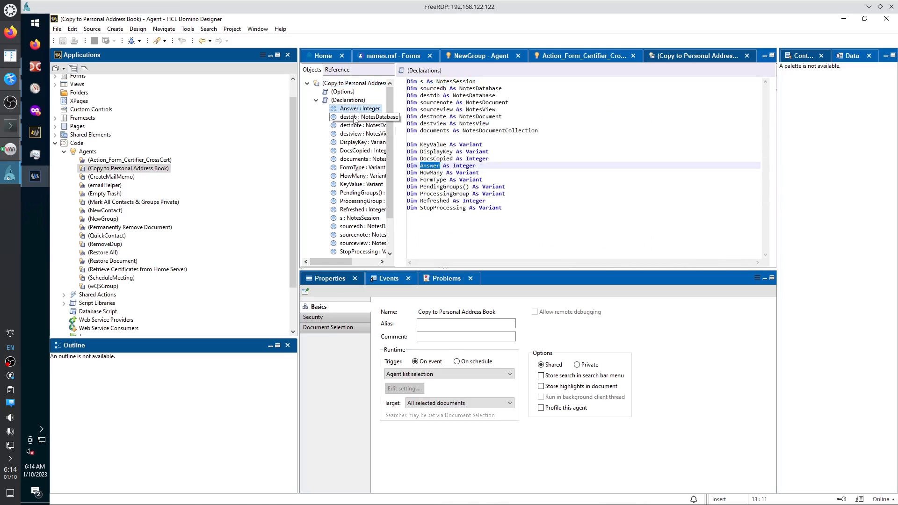
click(354, 119)
click(356, 126)
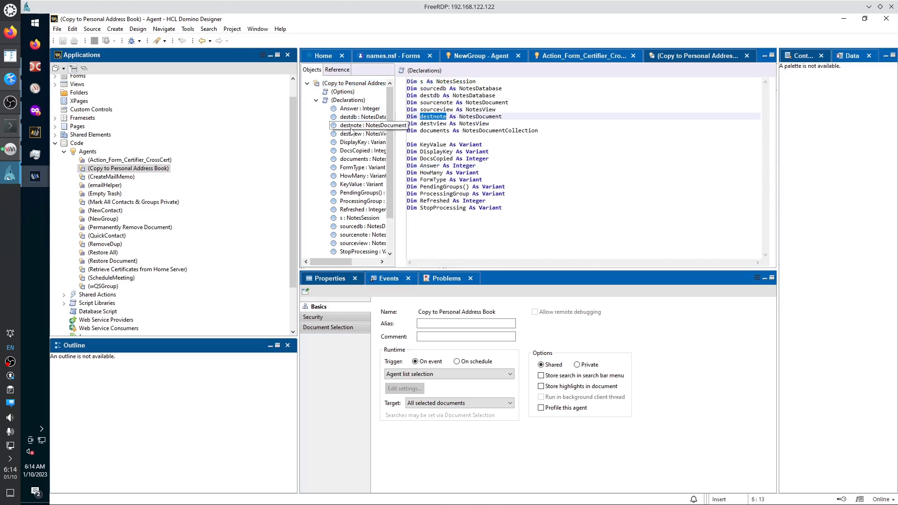
click(357, 143)
click(358, 160)
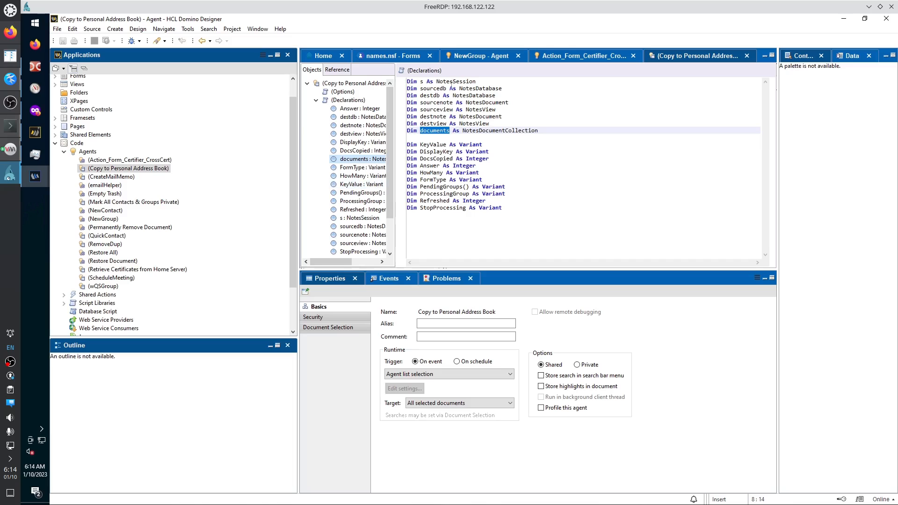
click(349, 85)
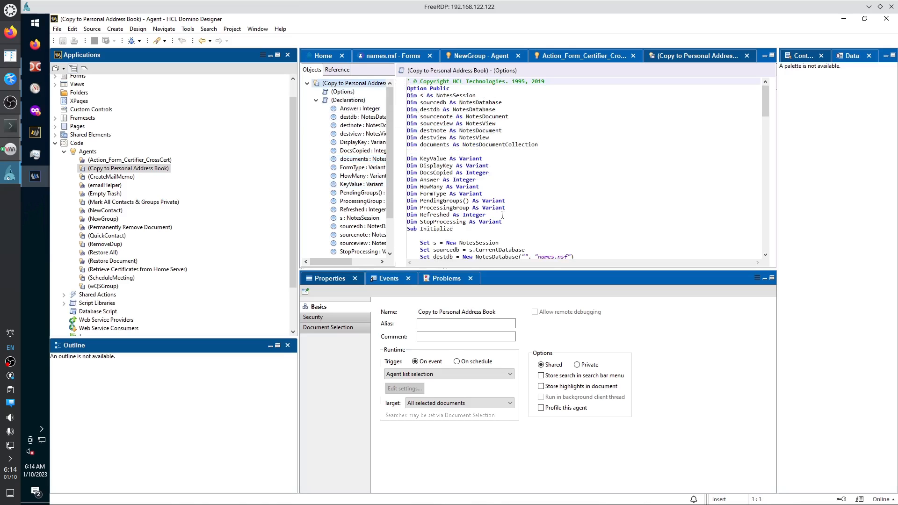
drag(503, 222, 408, 96)
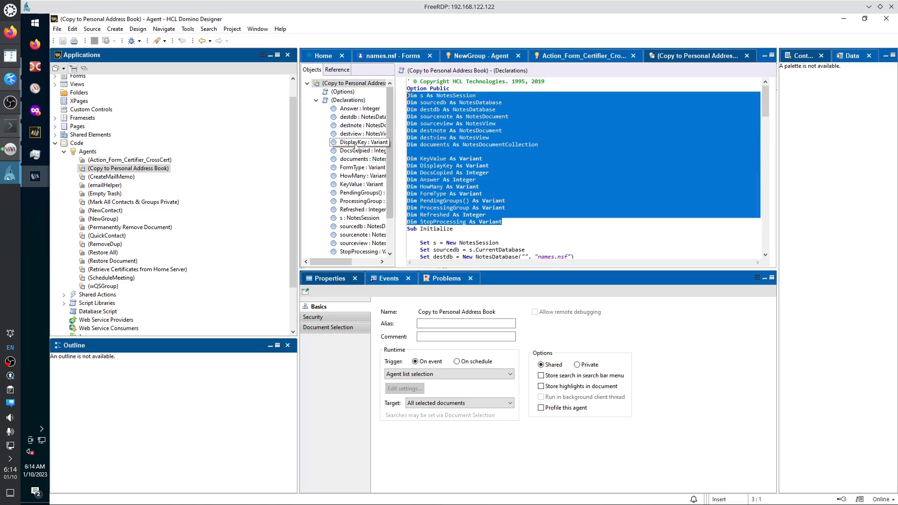
click(514, 174)
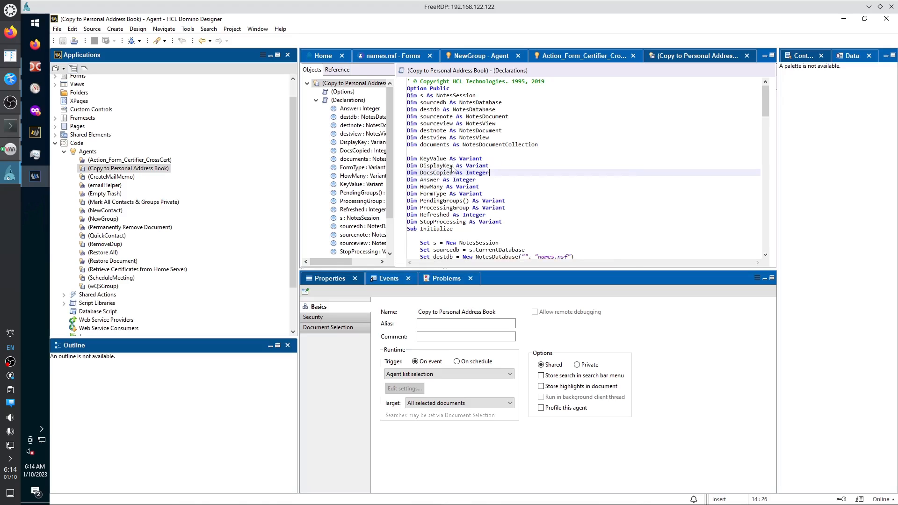
drag(498, 163, 407, 167)
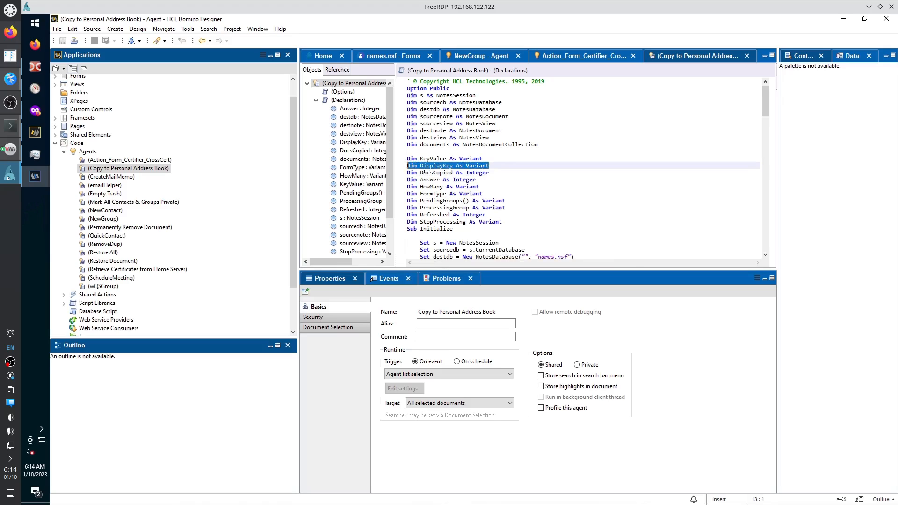
drag(500, 223, 403, 95)
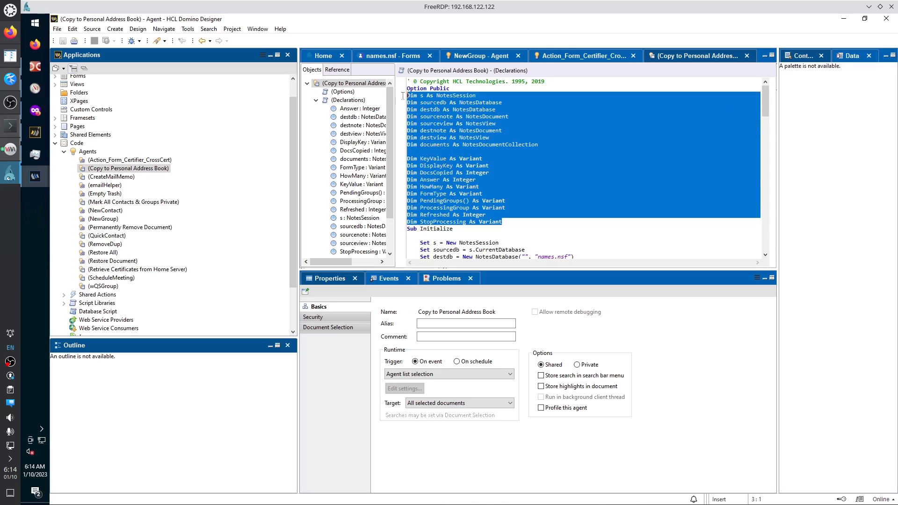
click(360, 108)
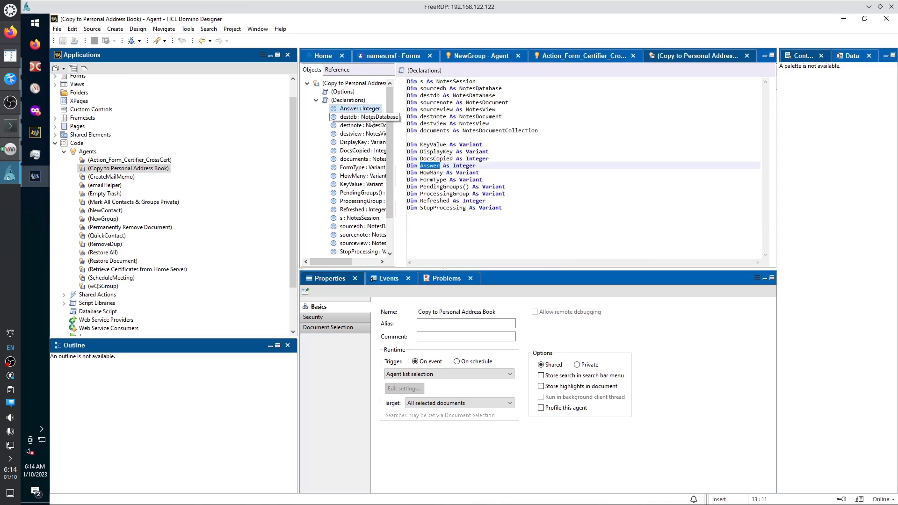
click(347, 93)
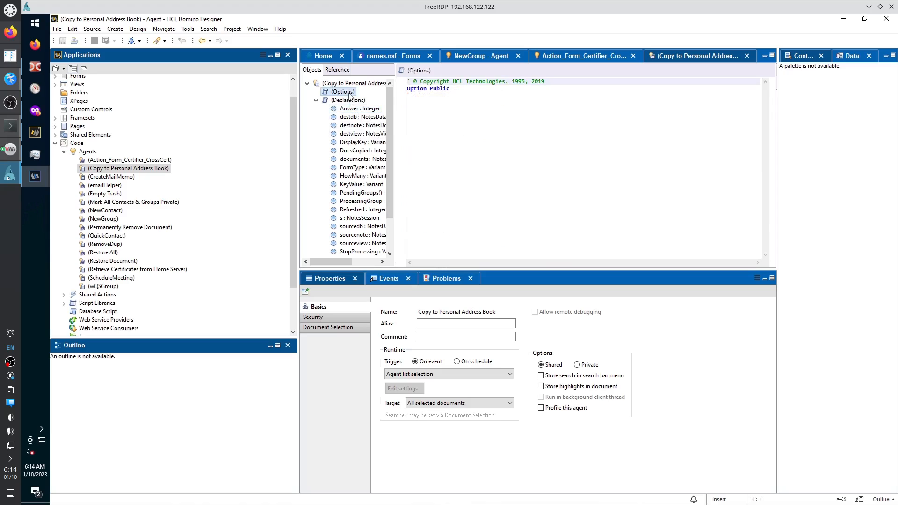
drag(457, 92, 390, 83)
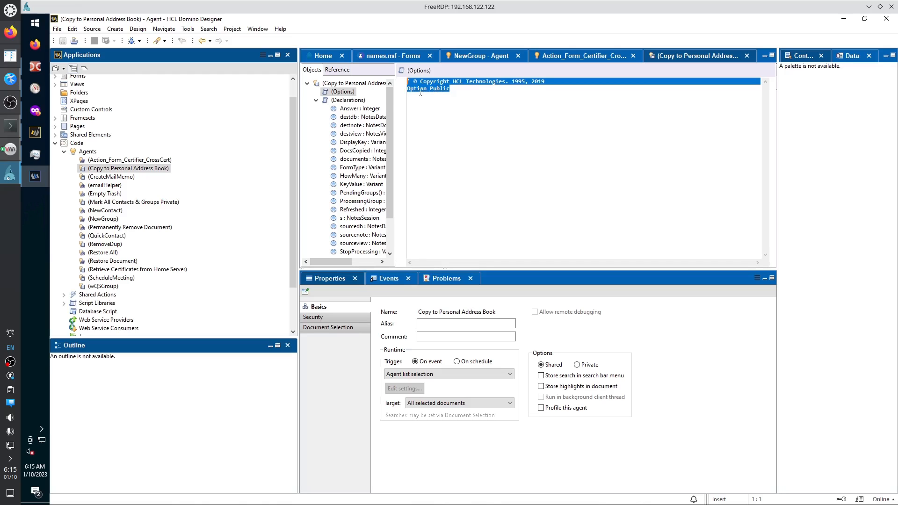
click(354, 84)
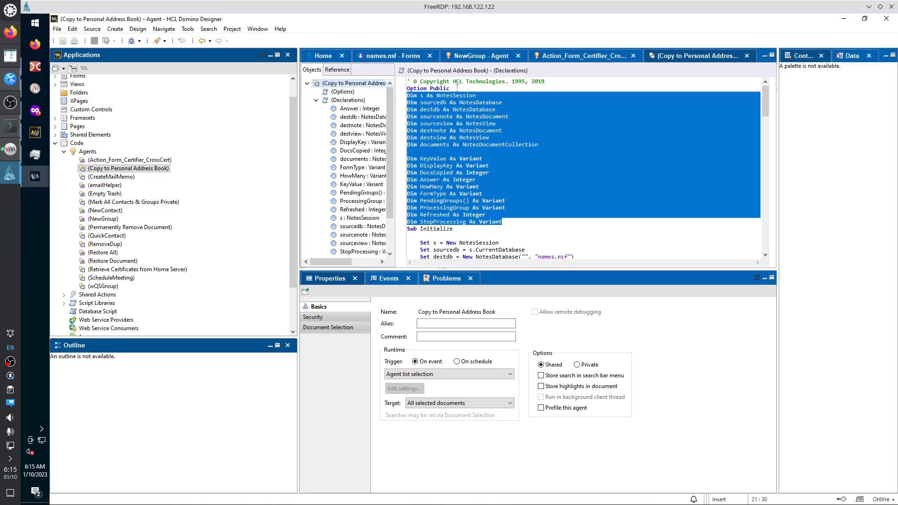
drag(457, 88, 408, 80)
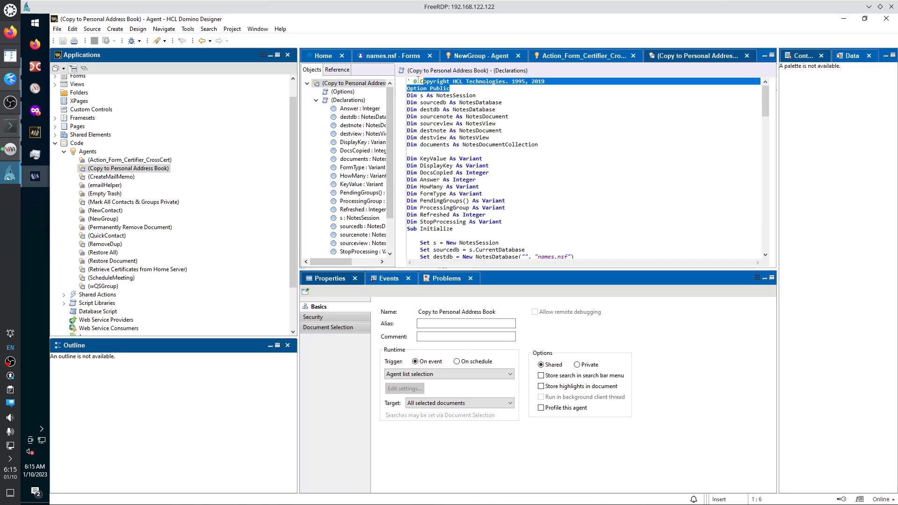
click(316, 100)
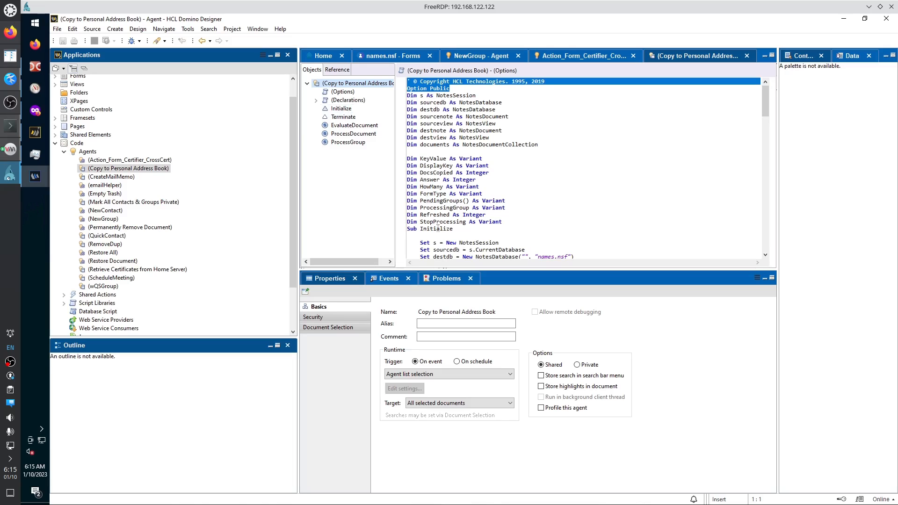
click(341, 108)
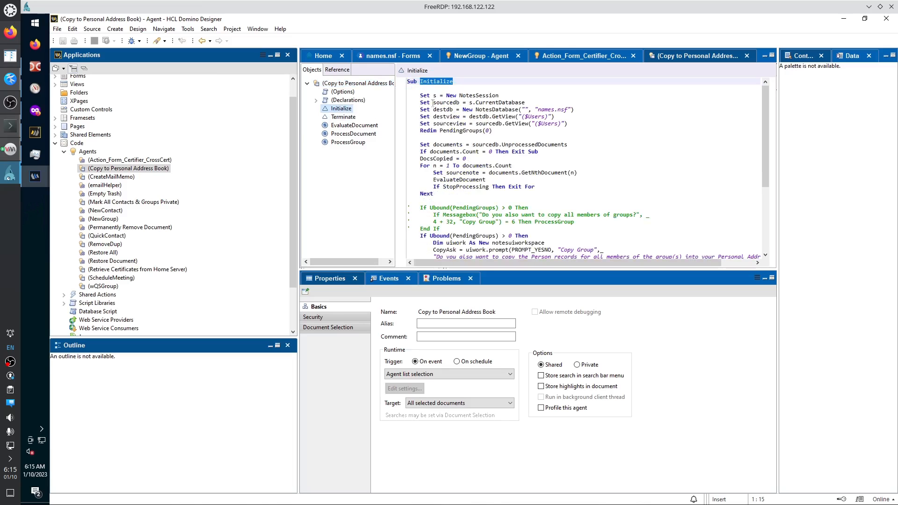
scroll(426, 87, down, 5)
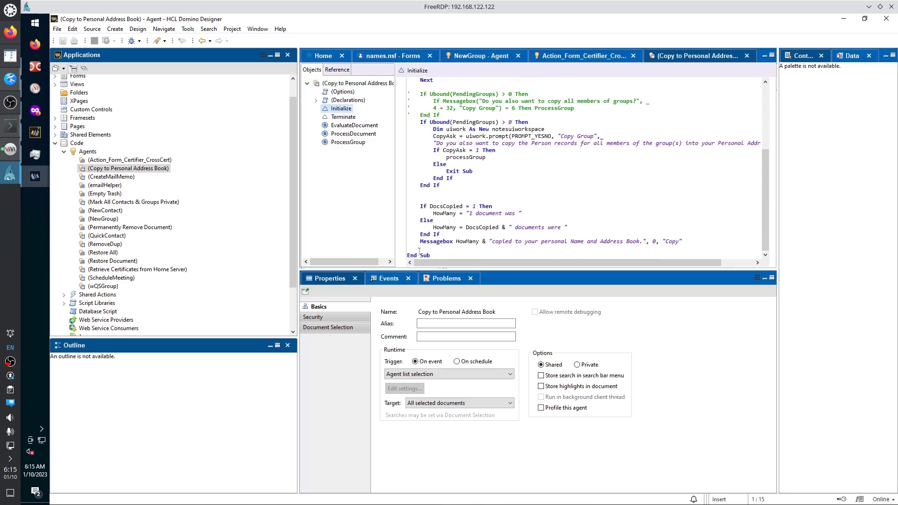
click(355, 84)
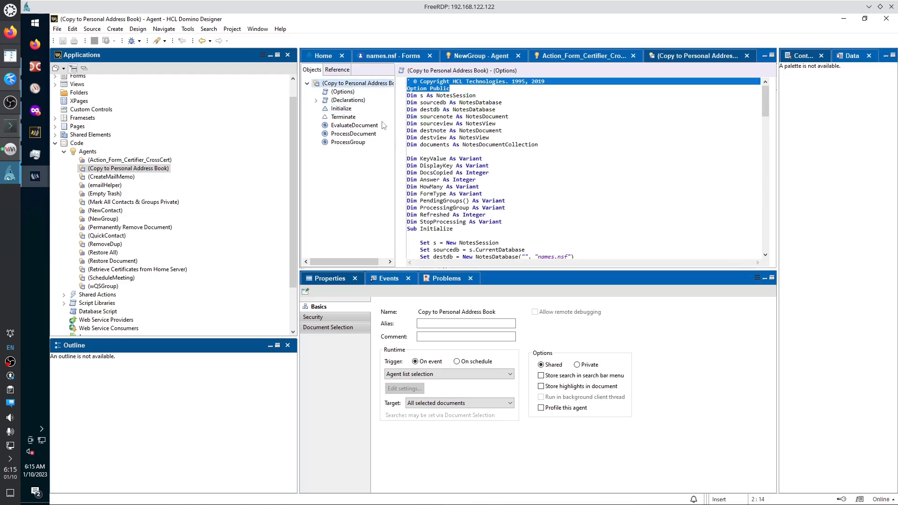
scroll(462, 200, down, 5)
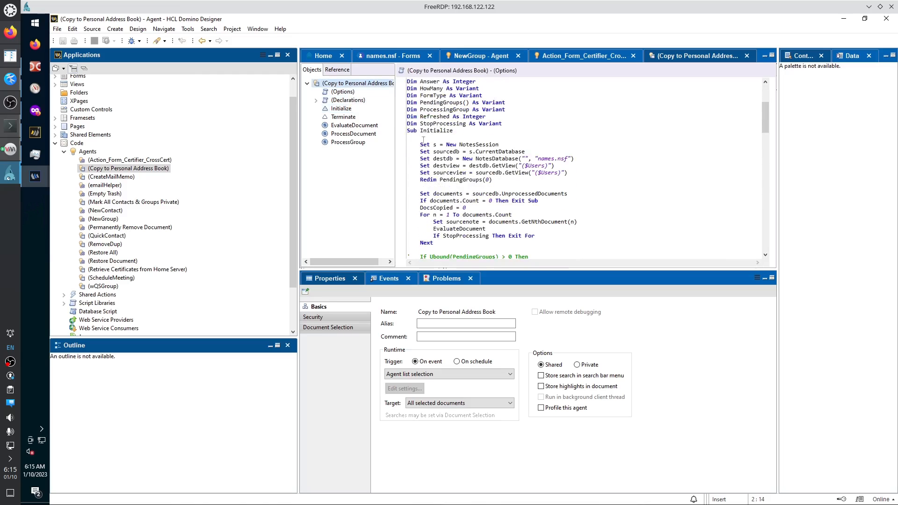
scroll(448, 257, down, 5)
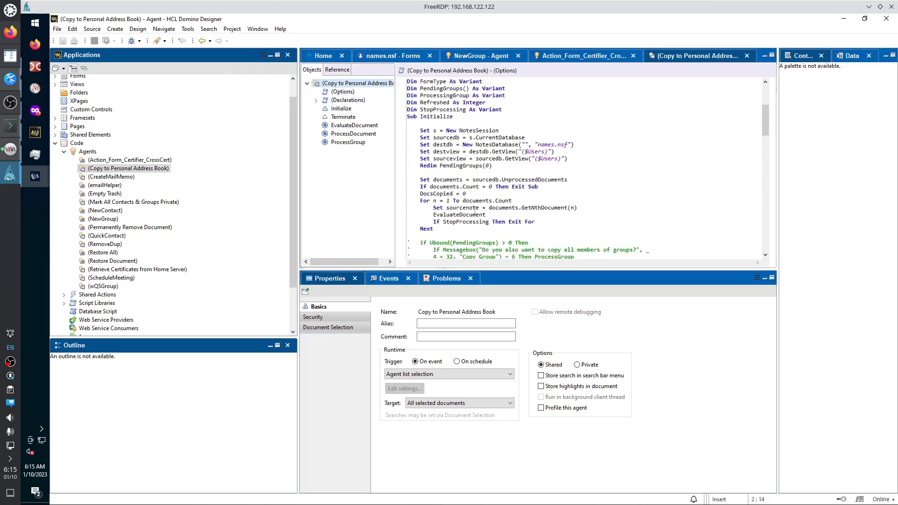
scroll(474, 208, down, 7)
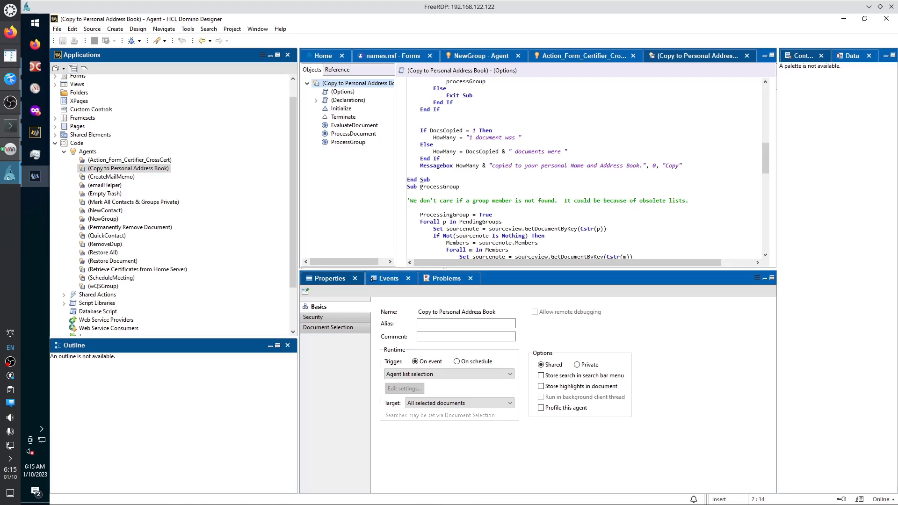
double_click(437, 186)
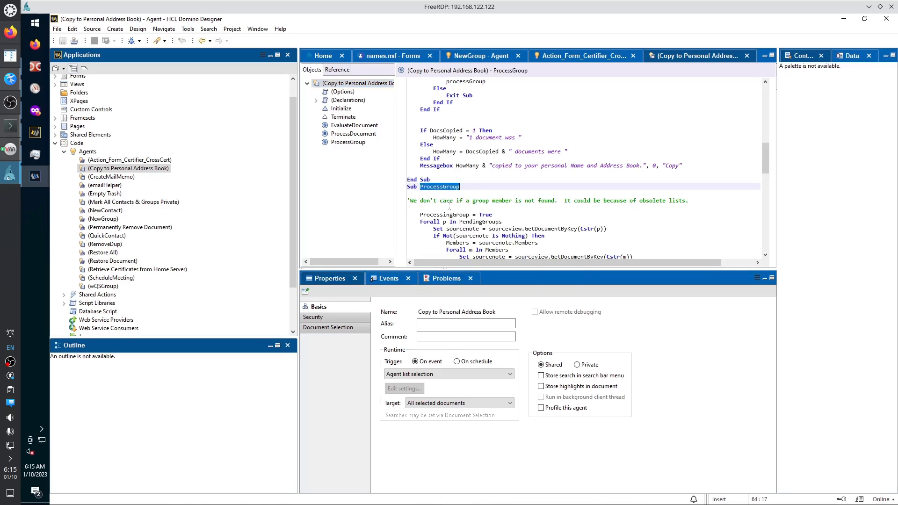
click(348, 142)
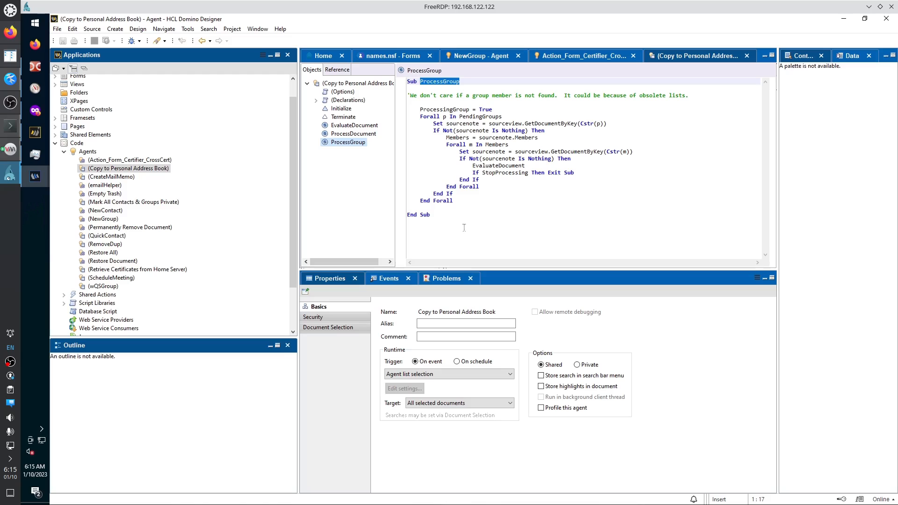
click(347, 83)
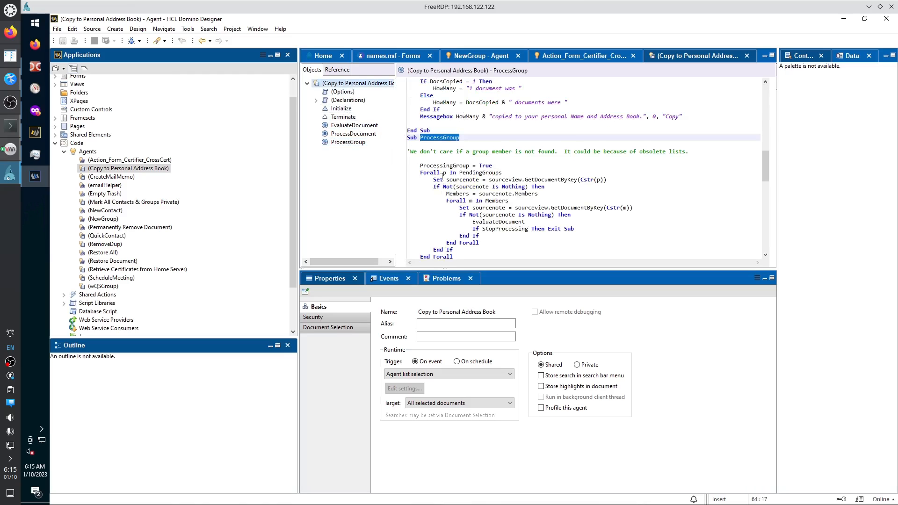
scroll(442, 175, down, 4)
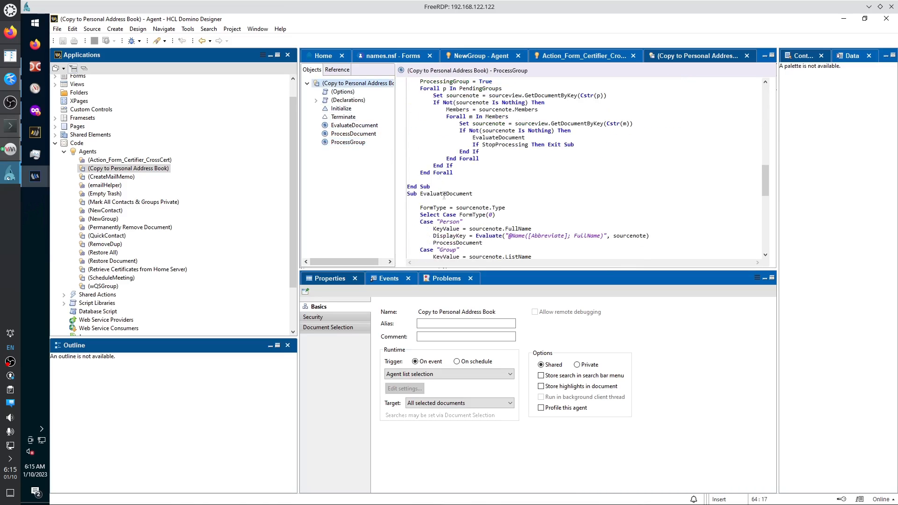
click(445, 193)
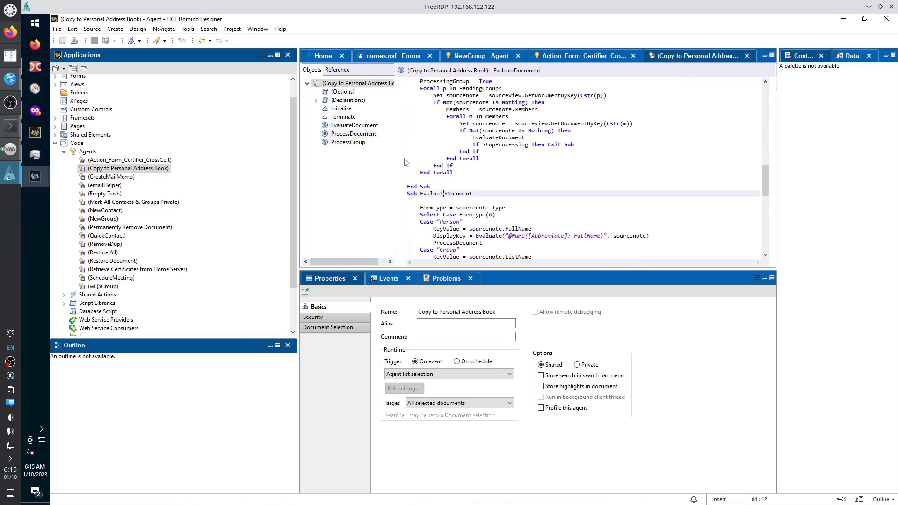
scroll(463, 207, down, 2)
scroll(463, 206, down, 5)
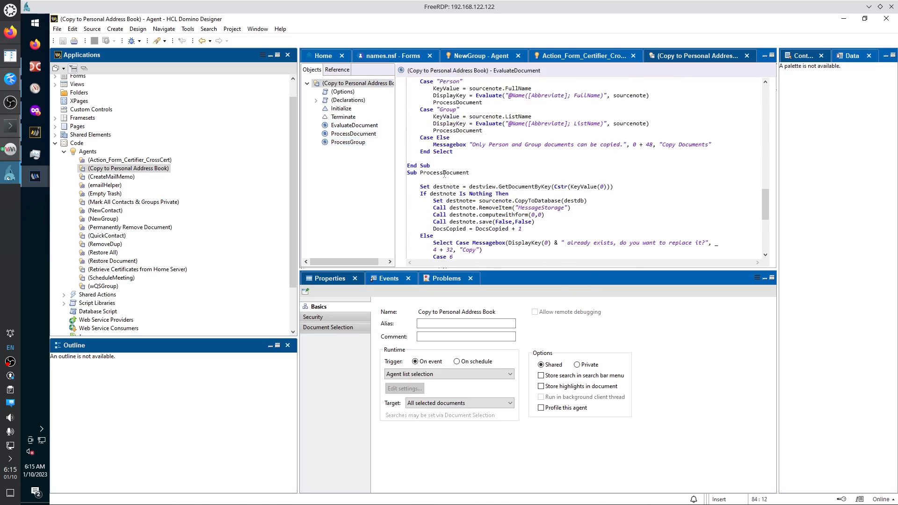
click(444, 173)
scroll(461, 214, down, 4)
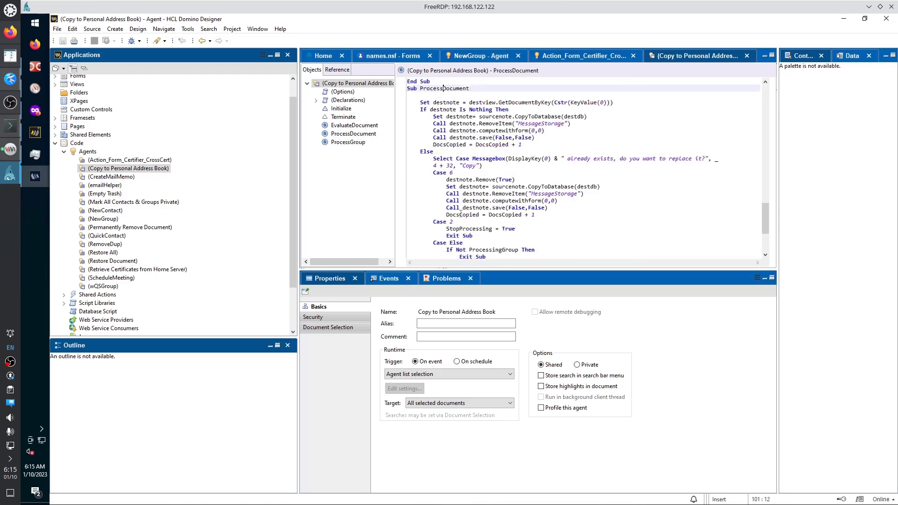
scroll(461, 213, down, 5)
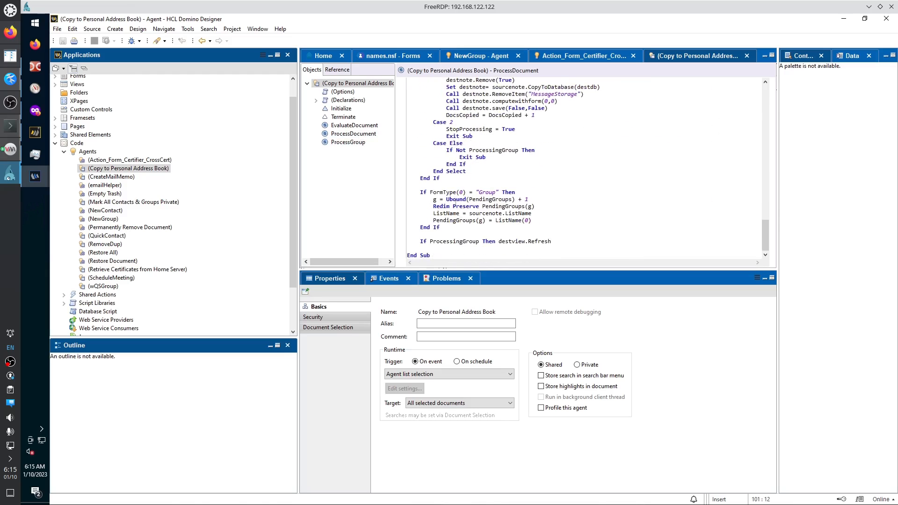
scroll(519, 159, up, 12)
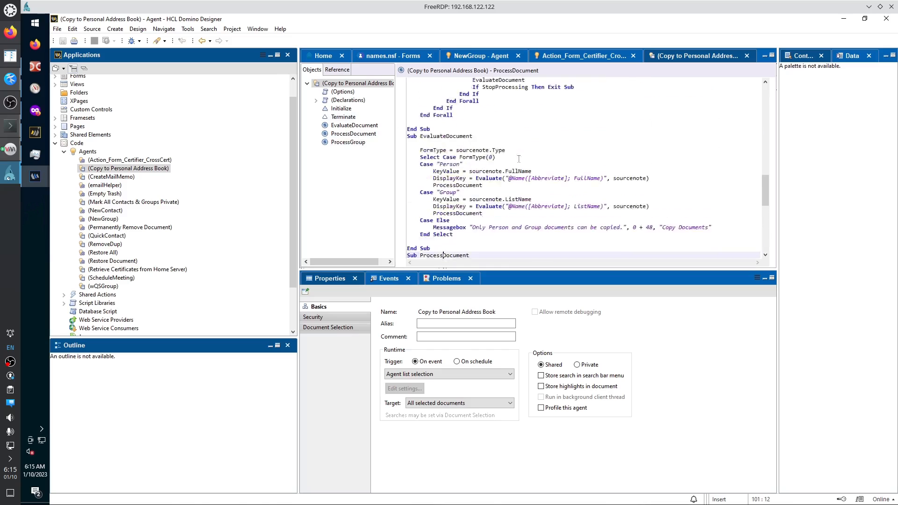
scroll(519, 159, up, 10)
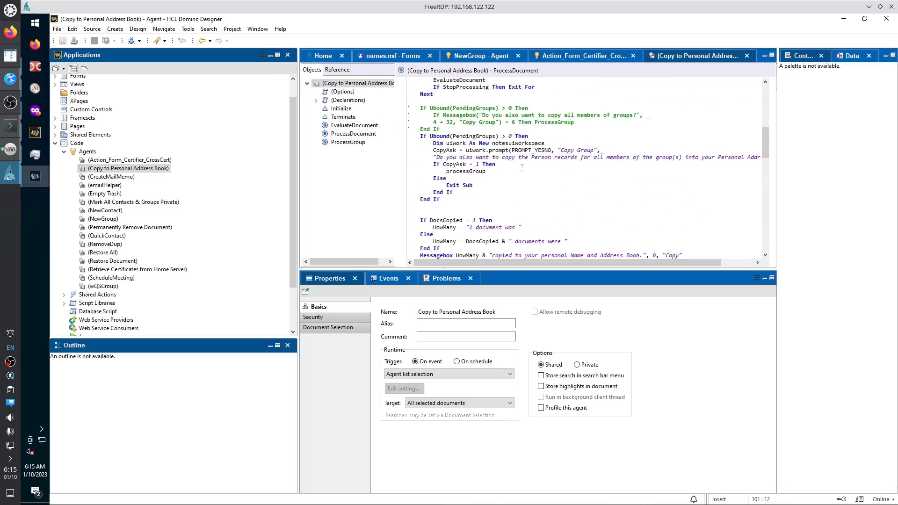
scroll(522, 169, up, 8)
scroll(522, 170, up, 4)
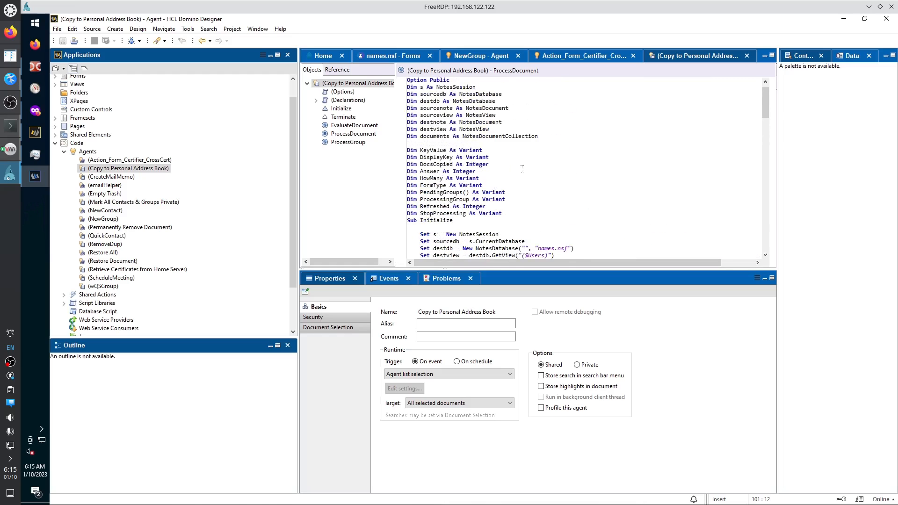
click(344, 117)
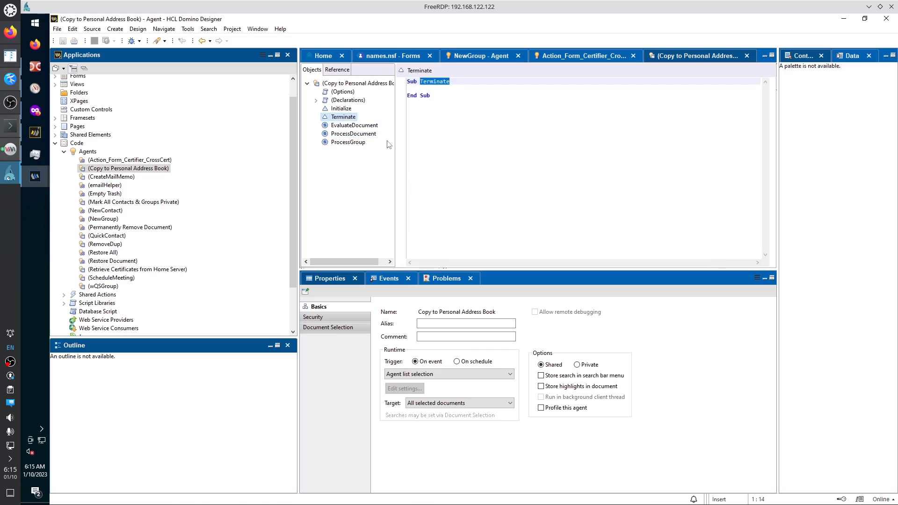
click(369, 83)
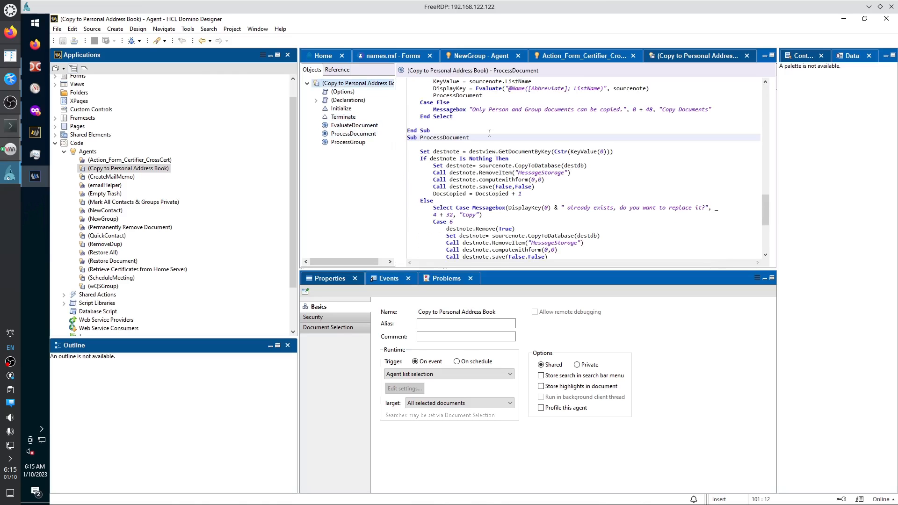
scroll(489, 134, up, 6)
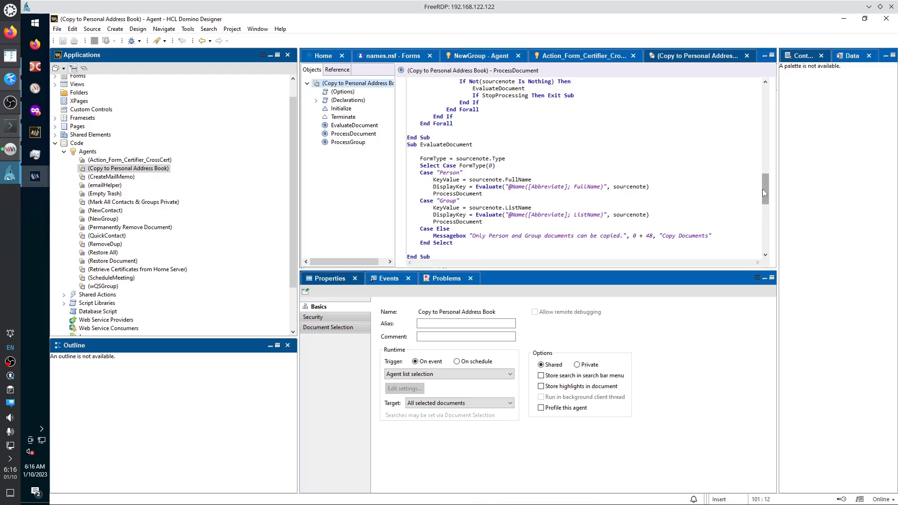
drag(765, 190, 766, 101)
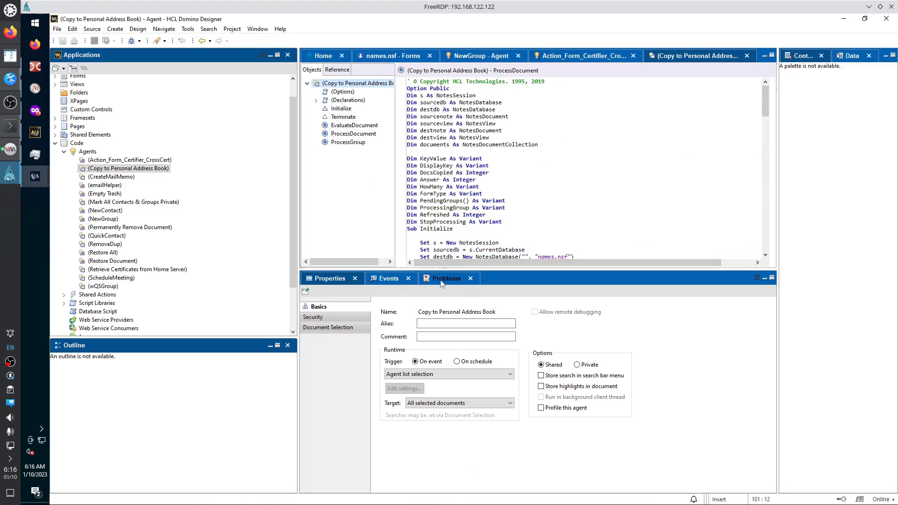
click(329, 279)
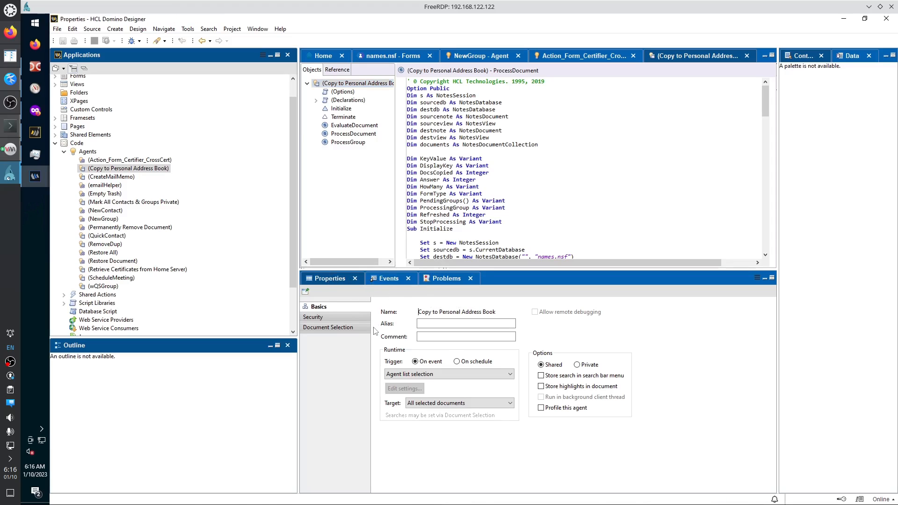
click(389, 279)
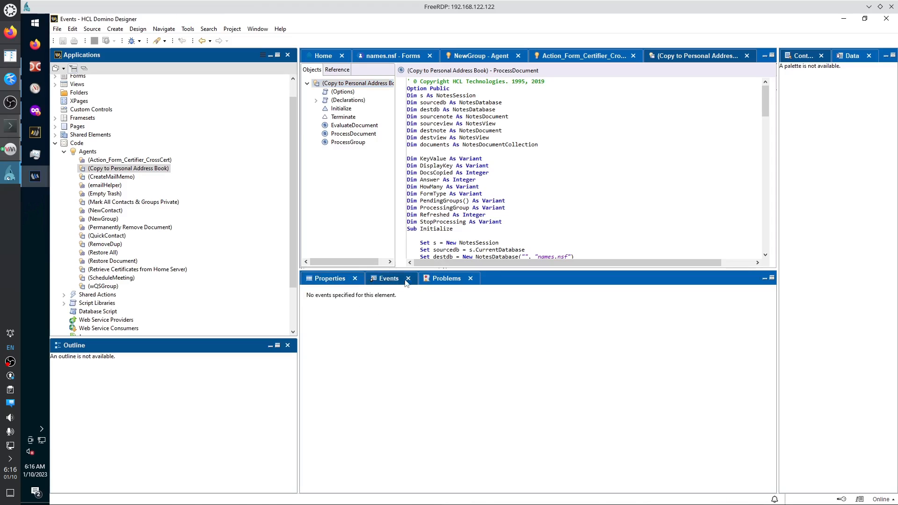
click(438, 279)
click(338, 279)
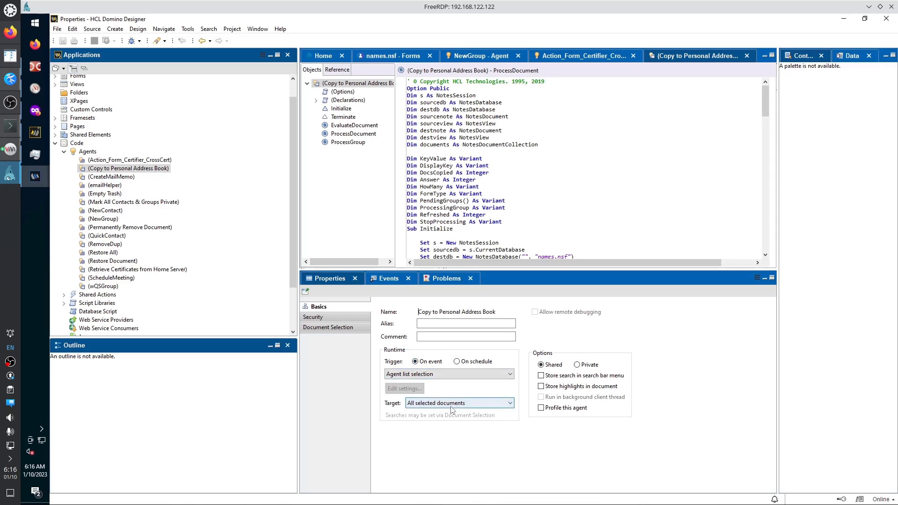
In Basics, set the trigger to On schedule with Daily frequency and open Schedule settings.
click(511, 376)
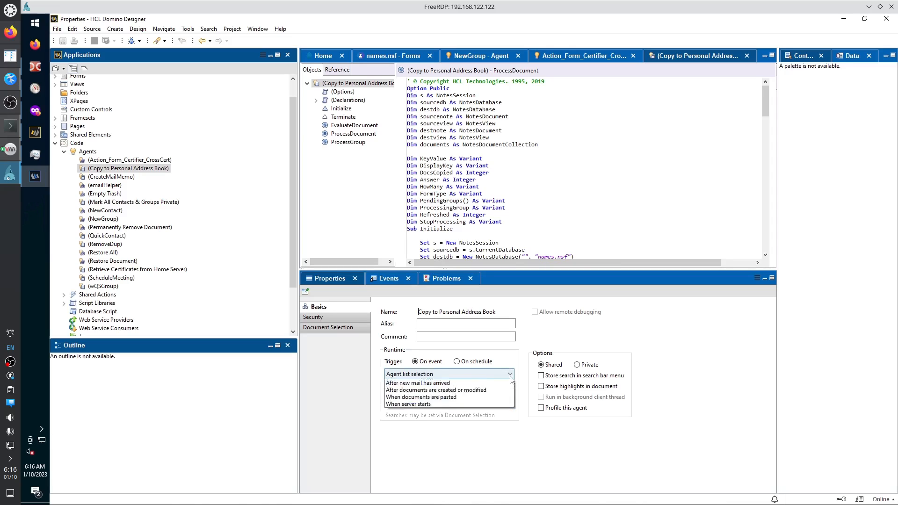
click(510, 376)
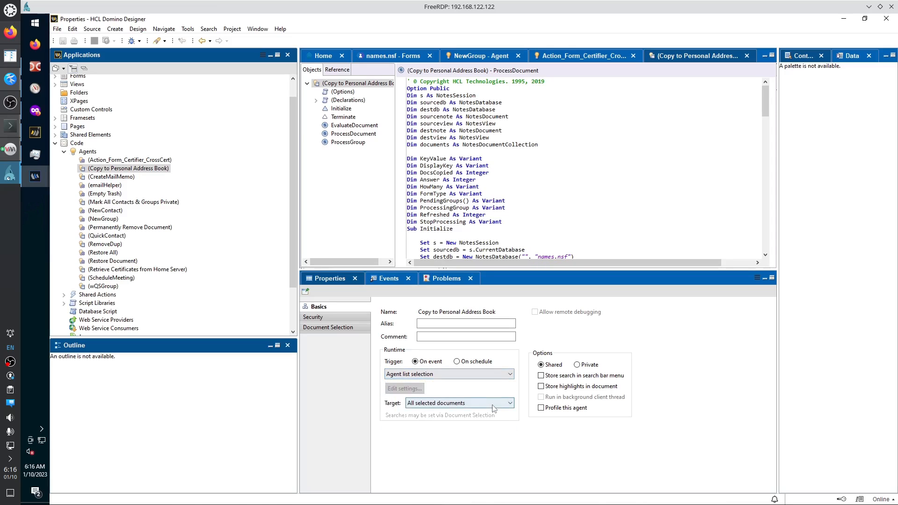
click(477, 363)
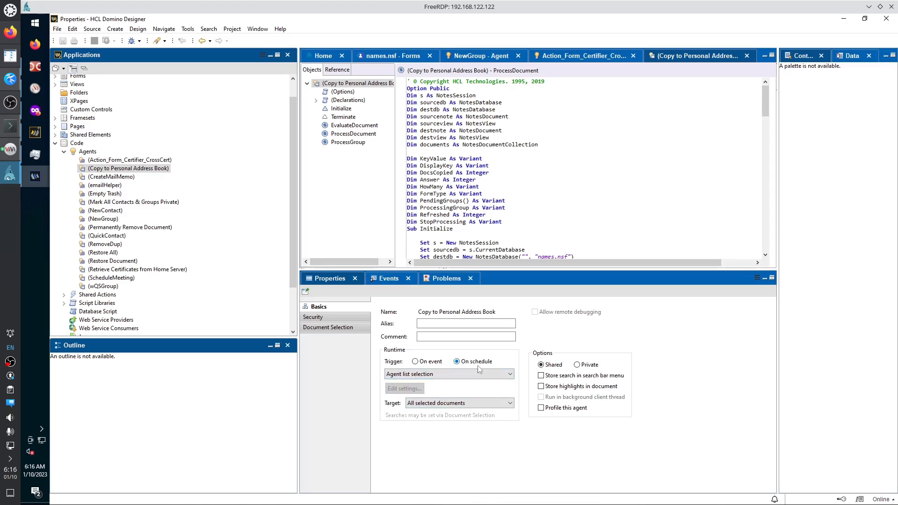
click(510, 377)
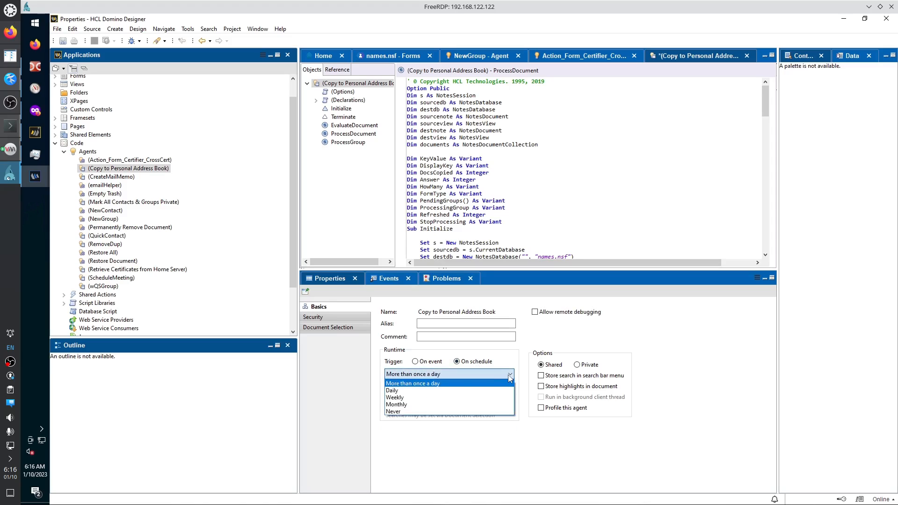
click(424, 392)
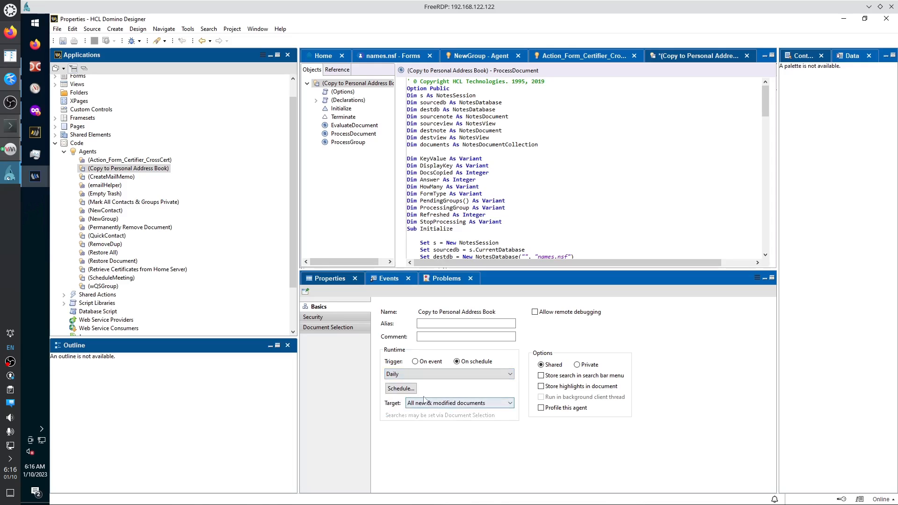
click(401, 389)
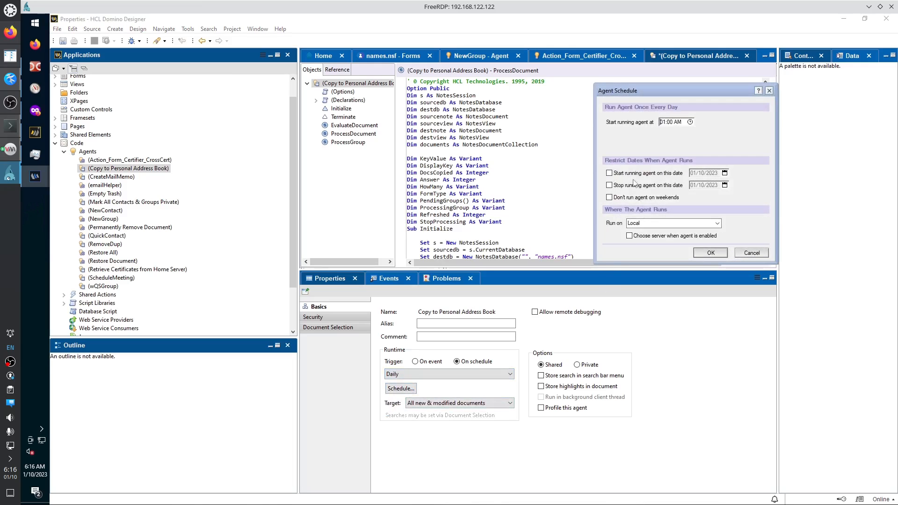